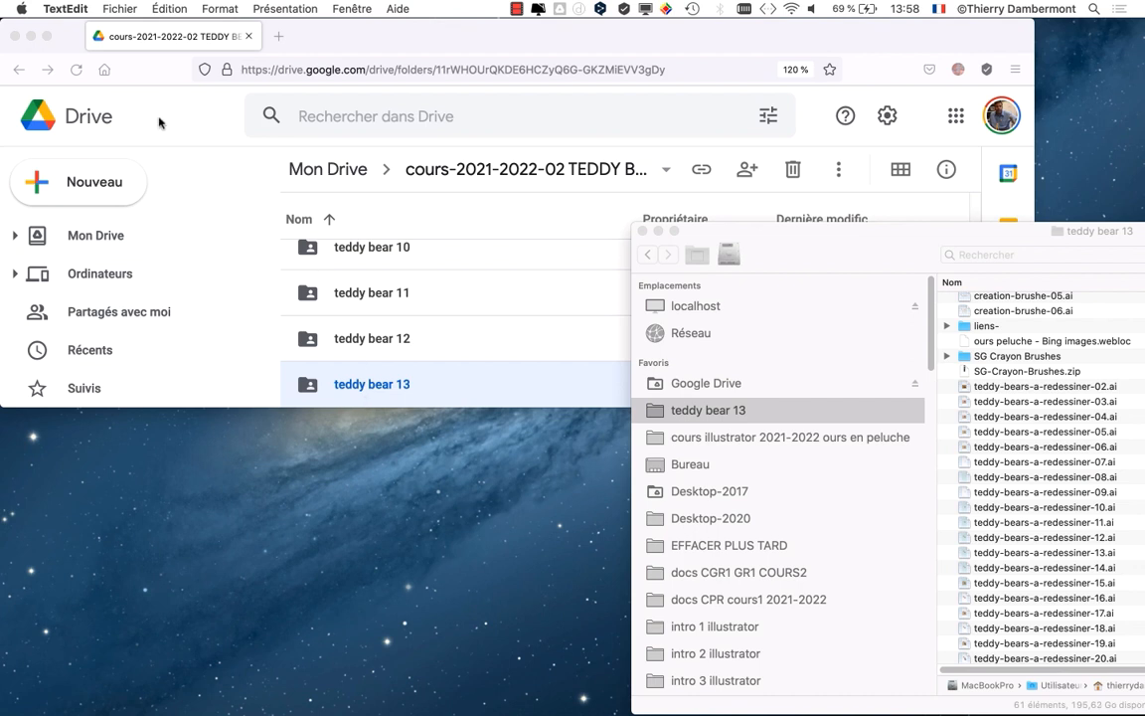
- Move the teddy bear 13 folder window fully into view, make it narrower and taller, and show the start of its file list
left_click(33, 36)
left_click_drag(882, 261, 254, 169)
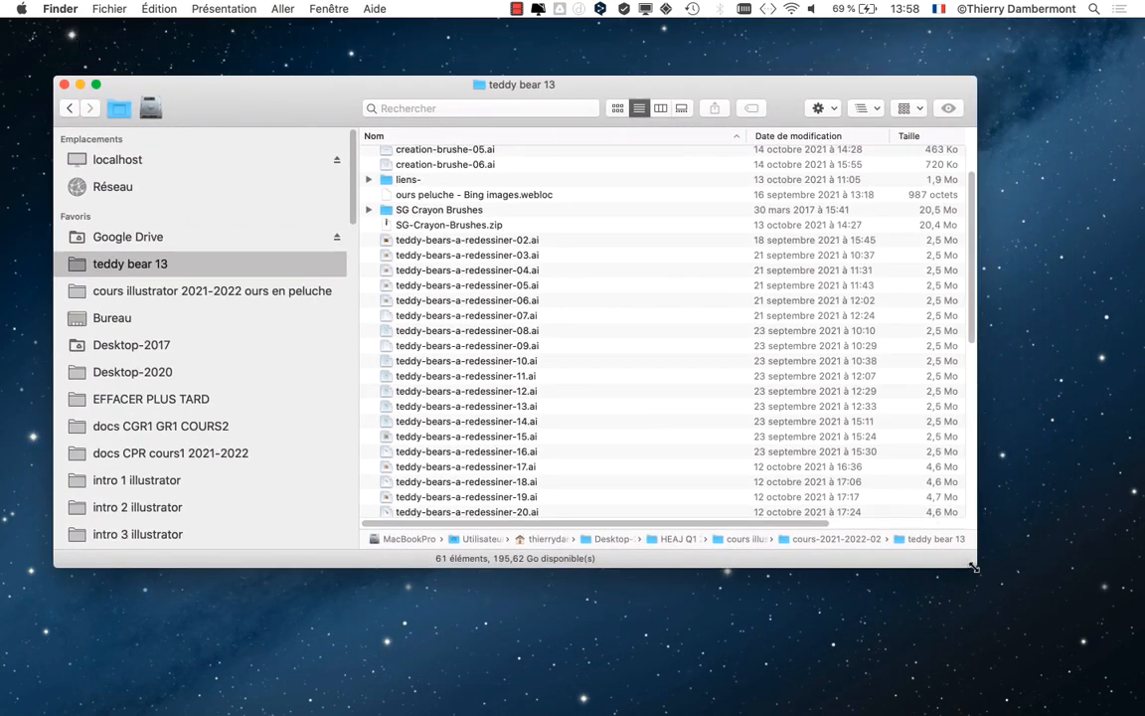
left_click_drag(974, 564, 697, 594)
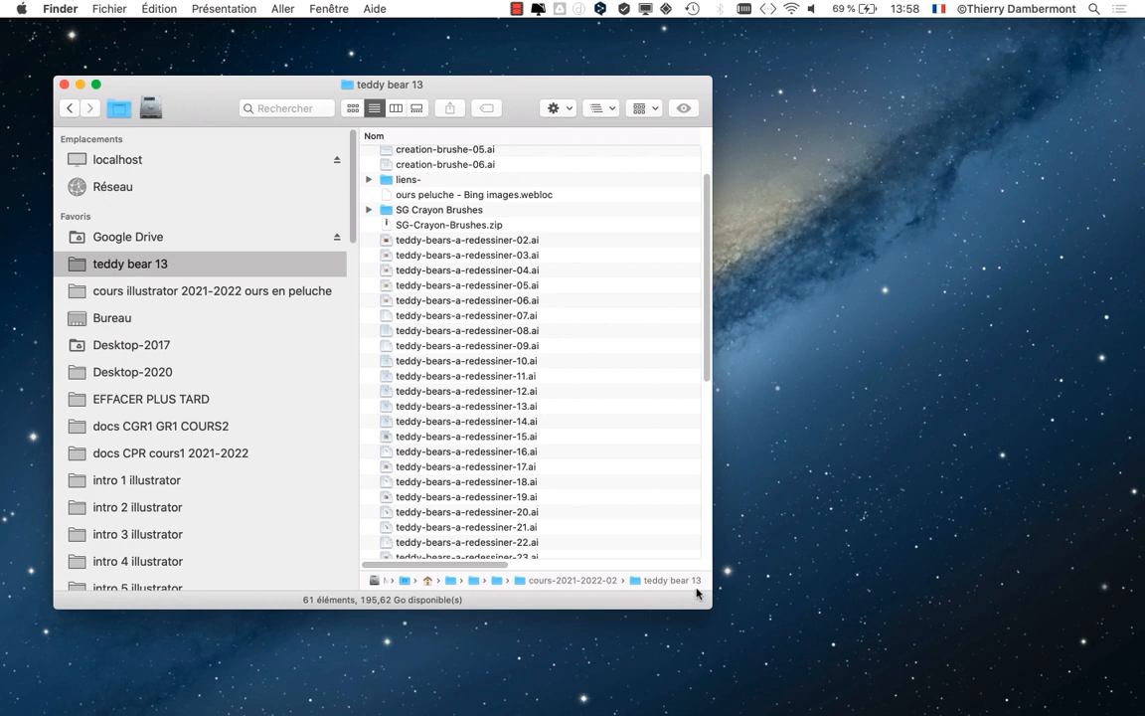
scroll(587, 268, "up", 3)
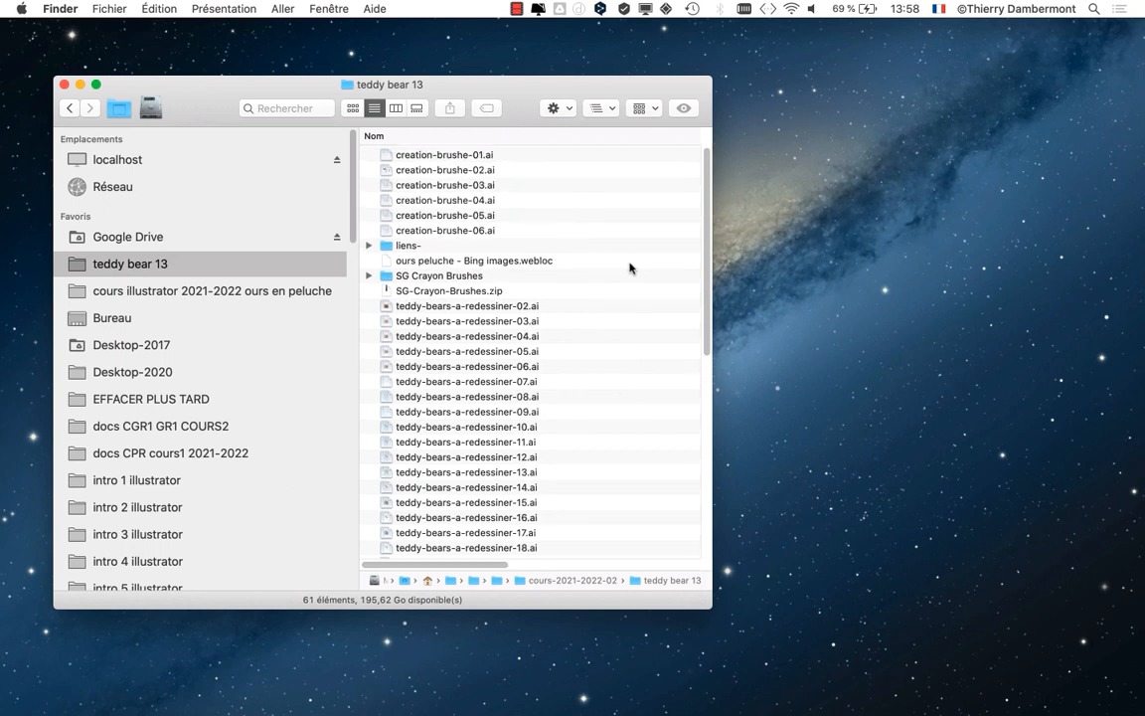
- Switch from Finder to Adobe Illustrator 2021
key("super+Tab")
key("super+Tab")
key("super+Tab")
key("super+Tab")
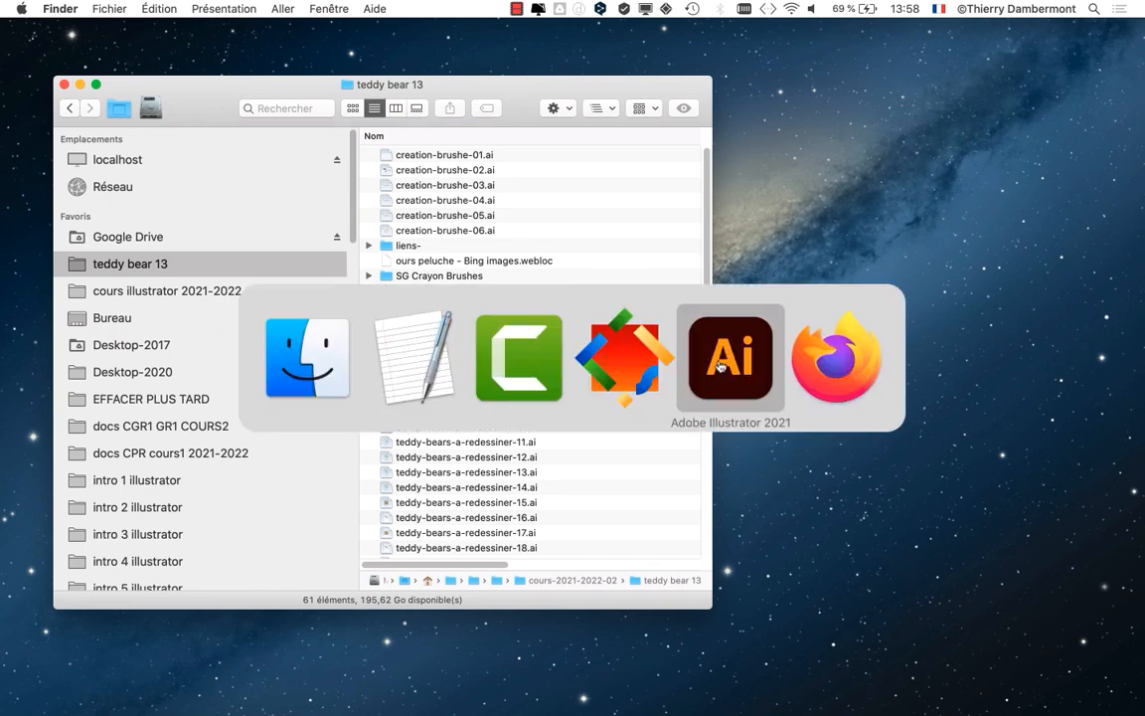
left_click(743, 388)
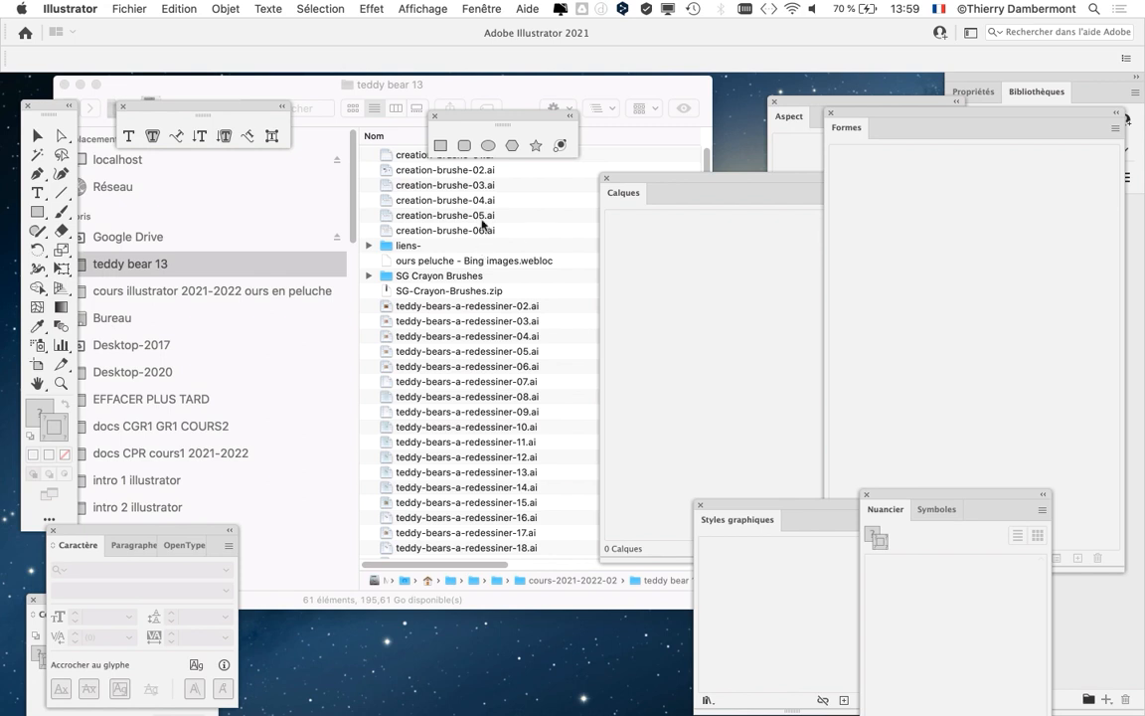
- Return to the teddy bear 13 folder in Finder and open creation-brushe-06.ai in Illustrator
left_click(129, 10)
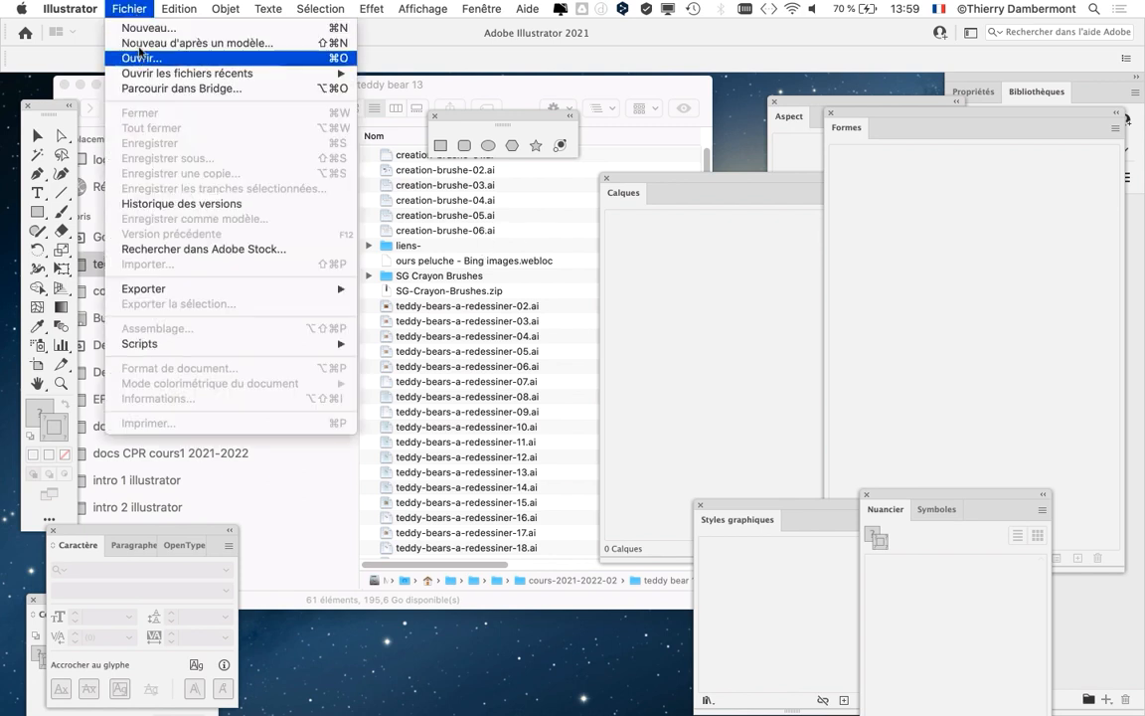
left_click(469, 83)
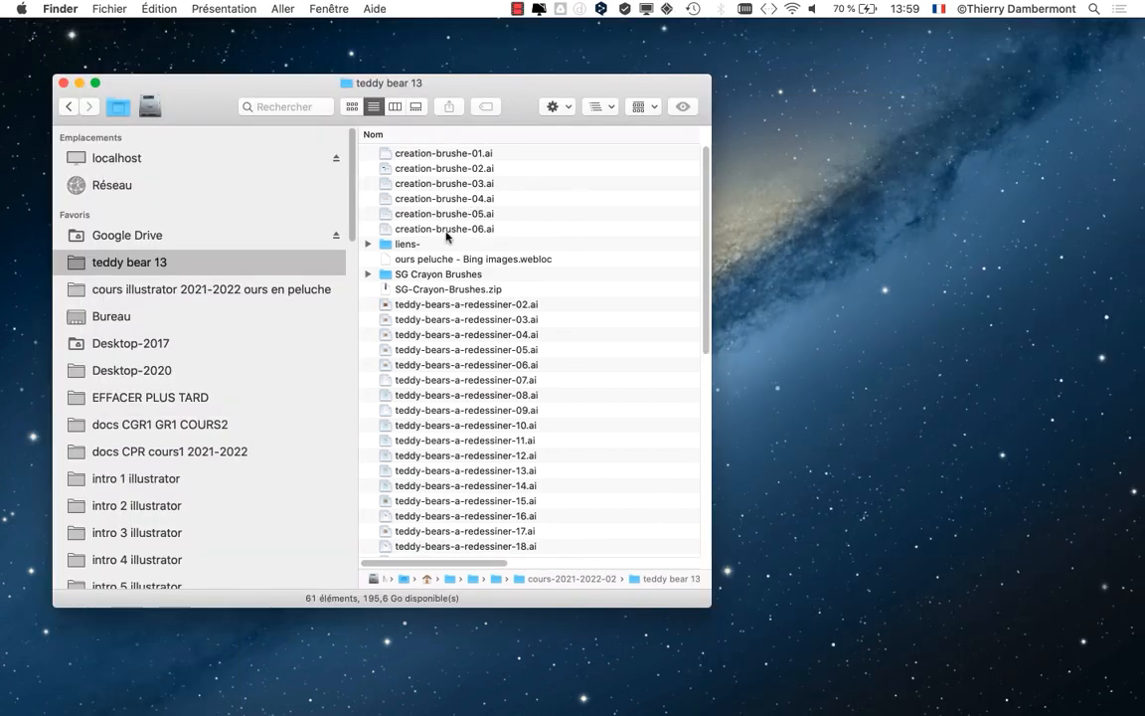
left_click(444, 229)
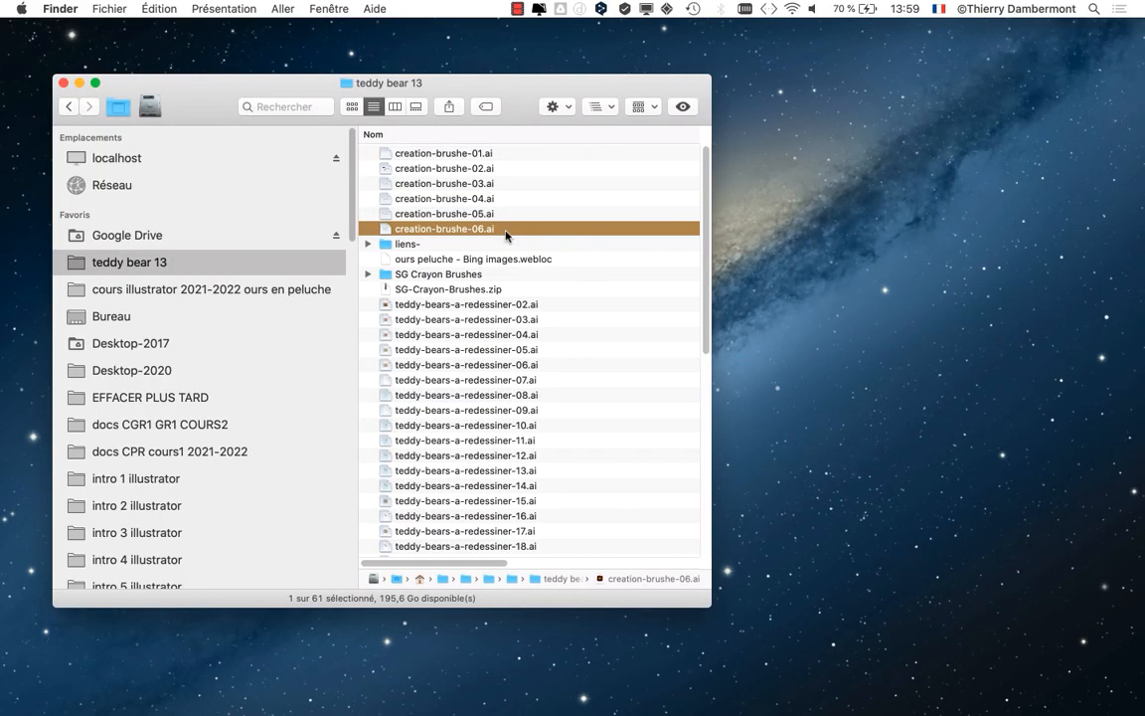
double_click(505, 231)
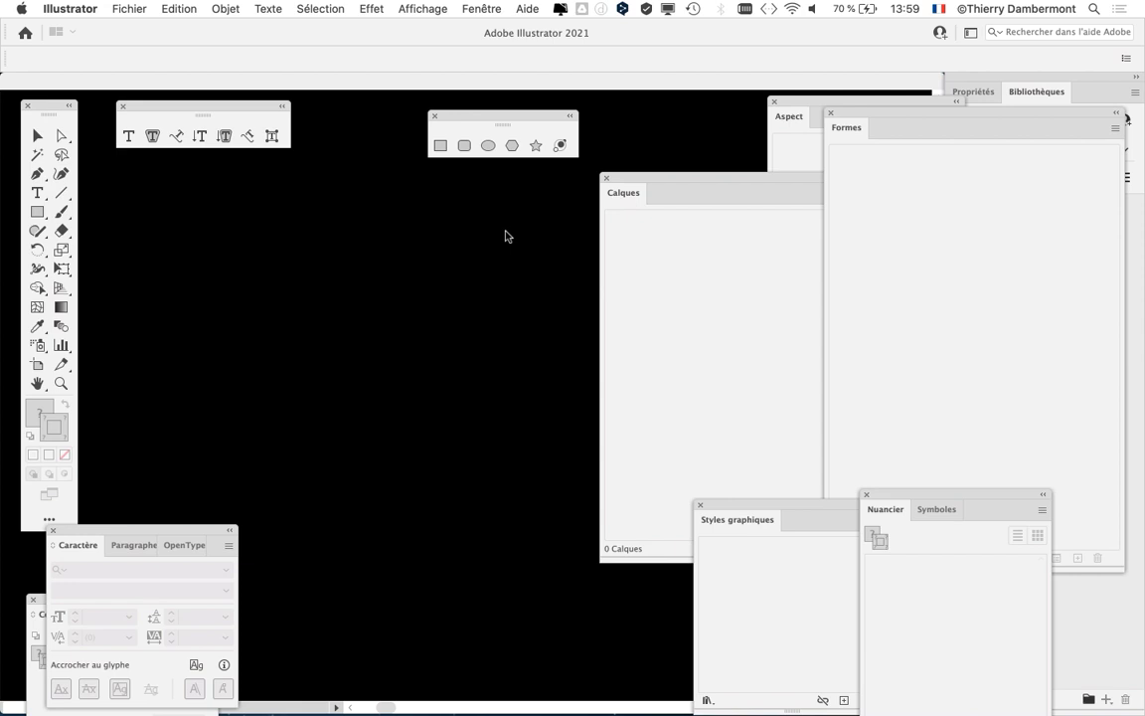
- Go back to Finder and open teddy-bears-a-redessiner-49.ai from the teddy bear 13 folder, showing the whole bear at 100 %
key("super+Tab")
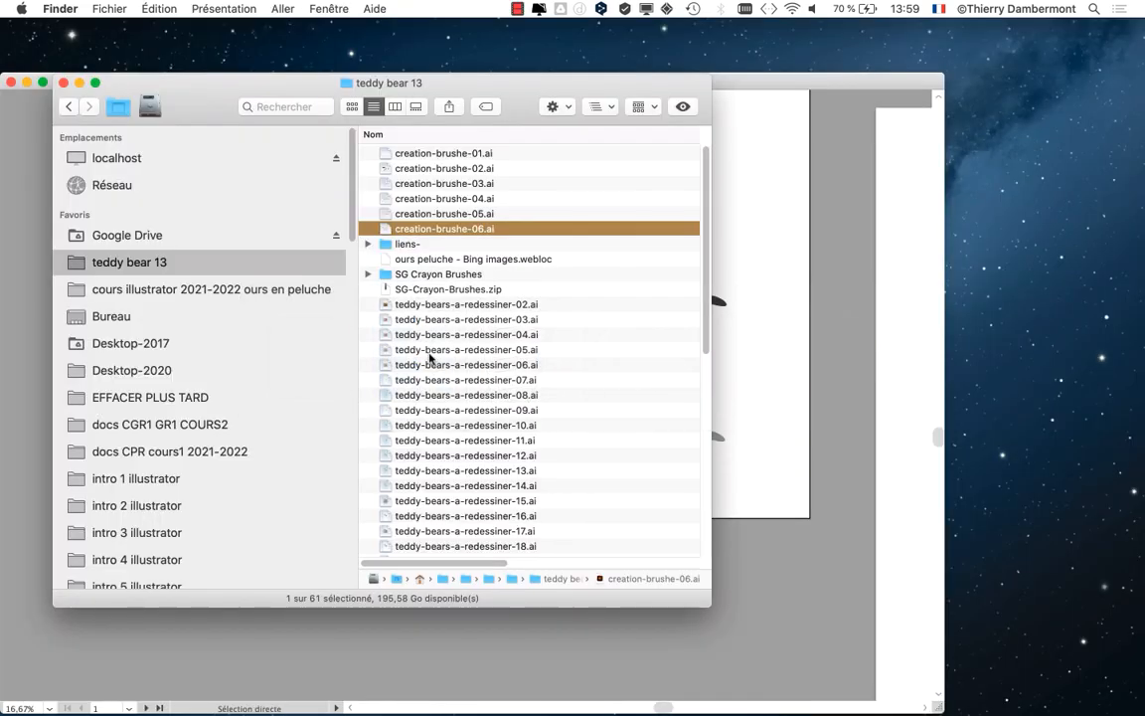
scroll(459, 372, "down", 10)
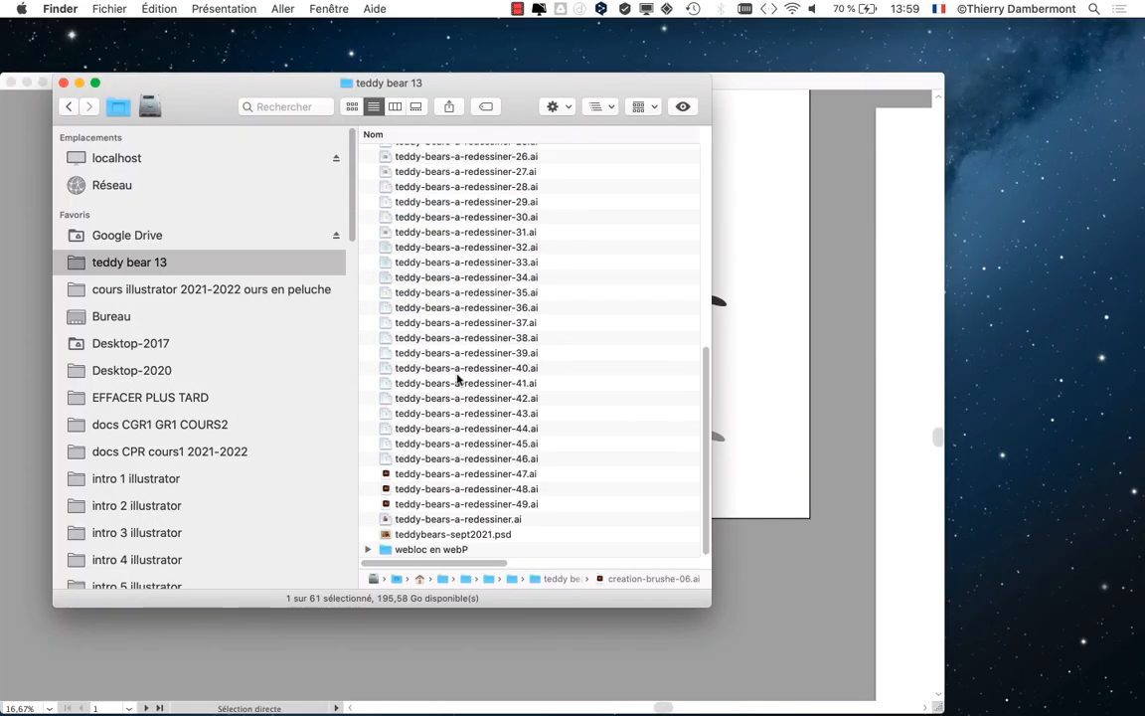
left_click(465, 506)
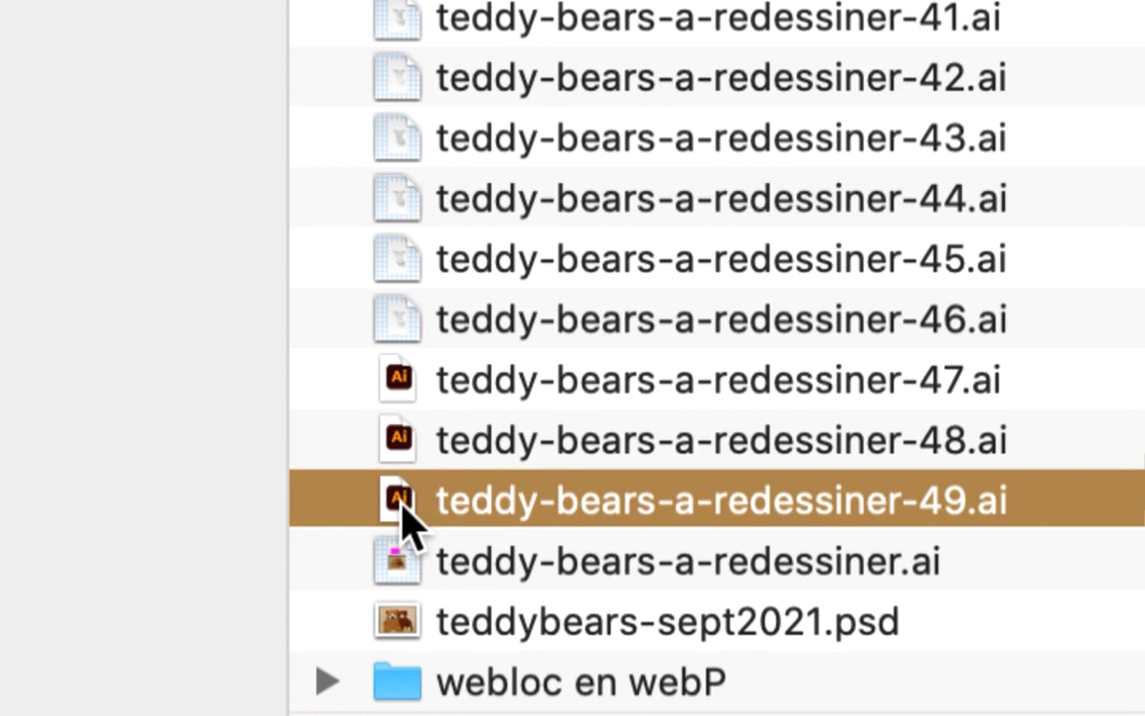
left_click_drag(0, 507, 402, 529)
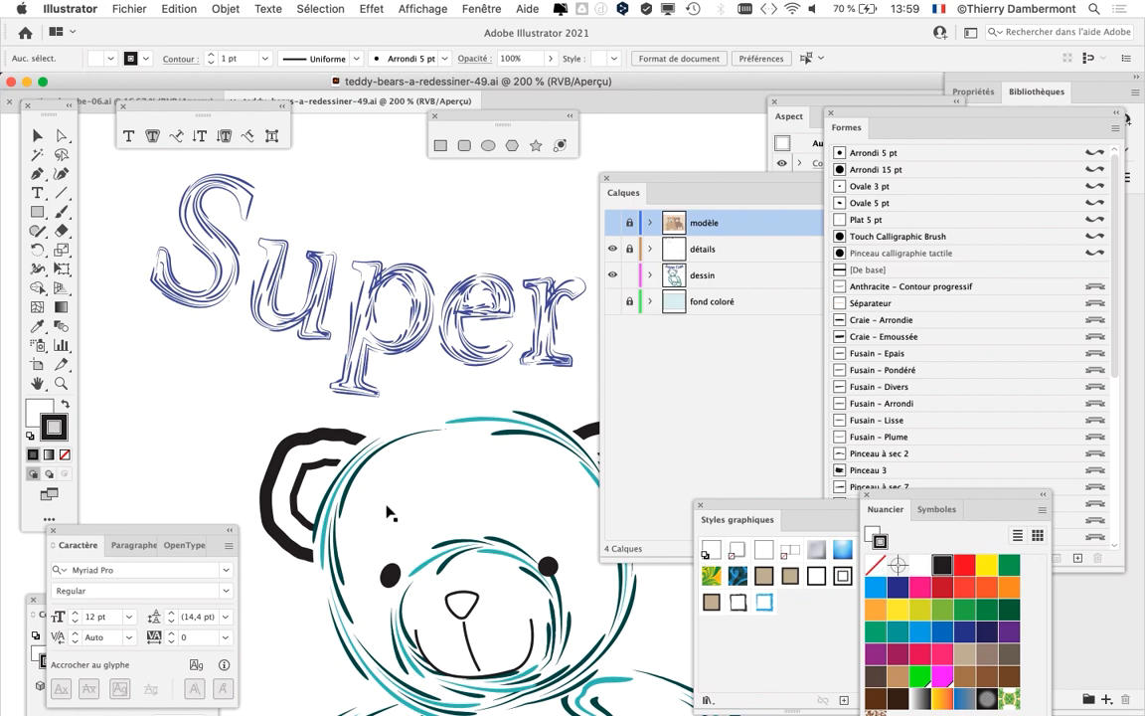
key("super+minus")
key("super+minus")
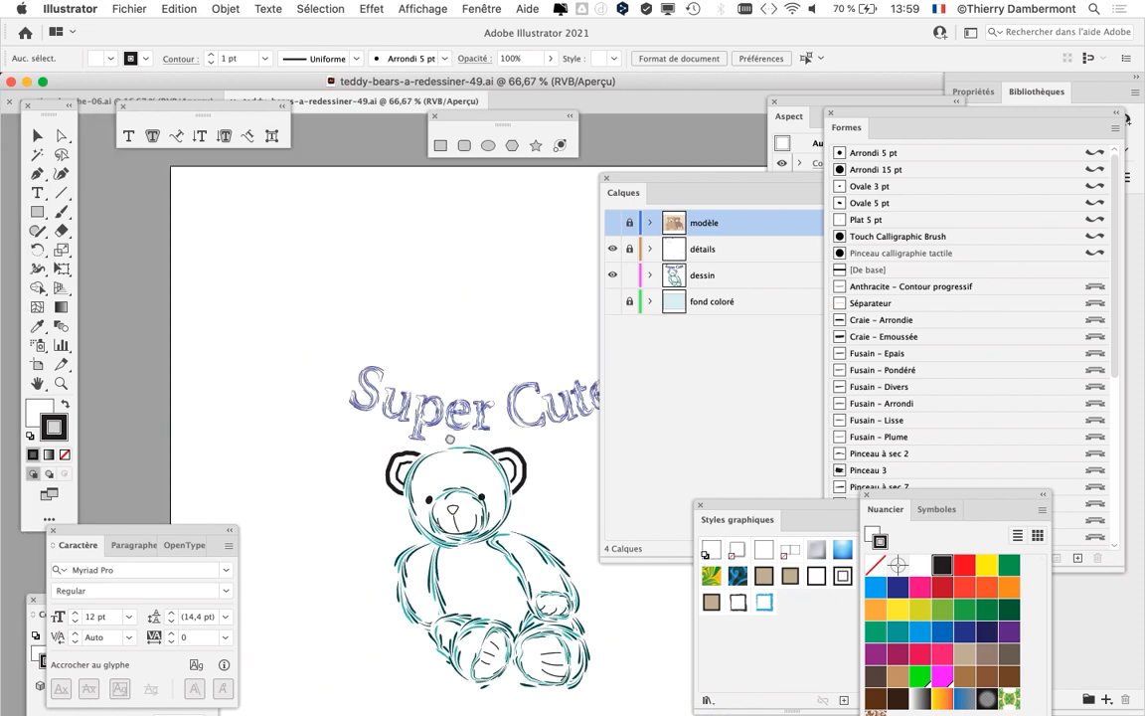
key("super+minus")
key("super+plus")
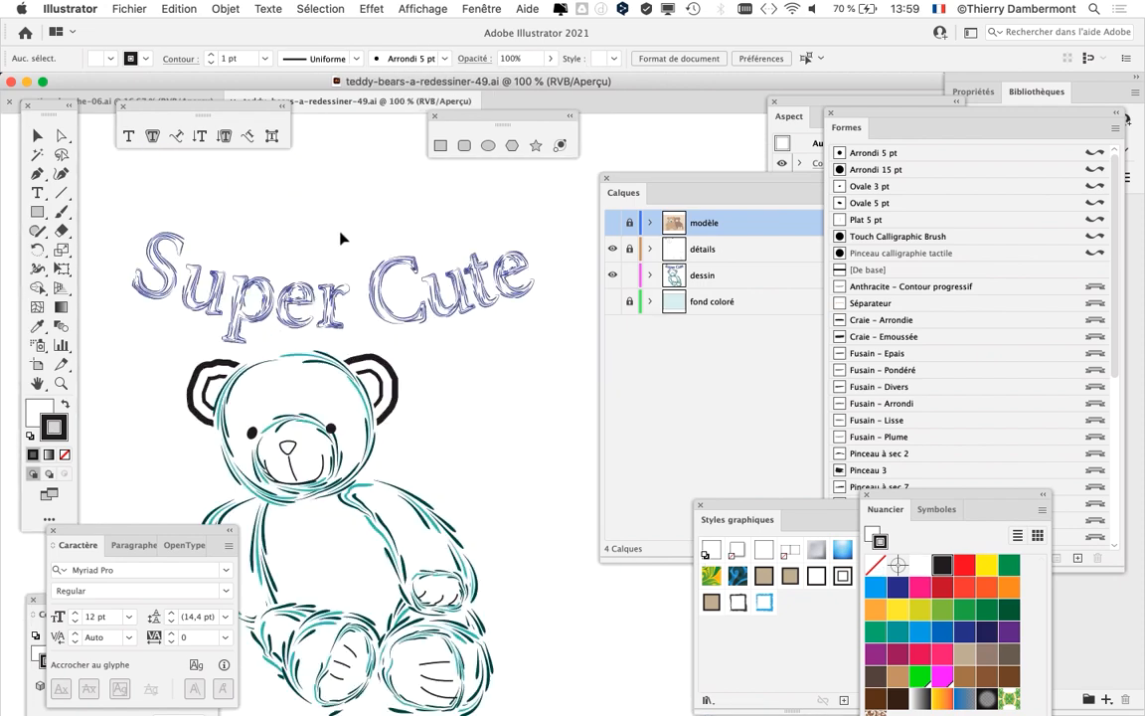
scroll(295, 329, "down", 3)
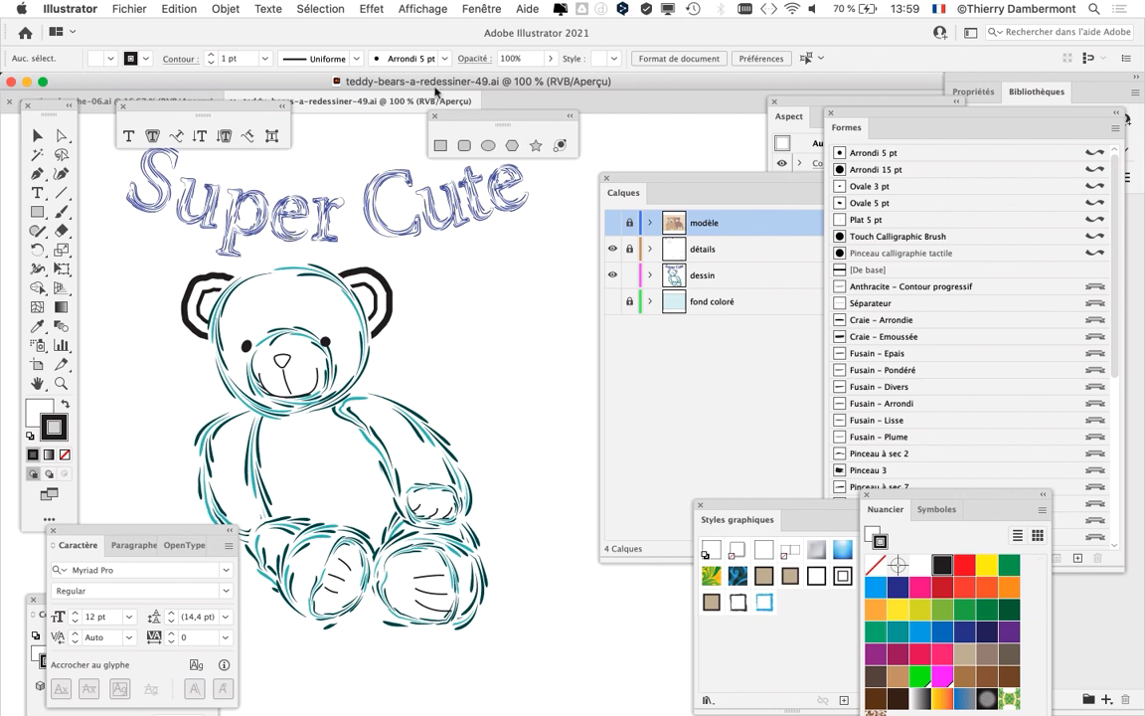
- Move the floating type, shape and main tool palettes away from the document tabs so both file names are readable
left_click(94, 95)
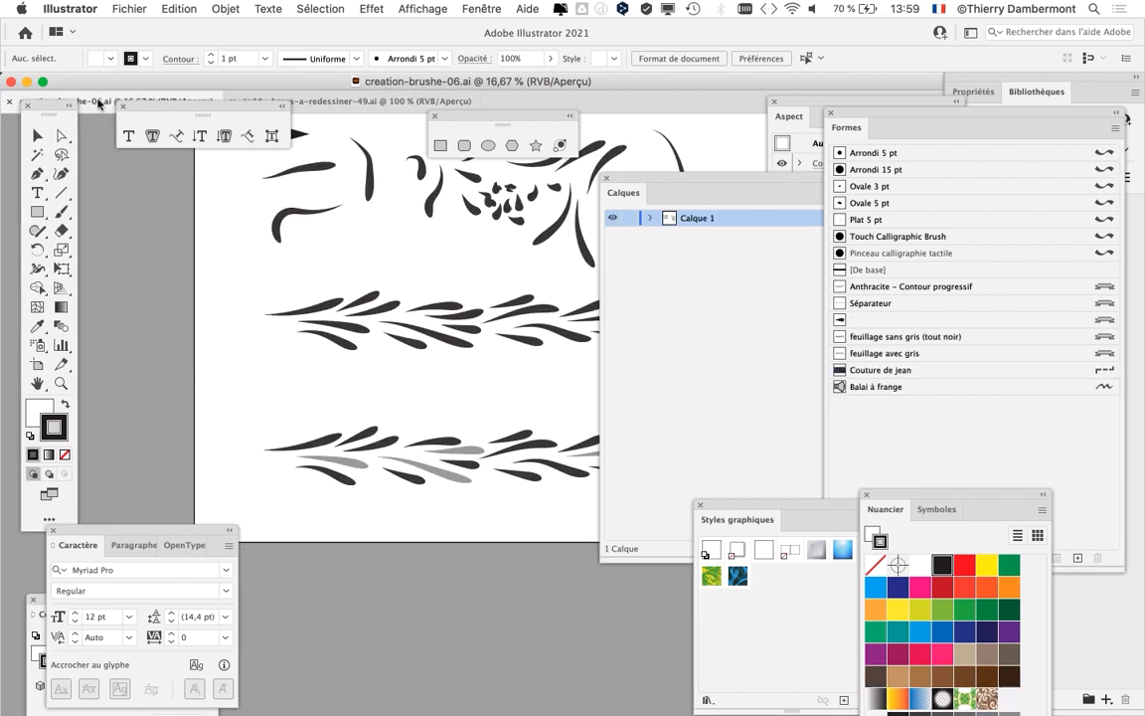
left_click_drag(155, 119, 116, 278)
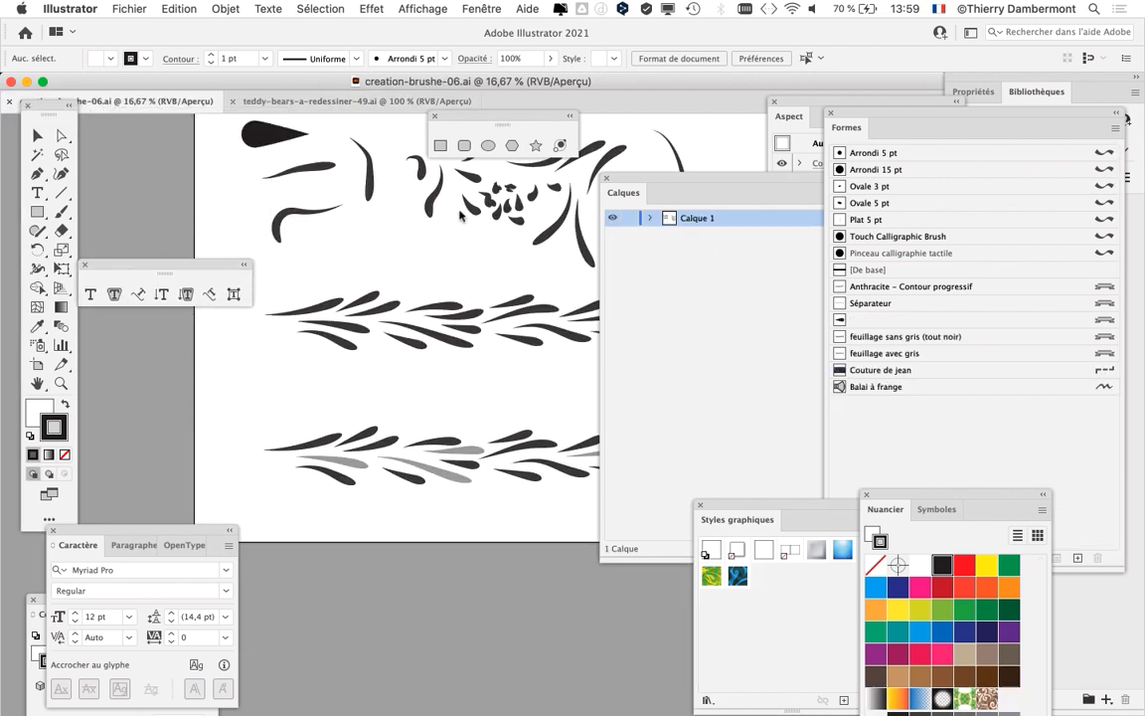
left_click_drag(459, 117, 447, 577)
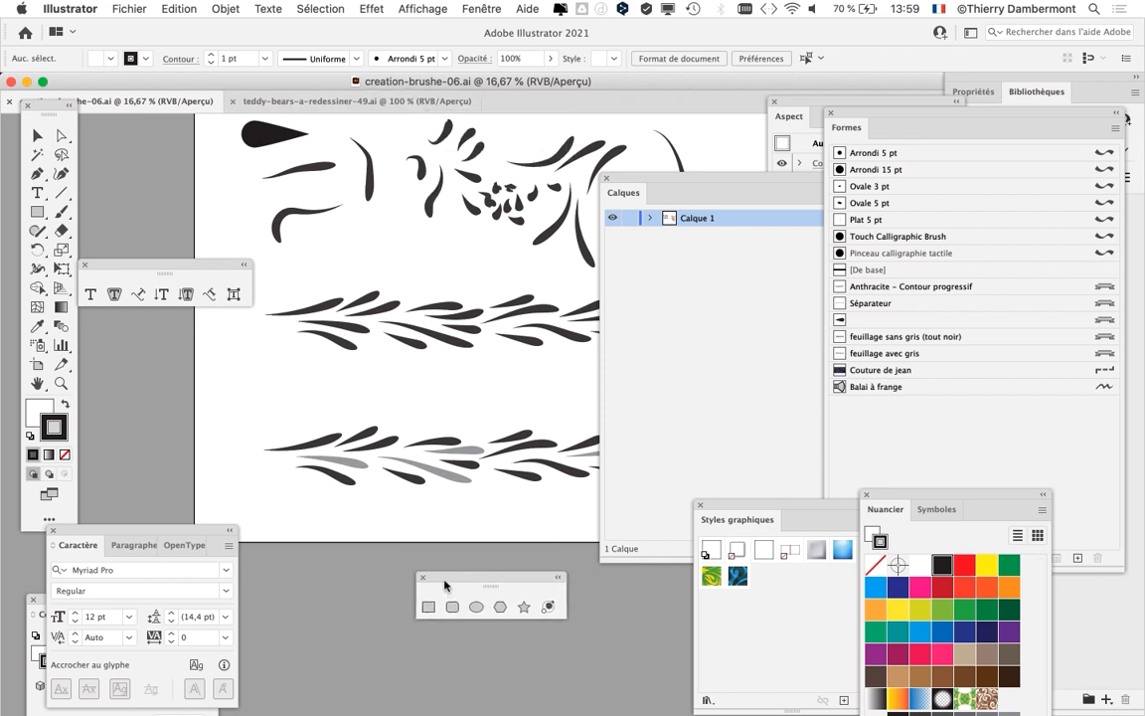
left_click_drag(153, 272, 537, 653)
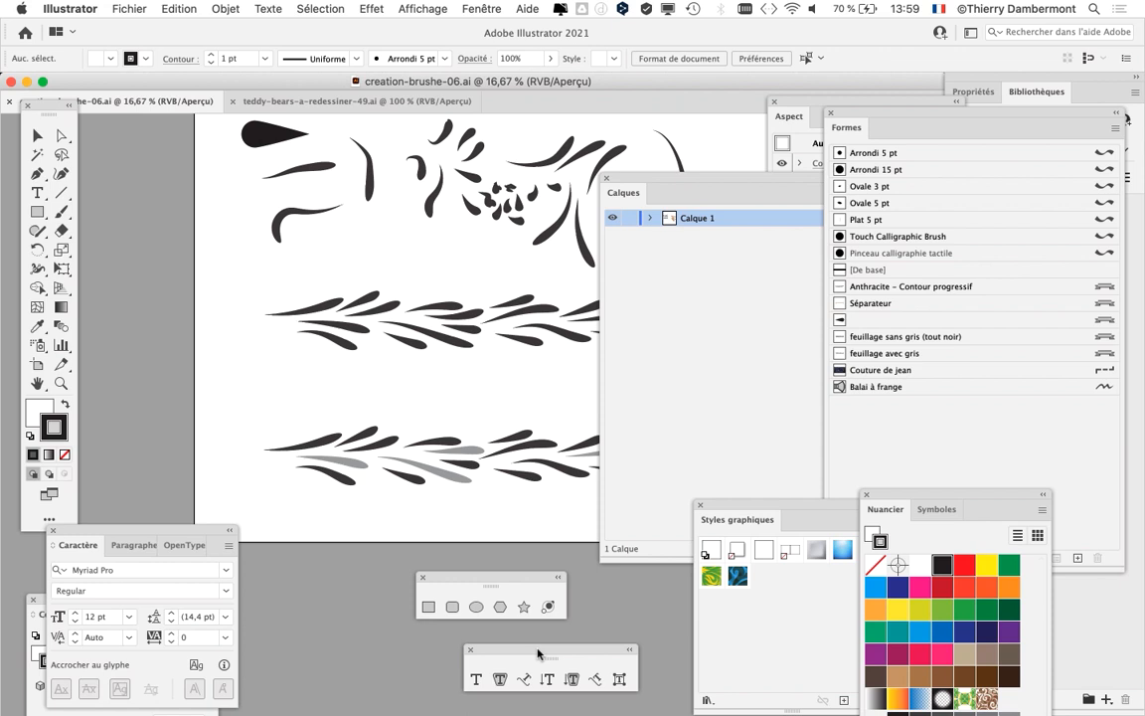
left_click(355, 101)
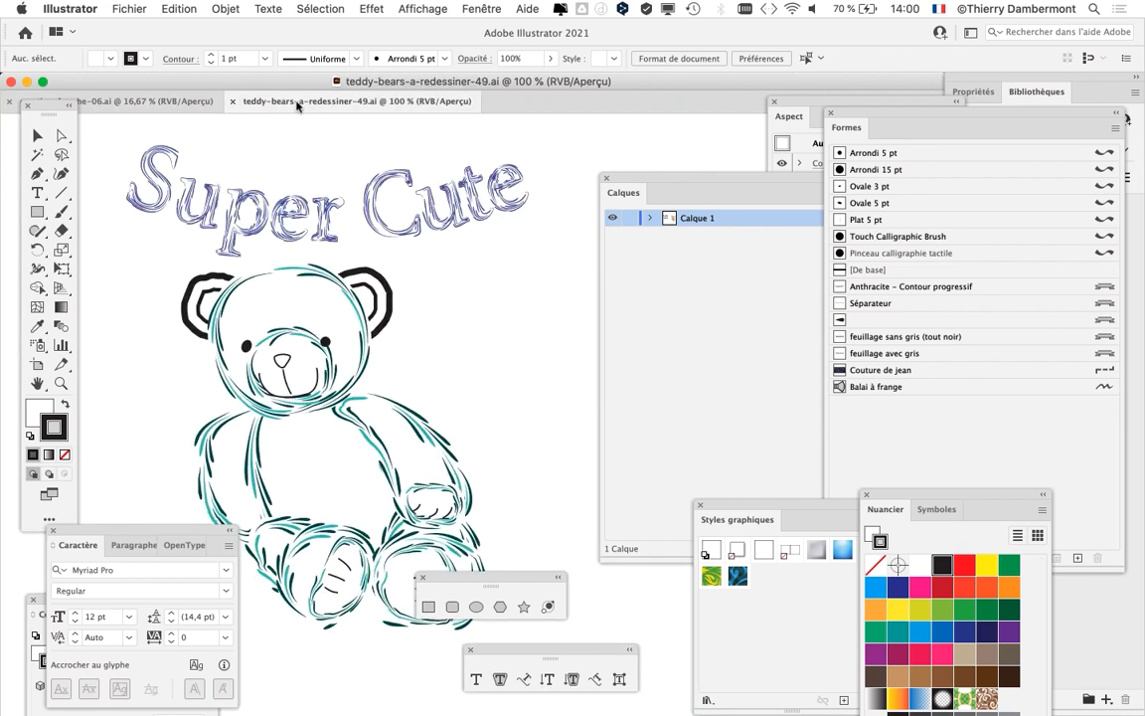
left_click_drag(35, 109, 41, 171)
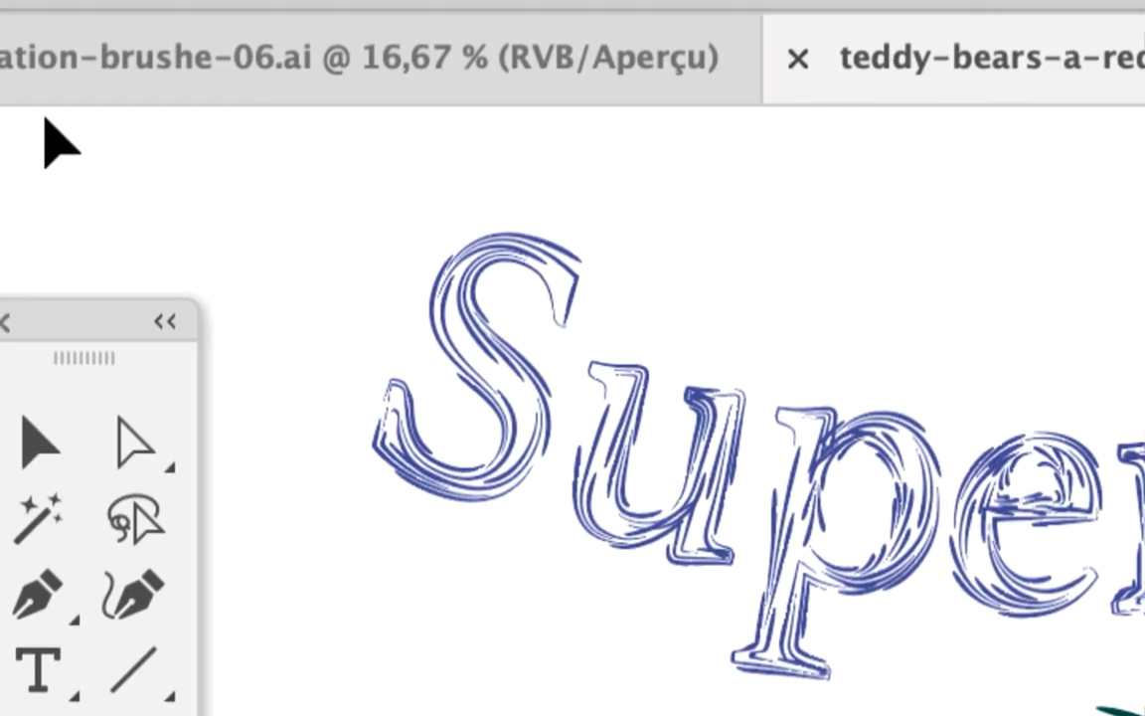
- Reorder the open documents so creation-brushe-06.ai comes after teddy-bears-a-redessiner-49.ai, and activate the bear document
left_click(50, 102)
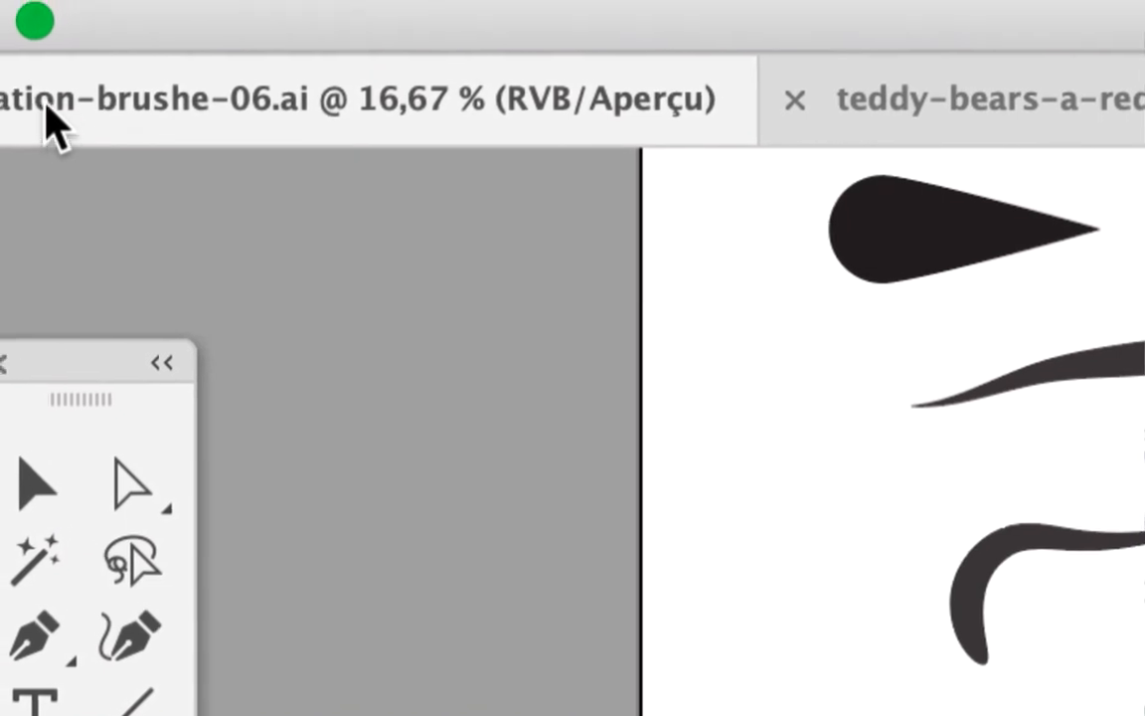
left_click_drag(47, 105, 478, 105)
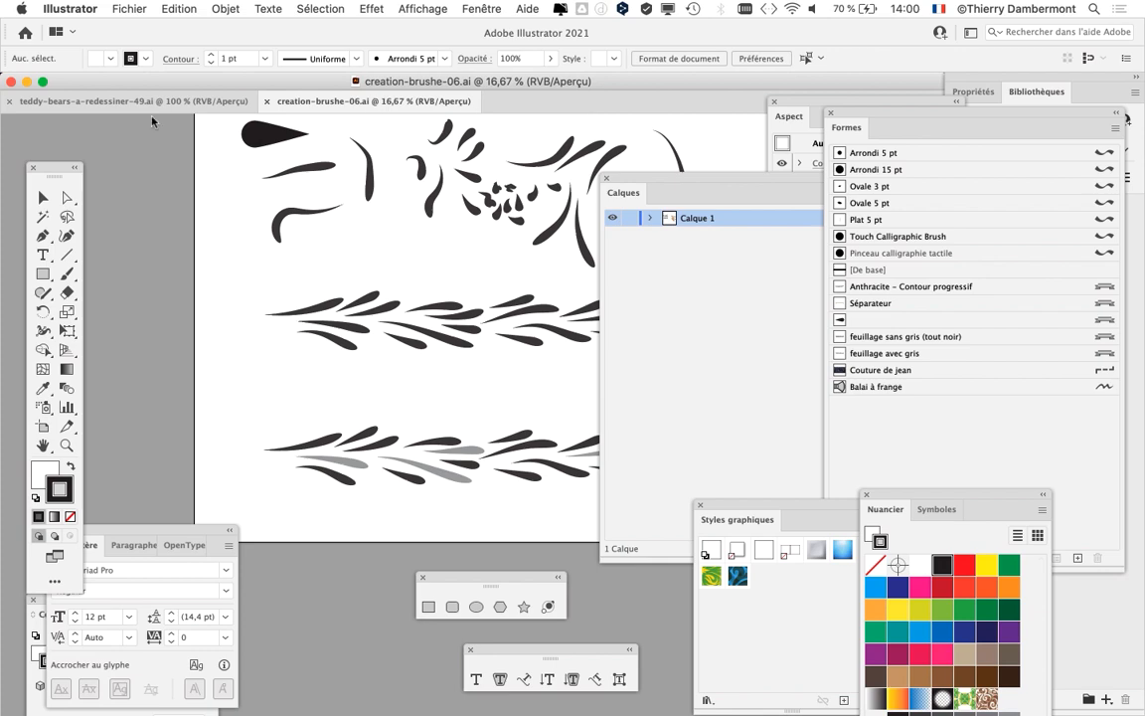
left_click(129, 102)
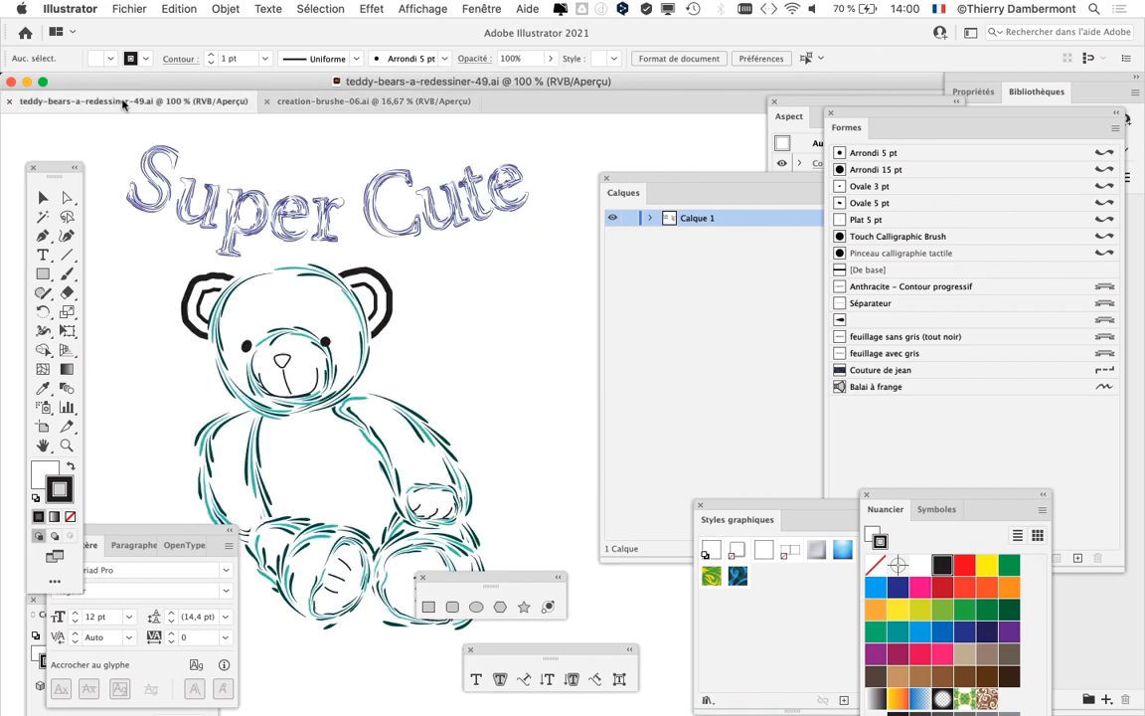
- Examine the whole bear illustration at 66.67 %, and the hand-drawn brush shapes in creation-brushe-06.ai at 12.5 %
key("super+minus")
left_click_drag(332, 344, 252, 345)
left_click(377, 101)
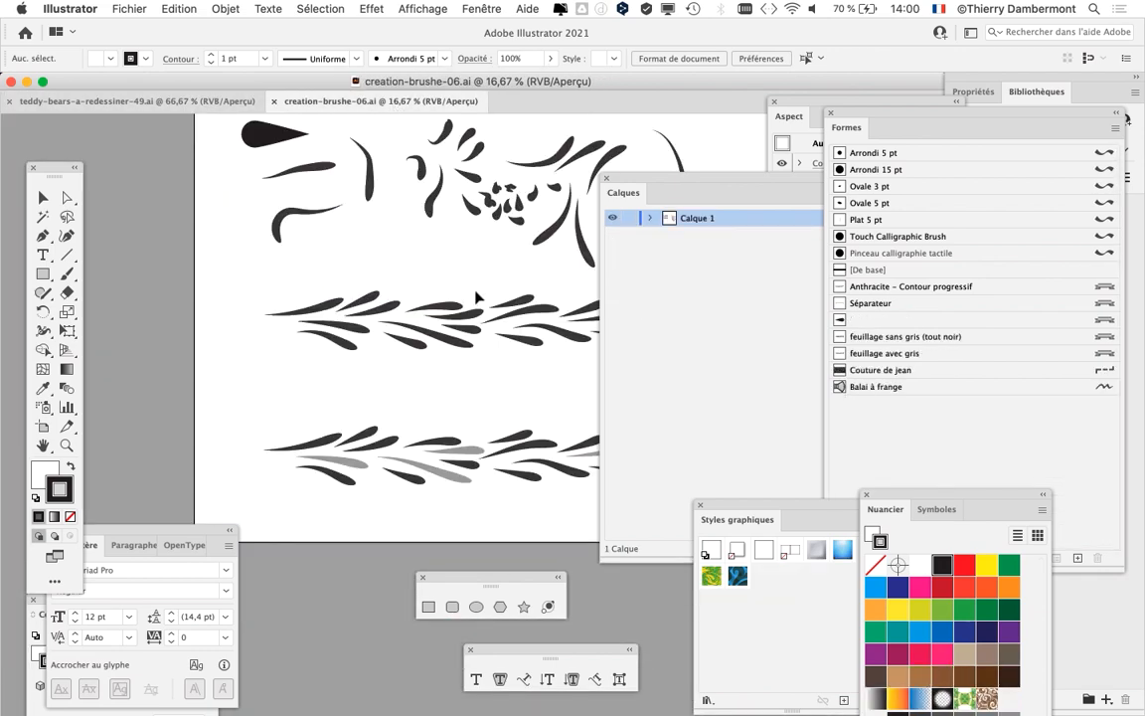
key("super+minus")
scroll(477, 301, "right", 6)
scroll(477, 300, "up", 1)
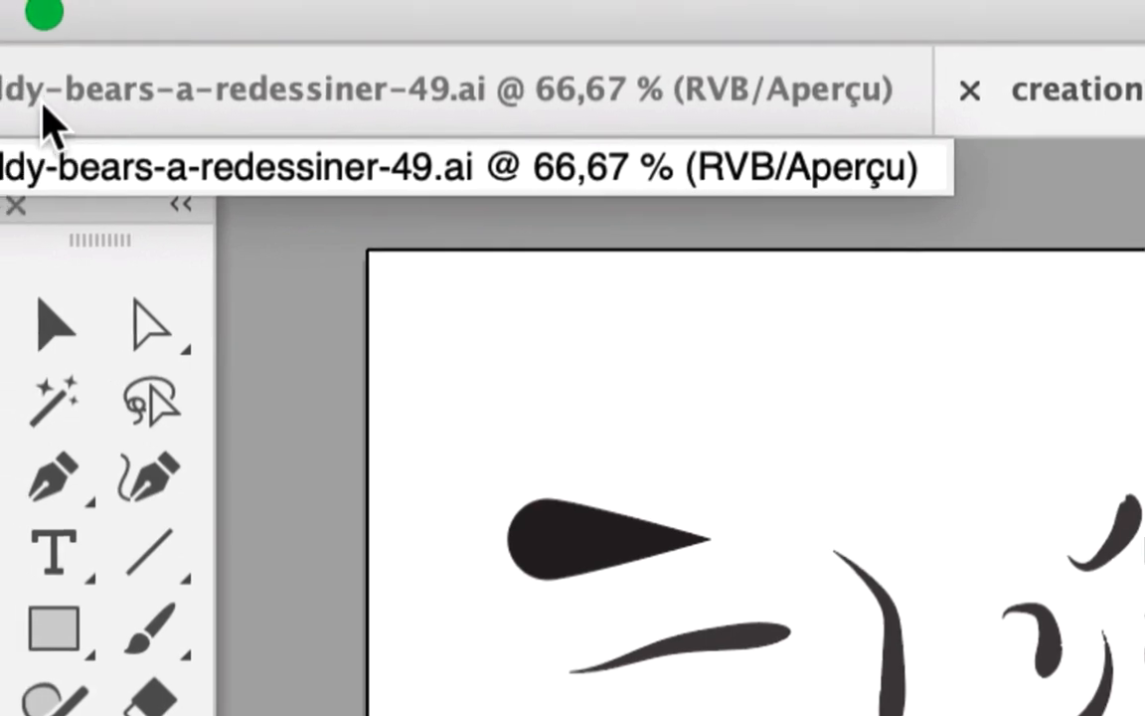
- Activate teddy-bears-a-redessiner-49.ai and display the bear and lettering in outline mode (Tracés)
left_click(52, 109)
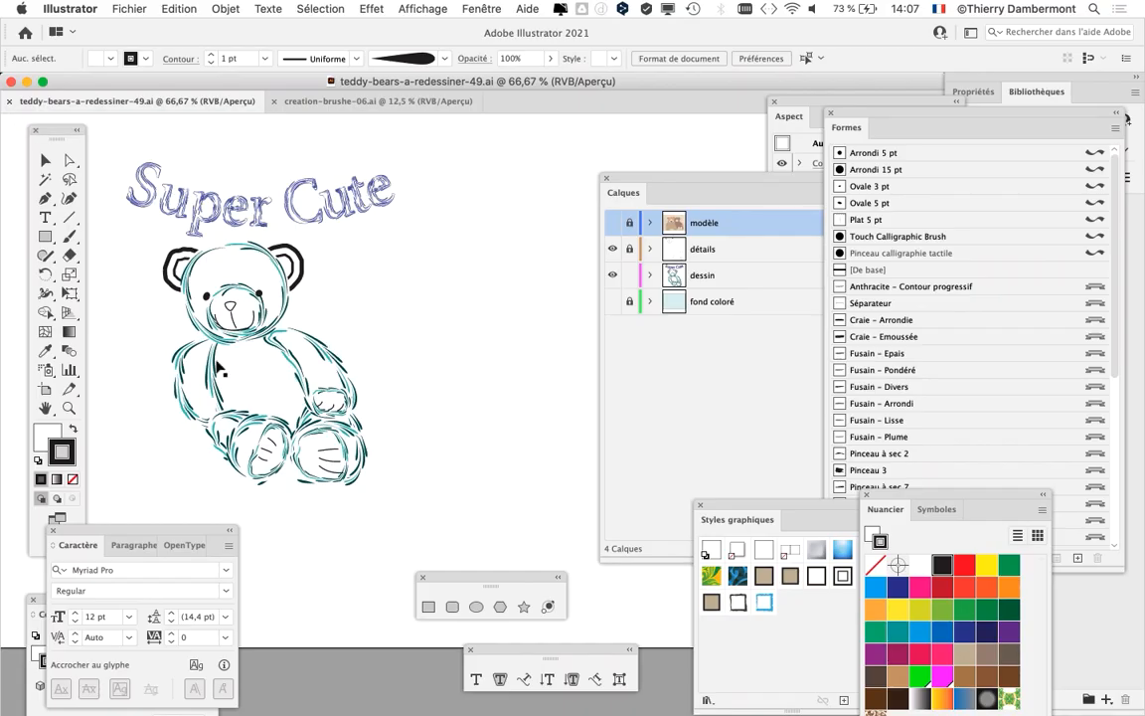
scroll(217, 366, "up", 1)
left_click_drag(360, 382, 426, 394)
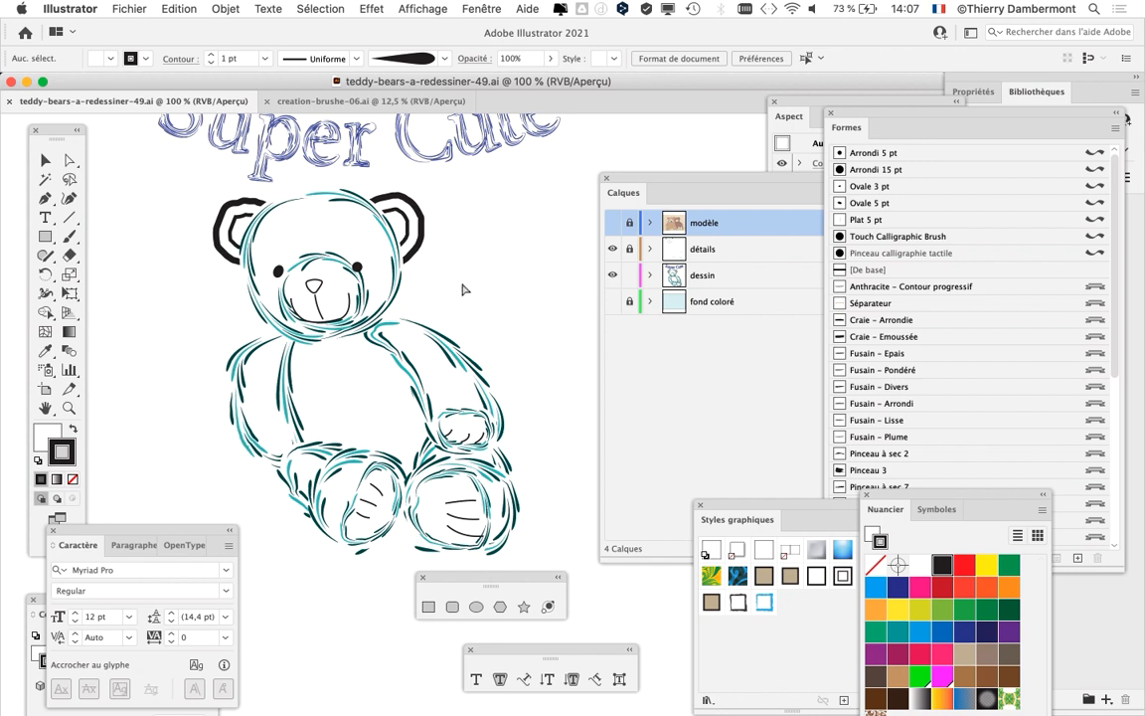
key("cmd+y")
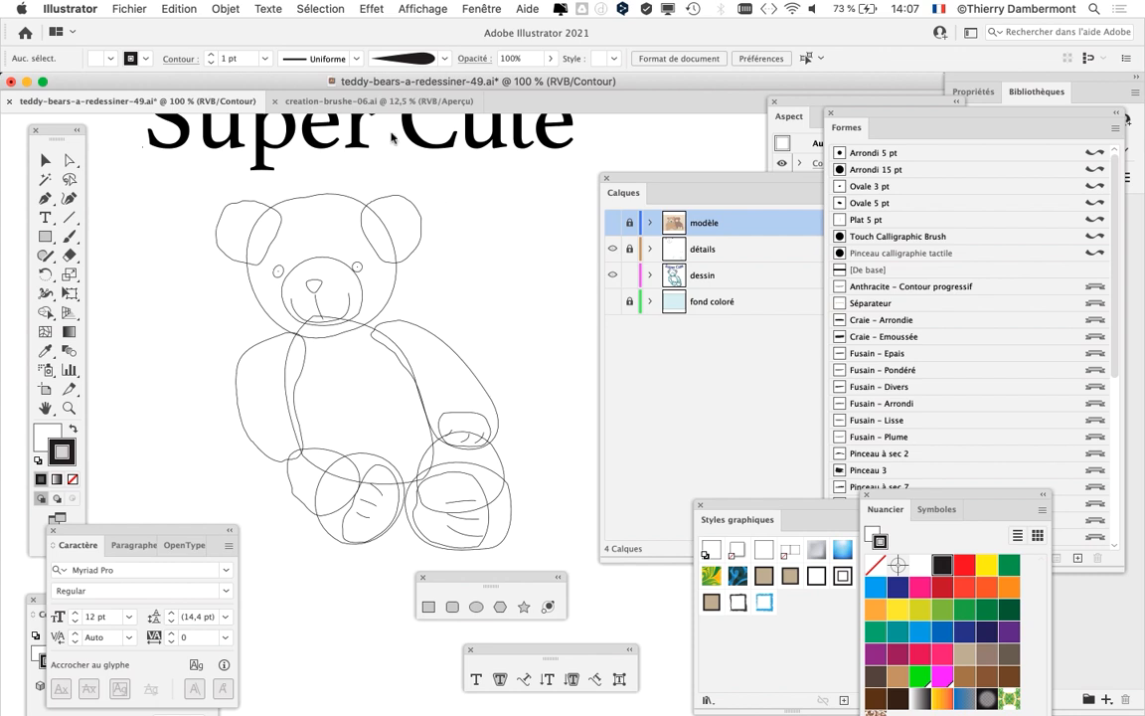
- Compare the bear drawing by alternating between the Aperçu and Tracés display modes, ending in Aperçu
left_click(405, 6)
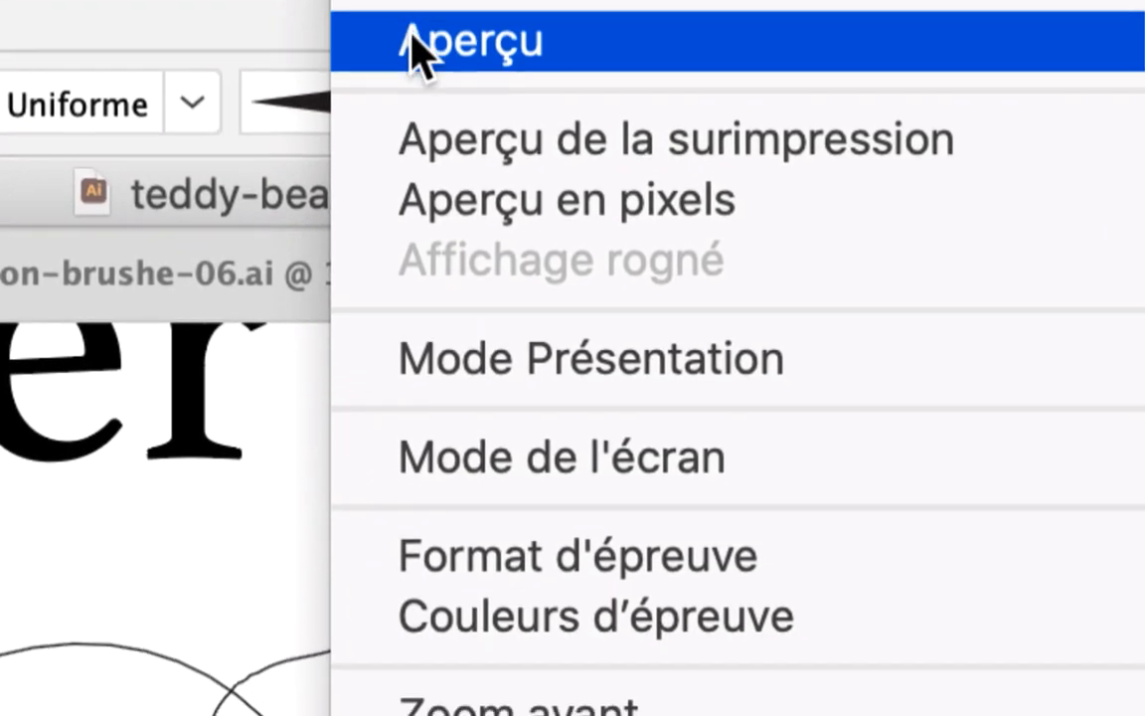
left_click(414, 175)
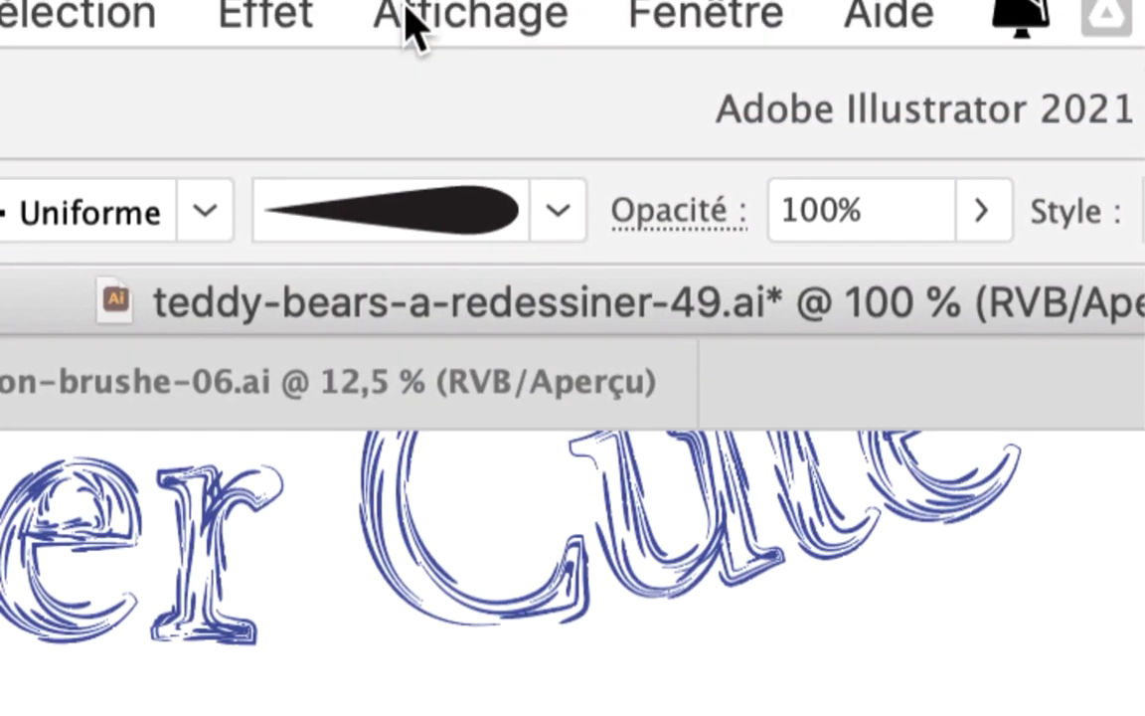
left_click(406, 6)
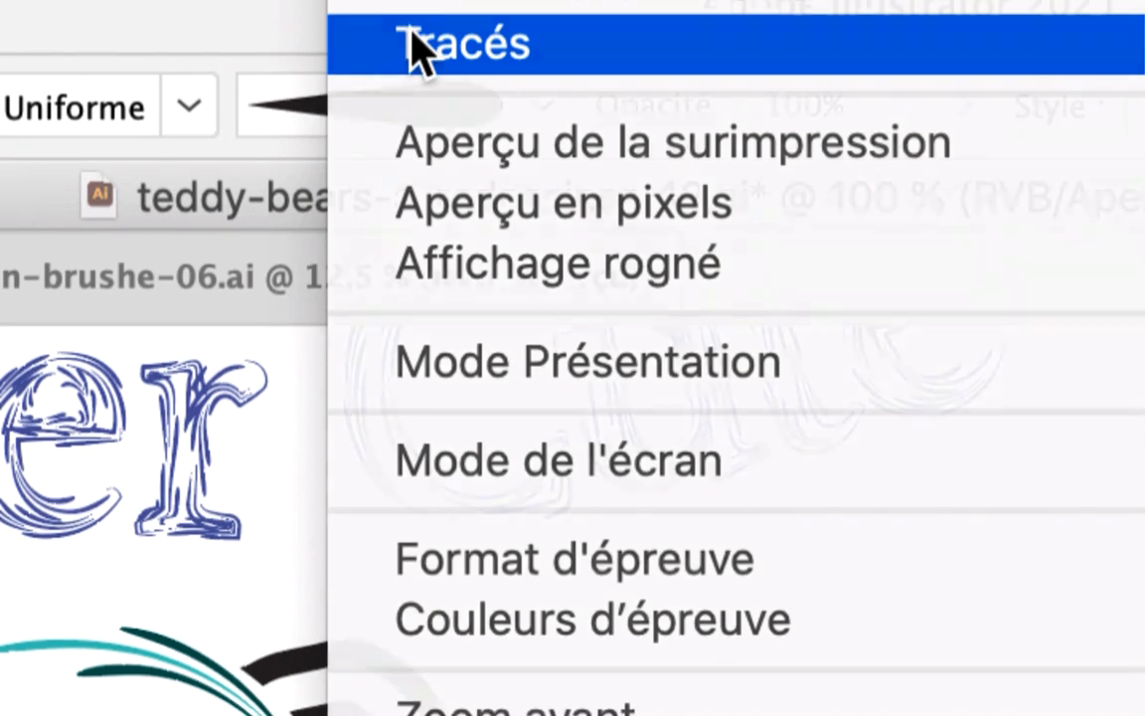
left_click(425, 151)
left_click(412, 13)
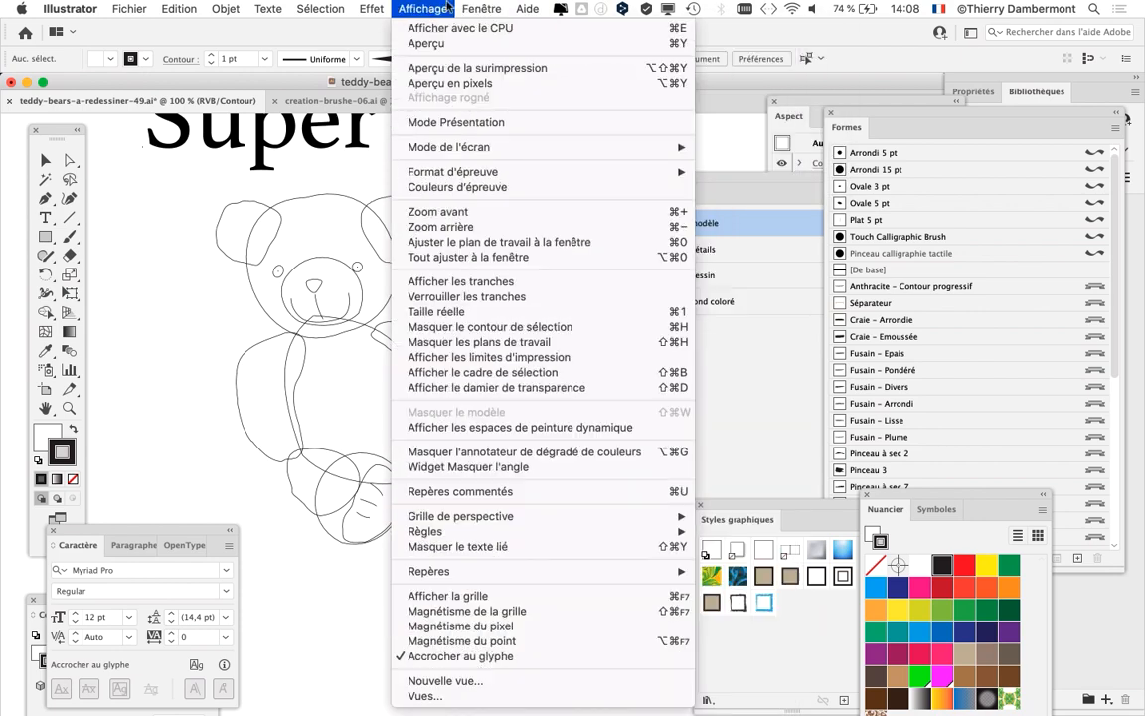
left_click(420, 8)
key("super+y")
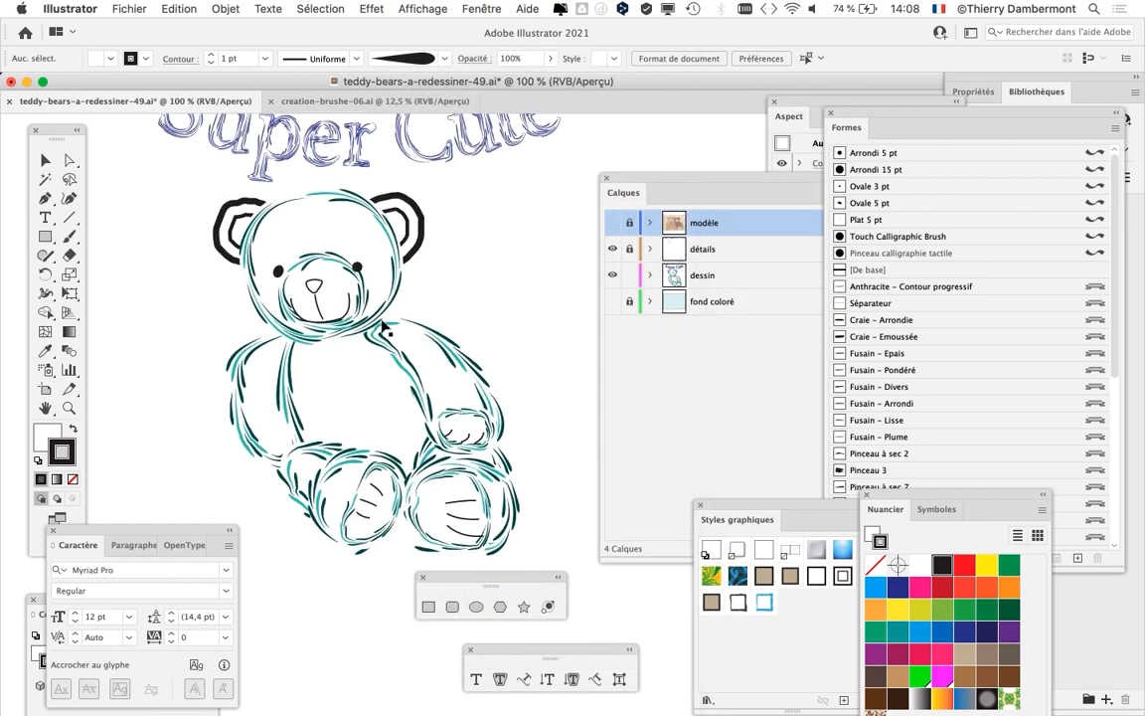
- Select the arm, head and muzzle paths in turn to examine their brush strokes and anchor points
left_click(432, 338)
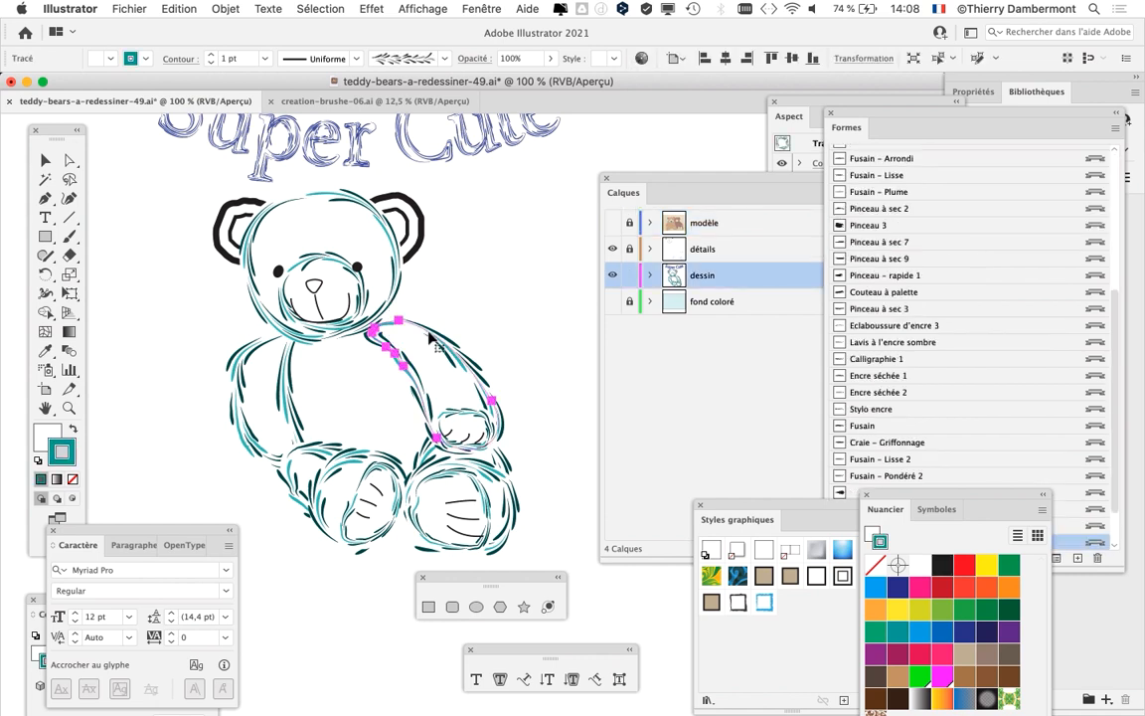
left_click(45, 161)
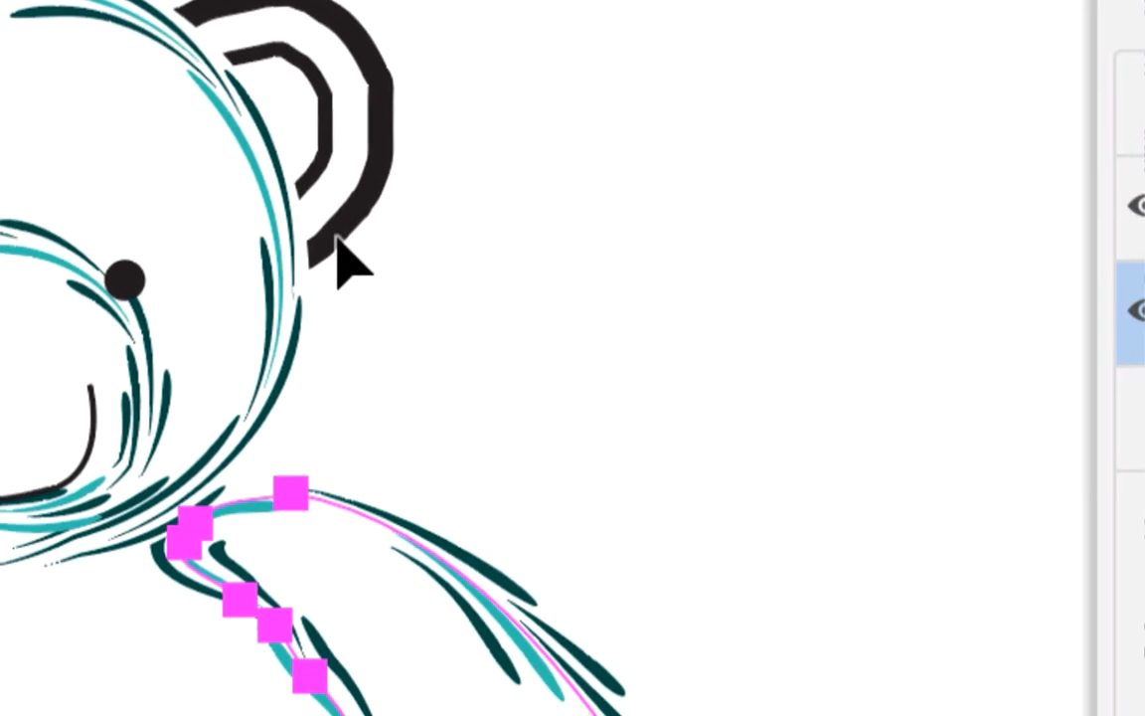
left_click(283, 317)
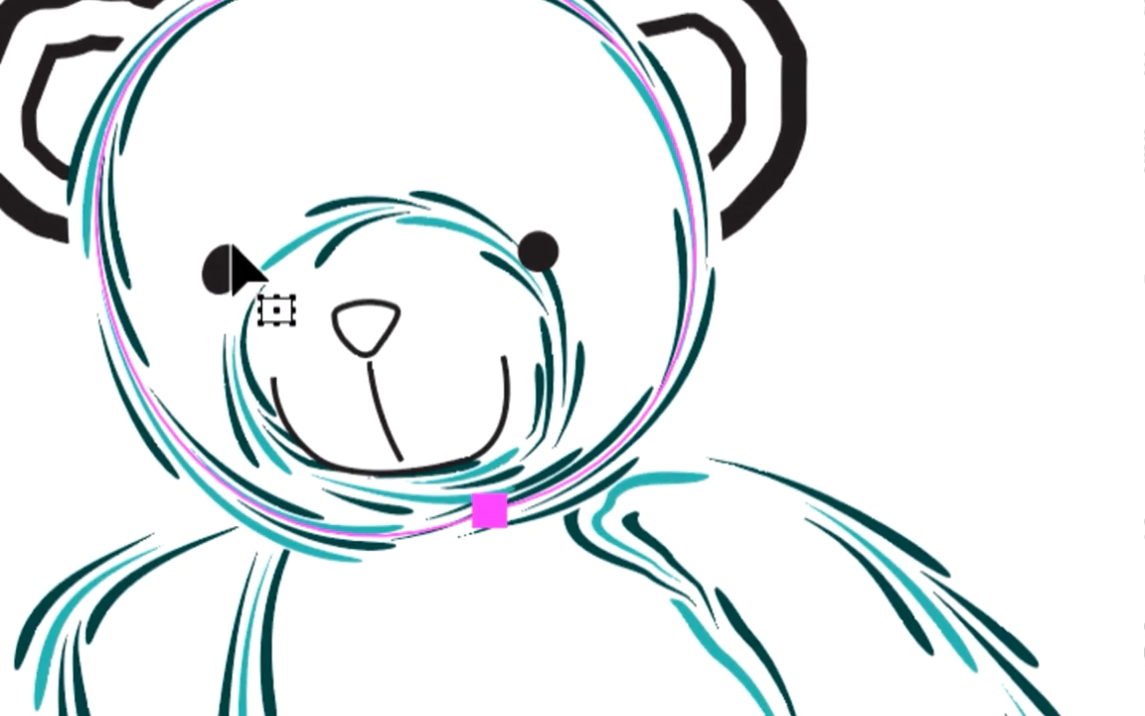
left_click(285, 273)
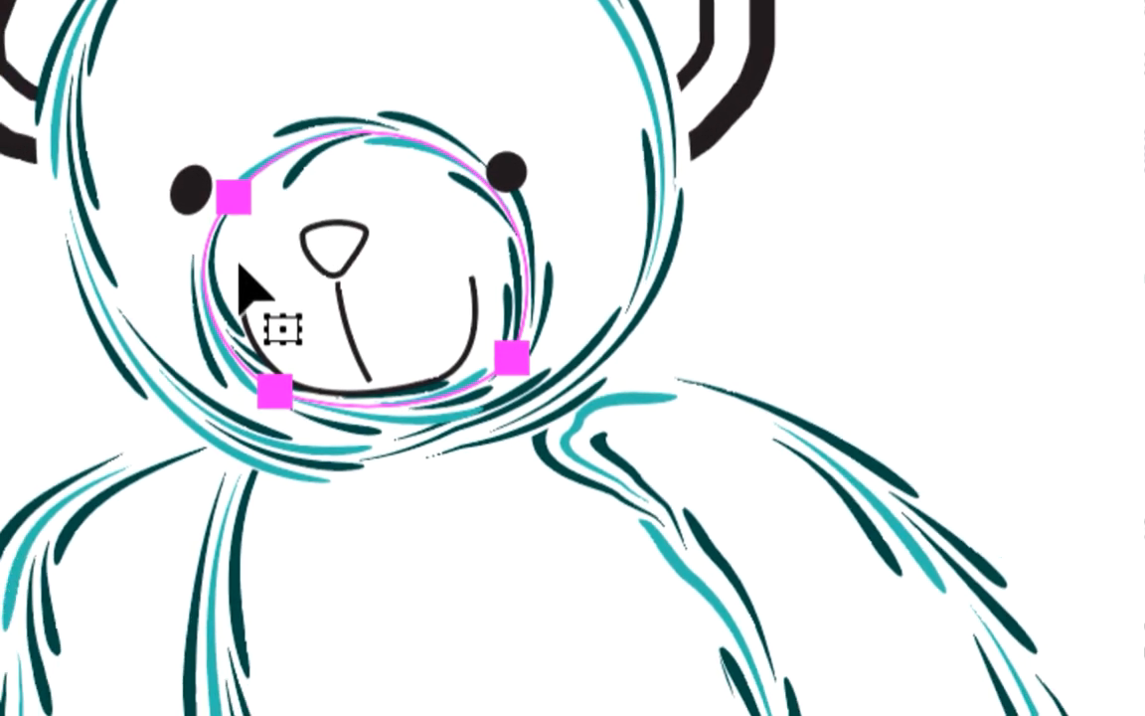
left_click(208, 221)
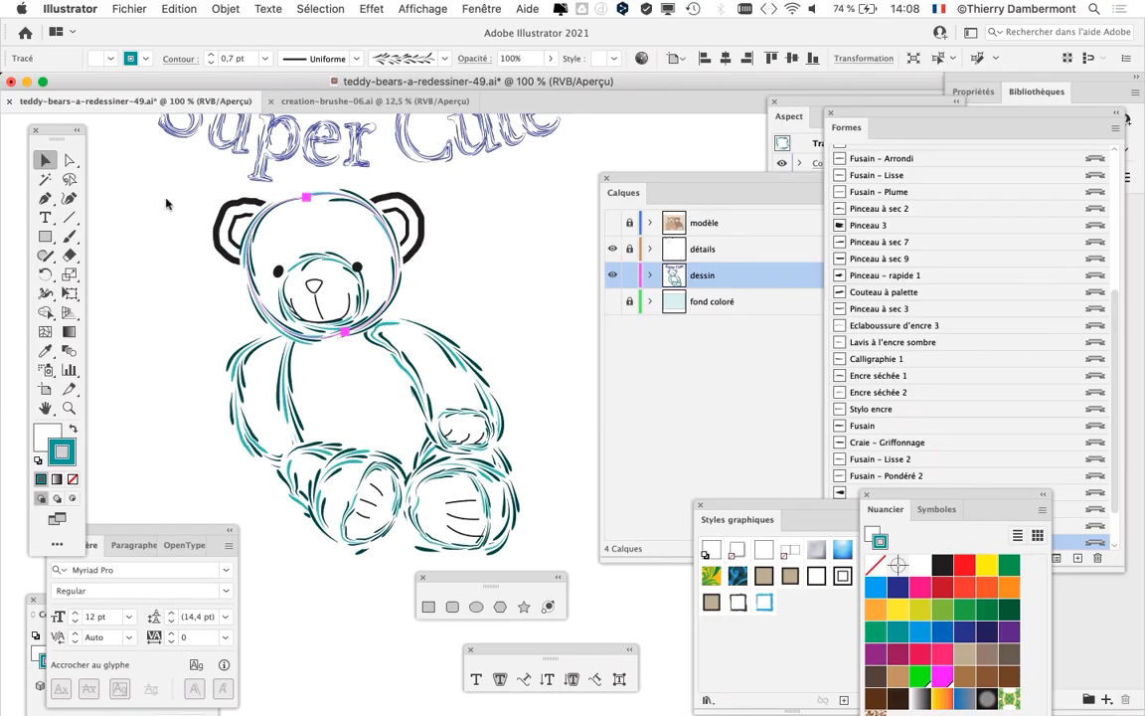
- Inspect the anchor points of the paw pad and foot pad paths, then clear the selection
left_click(422, 9)
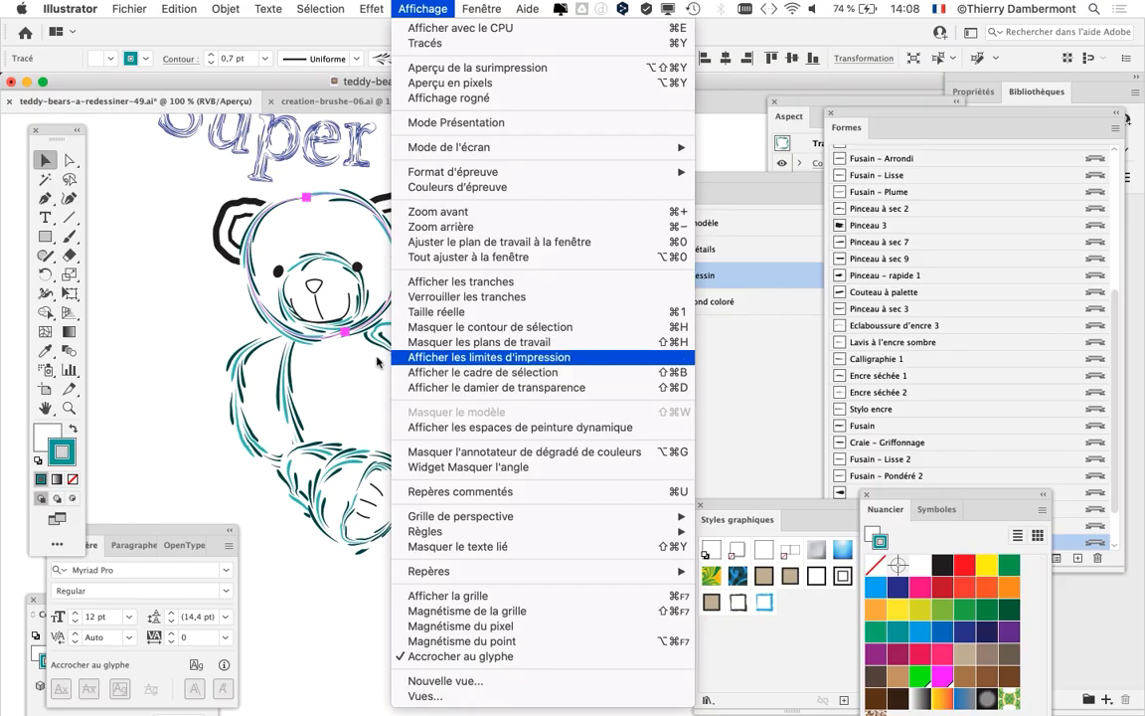
left_click(340, 316)
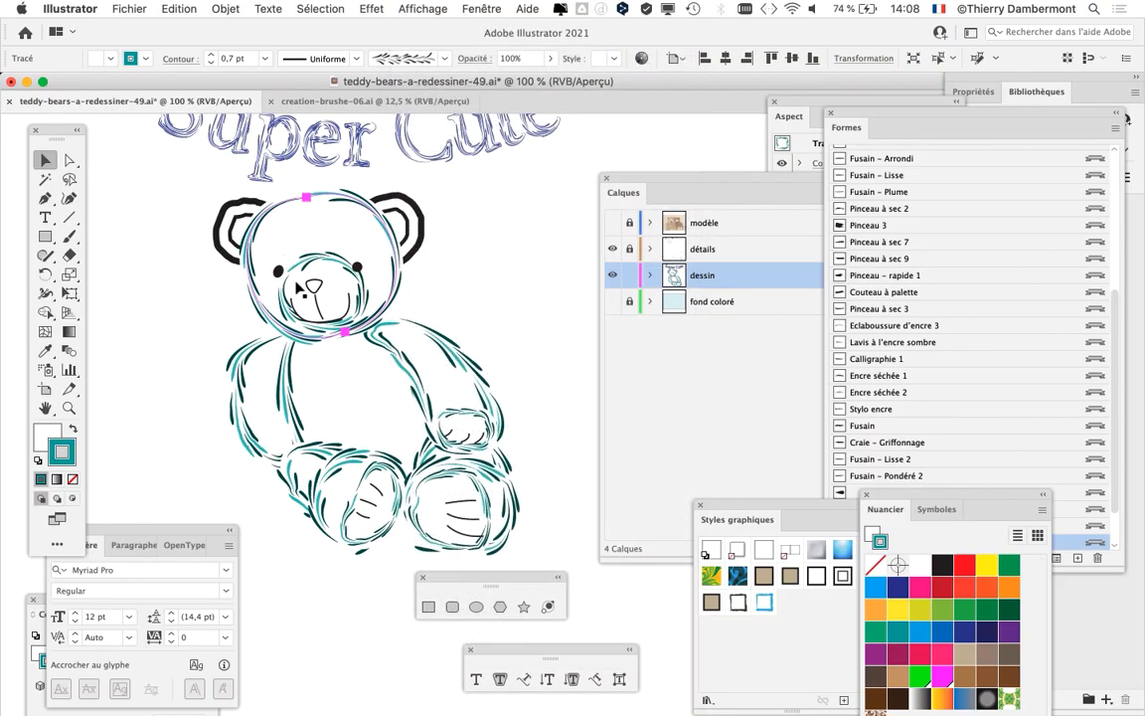
left_click(403, 314)
left_click(464, 422)
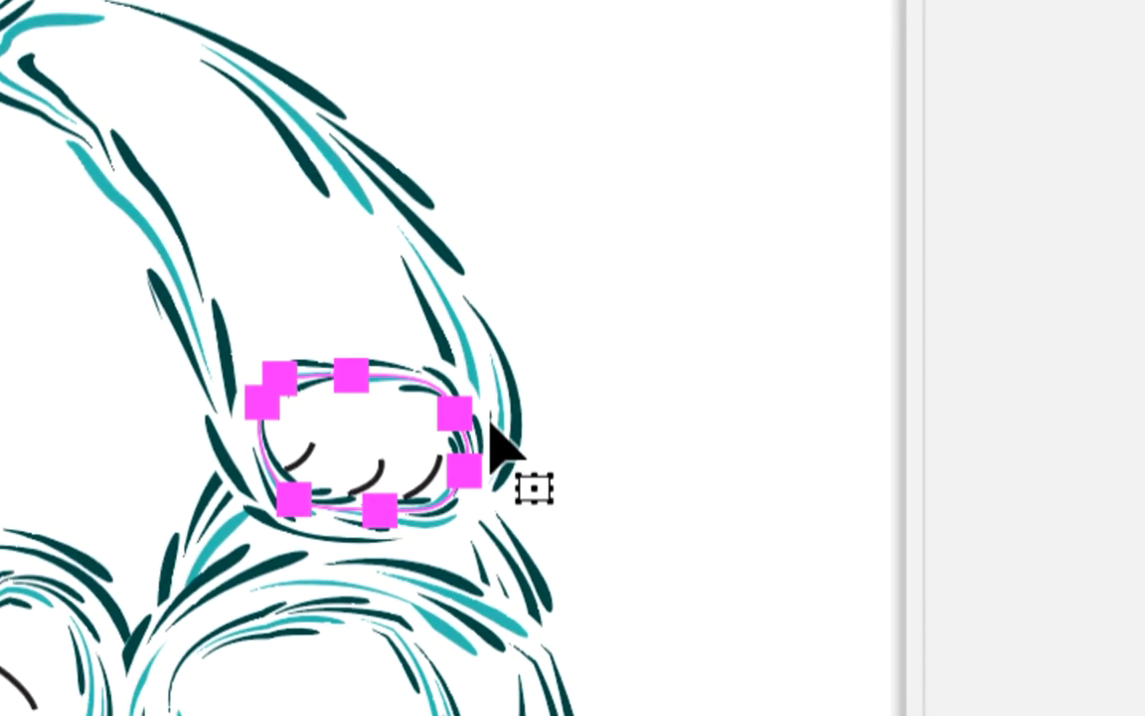
key("a")
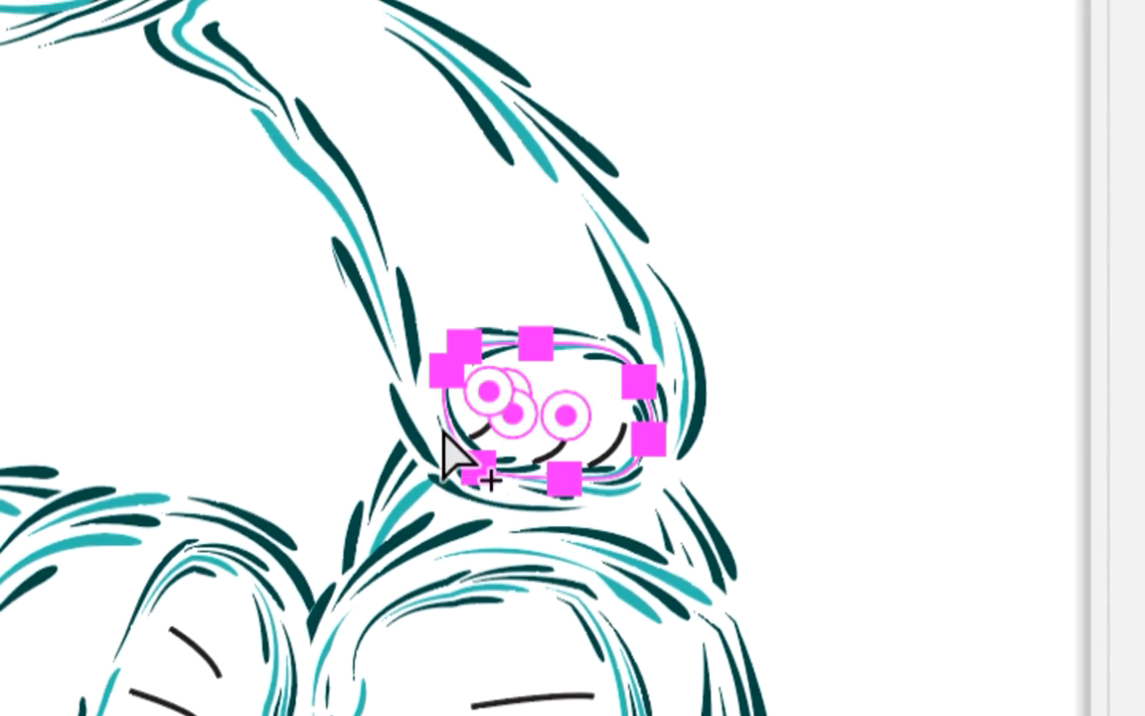
left_click(442, 473)
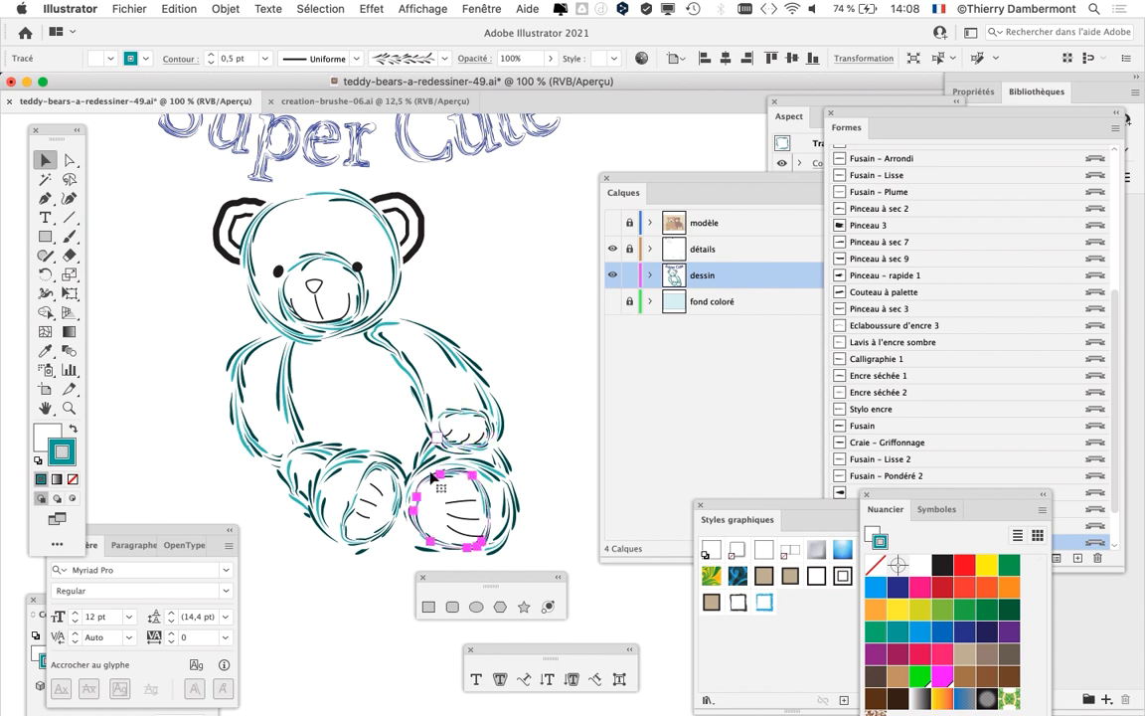
left_click(195, 425)
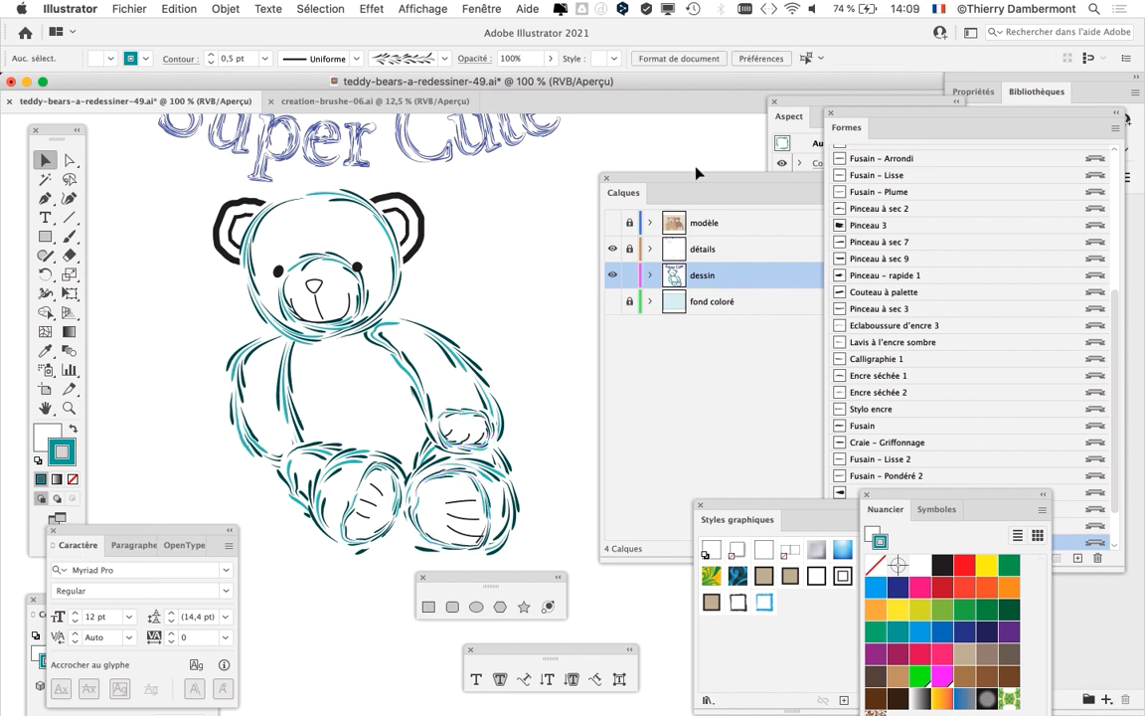
- Hide the side panels and close the floating shape and type toolbars, keeping the main toolbox beside the bear
left_click_drag(679, 180, 709, 166)
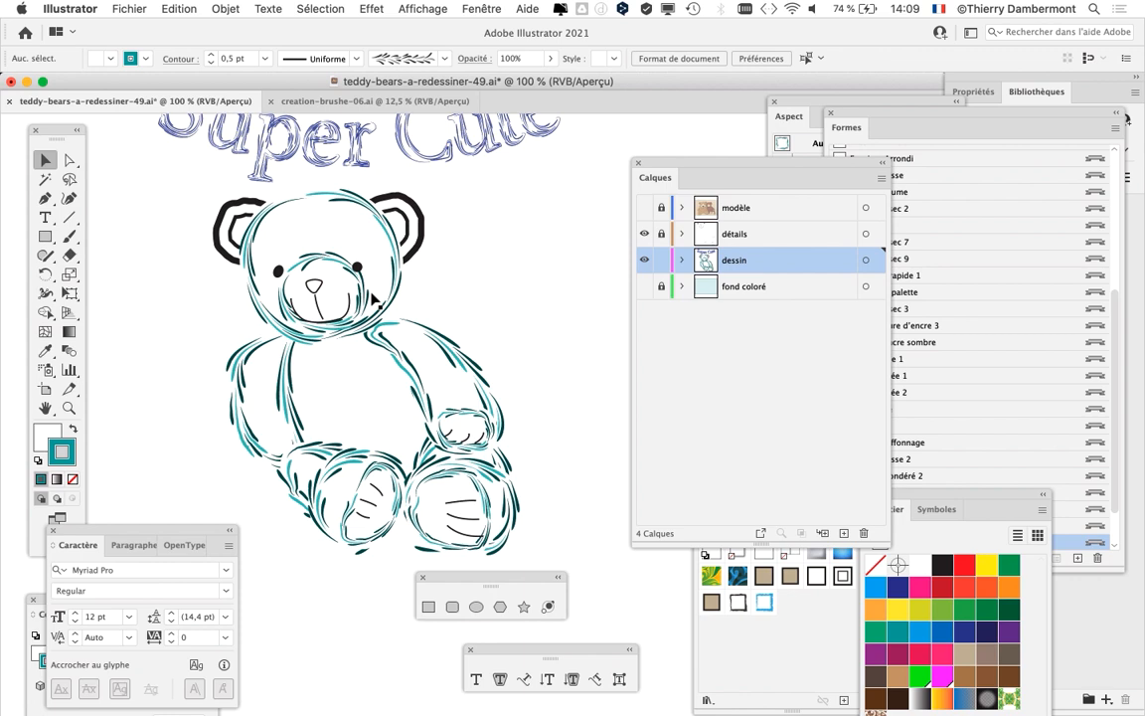
key("shift+Tab")
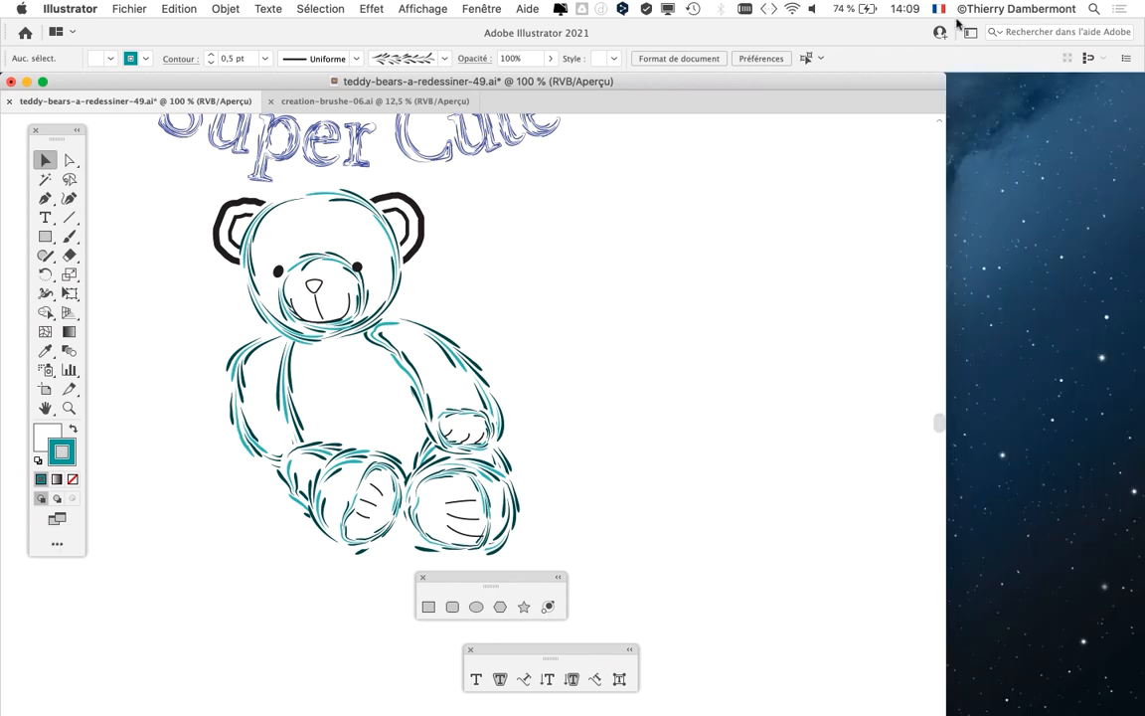
left_click_drag(425, 582, 625, 225)
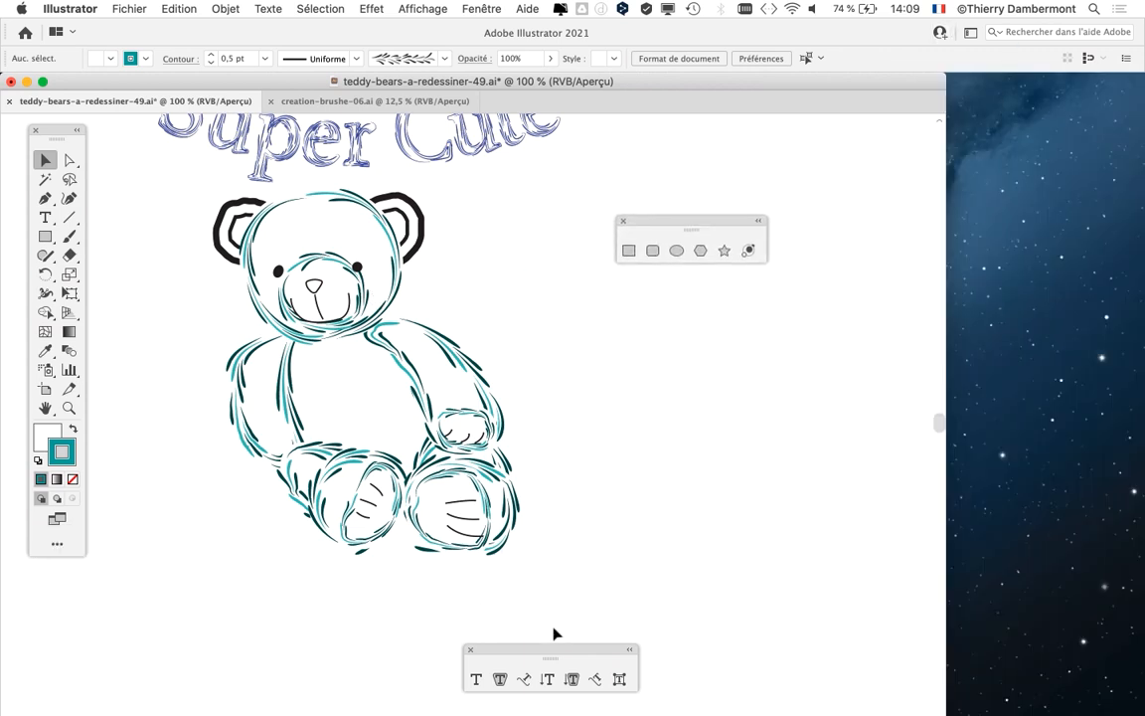
left_click_drag(552, 655, 871, 230)
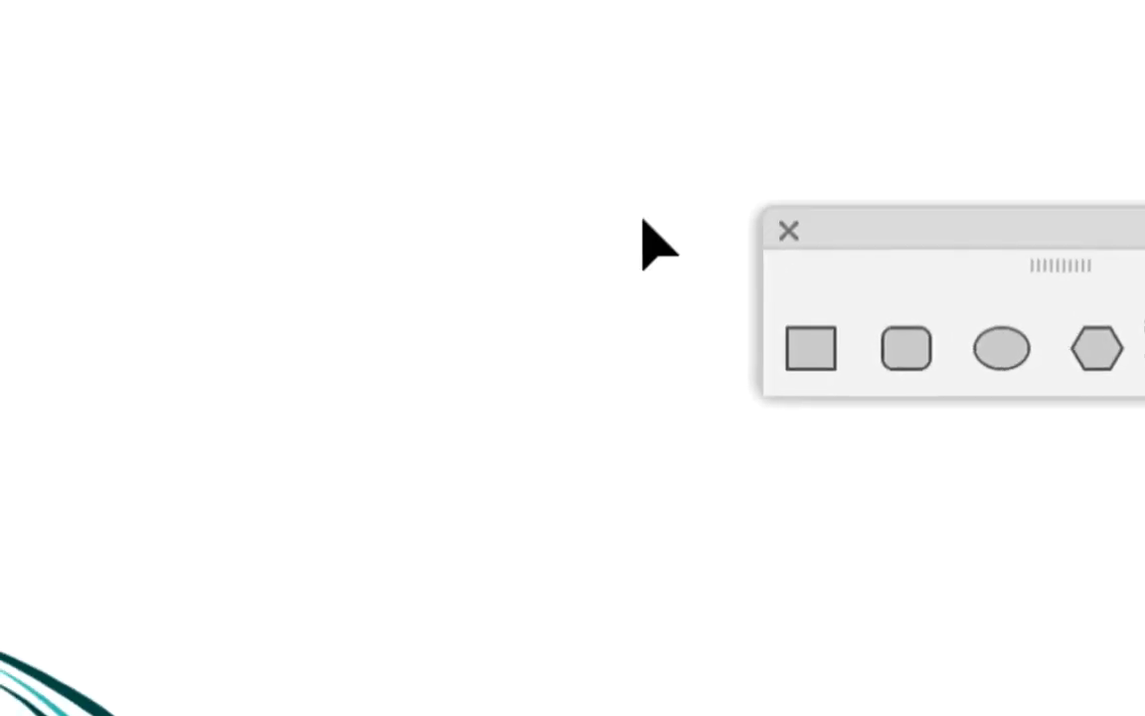
left_click(788, 230)
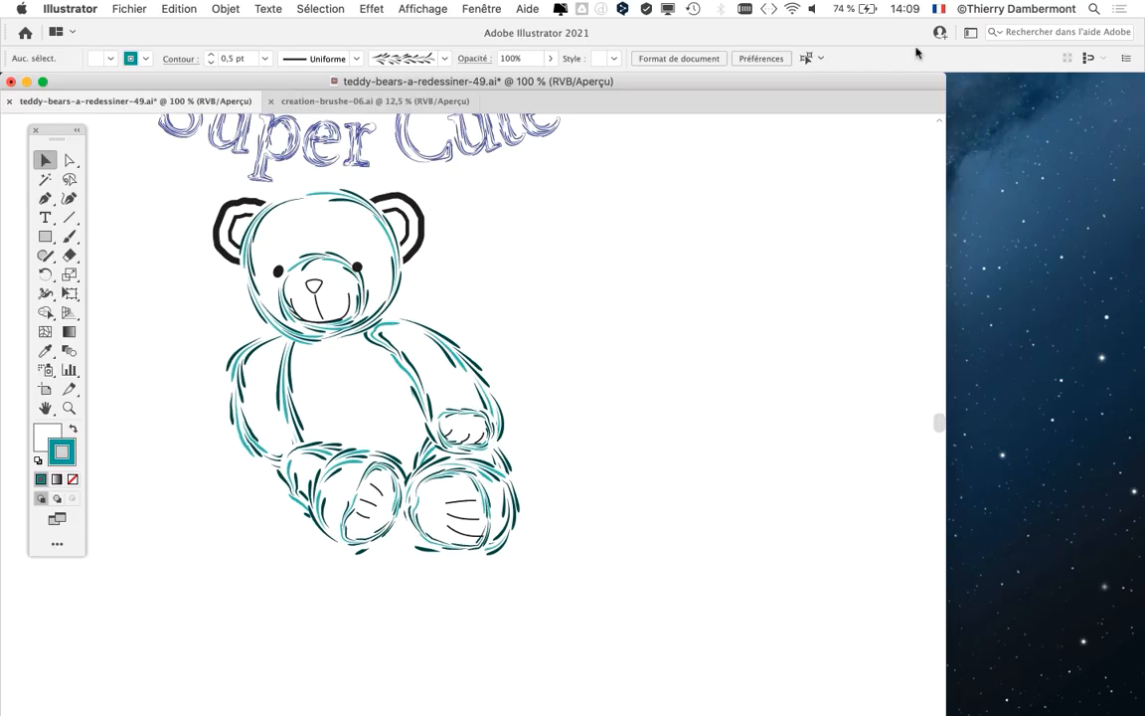
- Display the macOS keyboard viewer to look at its Tab and Shift keys, then close it and return to the bear document
left_click(907, 9)
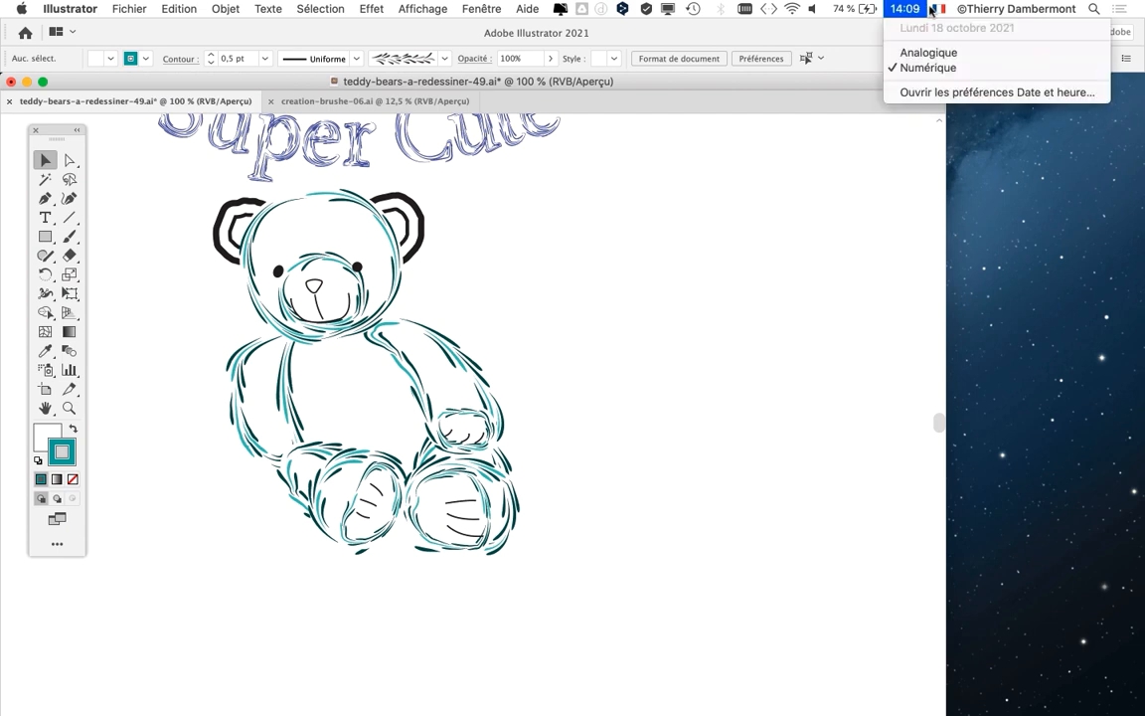
mouse_move(942, 10)
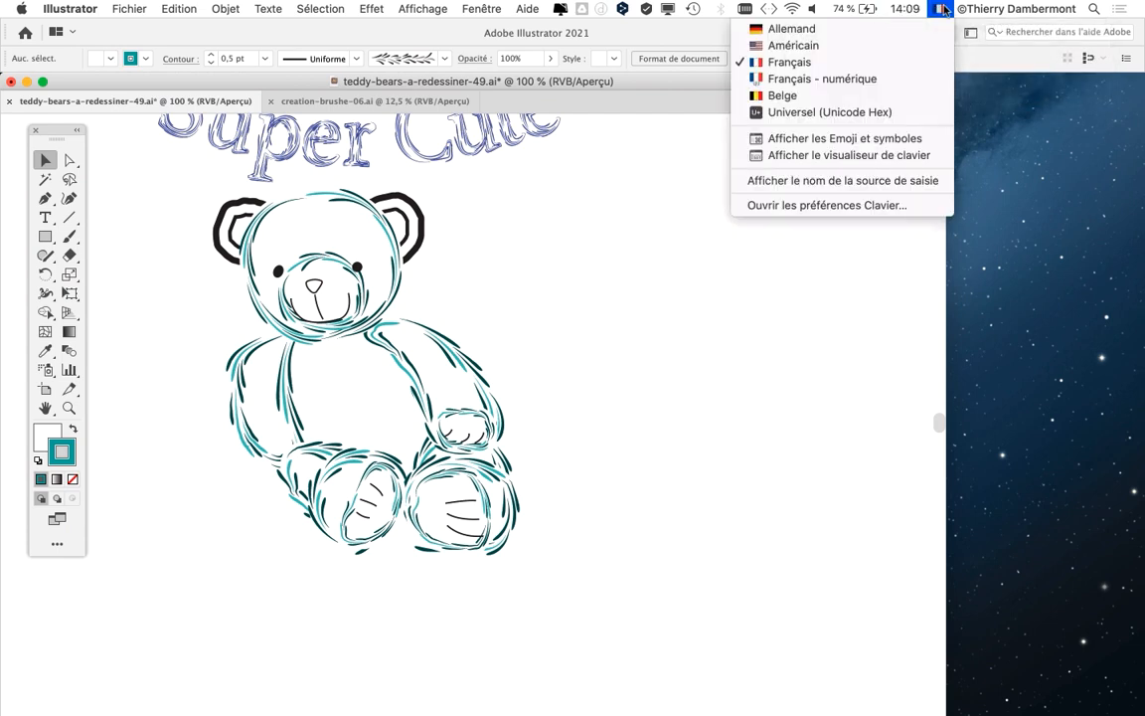
left_click(905, 156)
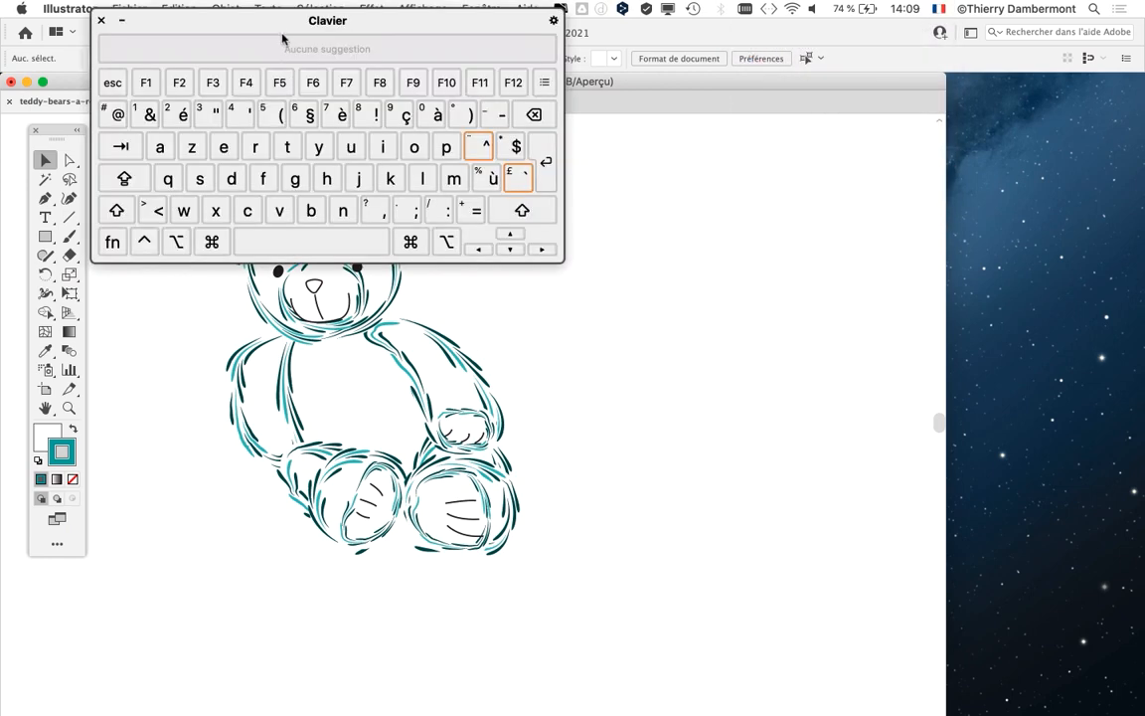
left_click_drag(269, 30, 594, 215)
left_click(444, 402)
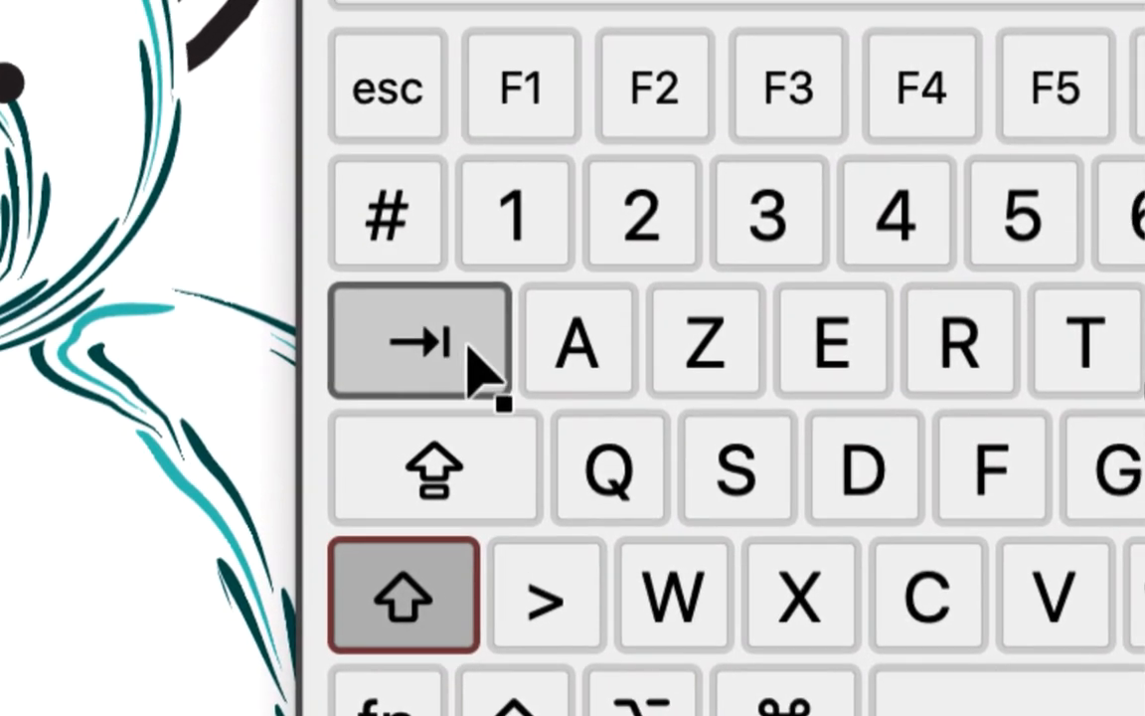
left_click(469, 365)
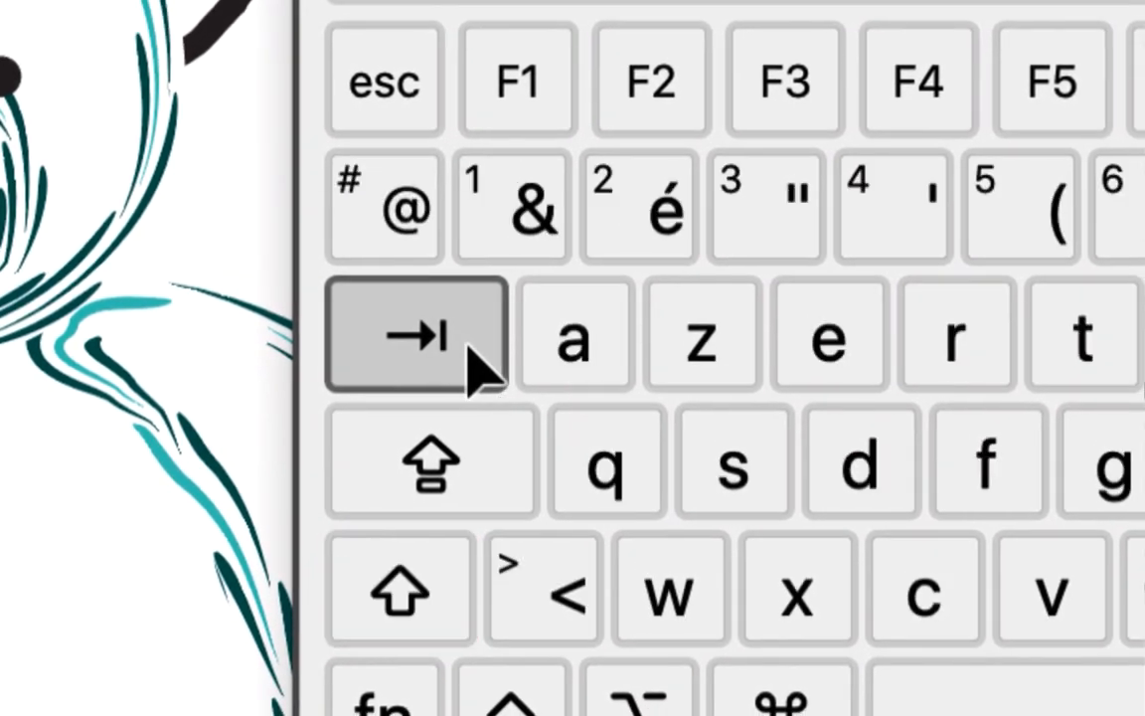
left_click(441, 206)
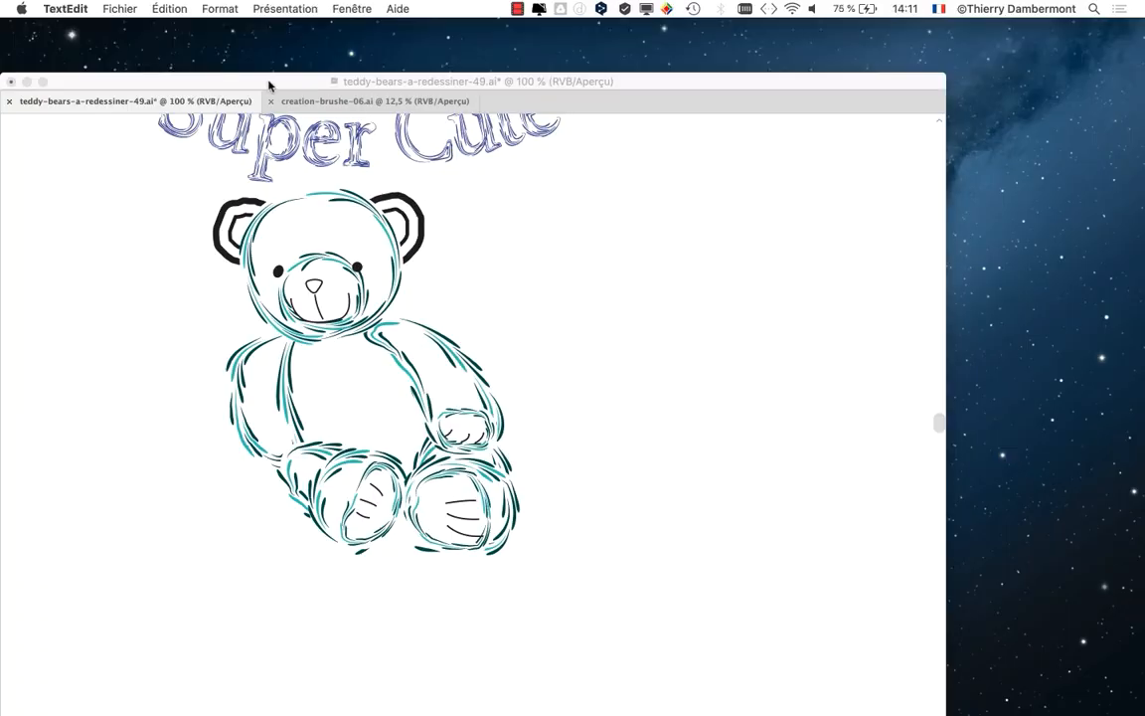
left_click(268, 85)
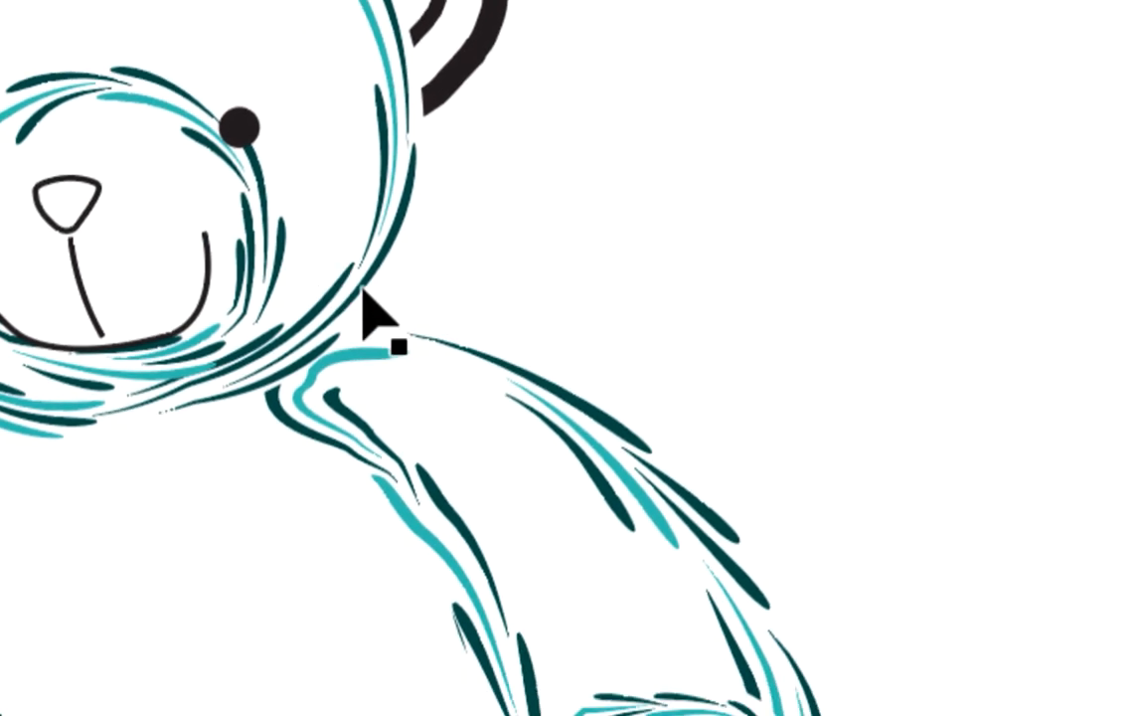
- Select the bear's arm path below the head and move the main toolbox closer to the bear
left_click(395, 328)
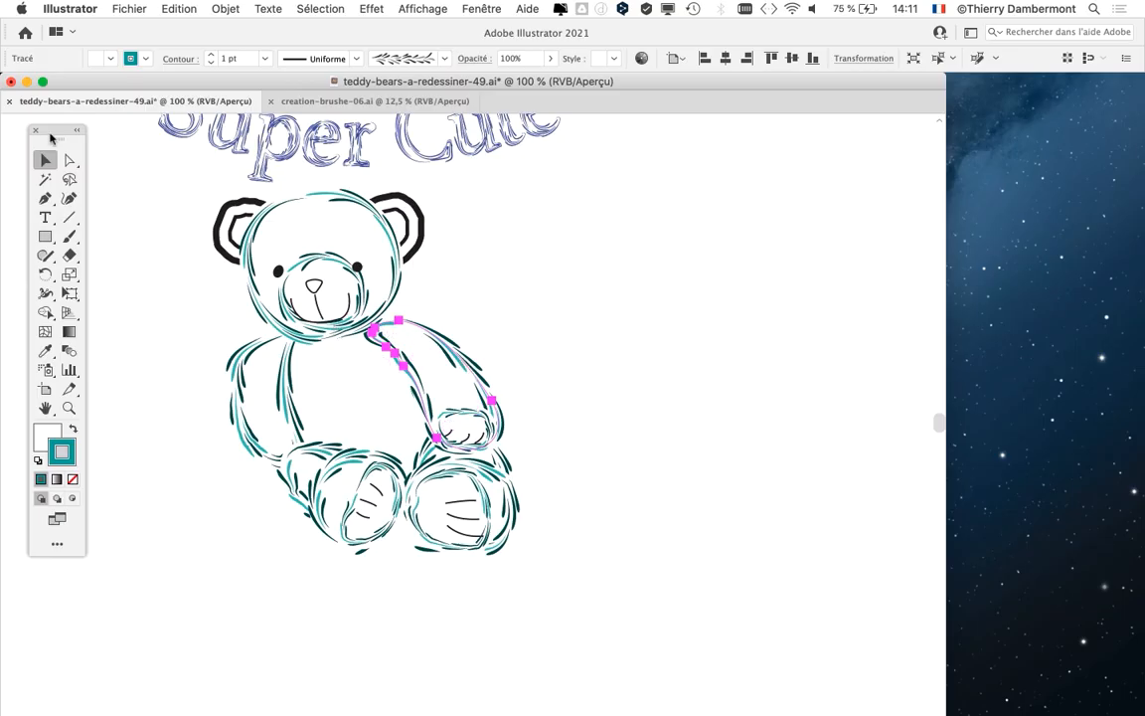
left_click_drag(49, 133, 144, 140)
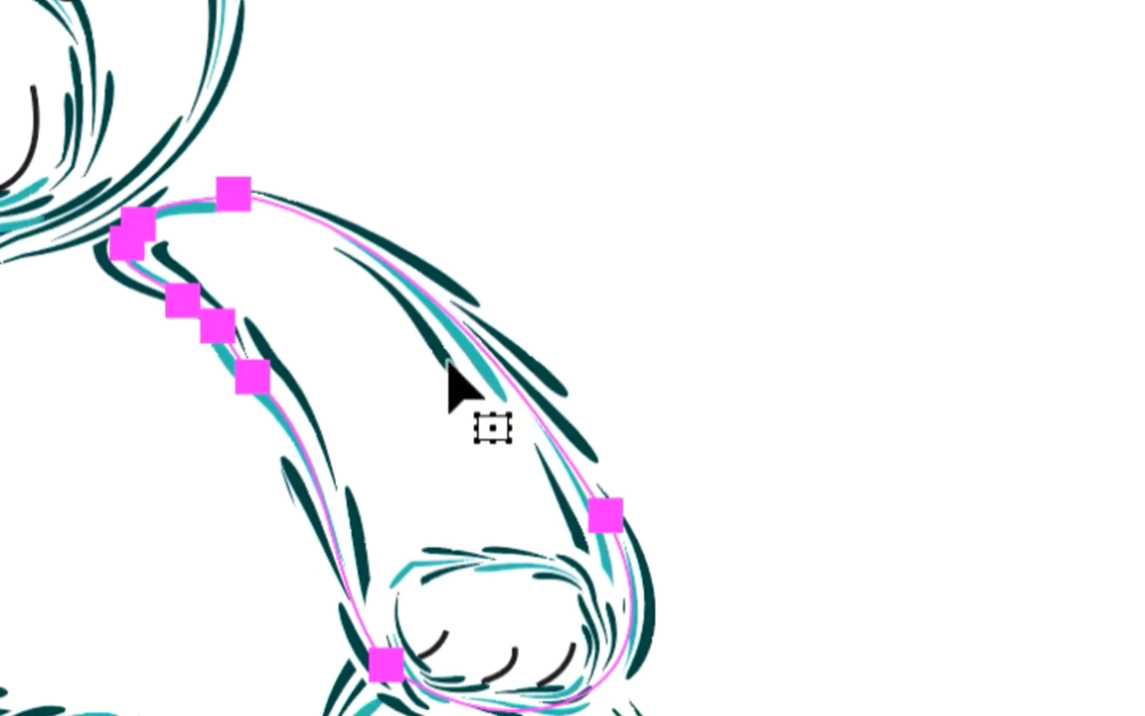
key("a")
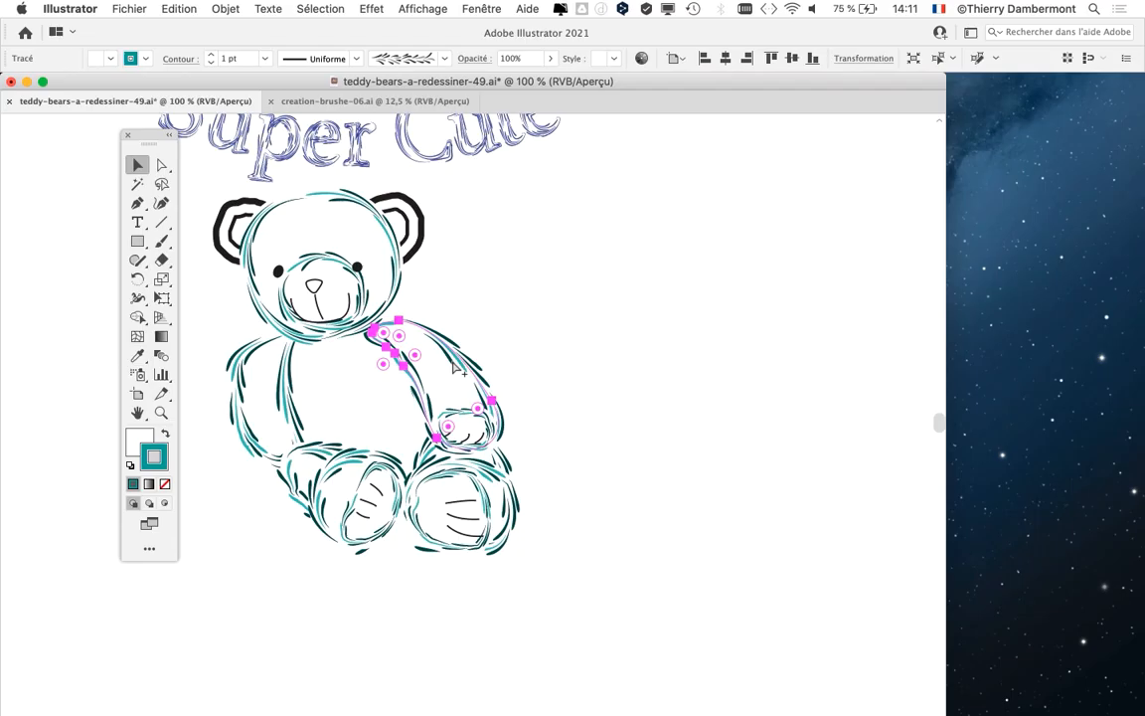
left_click_drag(152, 142, 110, 126)
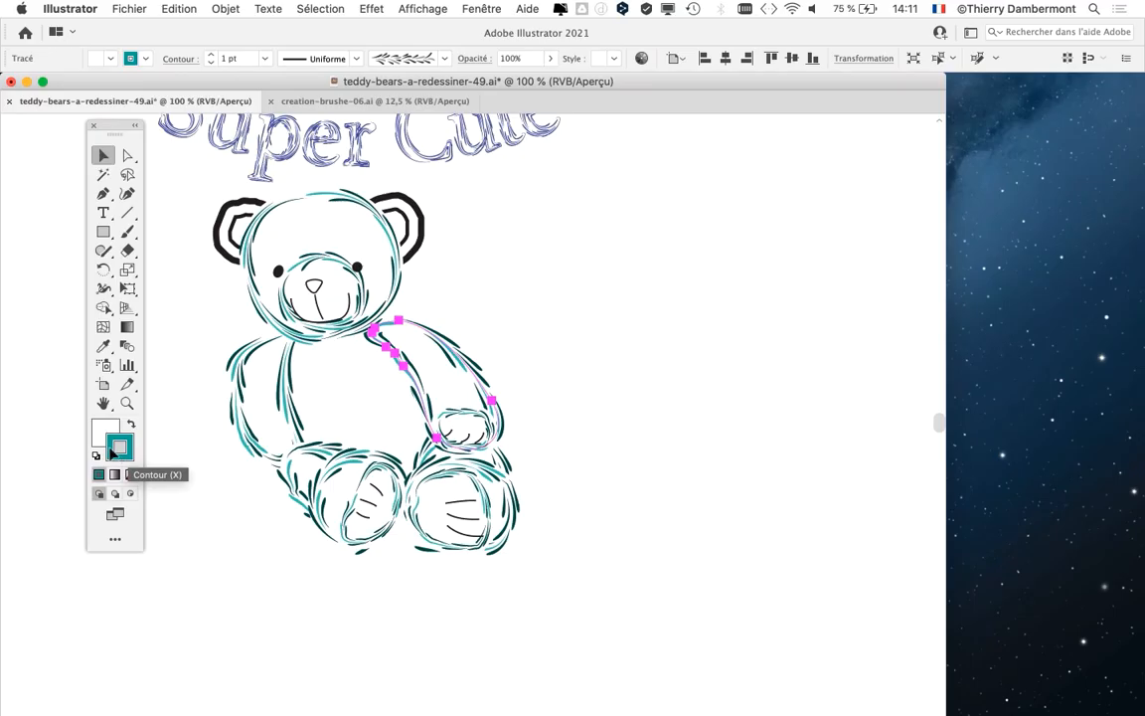
- Show the Nuancier swatches beside the bear and enlarge them so every colour group is visible
left_click(480, 8)
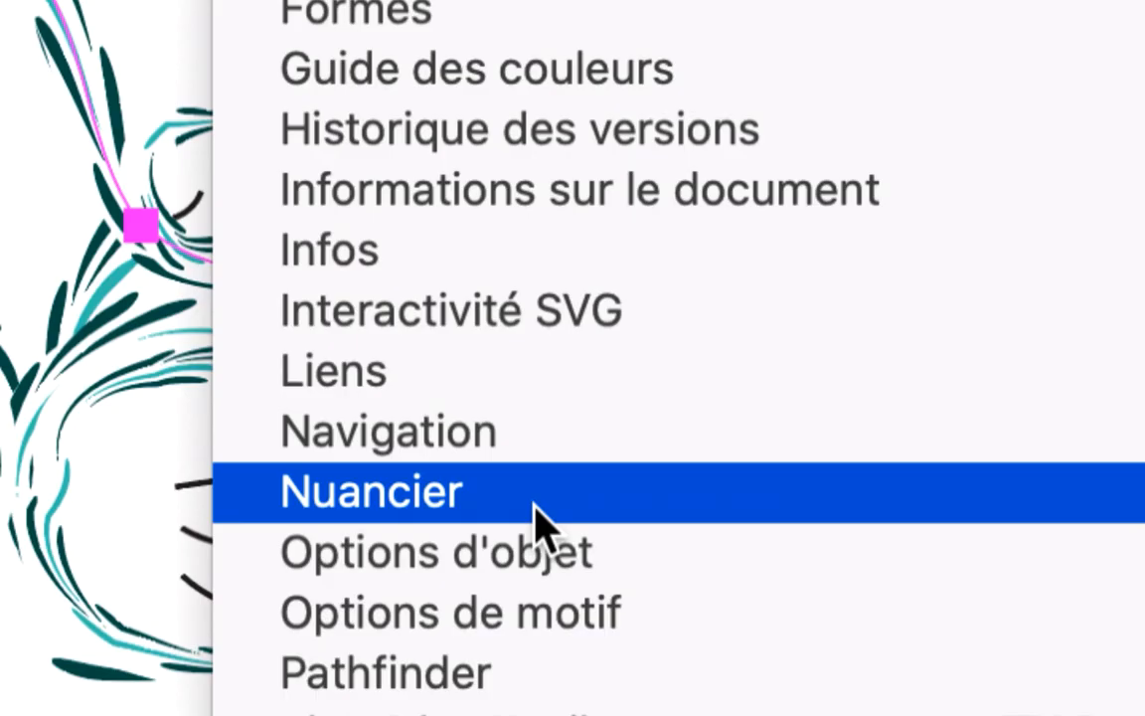
left_click(516, 504)
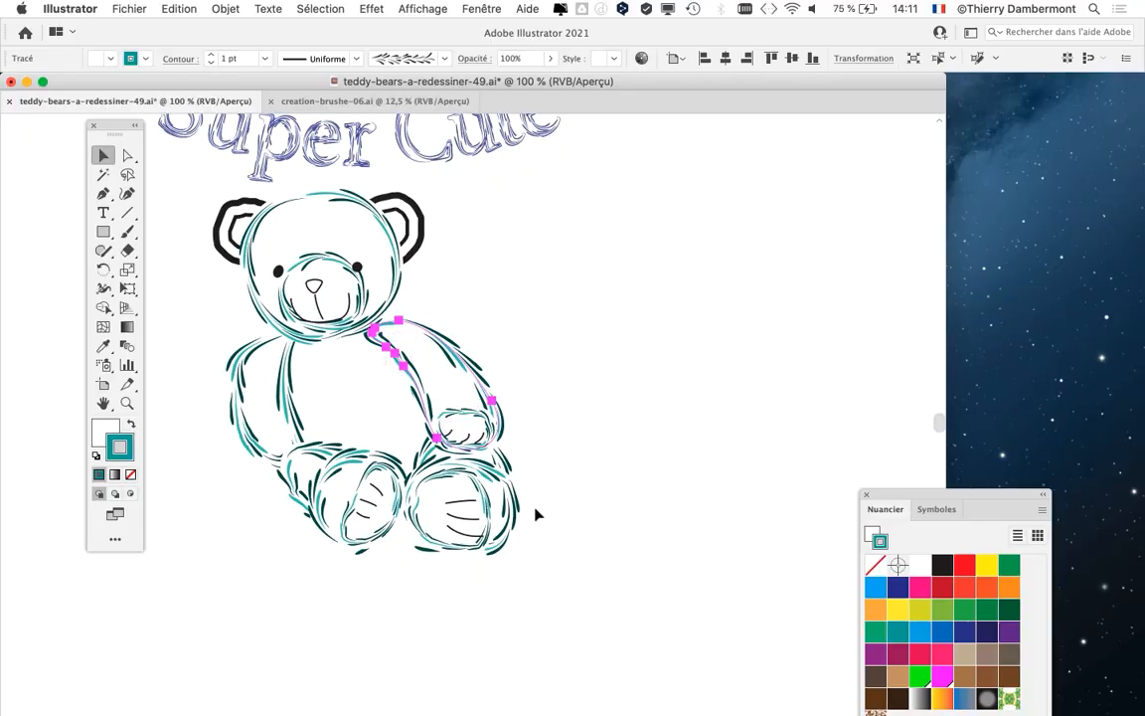
left_click_drag(900, 497, 679, 167)
left_click_drag(821, 535, 910, 480)
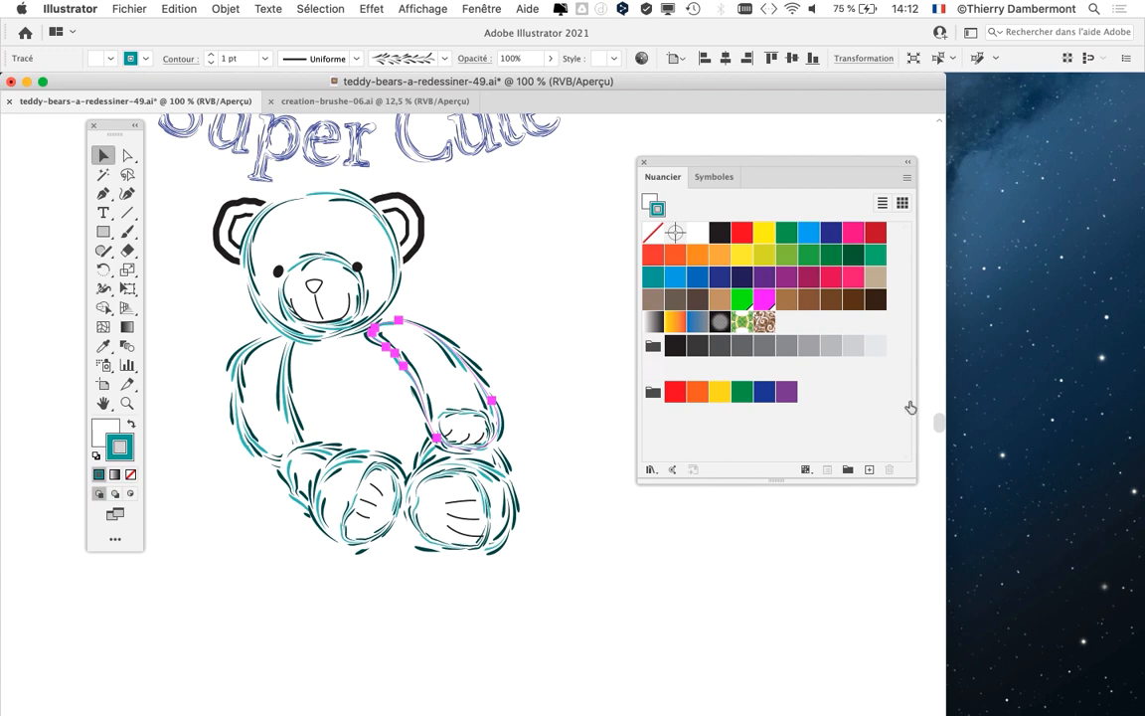
- Try orange and blue as the stroke colour of the selected arm, then settle on the bright pink swatch
left_click(720, 254)
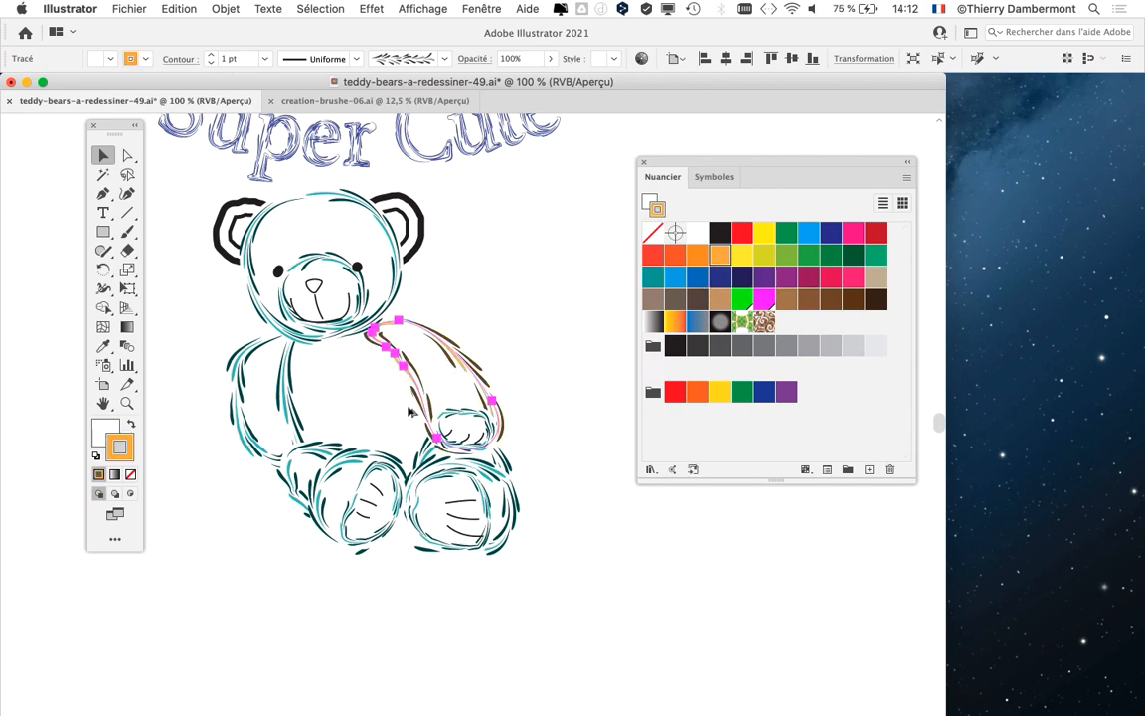
scroll(412, 403, "up", 3)
left_click_drag(511, 301, 424, 385)
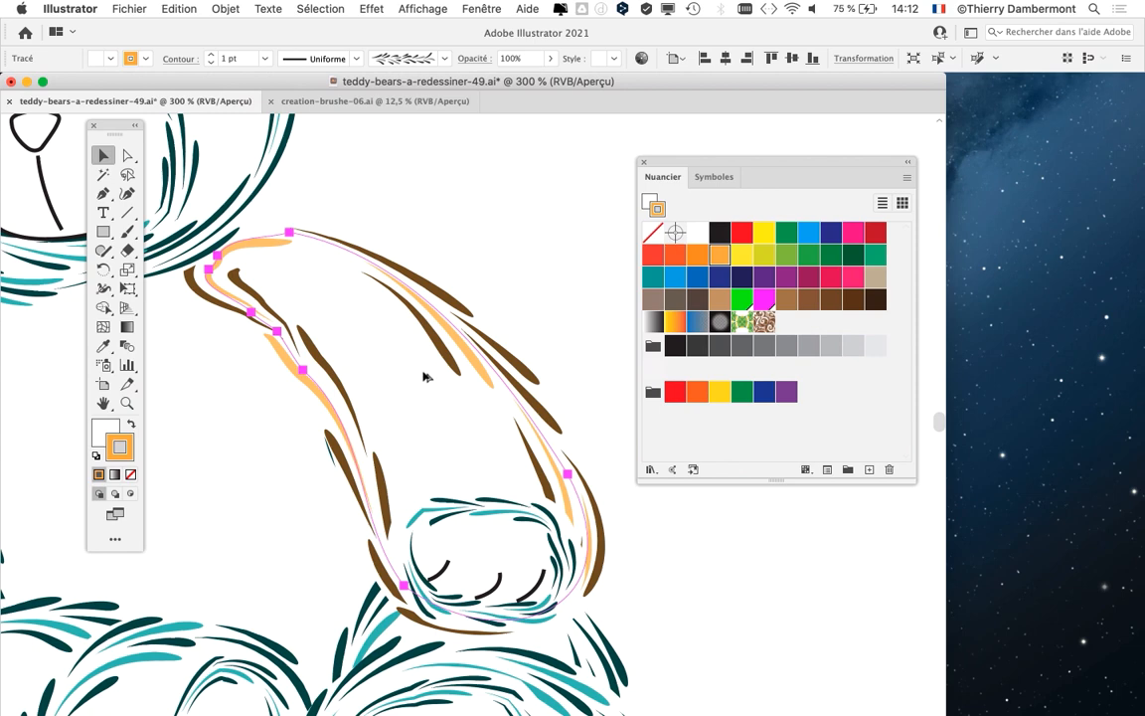
left_click(807, 236)
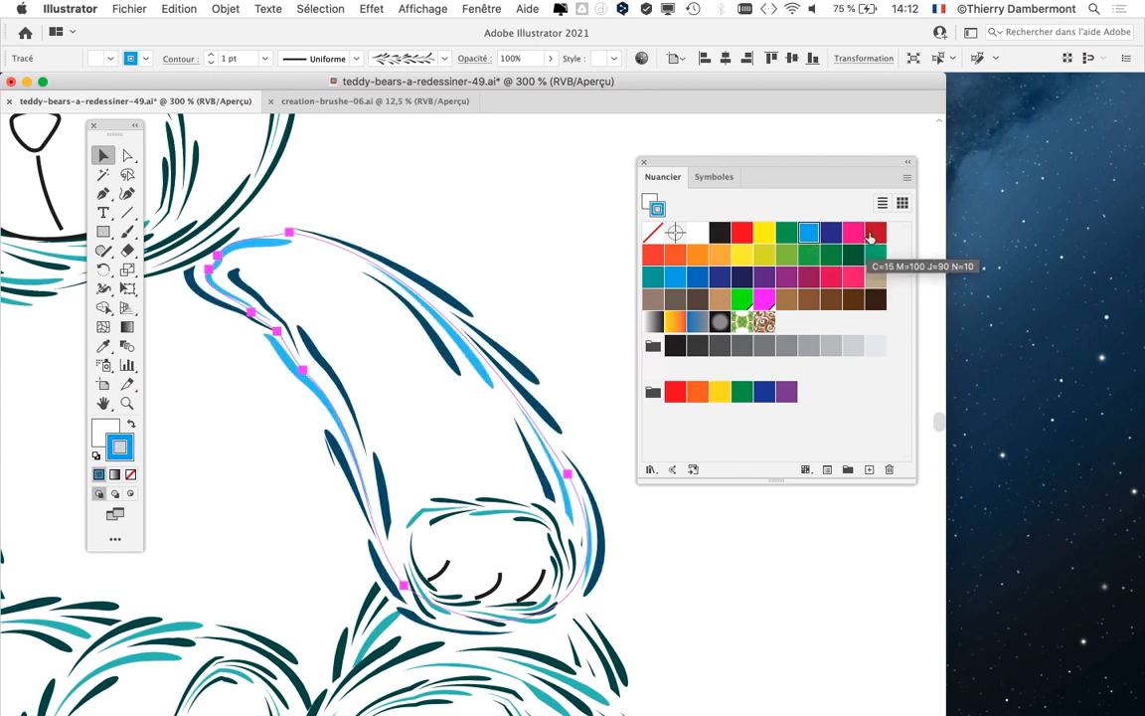
left_click(853, 238)
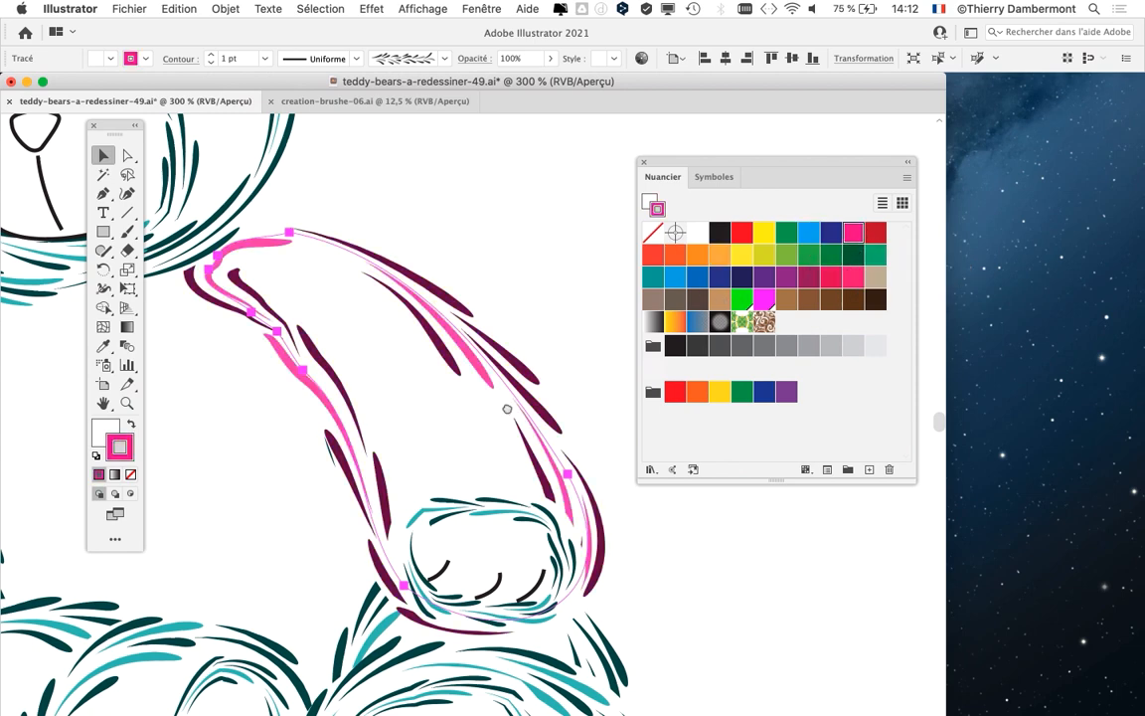
- Recolour the sole outline of the foot below the pink arm, trying dark blue before settling on the bright blue swatch
left_click_drag(506, 404, 504, 225)
left_click(553, 509)
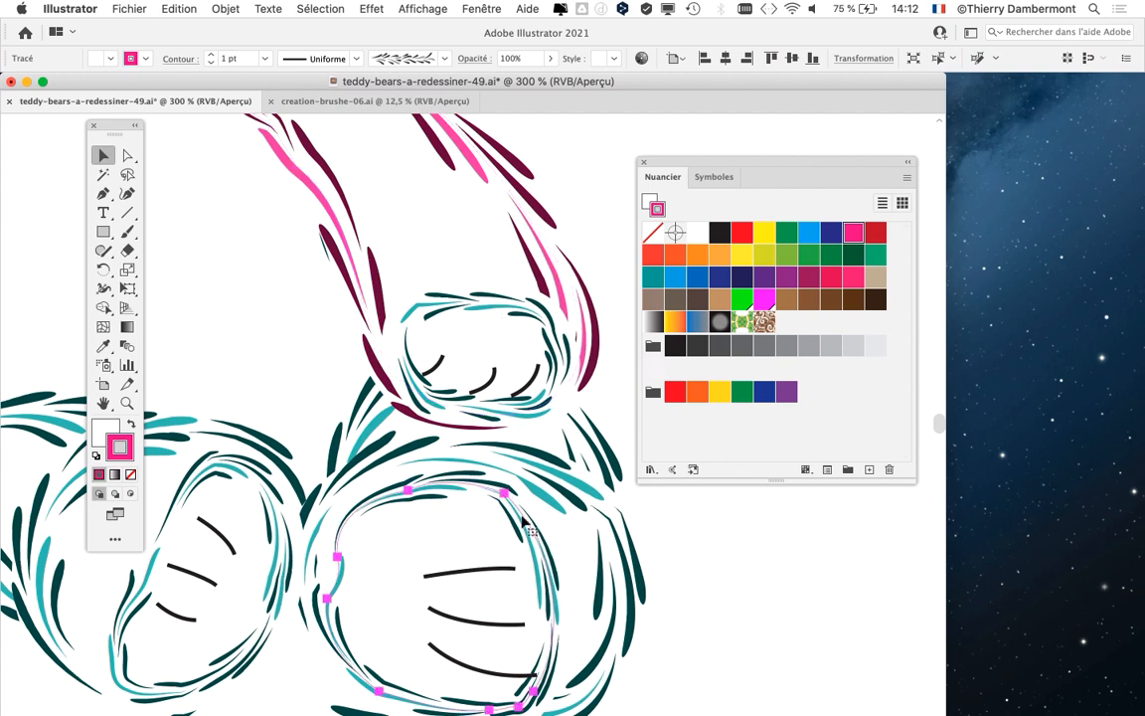
scroll(499, 519, "down", 3)
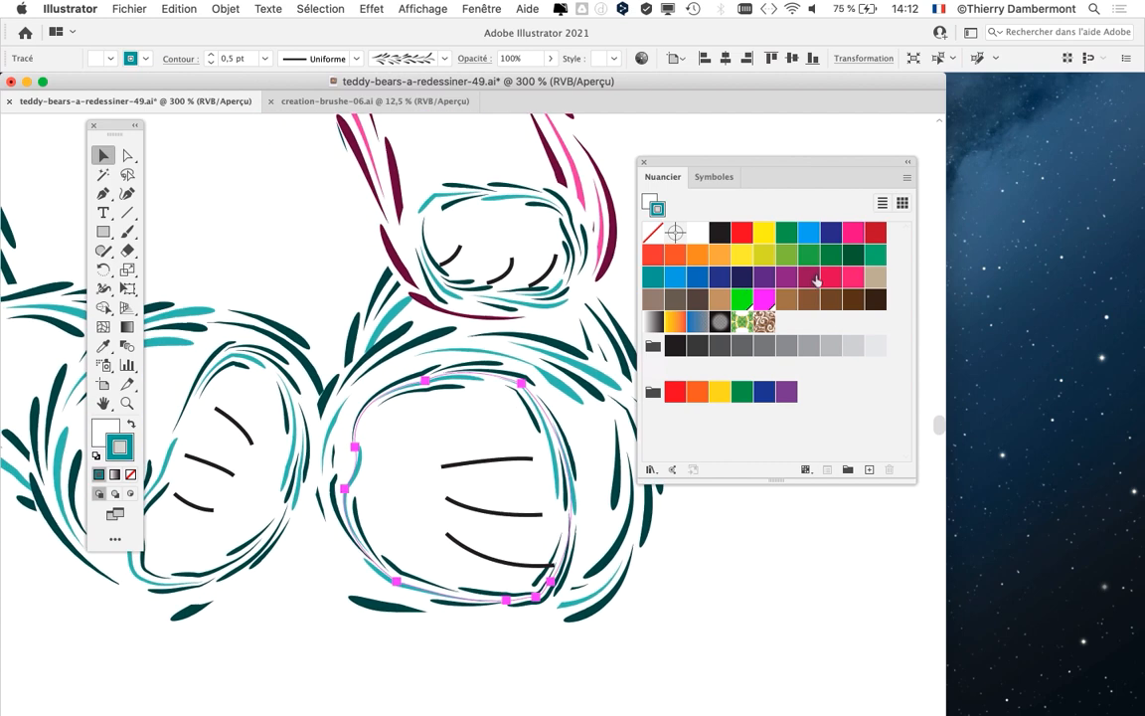
left_click(831, 233)
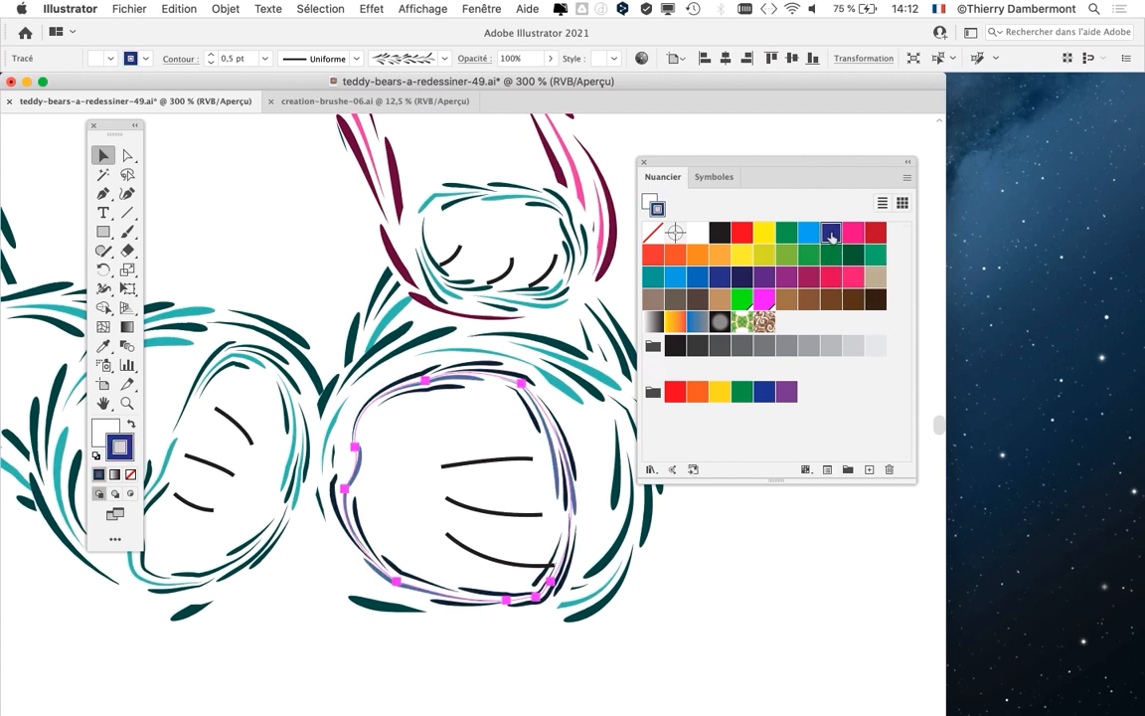
left_click(809, 232)
- Recolour the outer outline of that same foot orange-red and the leg path behind it medium brown
left_click(571, 352)
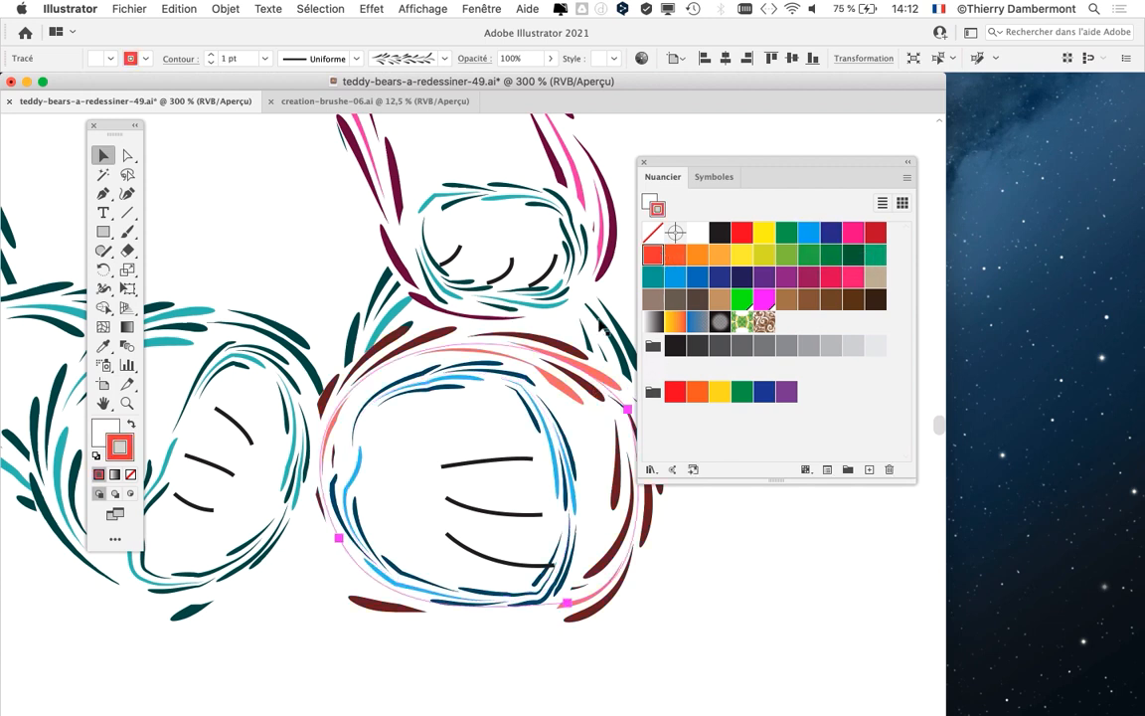
left_click(545, 291)
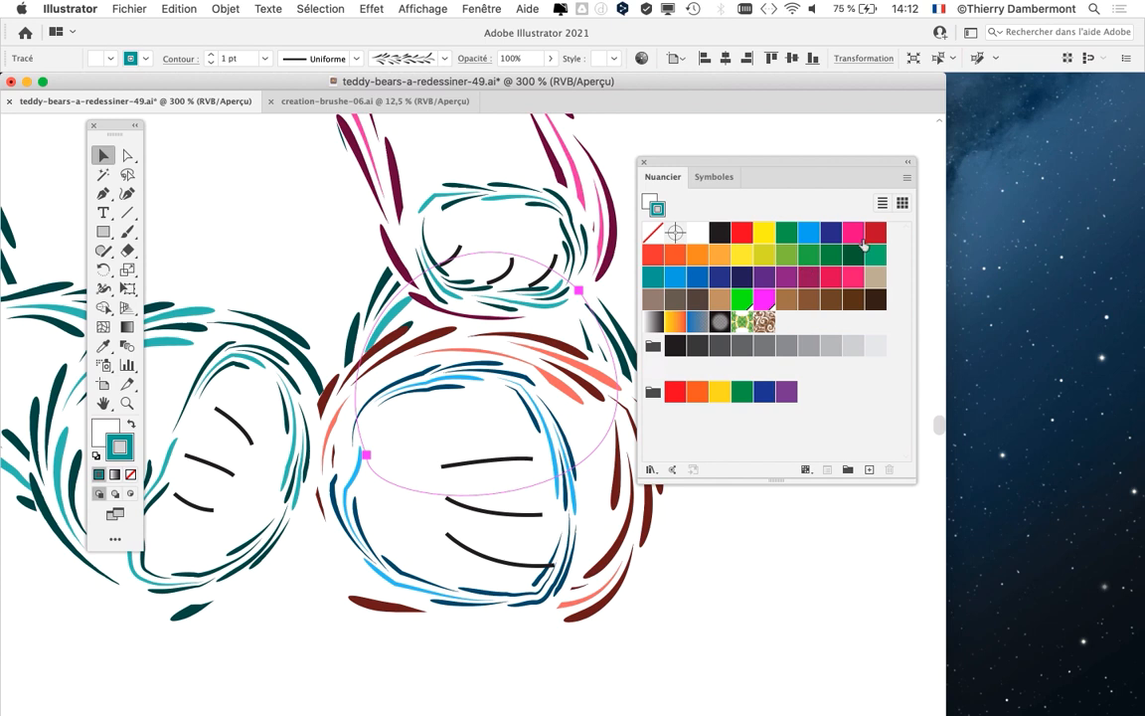
left_click(808, 298)
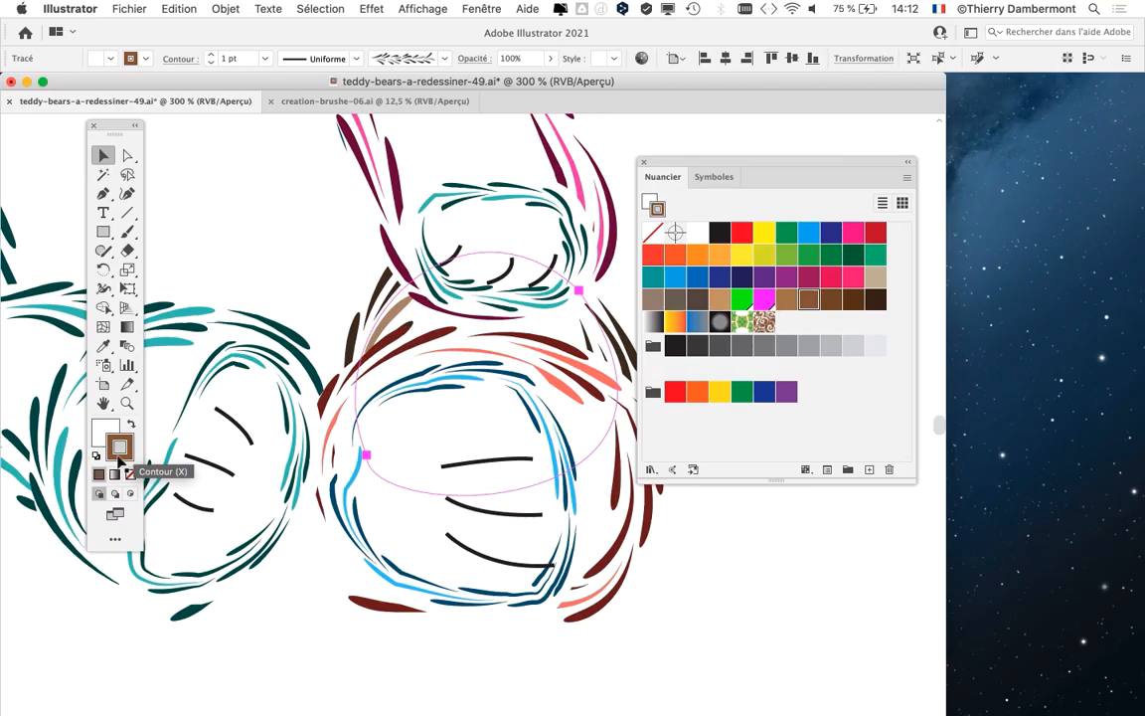
- Move the swatches clear of the bear and recolour the other foot's sole outline yellow
left_click_drag(695, 161, 859, 159)
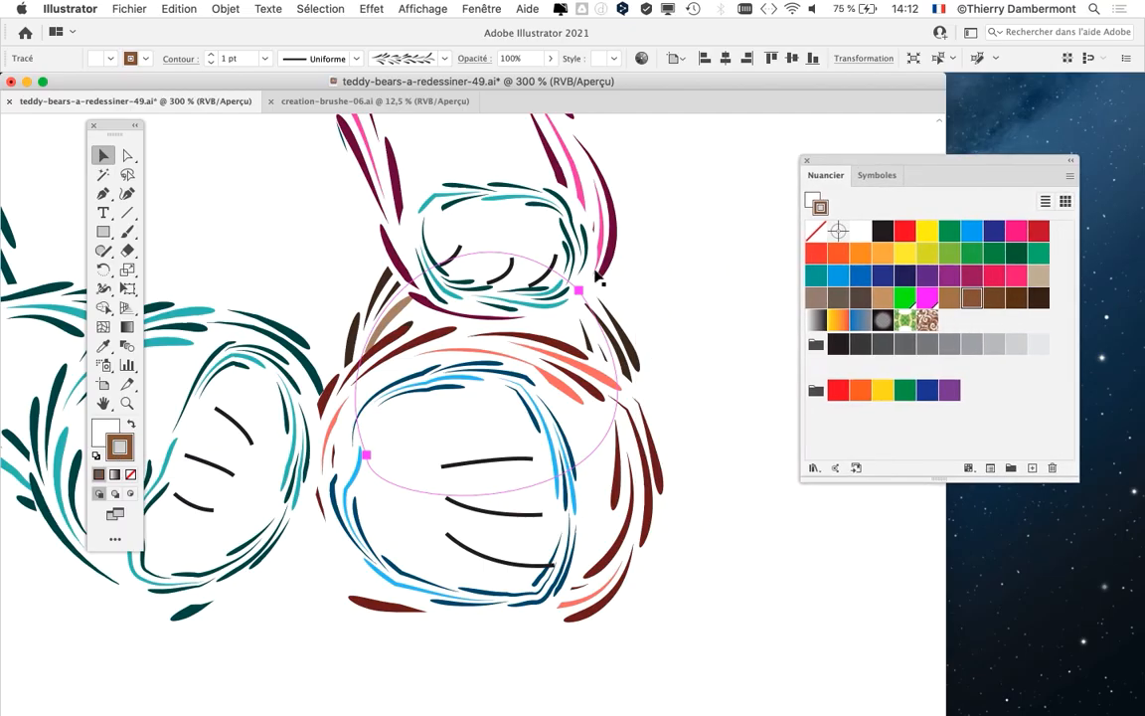
scroll(602, 282, "down", 1)
left_click(391, 345)
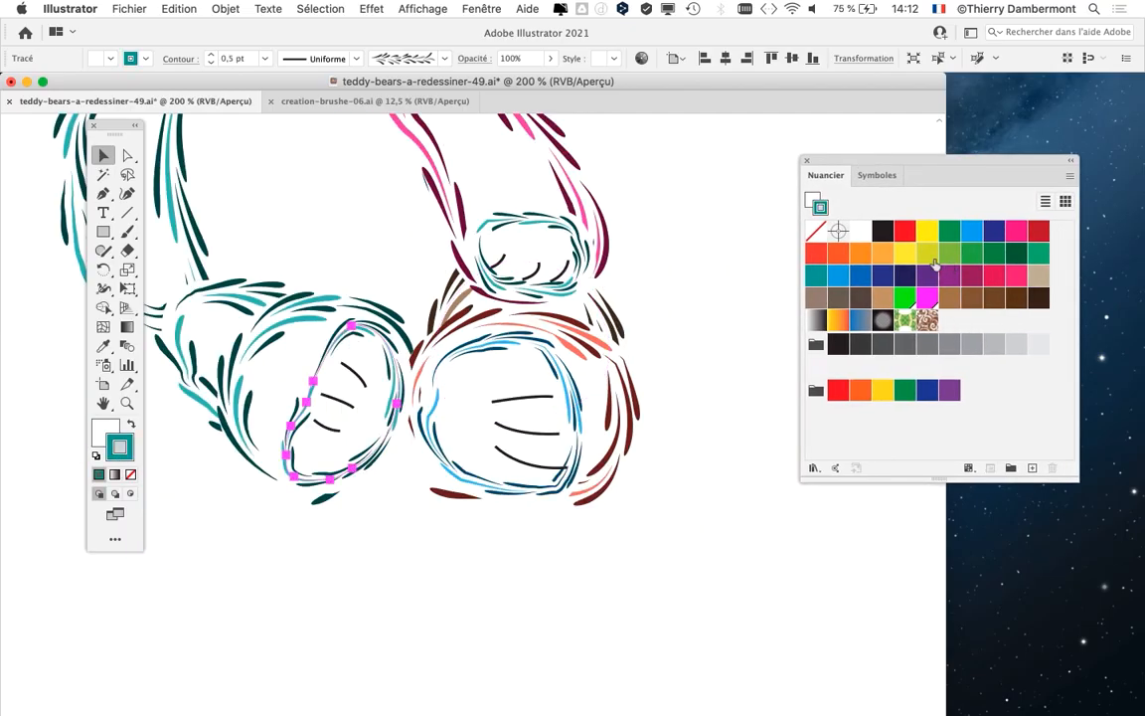
left_click(905, 252)
- Recolour the outline around the yellow sole dark grey-brown and the leg path behind it tan
scroll(557, 358, "left", 5)
scroll(557, 357, "up", 1)
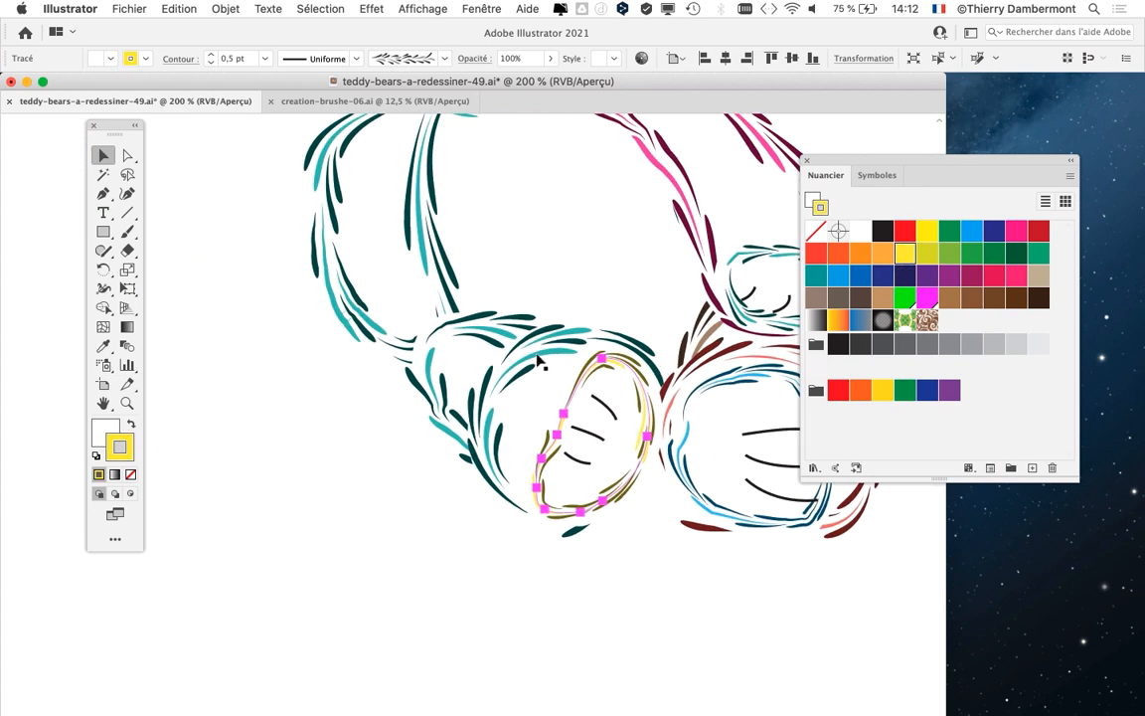
left_click(859, 297)
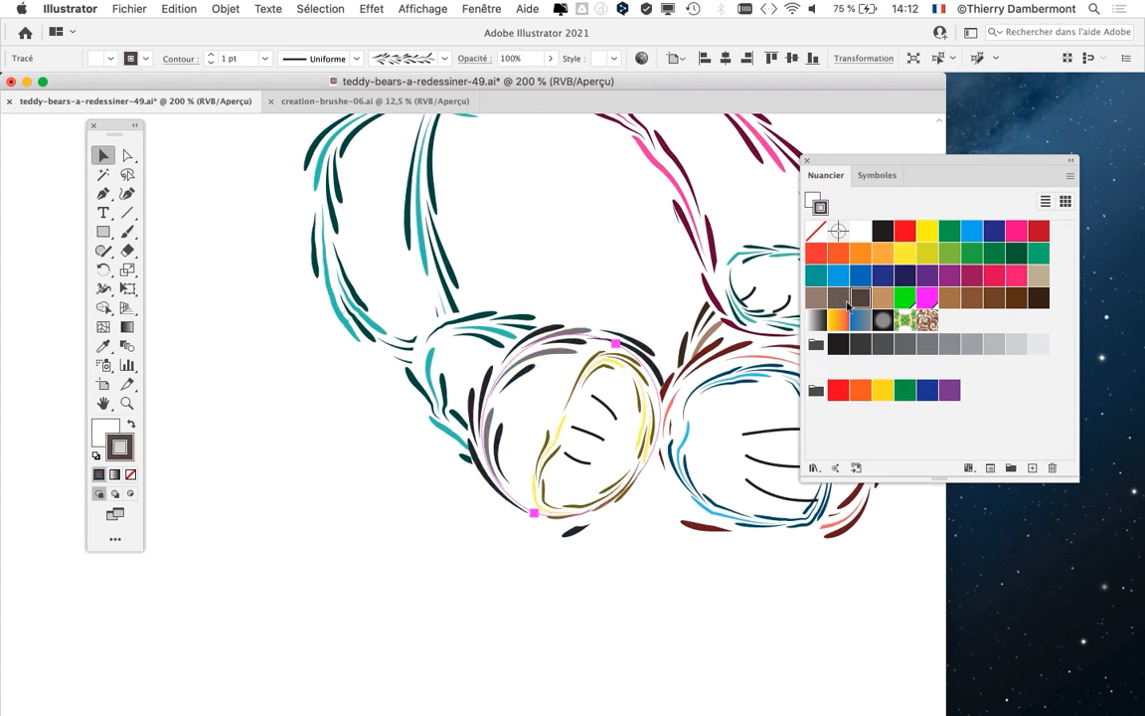
left_click(462, 325)
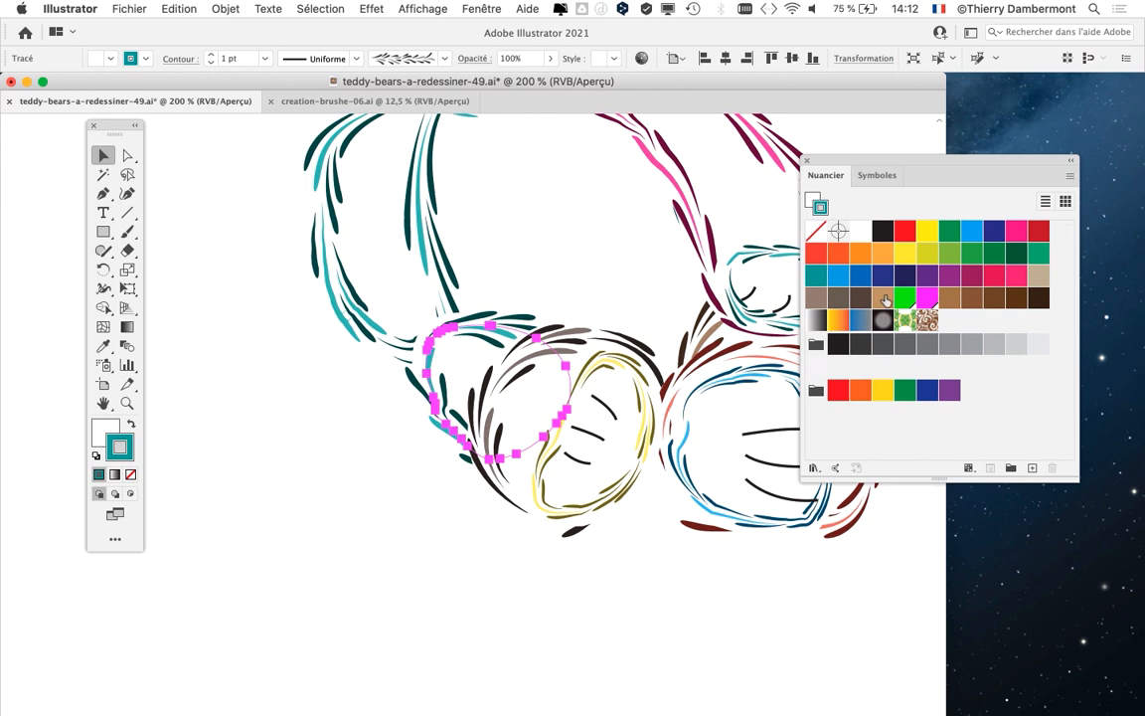
left_click(885, 300)
- Recolour the bear's body path with the crimson-pink swatch
left_click(453, 274)
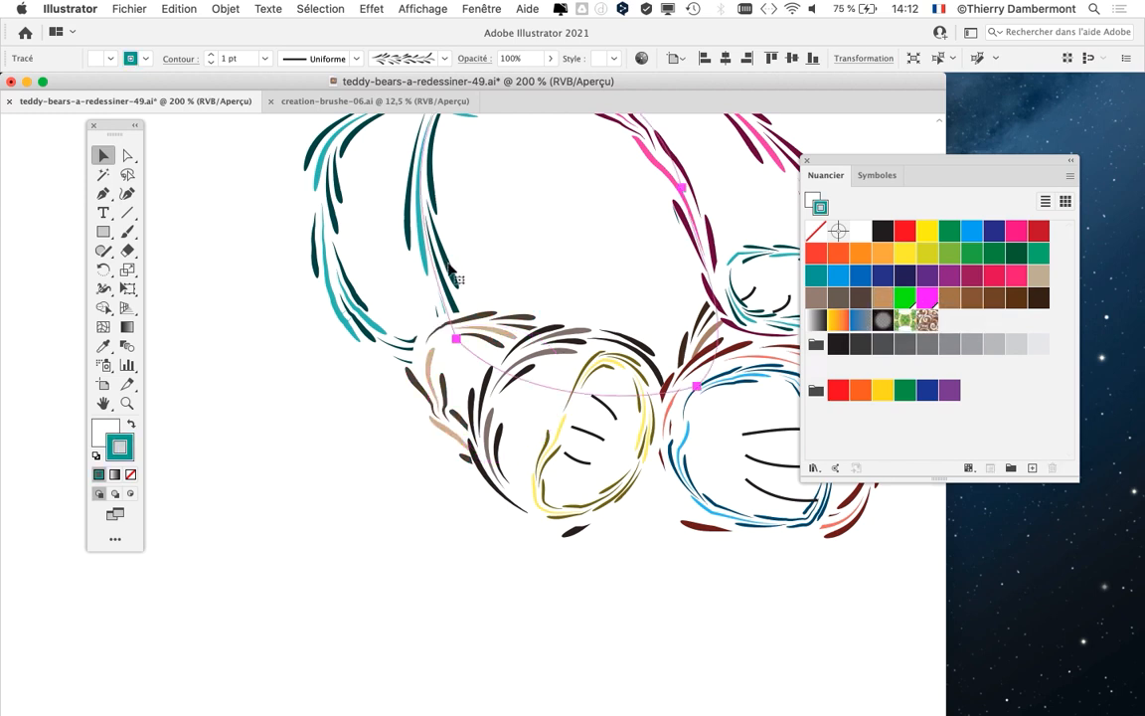
left_click(1000, 278)
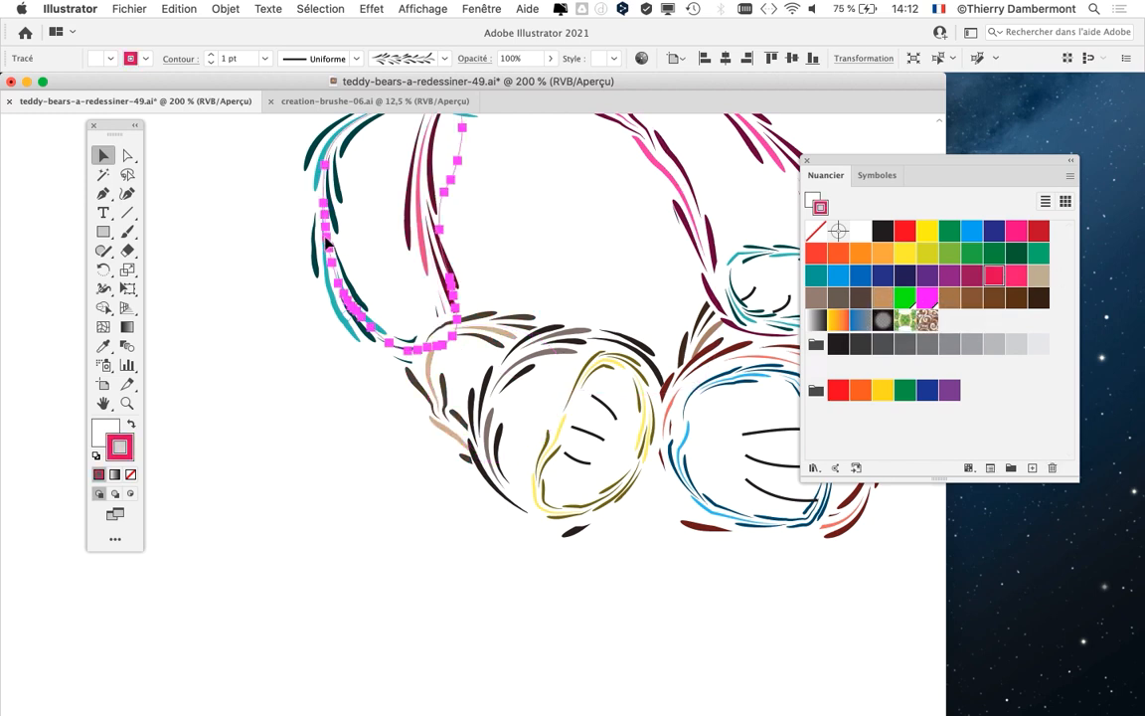
left_click(603, 343)
scroll(604, 343, "down", 1)
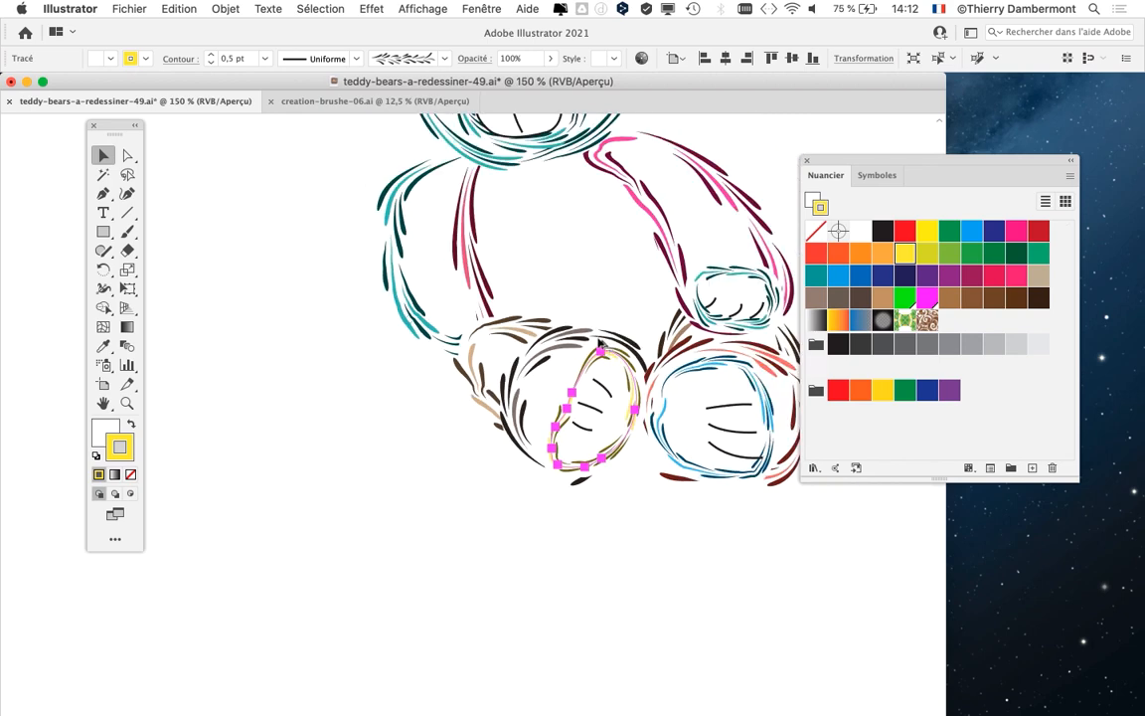
- Select the bear's body path and switch the document to outline view to examine the bare paths
scroll(600, 343, "down", 1)
scroll(591, 373, "right", 5)
scroll(591, 372, "up", 2)
left_click(582, 402)
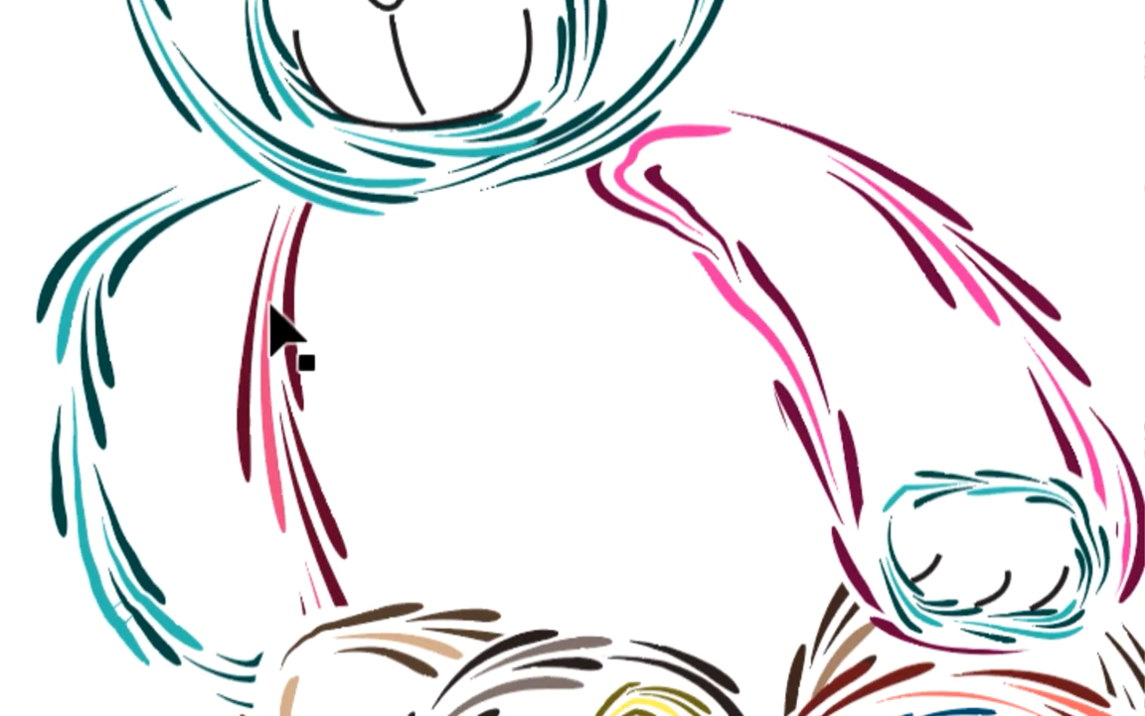
left_click(274, 312)
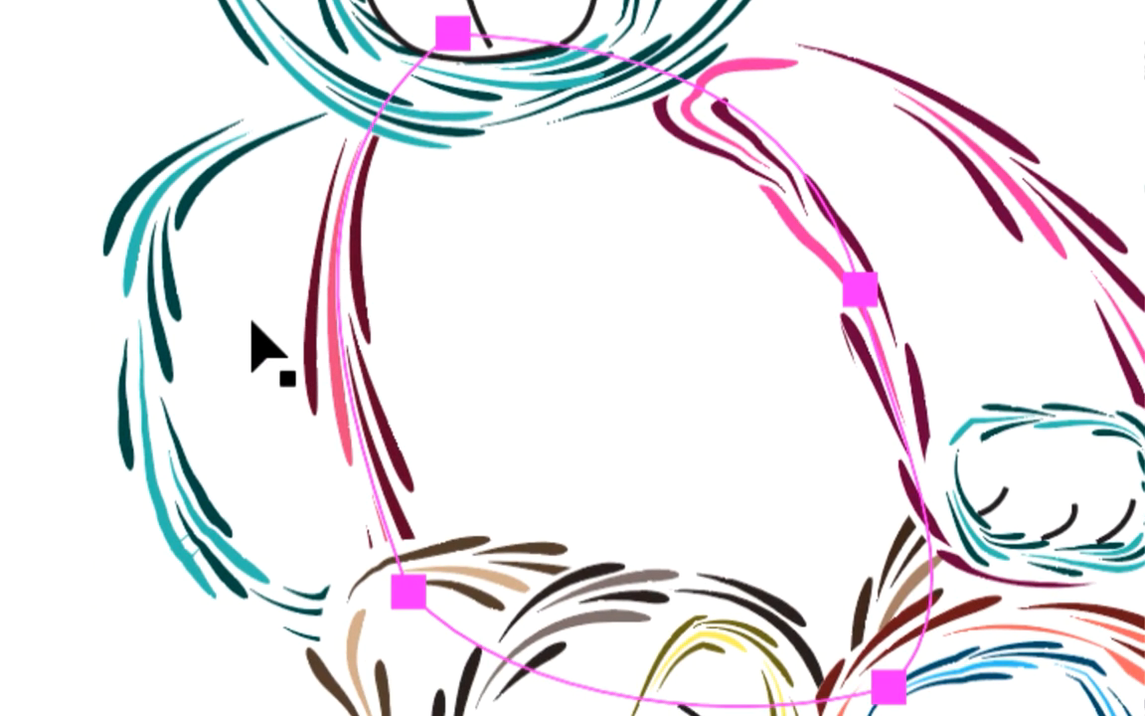
key("a")
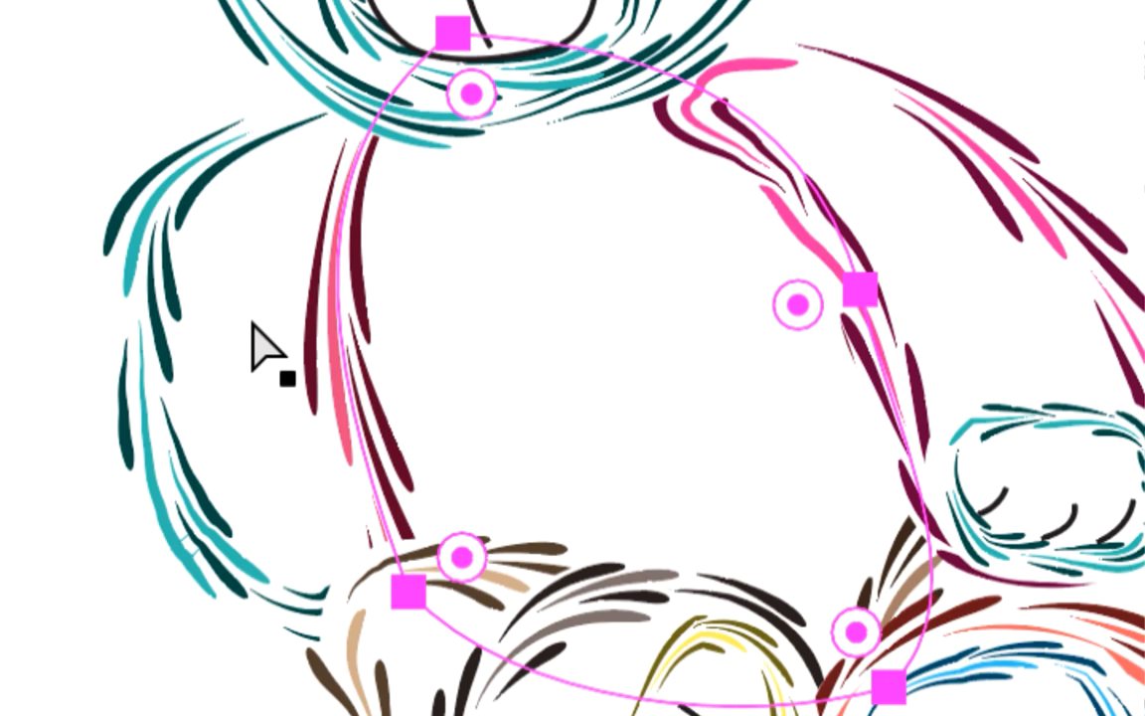
key("ctrl+y")
key("v")
key("a")
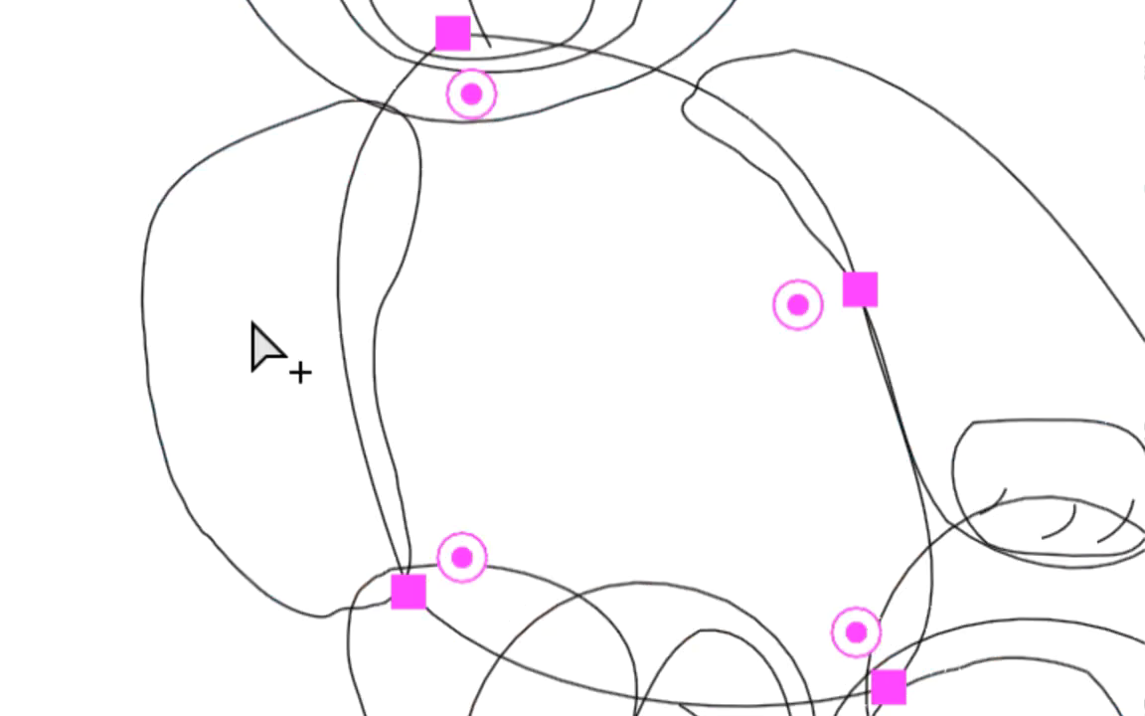
key("v")
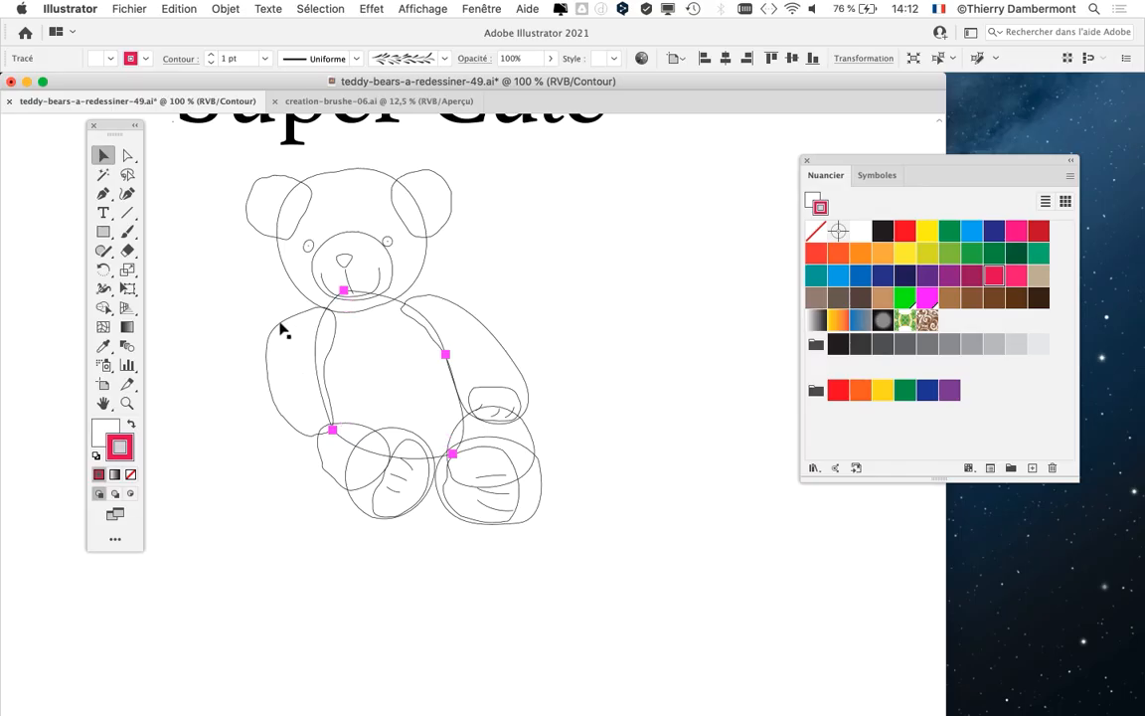
- Select the remaining teal arm path in outline view and return the document to colour preview
key("a")
key("v")
left_click(281, 323)
key("a")
key("v")
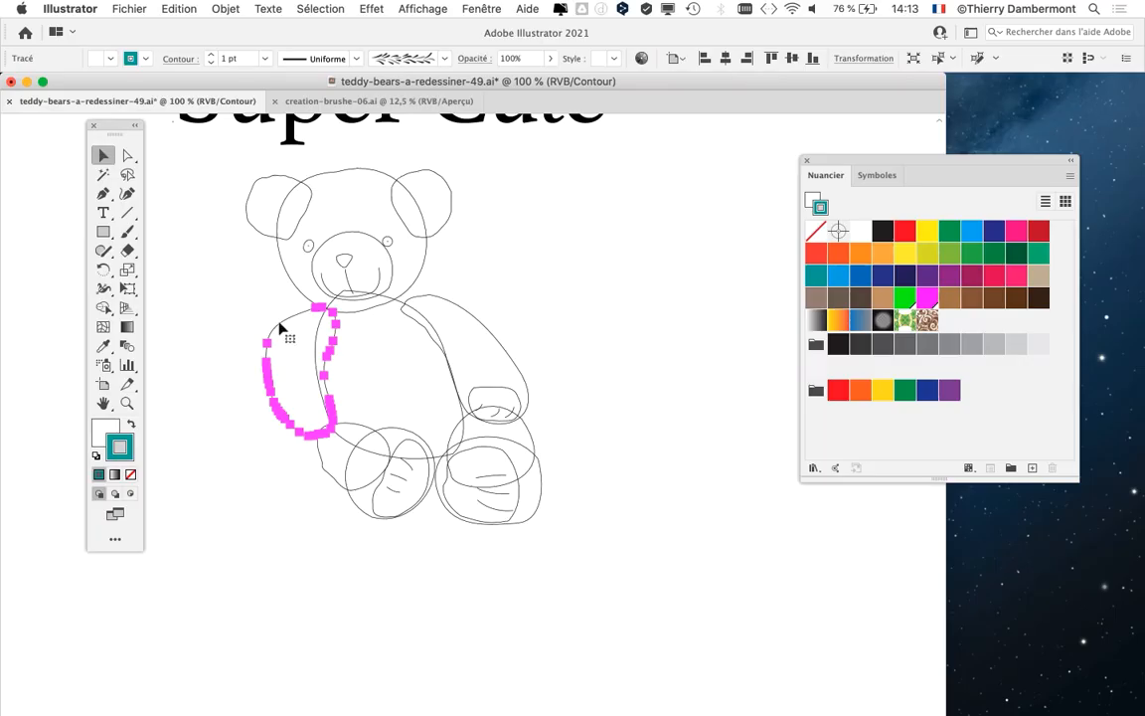
key("a")
key("super+y")
- Recolour the selected arm, trying yellow-green before settling on the bright magenta swatch, and deselect it
scroll(305, 352, "up", 2)
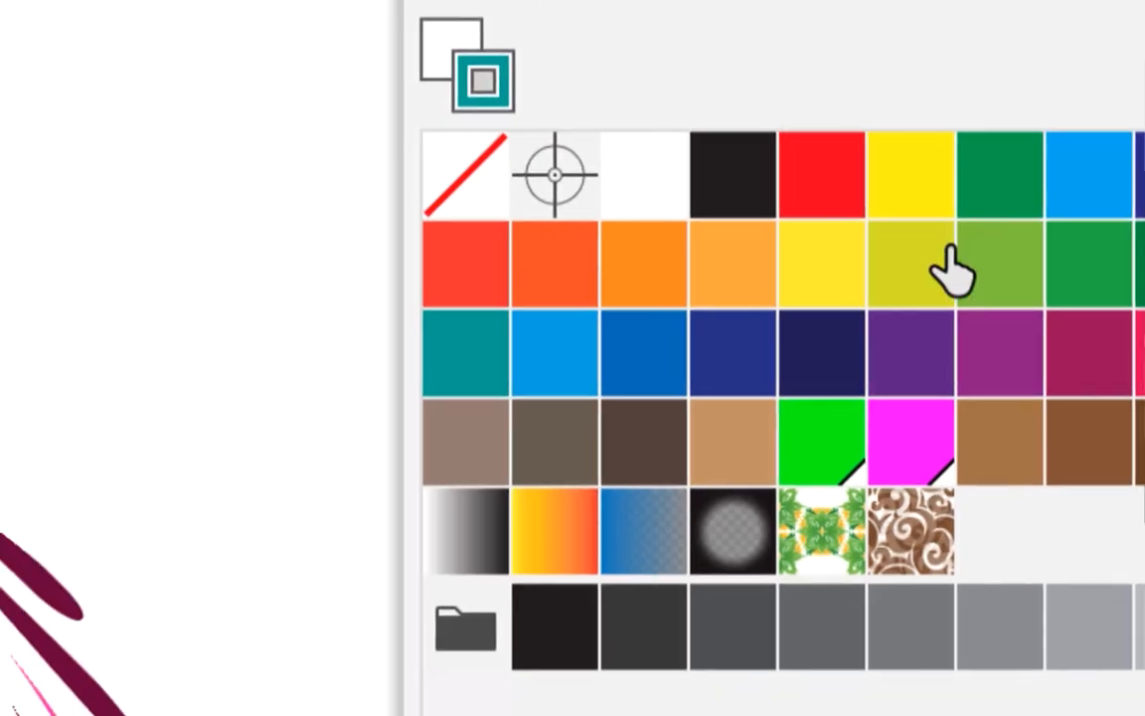
left_click(926, 253)
left_click(940, 294)
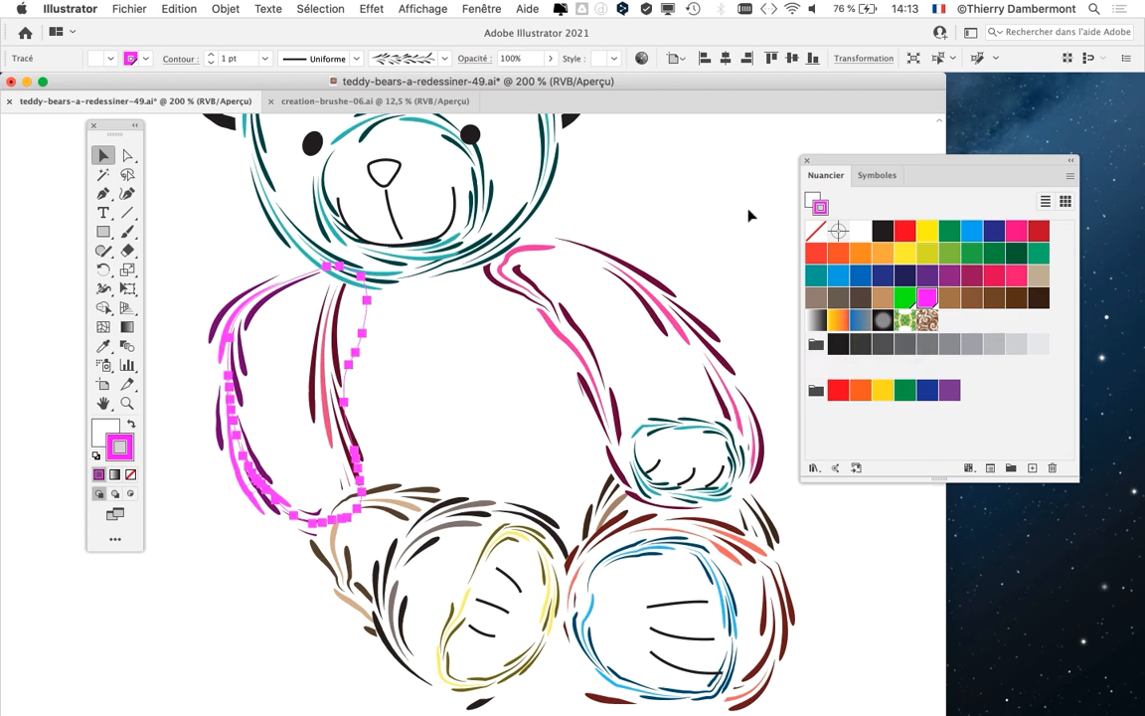
left_click(634, 273)
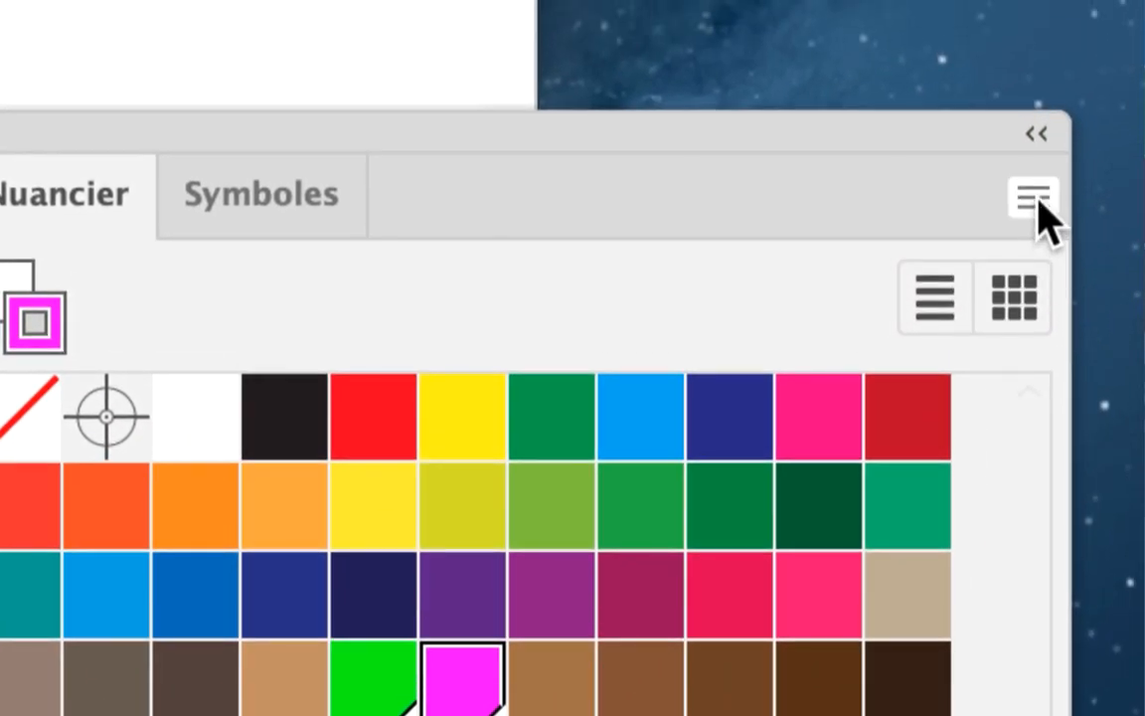
- Begin a new swatch of type Couleur quadri, keeping Globale enabled and the colour mode on RVB
left_click(1034, 199)
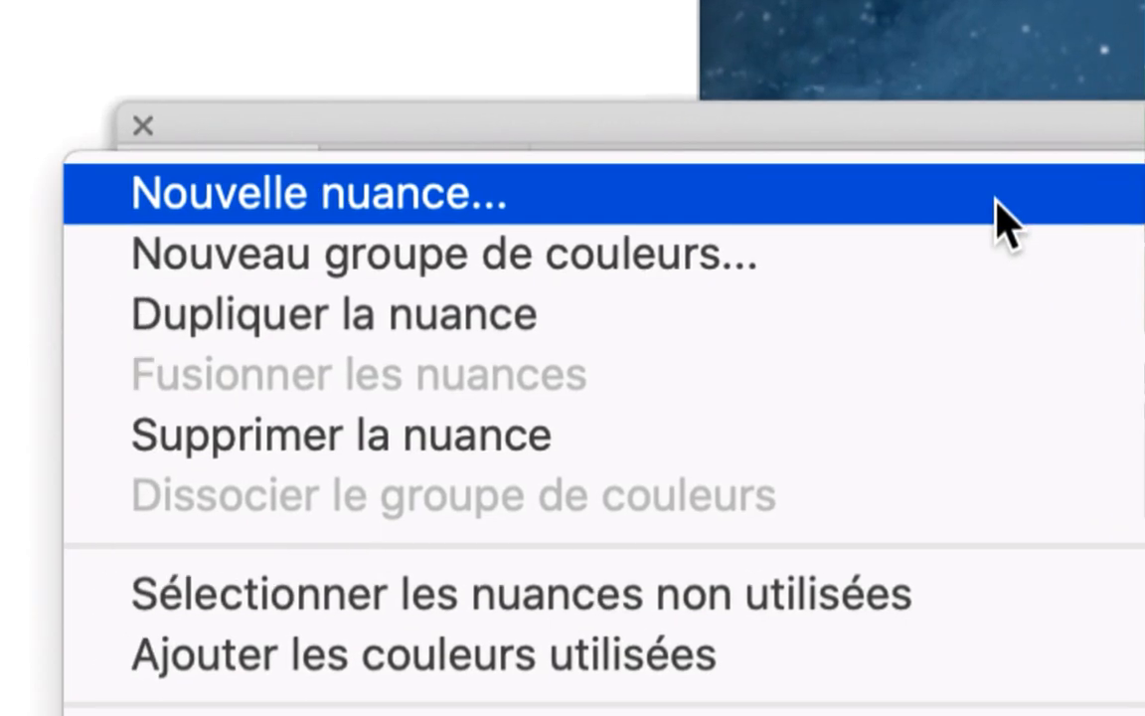
left_click(837, 208)
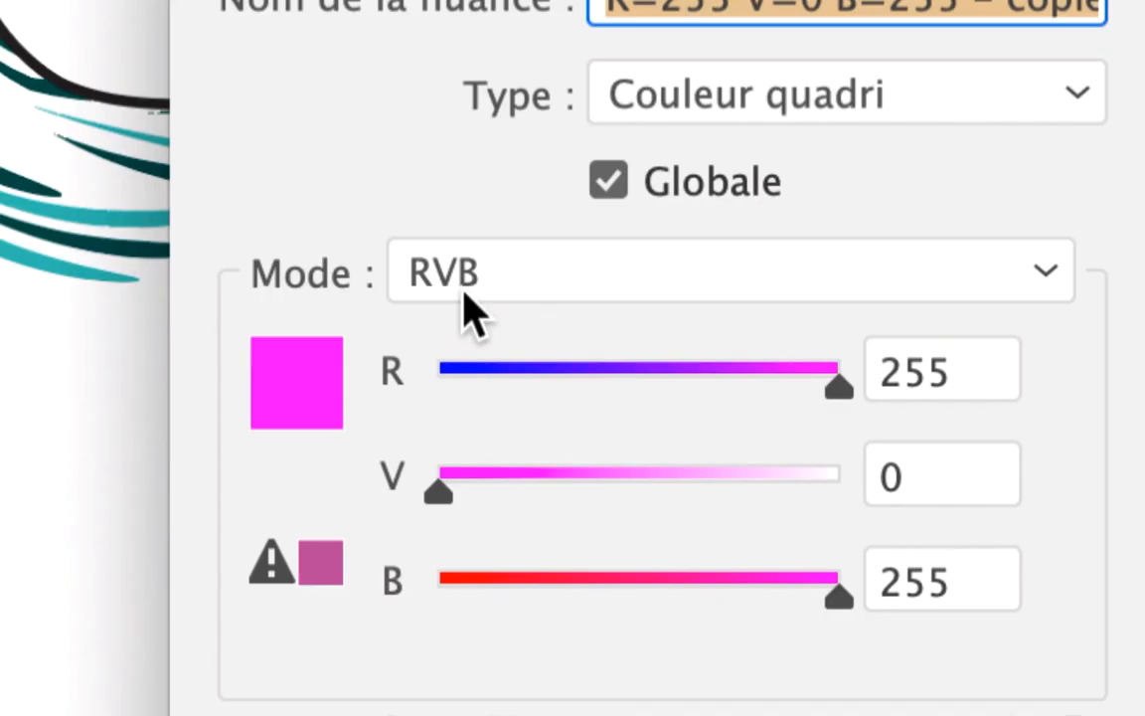
left_click(465, 289)
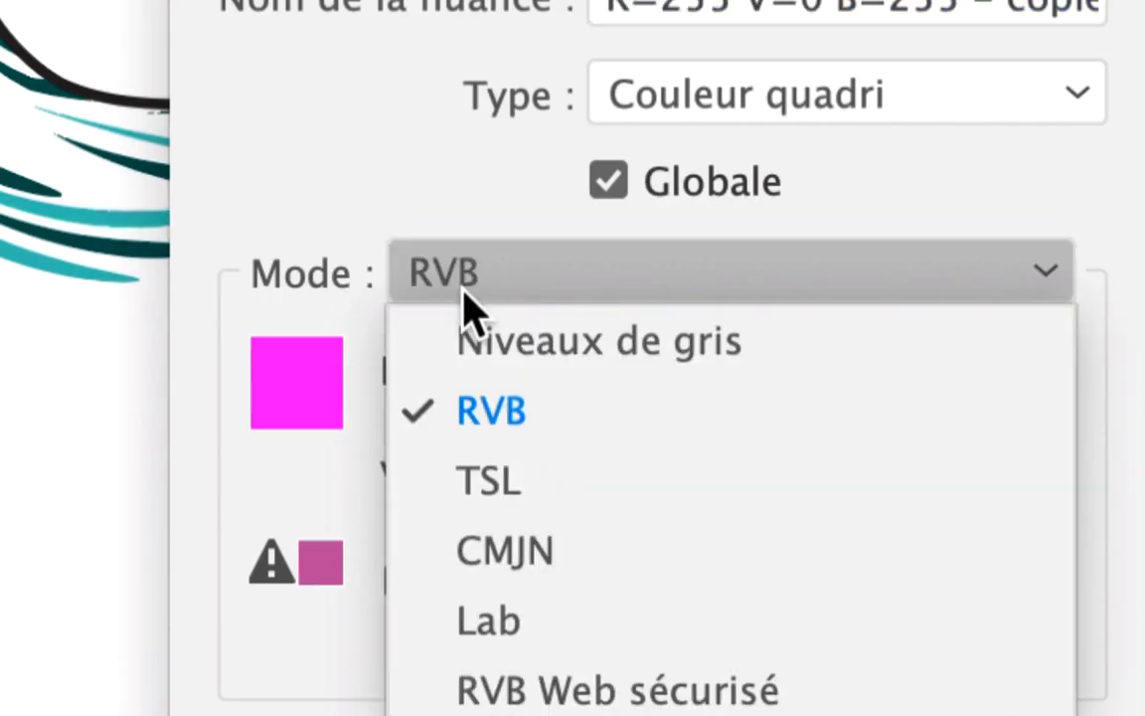
left_click(467, 322)
- Mix the new swatch as R=233, V=42, B=71 and add it to the Nuancier swatches
left_click(584, 279)
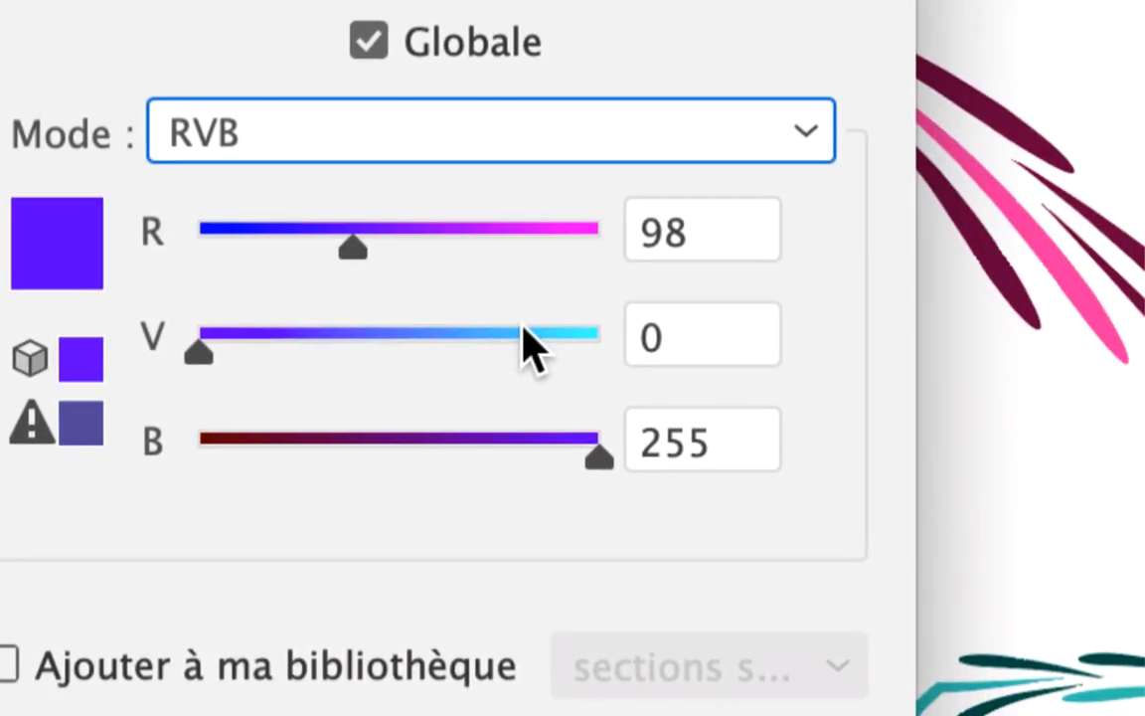
left_click(800, 382)
left_click(624, 487)
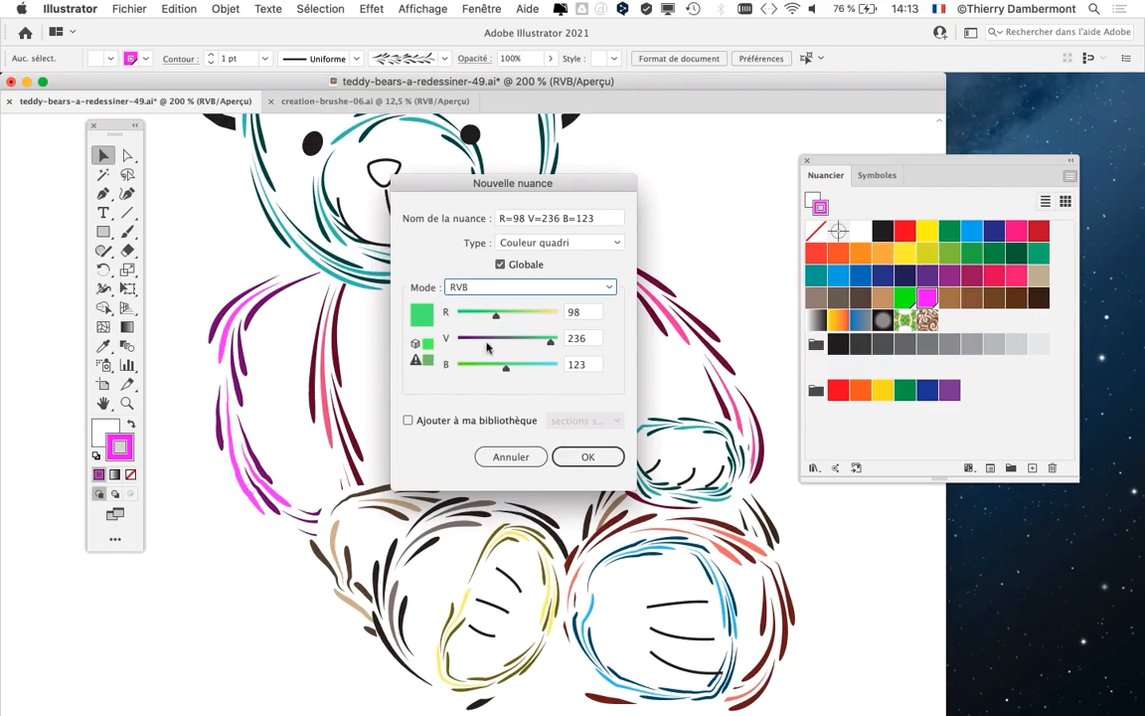
left_click(486, 340)
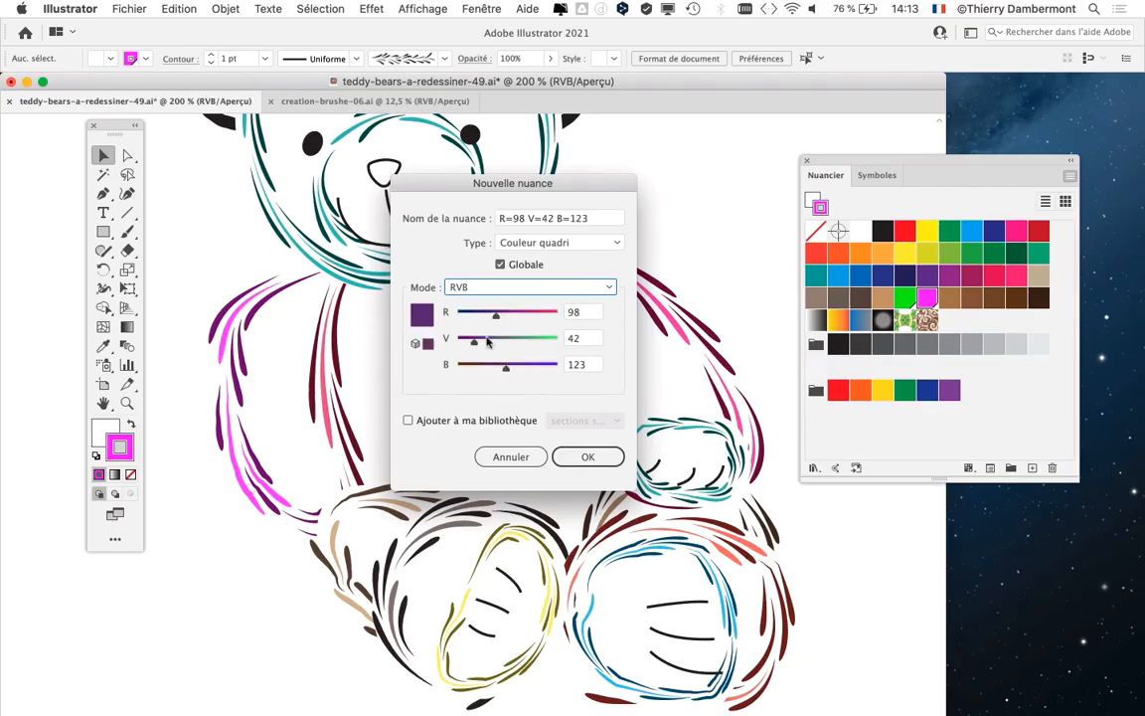
left_click(550, 314)
left_click(556, 366)
left_click(484, 366)
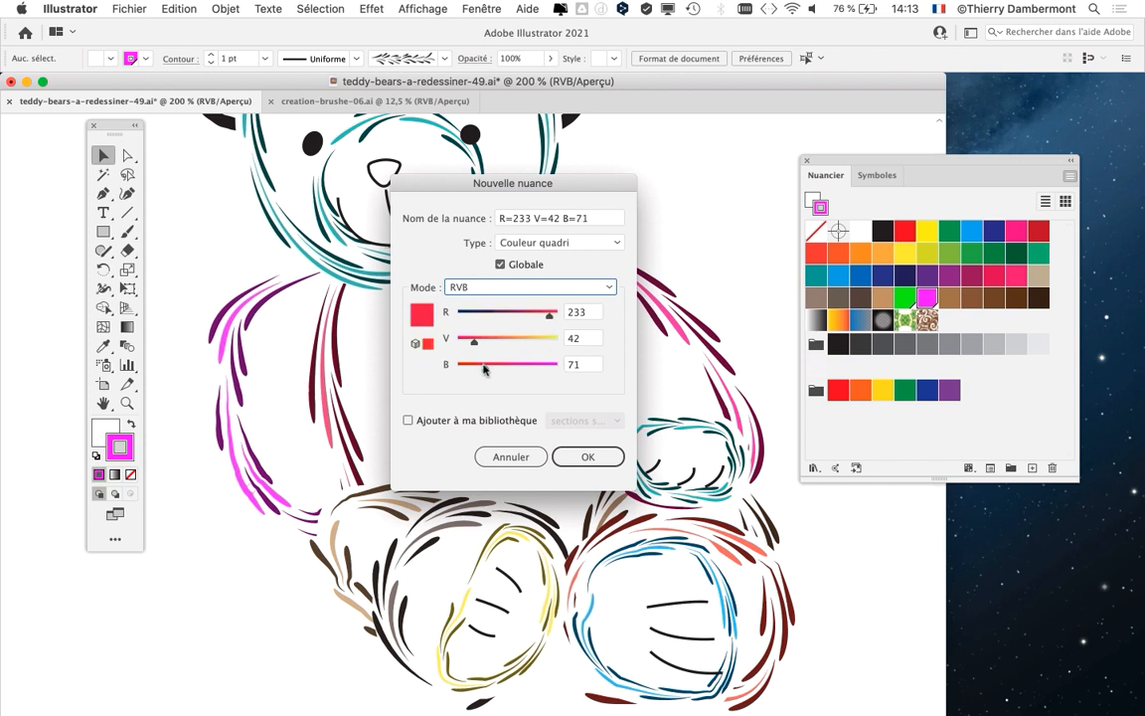
left_click(586, 456)
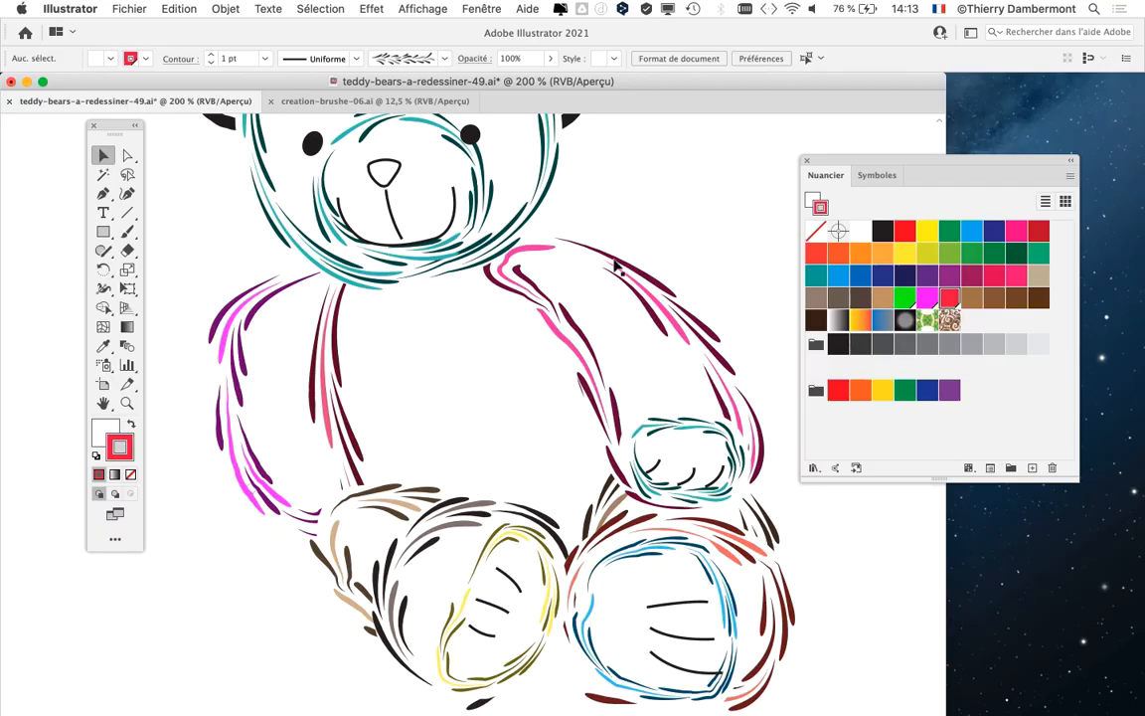
- Recolour the bear's muzzle outline with the new red swatch and deselect it
scroll(616, 266, "up", 4)
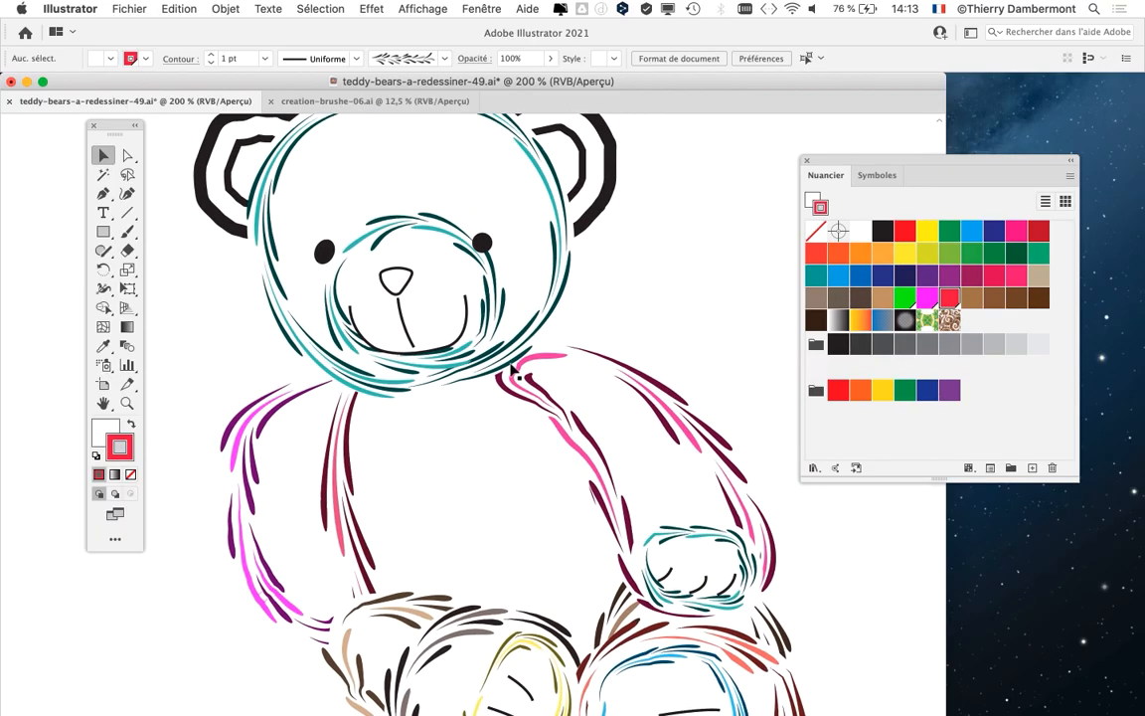
left_click(405, 232)
left_click(944, 298)
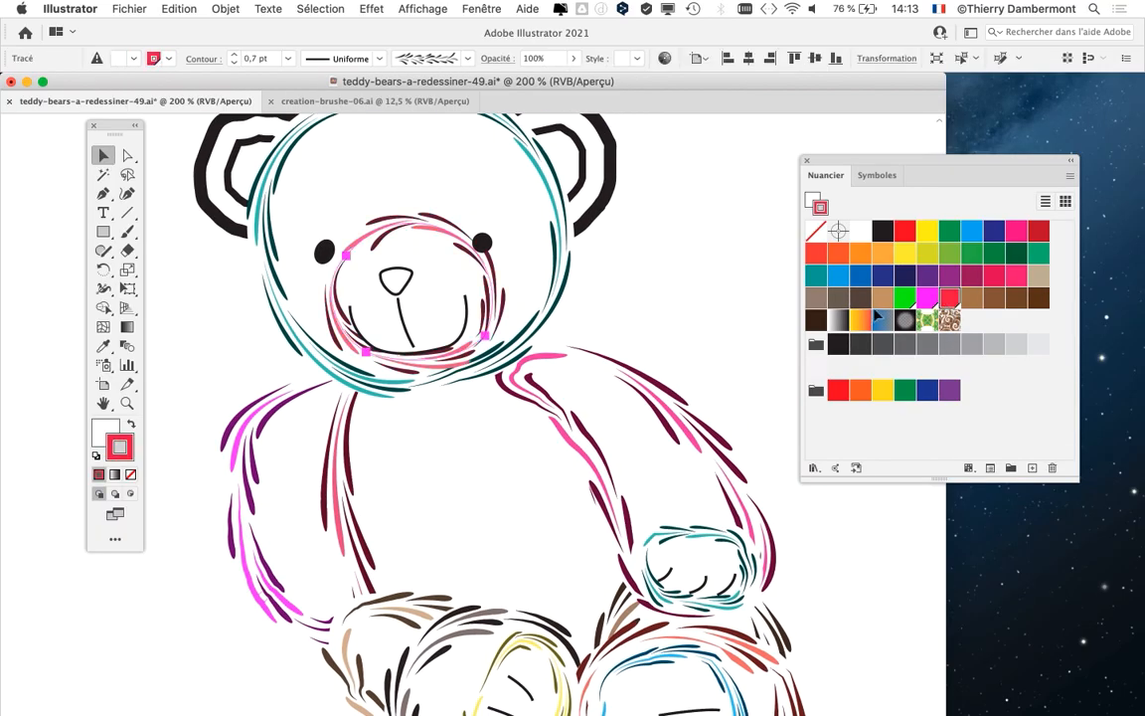
left_click(636, 314)
scroll(524, 375, "down", 1)
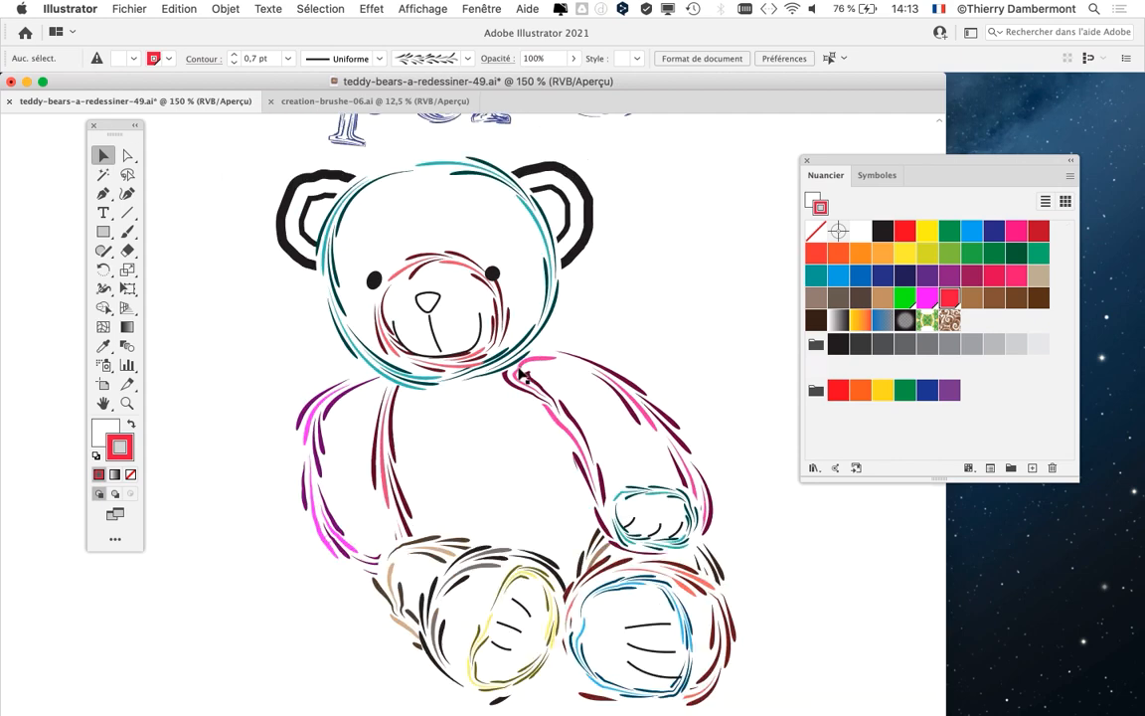
- Save the document under the new name teddy-bears-a-redessiner-50.ai in the teddy bear 13 folder, in Adobe Illustrator (ai) format
left_click(125, 8)
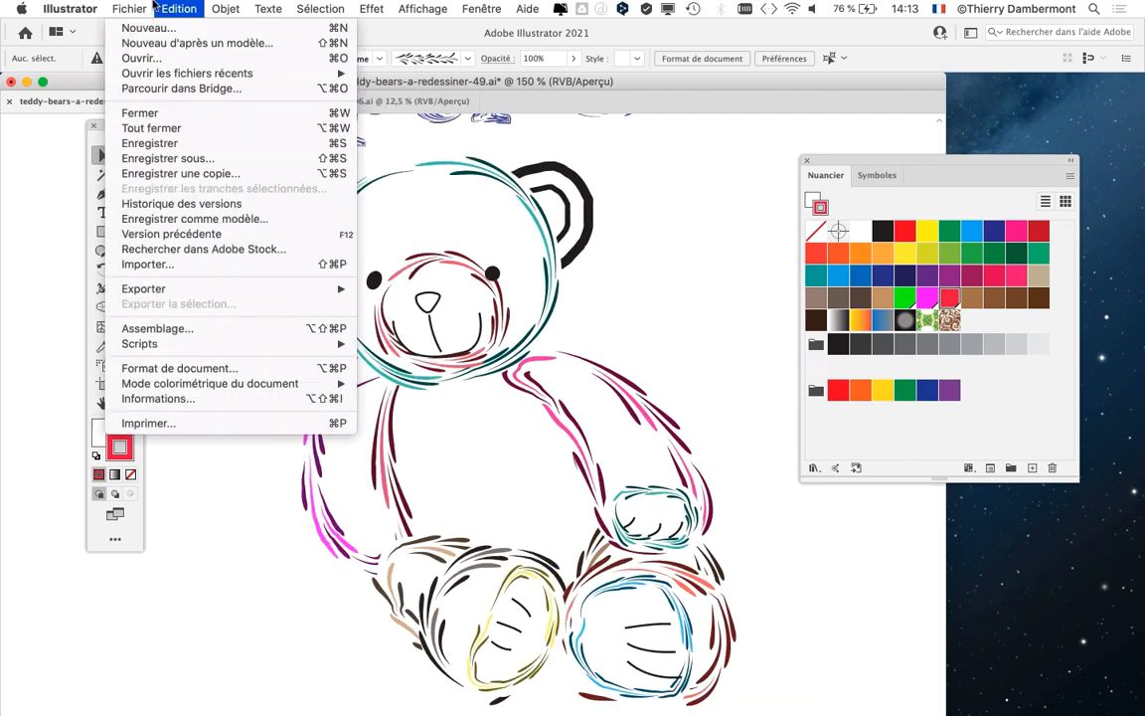
left_click(211, 157)
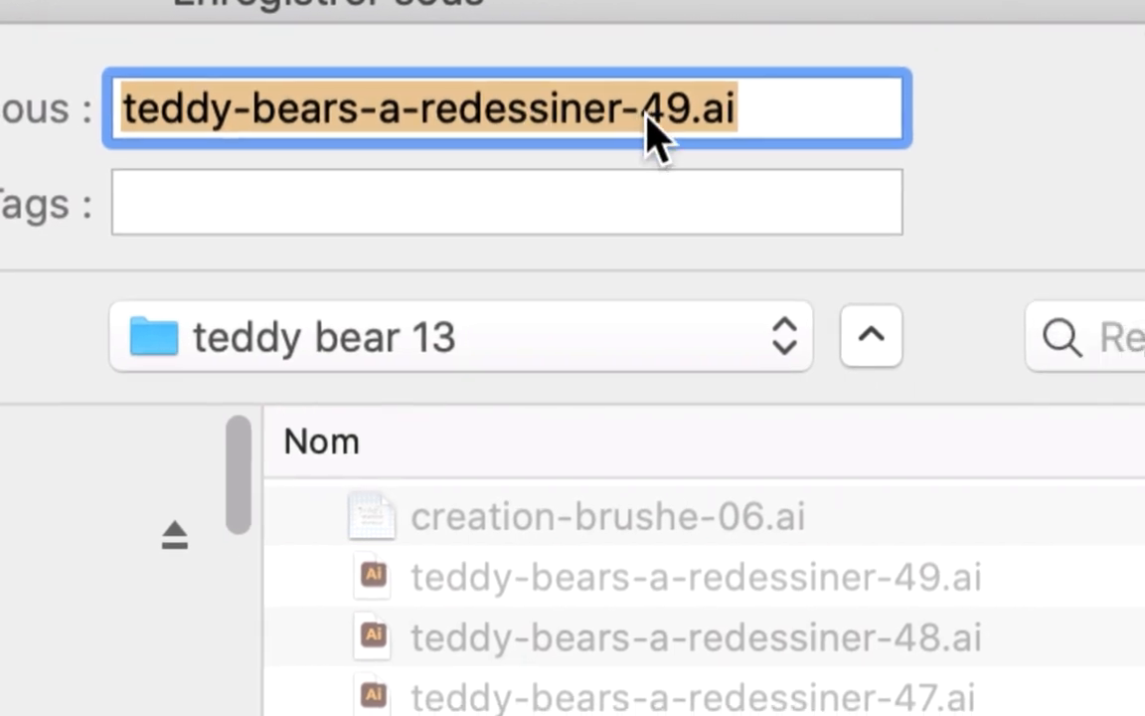
left_click(646, 124)
double_click(652, 111)
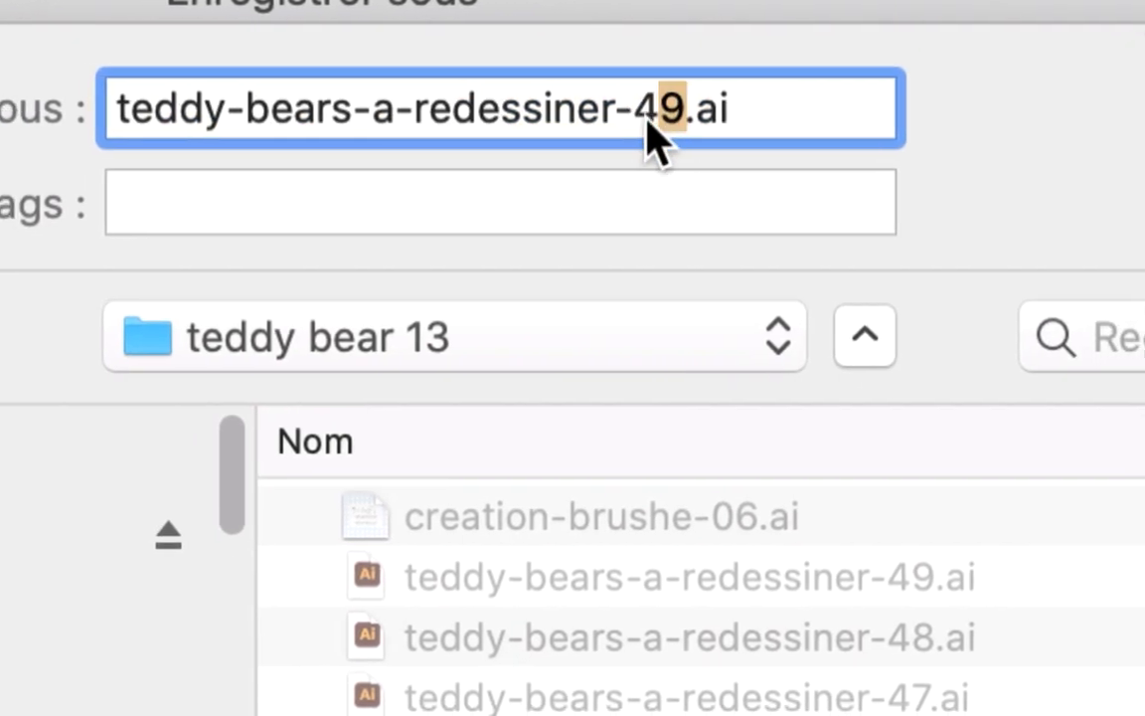
type("50")
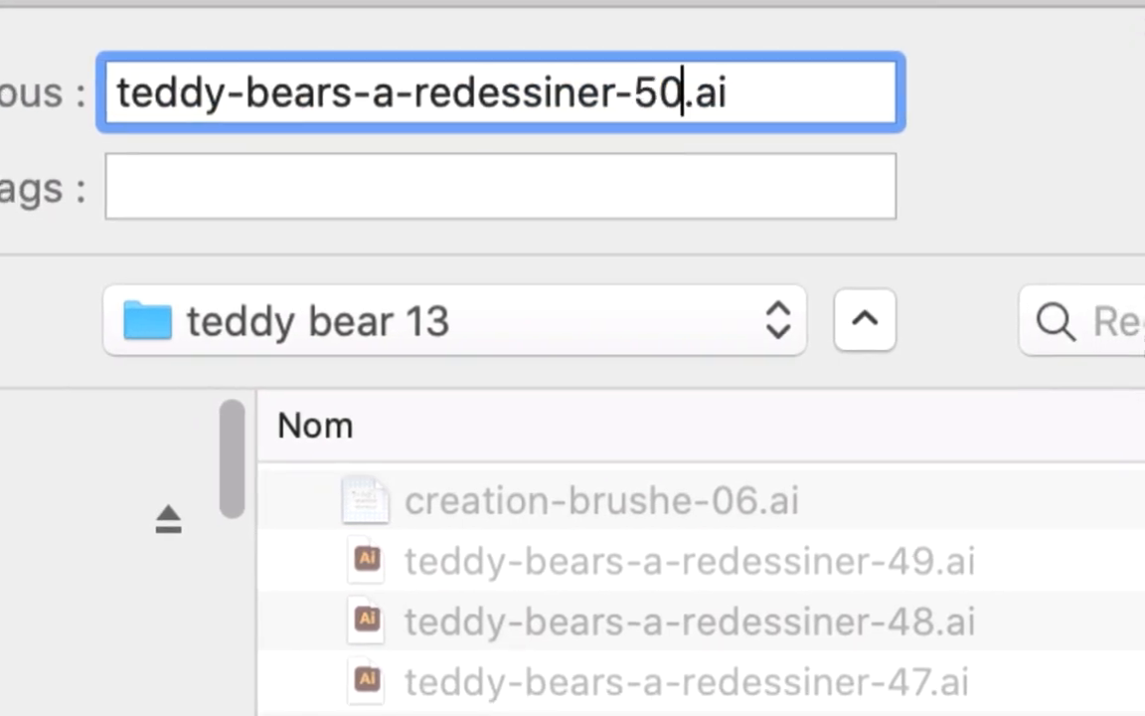
key("Return")
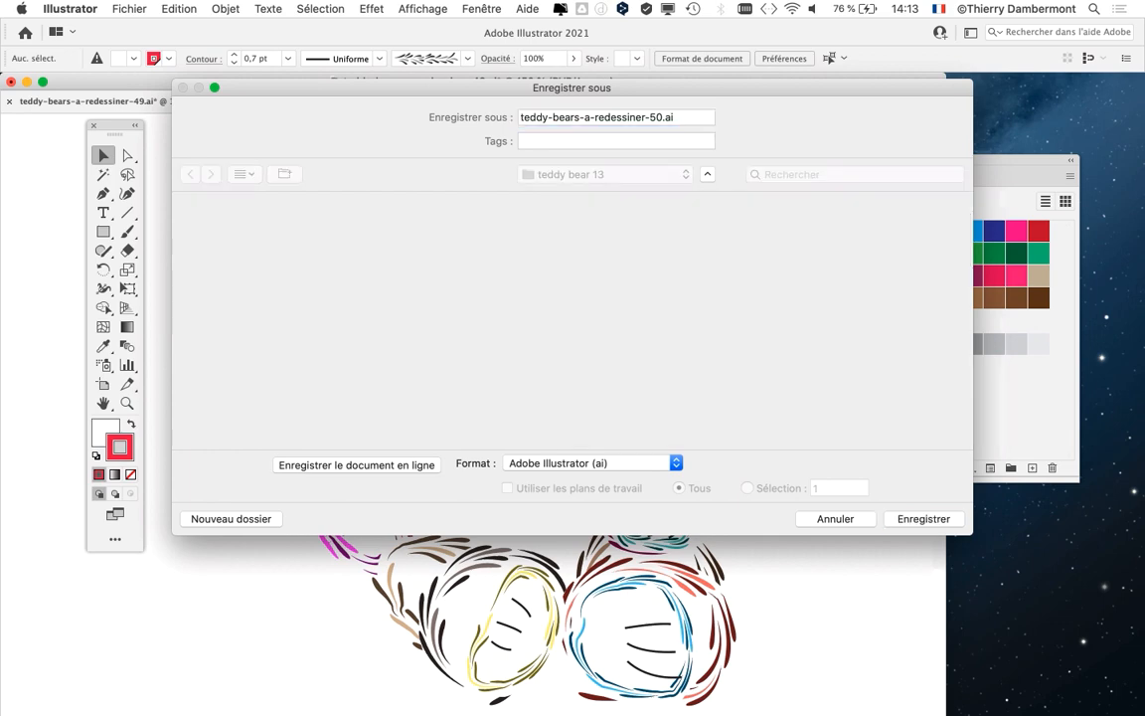
key("Return")
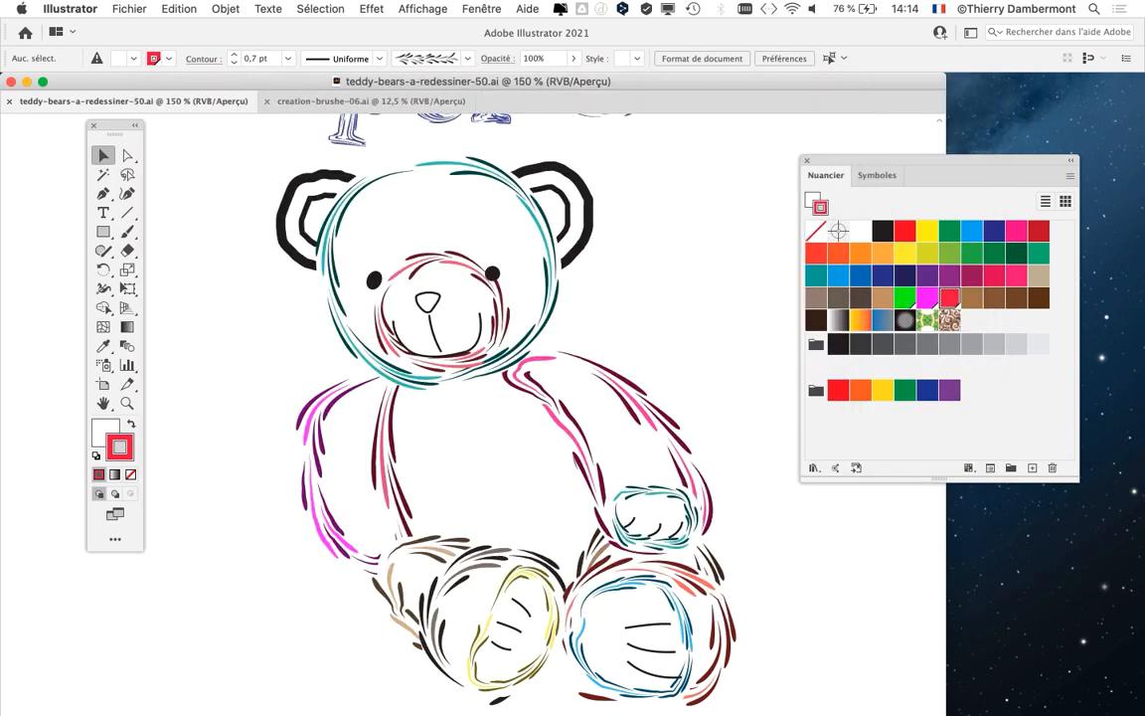
- View the bear at 100%, move the Nuancier swatches aside, and display the Formes brush list at a compact size
key("super+1")
scroll(537, 397, "right", 4)
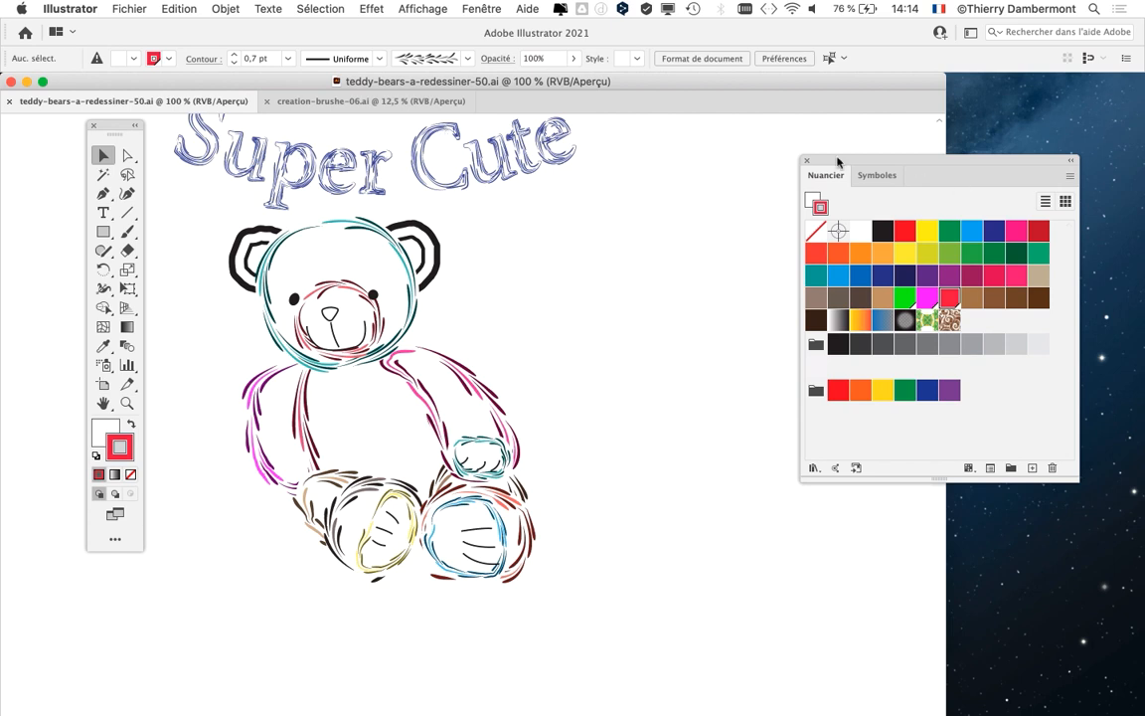
left_click_drag(837, 161, 928, 138)
left_click(481, 9)
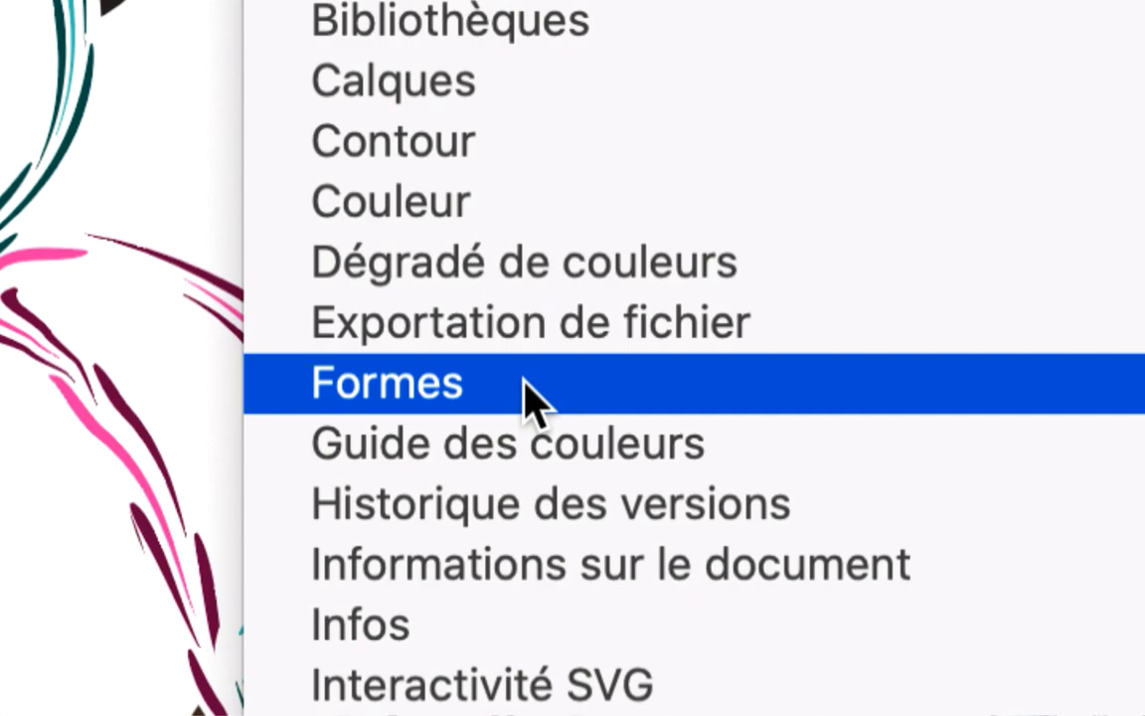
left_click(531, 397)
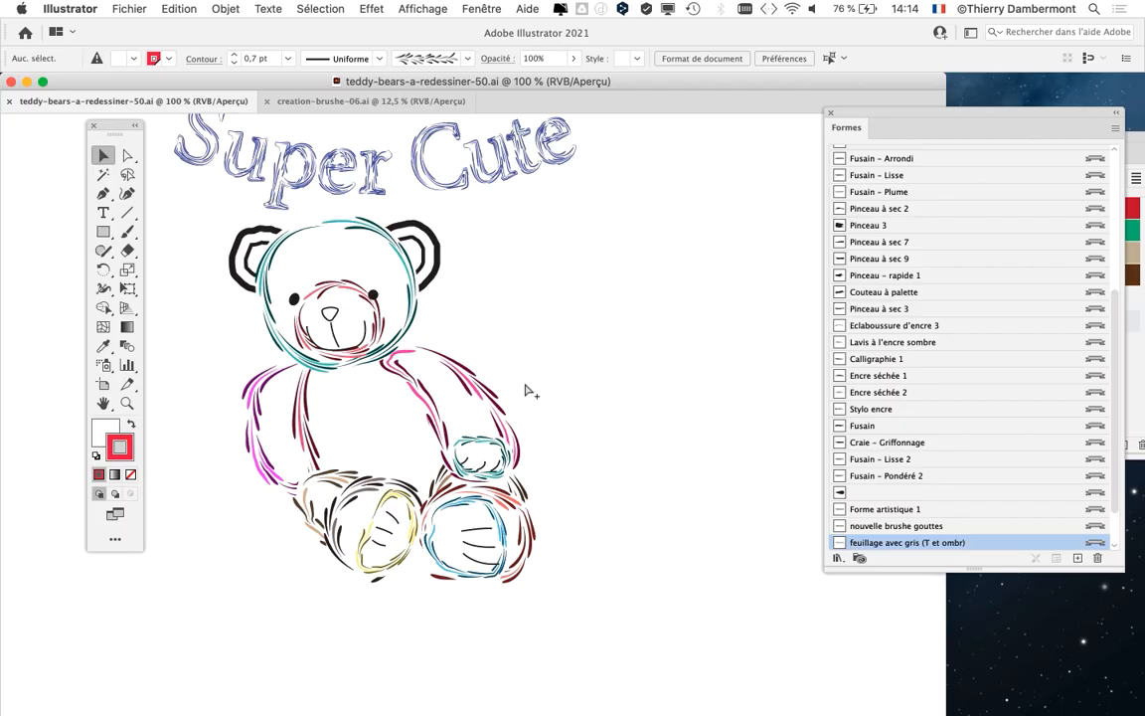
left_click_drag(857, 129, 628, 76)
left_click_drag(894, 515, 914, 627)
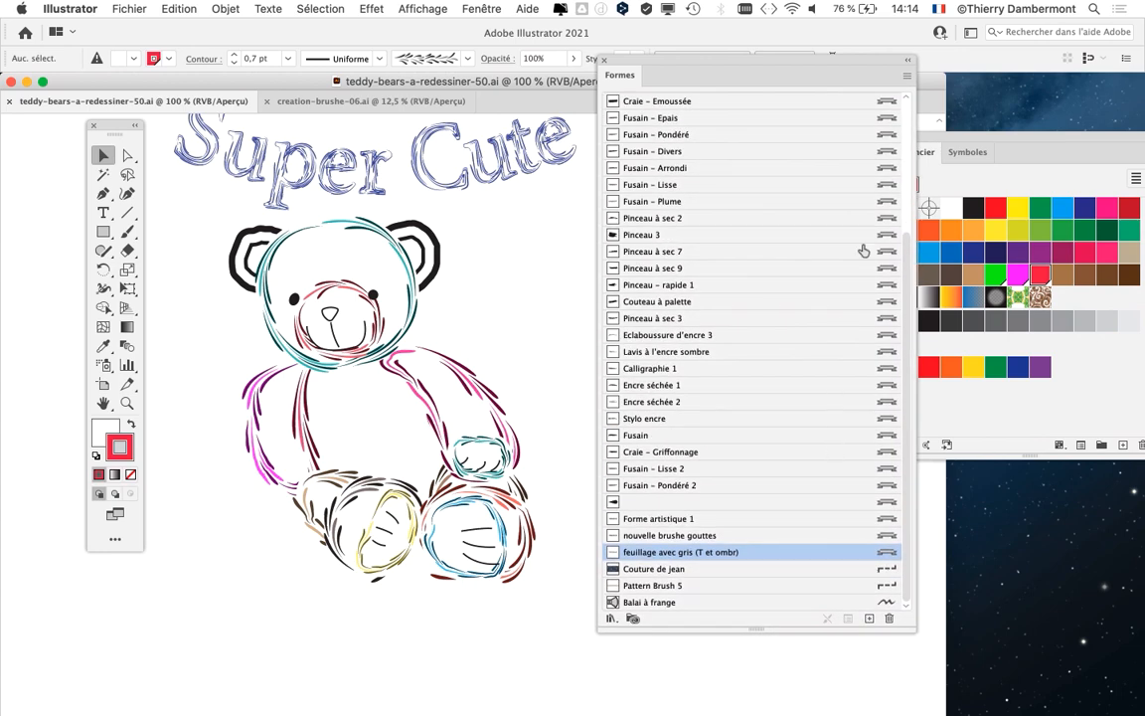
left_click_drag(864, 69, 783, 118)
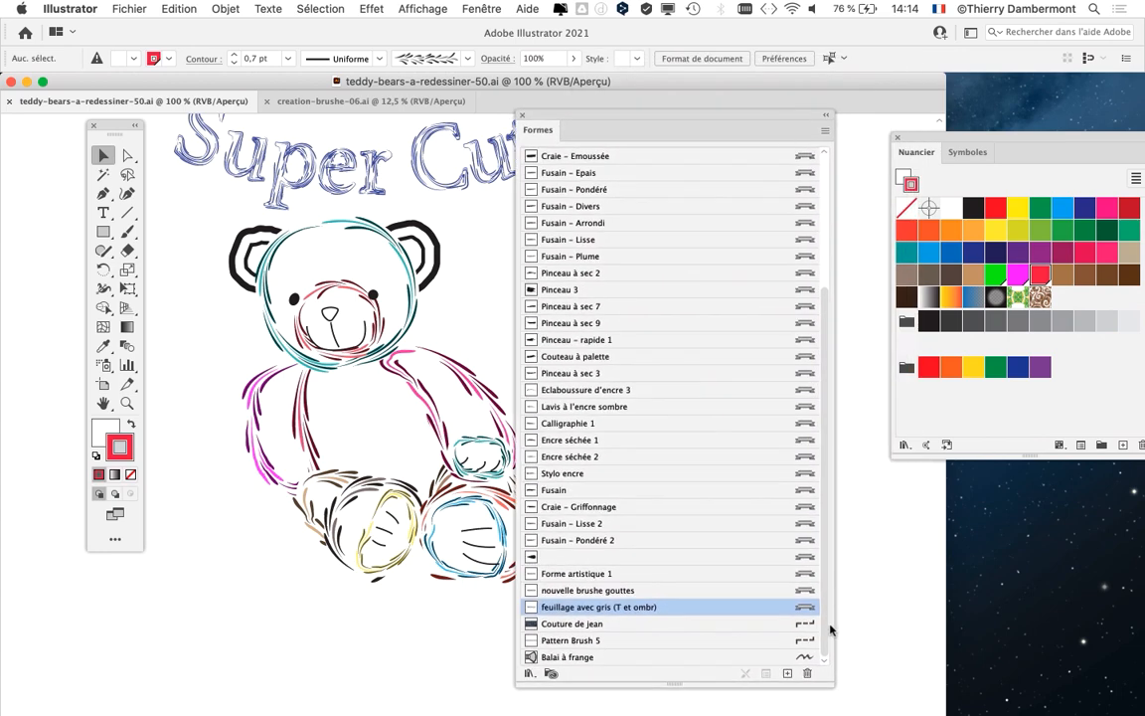
mouse_move(833, 687)
left_mouse_down()
mouse_move(825, 522)
mouse_move(797, 502)
mouse_move(782, 444)
left_mouse_up()
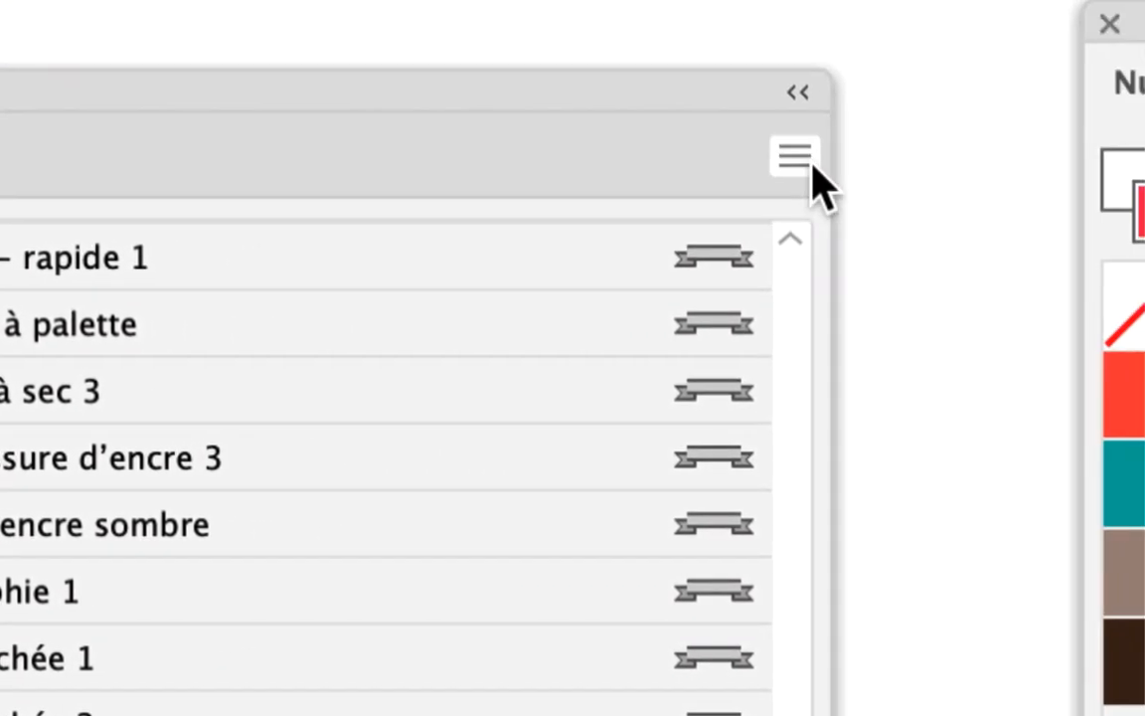
- Move the Formes brush list clear of the artwork and bring the "feuillage avec gris (T et ombr)" brush into view
left_click(811, 165)
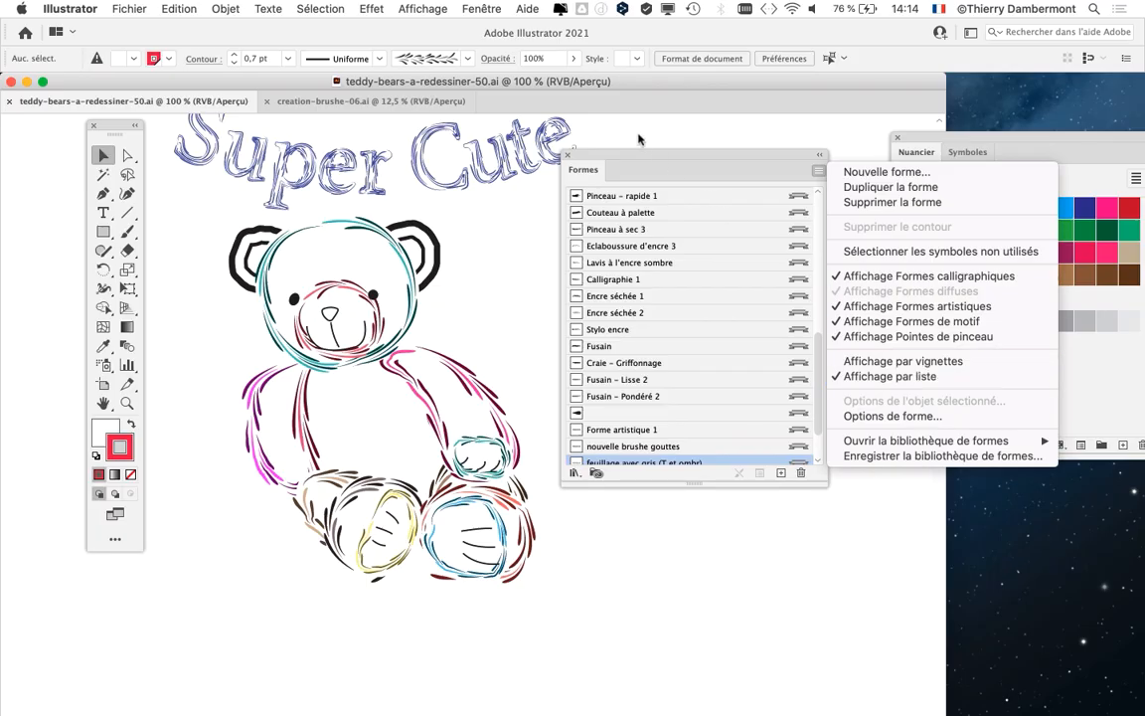
left_click(639, 156)
left_click_drag(639, 156, 733, 103)
scroll(603, 353, "down", 2)
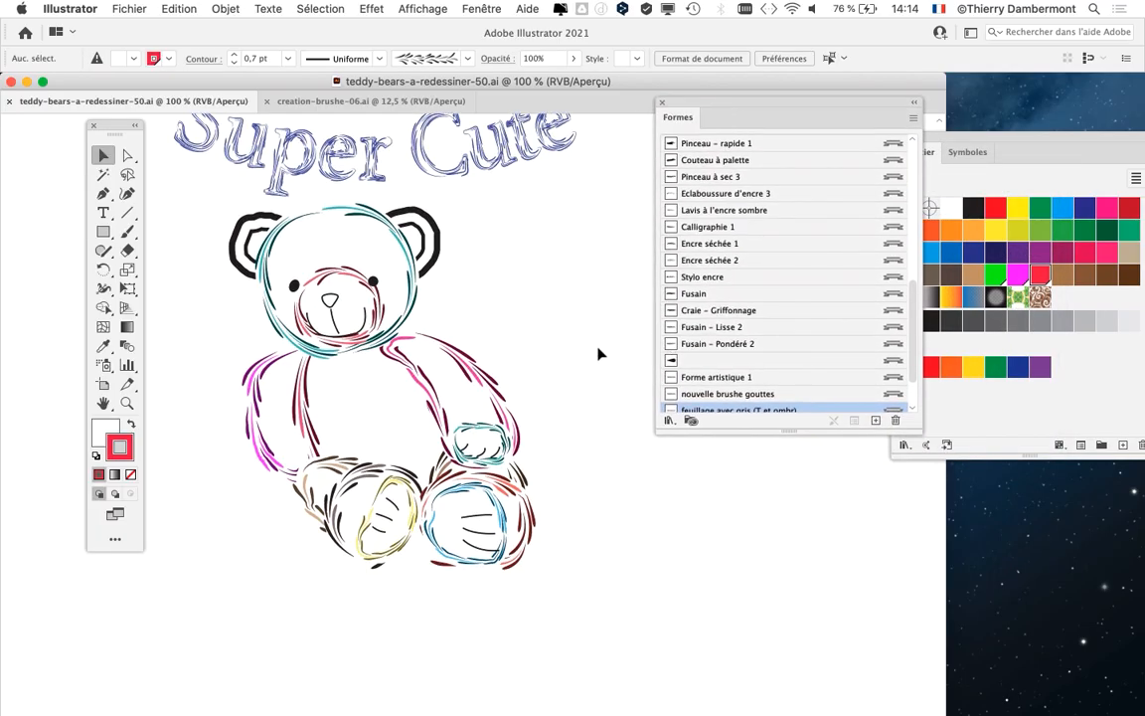
scroll(764, 338, "down", 3)
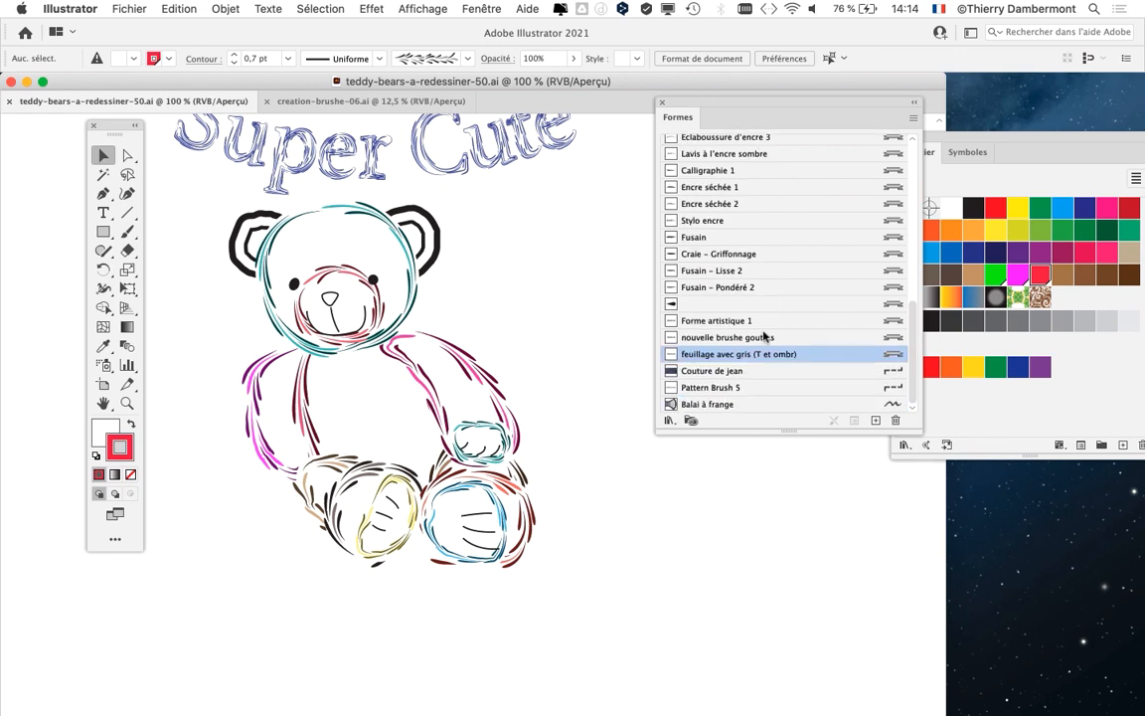
- Select the bear's arms, head, muzzle, feet and leg outlines in turn to check which brush and stroke colour each uses
left_click(488, 379)
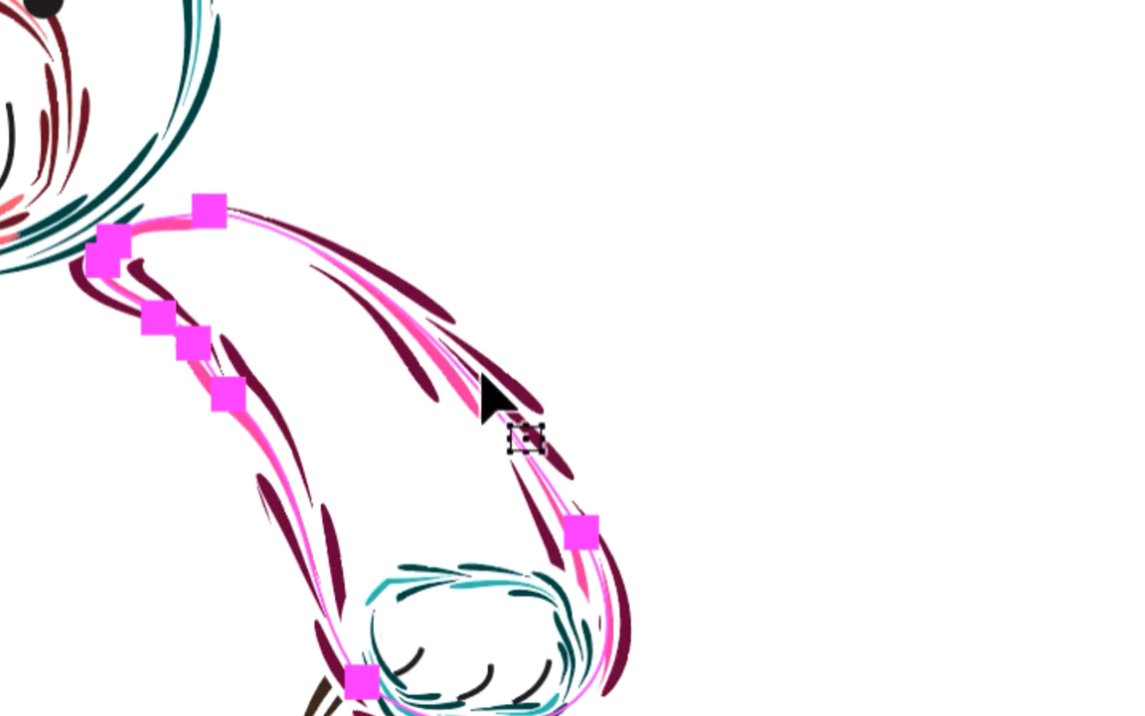
left_click(421, 316)
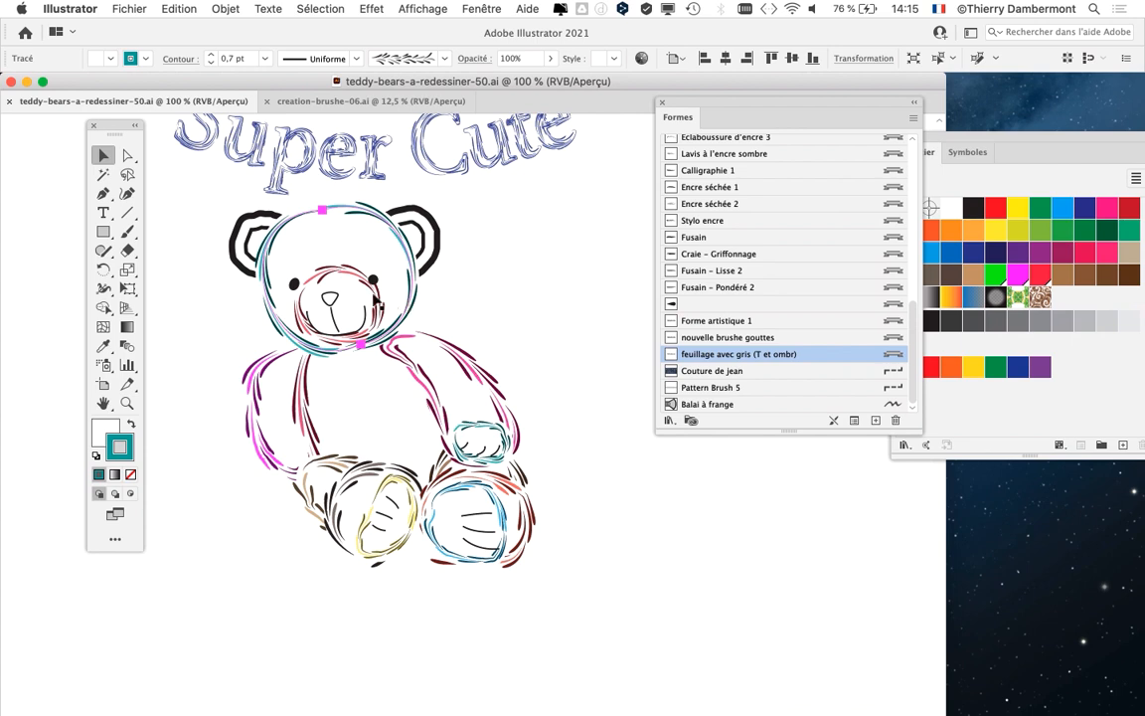
left_click(374, 295)
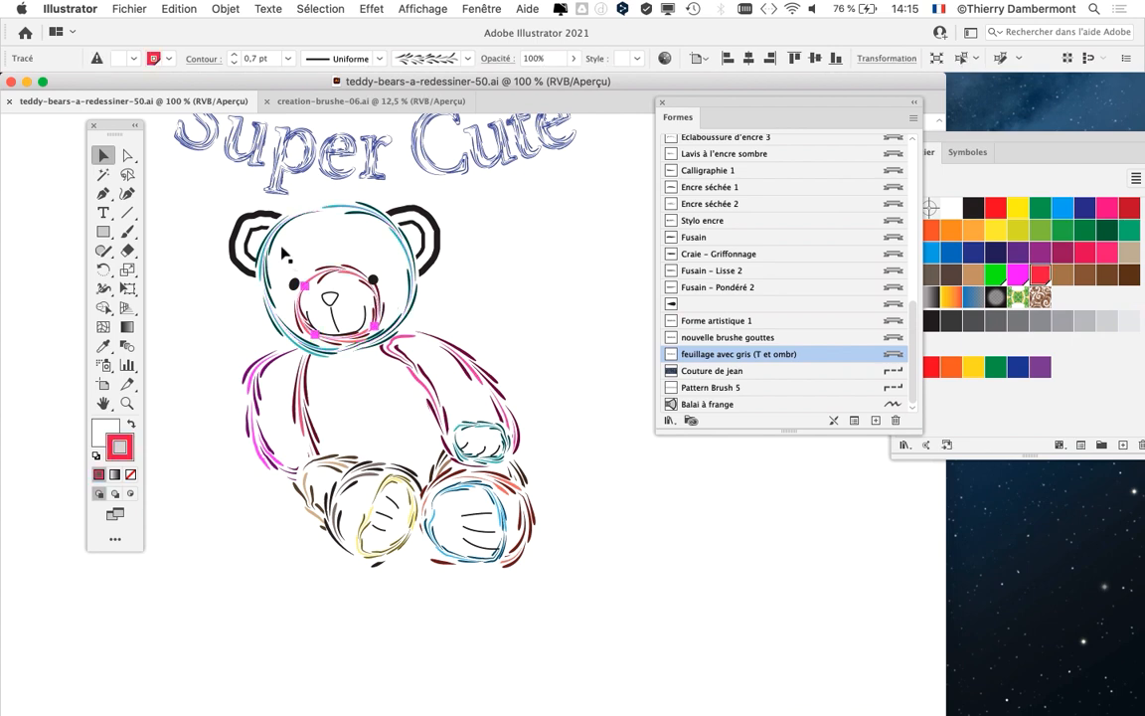
left_click(274, 239)
left_click(242, 417)
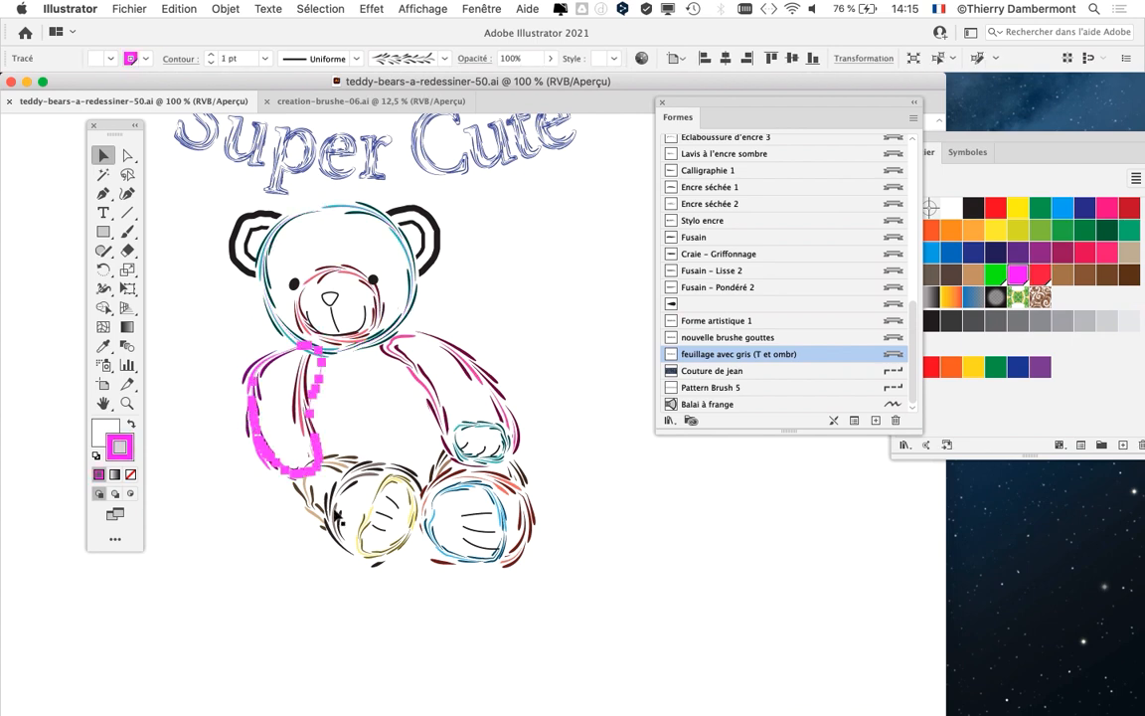
left_click(410, 523)
left_click(375, 497)
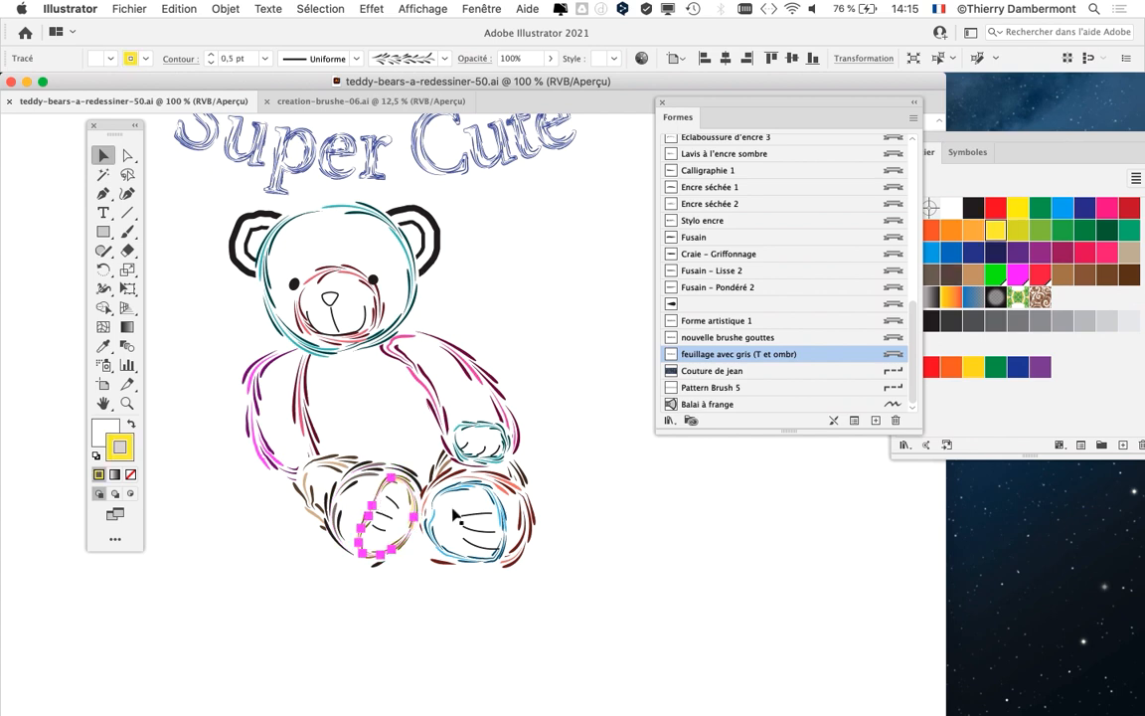
left_click(457, 488)
left_click(514, 496)
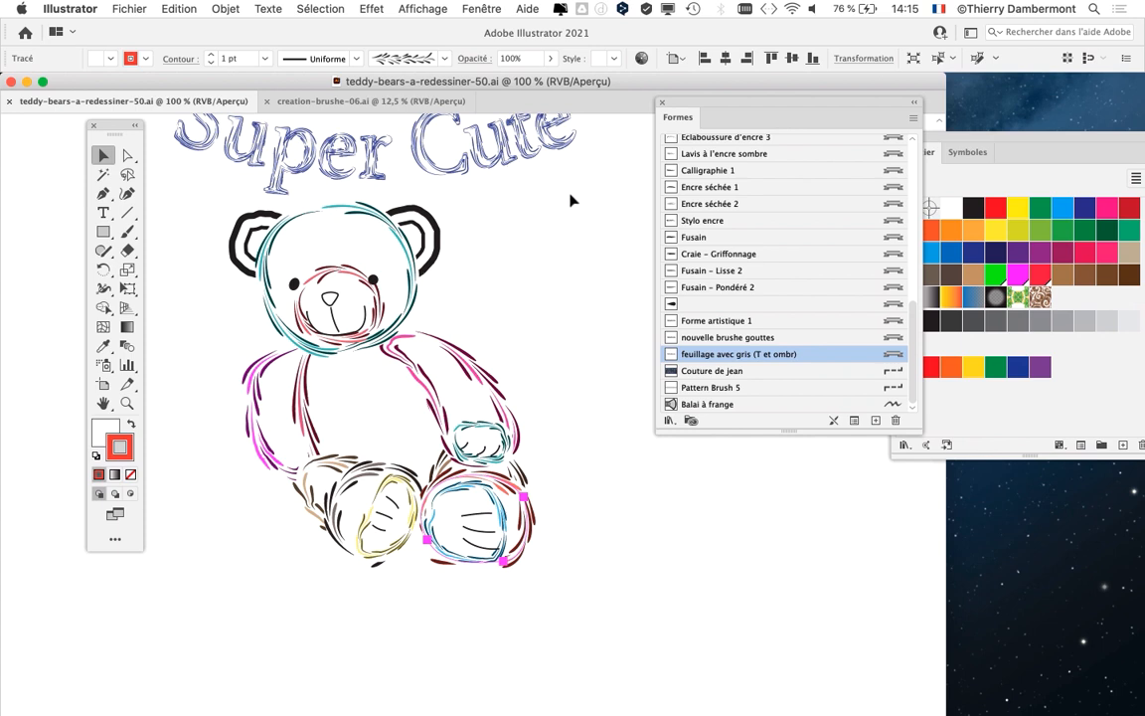
- Compare the brush colouring on the two arms, the body line, the brown leg and the hand, and deselect everything
left_click(434, 398)
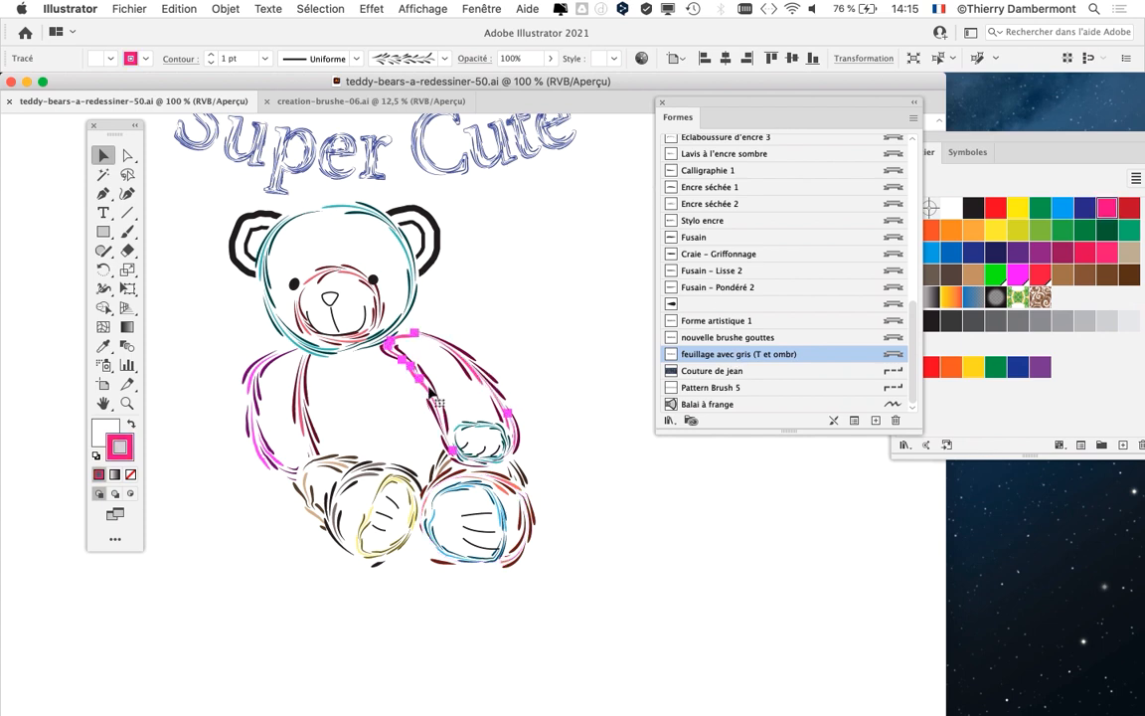
left_click(301, 384)
left_click(322, 392)
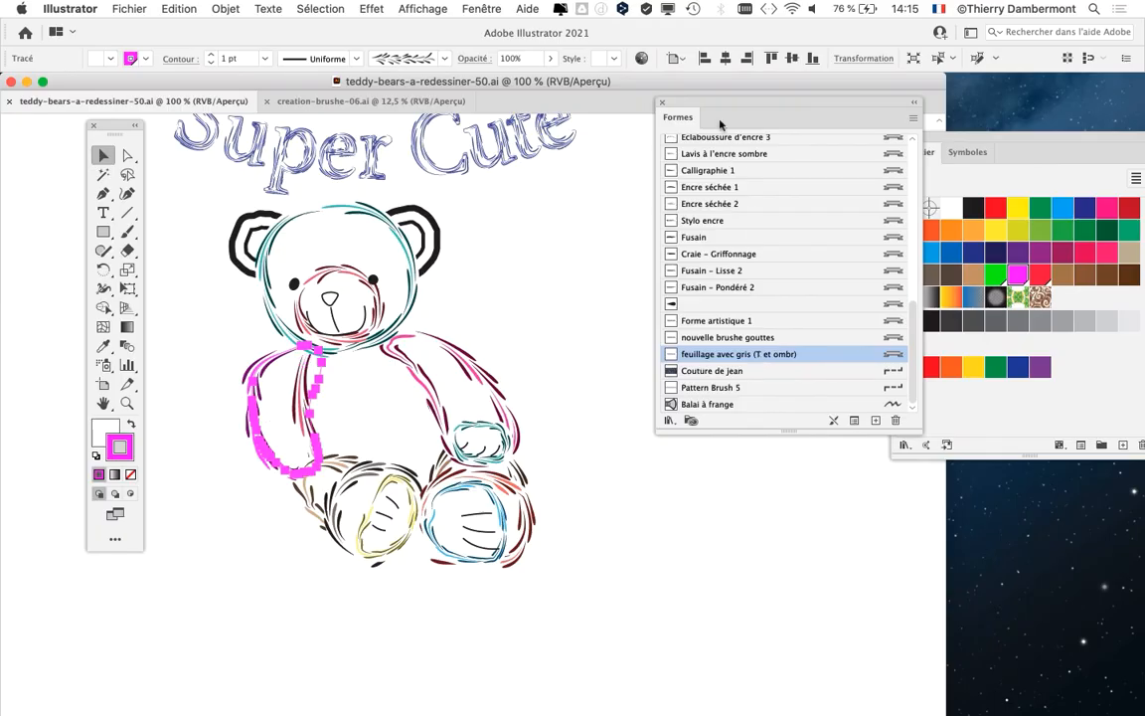
left_click_drag(723, 108, 857, 92)
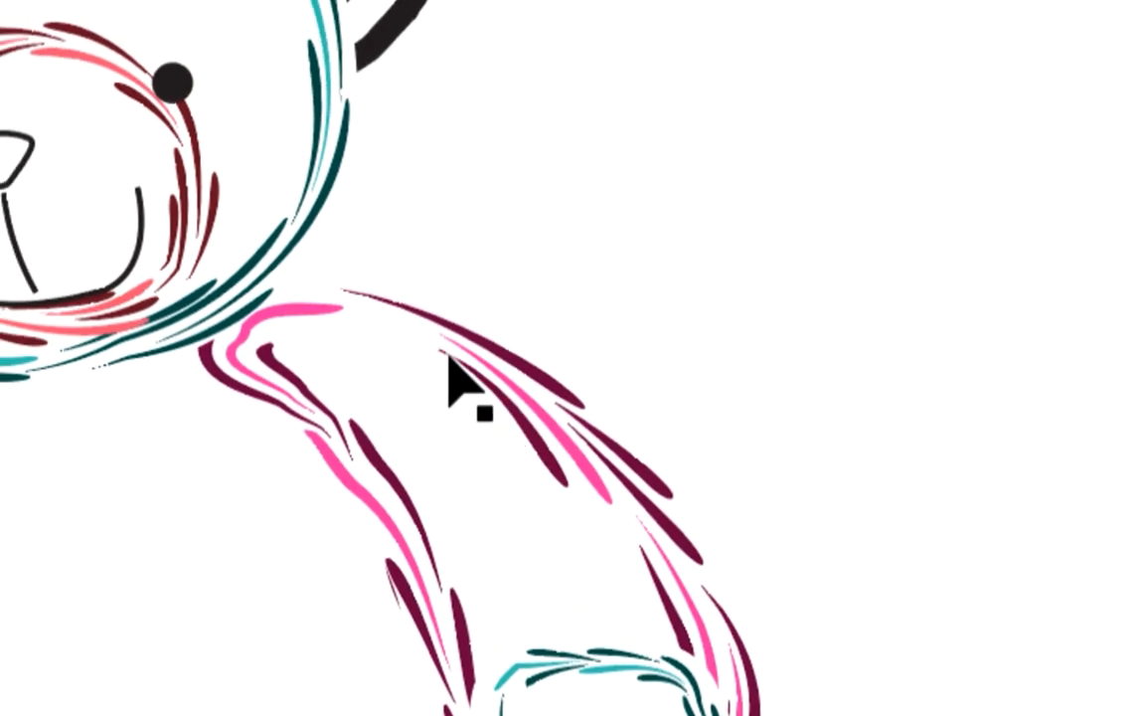
left_click(446, 358)
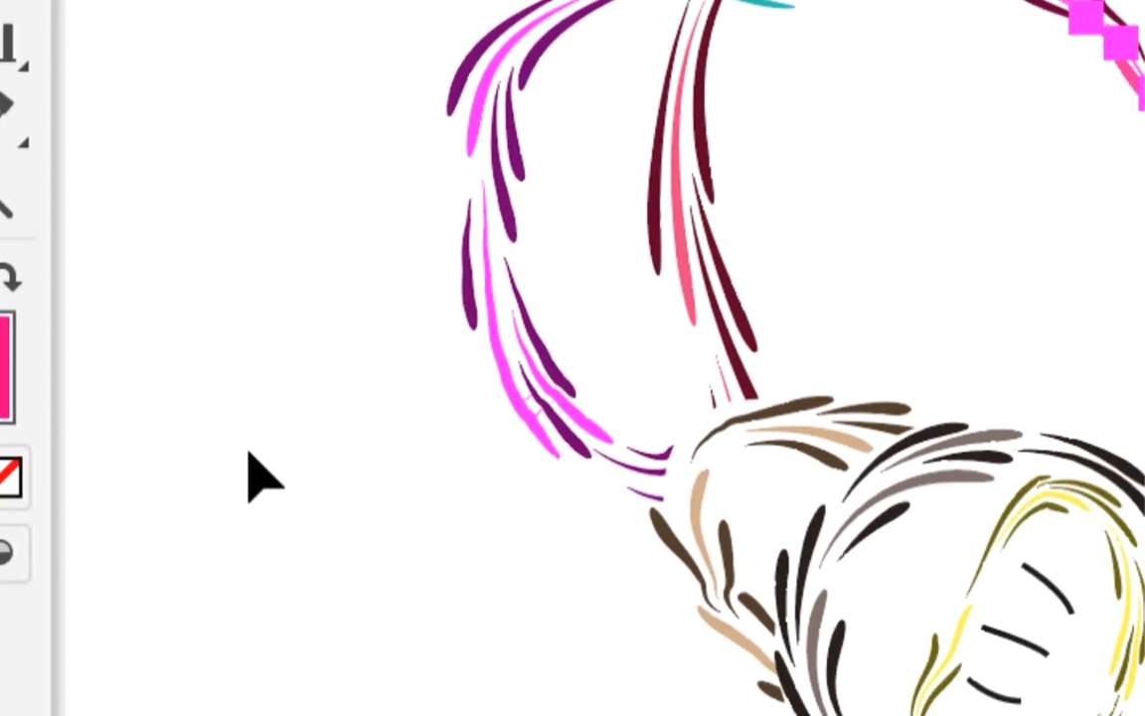
left_click(335, 479)
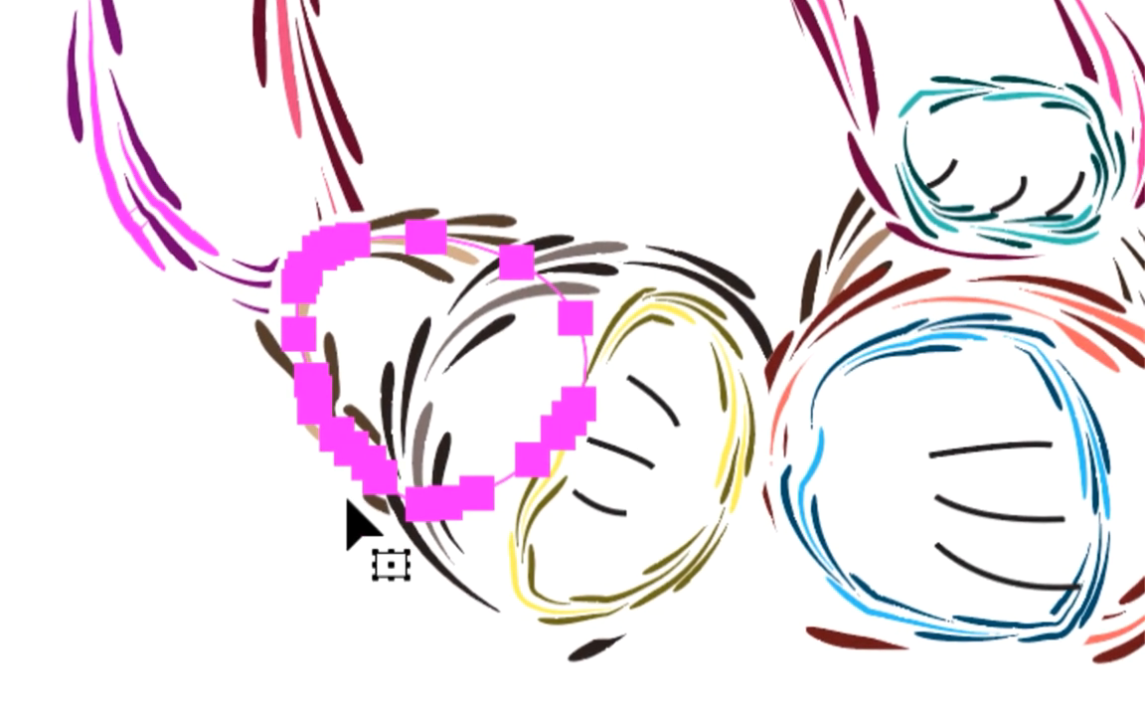
left_click(942, 707)
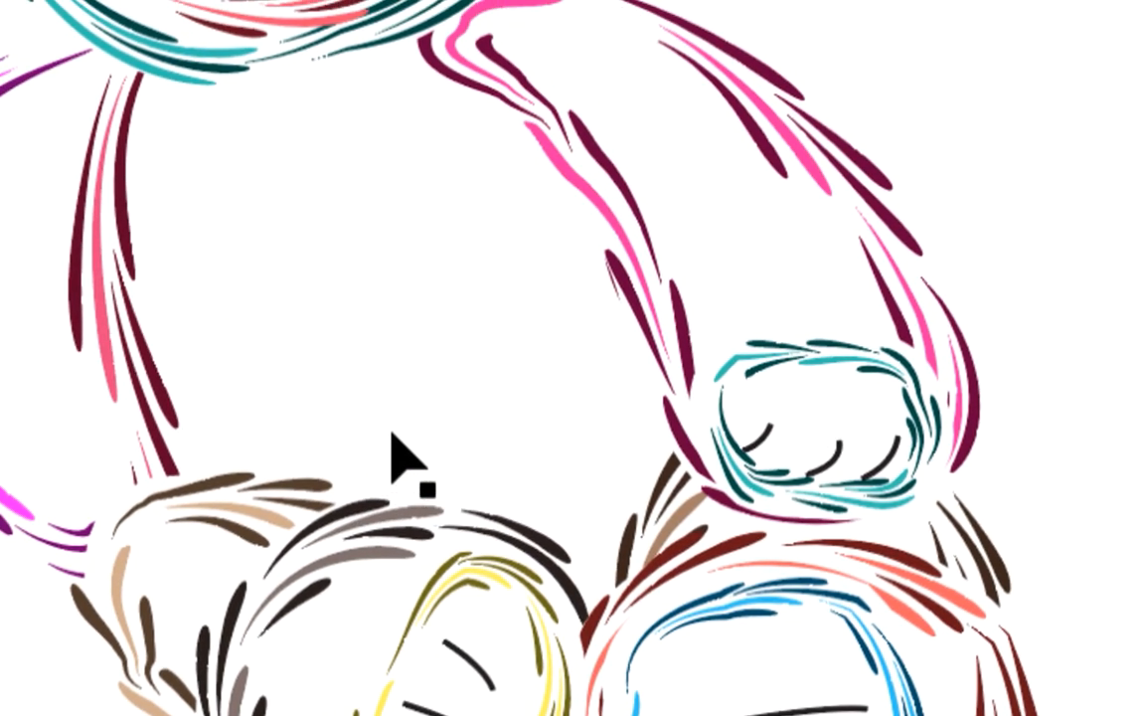
left_click(494, 438)
left_click(653, 448)
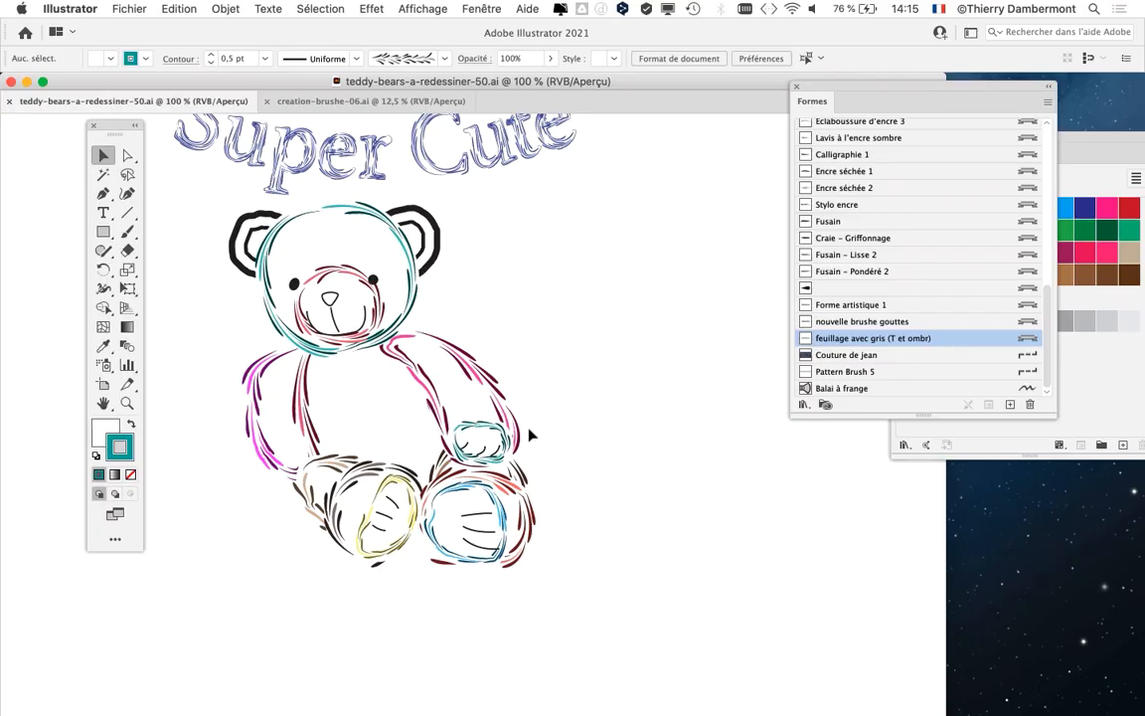
- Examine the whole artboard at reduced zoom, including the Super Cute bear and the empty area beside it
scroll(529, 430, "down", 1)
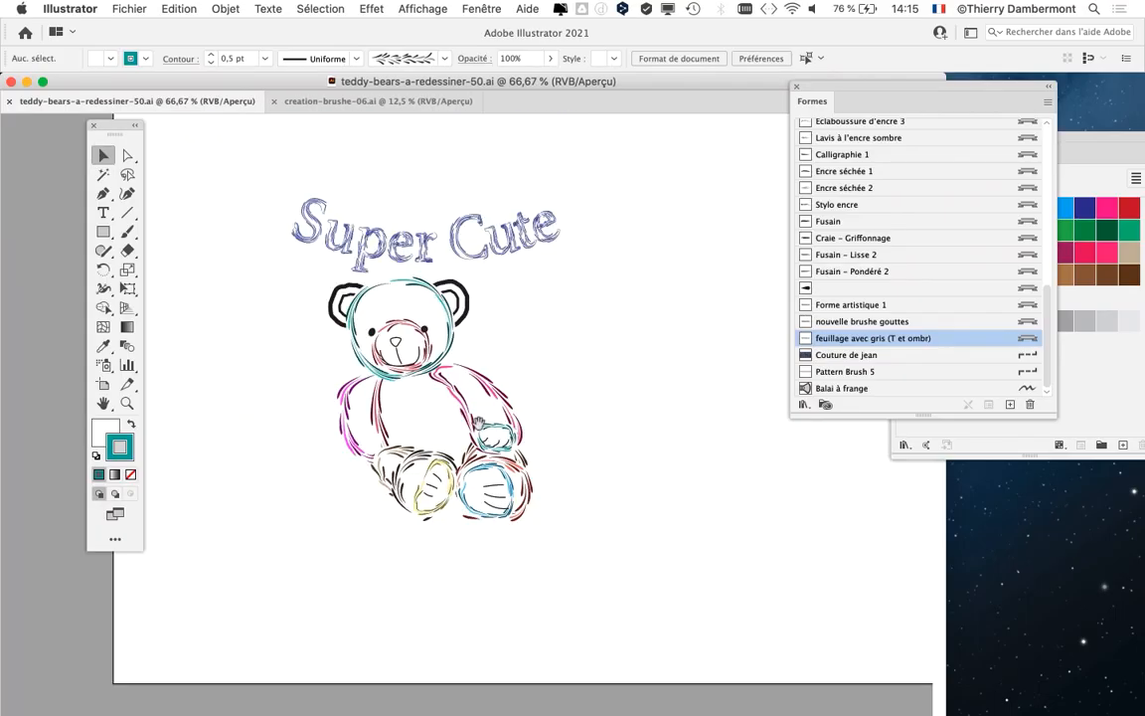
left_click_drag(430, 381, 338, 367)
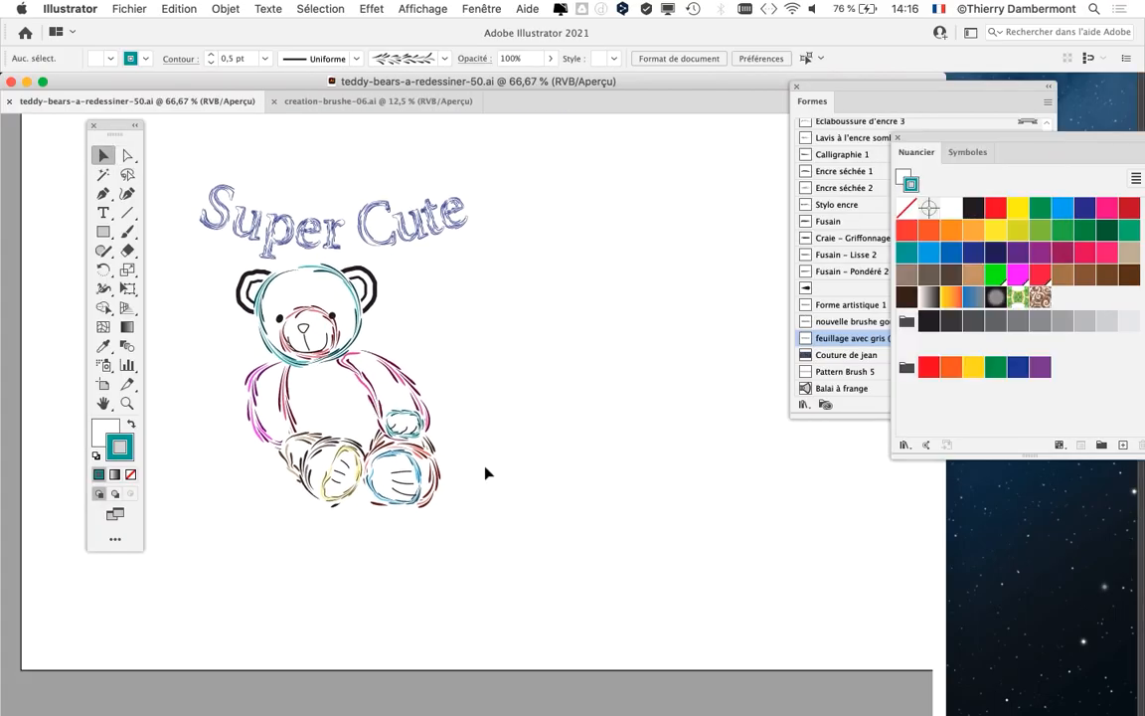
scroll(516, 457, "down", 2)
scroll(479, 496, "right", 3)
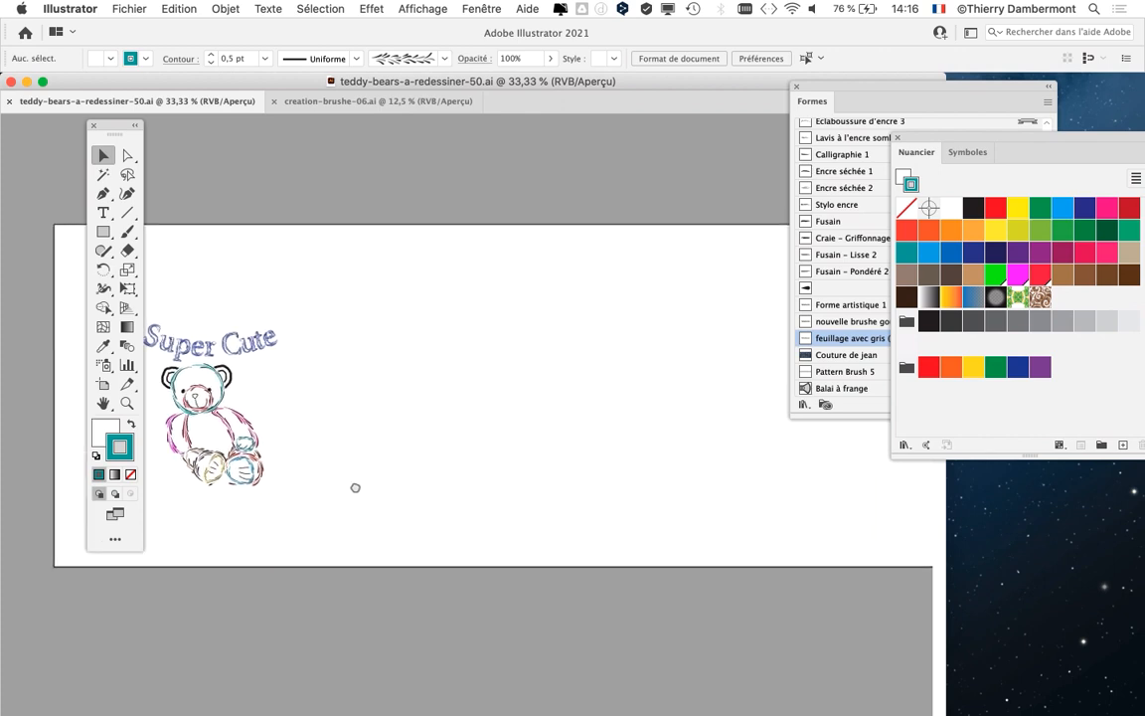
scroll(482, 482, "down", 1)
scroll(481, 482, "right", 2)
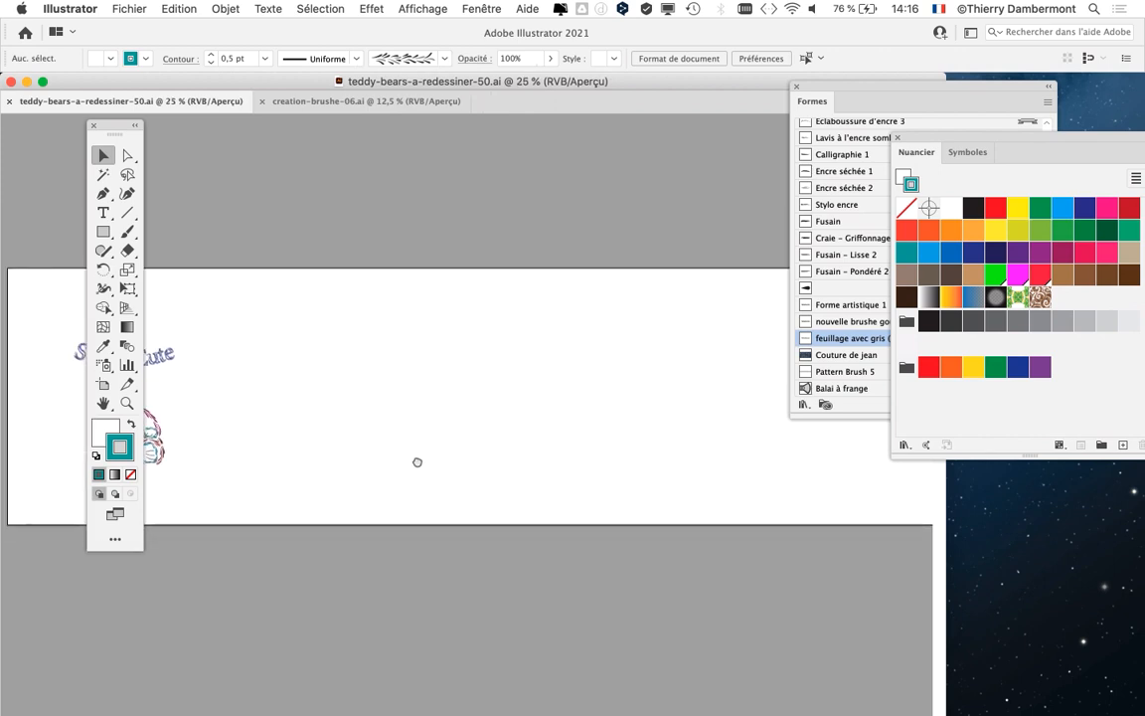
scroll(437, 475, "down", 1)
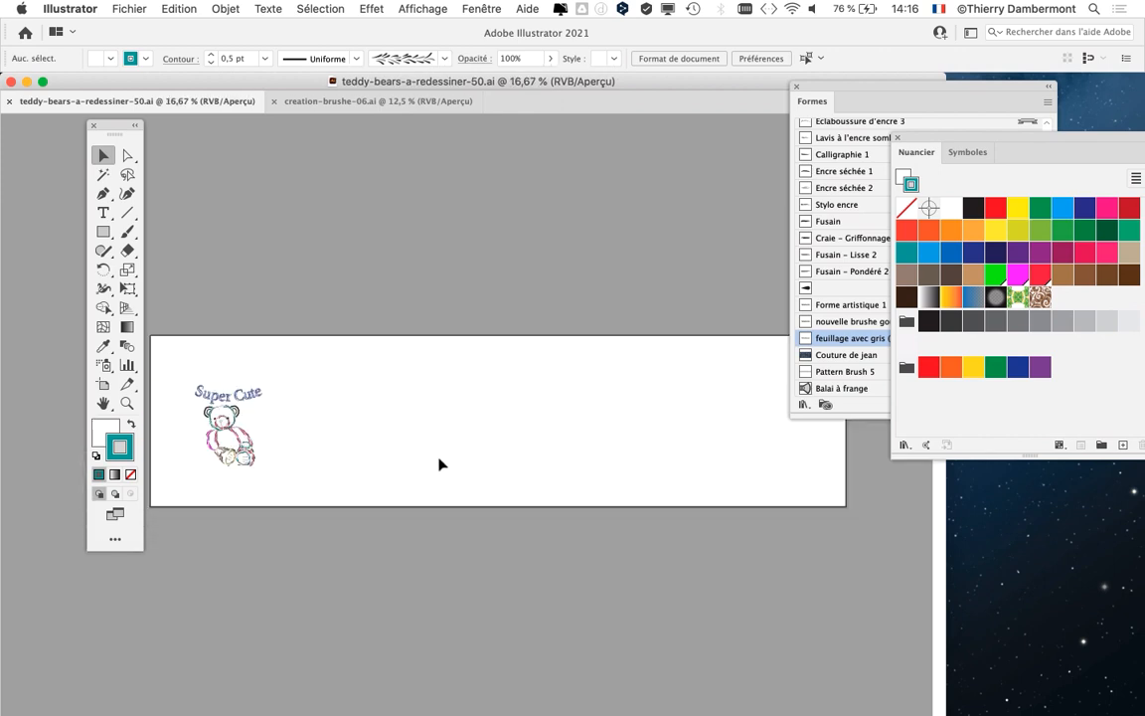
scroll(441, 465, "up", 2)
scroll(587, 456, "right", 3)
scroll(582, 438, "down", 1)
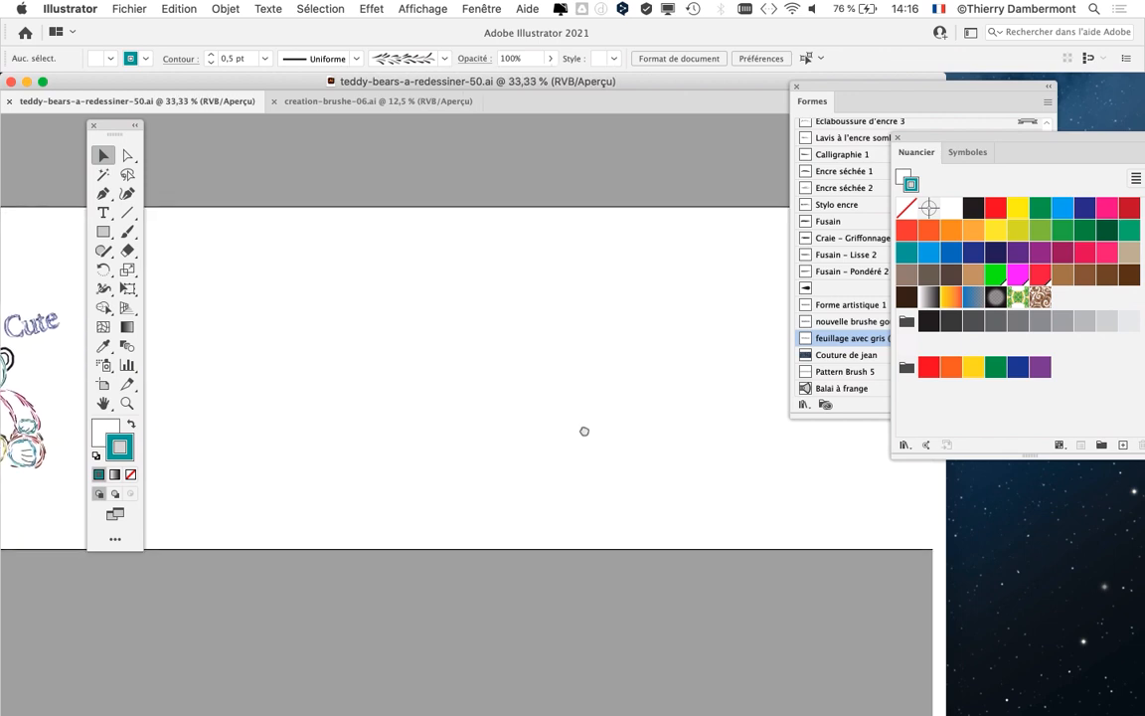
scroll(458, 425, "left", 3)
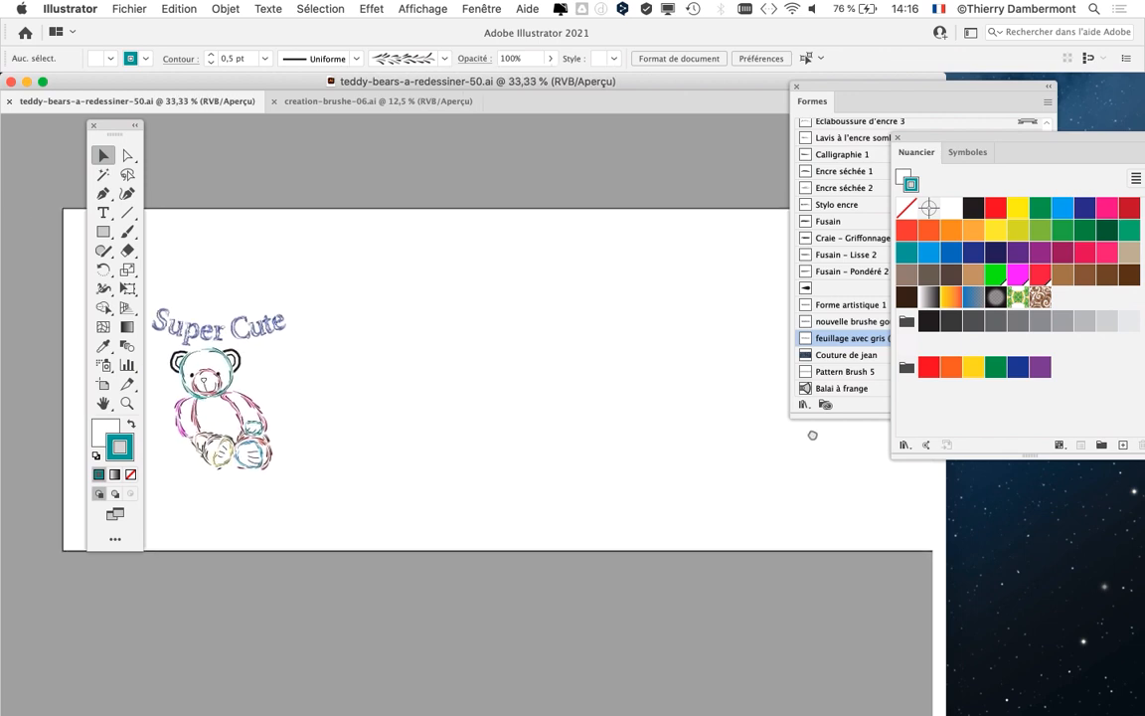
- Place the "feuillage avec gris (T et ombr)" brush artwork on the empty area of the artboard, away from the bear
scroll(494, 414, "right", 3)
scroll(494, 414, "down", 1)
mouse_move(492, 415)
left_mouse_down()
mouse_move(742, 437)
mouse_move(435, 442)
mouse_move(542, 445)
left_mouse_up()
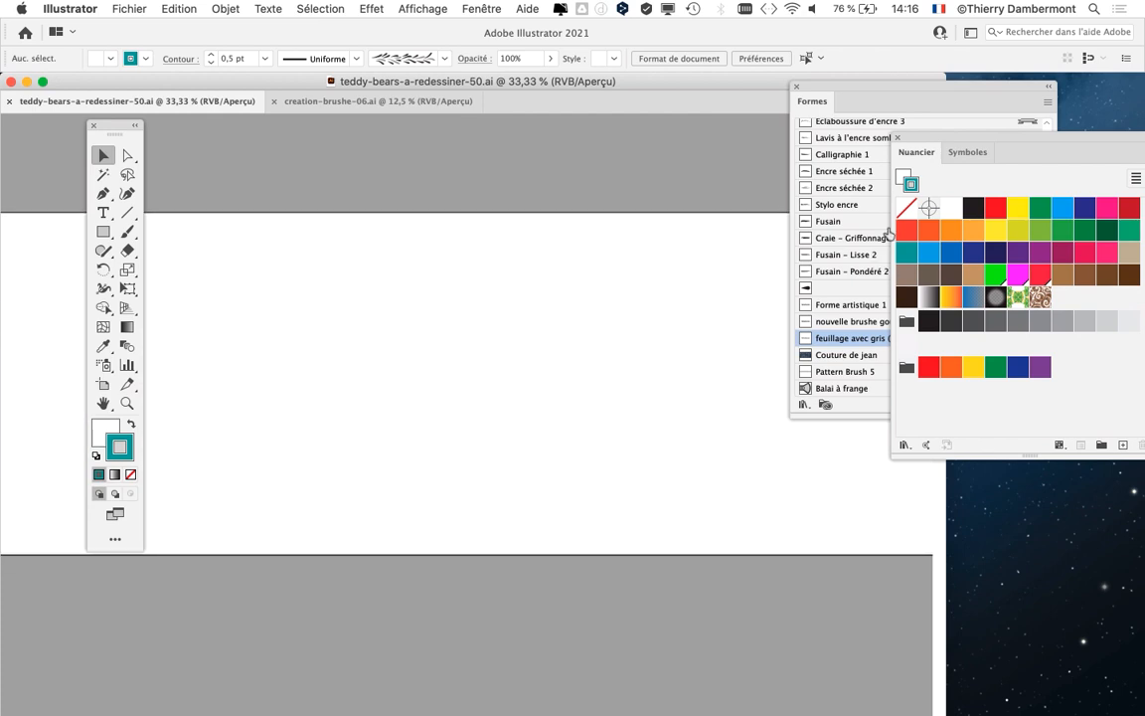
left_click_drag(855, 94, 636, 147)
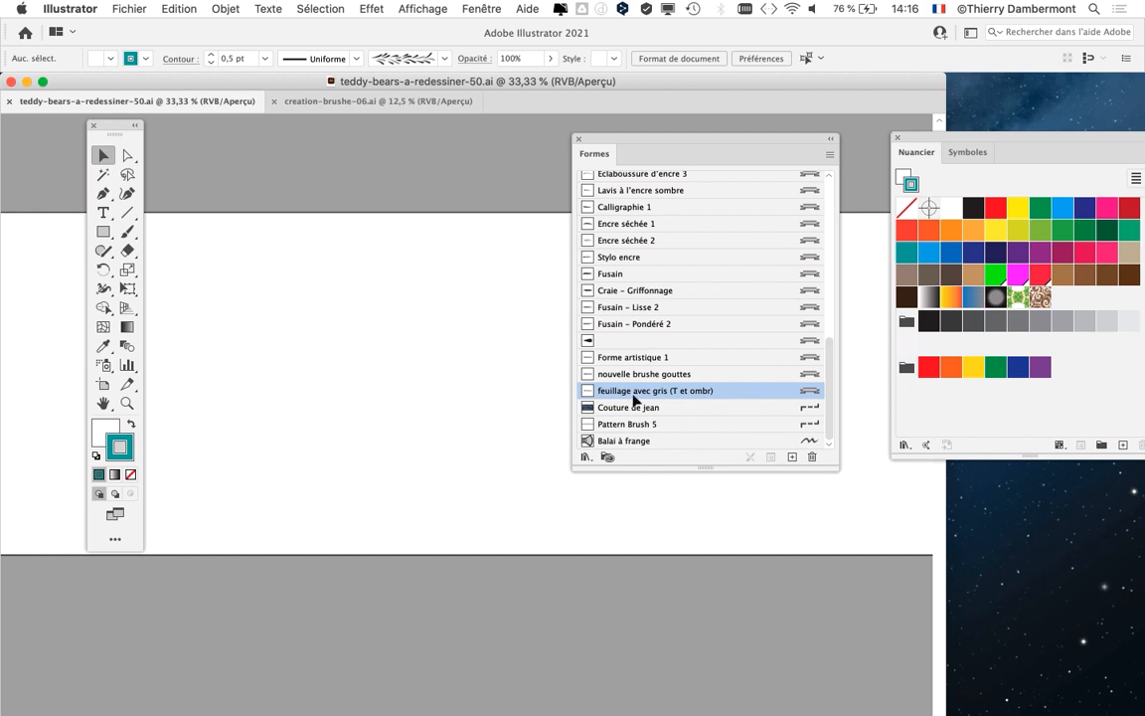
left_click_drag(631, 143, 722, 22)
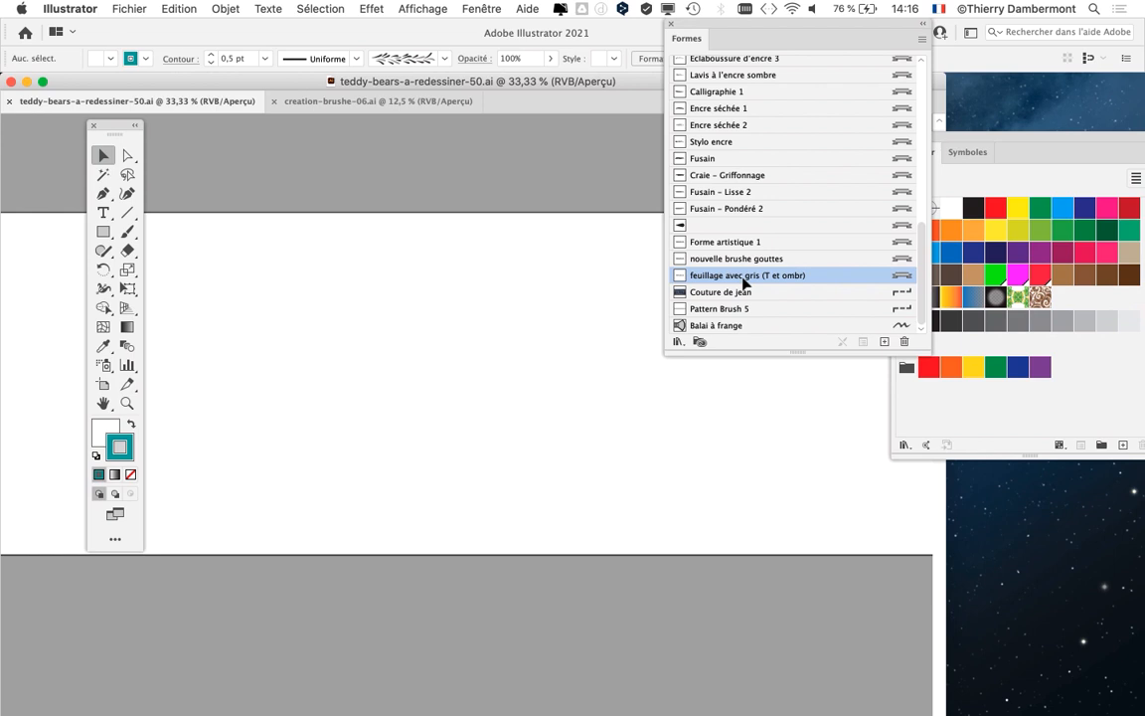
mouse_move(744, 283)
left_mouse_down()
mouse_move(664, 283)
mouse_move(476, 348)
mouse_move(436, 404)
left_mouse_up()
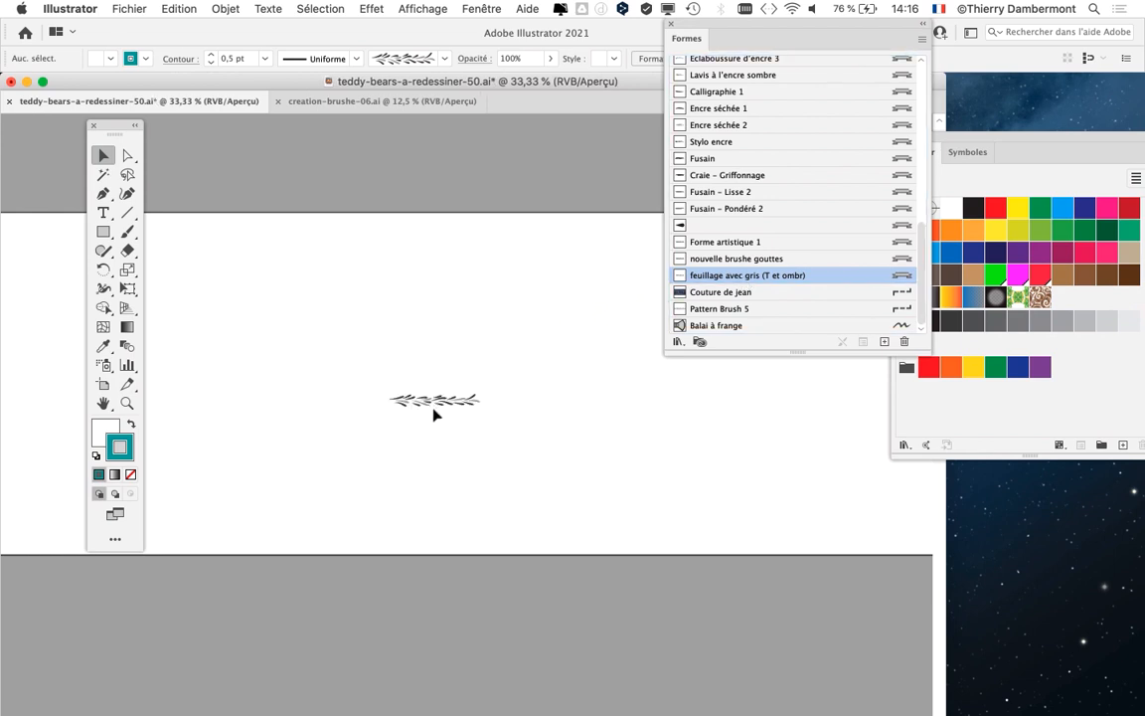
scroll(433, 415, "up", 5)
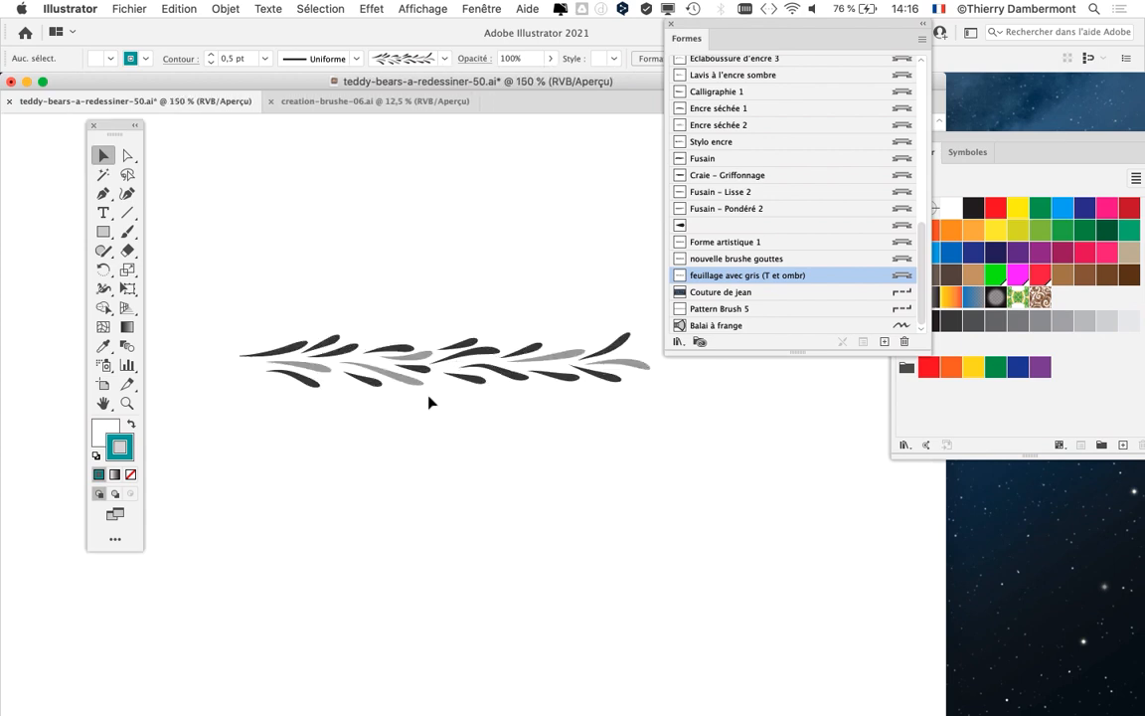
- Arrange the Formes, Nuancier and tool panels around the enlarged leaf artwork so the swatches are within reach of the leaves
left_click_drag(676, 25, 924, 32)
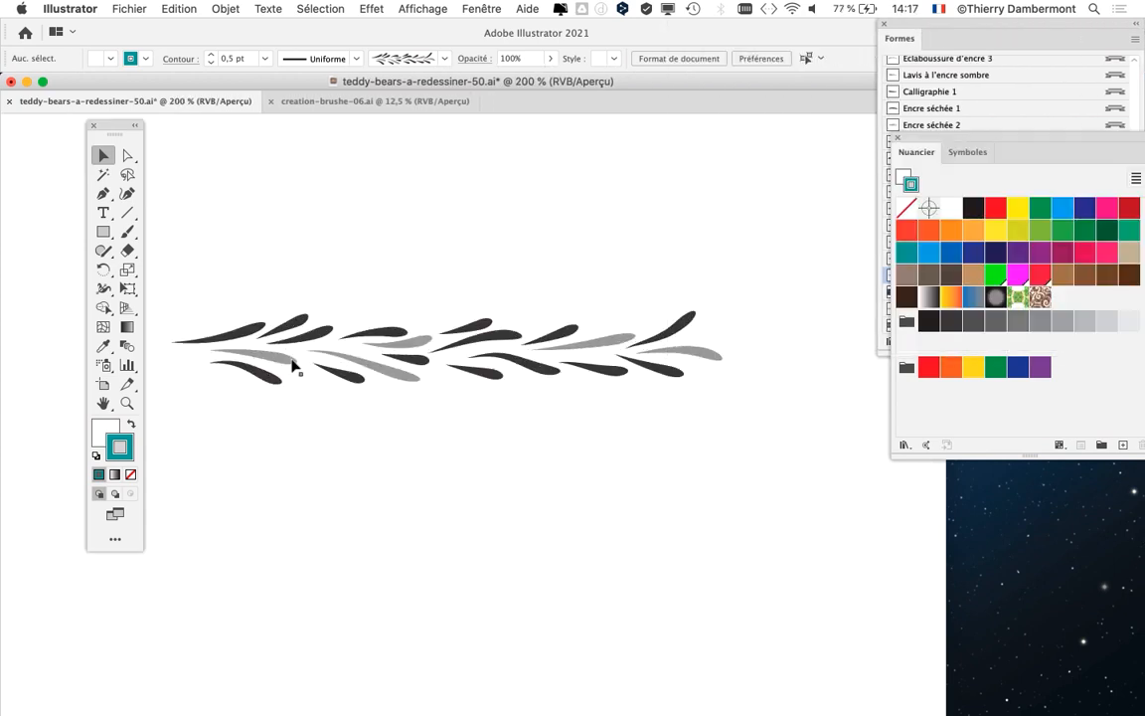
scroll(294, 366, "up", 2)
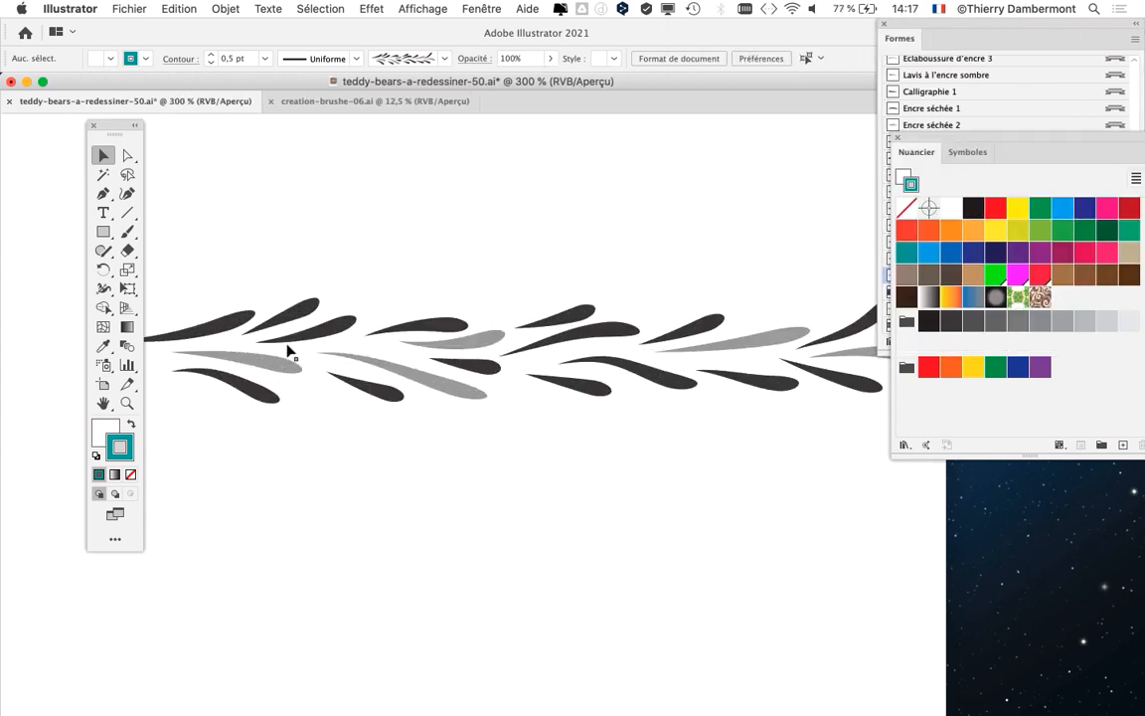
left_click_drag(93, 127, 48, 129)
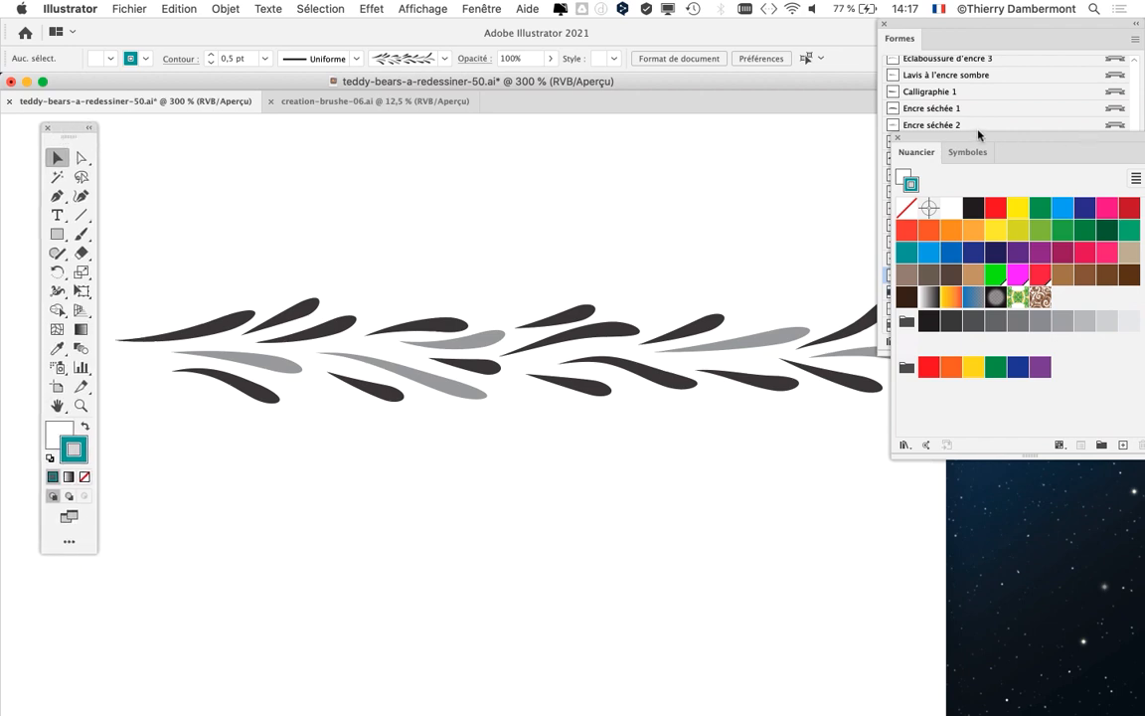
mouse_move(978, 134)
left_mouse_down()
mouse_move(689, 444)
mouse_move(695, 456)
left_mouse_up()
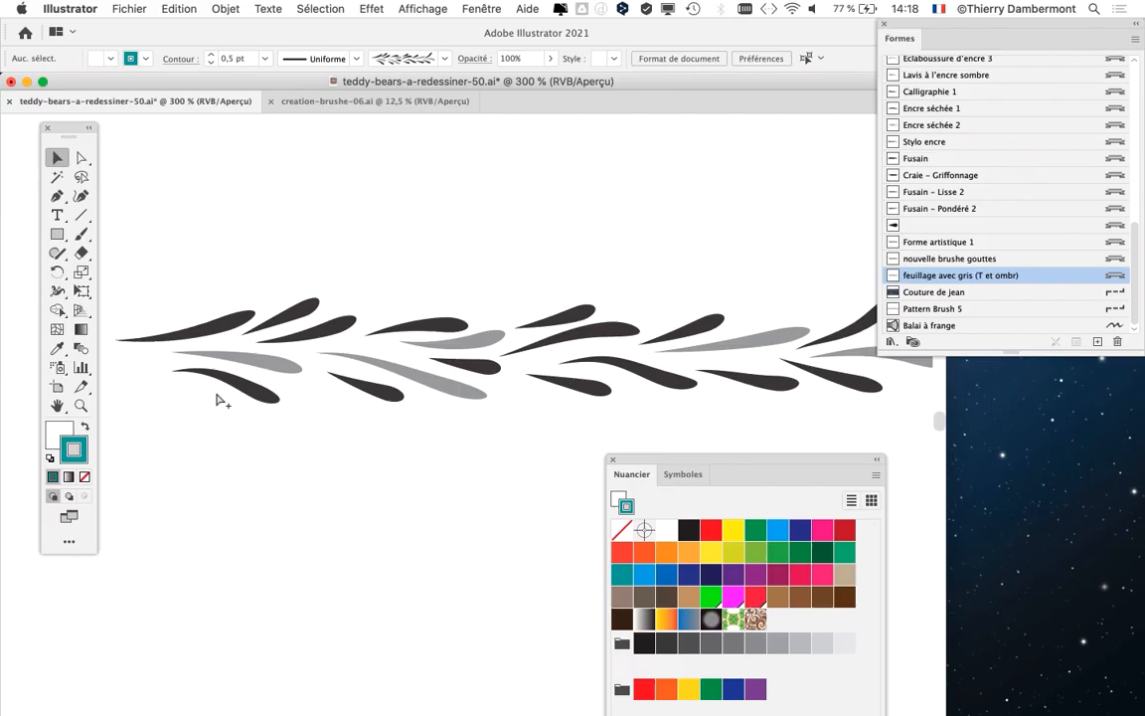
left_click_drag(915, 31, 1031, 56)
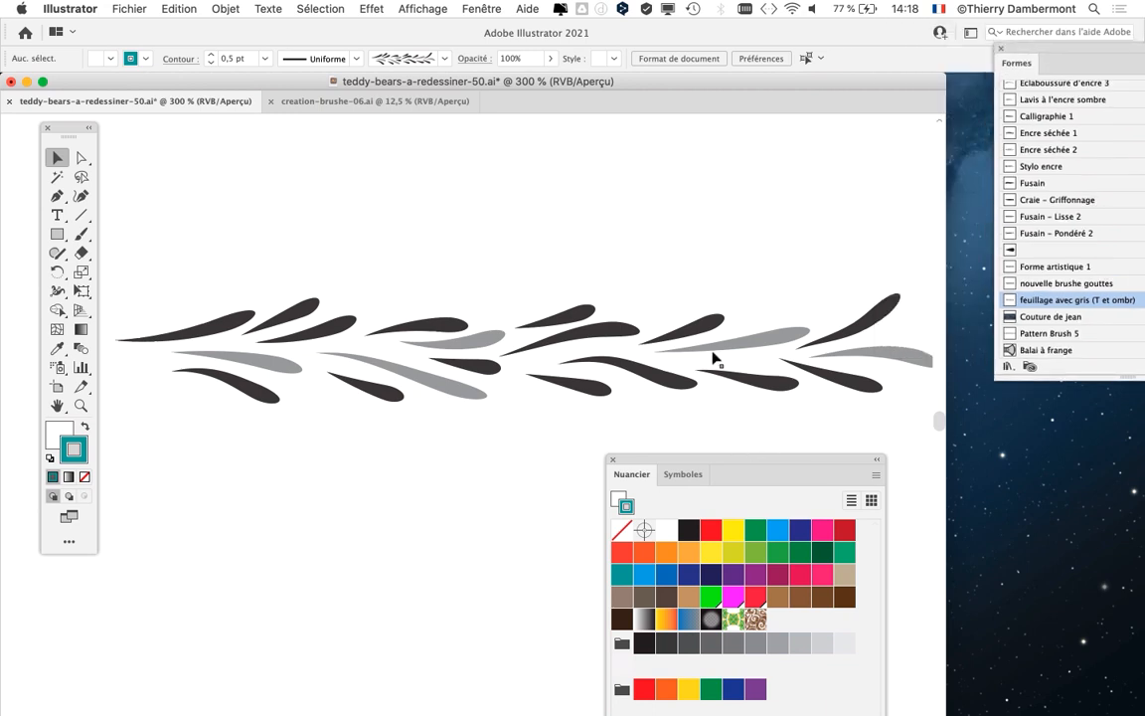
left_click_drag(633, 460, 932, 141)
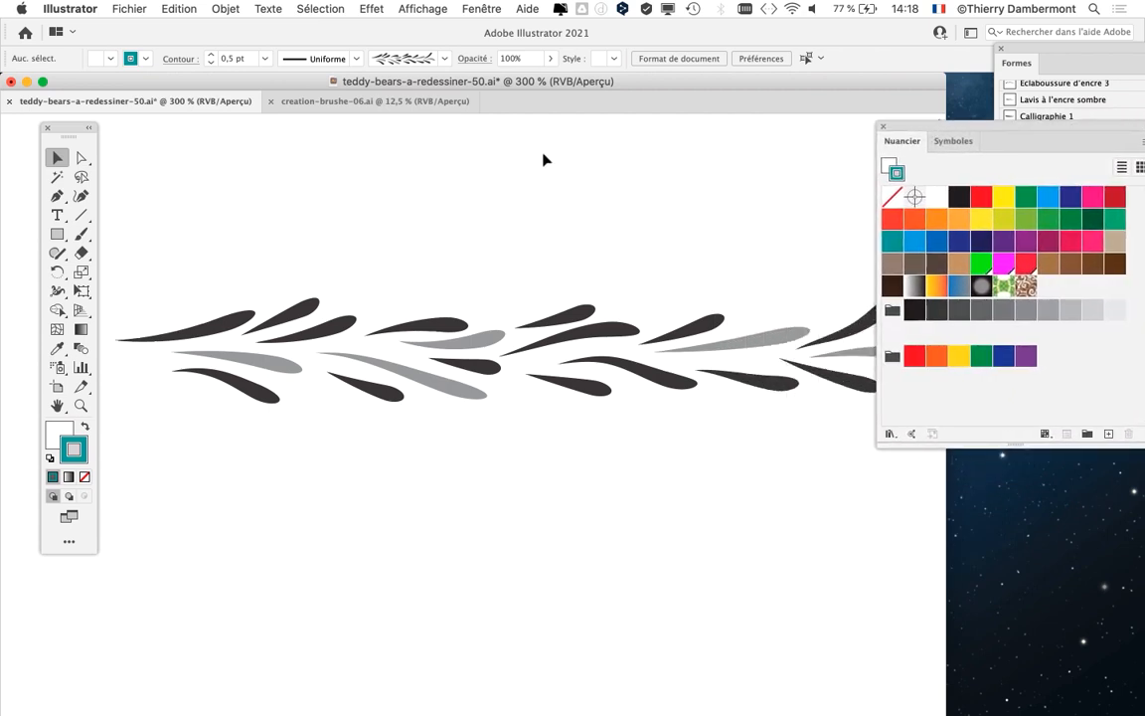
left_click_drag(87, 130, 93, 112)
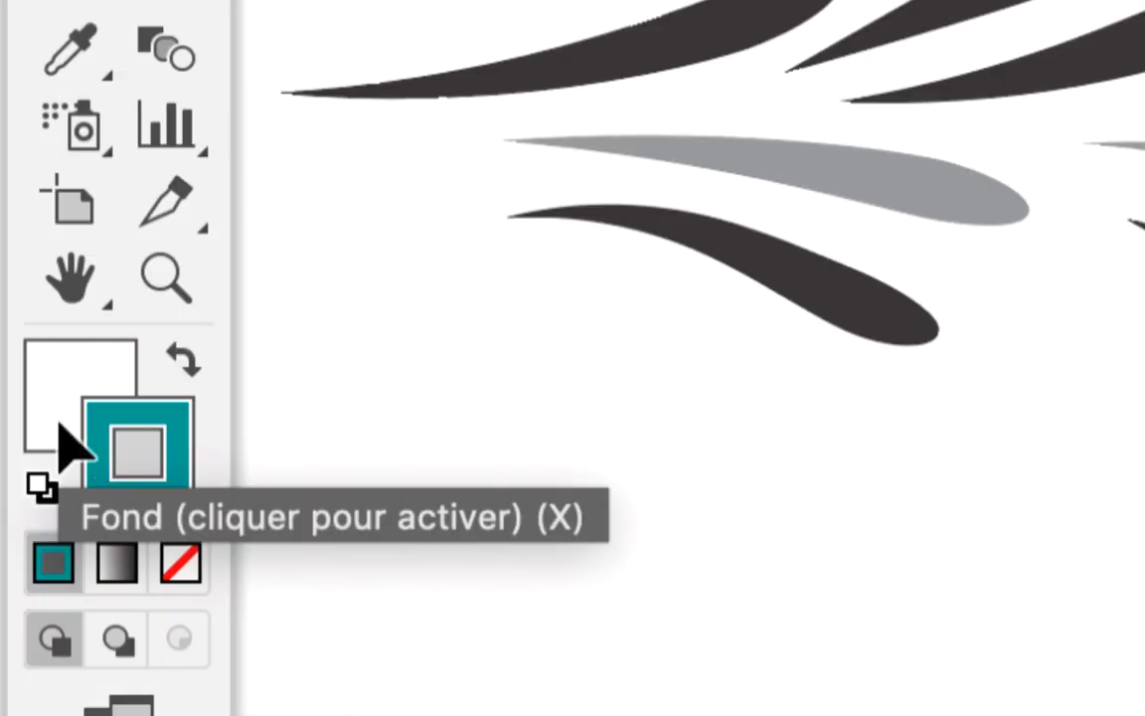
- Activate the fill and apply an orange swatch to the grey leaf near the branch's end and a blue one to a dark middle leaf
left_click(62, 443)
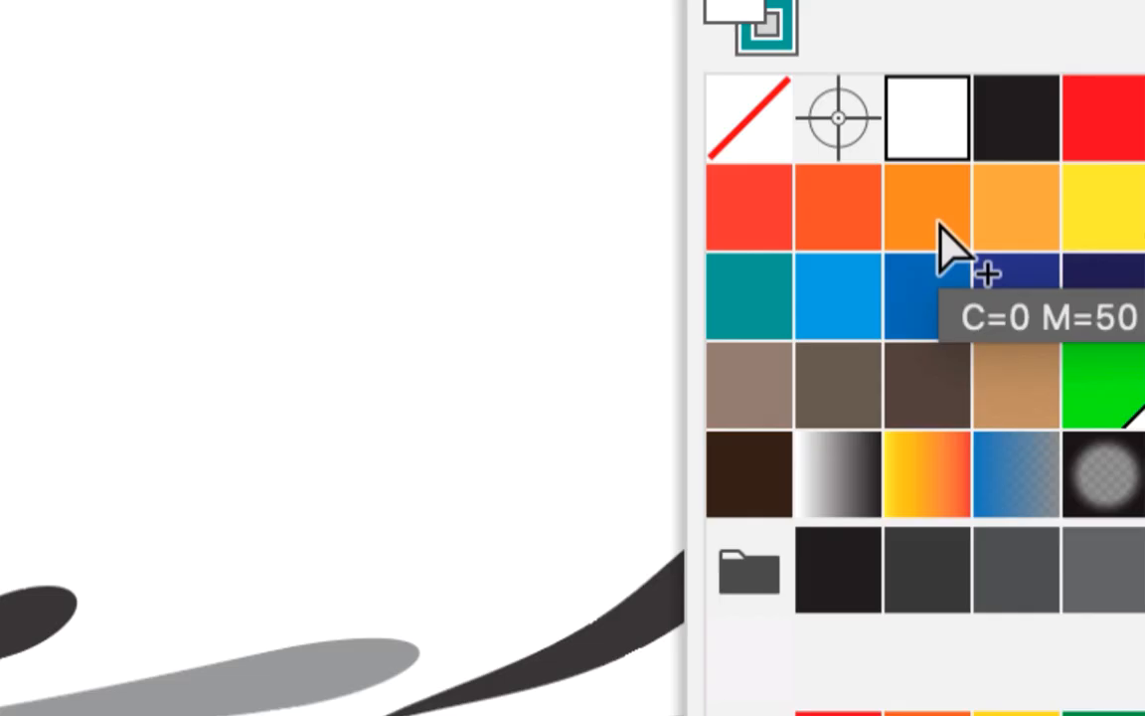
left_click_drag(938, 239, 805, 314)
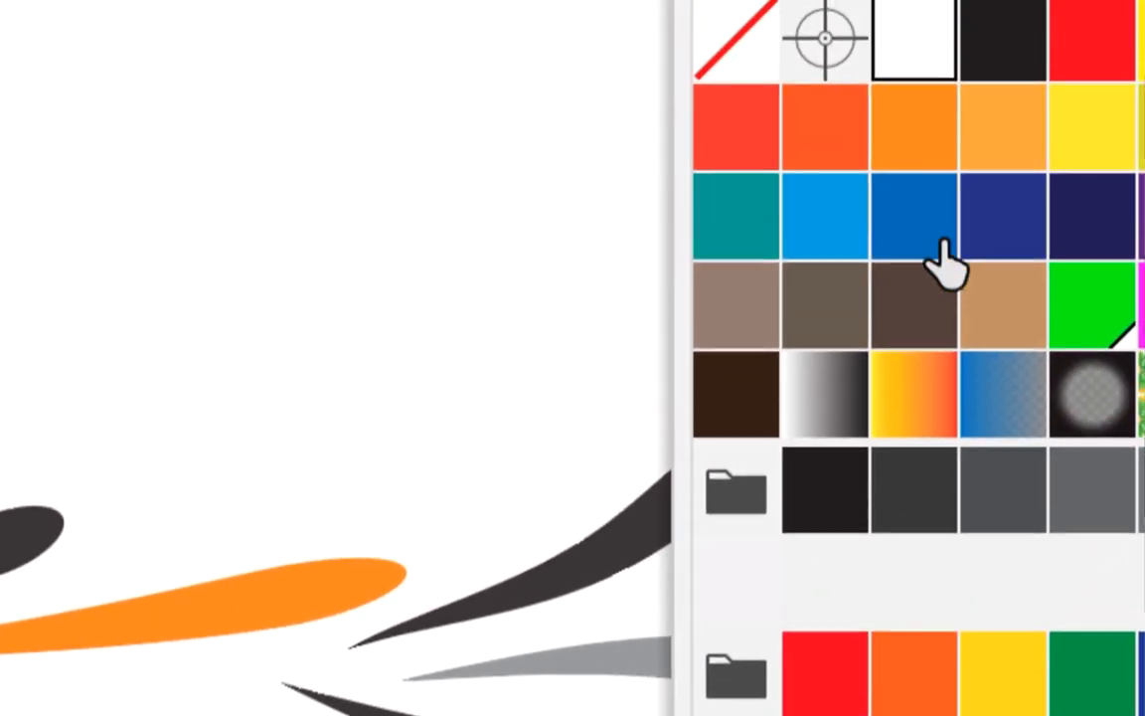
left_click_drag(993, 112, 649, 304)
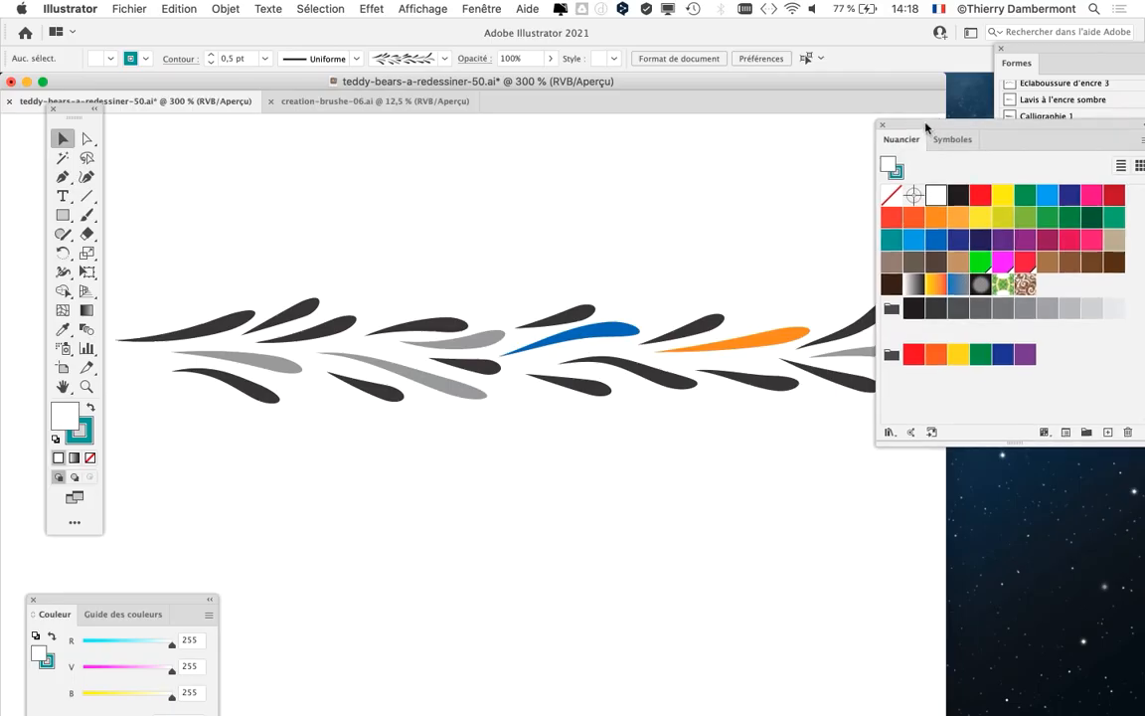
- Bring the Nuancier closer, check how the short dark leaf below the blue one selects, and apply a purple swatch to it
left_click_drag(926, 128, 886, 62)
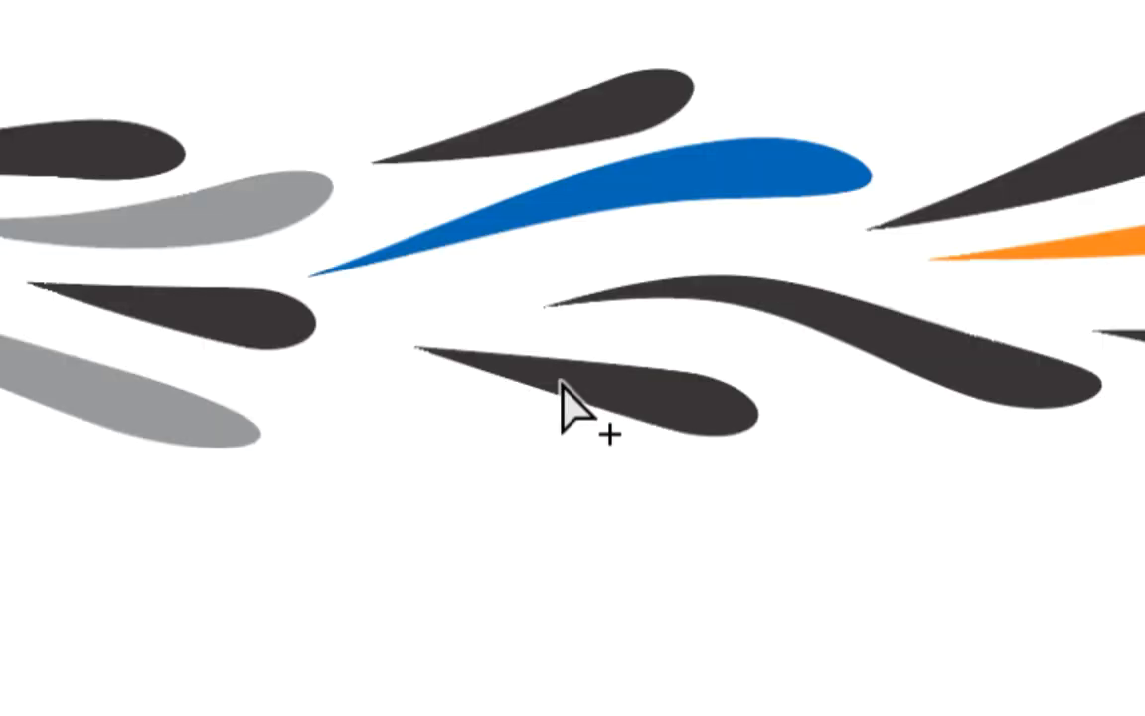
left_click(561, 383)
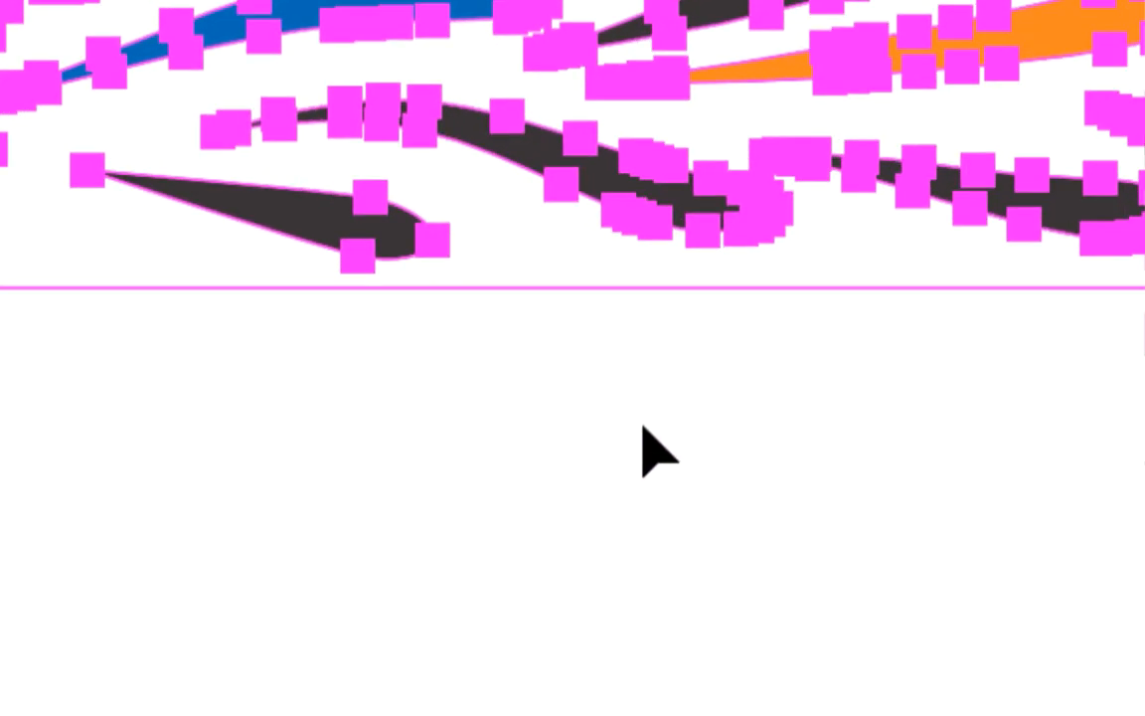
left_click(644, 452)
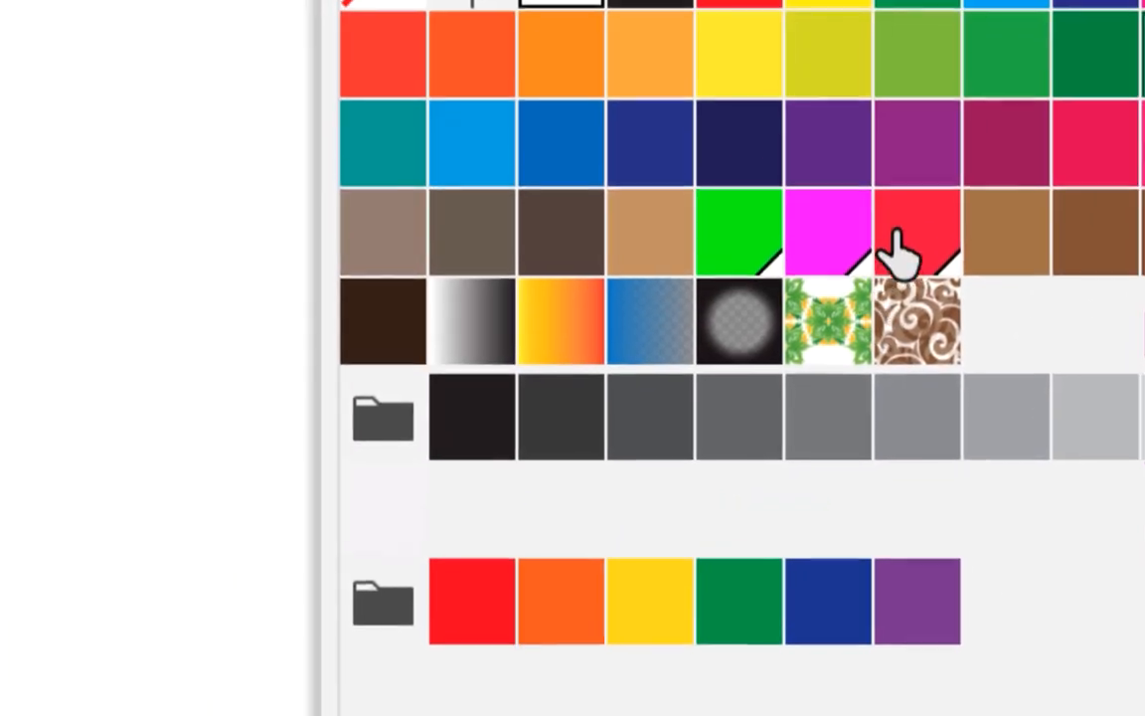
mouse_move(926, 154)
left_mouse_down()
mouse_move(599, 340)
mouse_move(571, 413)
left_mouse_up()
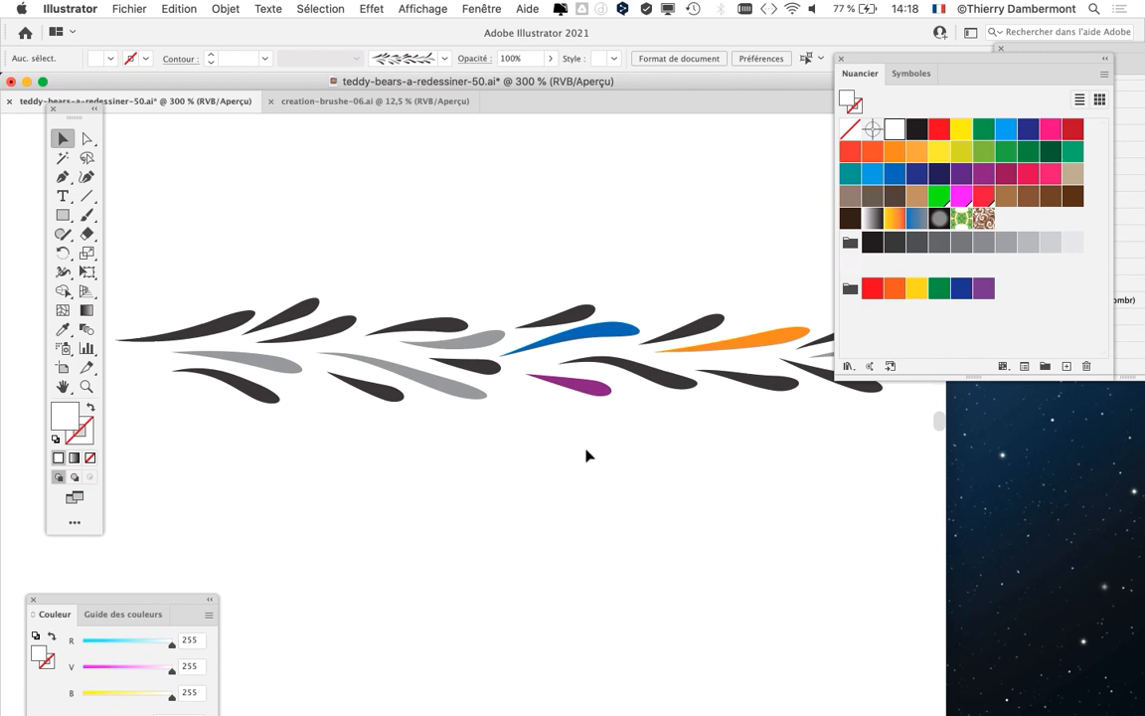
left_click_drag(586, 455, 488, 406)
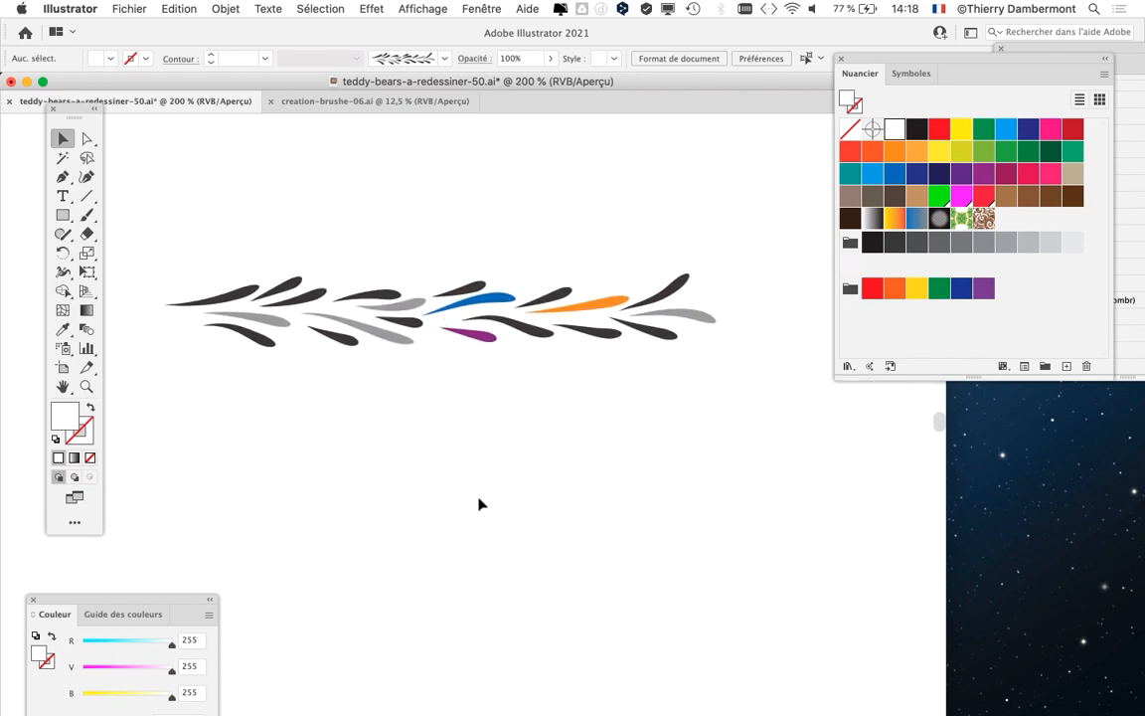
- Open the Calques panel and position it and the Nuancier clear of the leaf artwork
left_click_drag(975, 54, 854, 445)
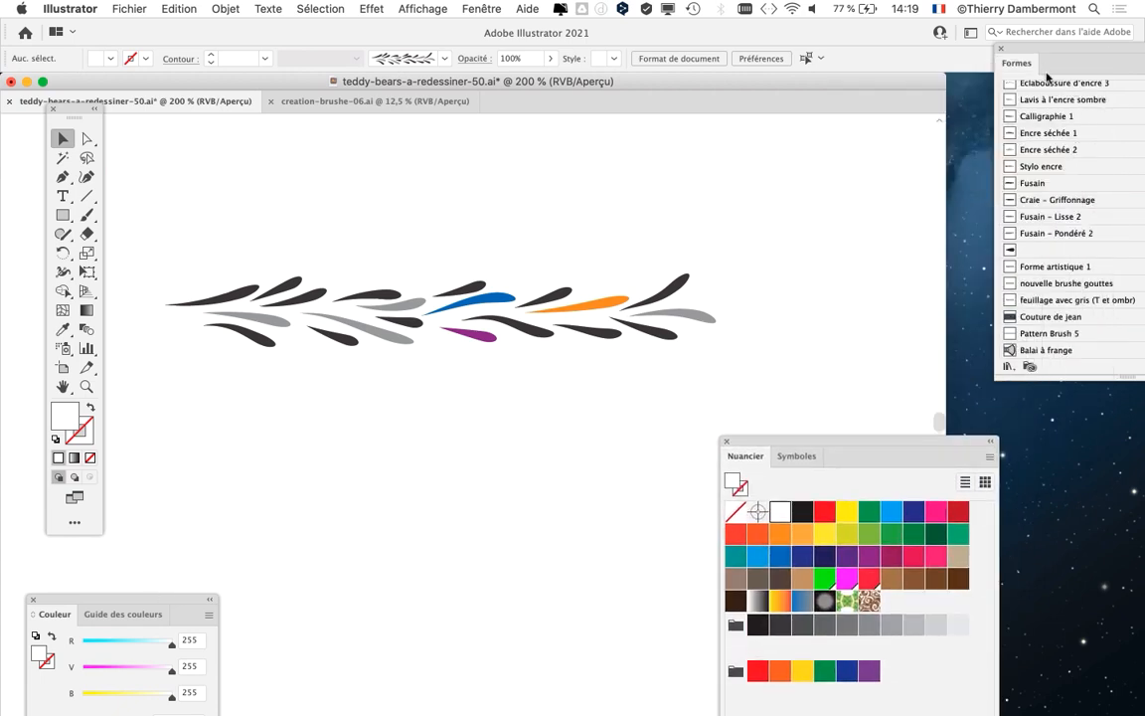
left_click_drag(795, 443, 811, 443)
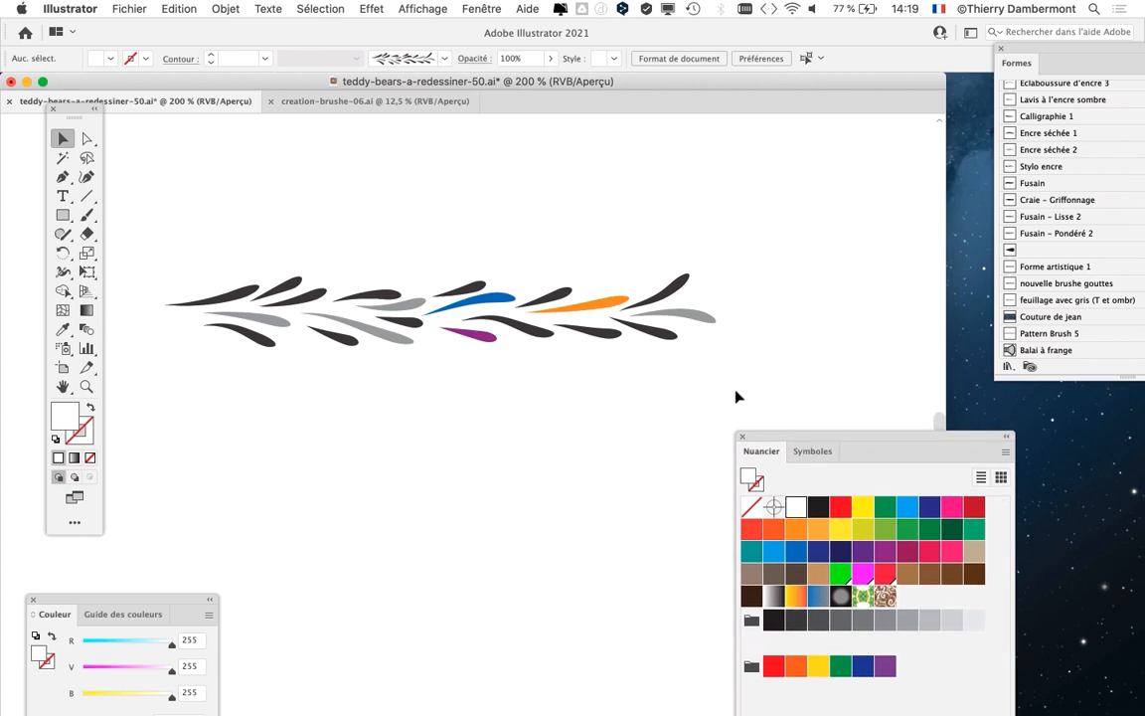
left_click(483, 8)
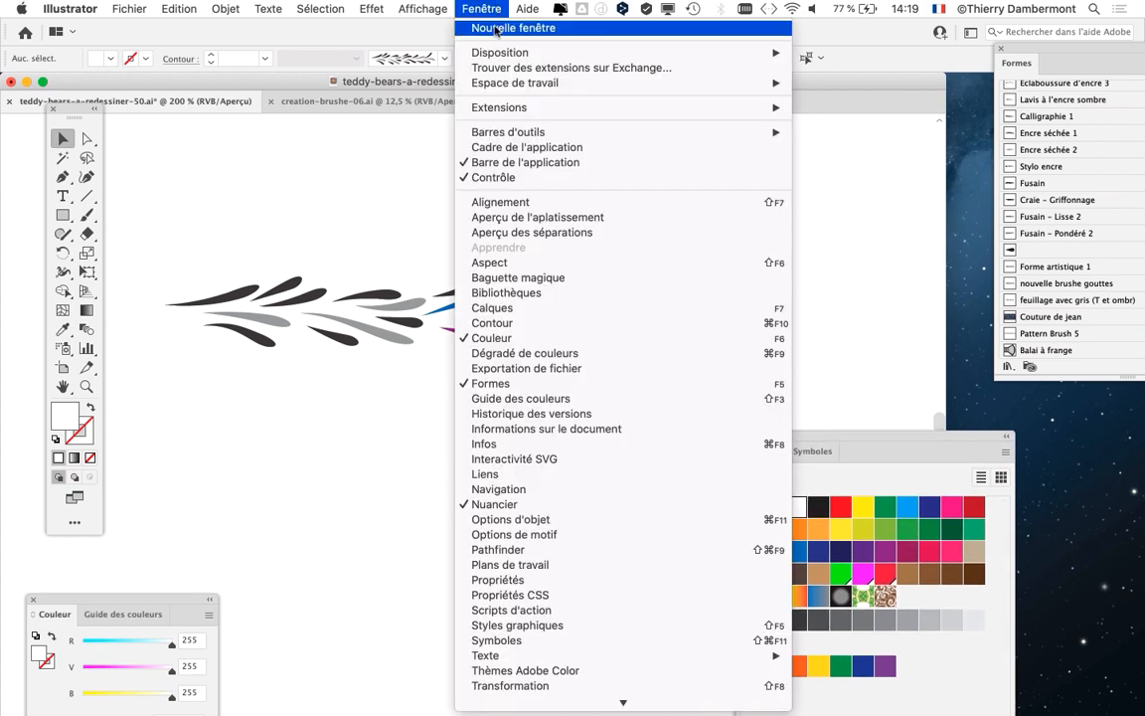
left_click(541, 311)
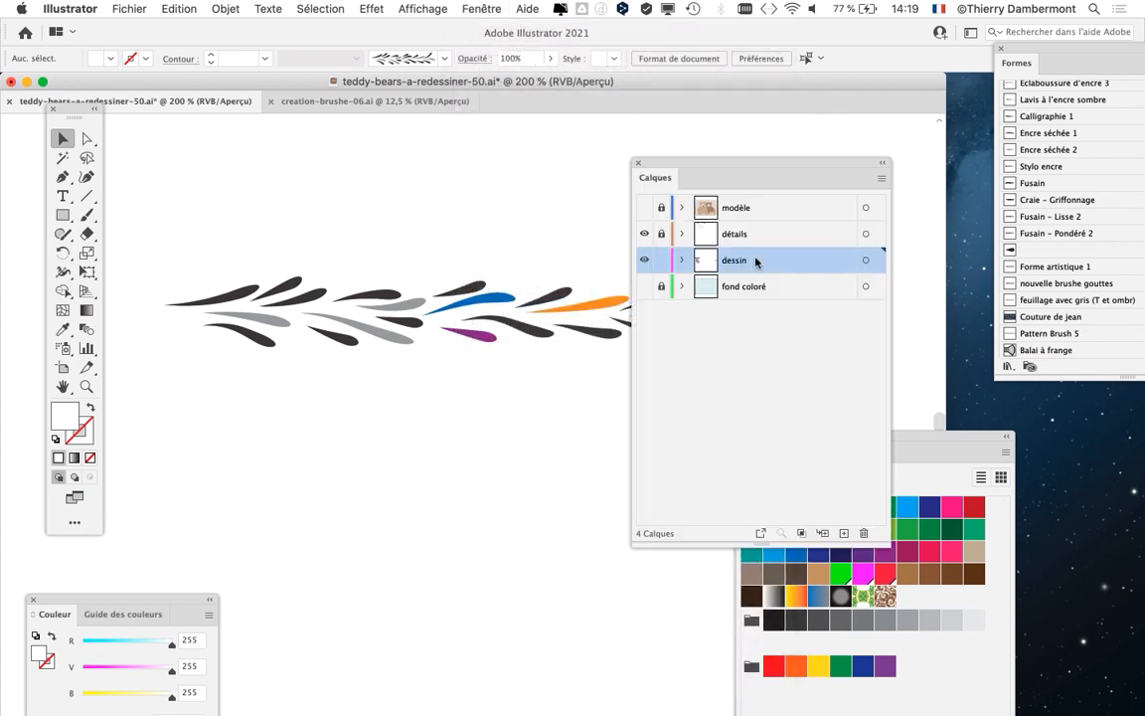
left_click_drag(723, 171, 833, 121)
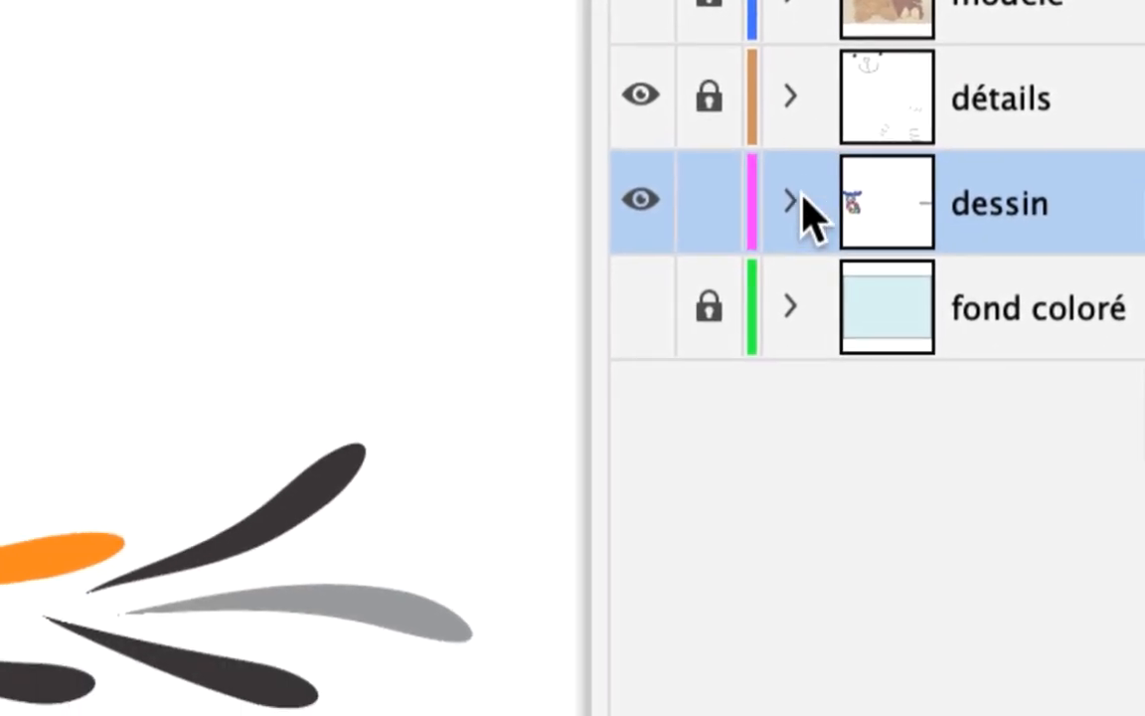
- Expand the dessin layer and select a leaf to check how the artwork is grouped, and deselect it
left_click(724, 418)
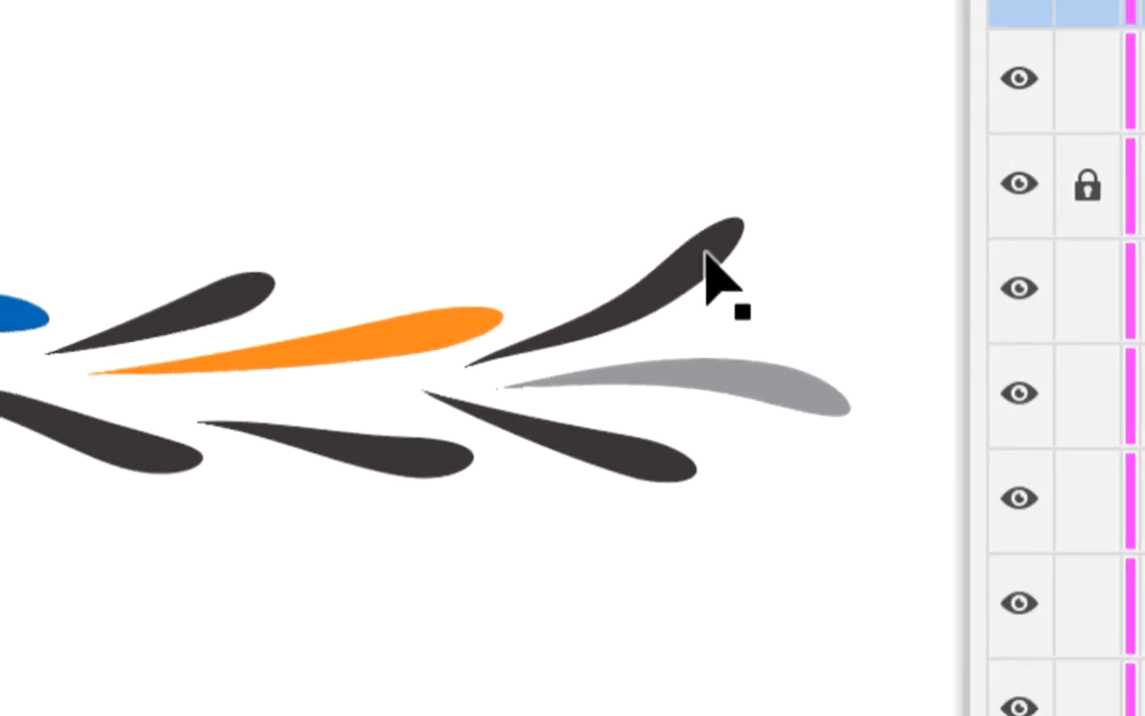
left_click(705, 258)
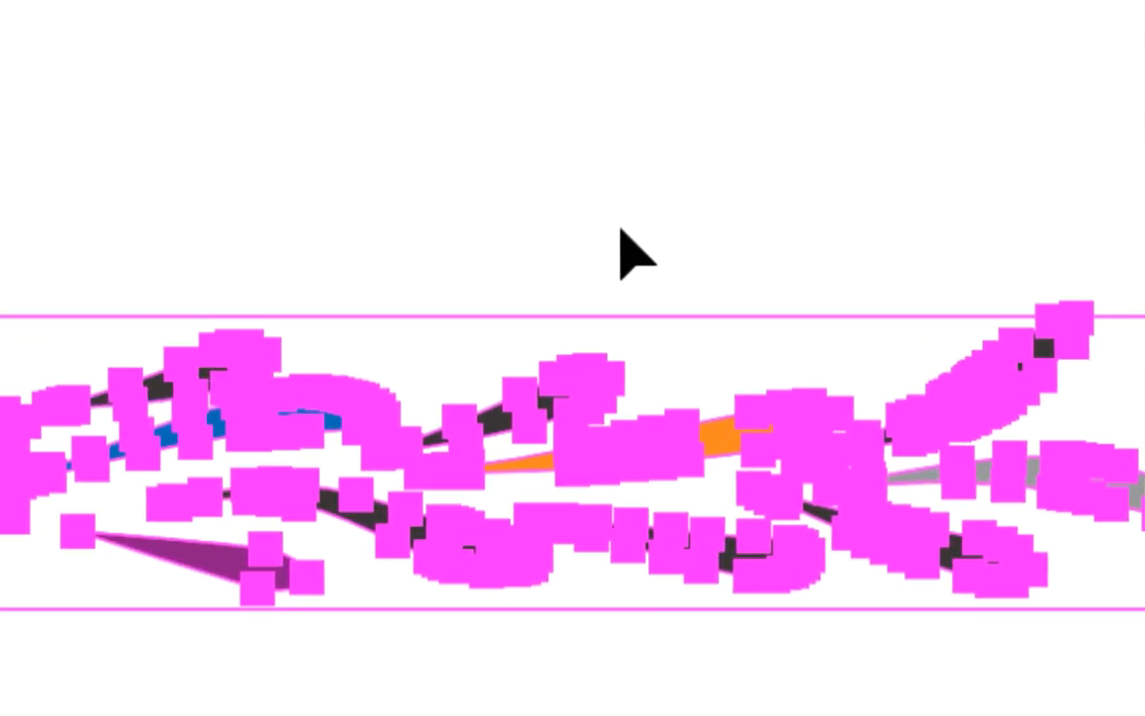
left_click(630, 250)
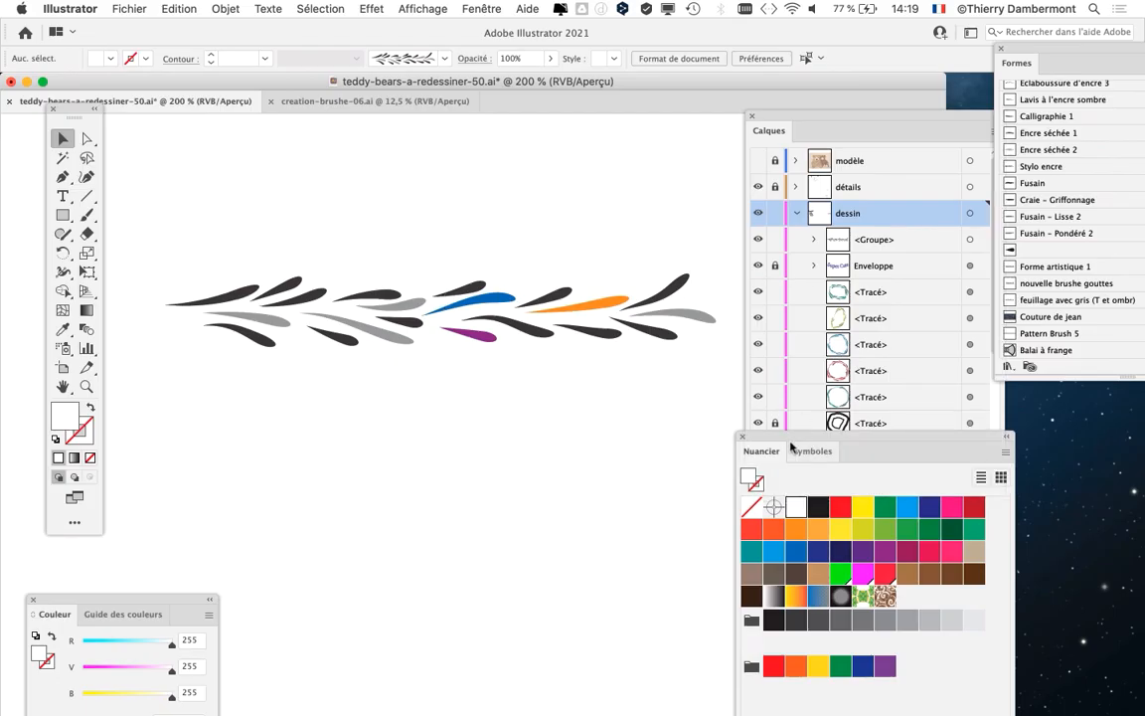
- Reposition the Nuancier beside the artwork and apply the teal swatch to the long grey leaf under the branch's middle
left_click_drag(791, 450, 678, 159)
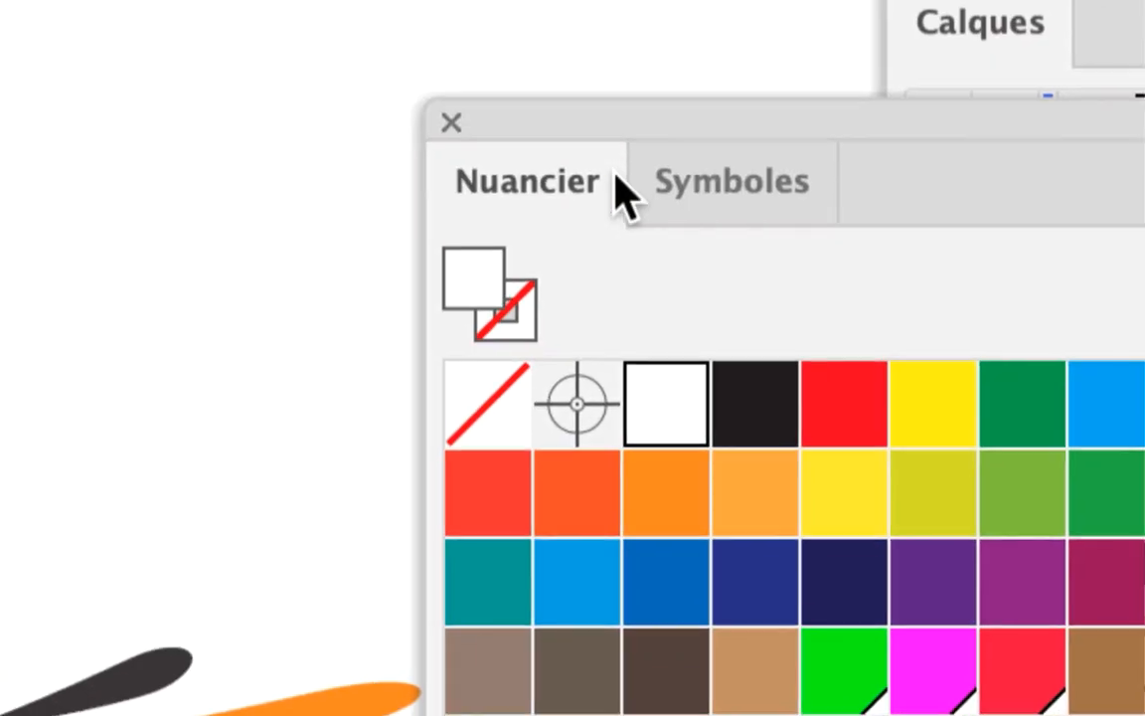
left_click_drag(608, 161, 610, 330)
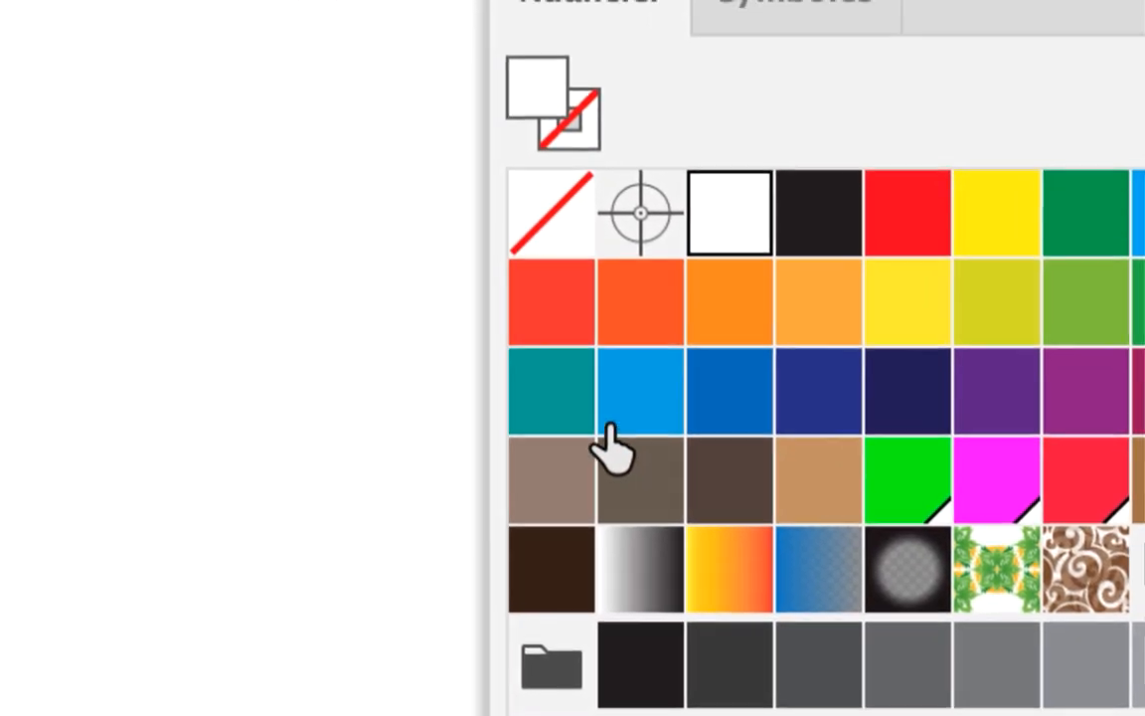
left_click_drag(599, 443, 364, 302)
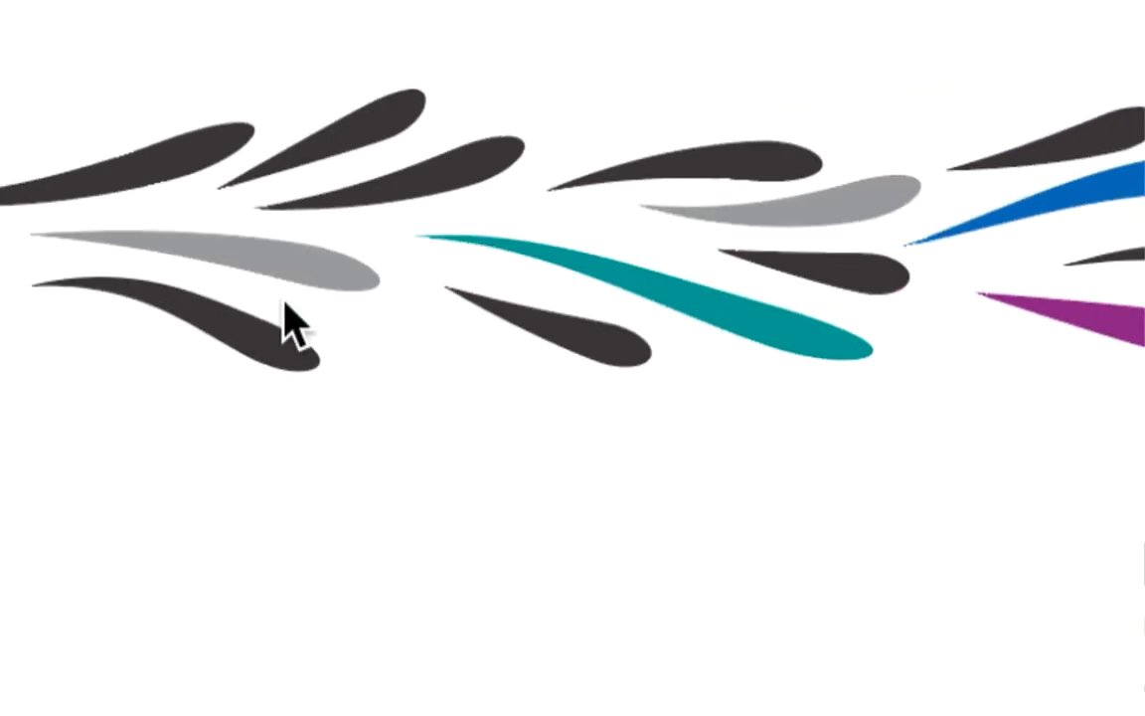
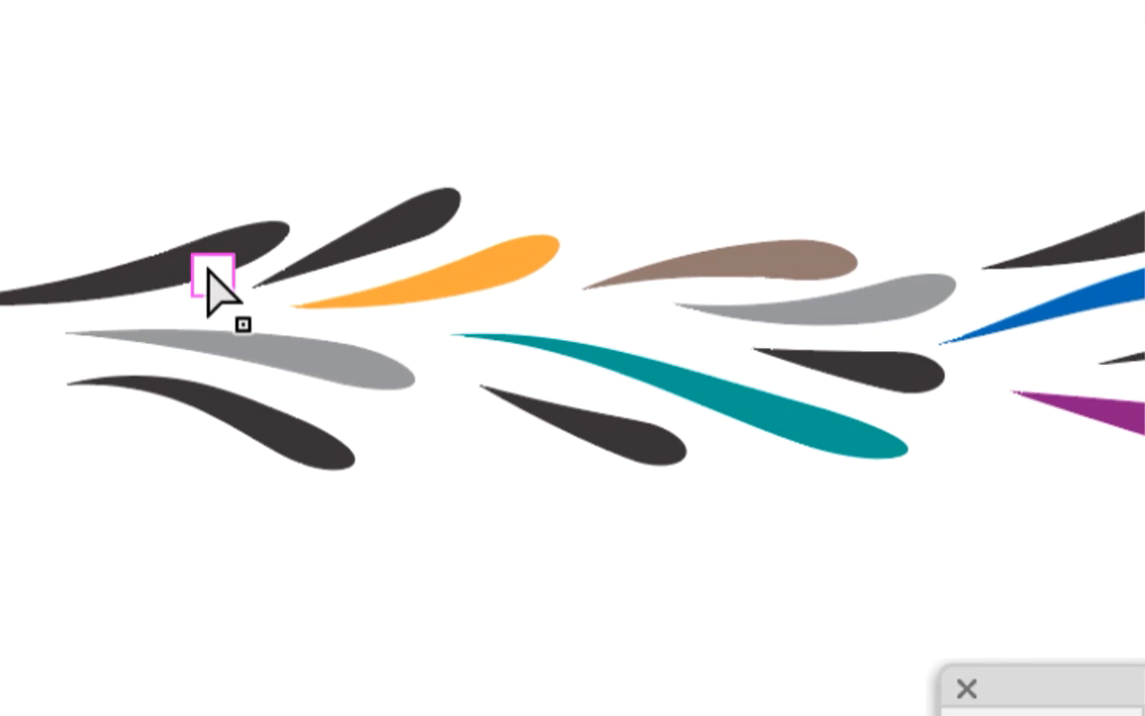
- Select the path of the first dark leaf with Direct Selection and switch to the Sélection directe progressive tool
left_click(224, 264)
scroll(152, 276, "up", 2)
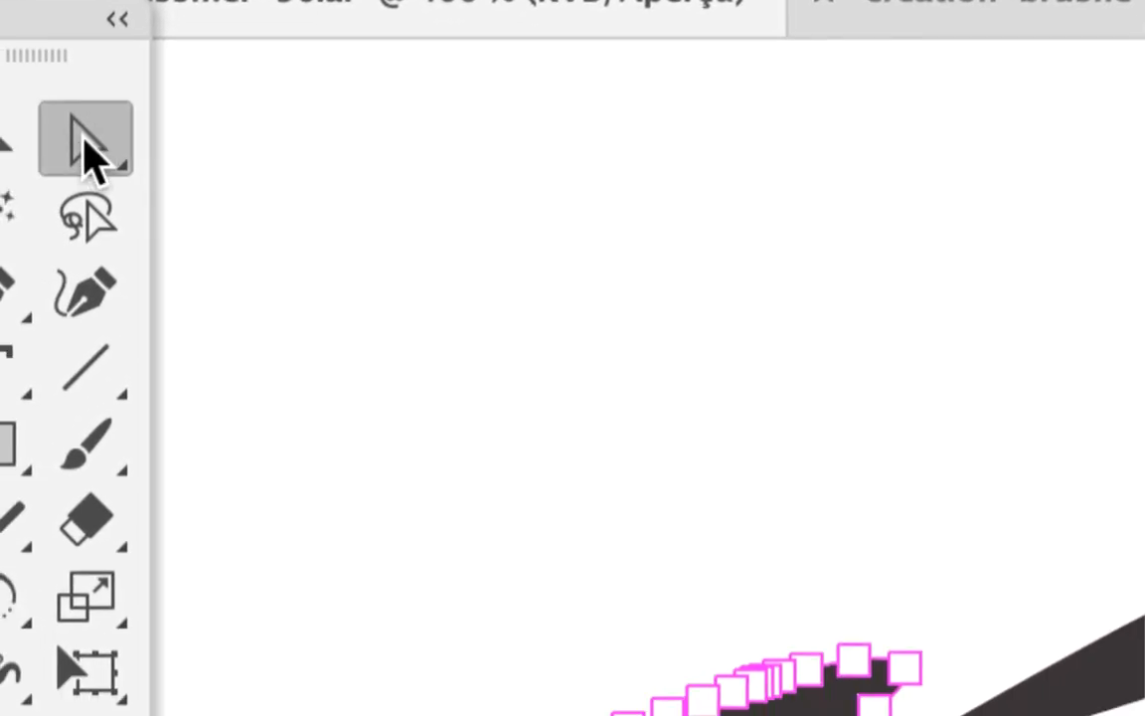
left_click(86, 149)
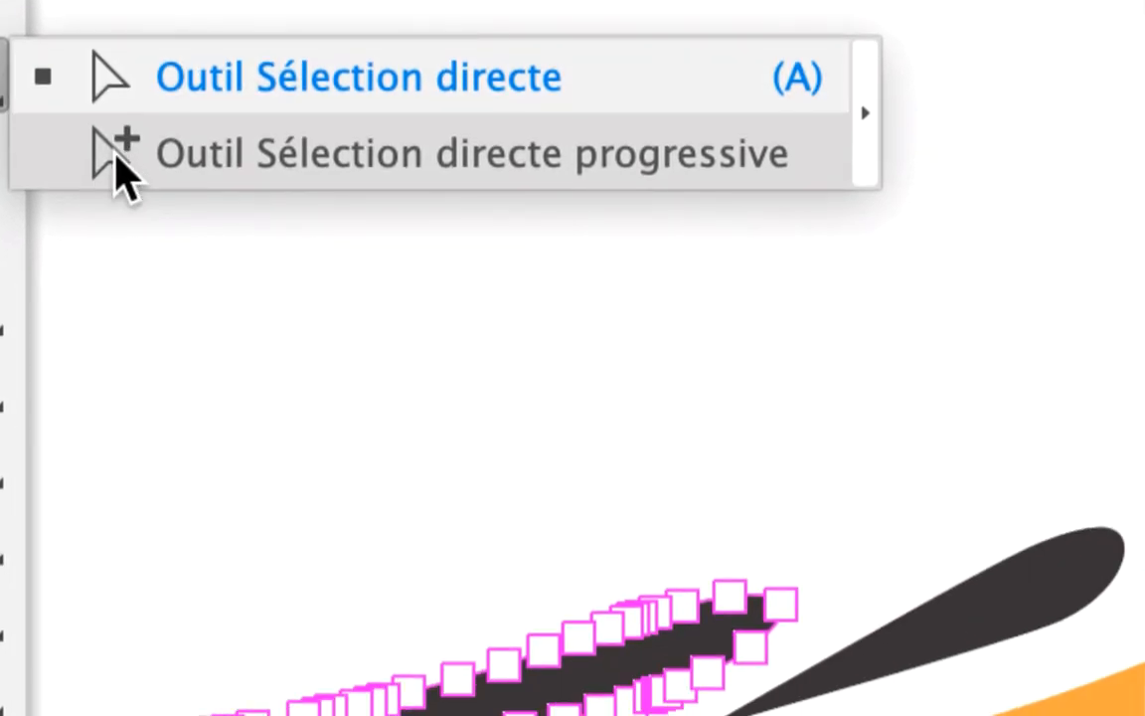
left_click(122, 176)
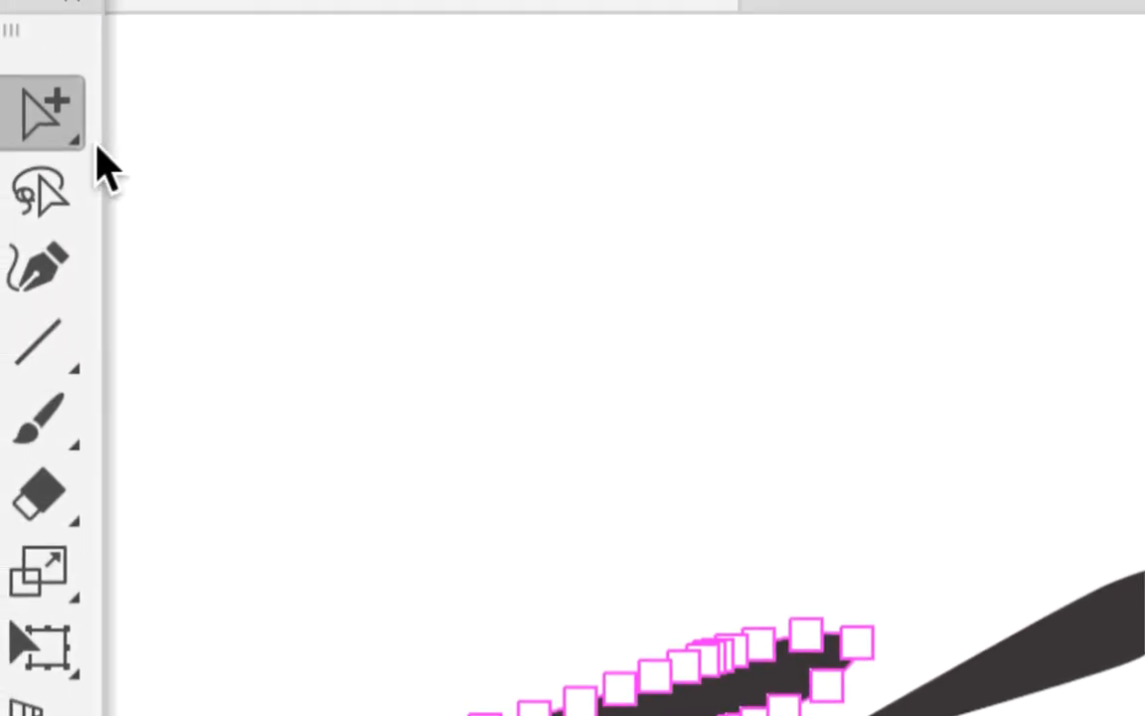
- With the Sélection directe progressive tool, select single leaves of the branch in turn to check that each can be picked individually
left_click(90, 151)
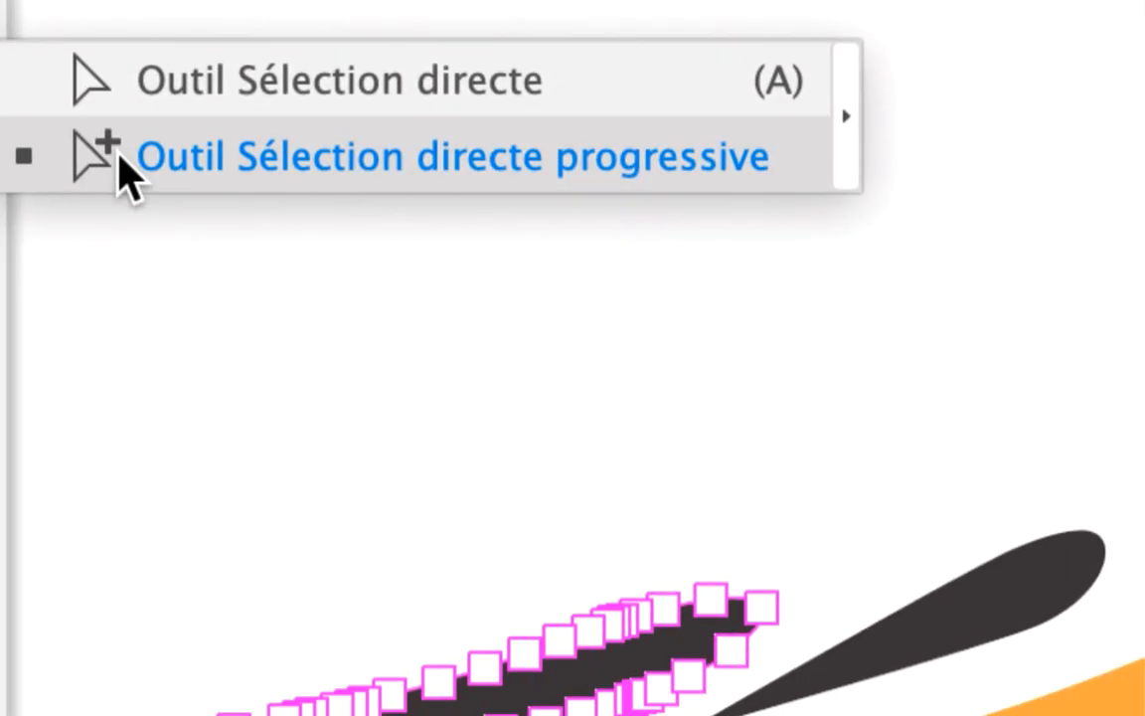
left_click(156, 209)
left_click(1072, 646)
left_click(331, 338)
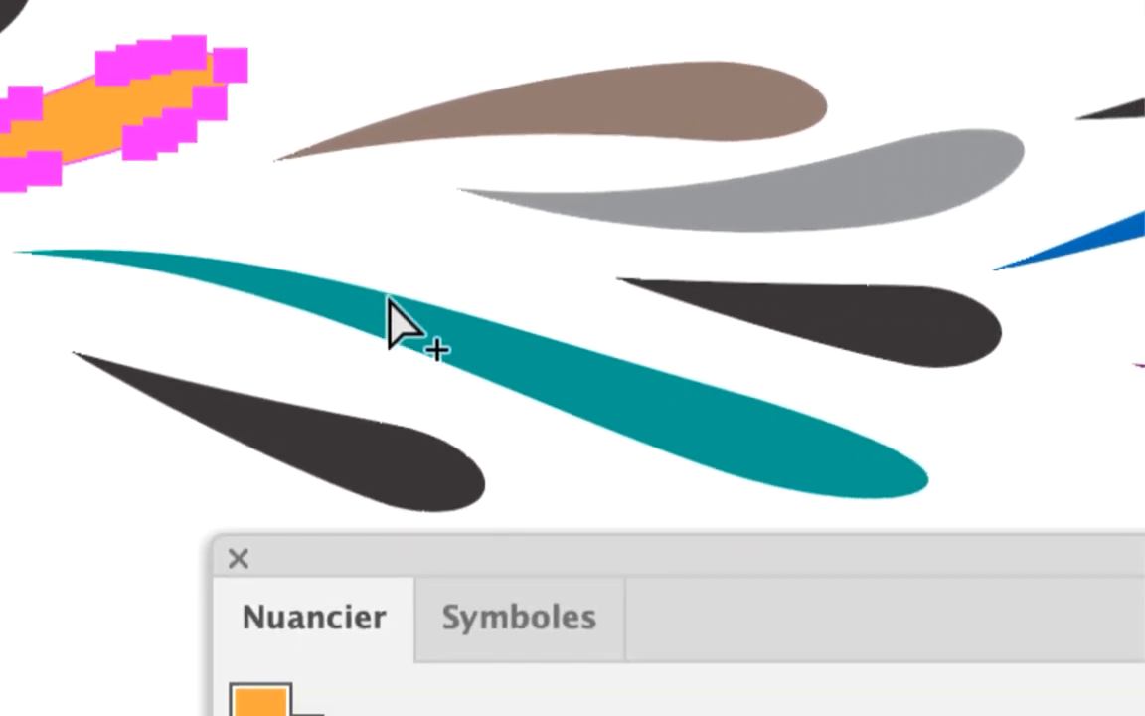
left_click(390, 303)
left_click(387, 459)
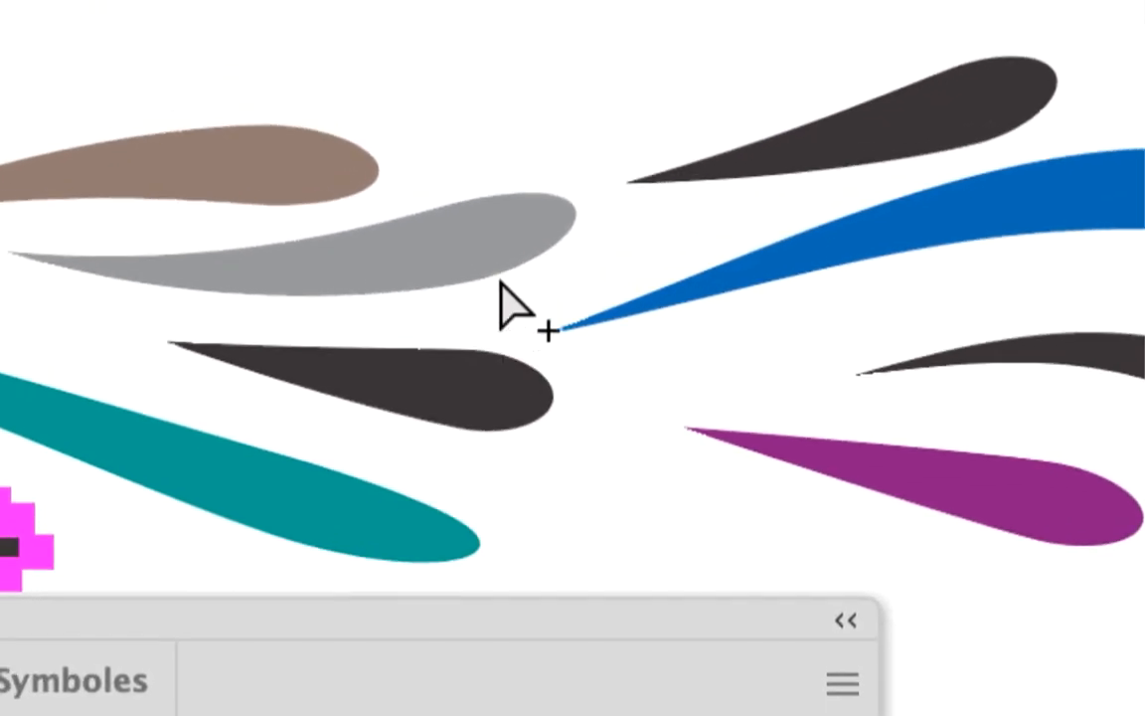
left_click(500, 278)
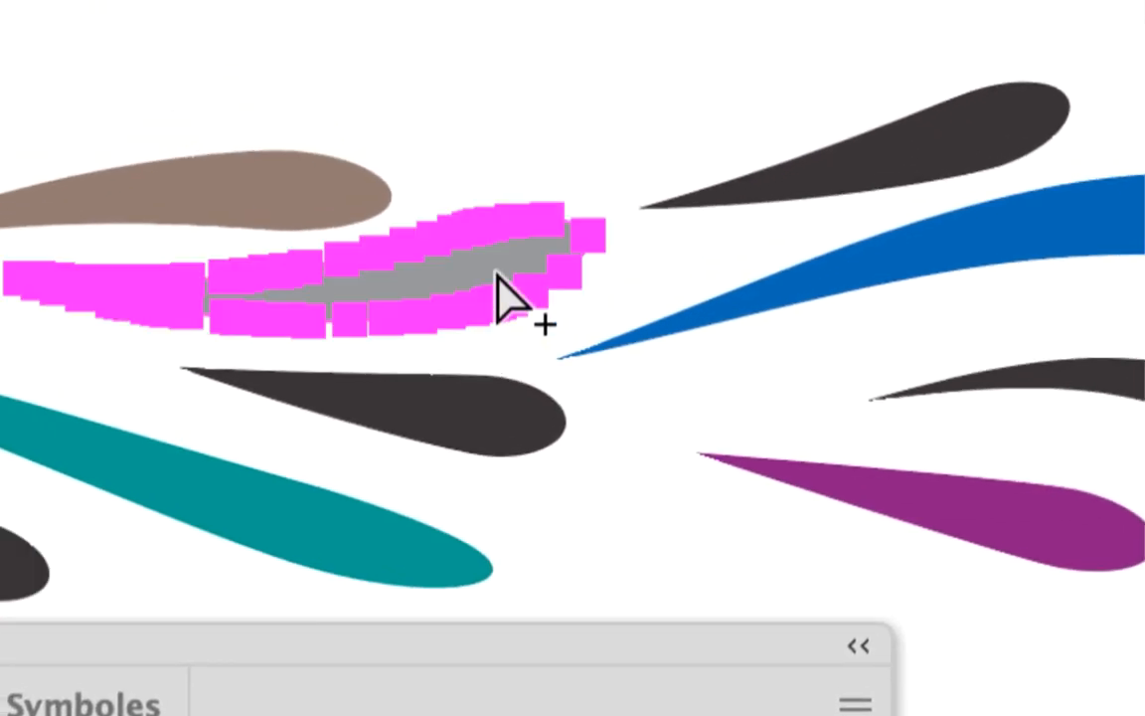
- Recolour the dark leaf above the blue leaf bright pink and the curved dark leaf beneath the blue leaf olive yellow
left_click(944, 129)
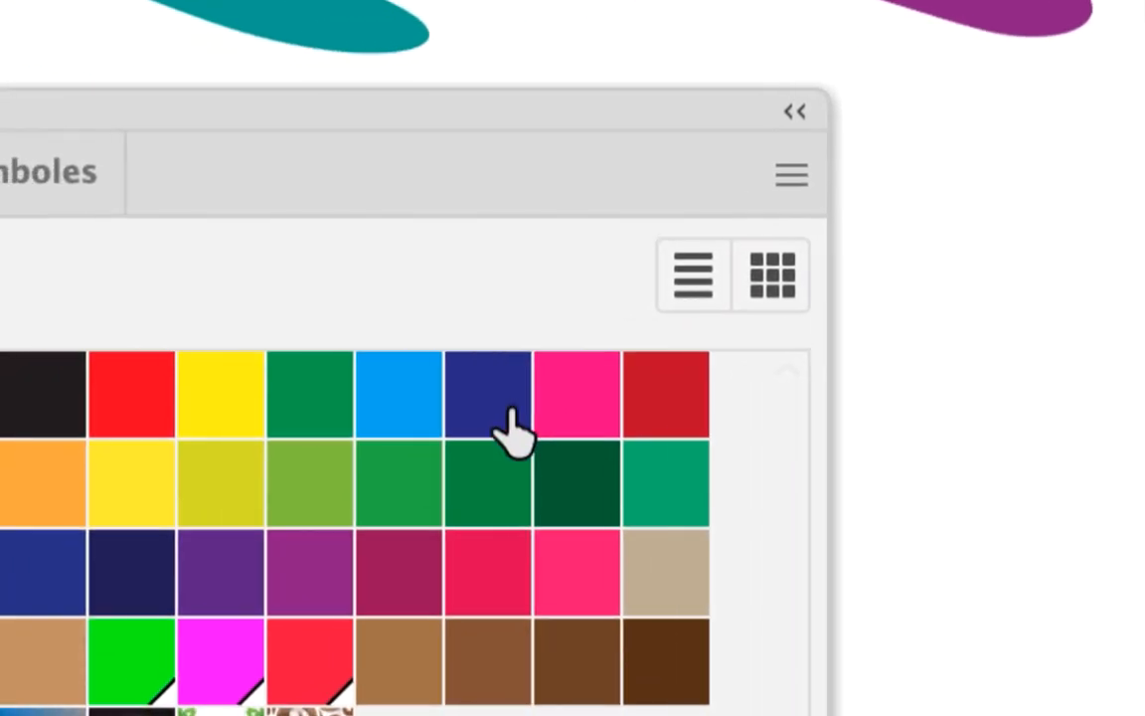
left_click(264, 642)
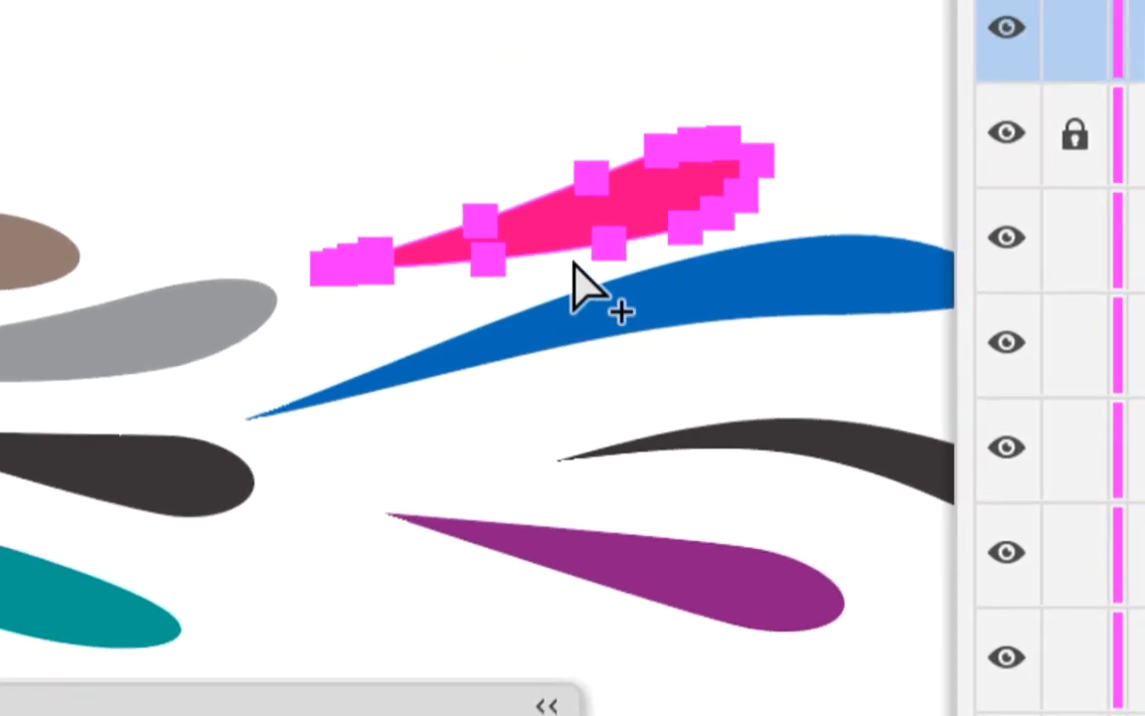
scroll(729, 281, "down", 5)
scroll(729, 281, "right", 6)
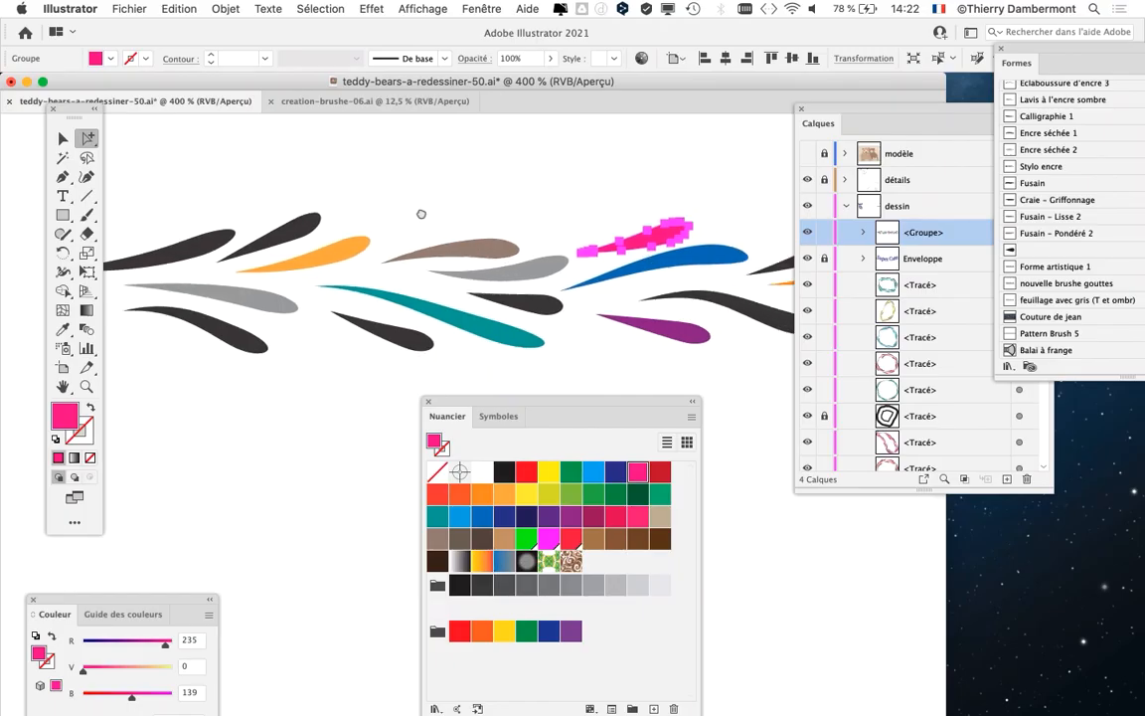
left_click(579, 204)
left_click(549, 492)
- Recolour the dark leaf below the orange leaf bright green and the grey leaf at the branch's tip magenta
left_click_drag(691, 408, 623, 300)
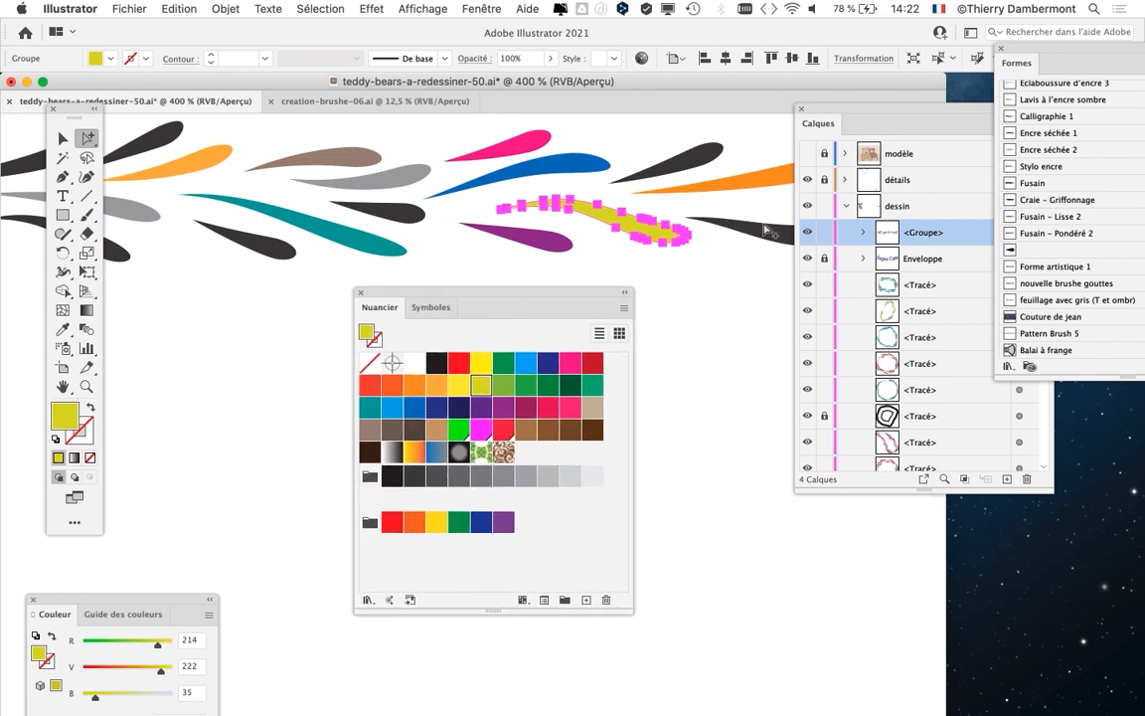
left_click(693, 217)
left_click(463, 432)
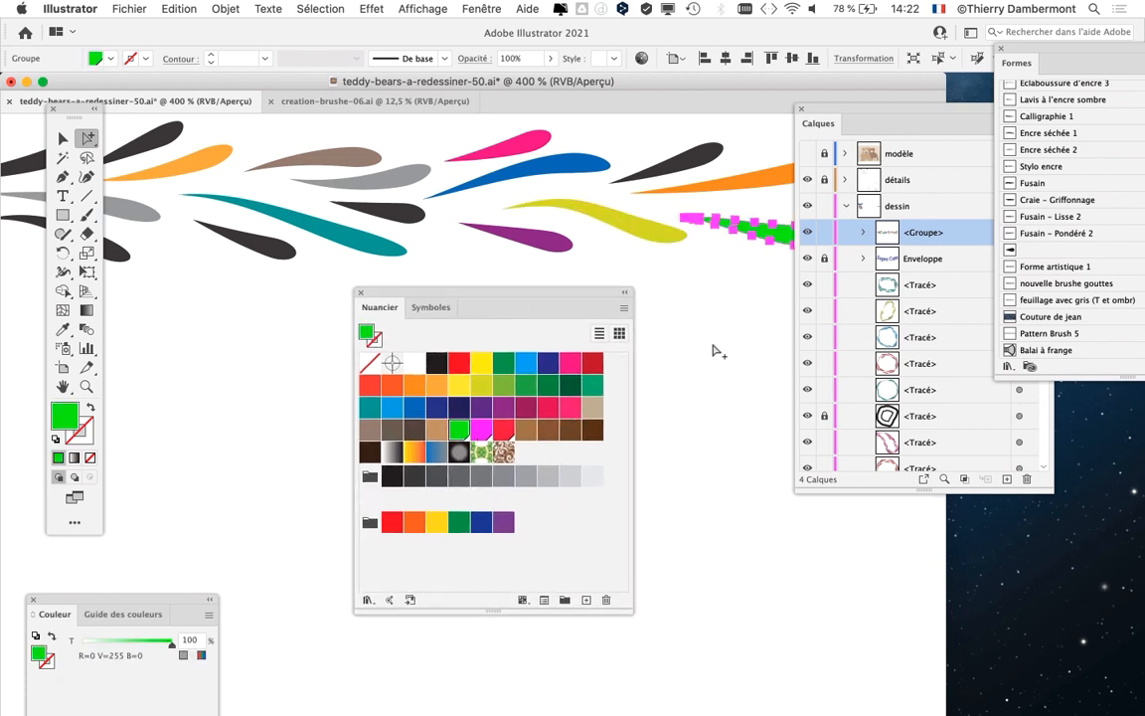
scroll(646, 332, "right", 5)
left_click(664, 212)
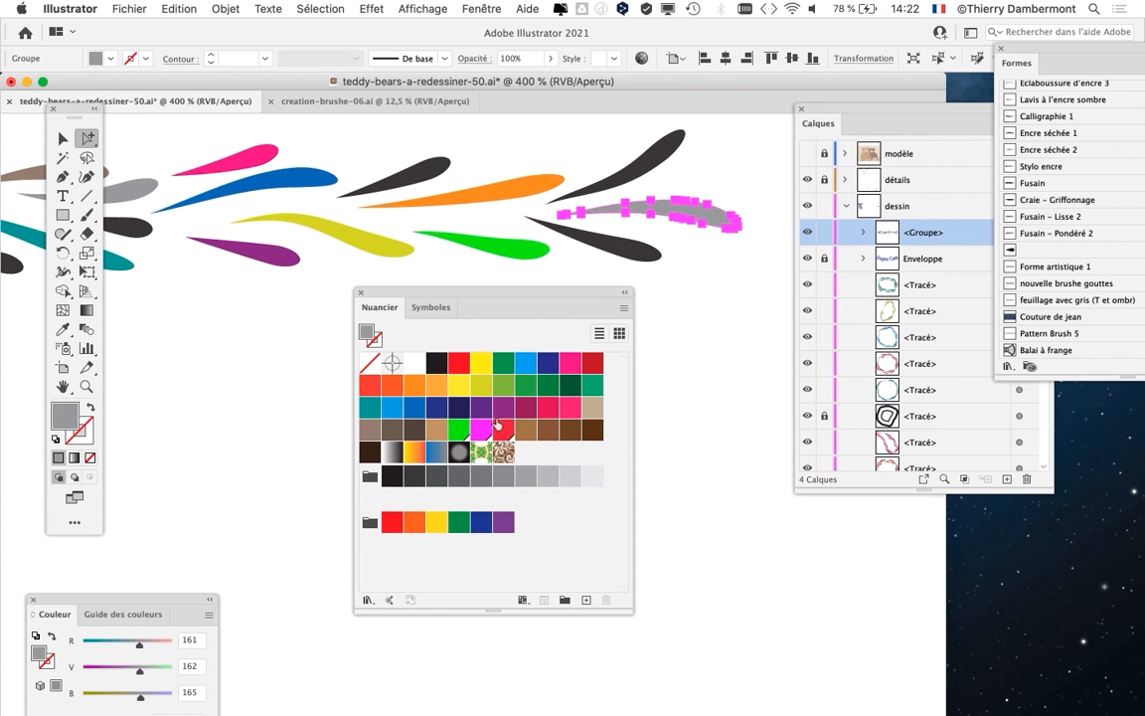
left_click(480, 429)
- Recolour the dark leaf above the magenta tip leaf red and the dark leaf beneath it light brown
left_click(617, 154)
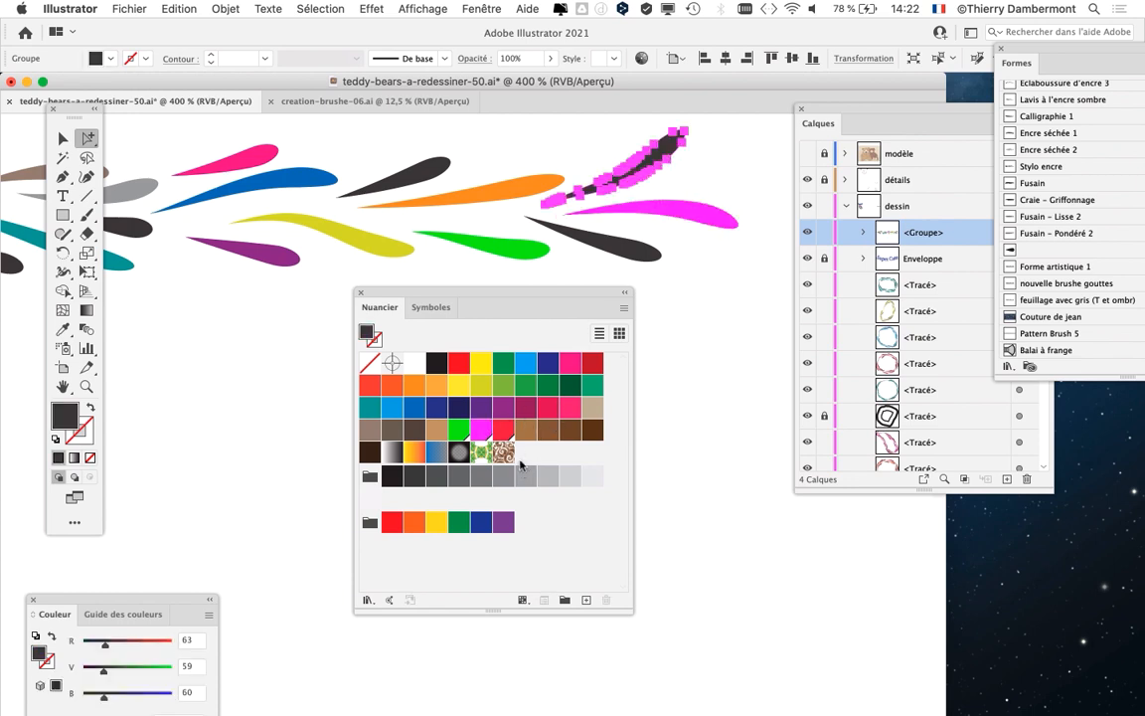
left_click(503, 429)
left_click(634, 248)
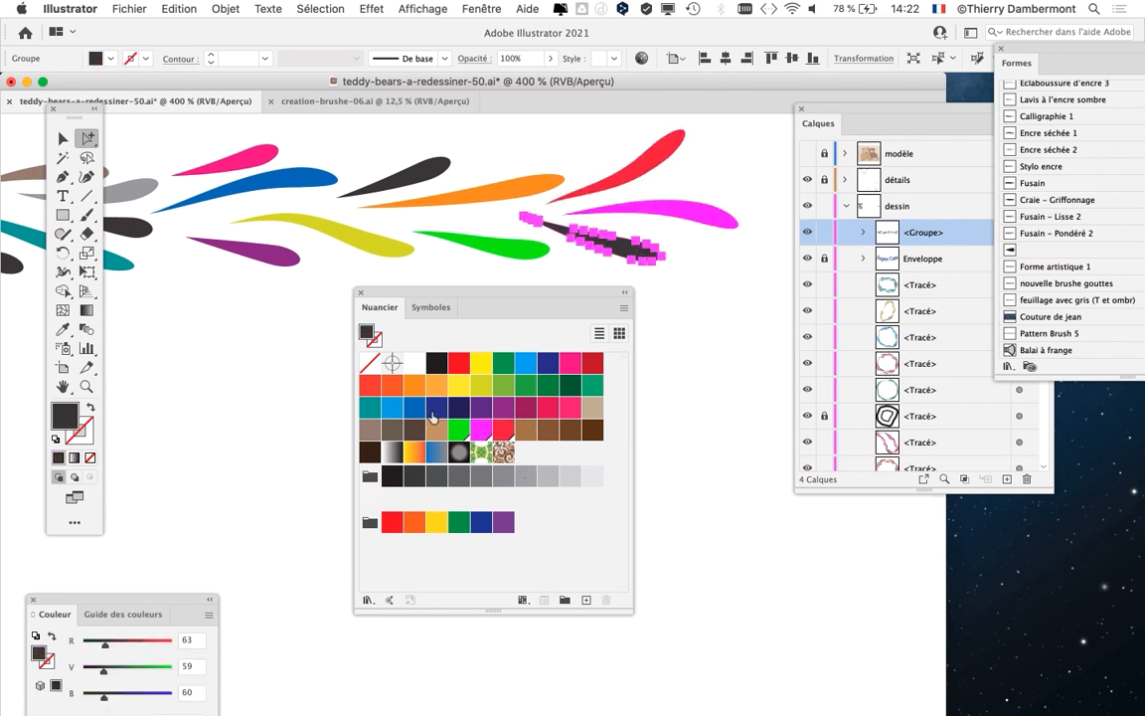
left_click(437, 430)
- Recolour the long dark leaf at the branch's start light brown and the lowest dark leaf beneath it dark blue
scroll(768, 195, "right", 5)
scroll(768, 195, "left", 2)
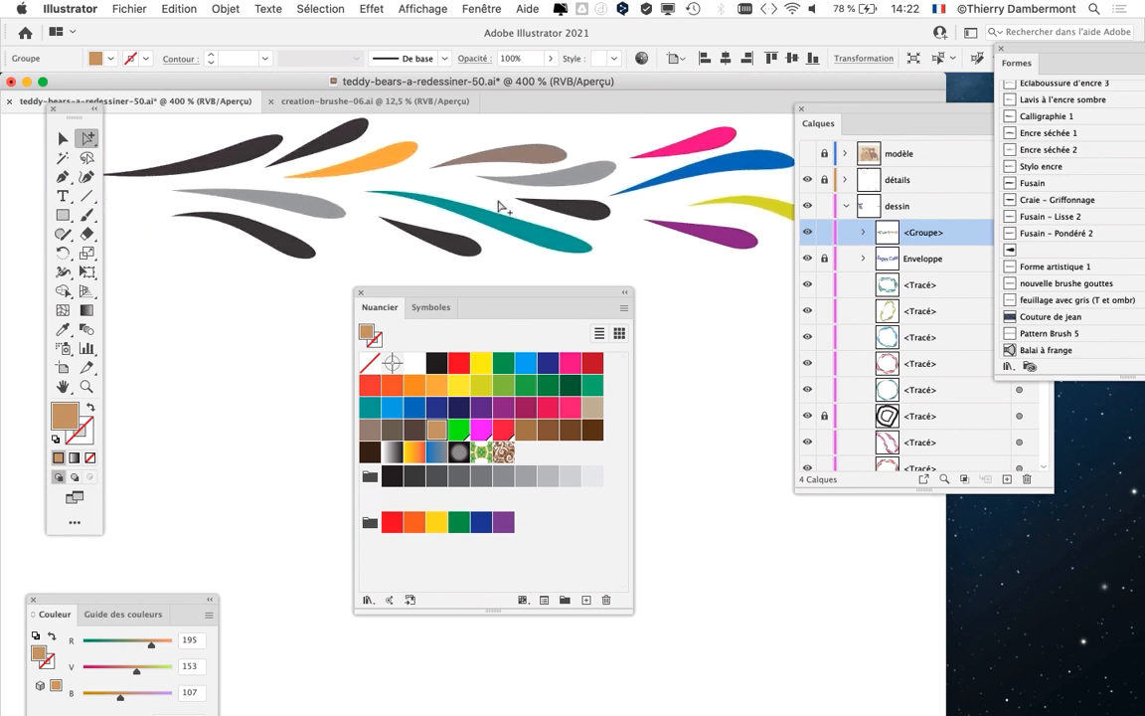
left_click(225, 157)
left_click(441, 435)
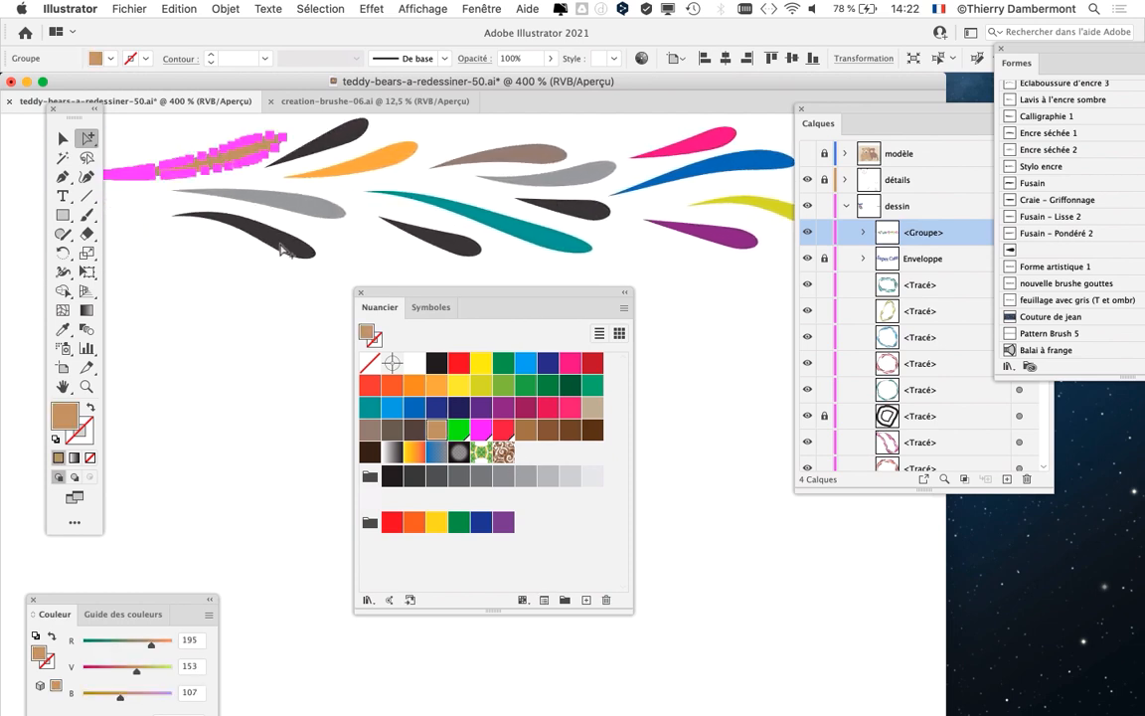
left_click(288, 244)
left_click(547, 364)
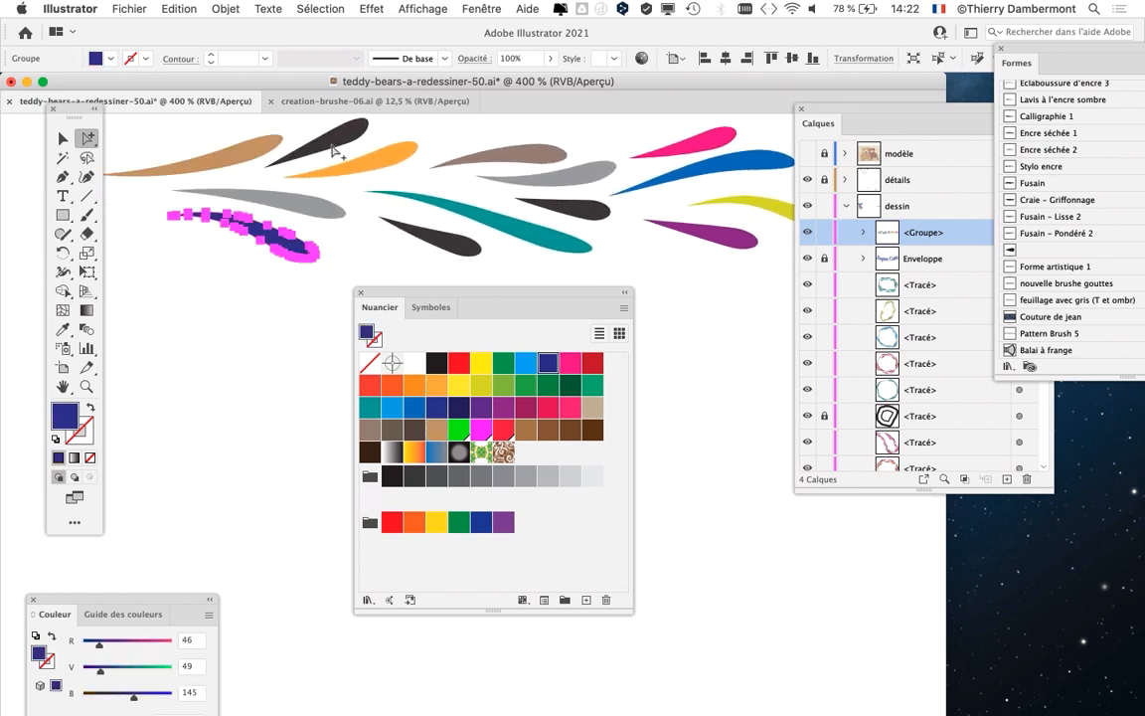
- Apply the light blue swatch to the dark leaf above the orange-yellow one and the dark leaf under the teal one, and deselect
left_click(330, 142)
left_click(529, 370)
left_click(288, 353)
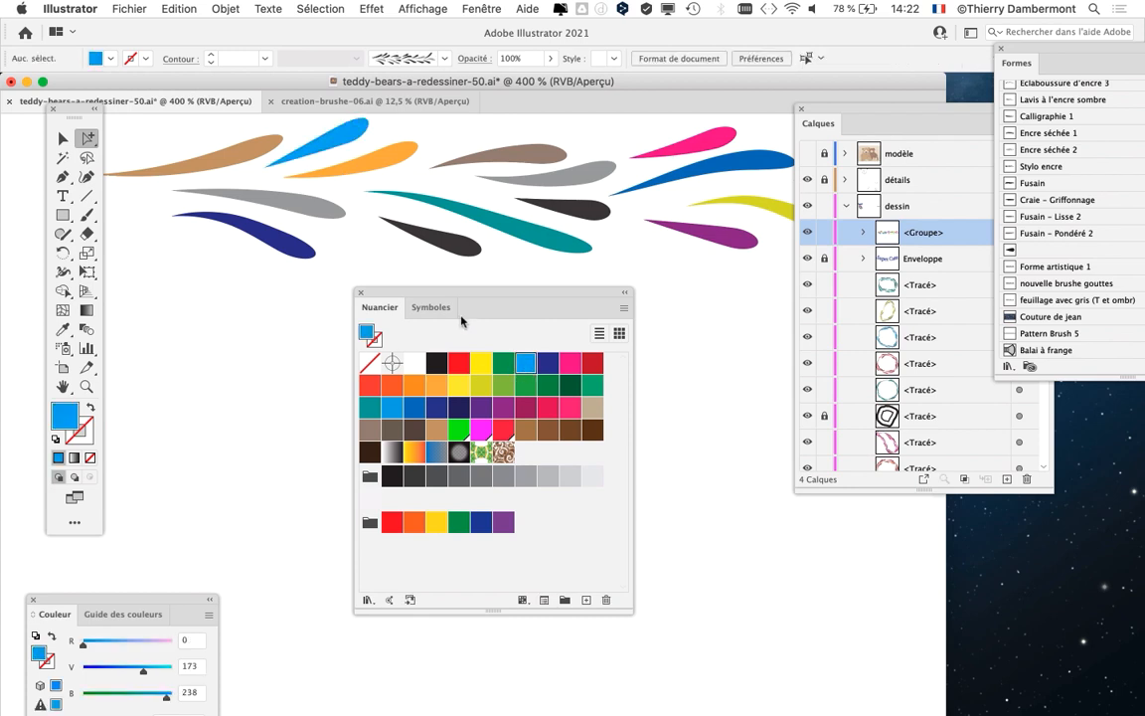
left_click(428, 237)
left_click(525, 362)
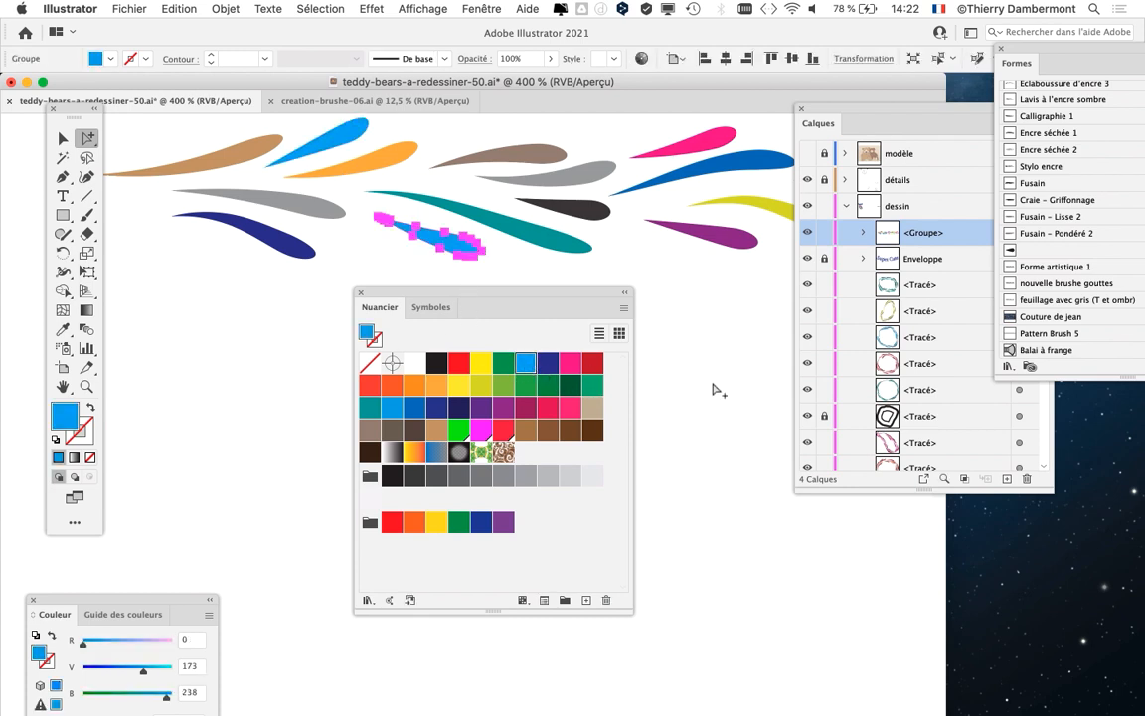
left_click(716, 383)
- Show the whole recoloured branch at 200 % and move the Nuancier clear of it
key("super+minus")
key("super+minus")
left_click_drag(596, 218, 453, 180)
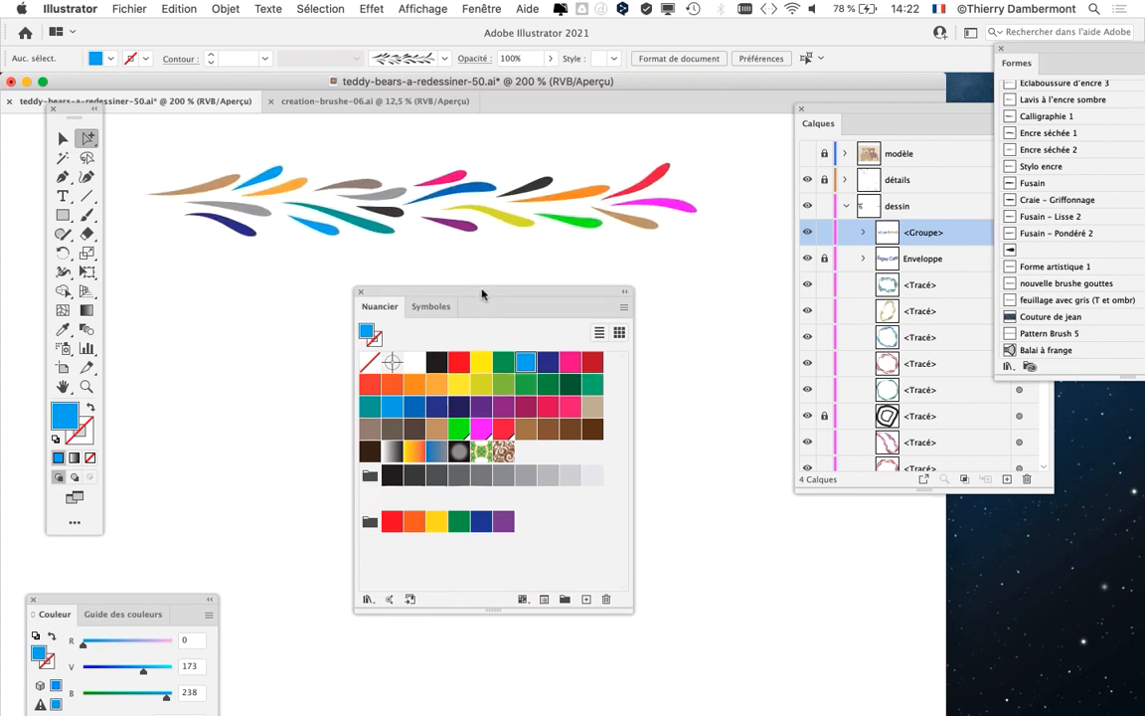
left_click_drag(470, 294, 575, 314)
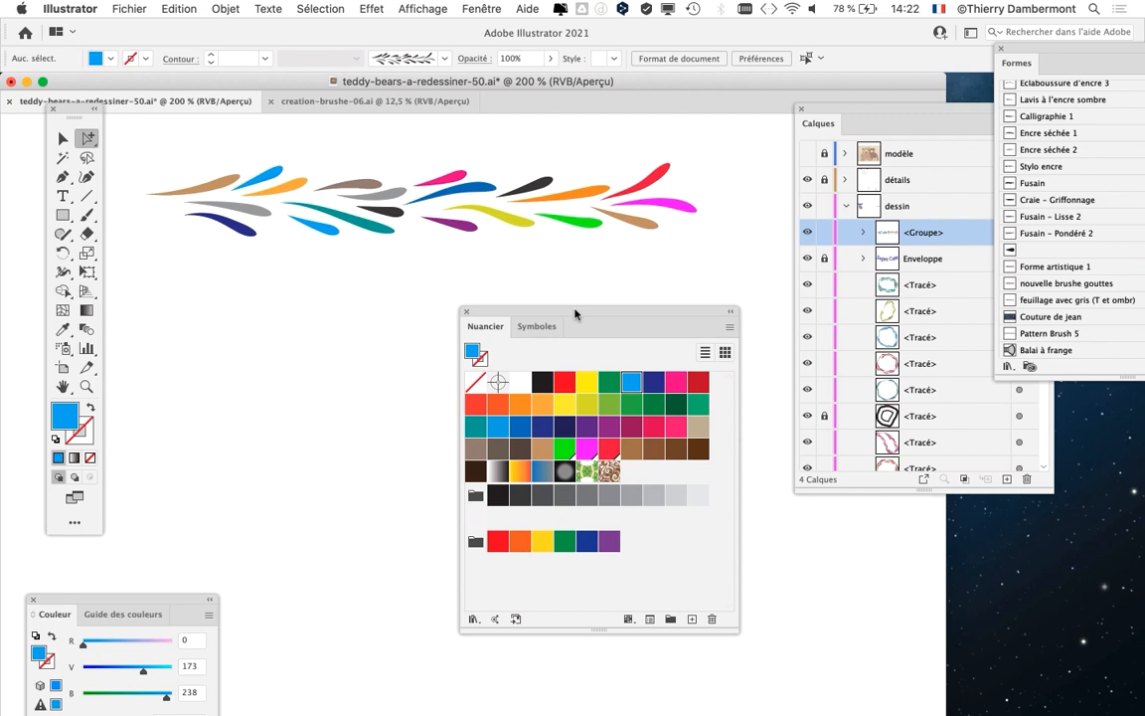
- Save the document under the new name teddy-bears-a-redessiner-51.ai in the teddy bear 13 folder
left_click(129, 8)
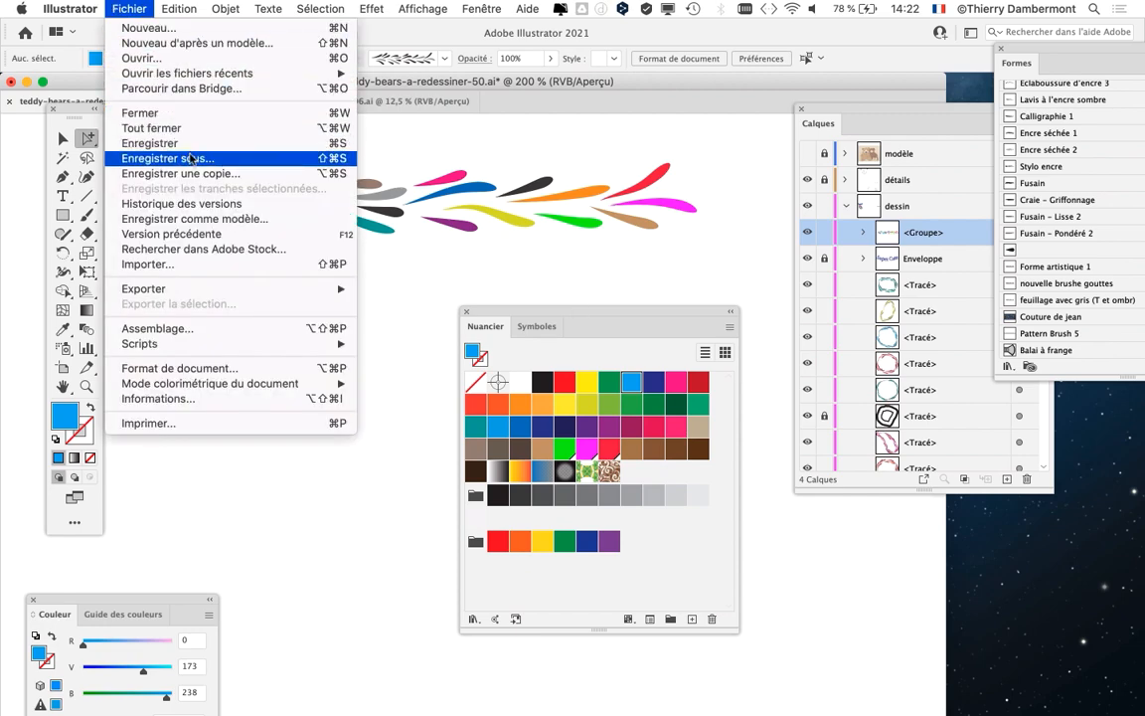
left_click(191, 158)
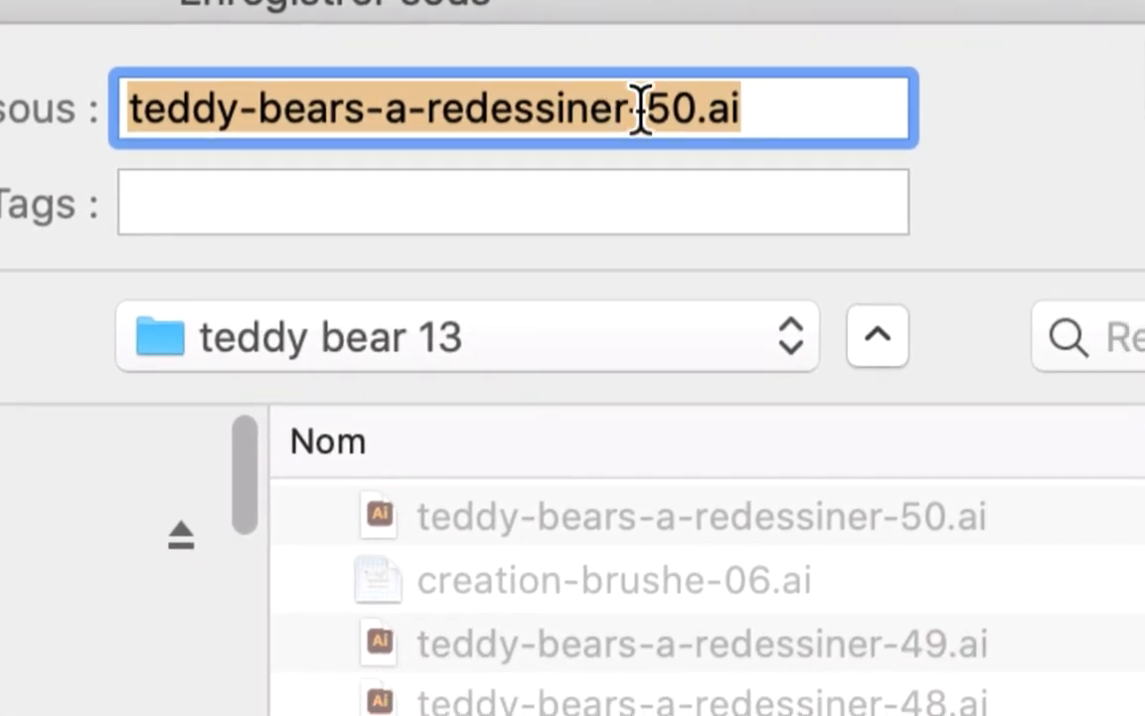
left_click(800, 202)
left_click_drag(647, 111, 656, 121)
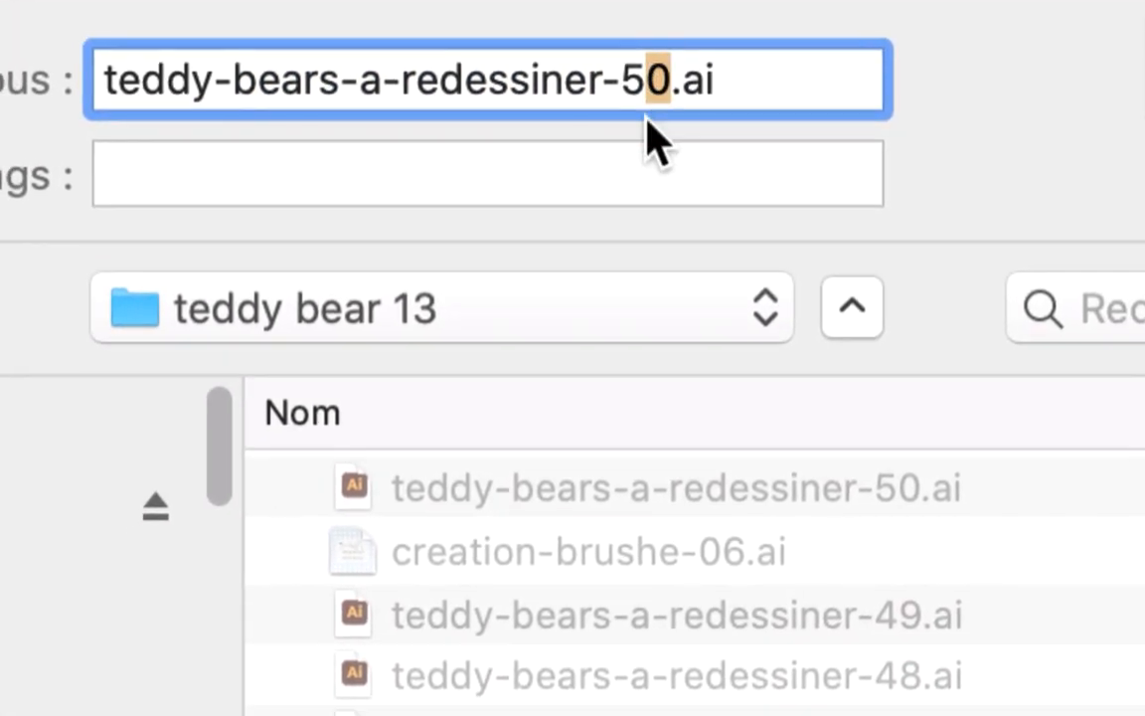
type("1")
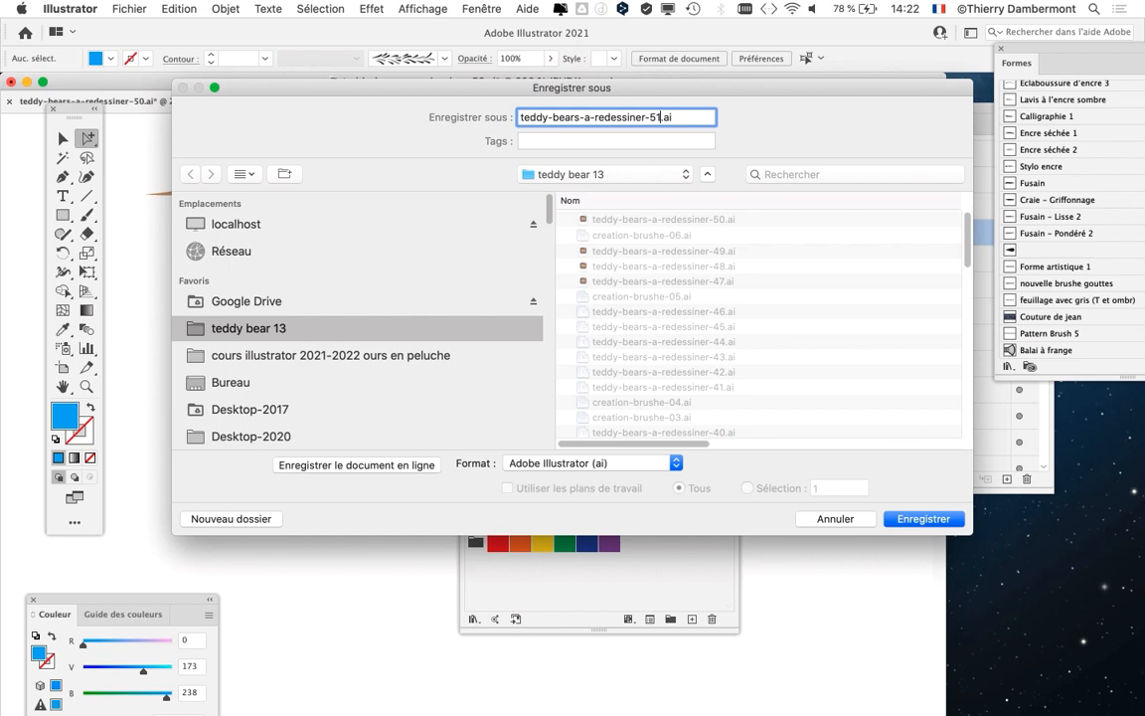
key("Return")
key("Return")
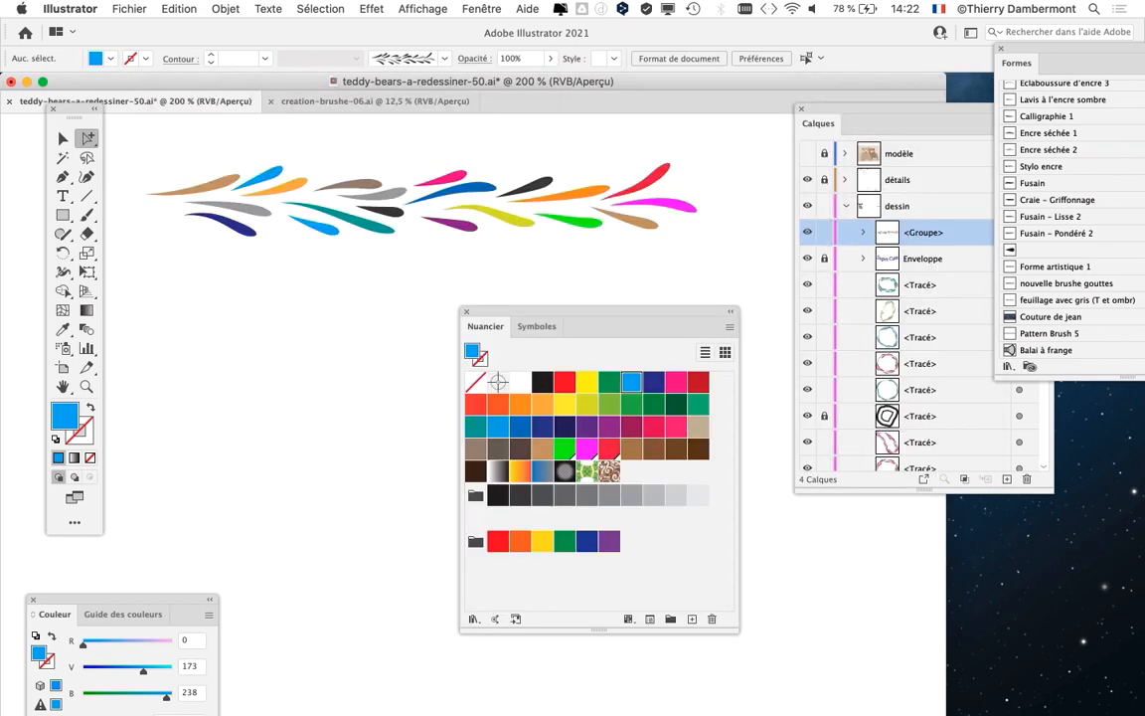
- Arrange the Calques and Formes panels clear of each other and add the whole recoloured branch to Formes as a new brush
left_click_drag(824, 117, 882, 505)
left_click_drag(1043, 48, 845, 114)
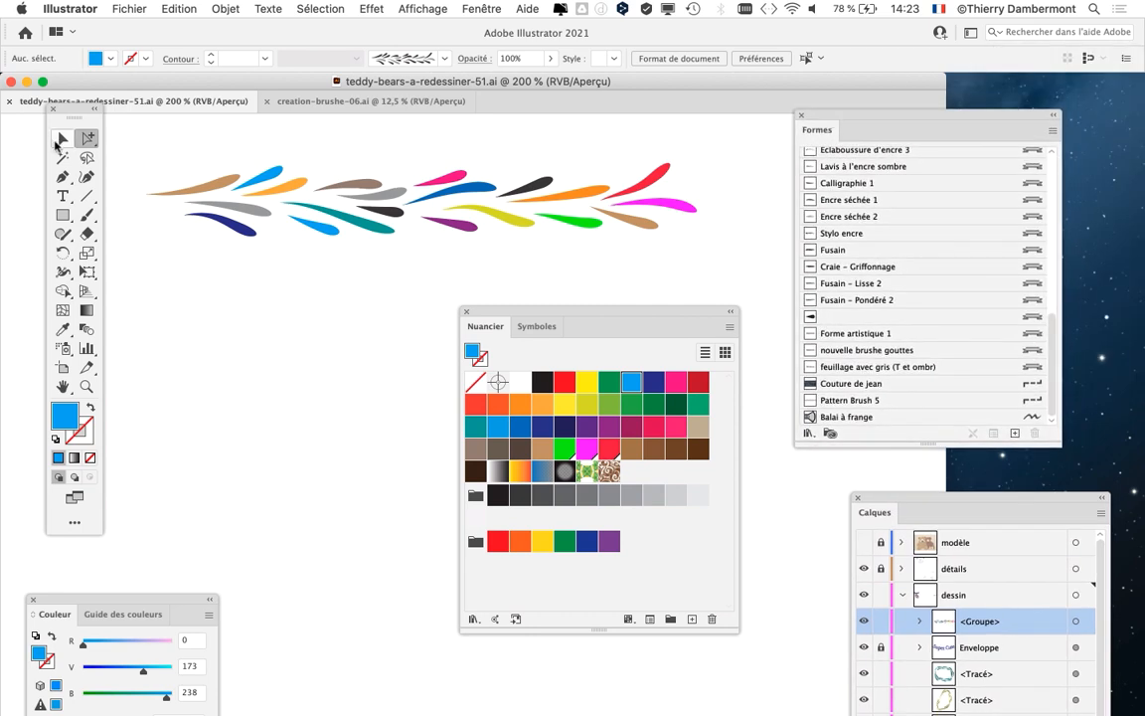
left_click(62, 139)
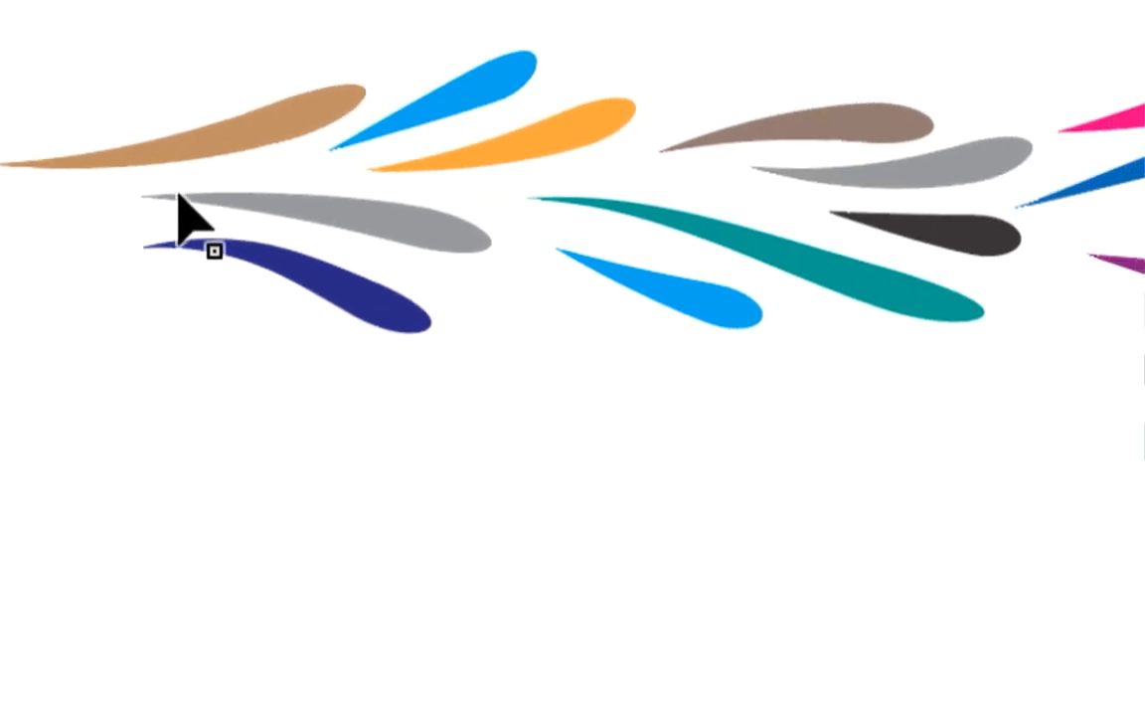
key("ctrl+a")
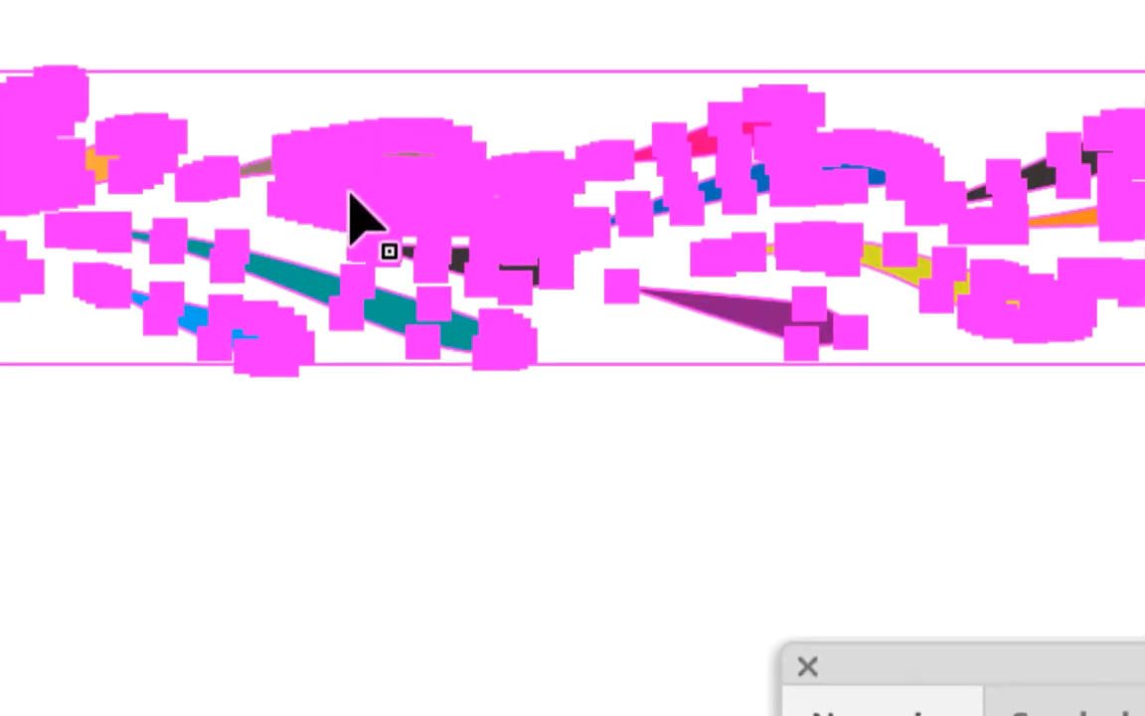
mouse_move(370, 218)
left_mouse_down()
mouse_move(741, 300)
mouse_move(770, 316)
mouse_move(842, 415)
mouse_move(916, 460)
left_mouse_up()
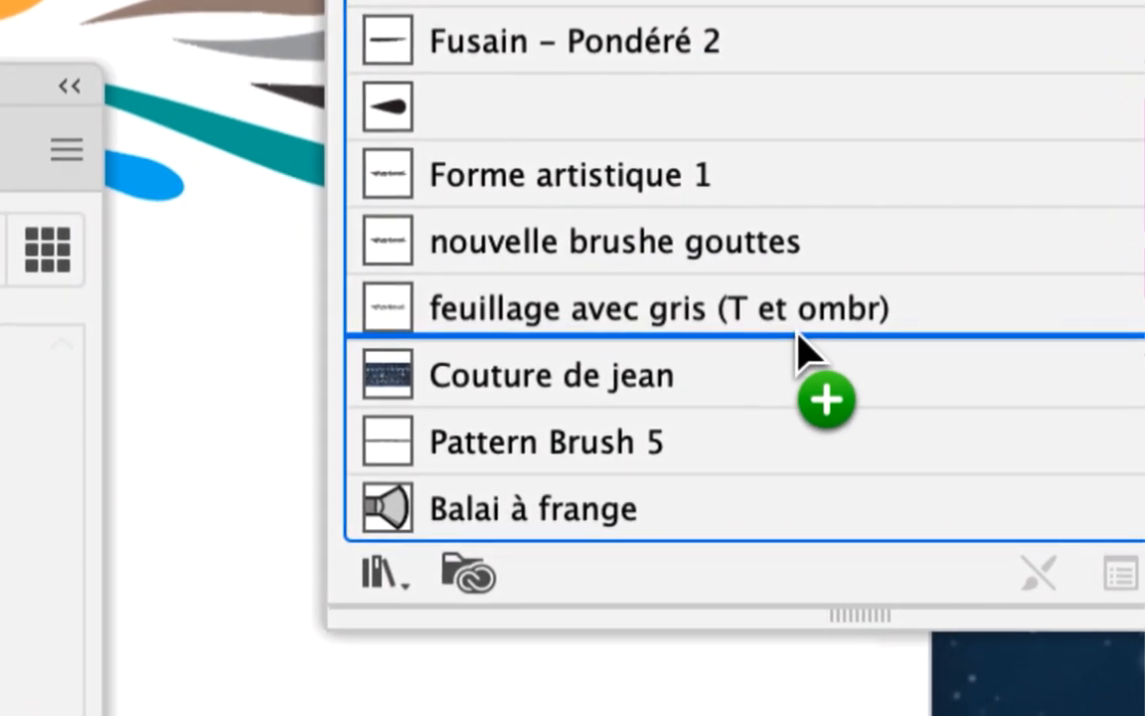
mouse_move(798, 338)
left_mouse_down()
mouse_move(800, 358)
mouse_move(797, 340)
mouse_move(771, 340)
mouse_move(803, 356)
left_mouse_up()
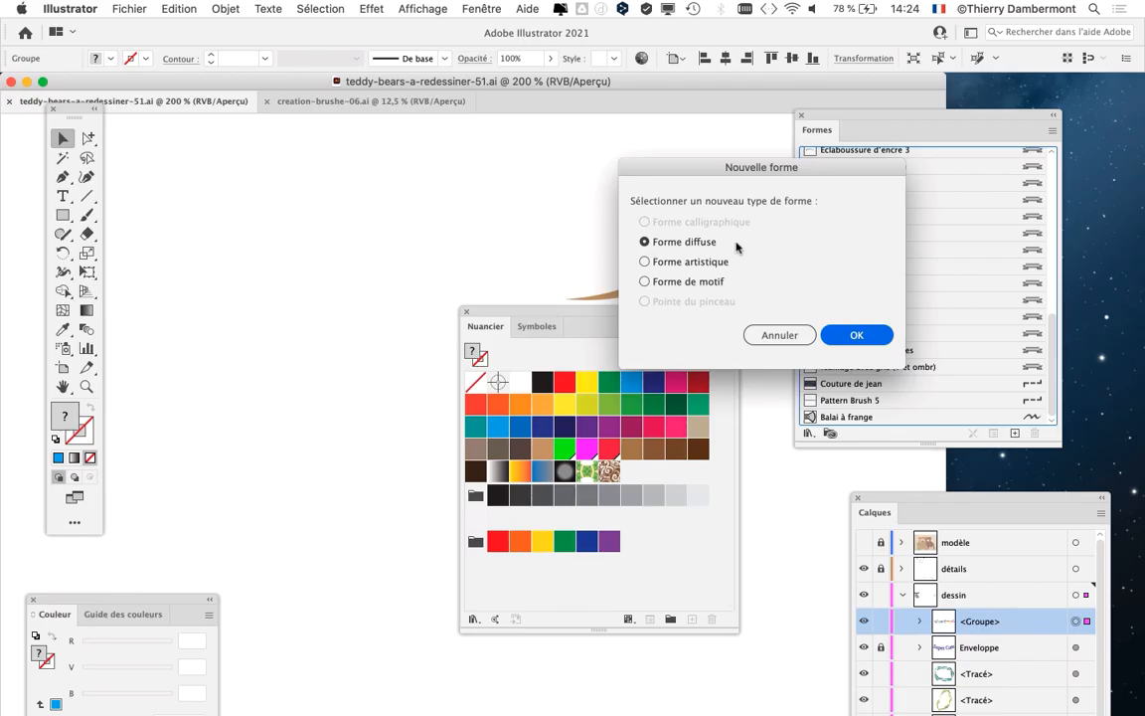
- Choose Forme artistique as the new brush's type and open its options
left_click_drag(704, 169, 266, 33)
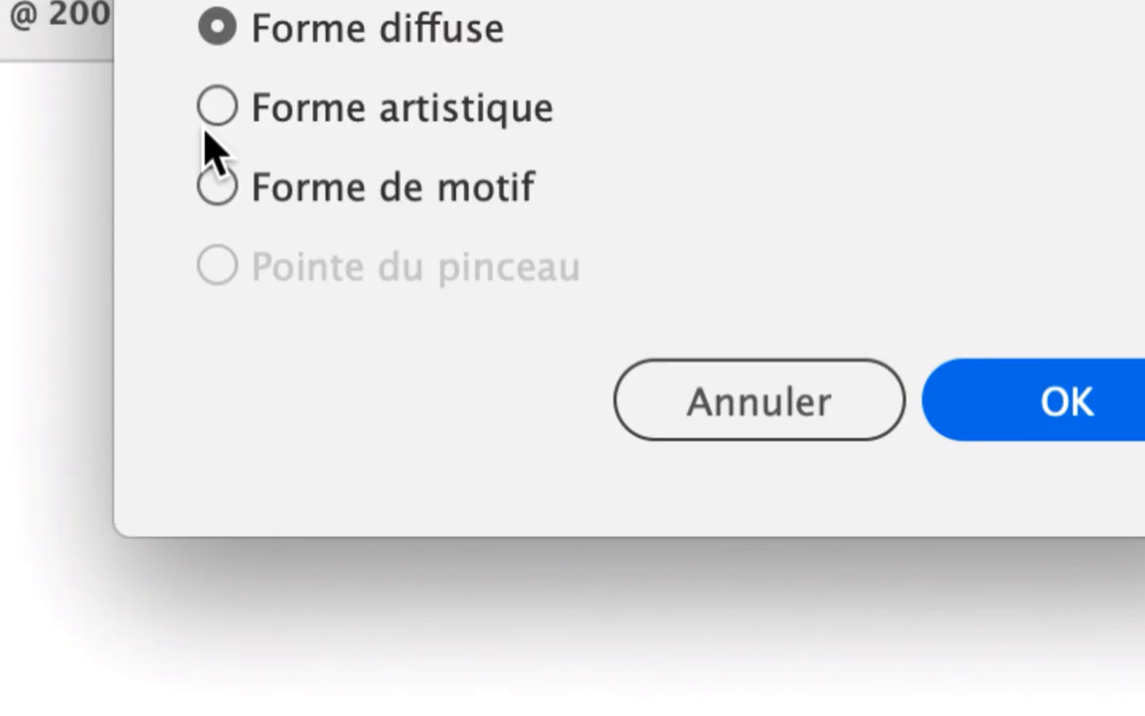
left_click(217, 106)
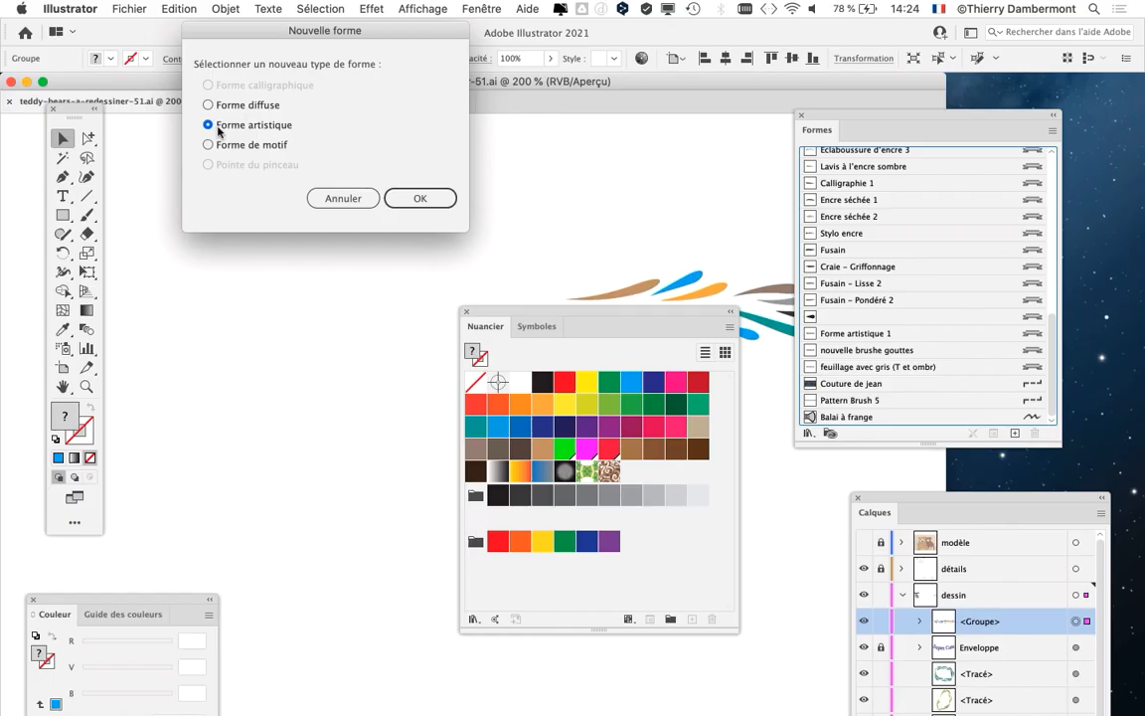
left_click(446, 206)
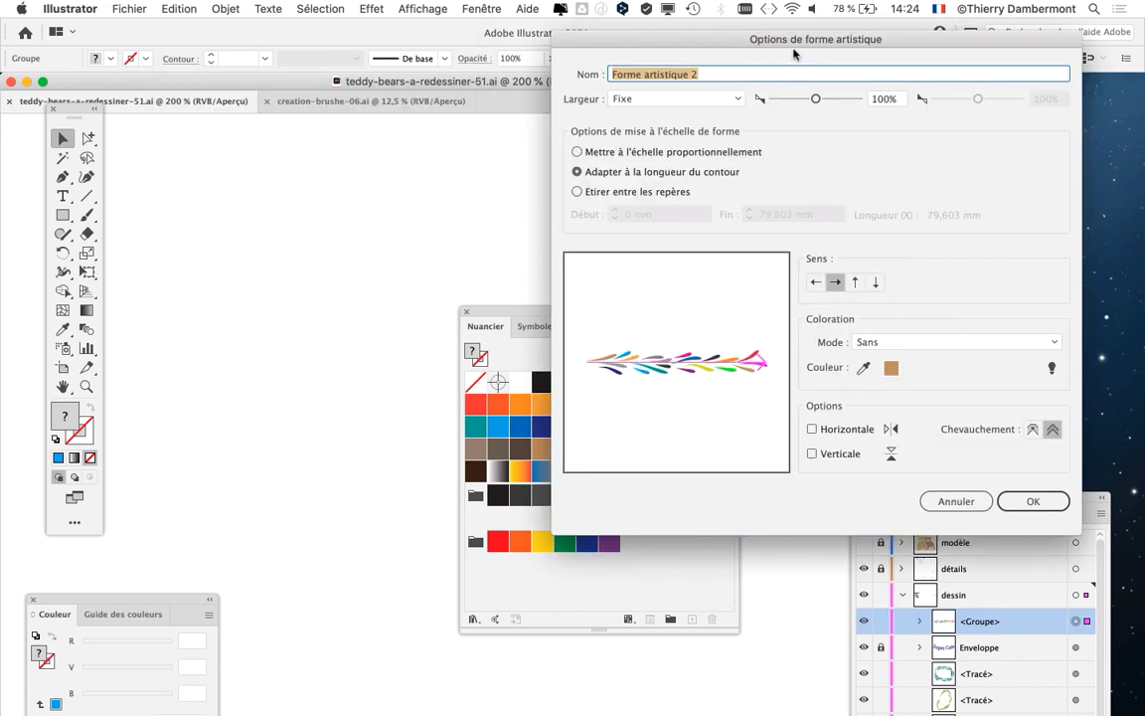
- Examine the coloration modes available for the new art brush and keep Sans
left_click_drag(795, 54, 669, 35)
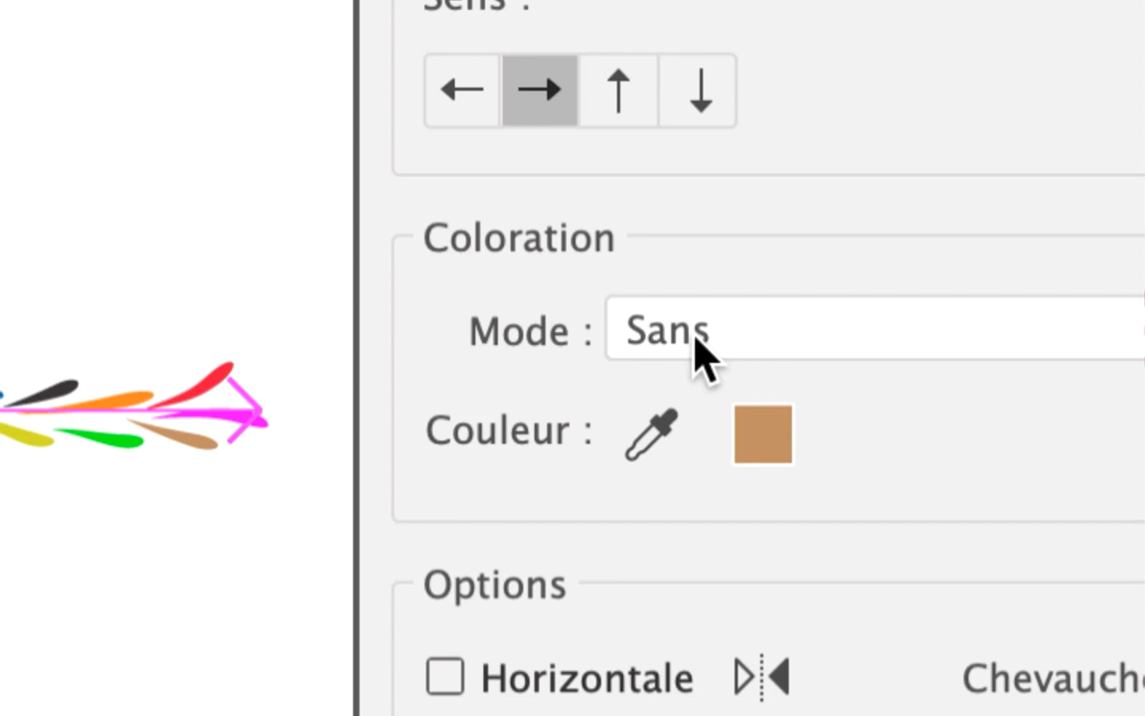
left_click(696, 343)
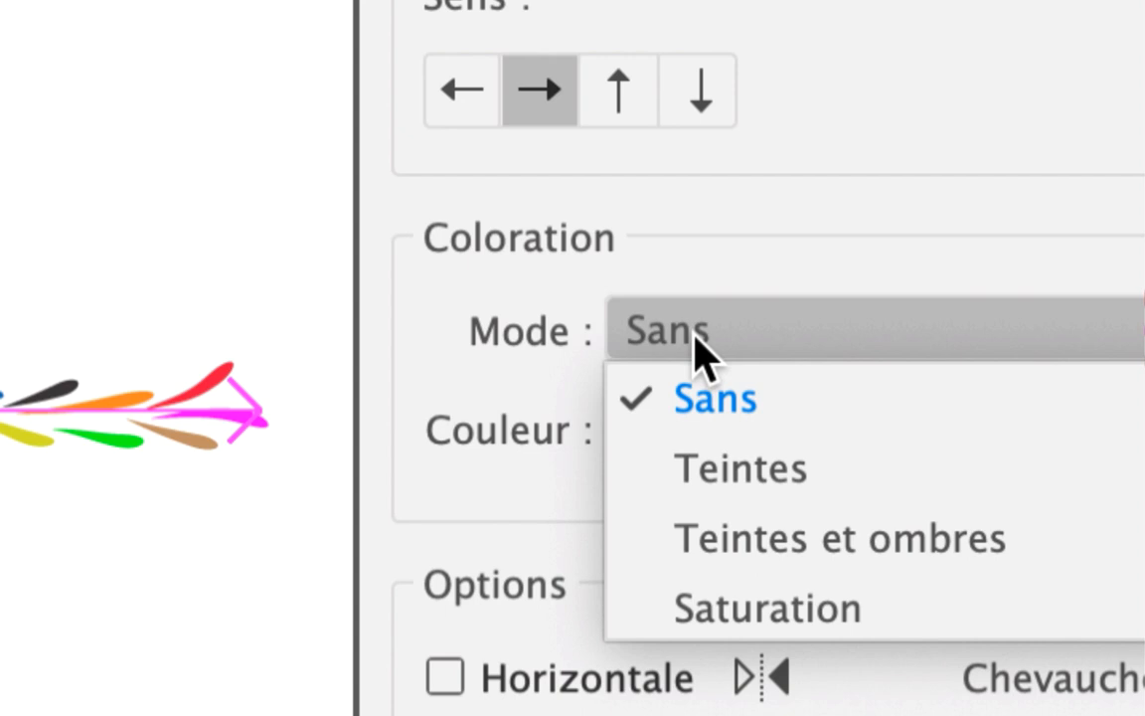
left_click(696, 346)
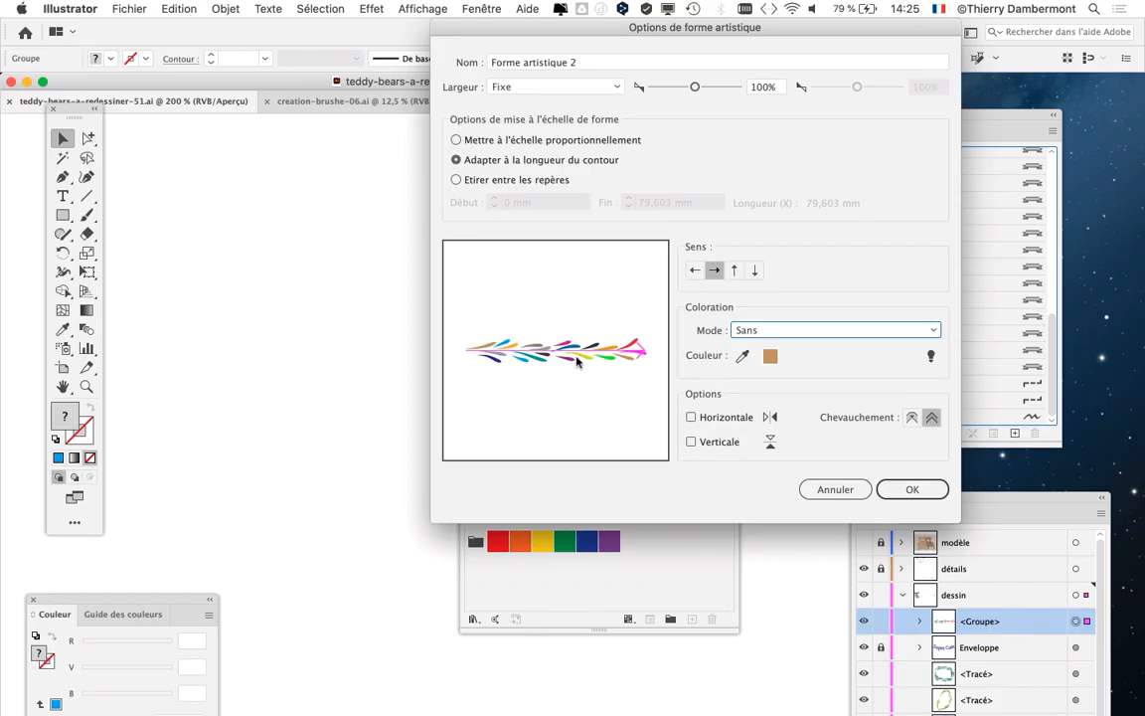
- Create the new art brush from the branch with its current options and move the Formes panel higher
left_click(903, 494)
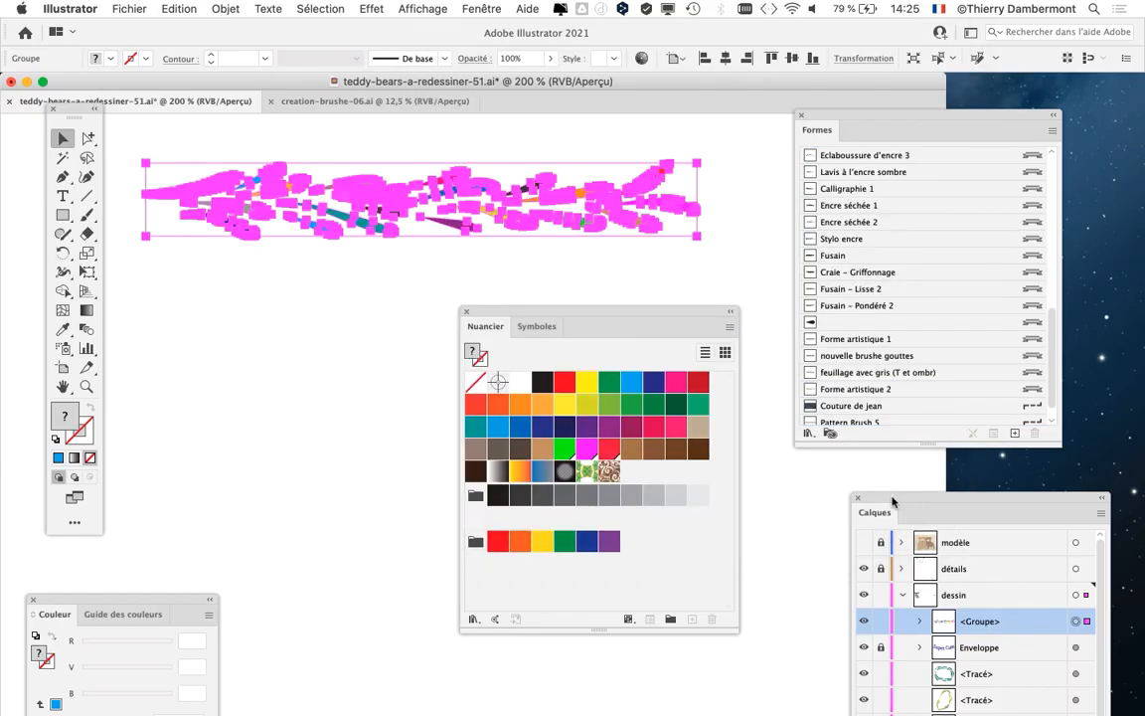
left_click_drag(841, 118, 809, 81)
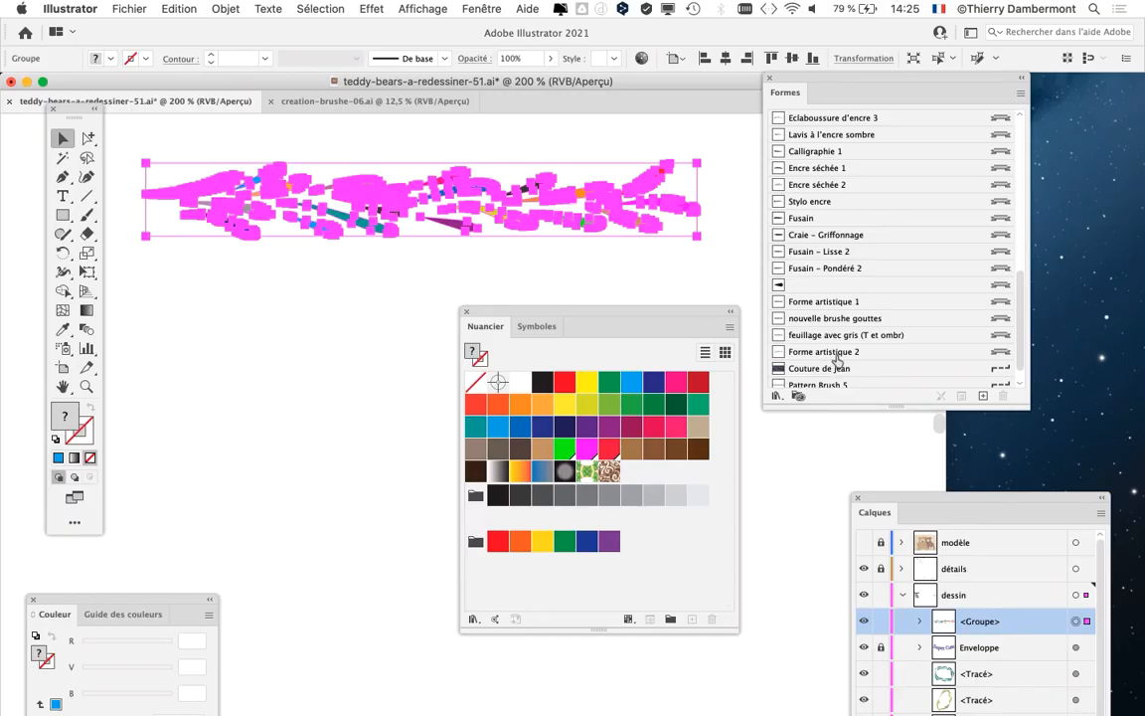
left_click(834, 354)
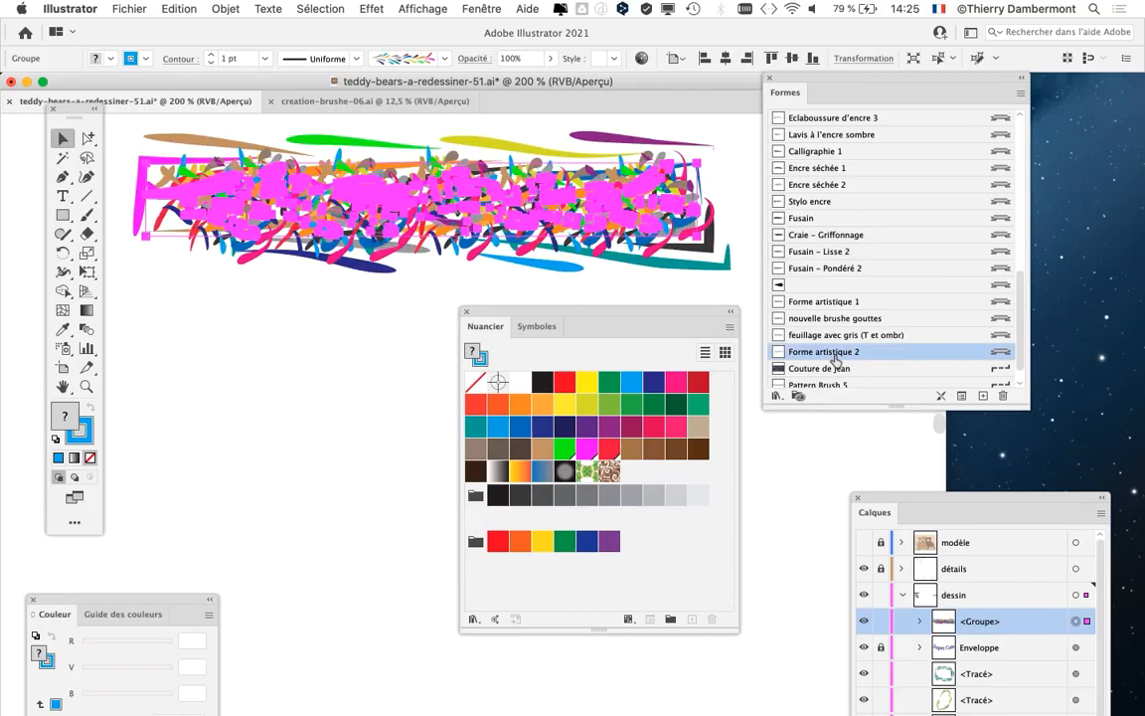
left_click(171, 9)
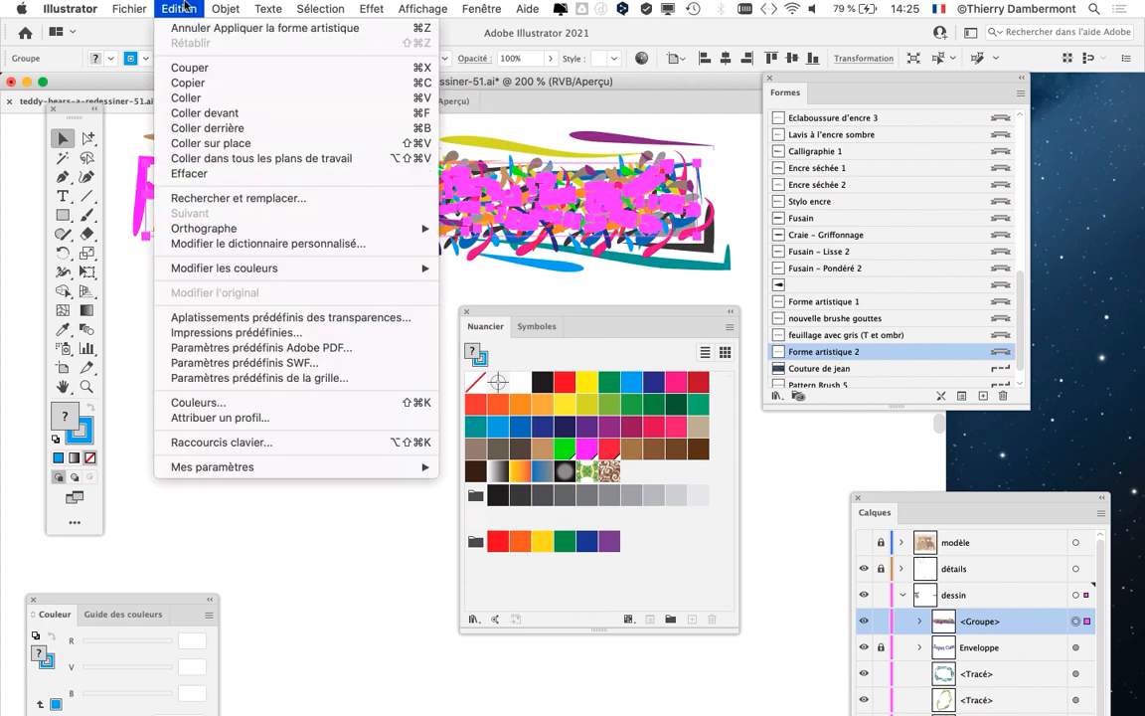
left_click(190, 29)
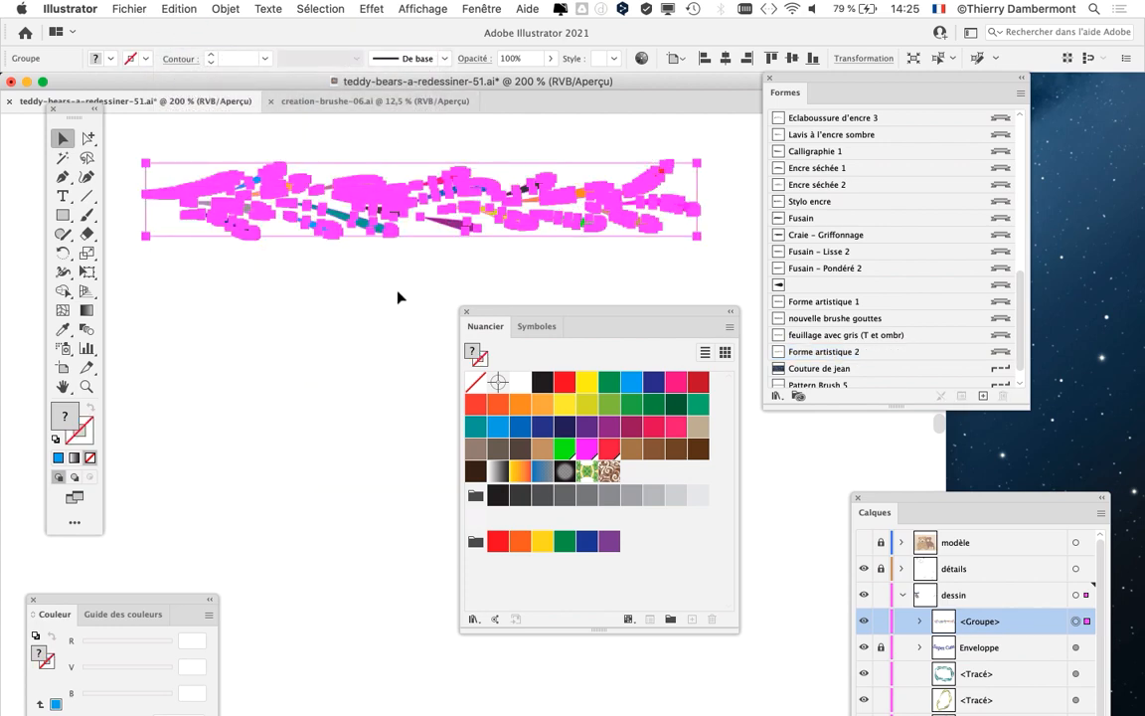
- Deselect the branch and rename the Forme artistique 2 brush as feuillage multicolore
left_click_drag(807, 81, 893, 109)
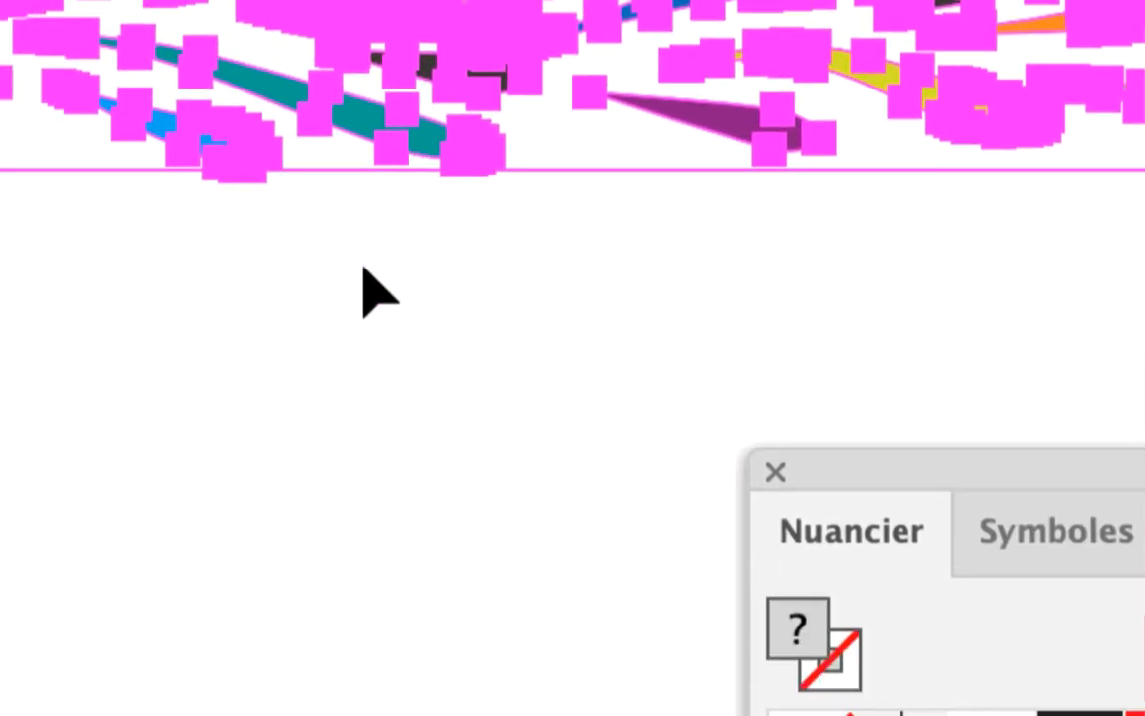
left_click(379, 342)
key("a")
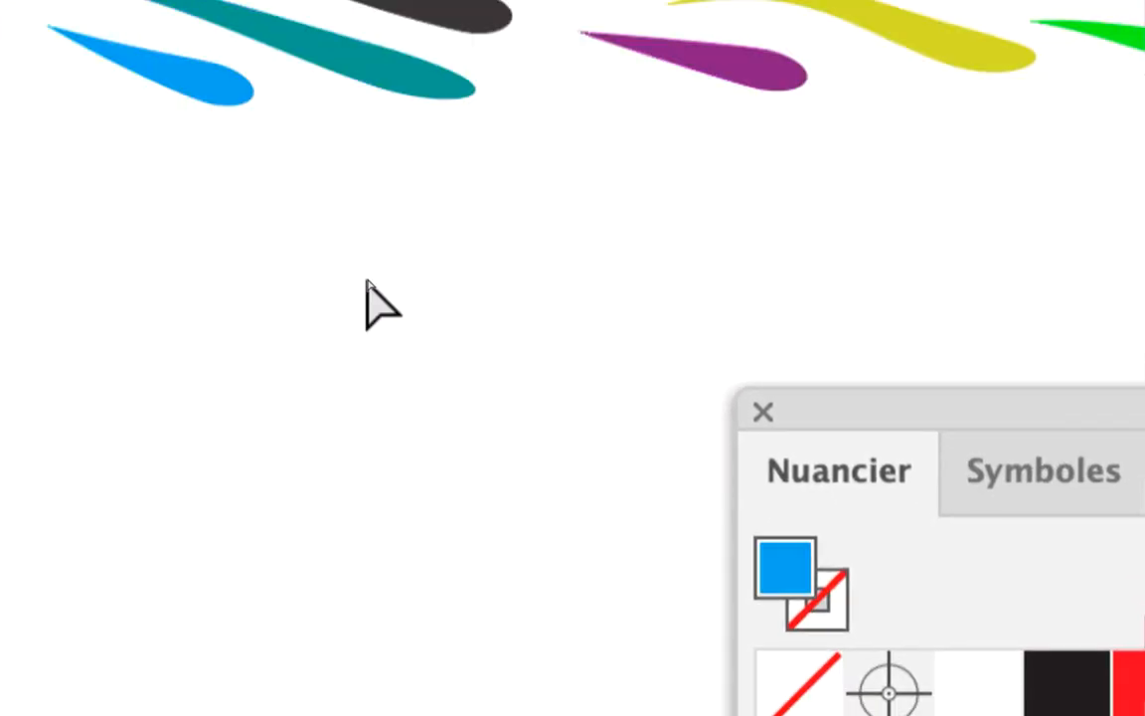
left_click(912, 381)
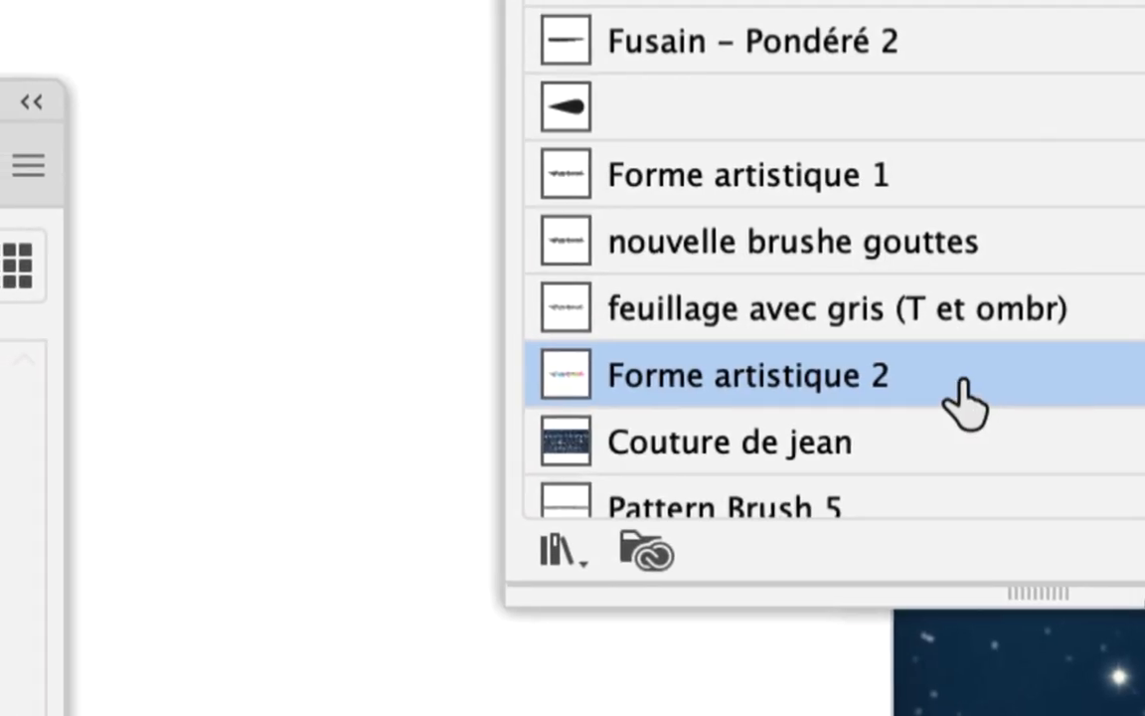
double_click(964, 398)
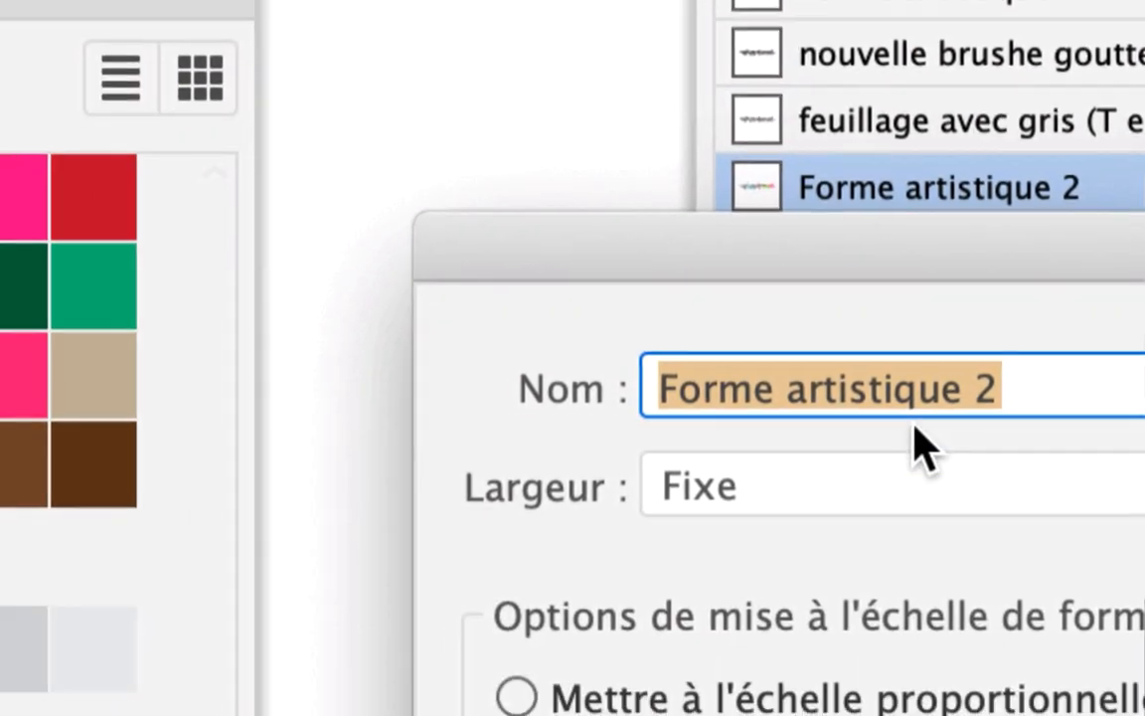
type("feuillage mi")
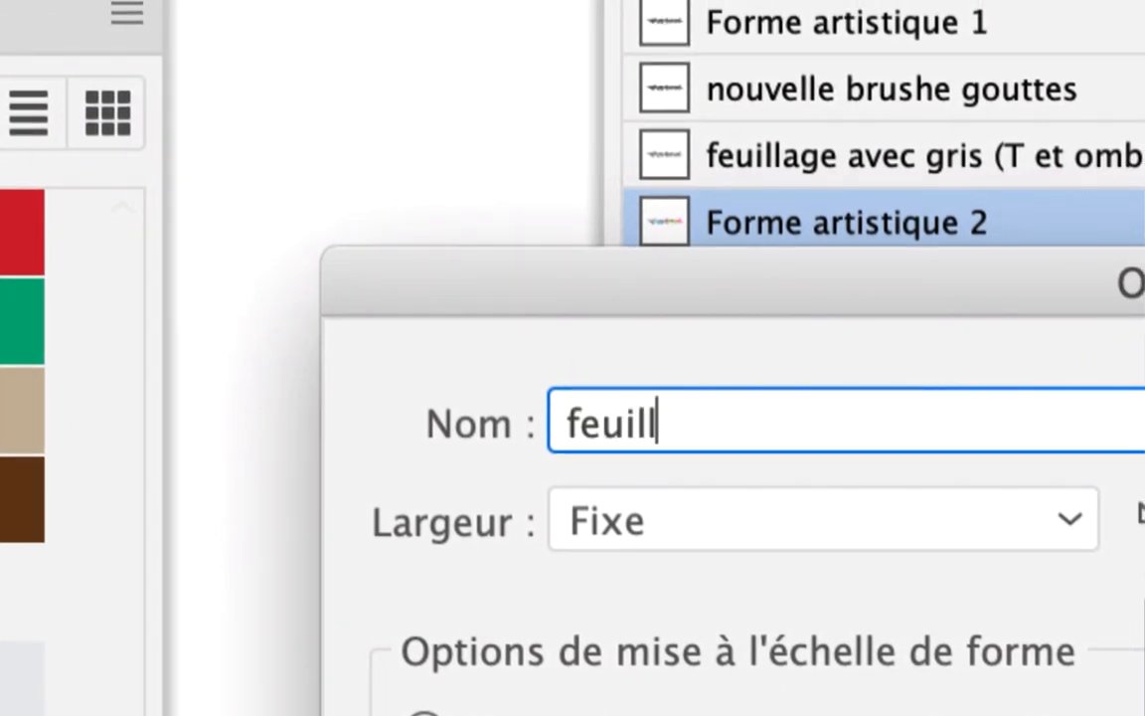
key("BackSpace")
type("ulticolore")
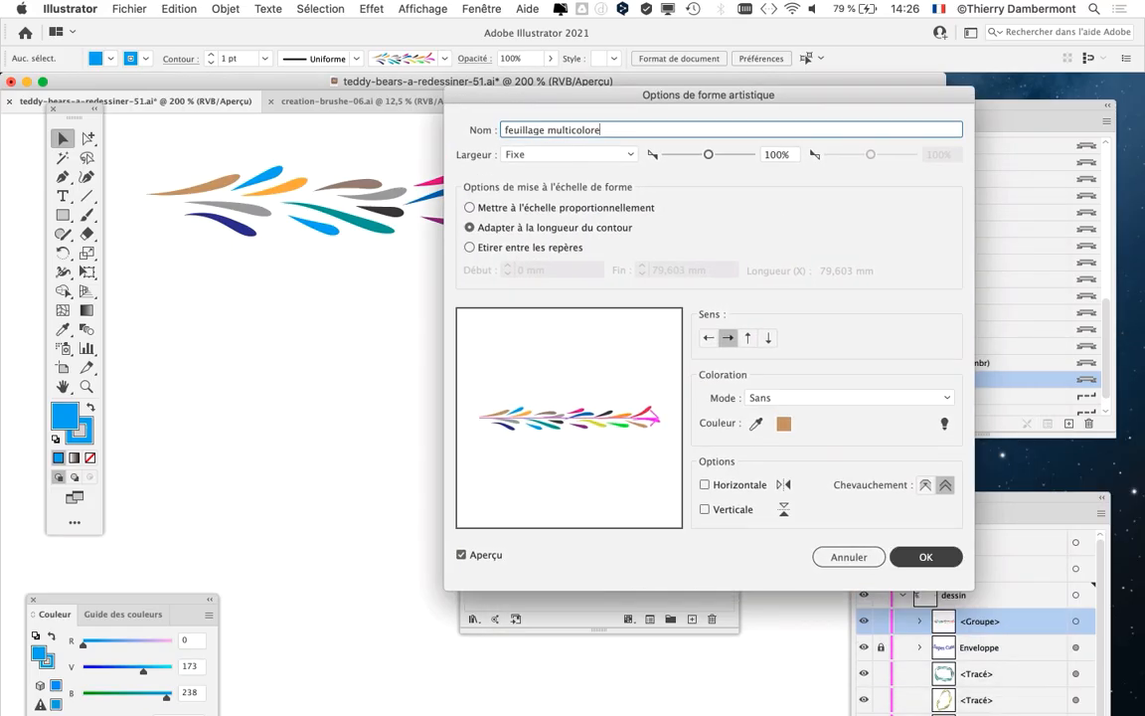
key("Return")
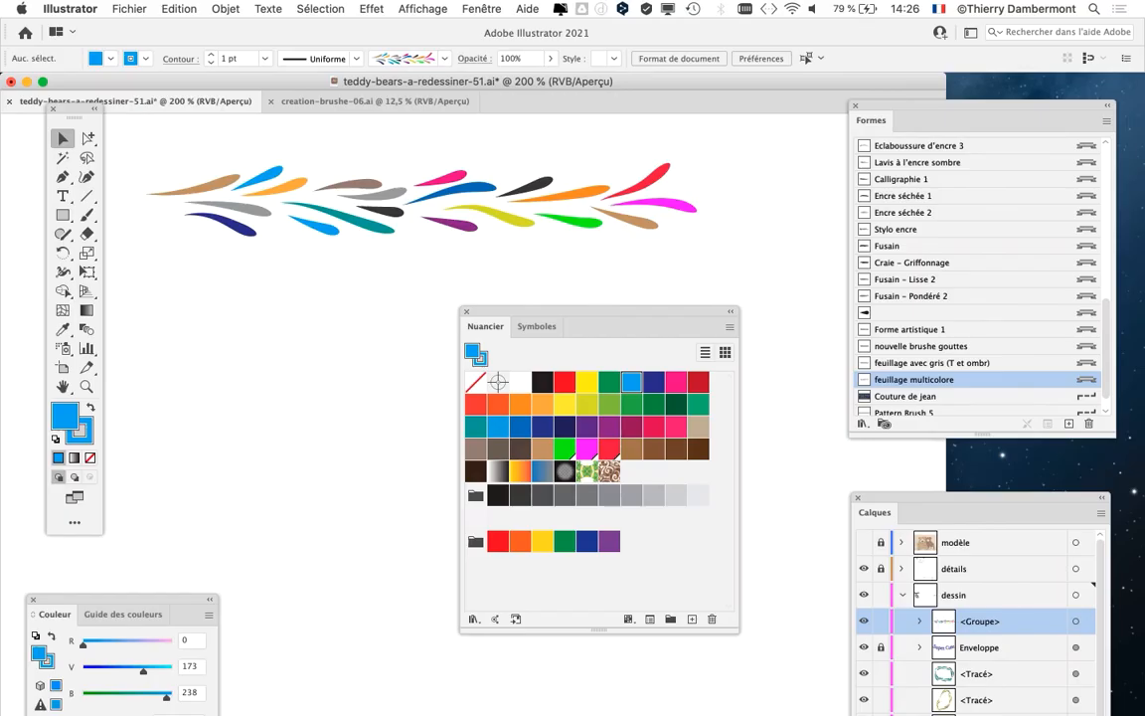
- Save the document under the new name teddy-bears-a-redessiner-52.ai in the teddy bear 13 folder
key("super+minus")
key("super+minus")
key("super+minus")
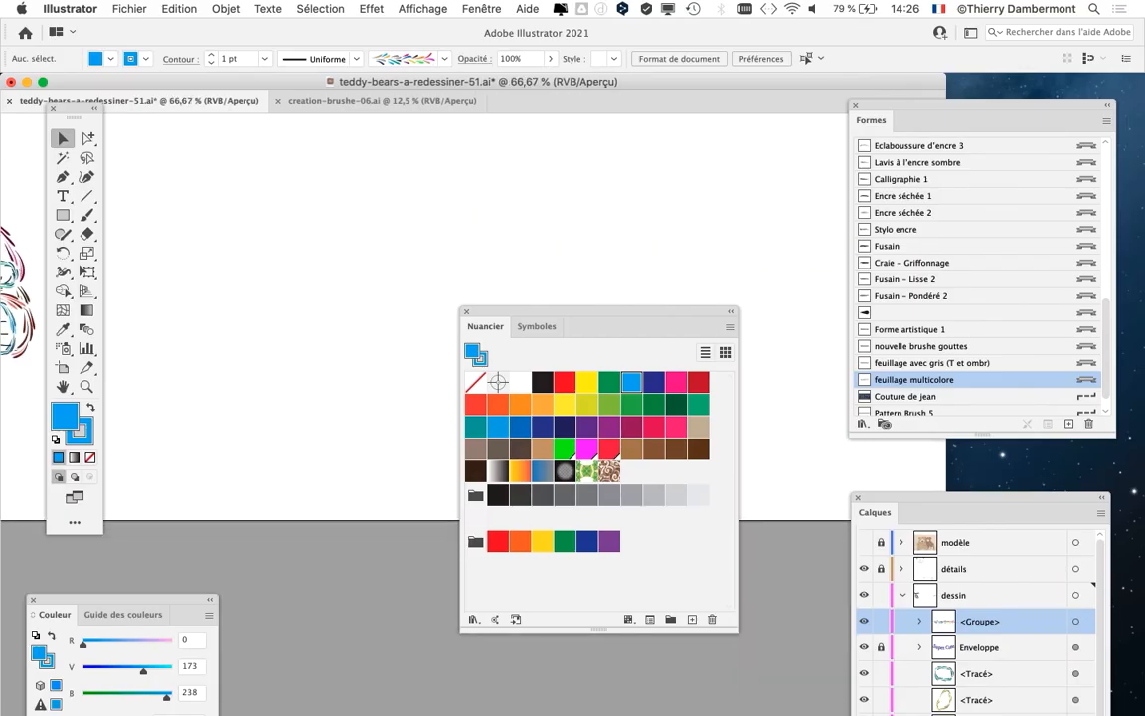
left_click(130, 8)
left_click(177, 160)
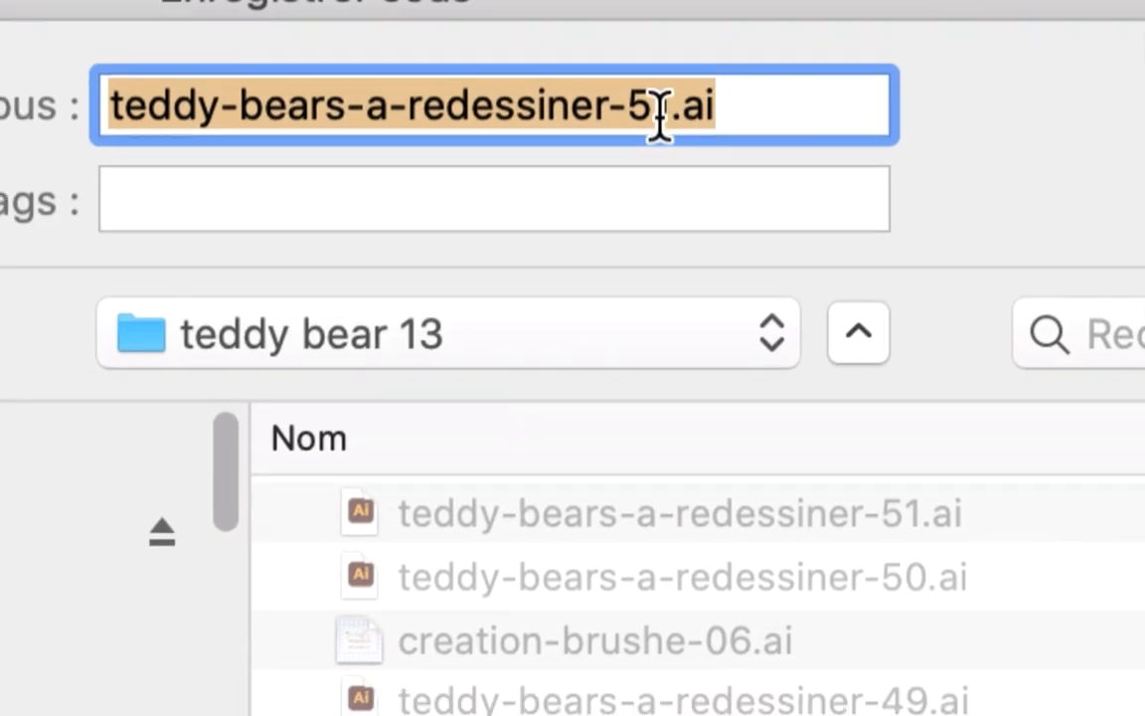
left_click(666, 113)
key("shift+Right")
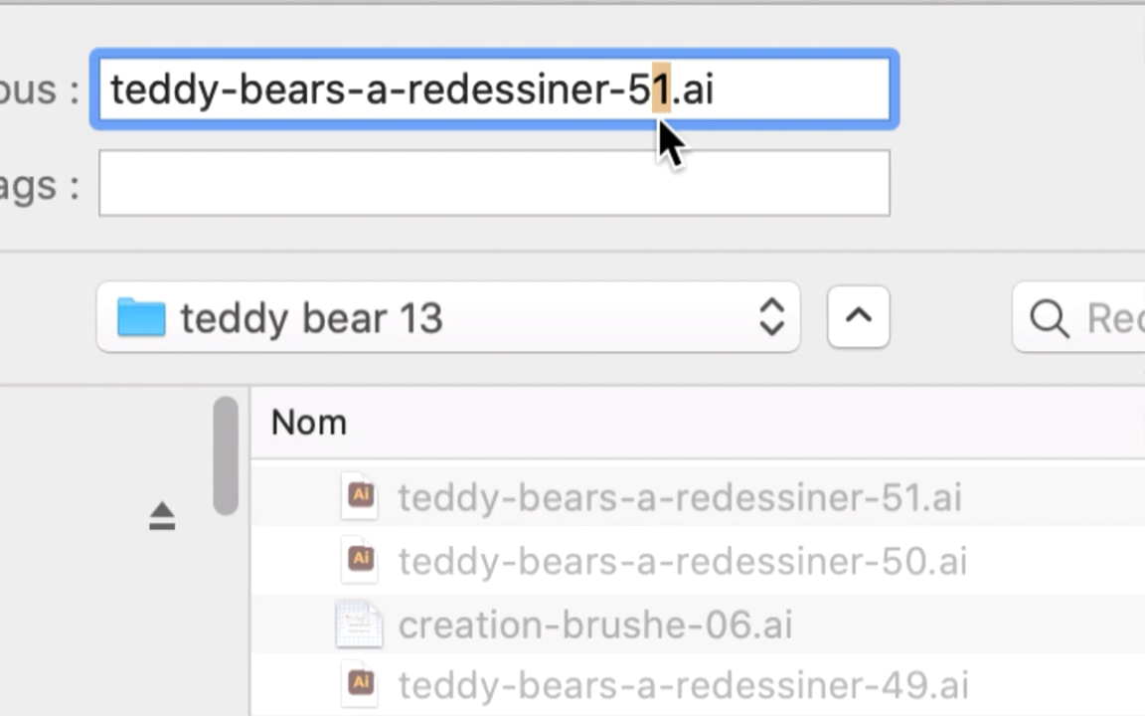
type("2")
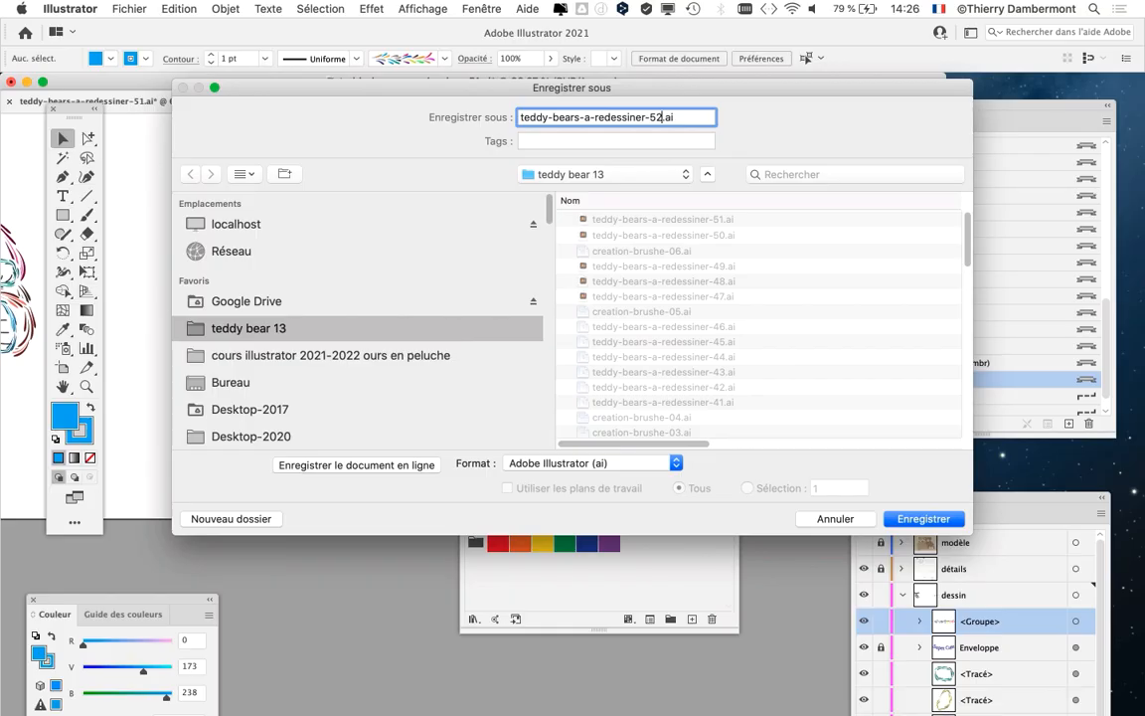
key("Return")
key("Return")
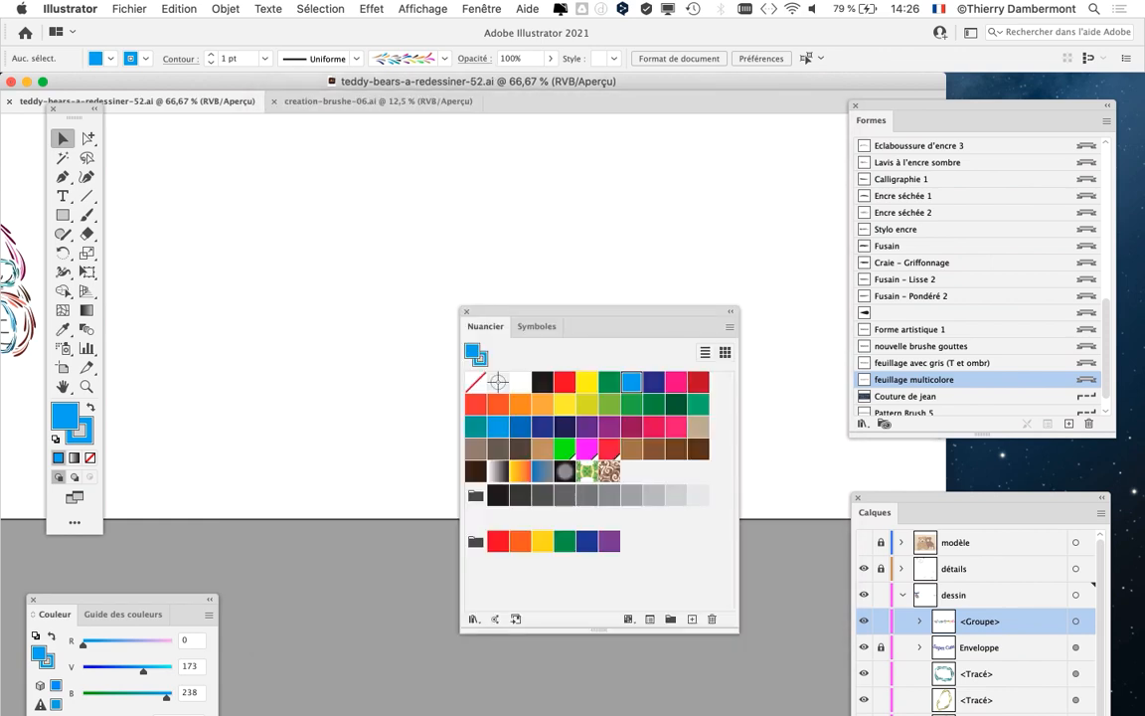
- Move the Nuancier panel clear of the teddy bear drawing
key("super+minus")
left_click_drag(283, 278, 678, 276)
left_click_drag(583, 313, 457, 452)
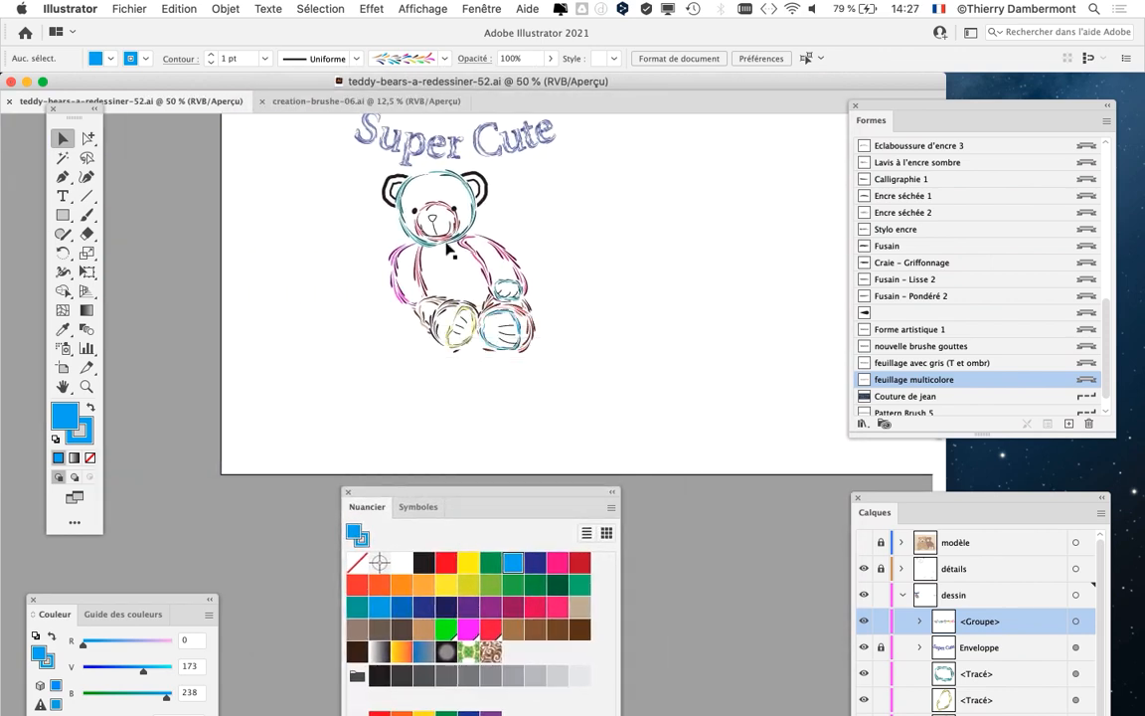
scroll(449, 246, "up", 2)
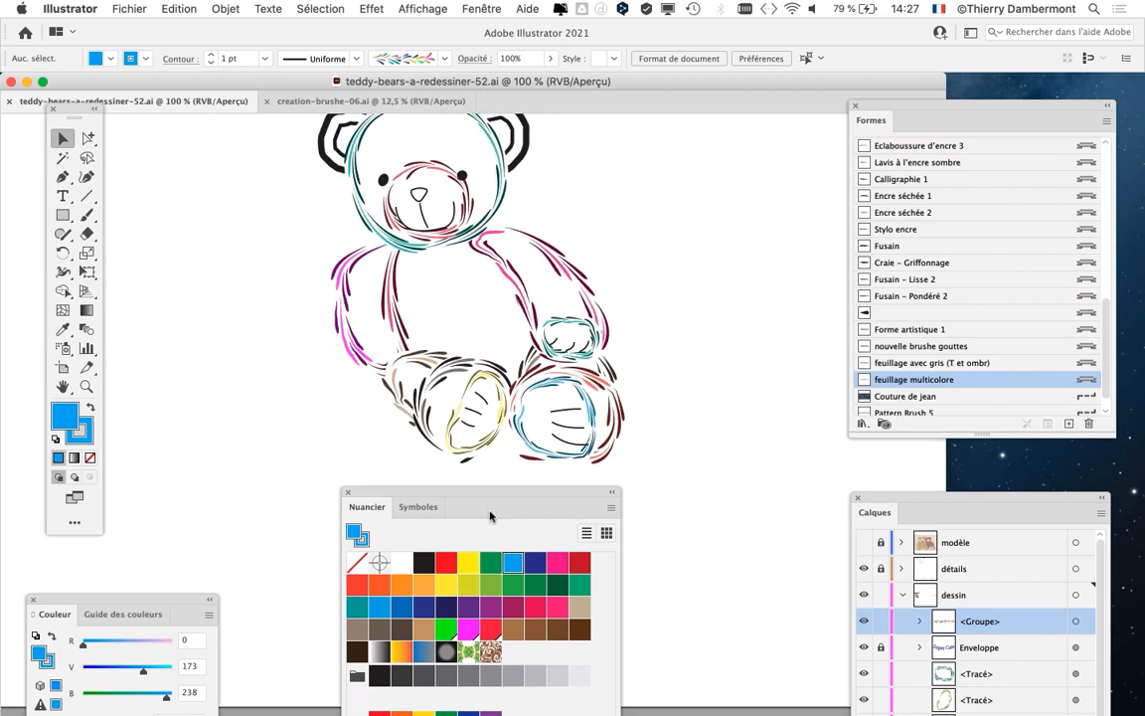
left_click_drag(499, 493, 862, 583)
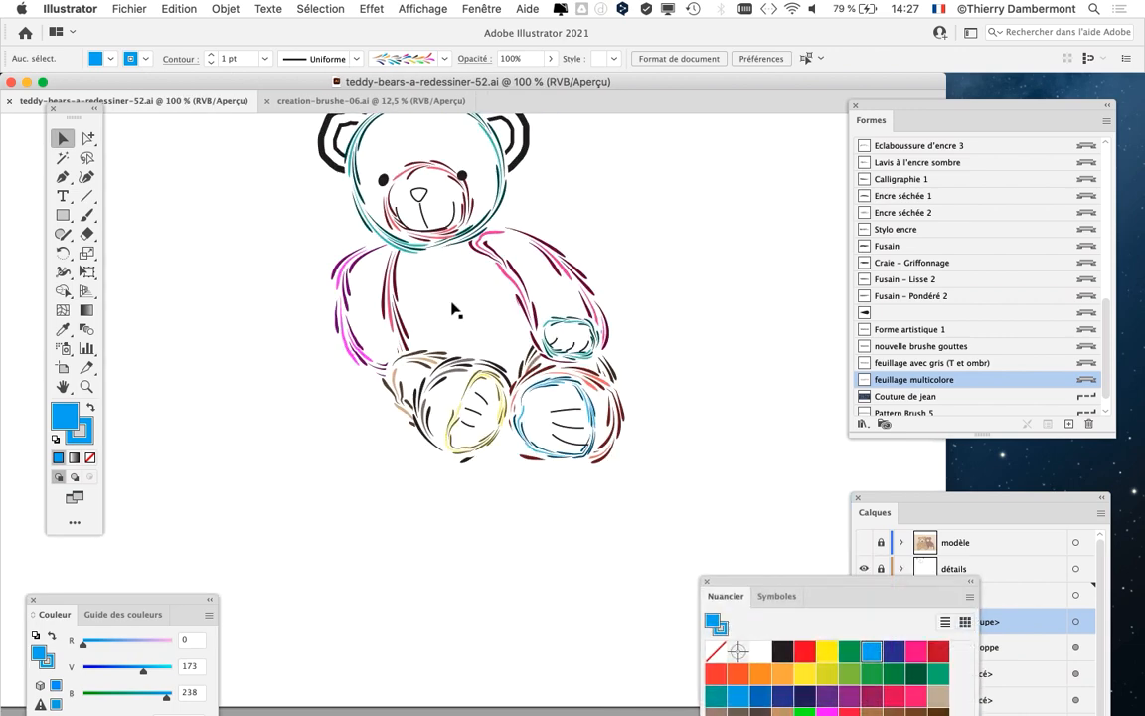
scroll(434, 315, "up", 1)
left_click_drag(435, 315, 370, 434)
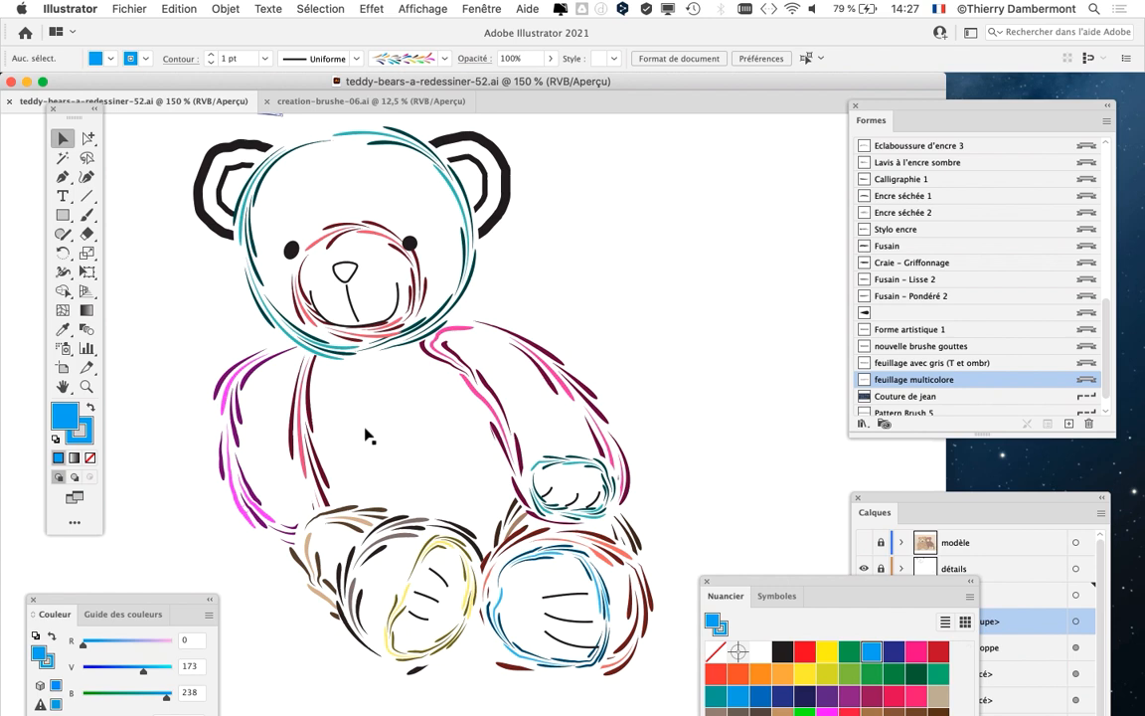
scroll(370, 434, "down", 1)
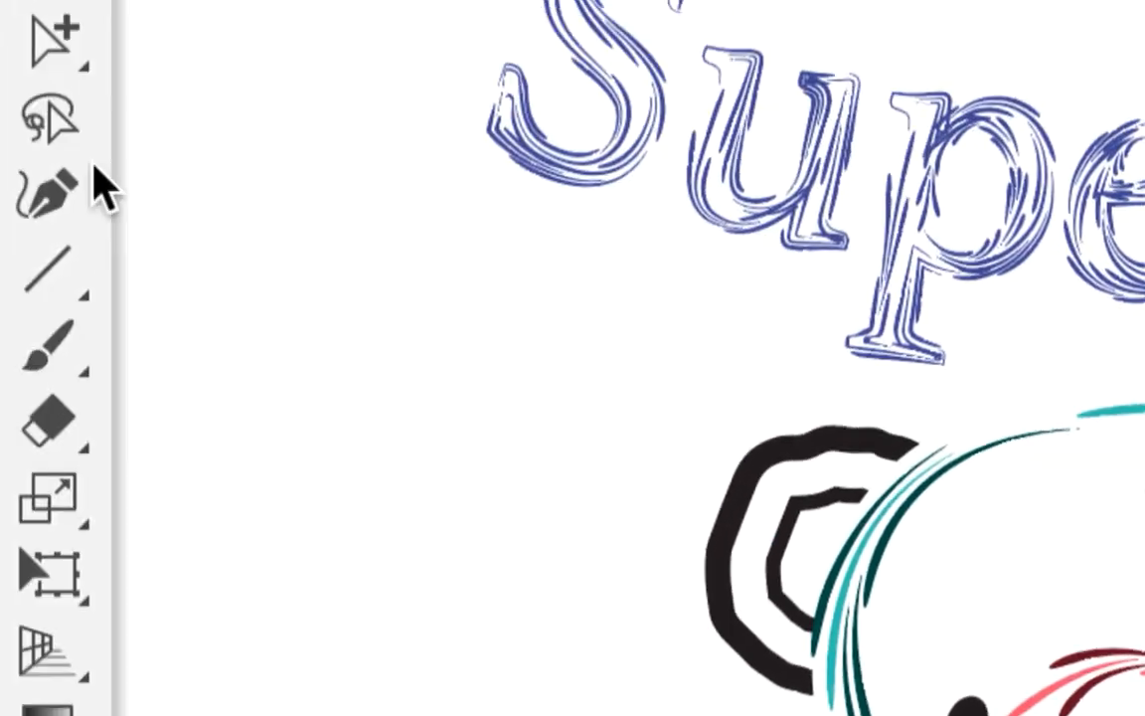
- Select all the unlocked outlines of the teddy bear together with the Selection tool
left_click(60, 139)
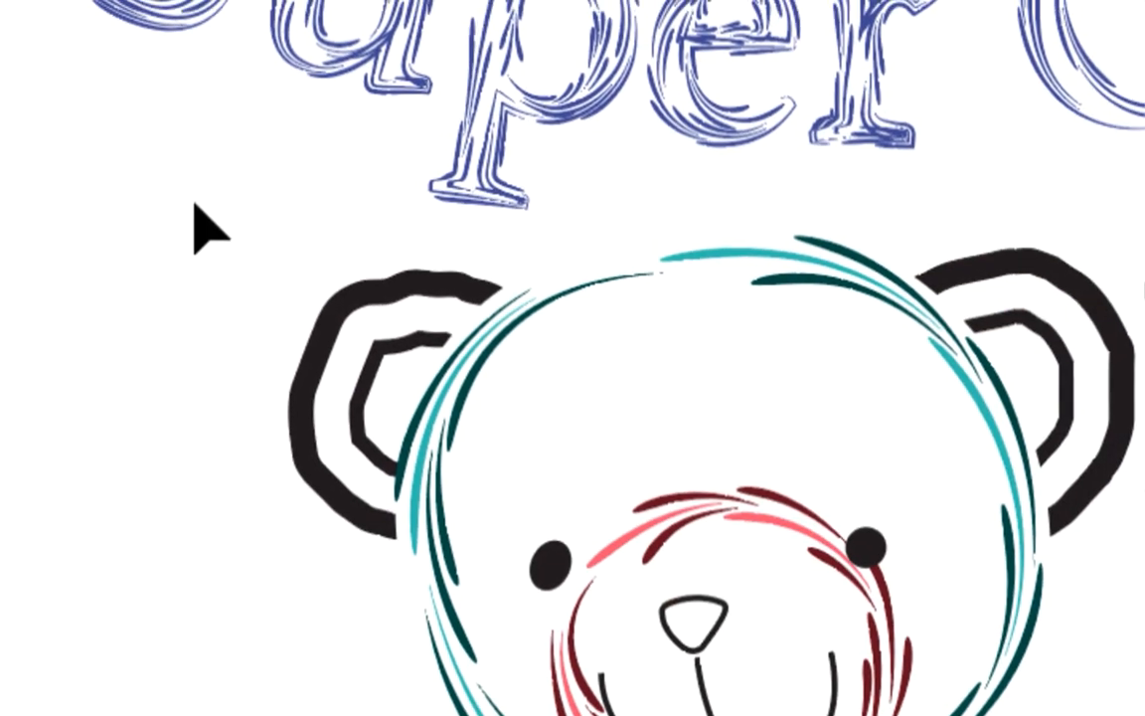
left_click_drag(611, 355, 745, 487)
mouse_move(223, 239)
left_mouse_down()
mouse_move(322, 307)
mouse_move(439, 421)
mouse_move(468, 524)
left_mouse_up()
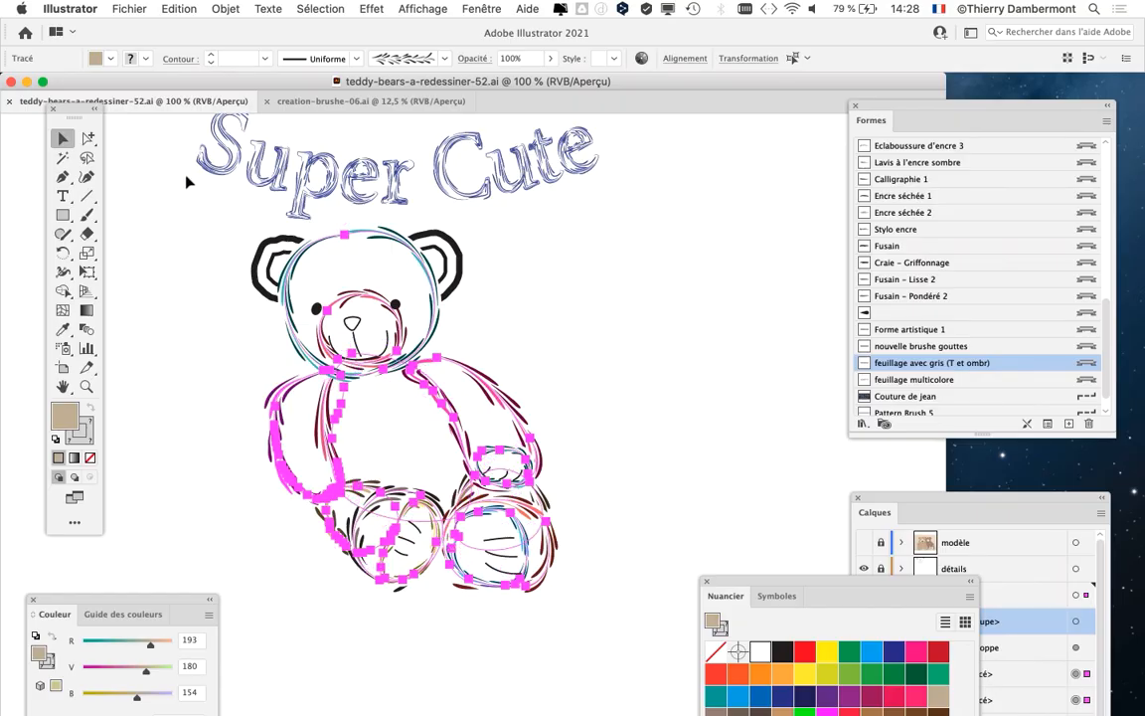
left_click(165, 157)
left_click_drag(164, 157, 582, 639)
- Examine in the Calques panel which objects of the dessin layer are locked and which are selected
left_click_drag(917, 510, 631, 144)
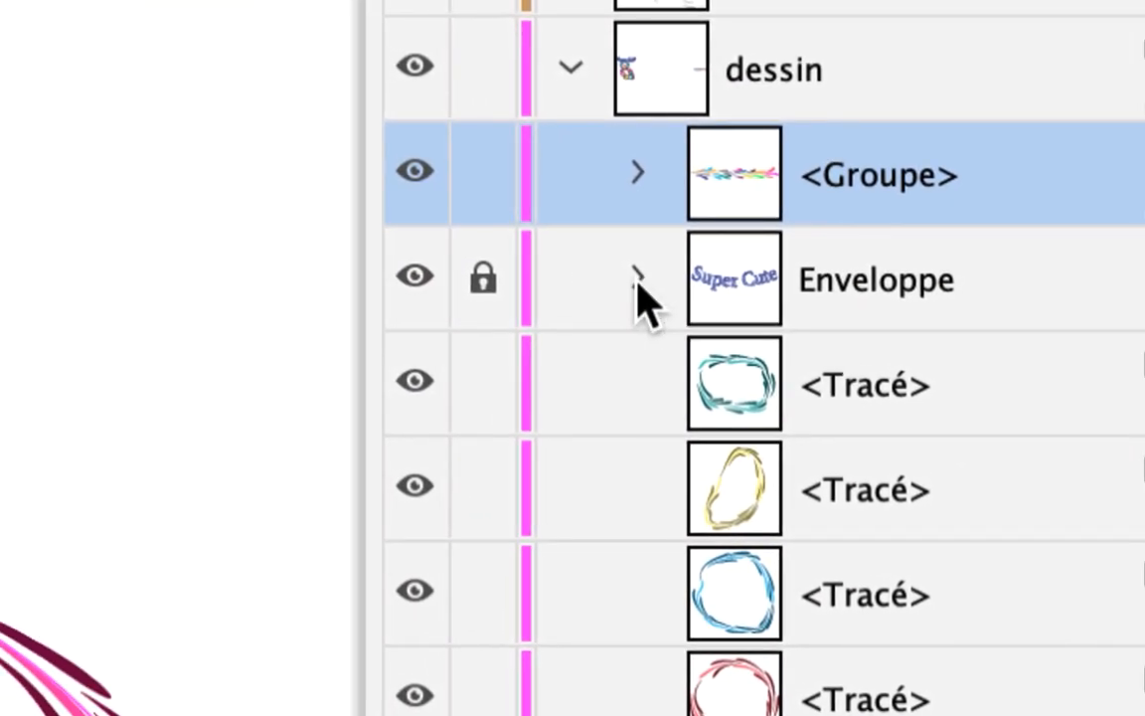
left_click(573, 269)
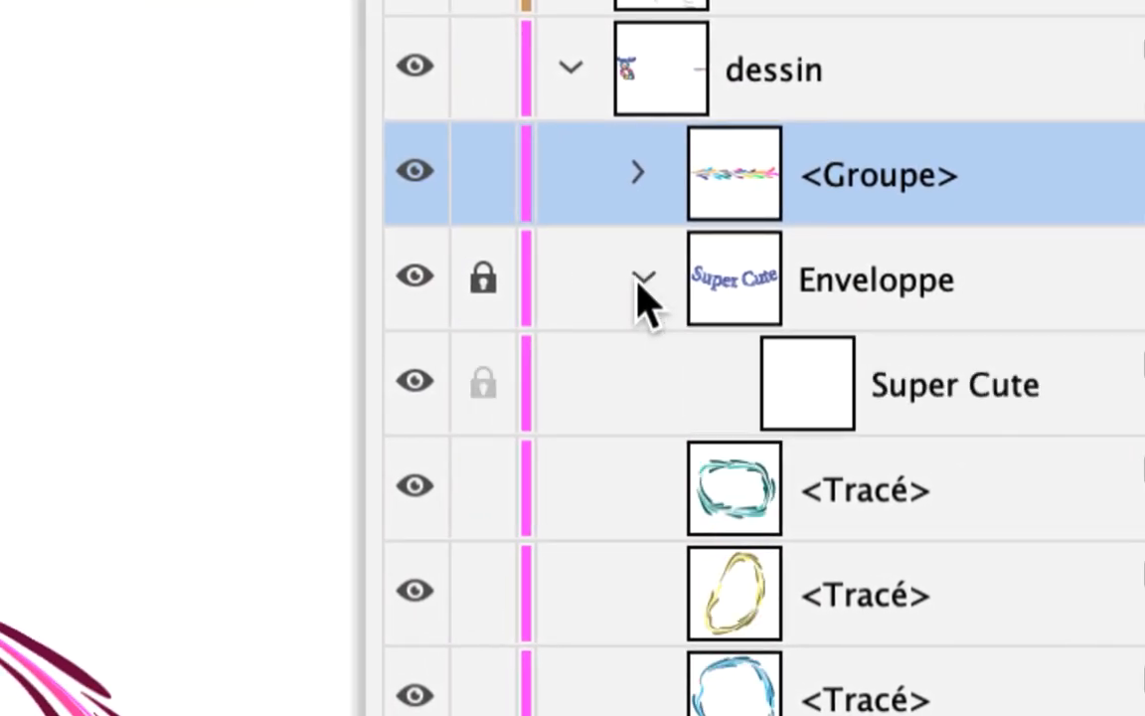
left_click(641, 278)
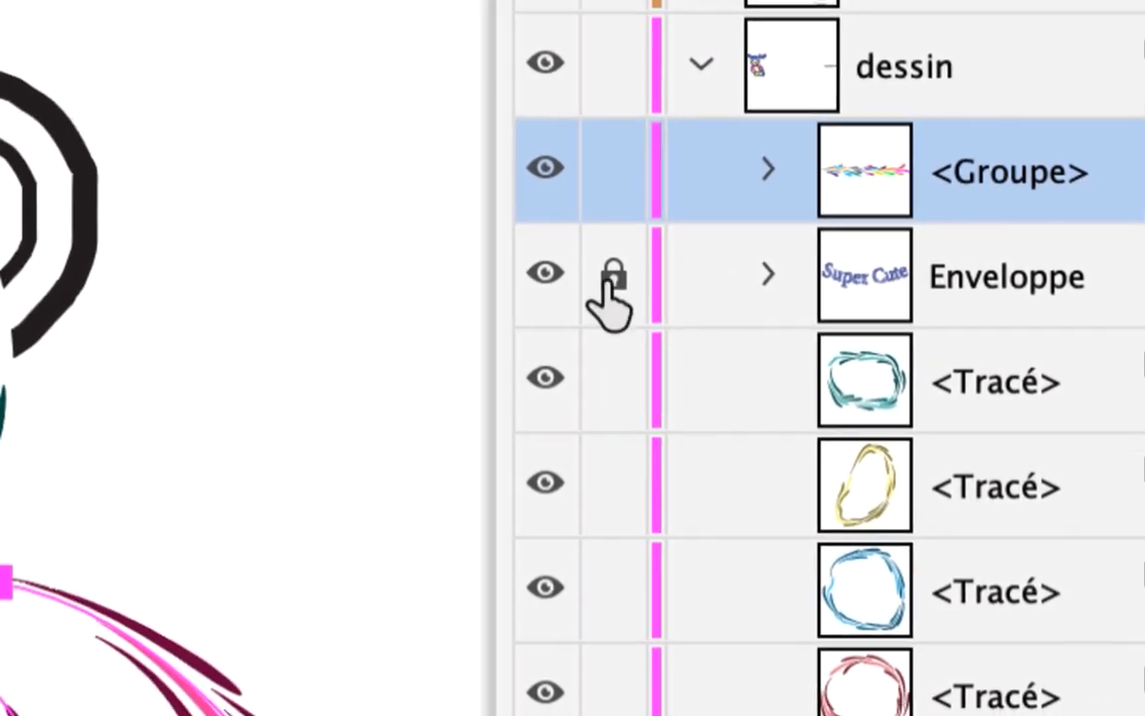
scroll(621, 333, "down", 10)
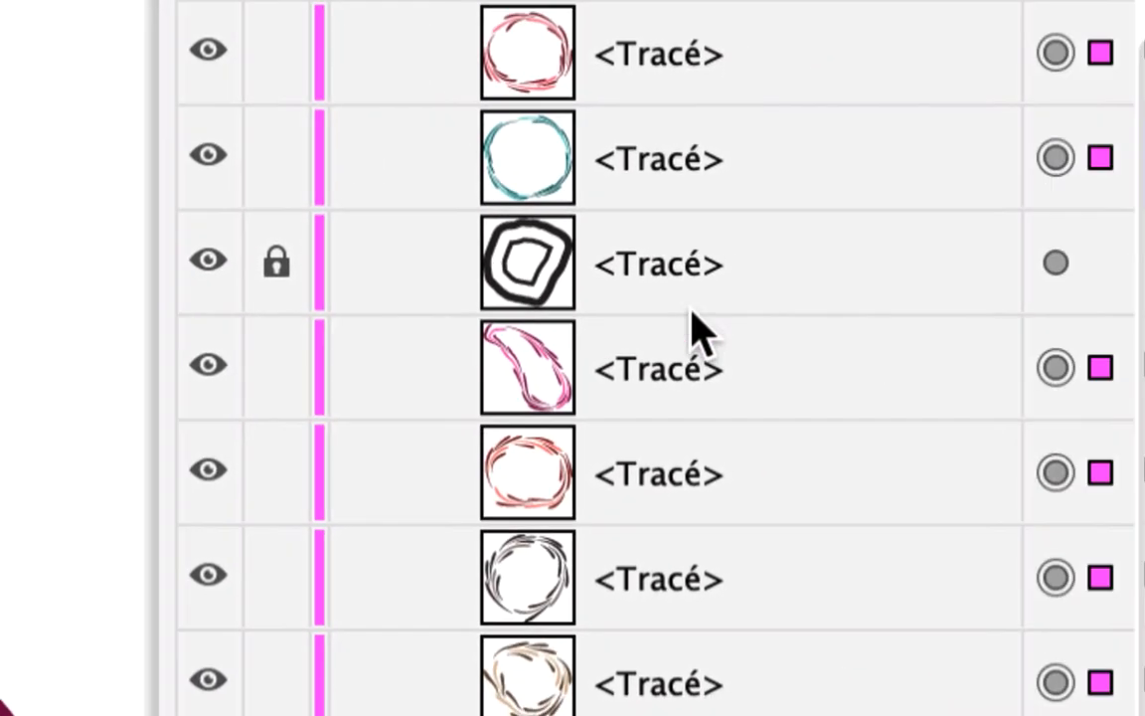
scroll(556, 328, "down", 12)
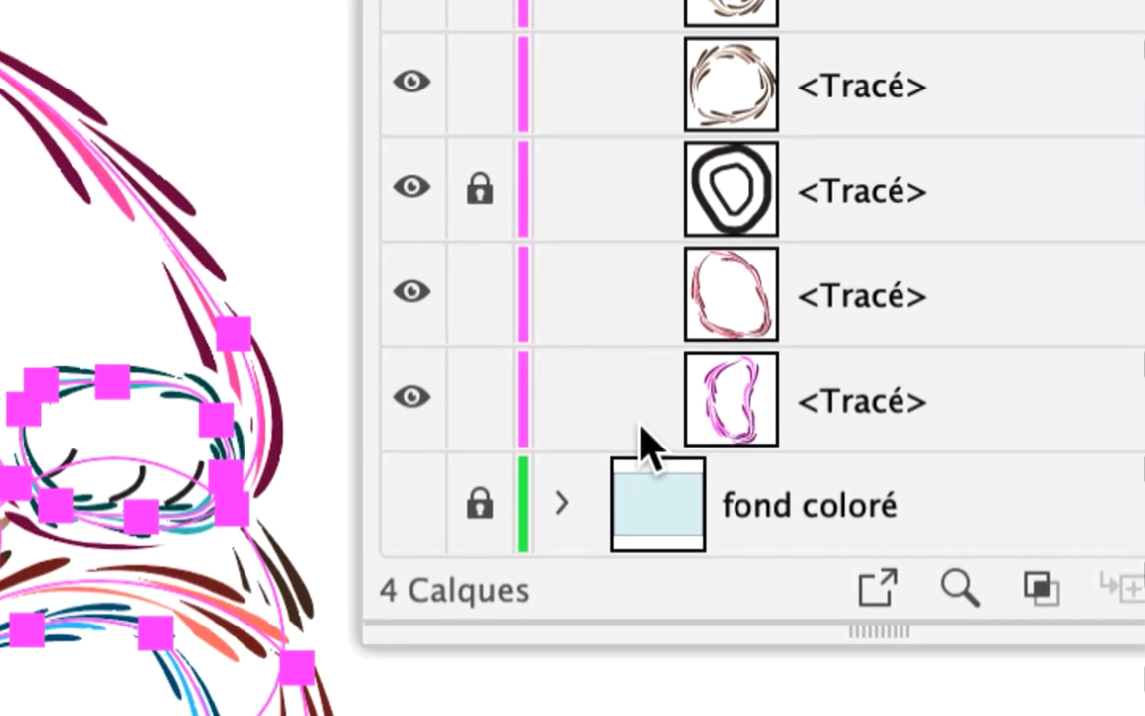
scroll(624, 393, "up", 5)
scroll(621, 378, "up", 6)
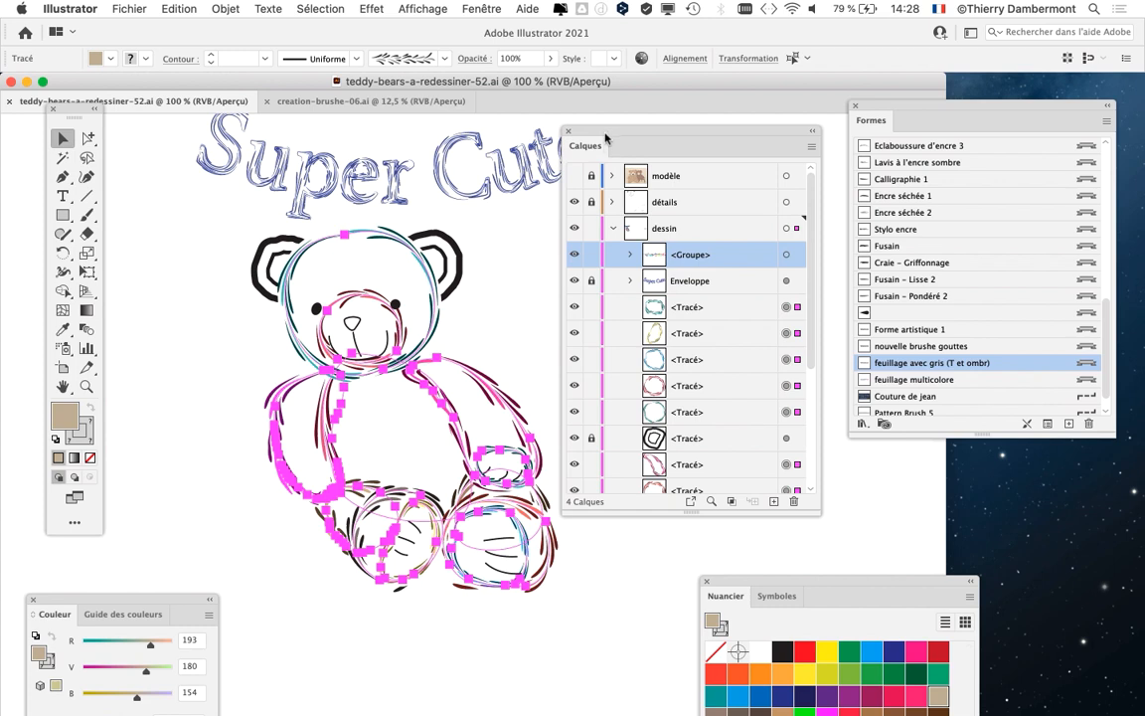
mouse_move(604, 137)
left_mouse_down()
mouse_move(694, 389)
mouse_move(458, 636)
mouse_move(349, 650)
left_mouse_up()
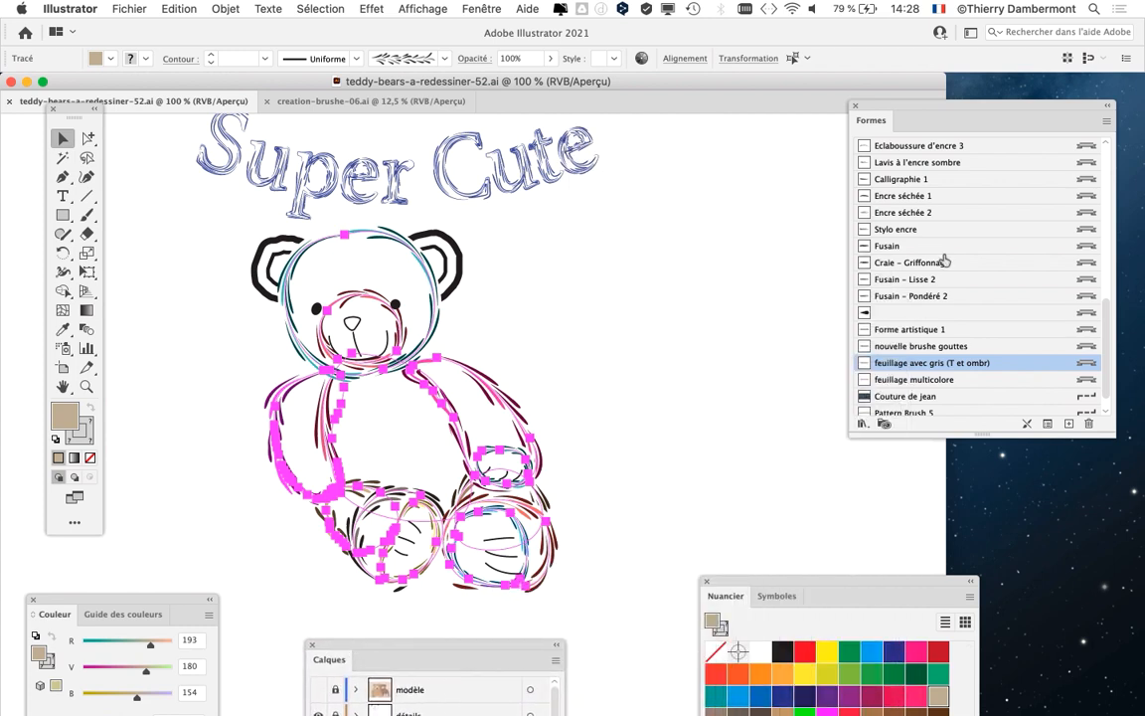
- Apply the feuillage multicolore brush to the selected bear outlines and arrange the Formes, Nuancier and Calques panels beside the drawing
left_click_drag(895, 105, 662, 78)
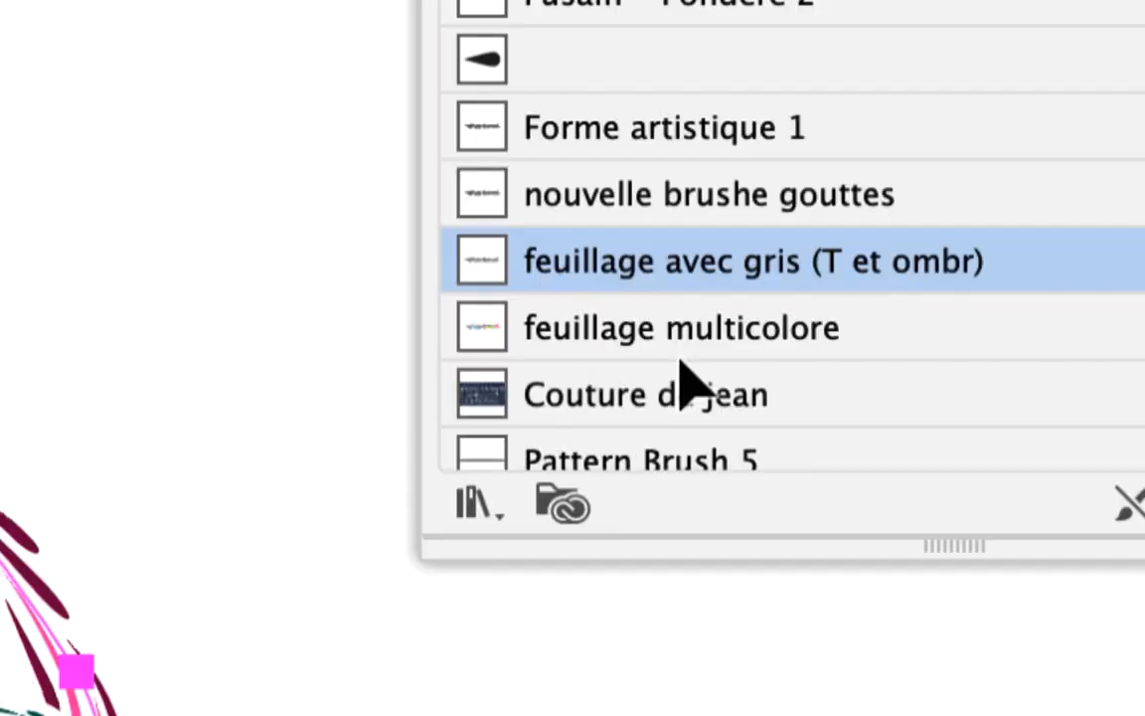
left_click(681, 358)
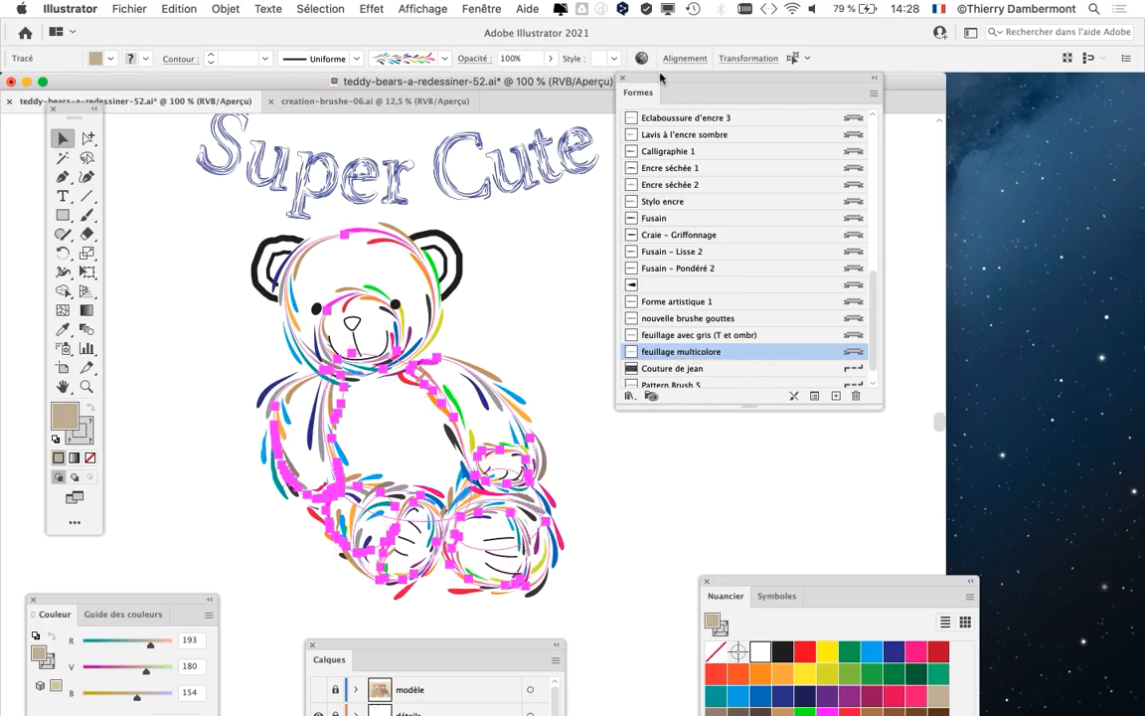
left_click_drag(660, 77, 914, 100)
scroll(411, 450, "up", 2)
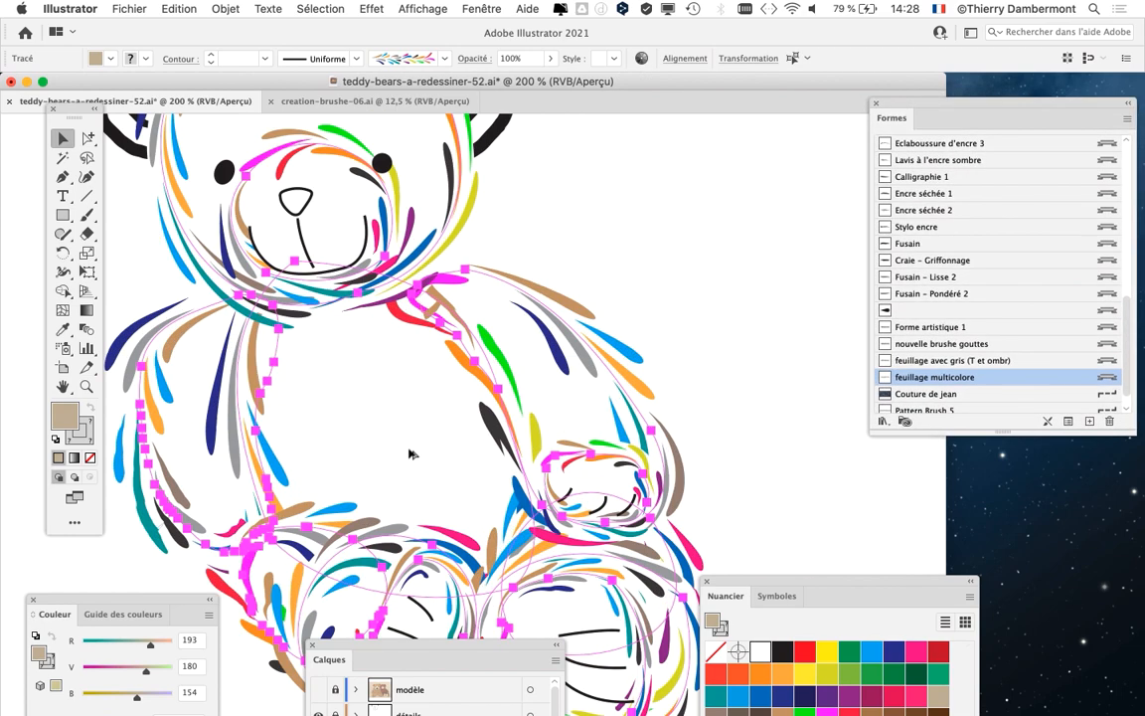
left_click_drag(720, 586, 1048, 583)
left_click_drag(465, 647, 911, 488)
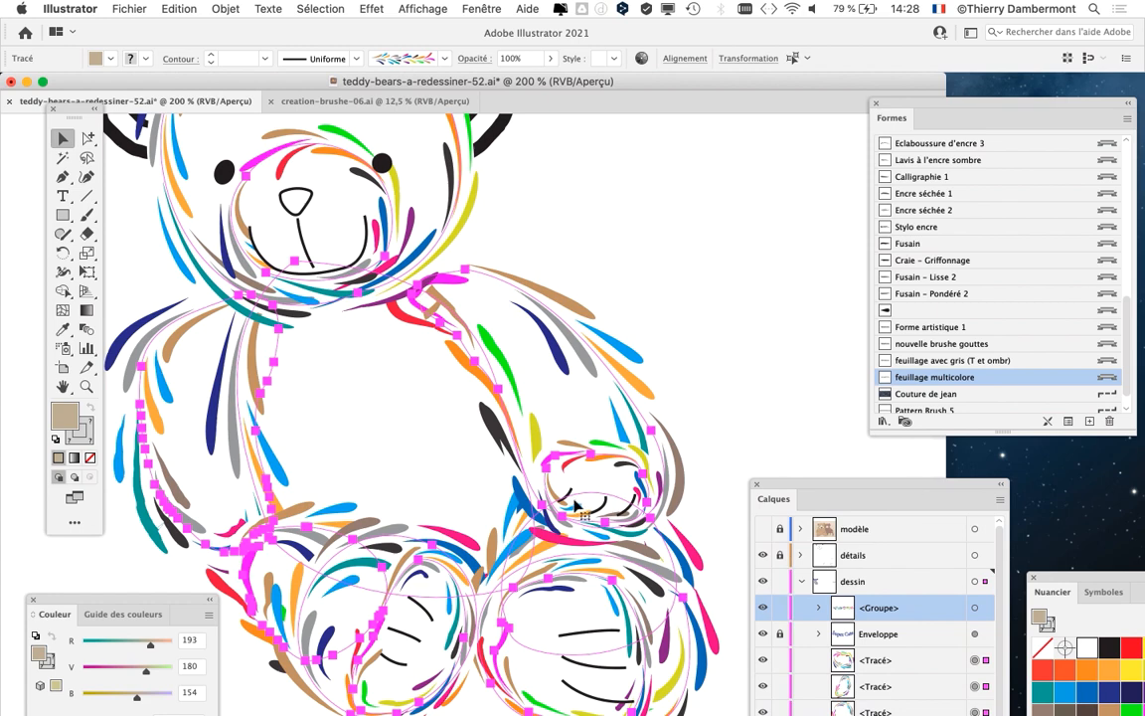
- Deselect the bear outlines and view the whole teddy bear drawing with its feuillage multicolore strokes
left_click(711, 426)
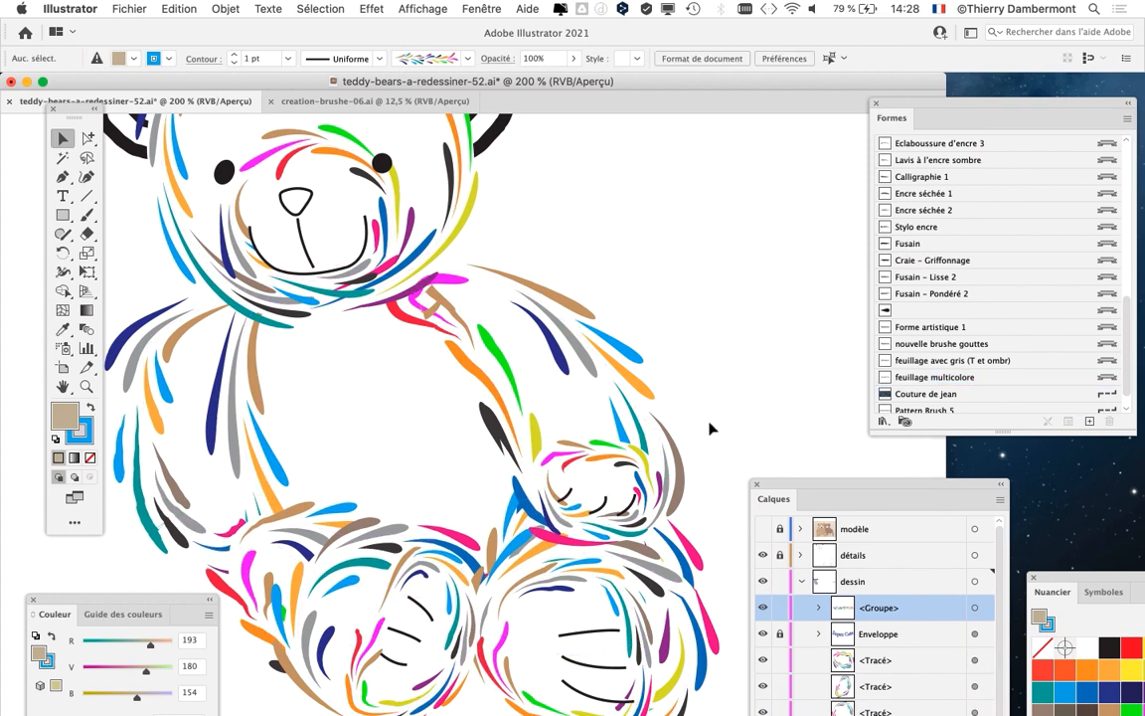
key("super+minus")
left_click_drag(708, 429, 520, 381)
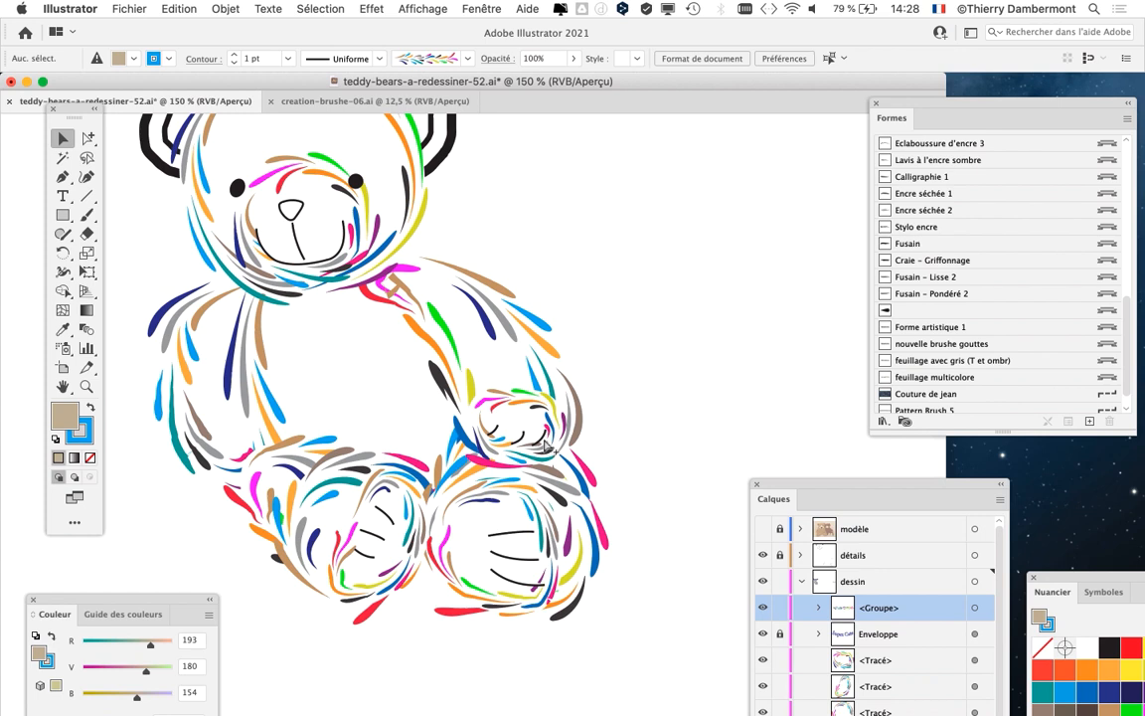
scroll(407, 244, "up", 2)
scroll(417, 248, "up", 4)
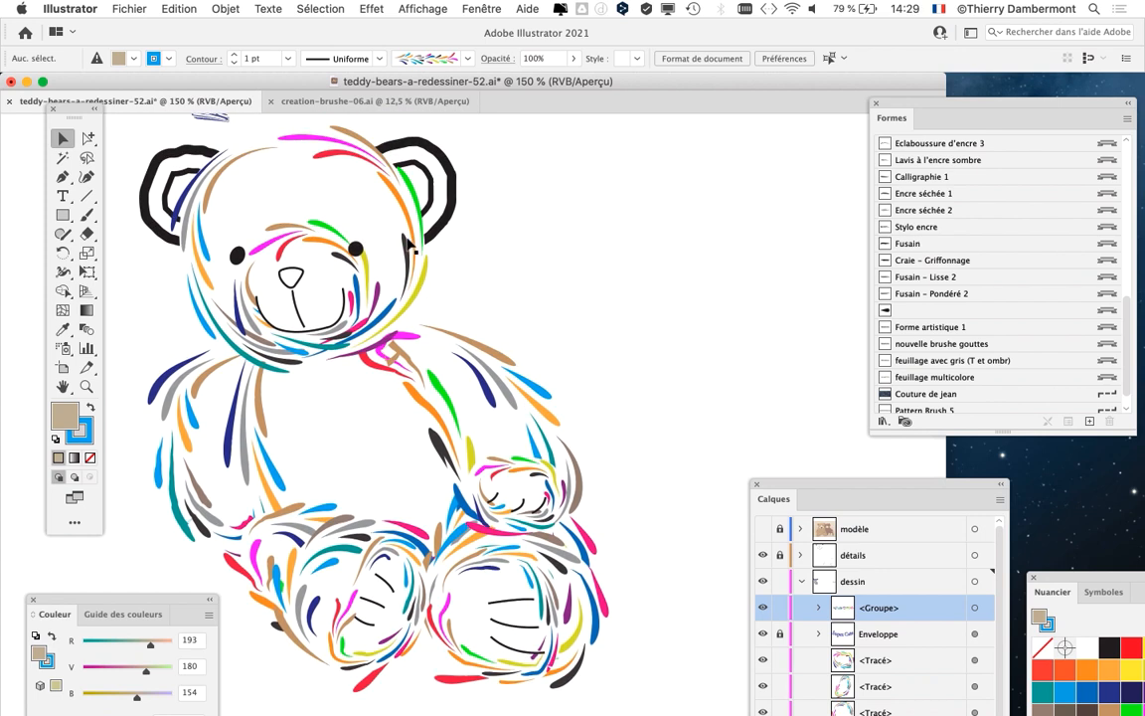
- Select the outline of the bear's head and open the Contour panel beside the drawing
left_click(415, 246)
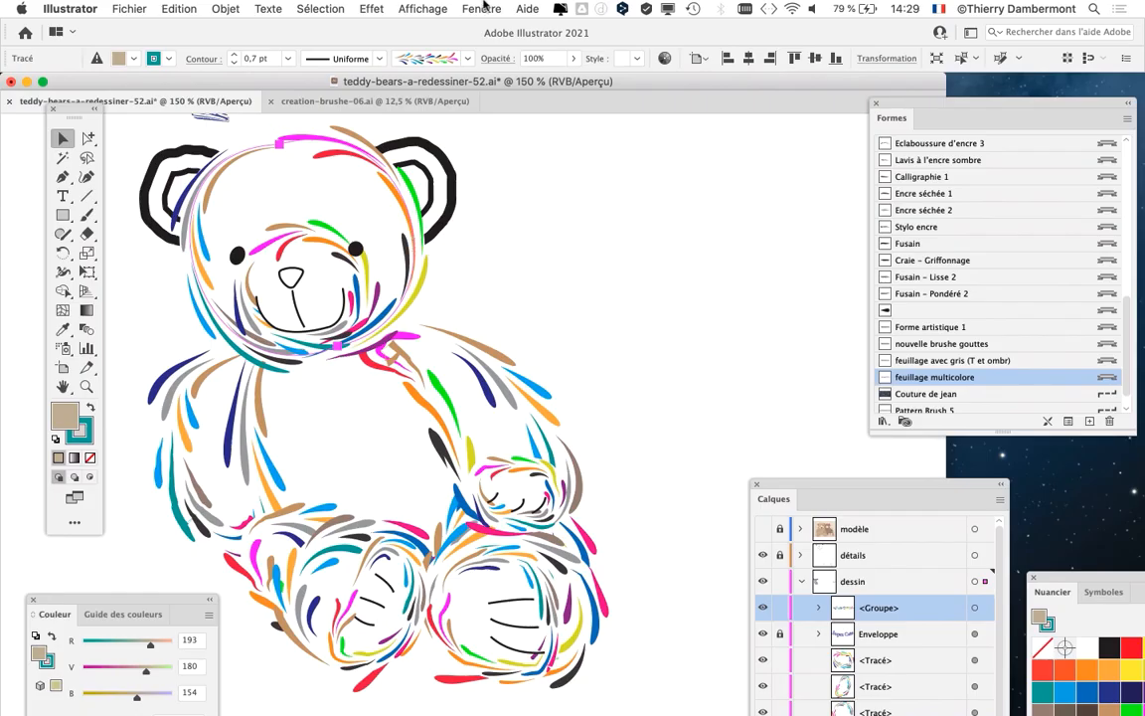
left_click(484, 8)
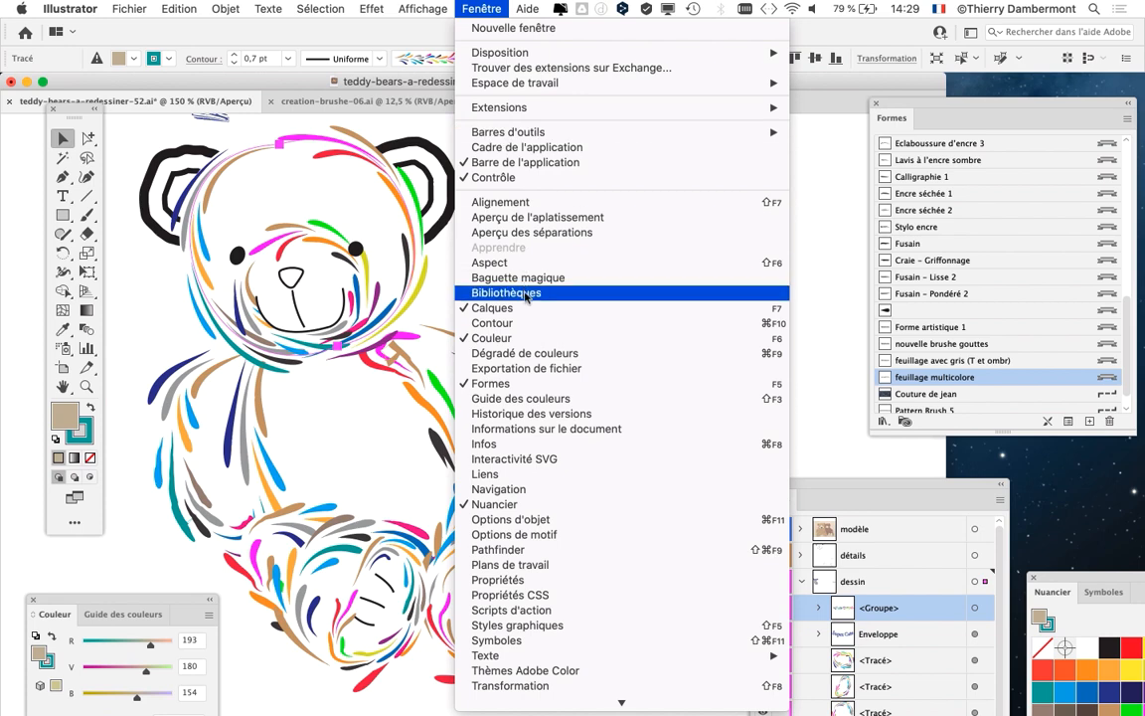
left_click(626, 323)
left_click_drag(924, 131, 542, 138)
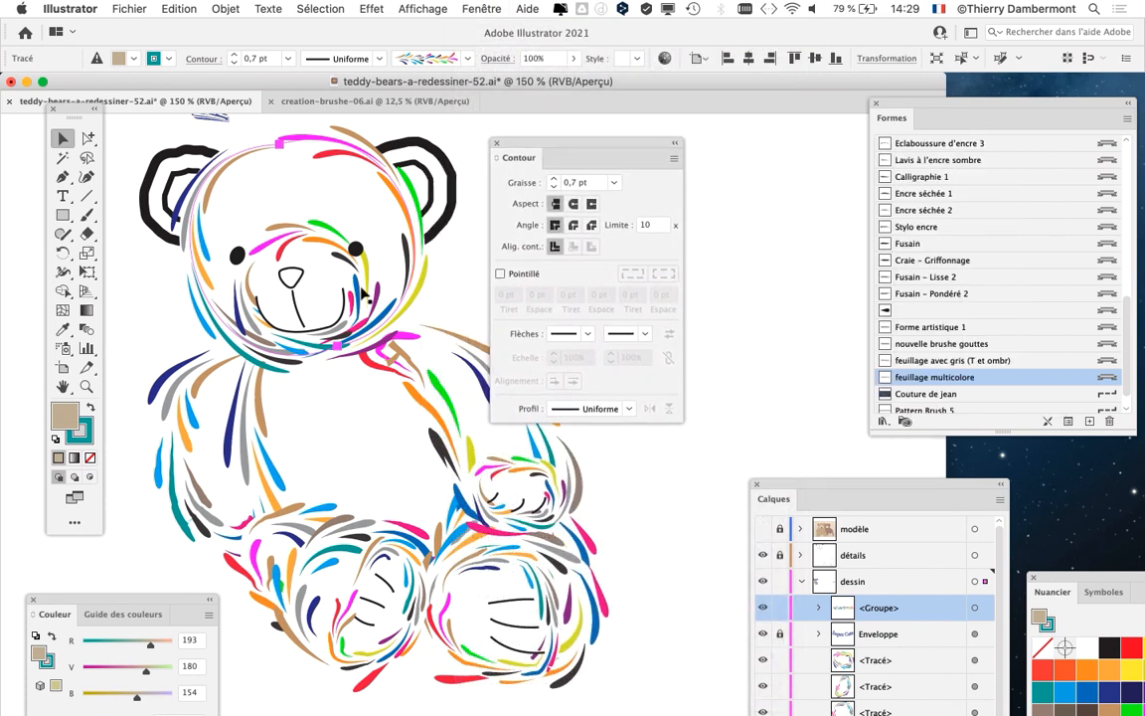
- Check the stroke weights of the muzzle and arm outlines in outline view, and return to the preview
key("super+y")
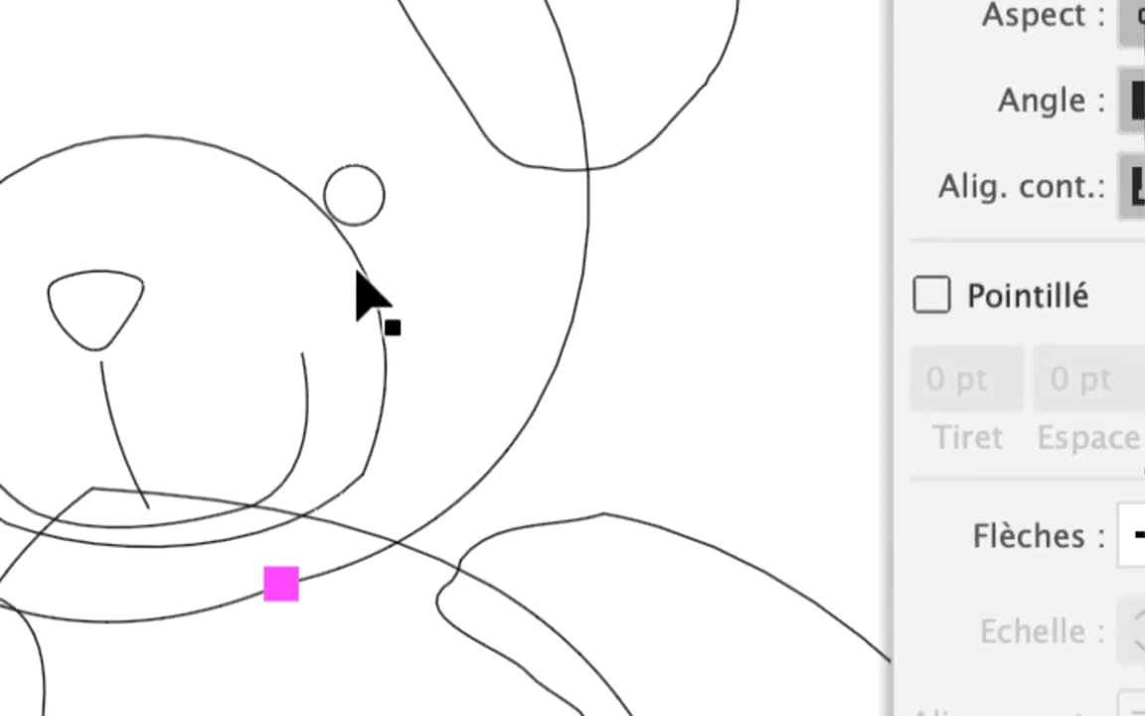
left_click(359, 274)
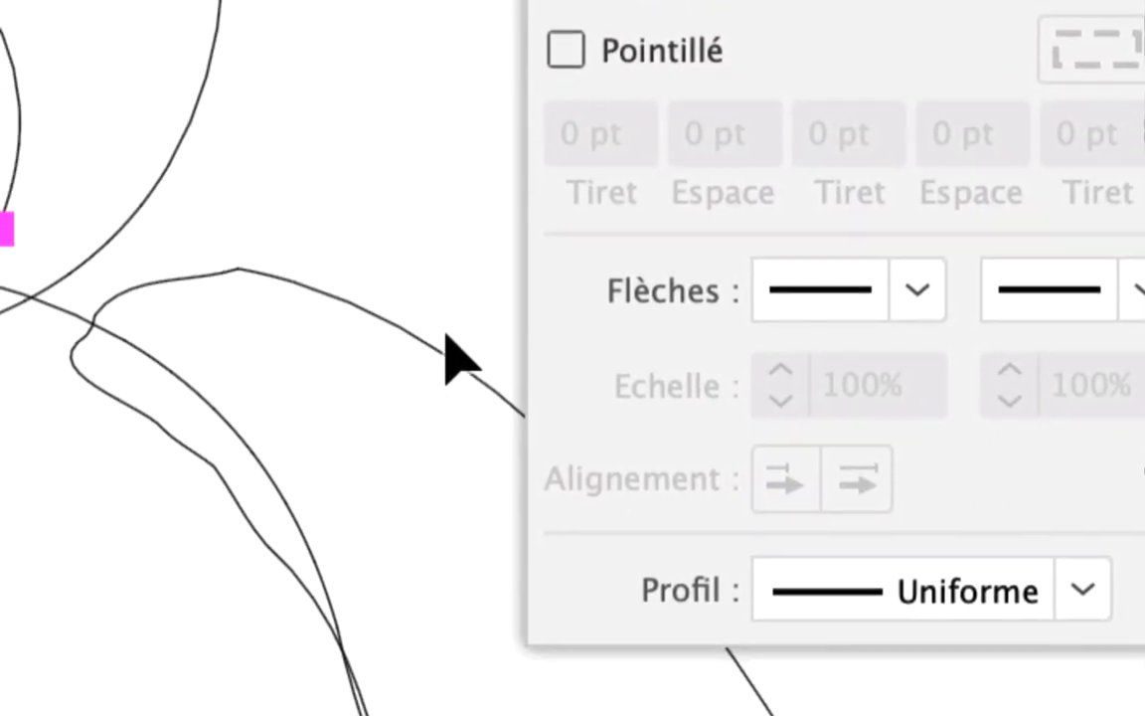
left_click(447, 336)
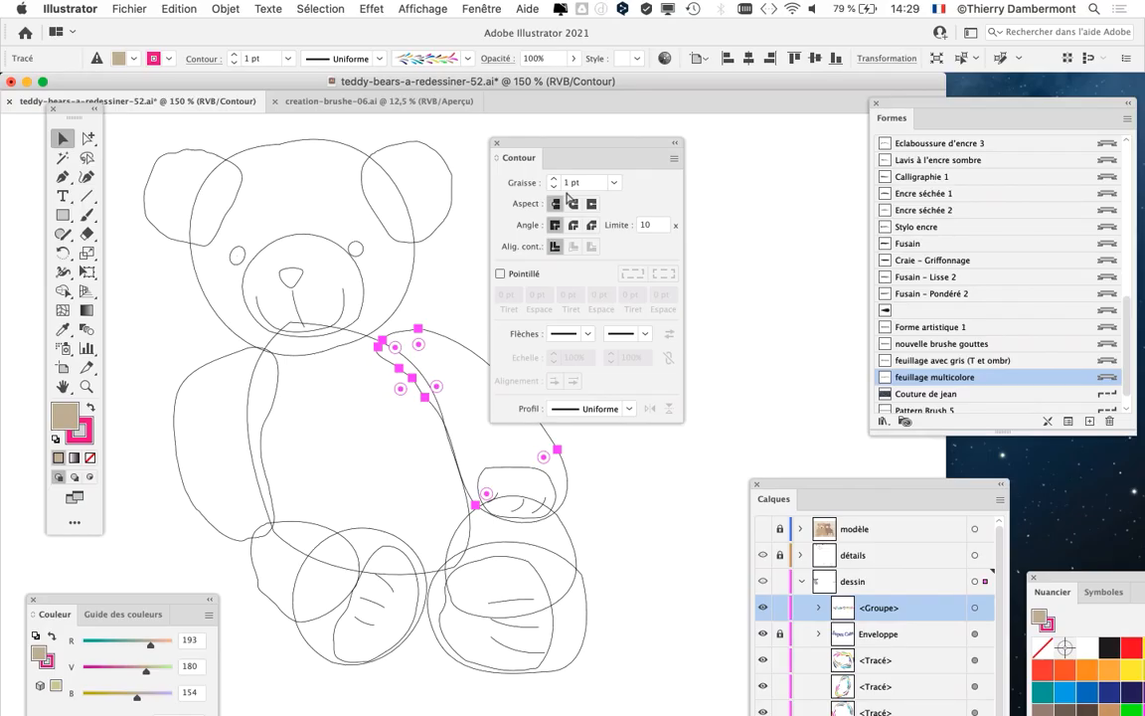
key("super+y")
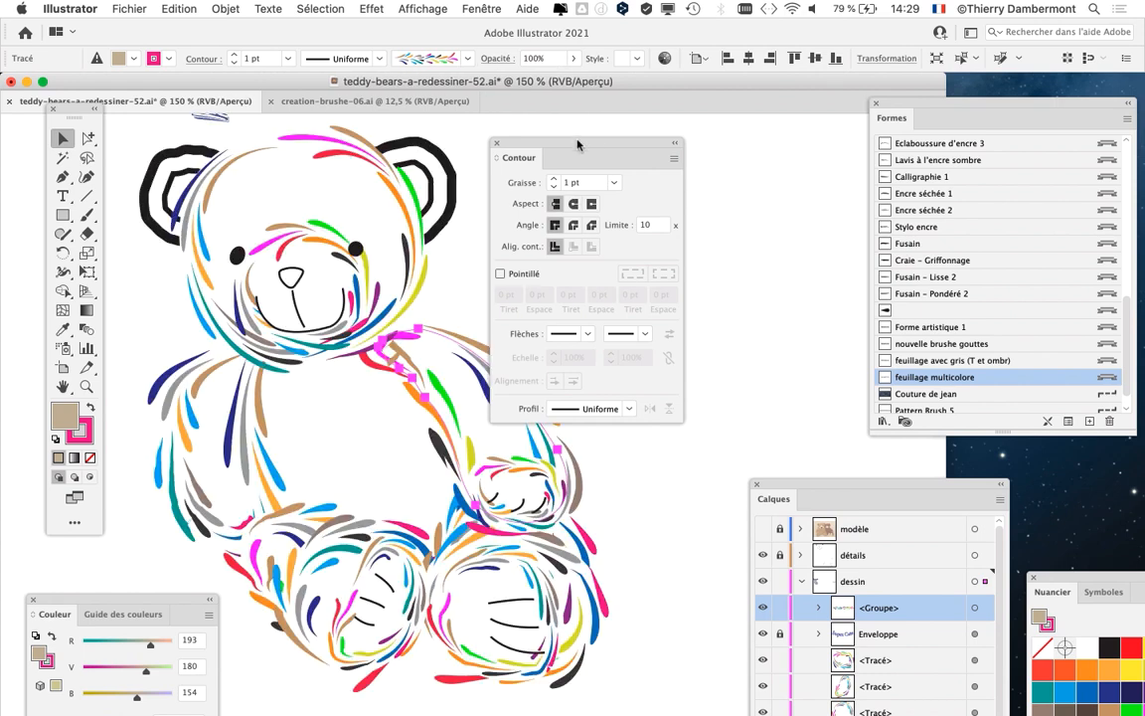
- Move the Contour panel clear of the bear, select all the bear outlines and set their stroke weight to 0,5 pt
left_click_drag(577, 145, 807, 132)
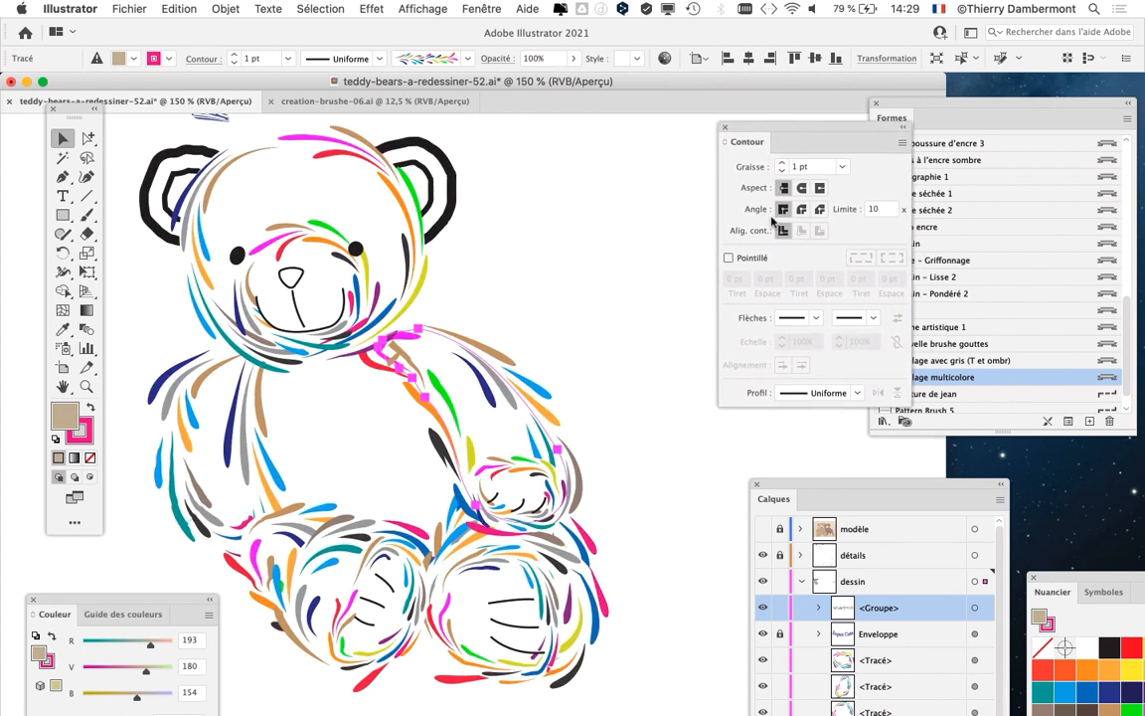
scroll(223, 225, "down", 1)
mouse_move(132, 171)
left_mouse_down()
mouse_move(356, 326)
mouse_move(543, 514)
left_mouse_up()
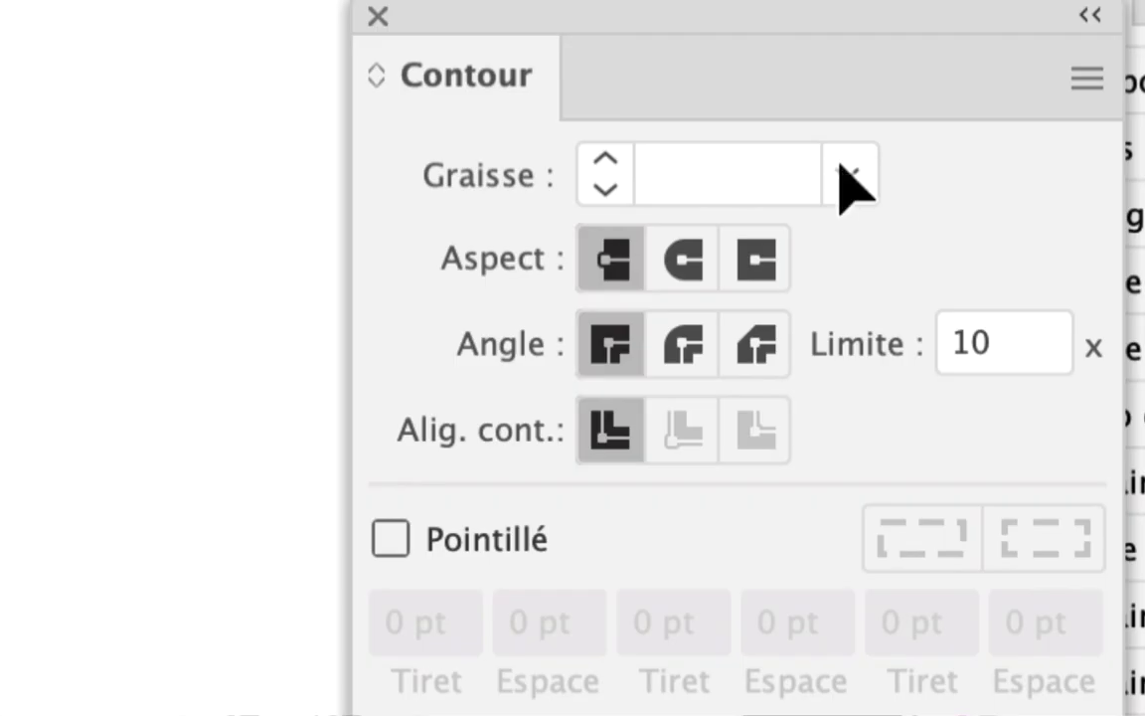
left_click(845, 181)
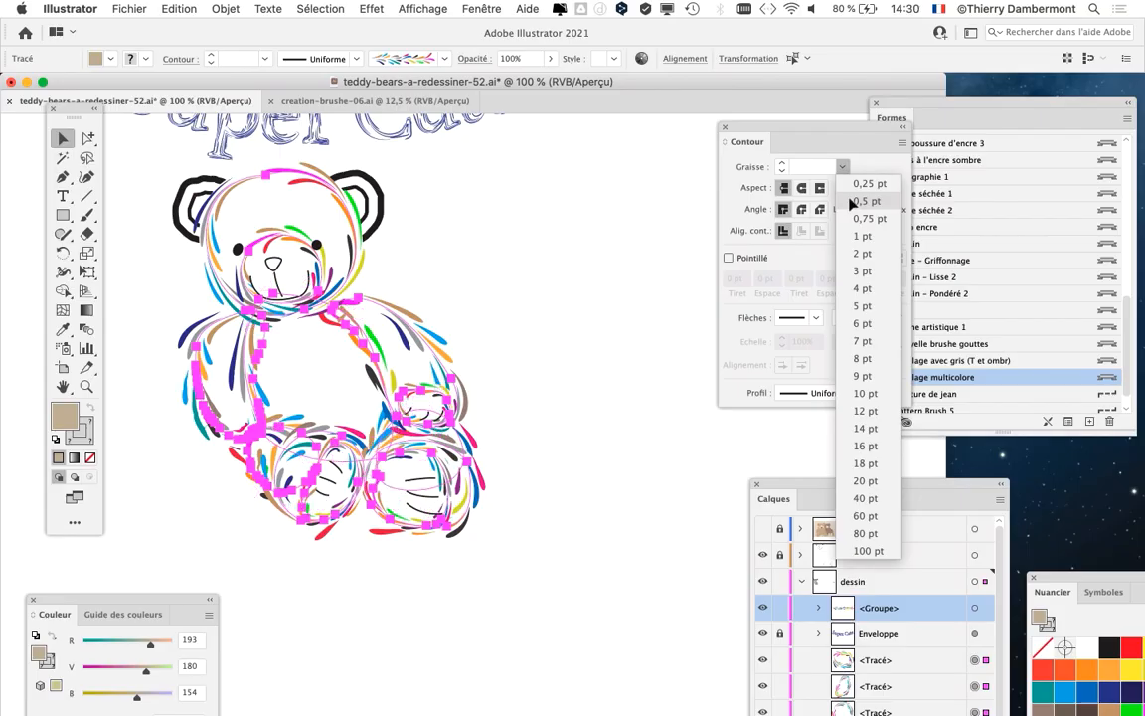
left_click(861, 200)
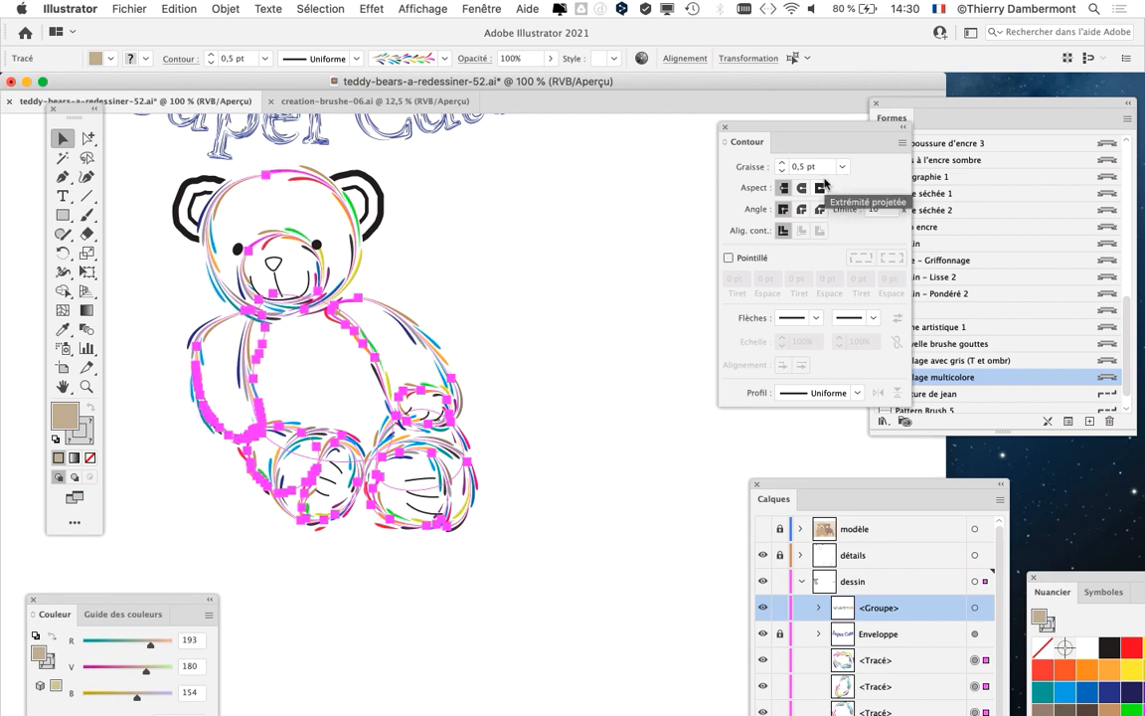
- Enlarge the view of the bear to 150 % and hide the selection edges
key("super+plus")
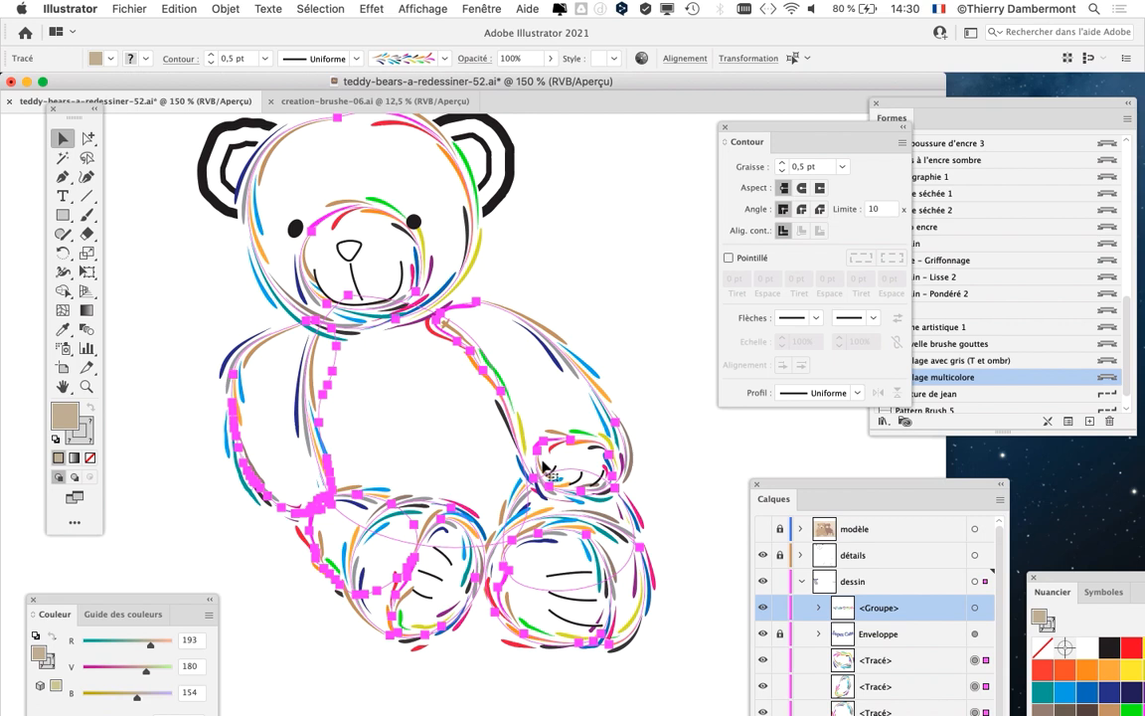
left_click(421, 8)
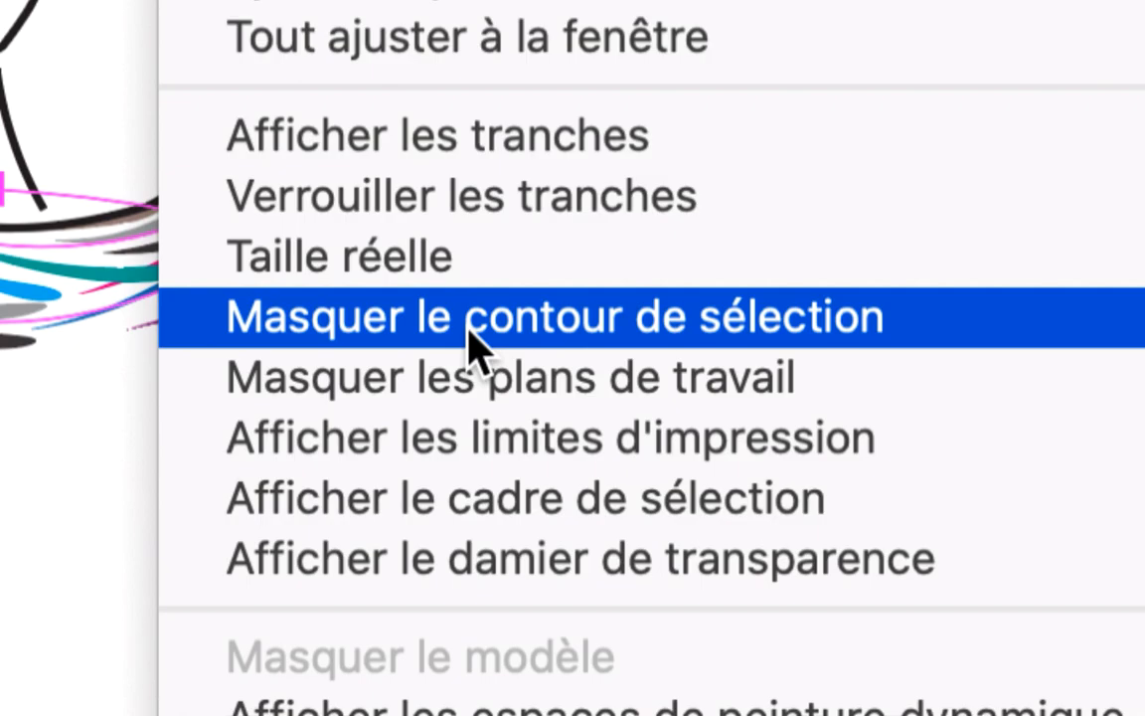
left_click(467, 334)
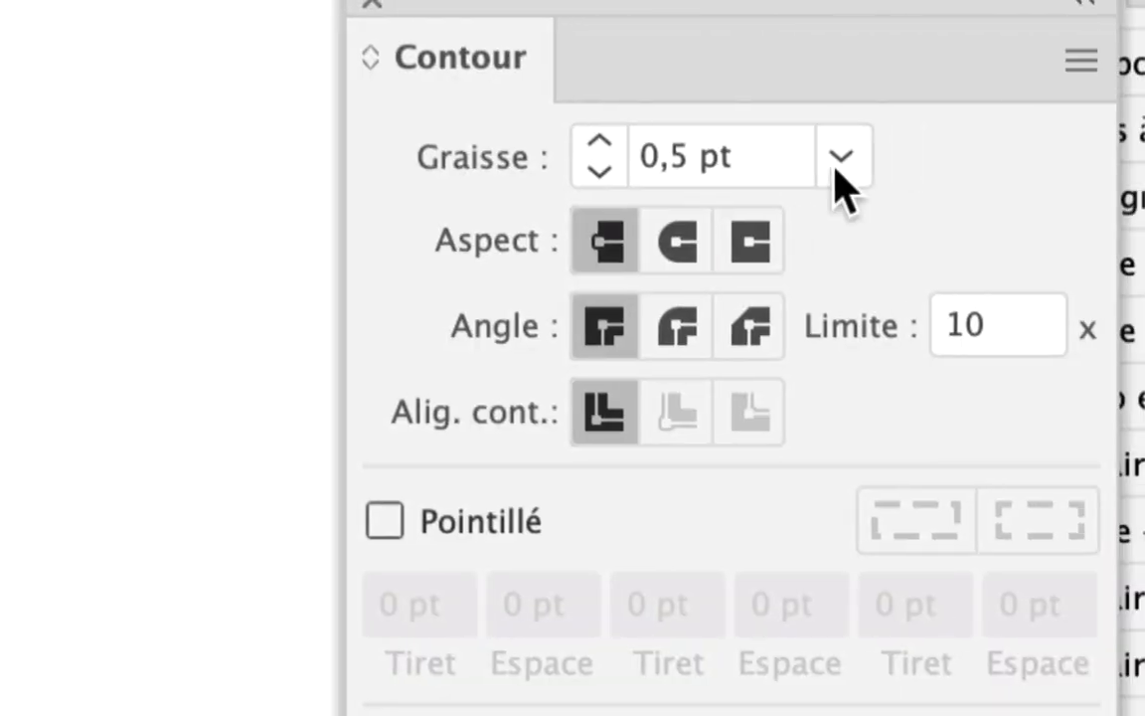
- Compare stroke weights of 0,25 pt, 2 pt and 4 pt on the selected bear outlines
left_click(841, 161)
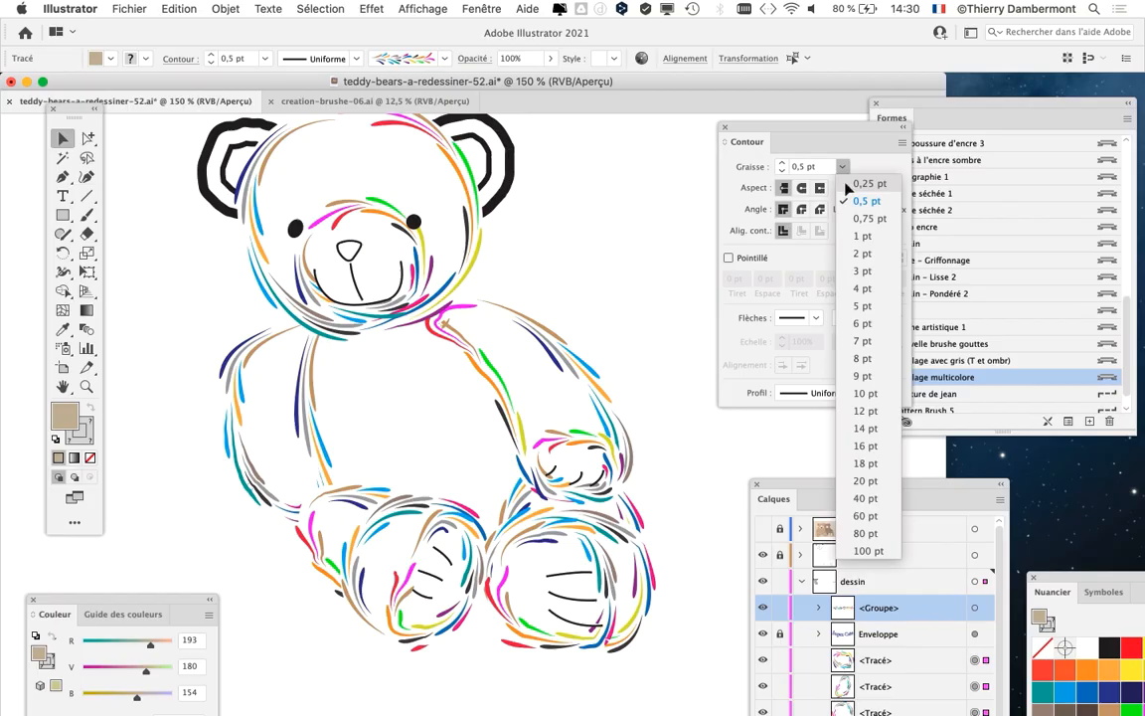
left_click(848, 185)
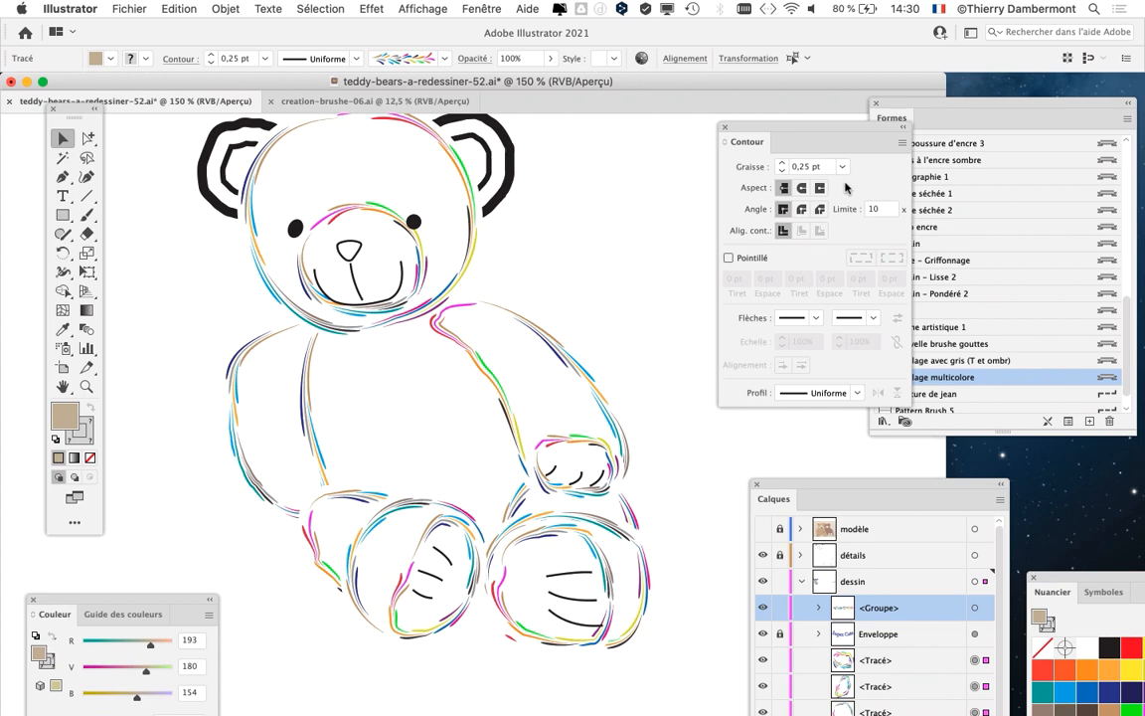
left_click(841, 166)
left_click(782, 231)
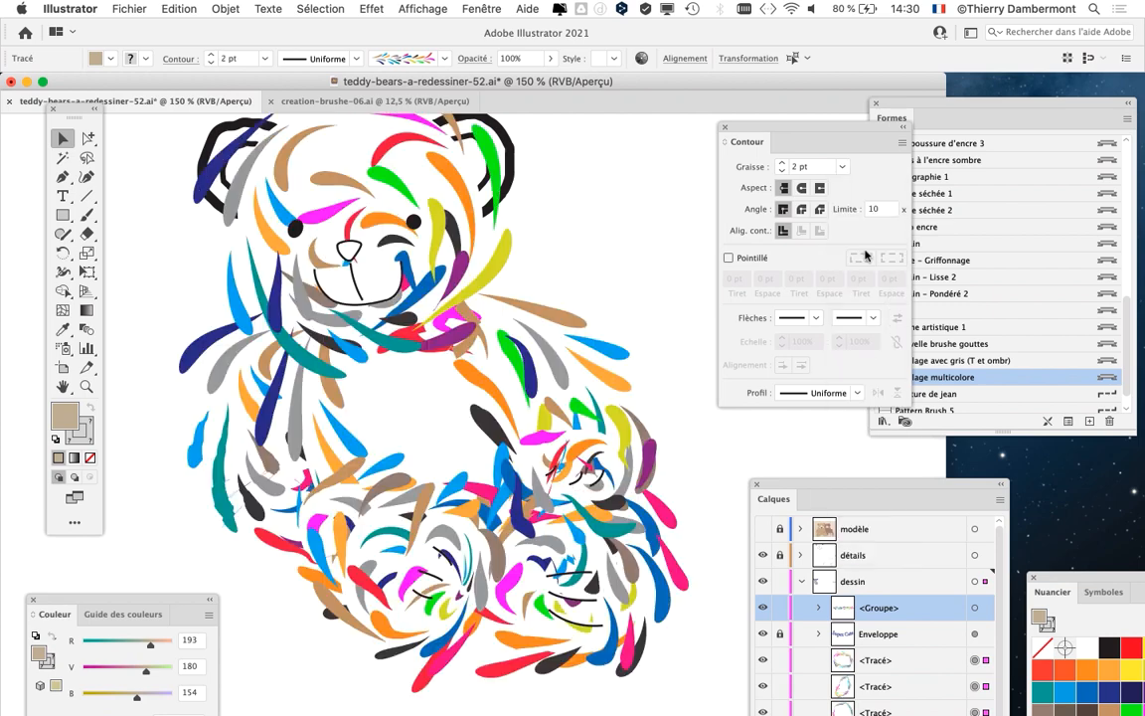
left_click(840, 166)
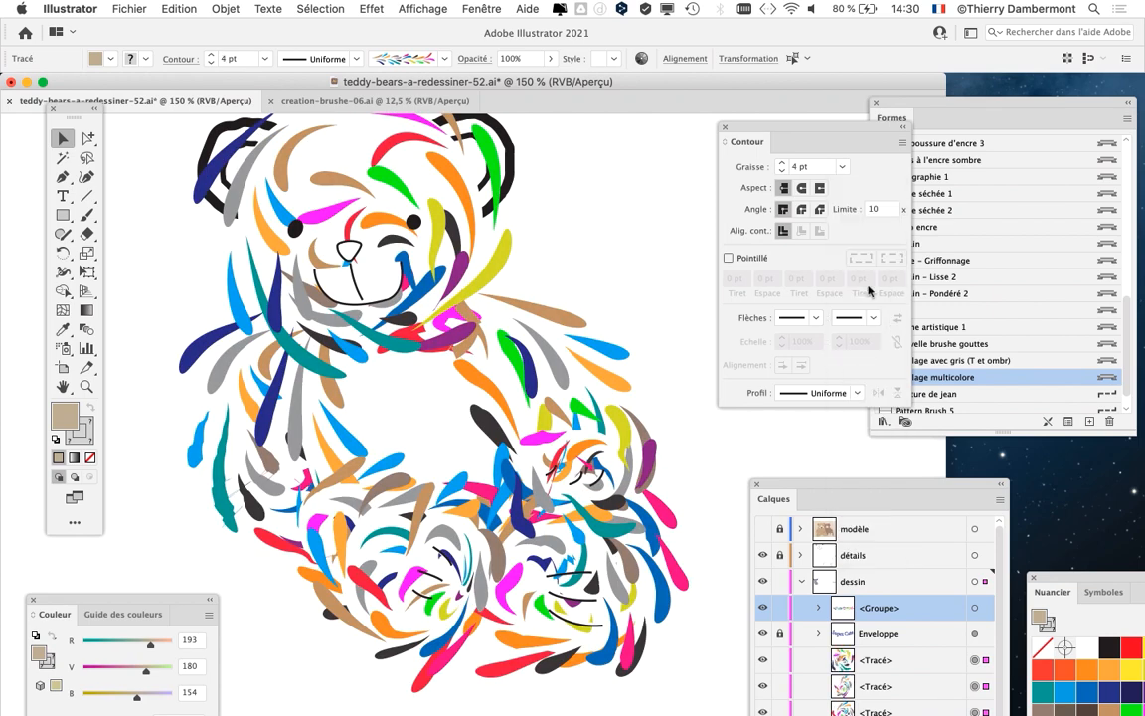
- Set the stroke weight of the teddy bear's selected multicolour brush outlines to 0,65 pt
left_click(865, 288)
left_click(841, 166)
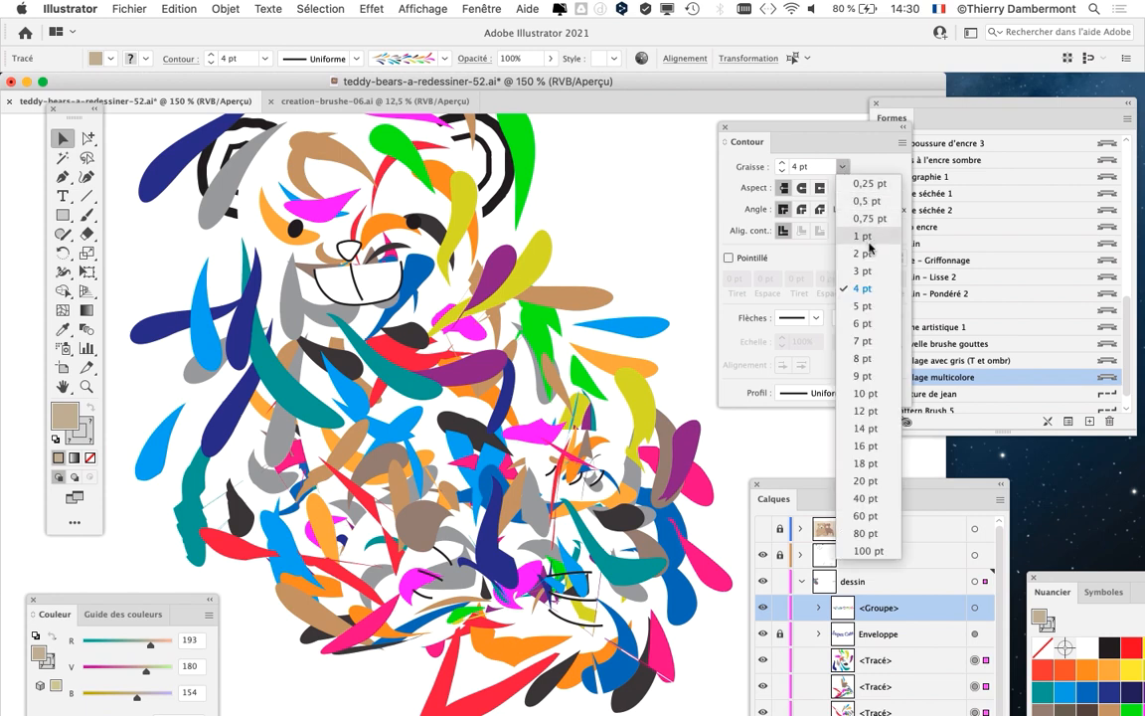
left_click(866, 200)
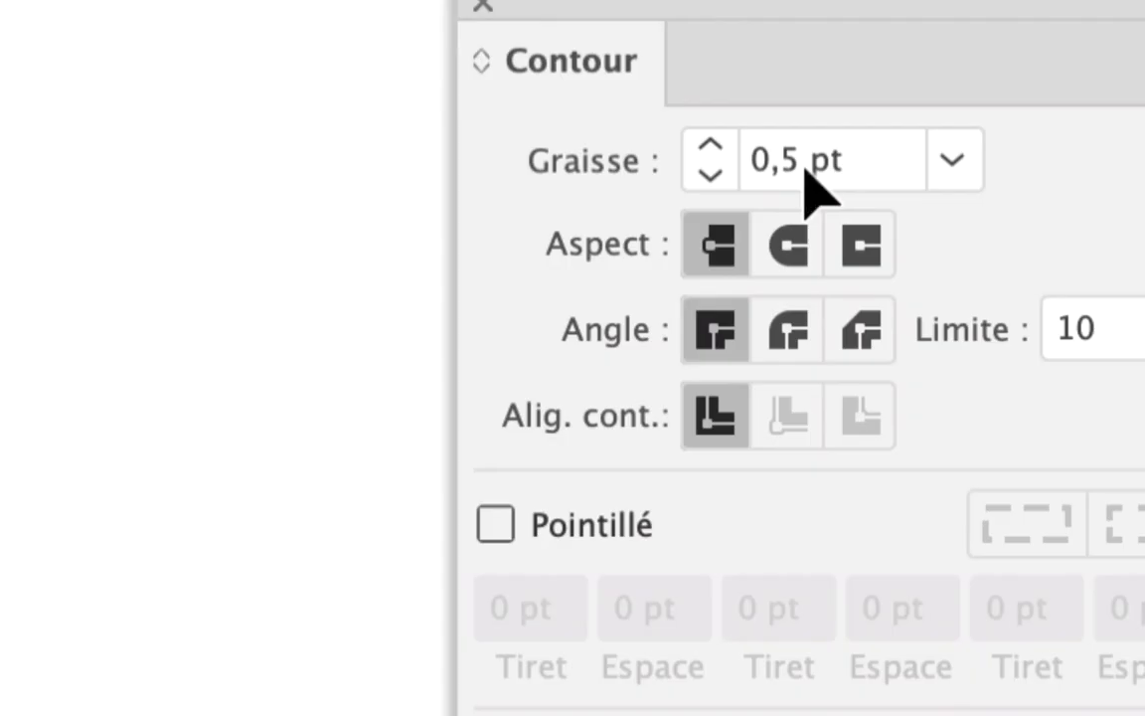
left_click(792, 159)
double_click(790, 159)
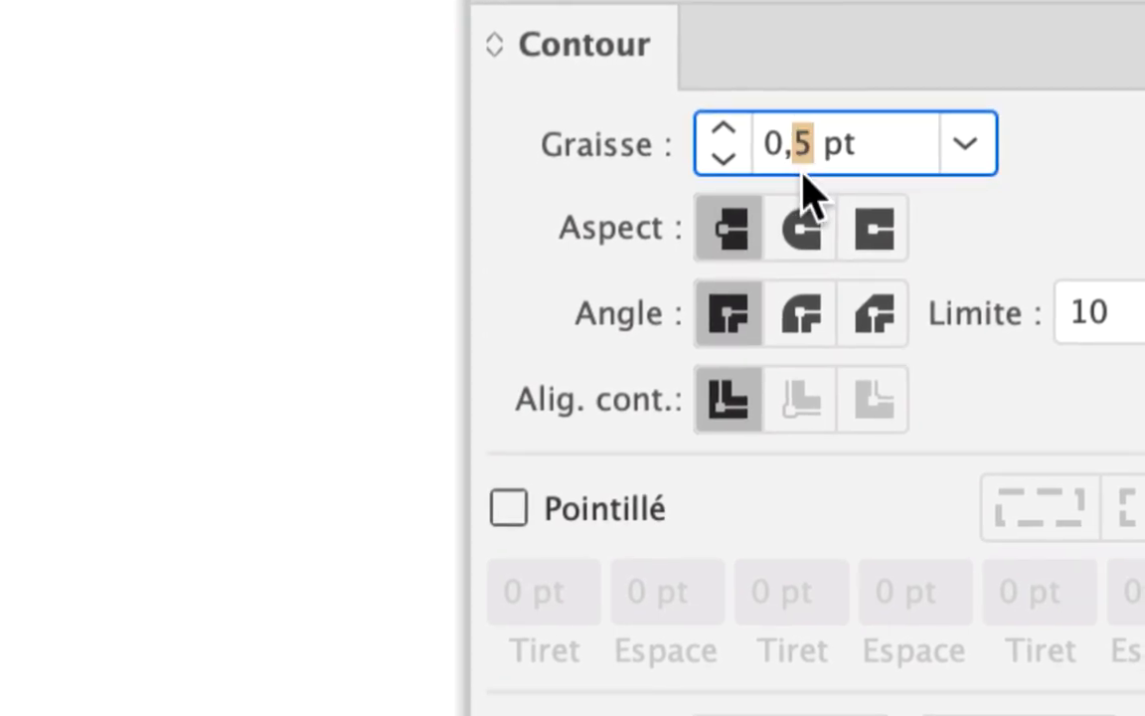
type("65")
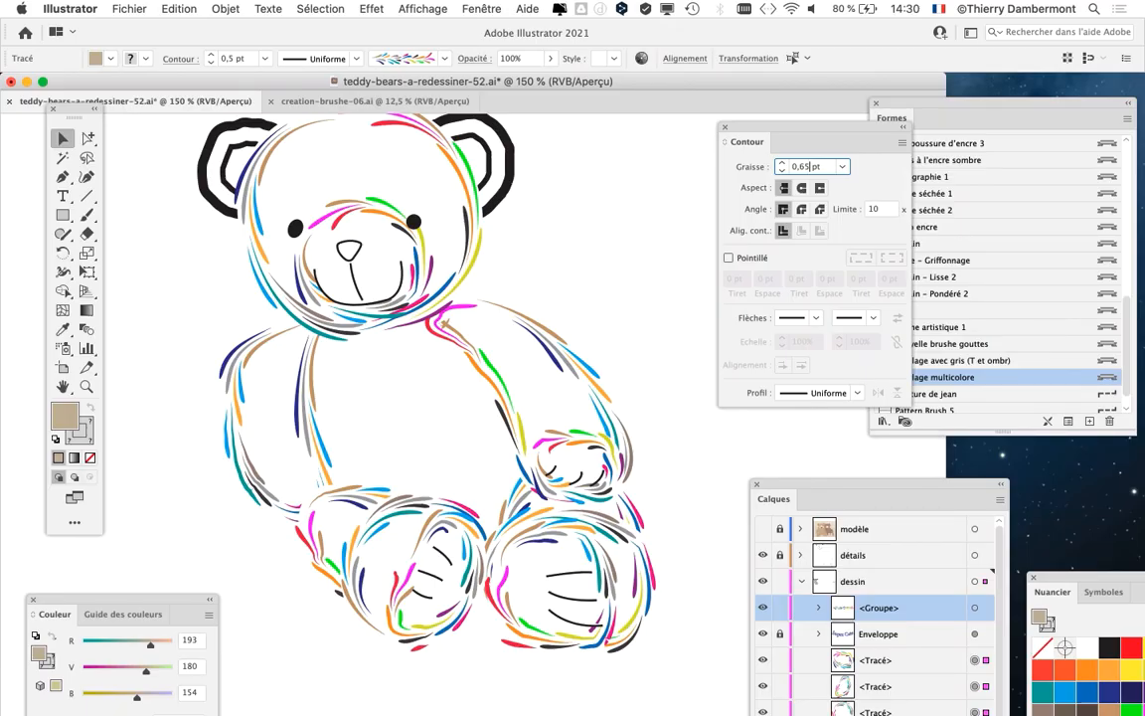
key("Tab")
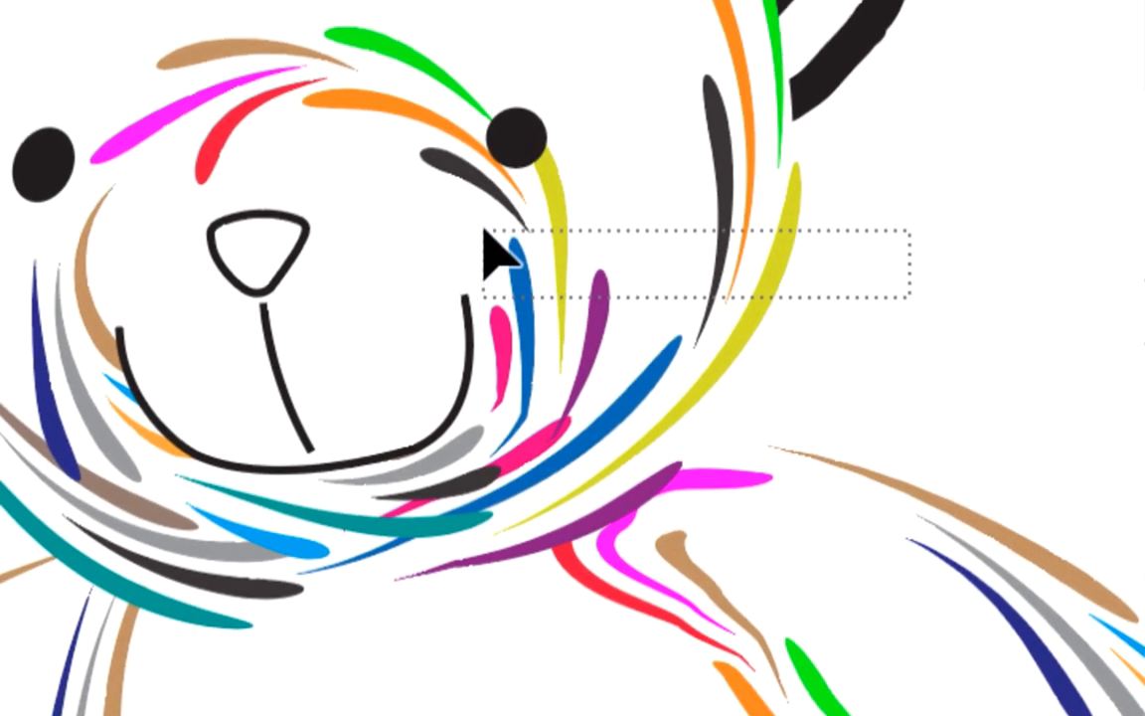
- Select the teddy bear's head and muzzle outlines and reduce their stroke weight to 0,4 pt
left_click_drag(485, 232, 485, 231)
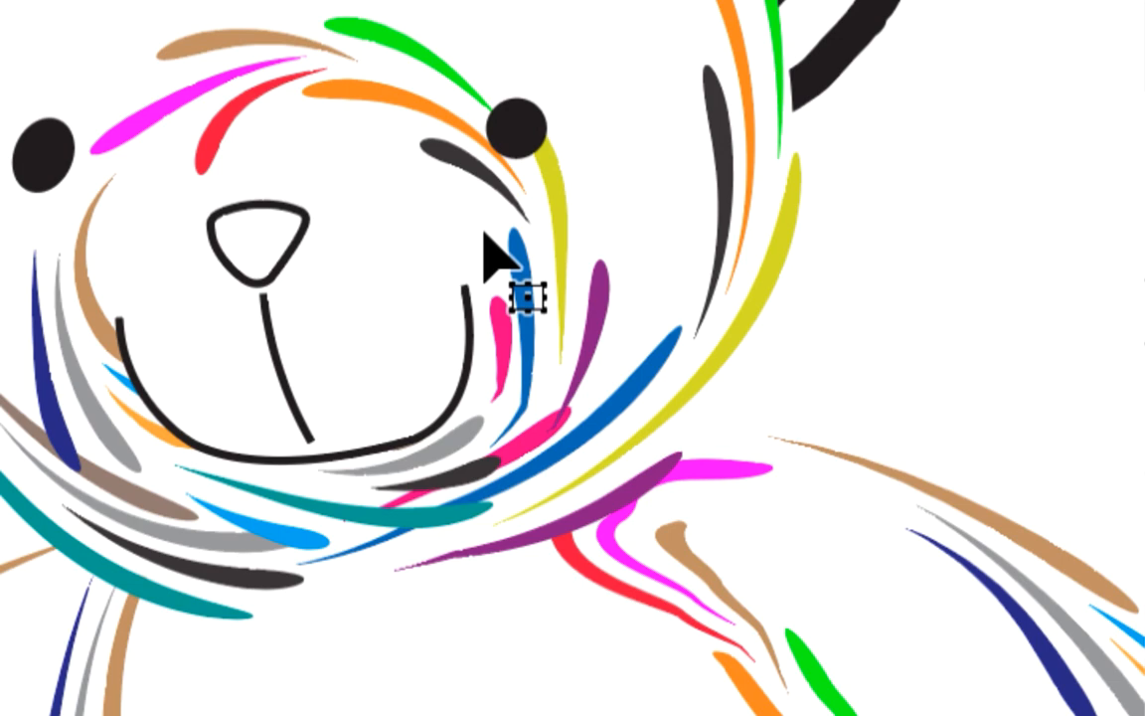
left_click_drag(1038, 343, 493, 241)
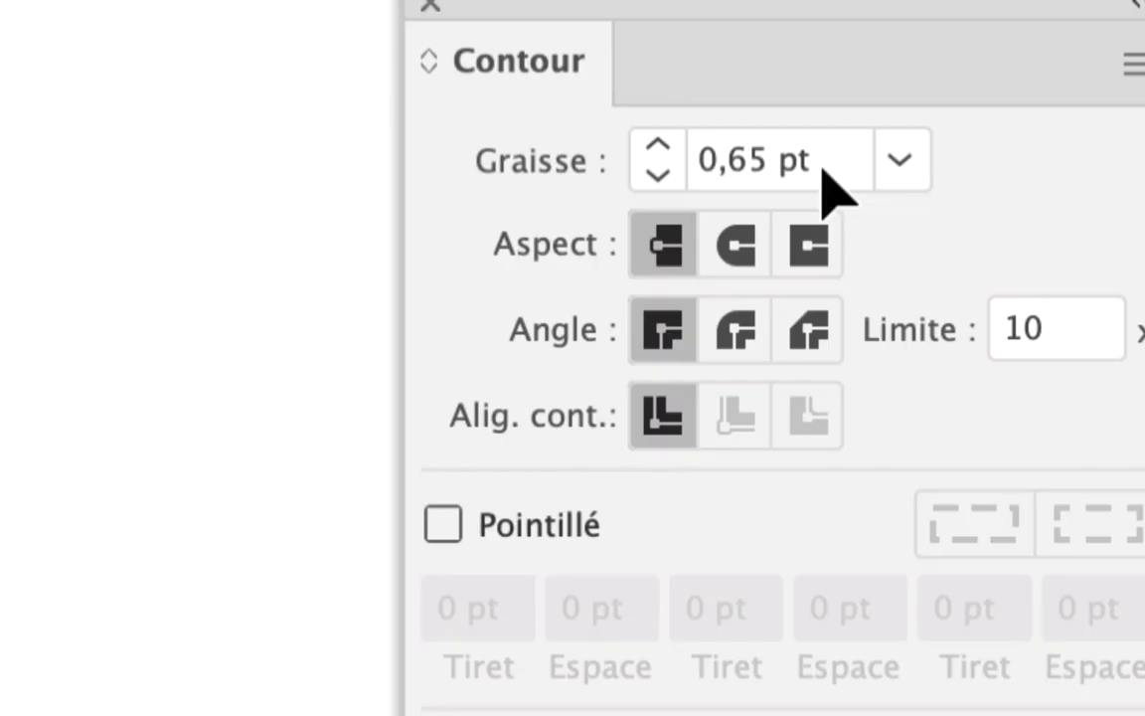
left_click(842, 167)
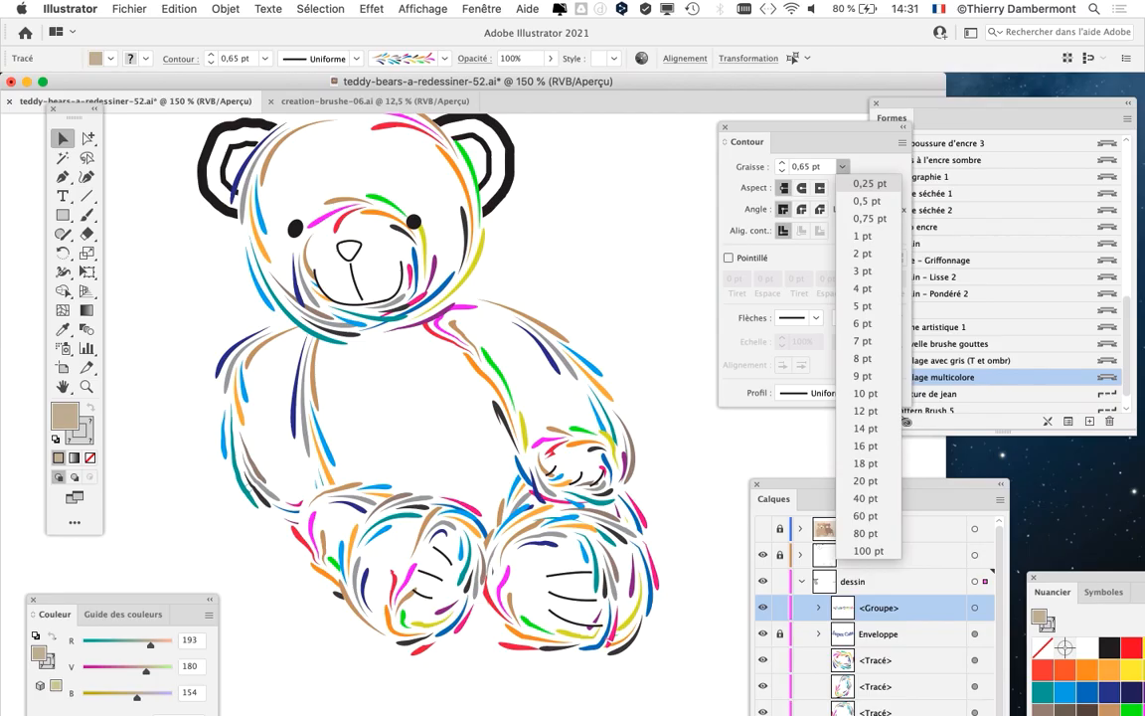
left_click(869, 183)
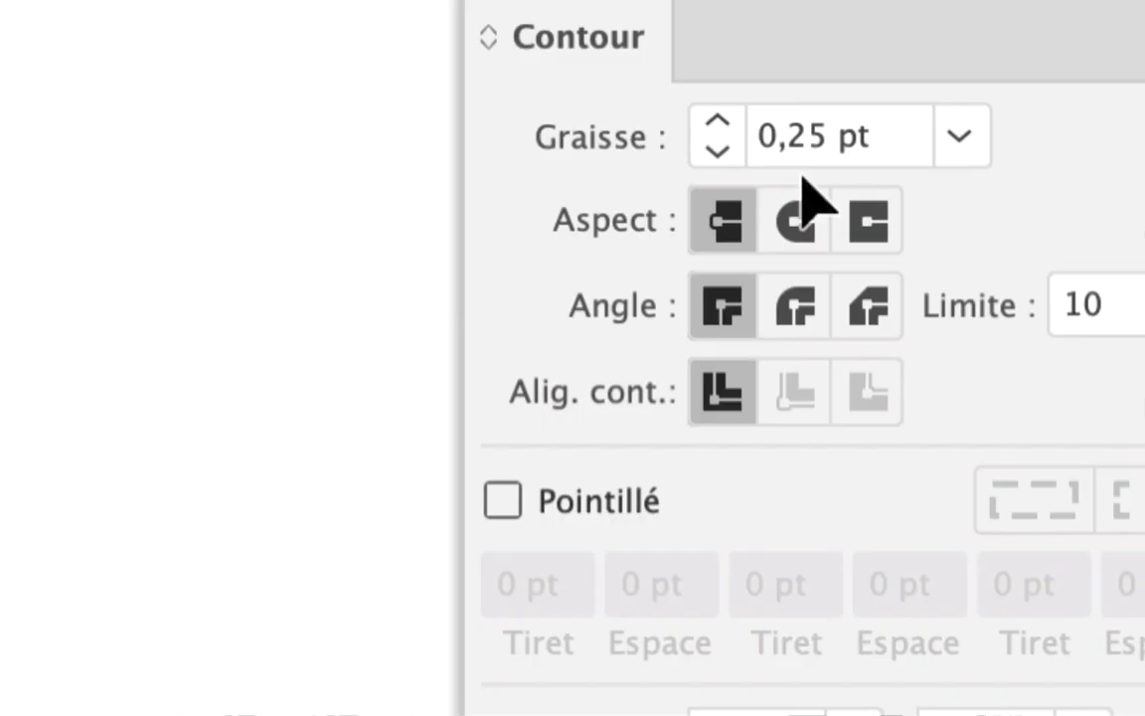
double_click(809, 169)
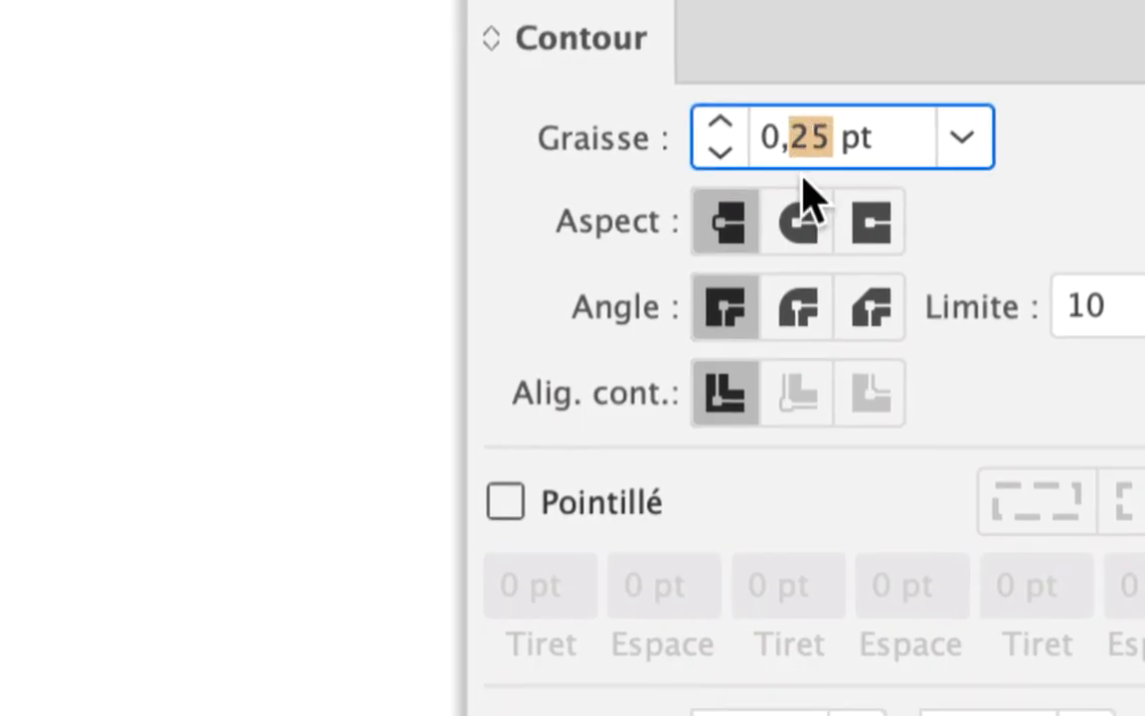
type("35")
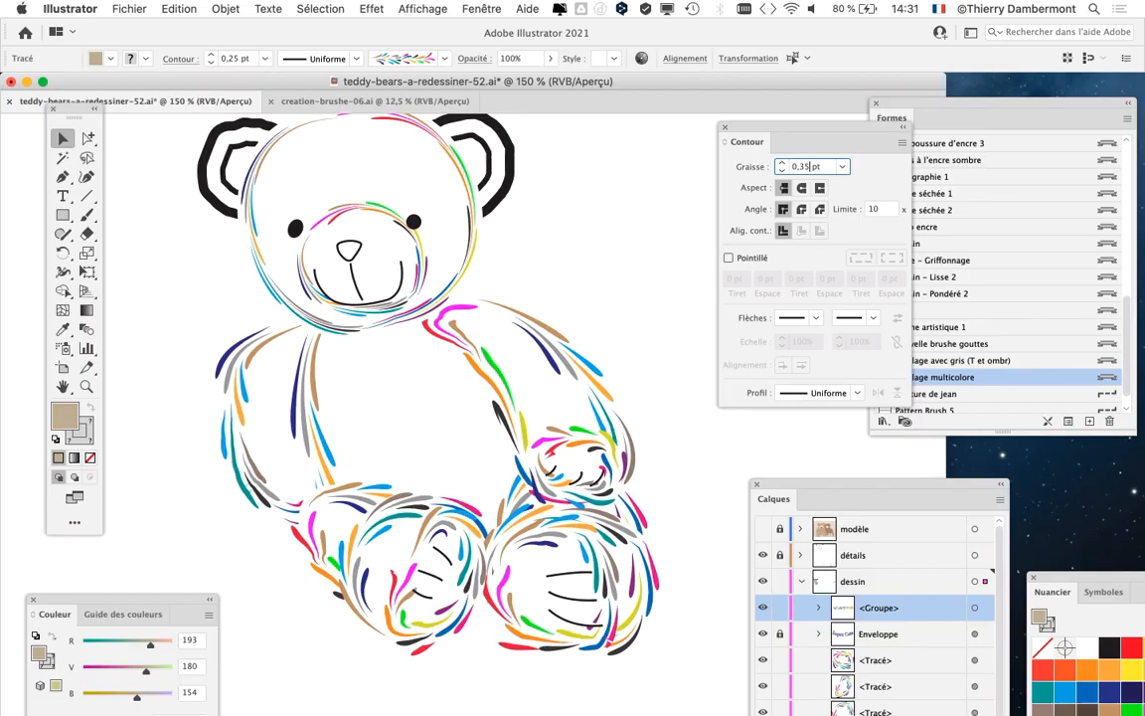
key("Tab")
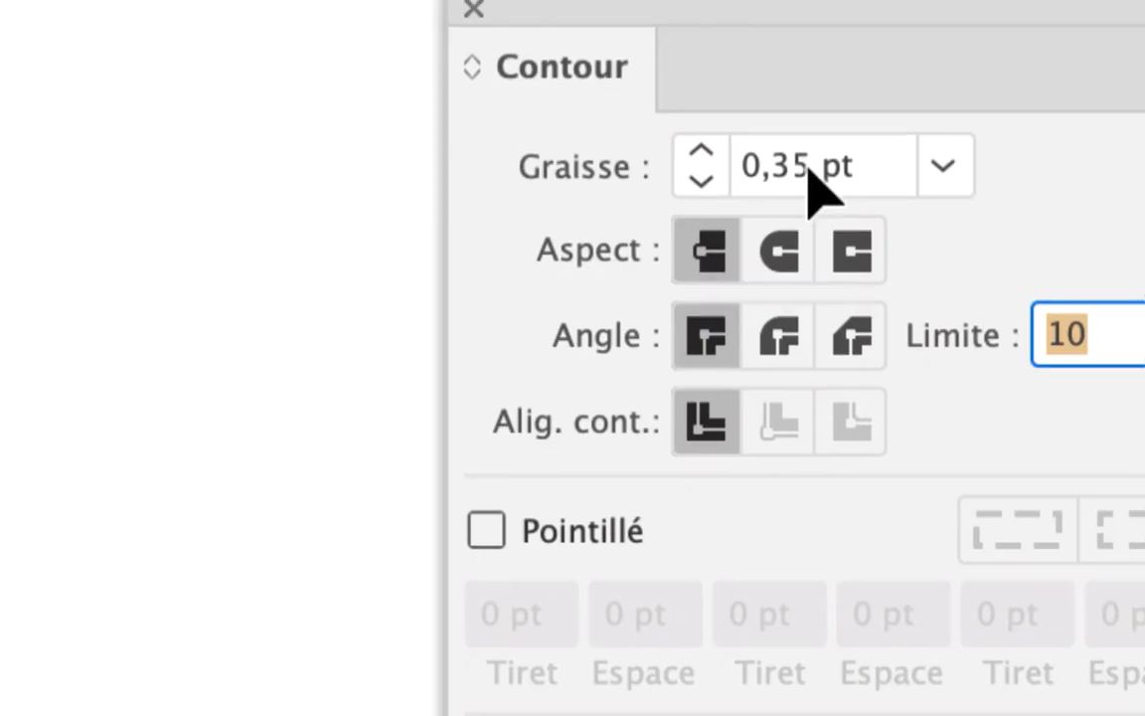
left_click_drag(811, 170, 801, 166)
type("4")
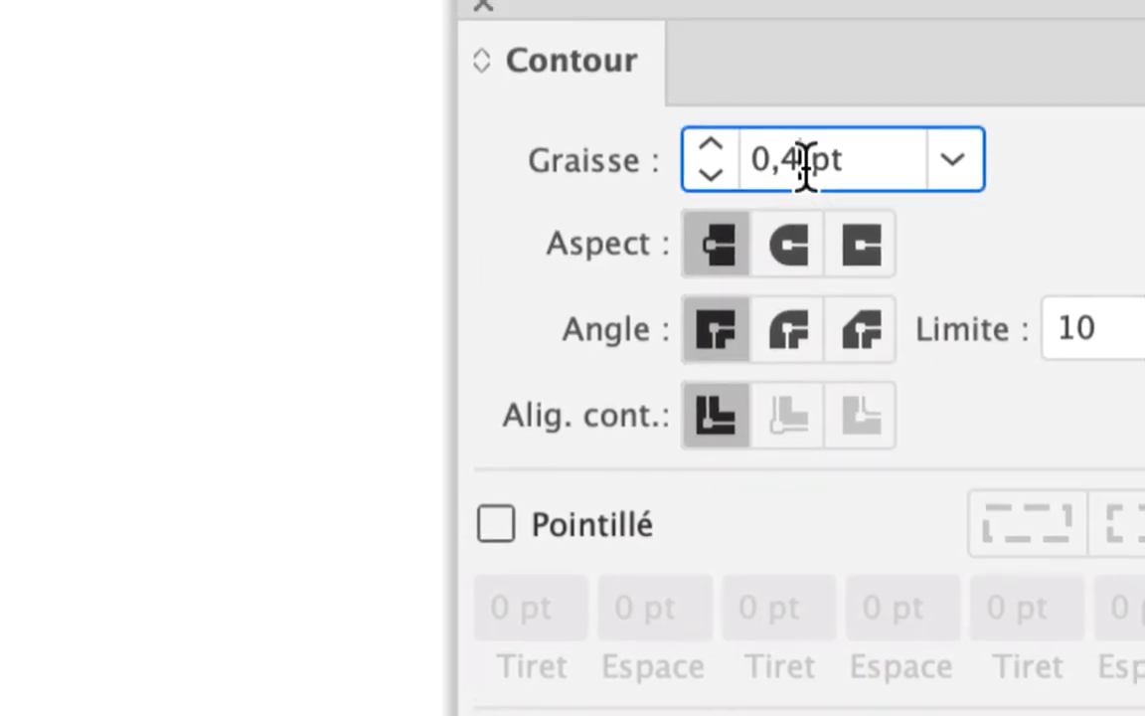
key("Tab")
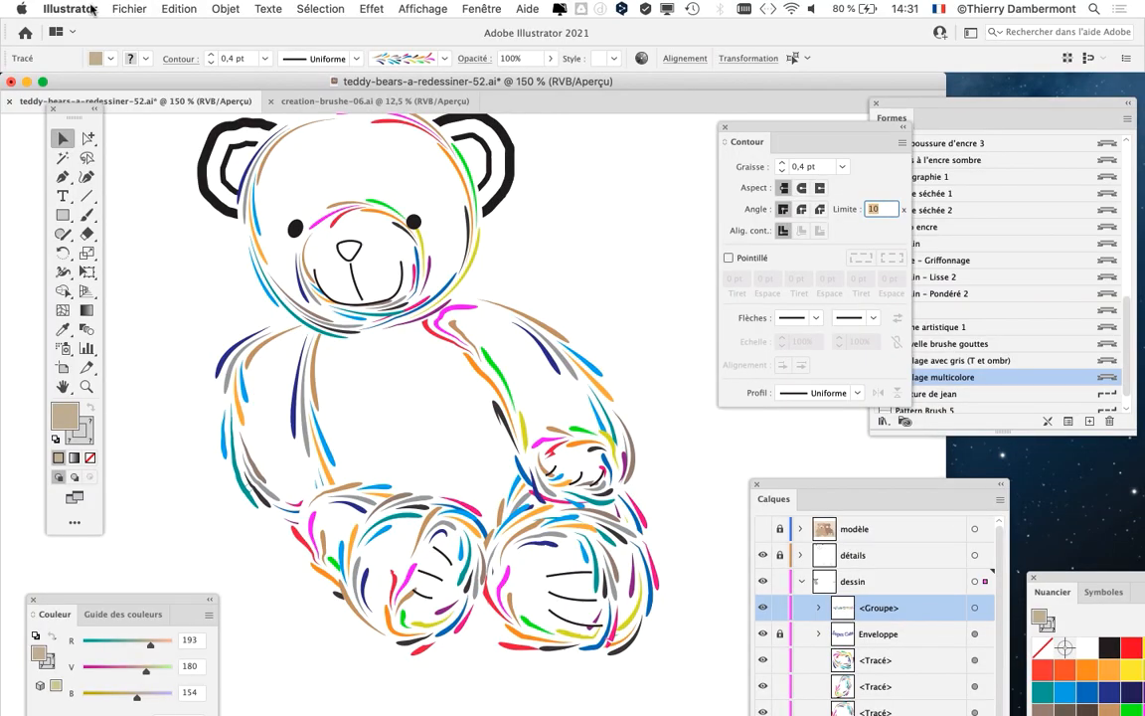
- Review the available stroke units in the Unités preferences, keeping Contour set to Points
left_click(80, 9)
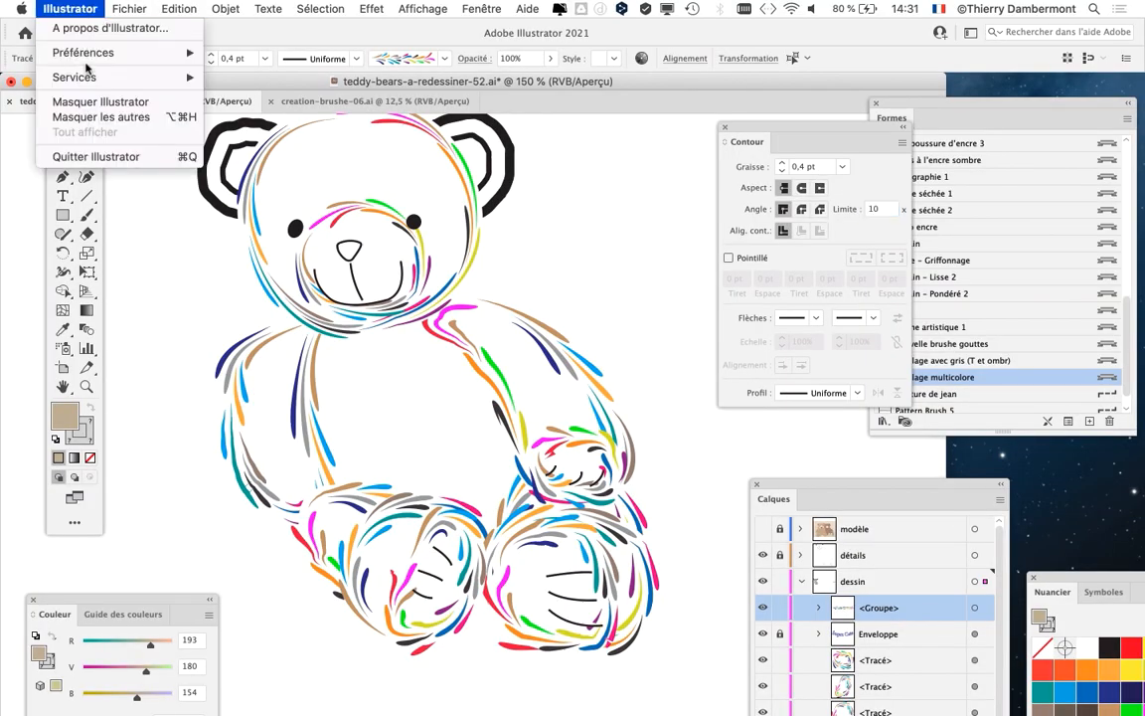
mouse_move(85, 52)
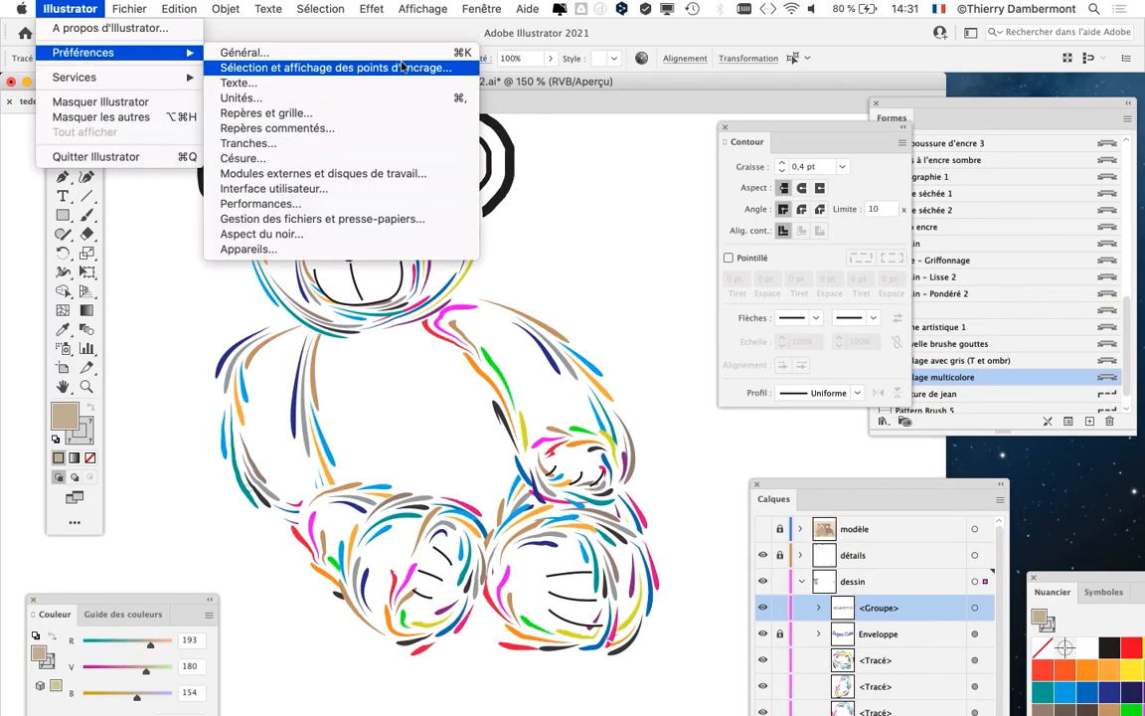
left_click(361, 108)
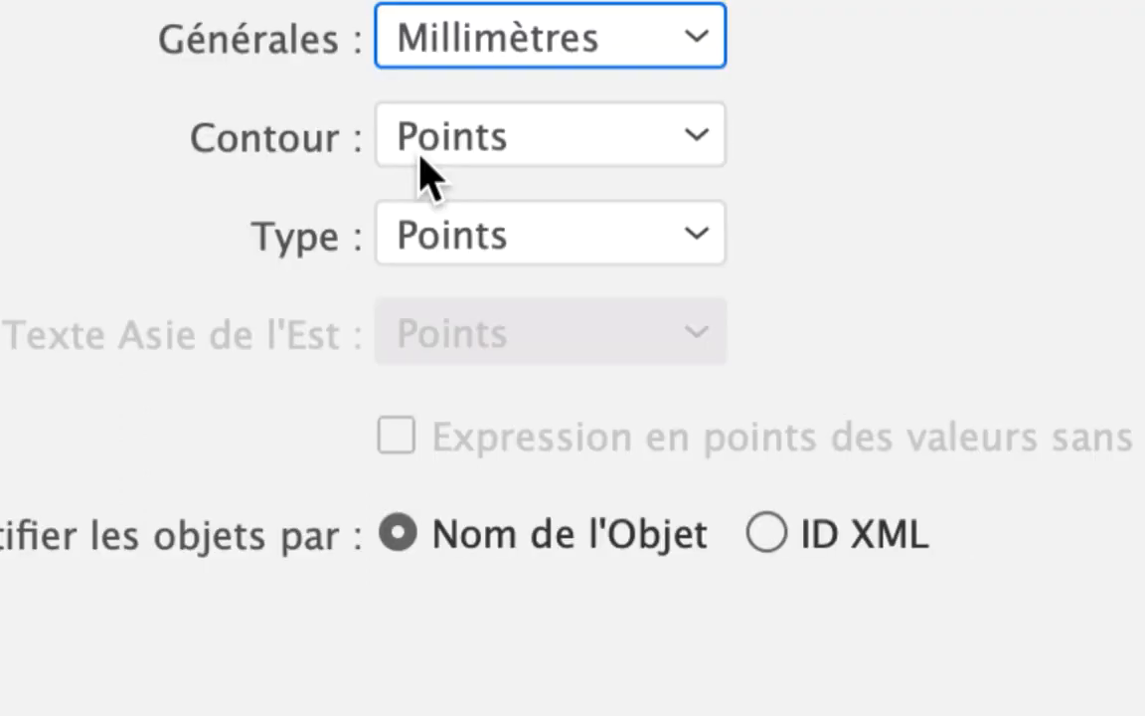
left_click(421, 159)
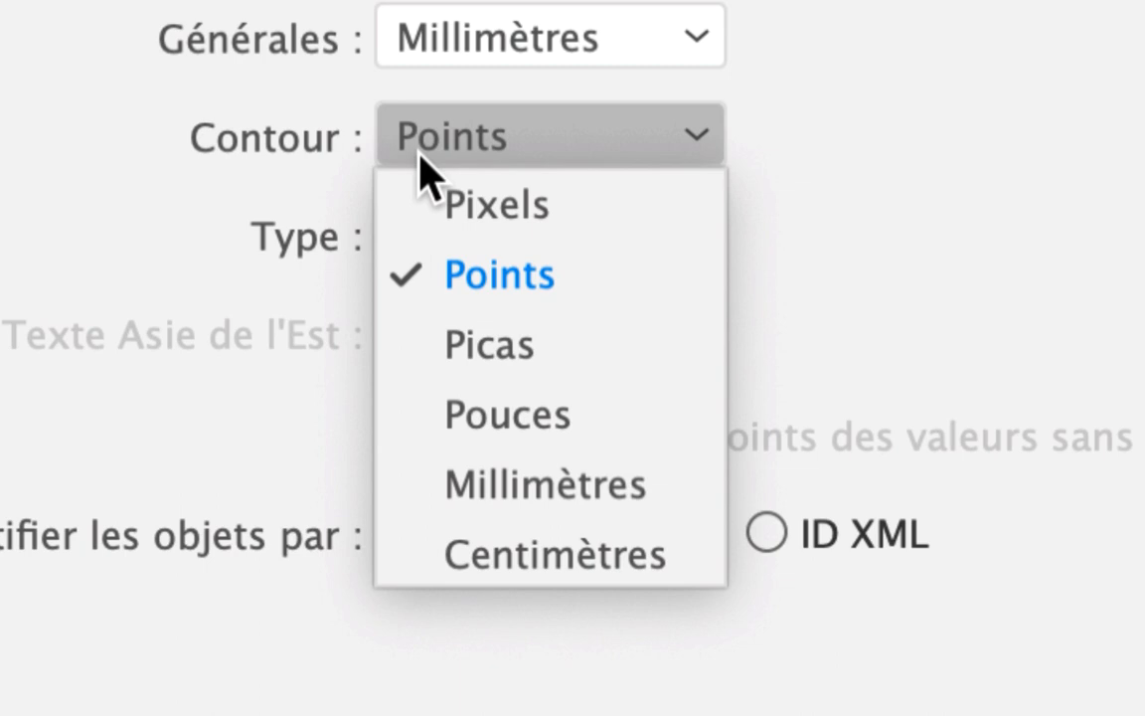
left_click(419, 156)
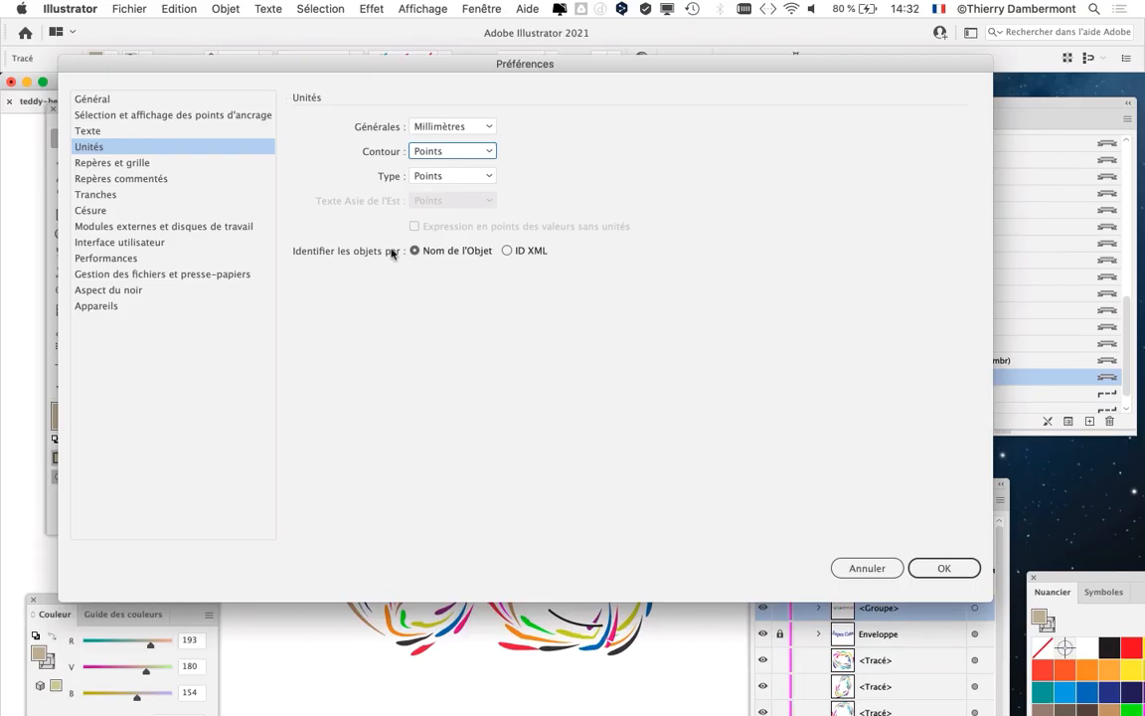
left_click(944, 568)
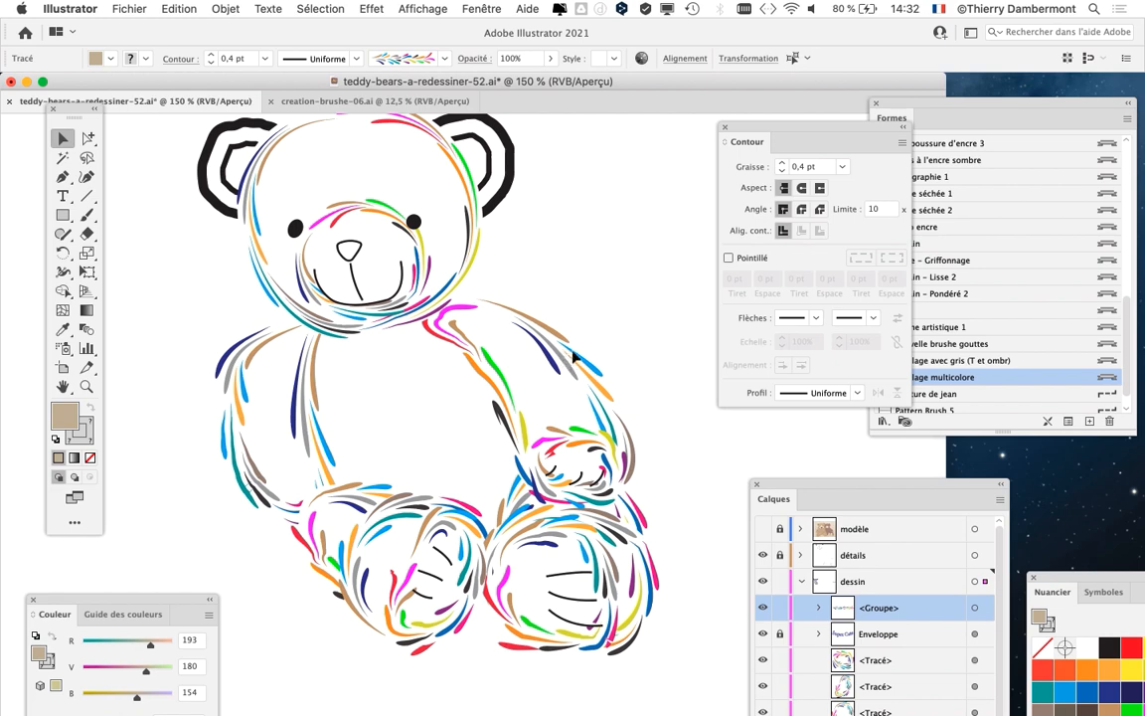
- Save a copy of the document as teddy-bears-a-redessiner-53.ai in the teddy bear 13 folder, keeping the Illustrator 2020 save options
scroll(627, 354, "down", 1)
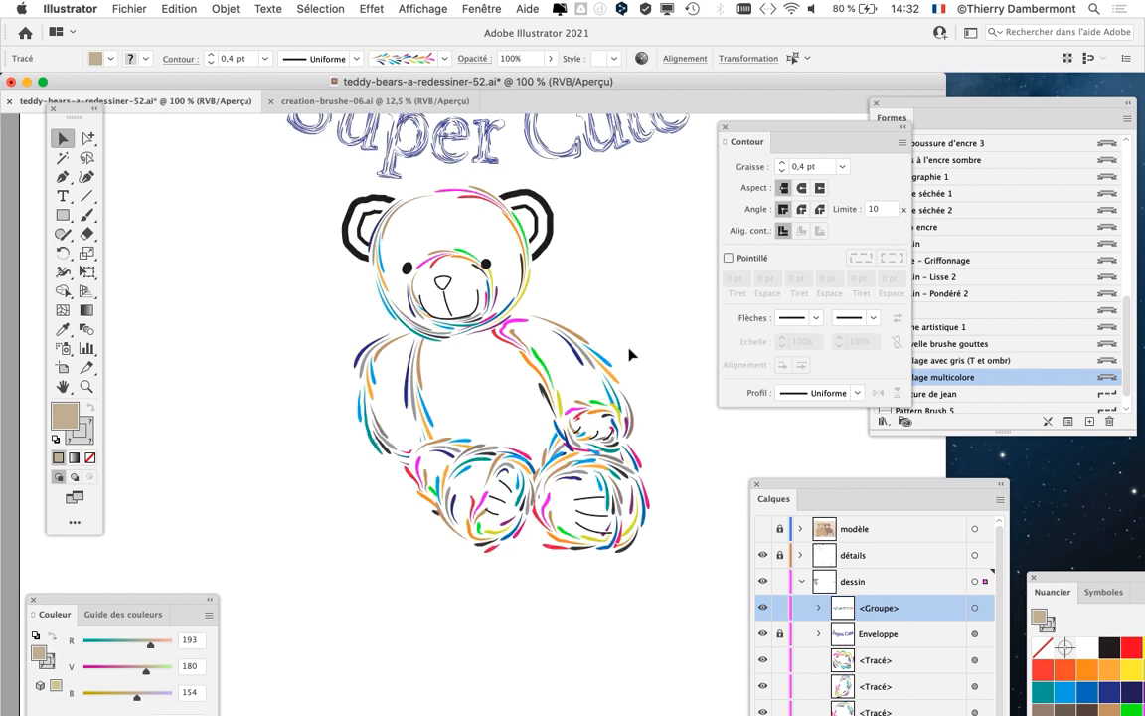
left_click(149, 8)
left_click(167, 158)
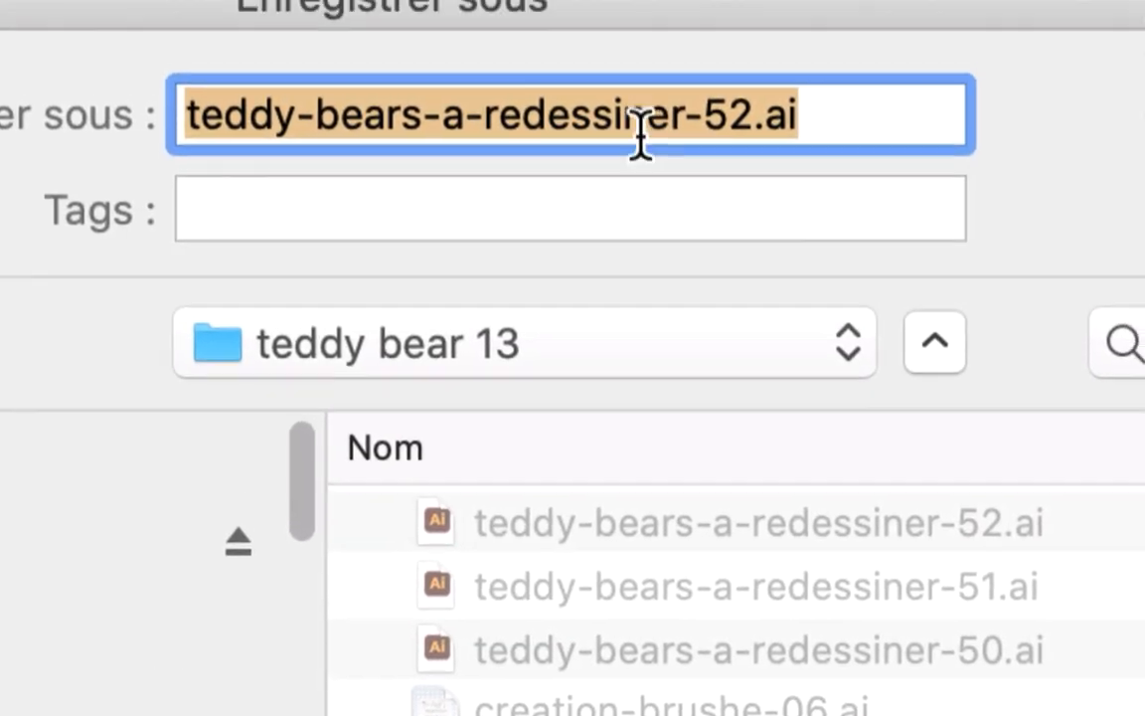
left_click(652, 133)
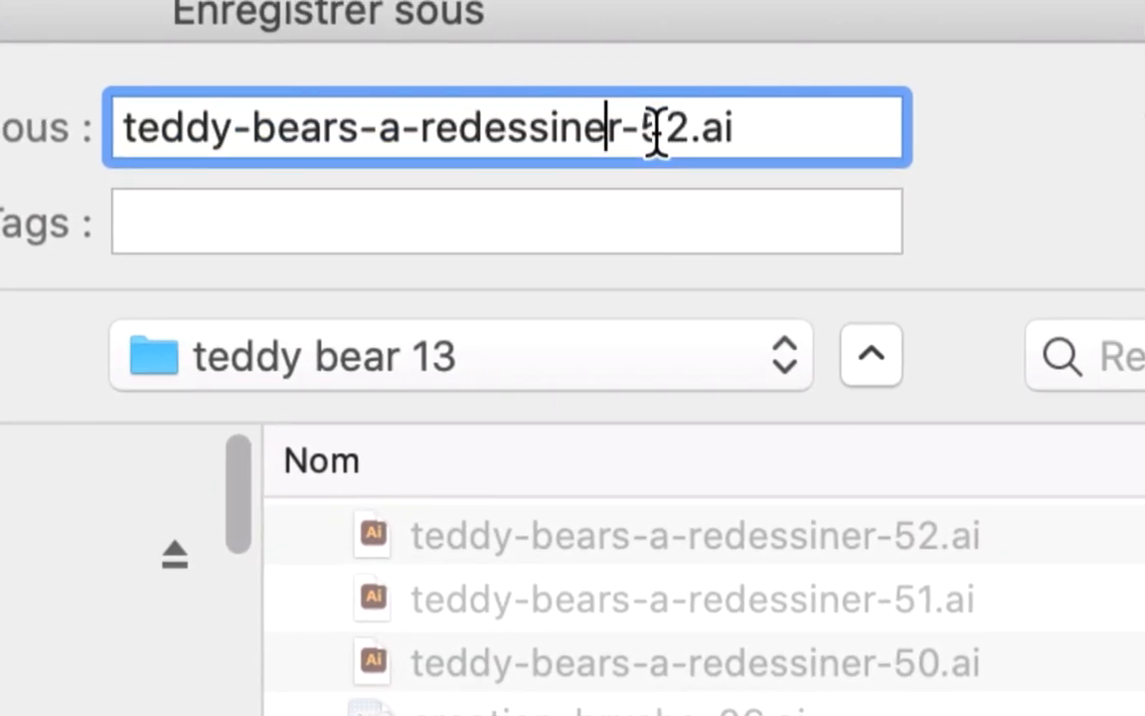
left_click_drag(658, 135, 673, 155)
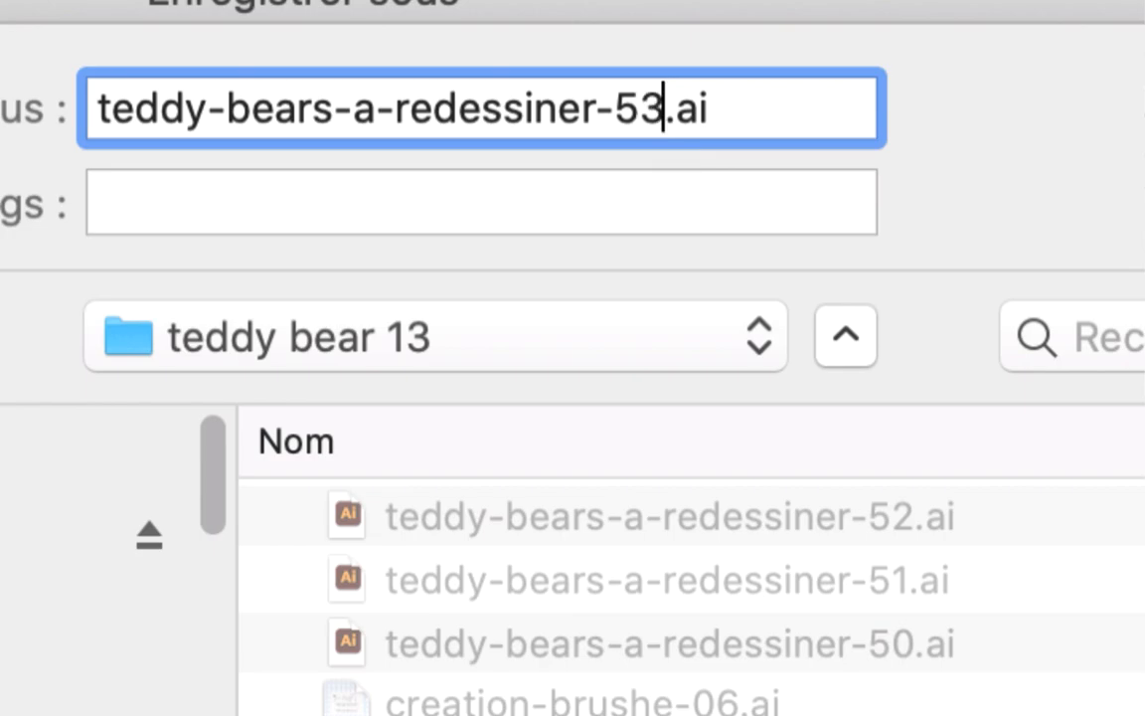
type("3")
key("Return")
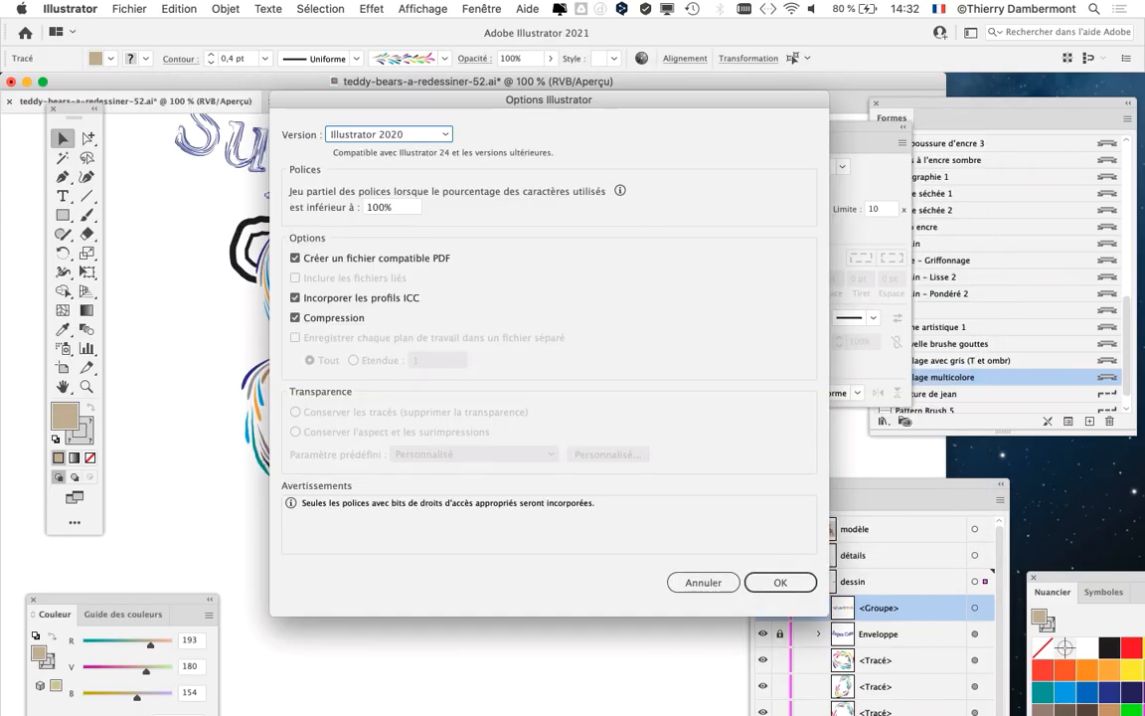
key("Return")
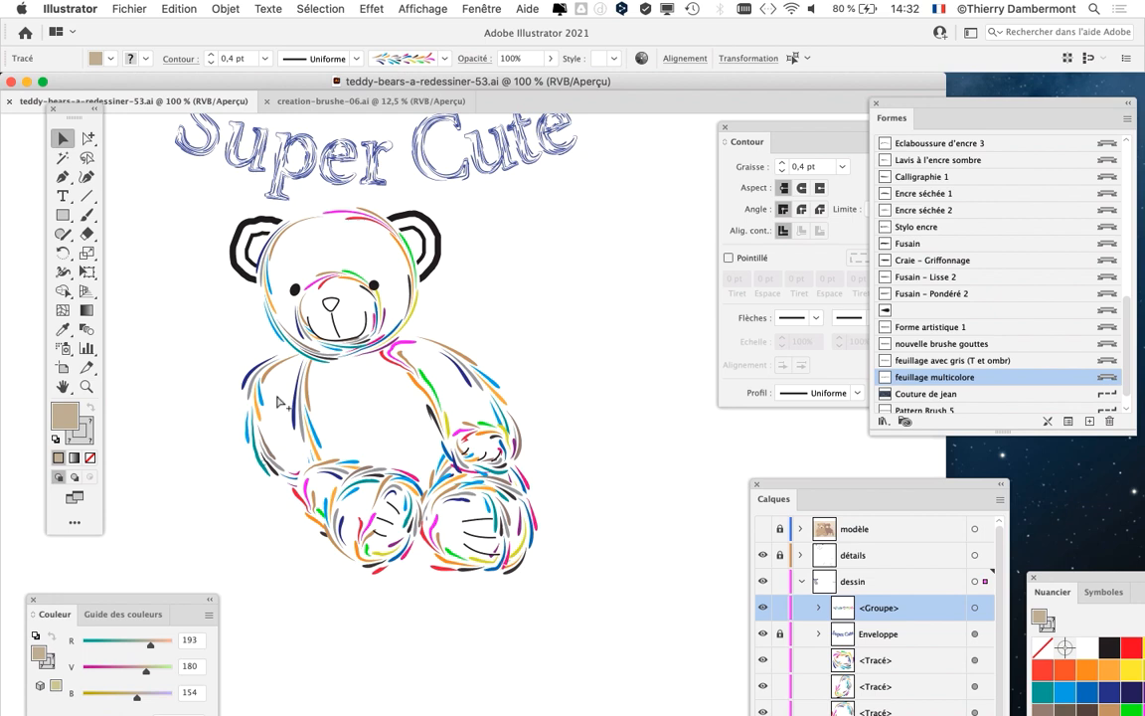
- Compare the teddy bear's bare paths in outline mode with its brushed look in preview mode
key("super+y")
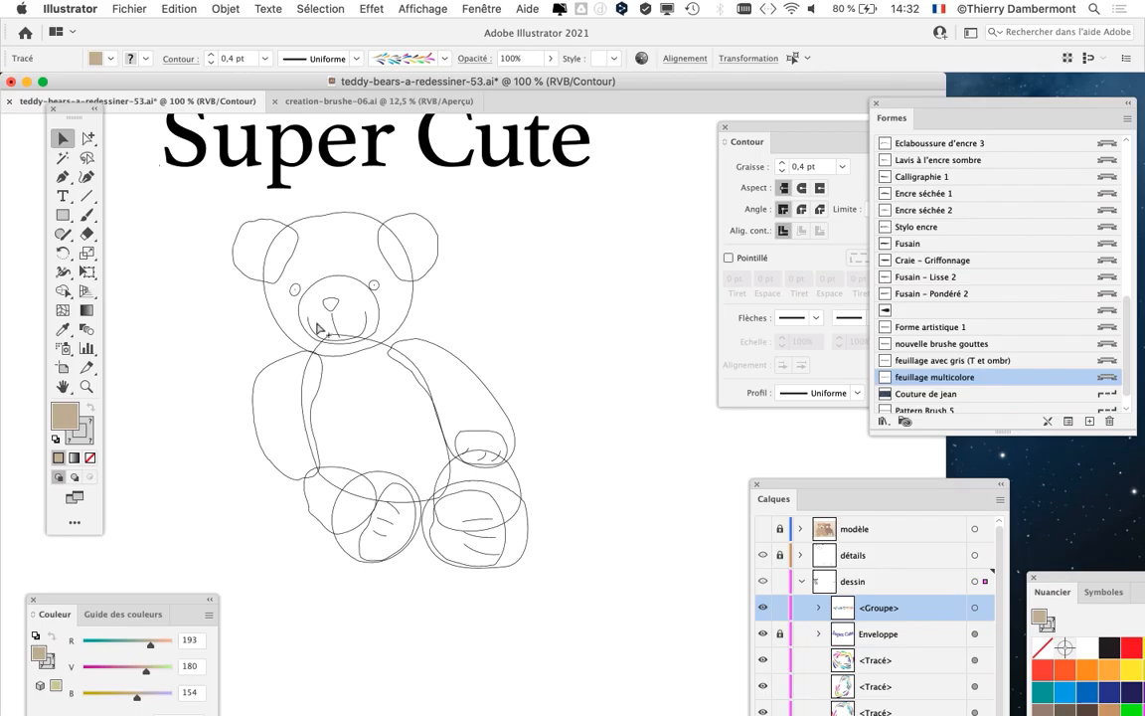
key("super+y")
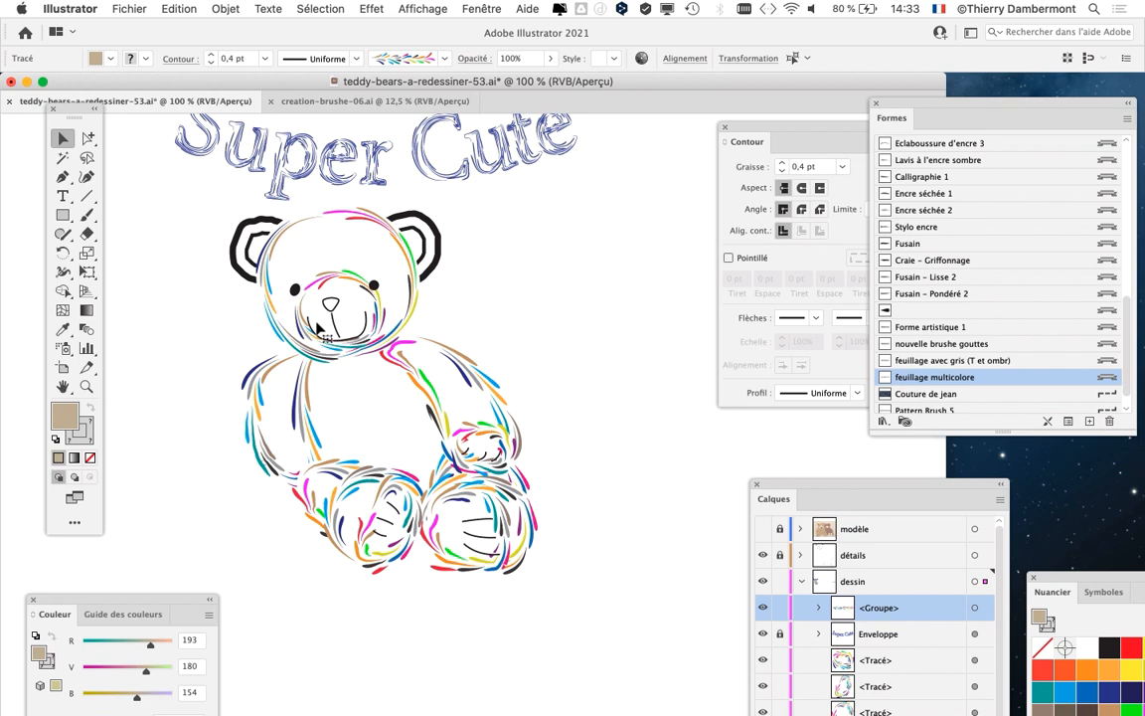
key("super+y")
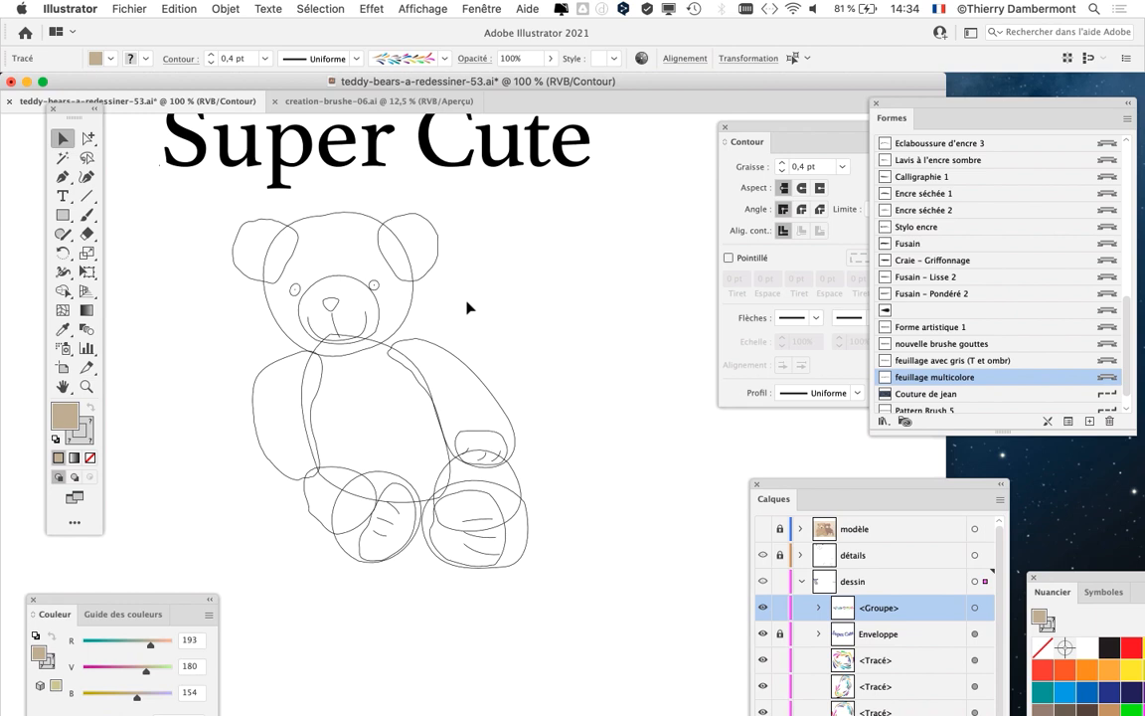
key("super+y")
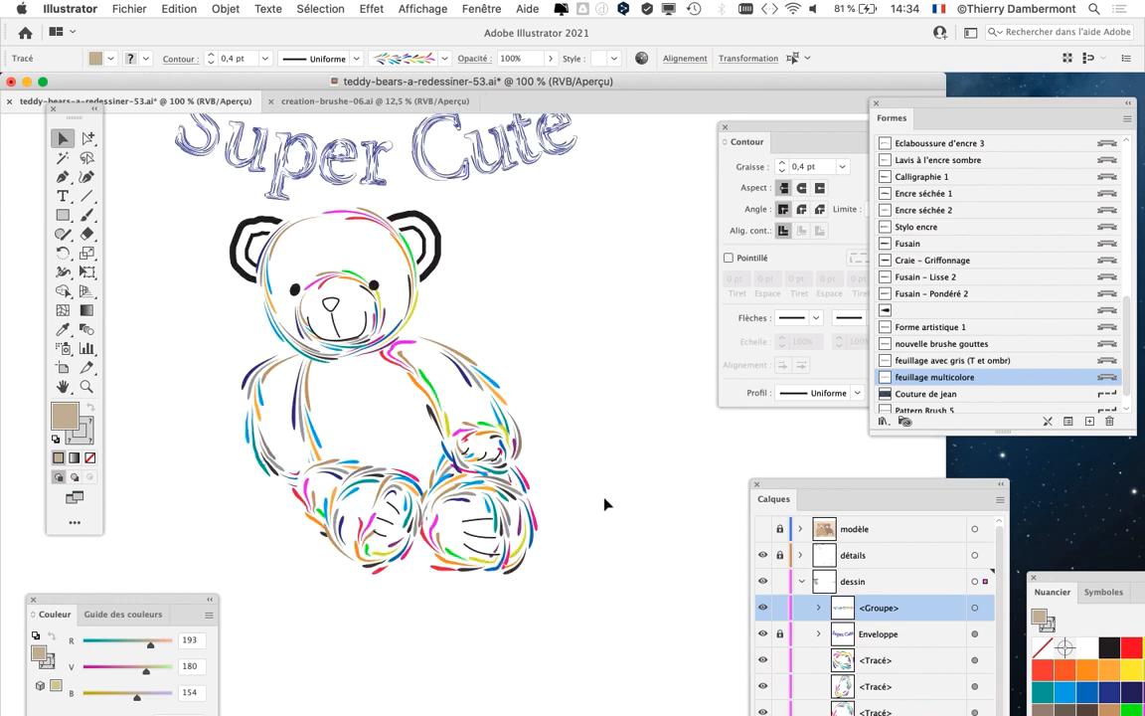
- Select the multicolour foliage motif used for the brush and turn on the display of selection edges
key("super+minus")
key("super+minus")
mouse_move(667, 461)
left_mouse_down()
mouse_move(409, 421)
mouse_move(359, 395)
mouse_move(192, 403)
left_mouse_up()
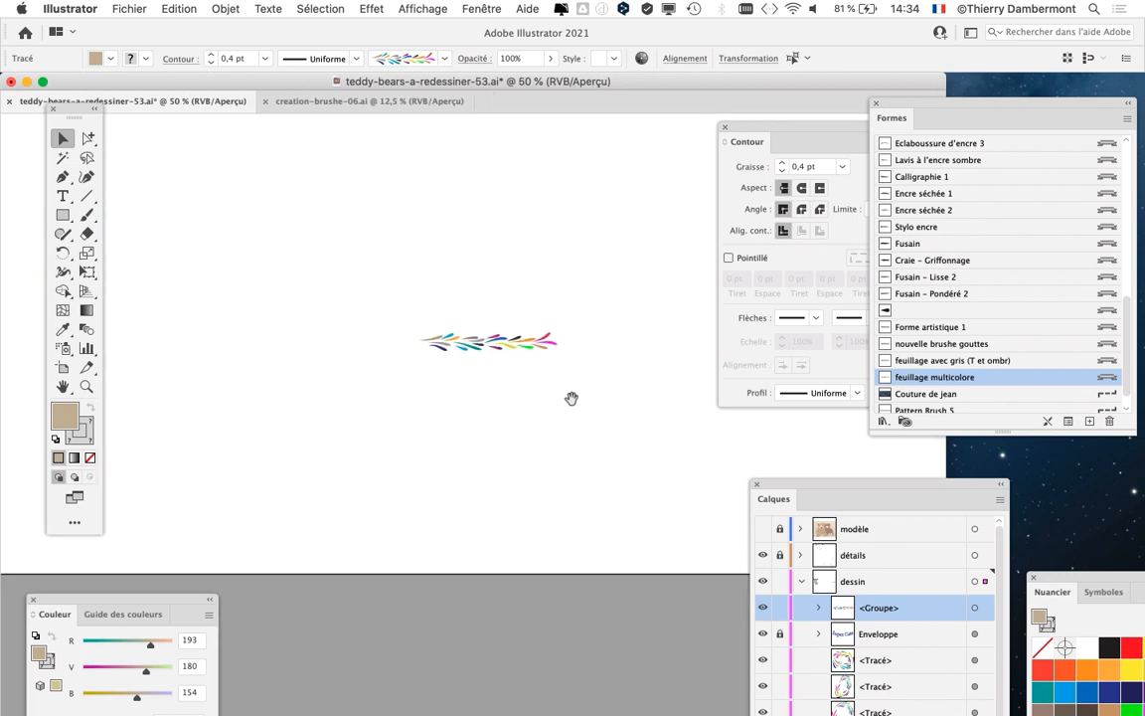
key("super+plus")
key("super+plus")
key("super+plus")
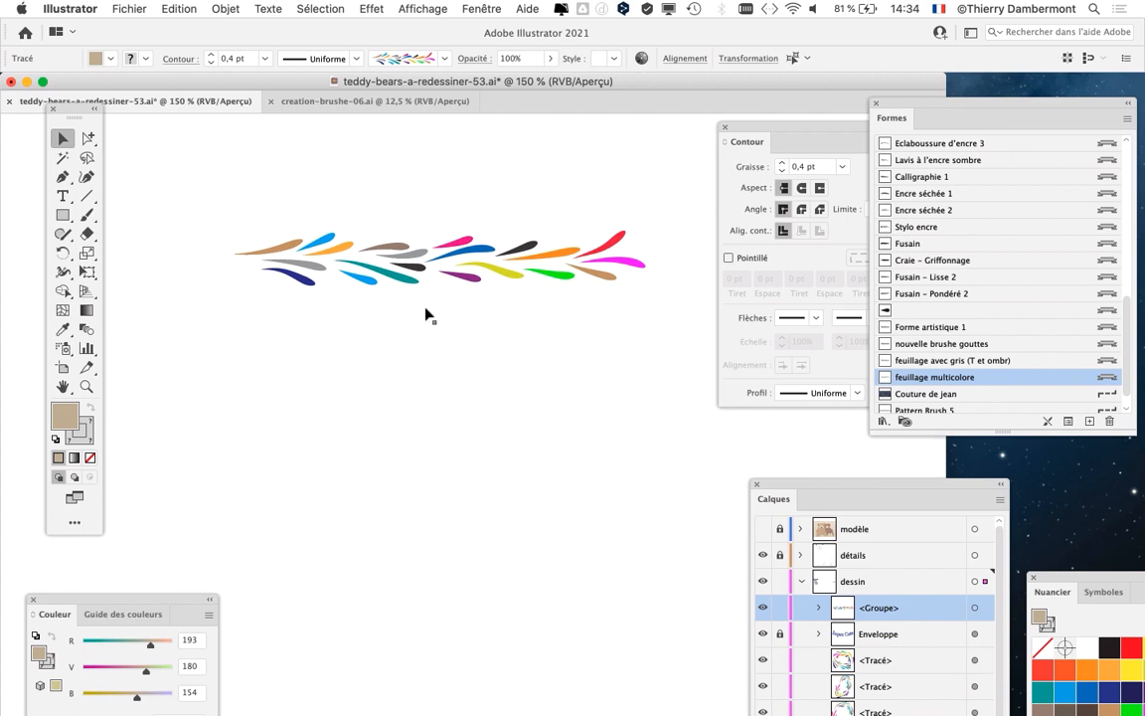
left_click_drag(226, 214, 666, 328)
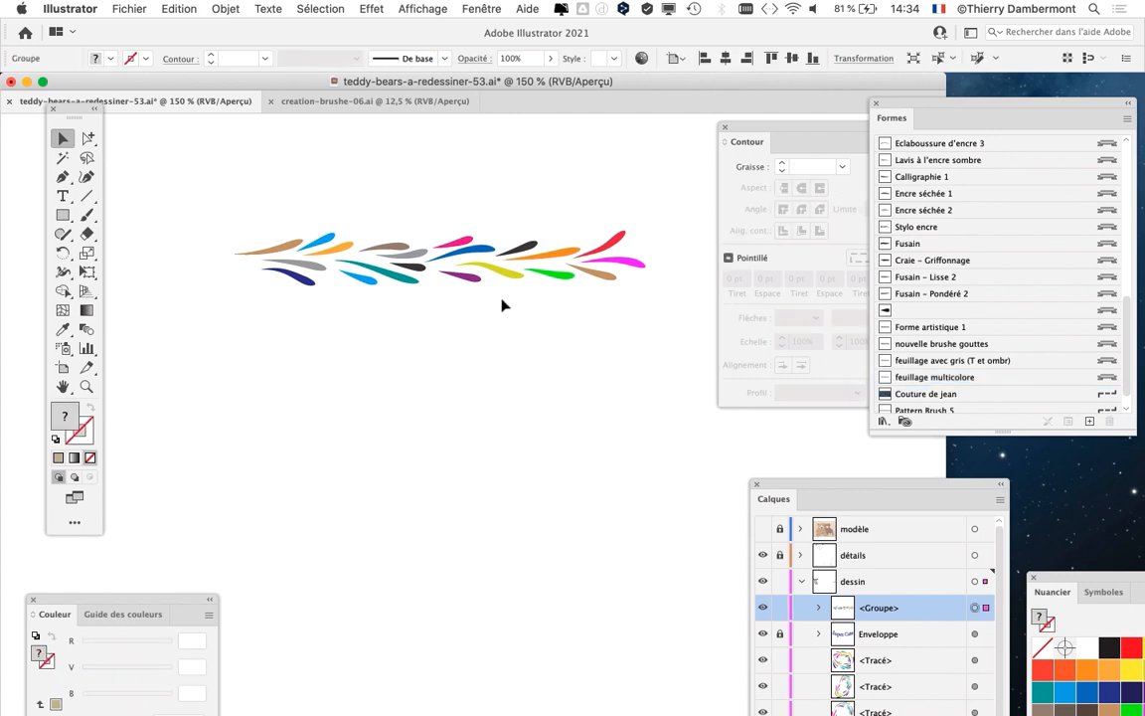
left_click(420, 9)
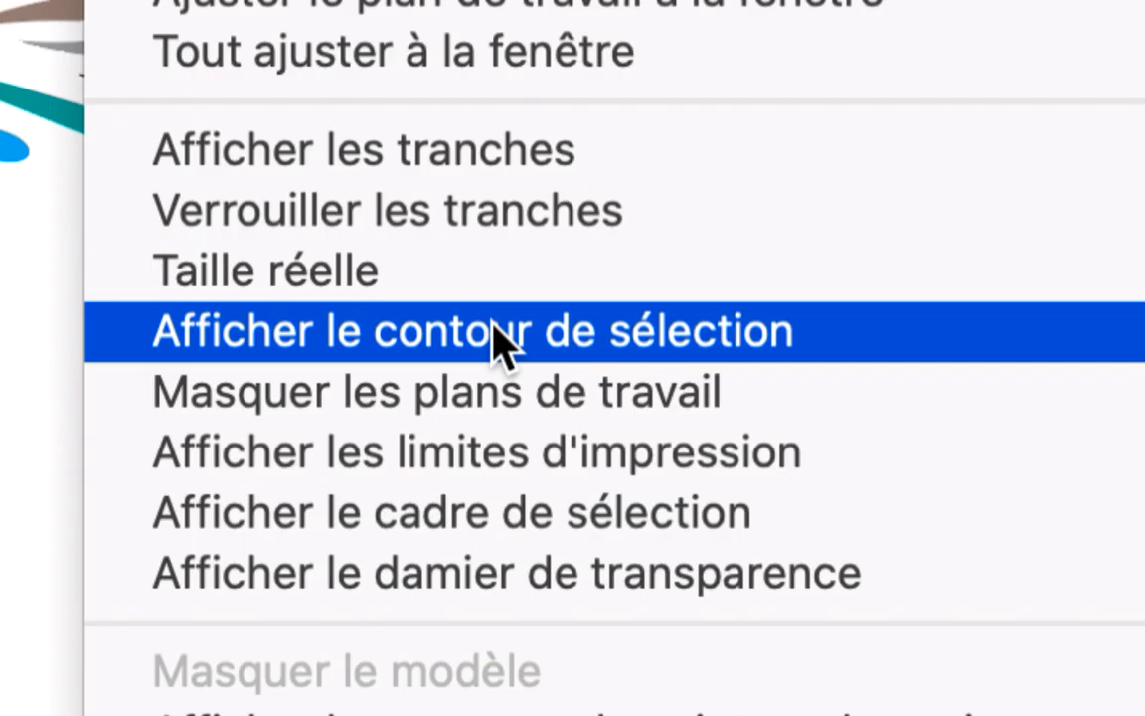
left_click(502, 338)
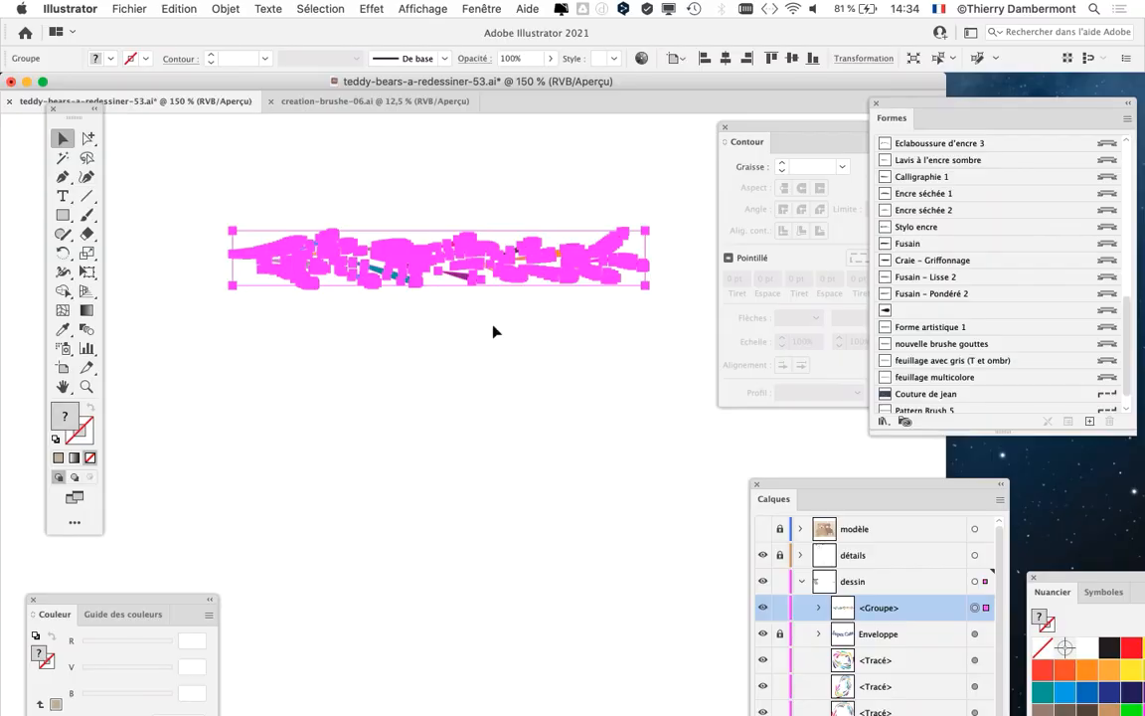
- Move the Contour and Formes panels clear of the foliage motif and switch to full-screen display with the menu bar
scroll(511, 268, "up", 1)
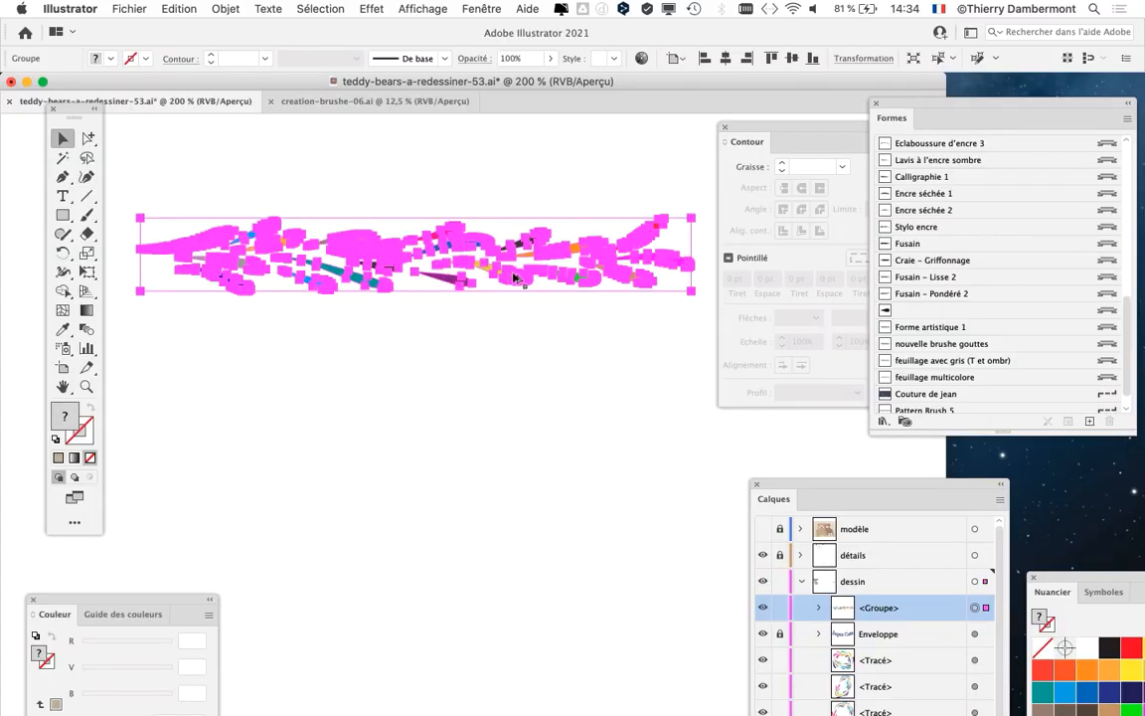
left_click_drag(730, 128, 396, 666)
scroll(402, 325, "up", 1)
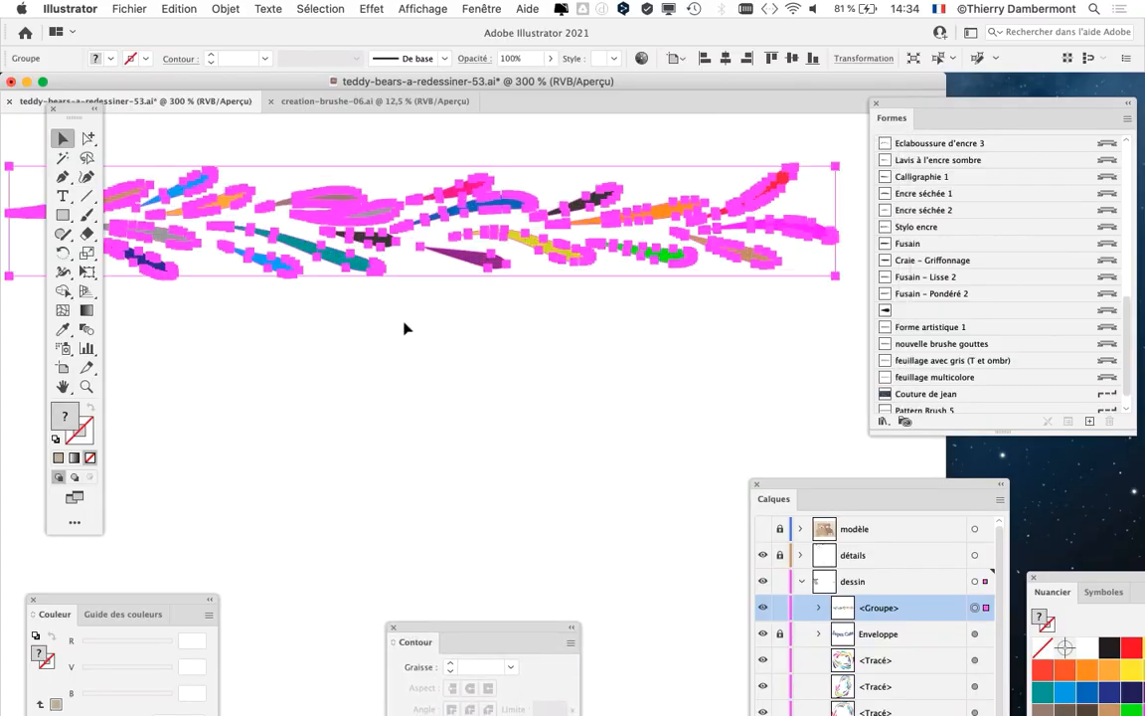
left_click_drag(877, 105, 1018, 116)
left_click_drag(590, 301, 713, 328)
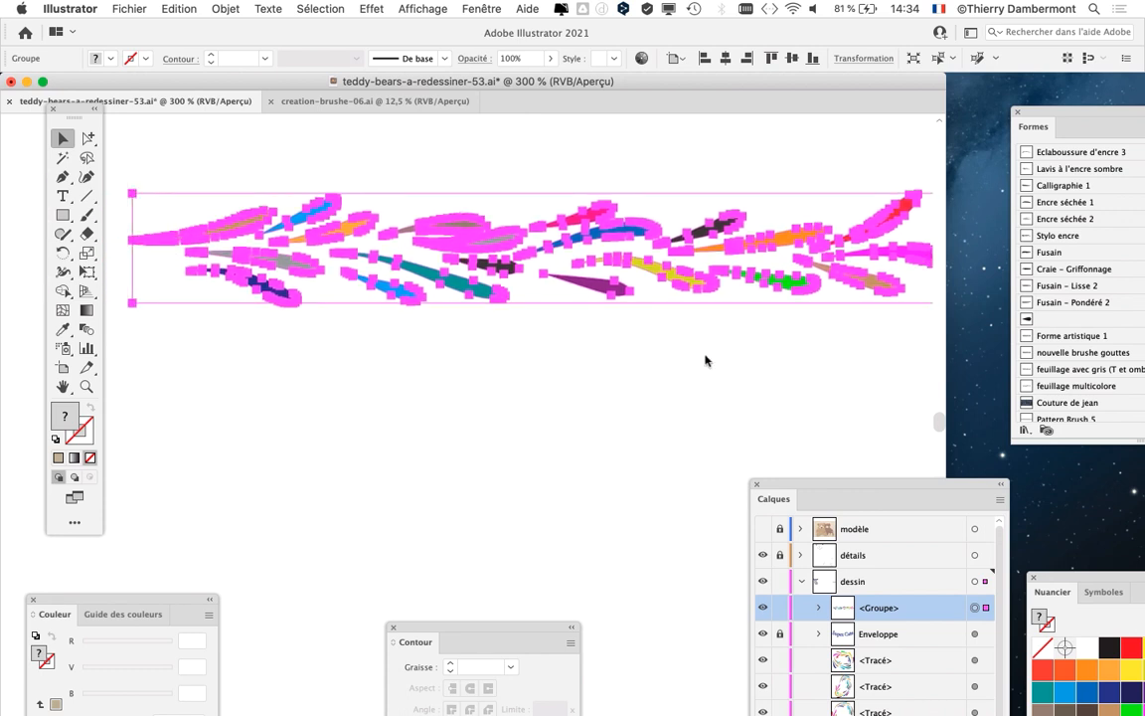
key("f")
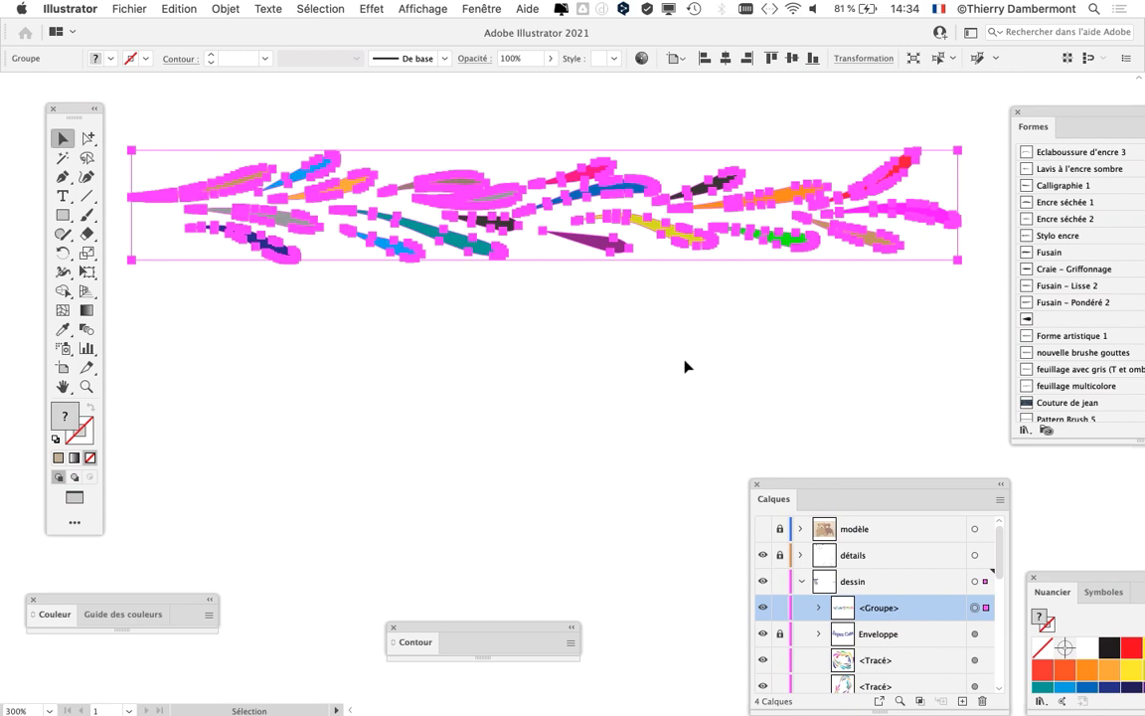
scroll(683, 367, "down", 3)
scroll(685, 364, "down", 1)
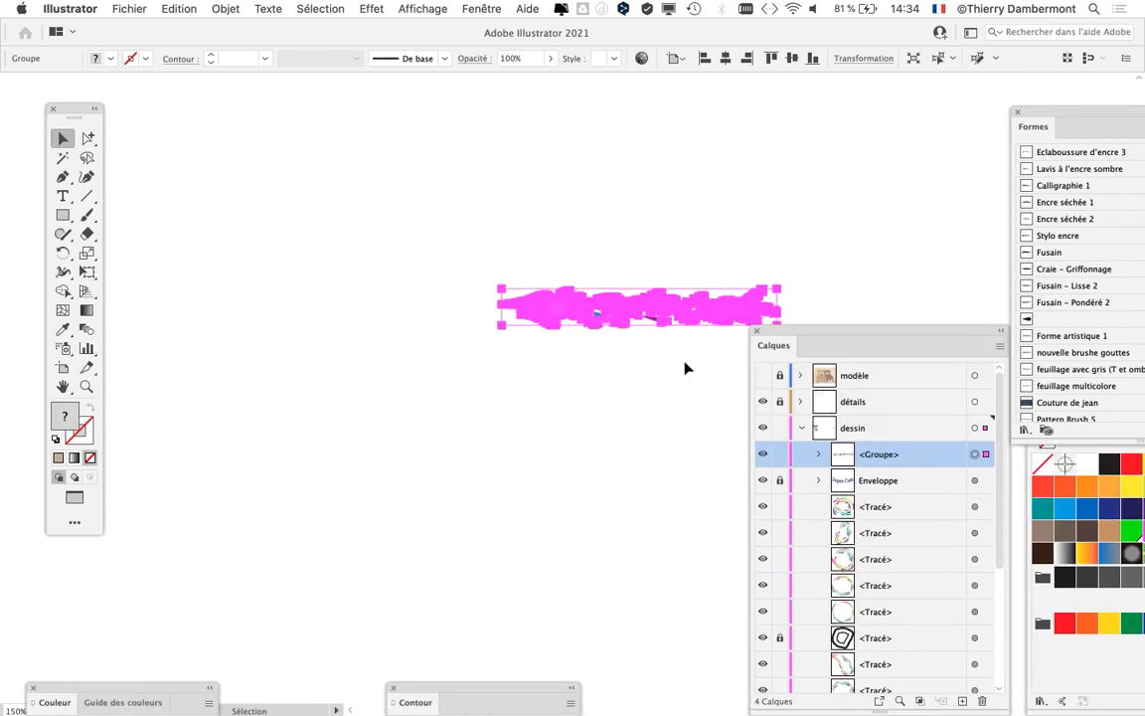
scroll(608, 386, "up", 2)
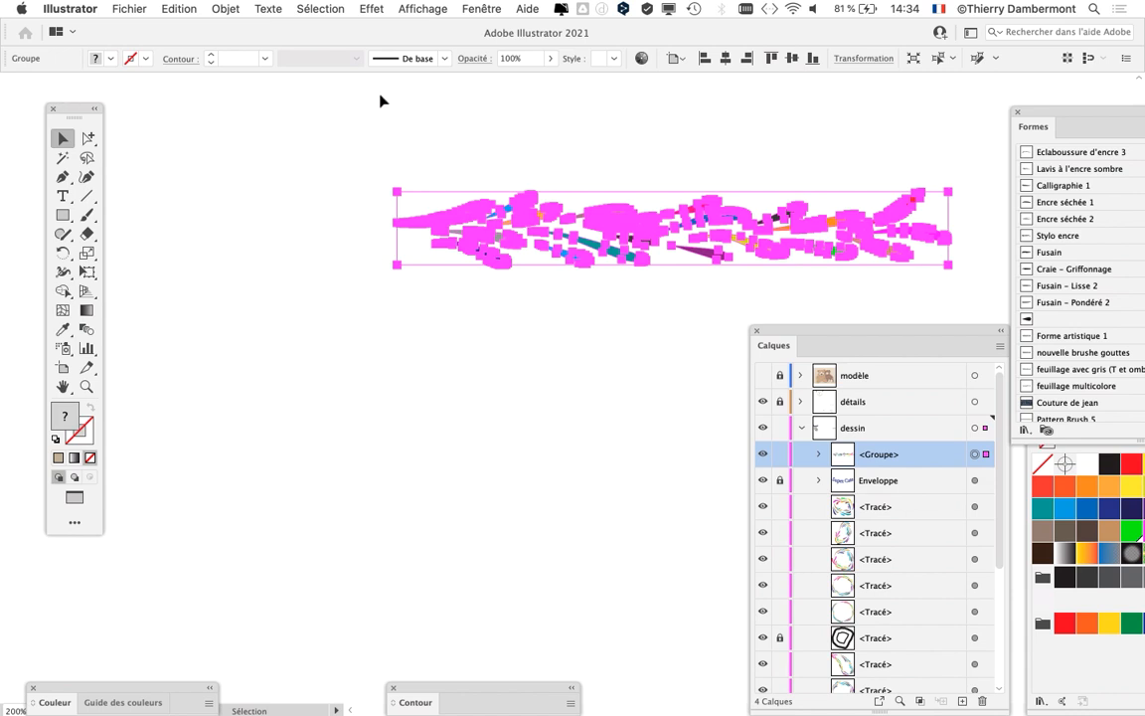
left_click(477, 7)
scroll(487, 304, "down", 3)
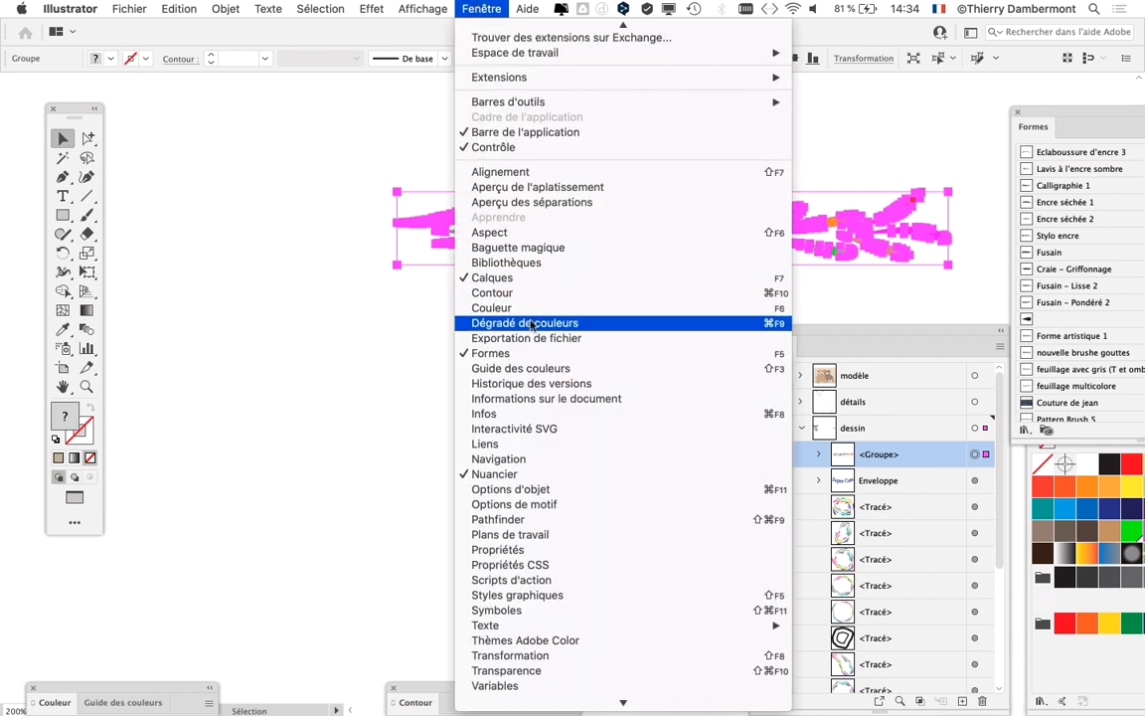
left_click(250, 235)
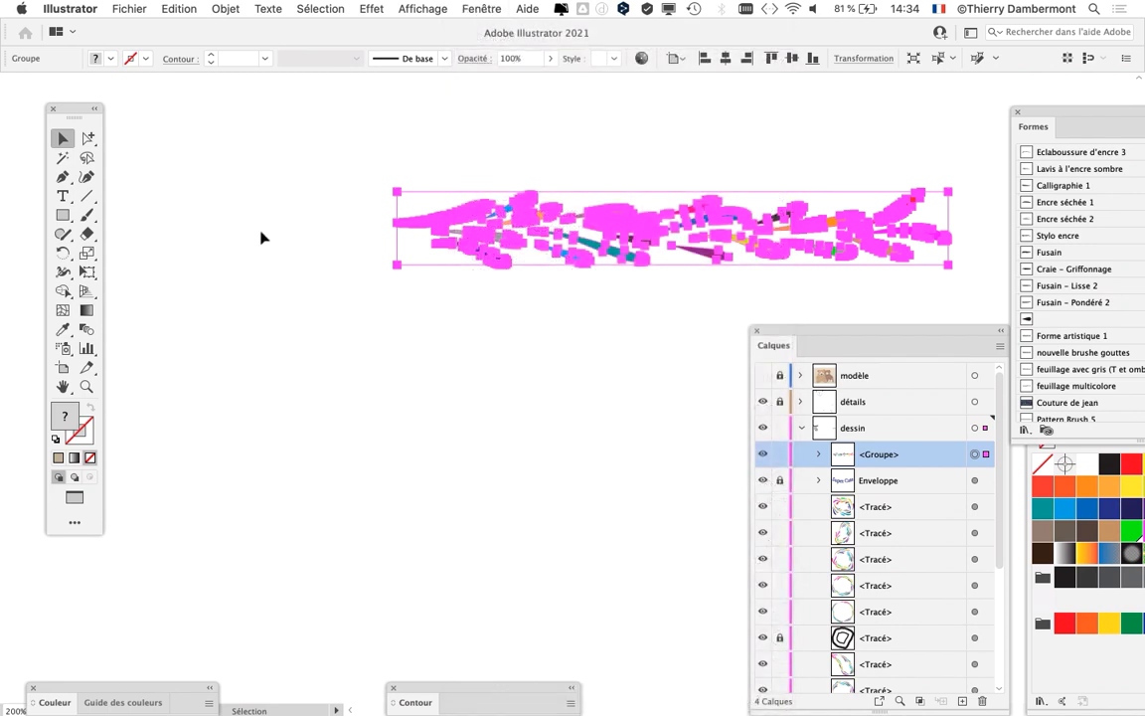
left_click(276, 234)
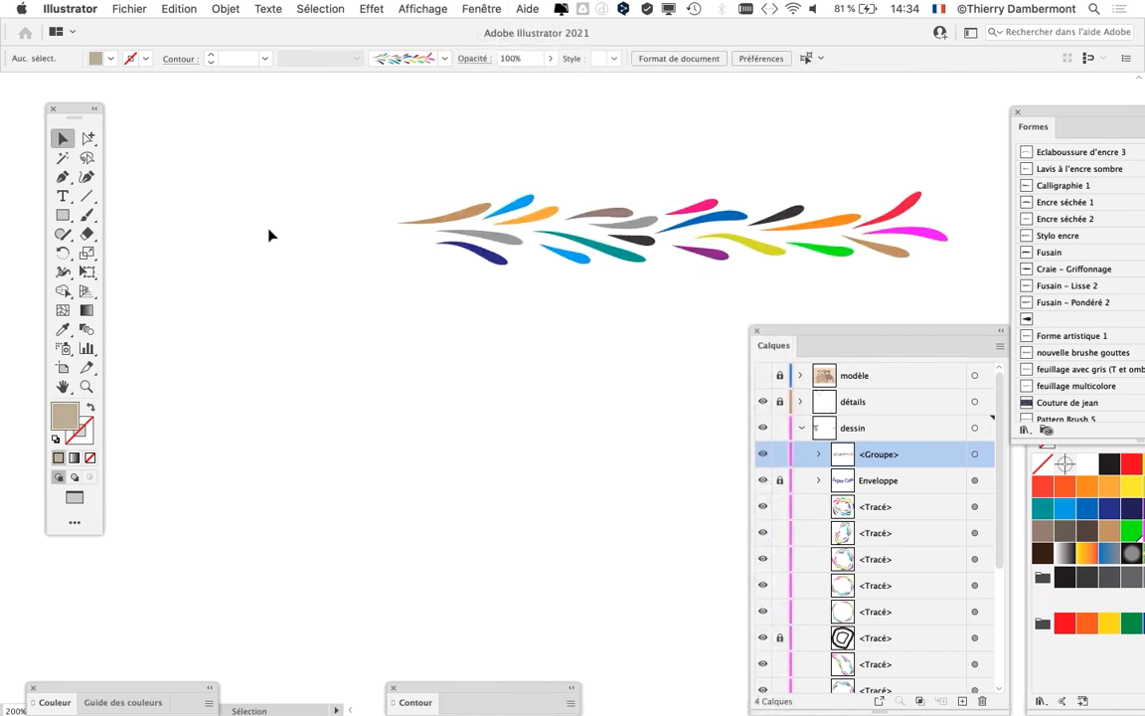
mouse_move(331, 140)
left_mouse_down()
mouse_move(907, 268)
mouse_move(979, 301)
left_mouse_up()
- Cycle through the screen modes back to full-screen display with the menu bar
scroll(553, 364, "down", 1)
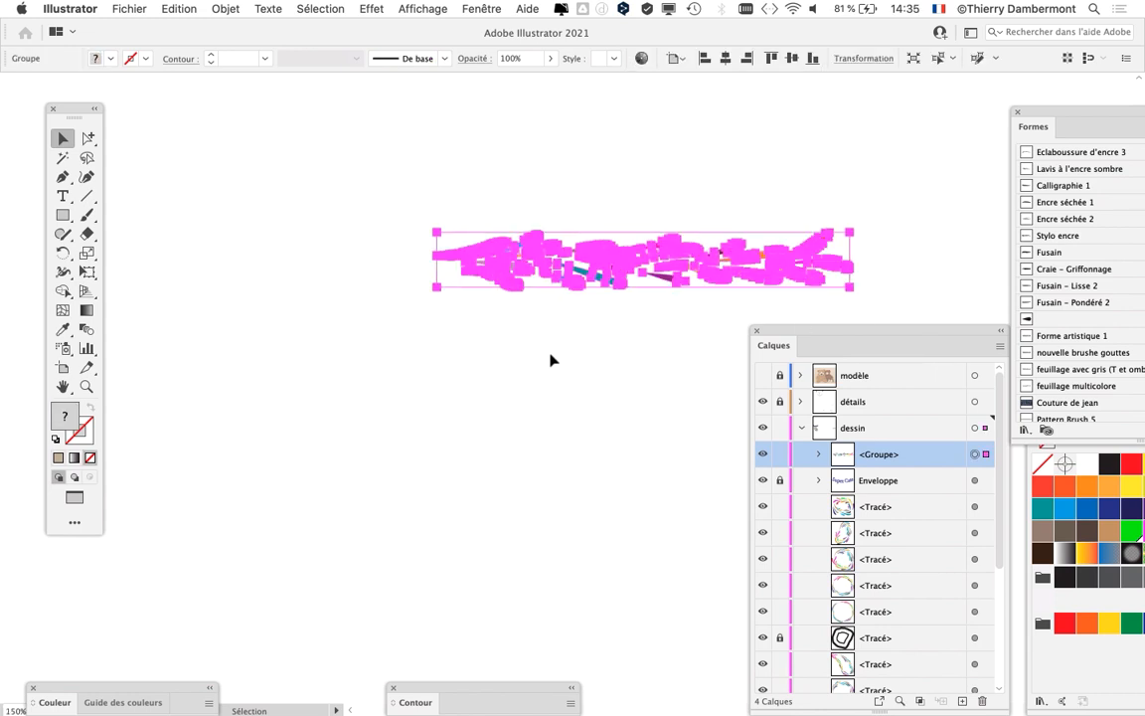
left_click_drag(552, 359, 369, 313)
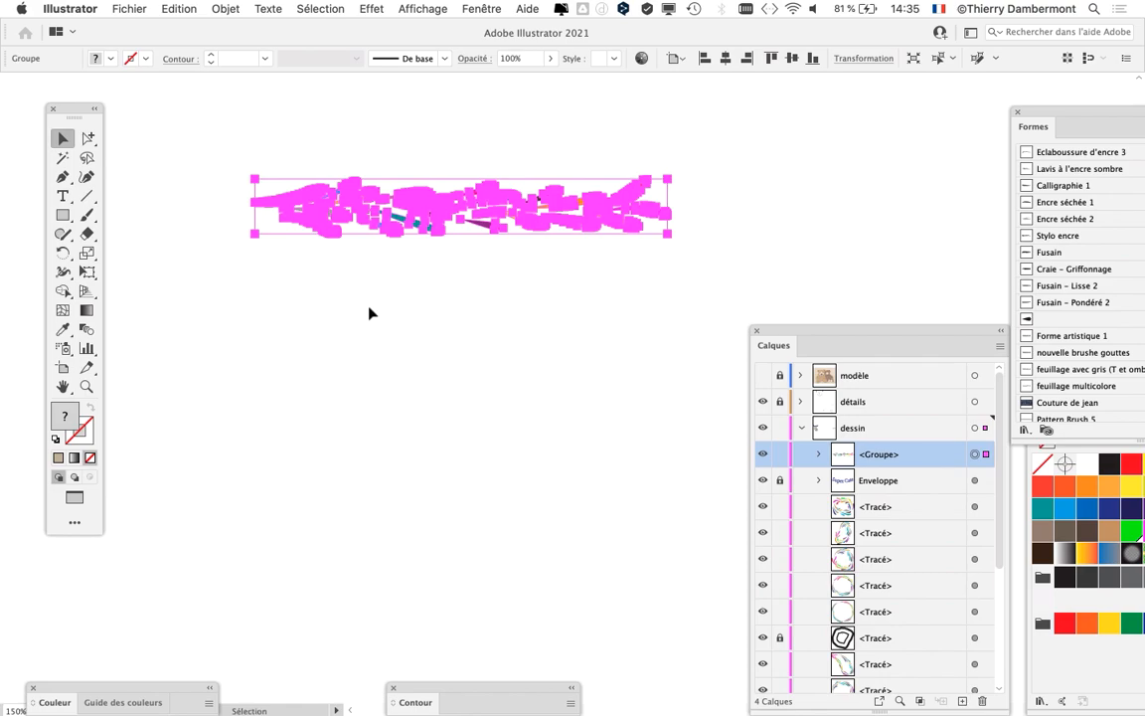
key("f")
key("f")
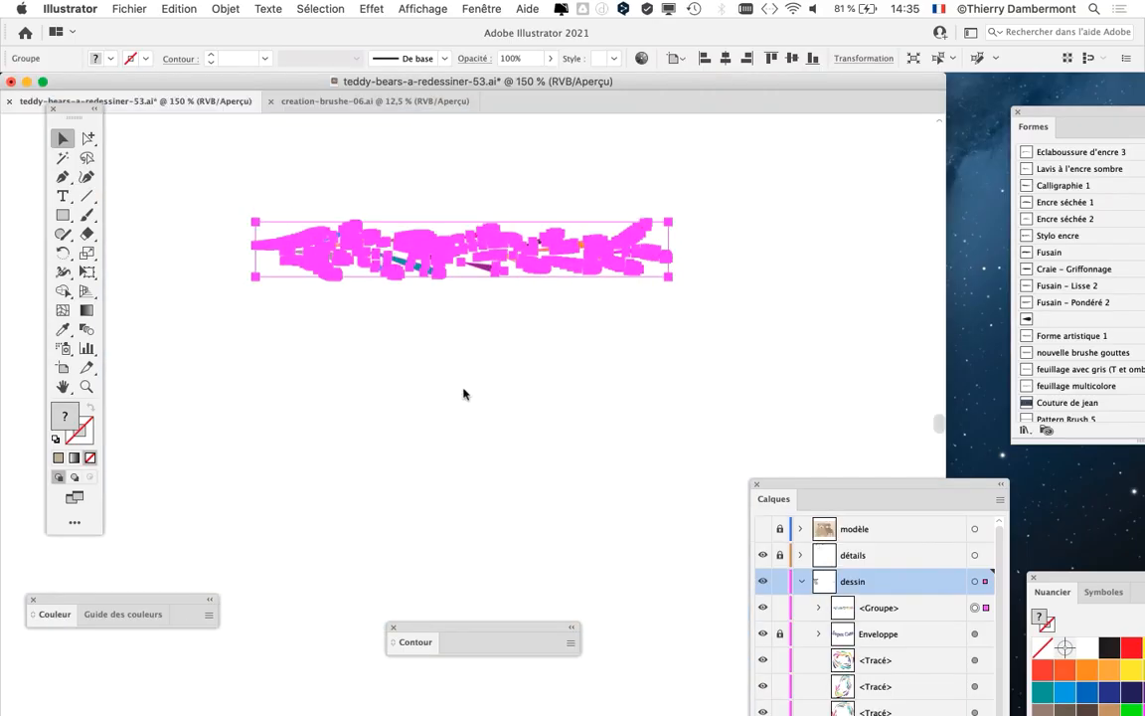
key("f")
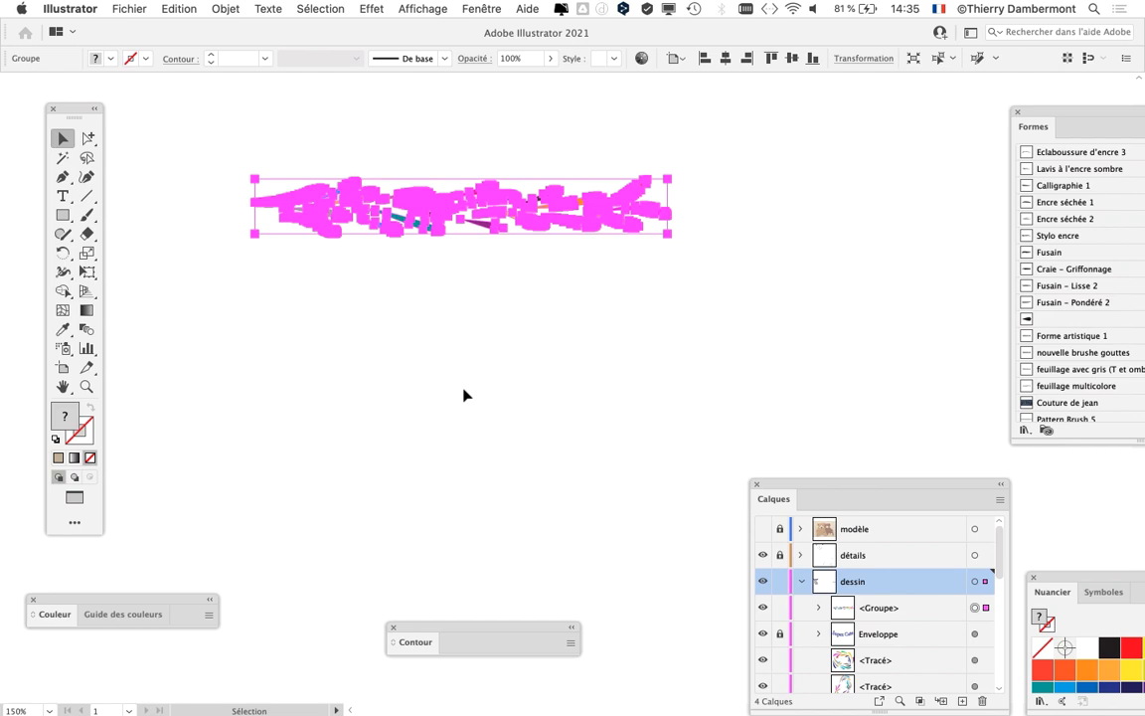
- Duplicate the multicolour foliage motif directly below the original
left_click(404, 317)
left_click(285, 206)
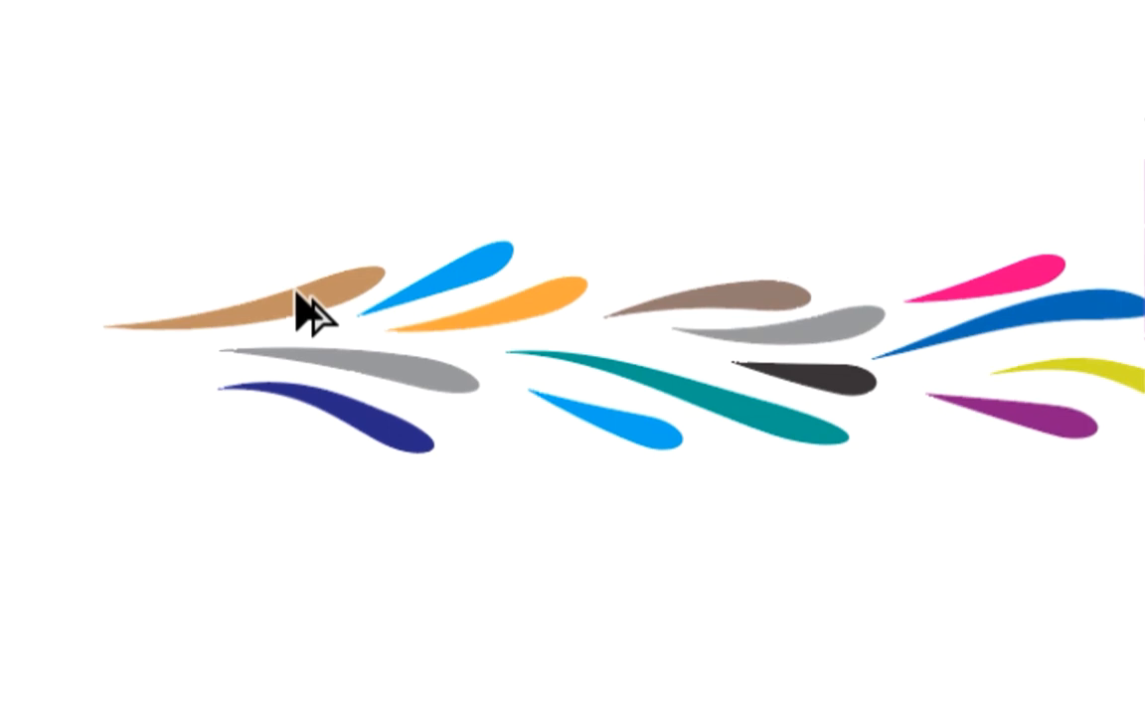
left_click(306, 314)
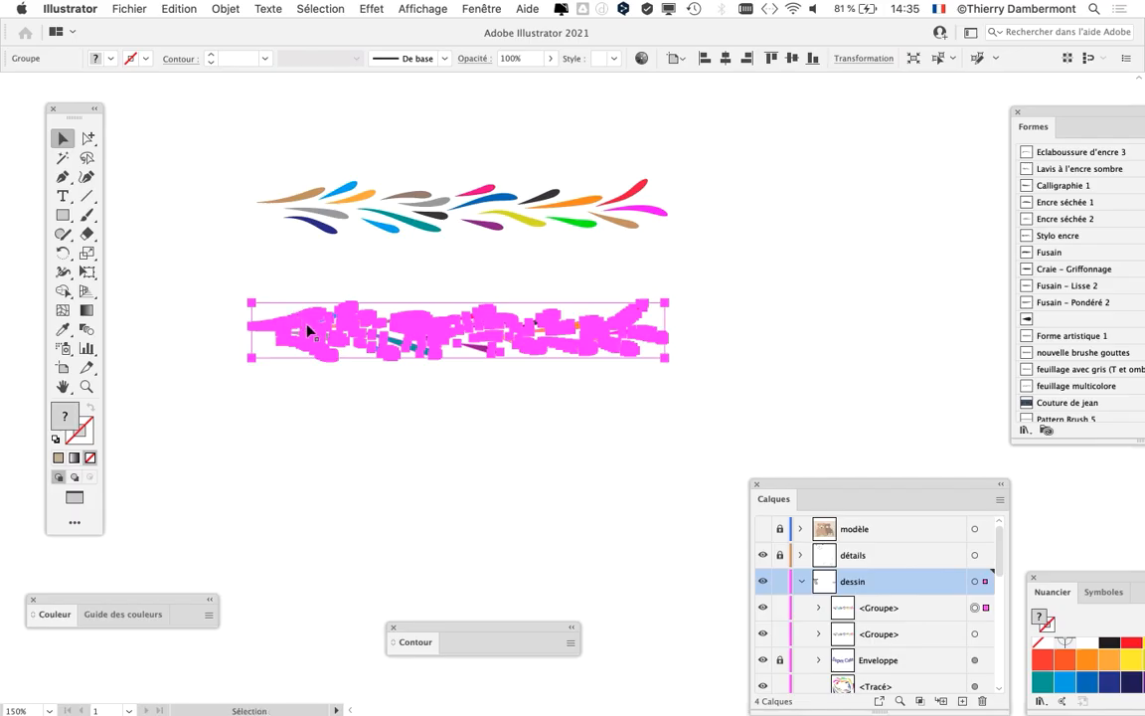
left_click_drag(307, 326, 313, 306)
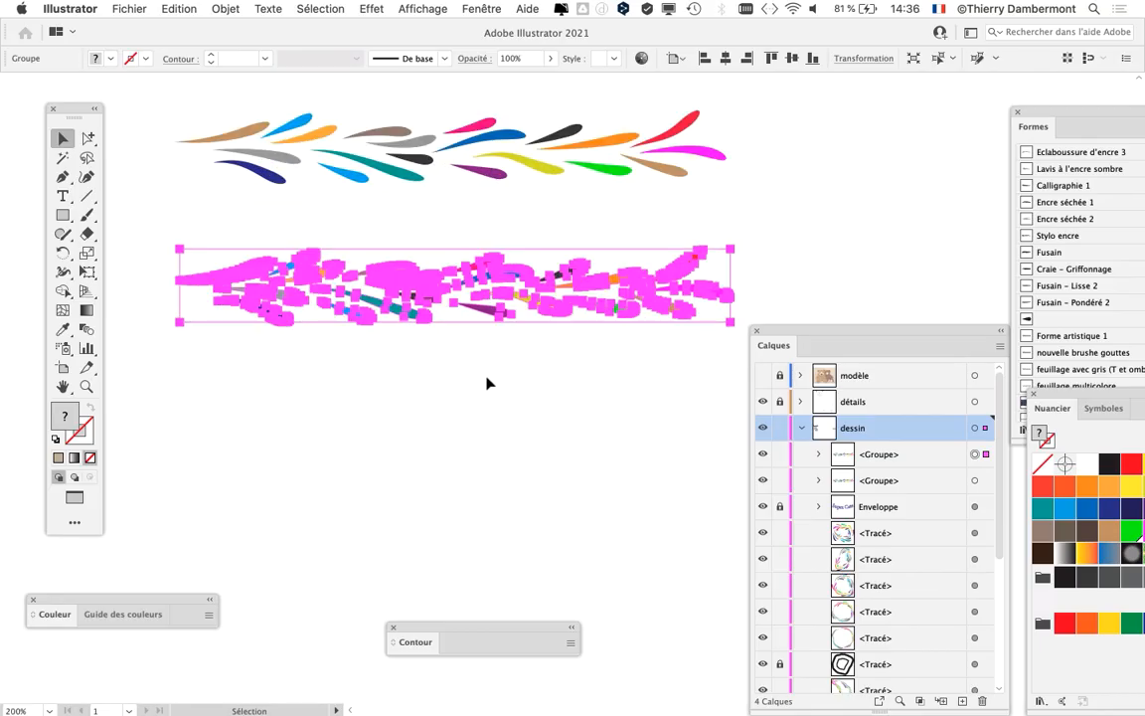
- Toggle the selection edges of the duplicated motif on and off repeatedly, leaving them hidden while the motif stays selected
scroll(486, 379, "up", 1)
left_click_drag(477, 343, 605, 307)
left_click_drag(63, 114, 52, 100)
left_click(438, 8)
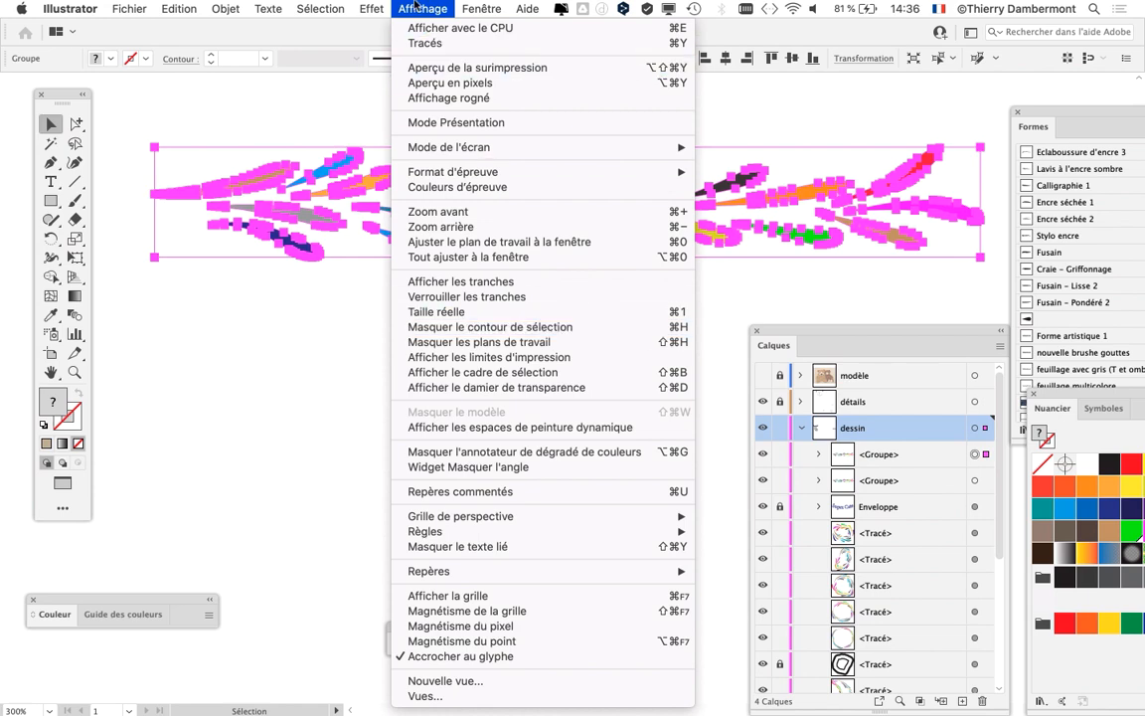
left_click(415, 8)
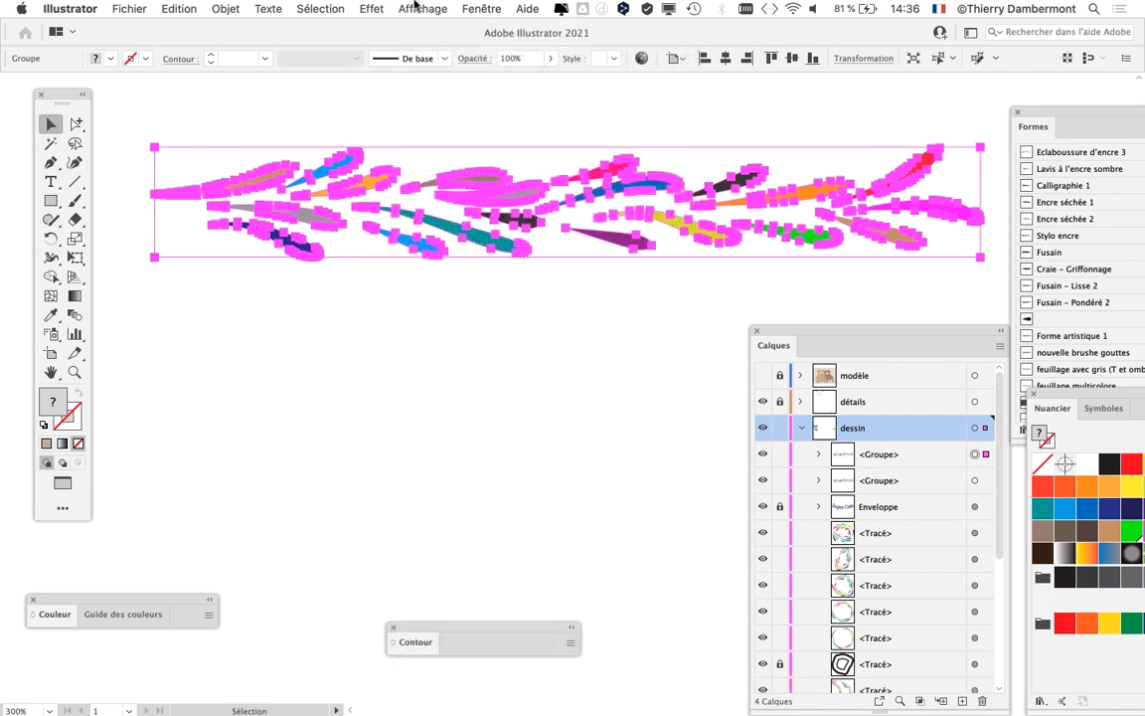
key("super+h")
key("super+h")
key("super+h")
key("super+h")
key("super+h")
key("super+h")
key("super+h")
key("super+h")
key("super+h")
key("super+h")
key("super+h")
key("super+h")
key("super+h")
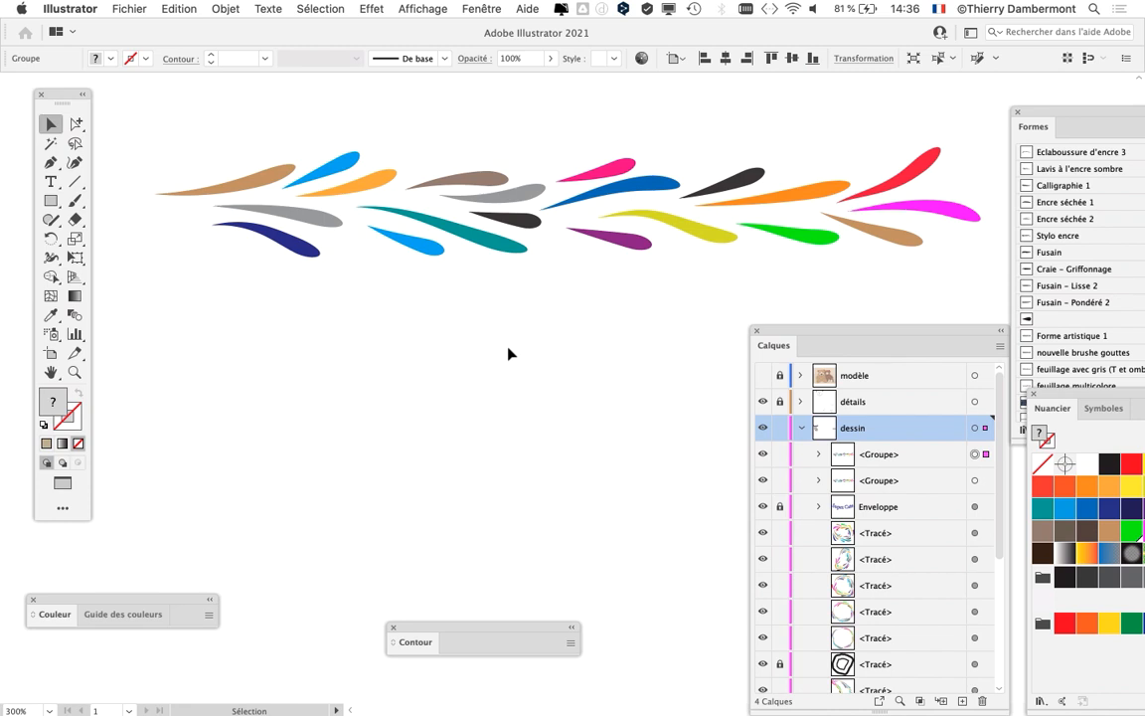
key("super+h")
key("super+h")
- Apply the dark blue swatch C=100 M=95 J=5 N=0 as the stroke colour of the duplicated motif
mouse_move(65, 99)
left_mouse_down()
mouse_move(189, 72)
mouse_move(156, 95)
left_mouse_up()
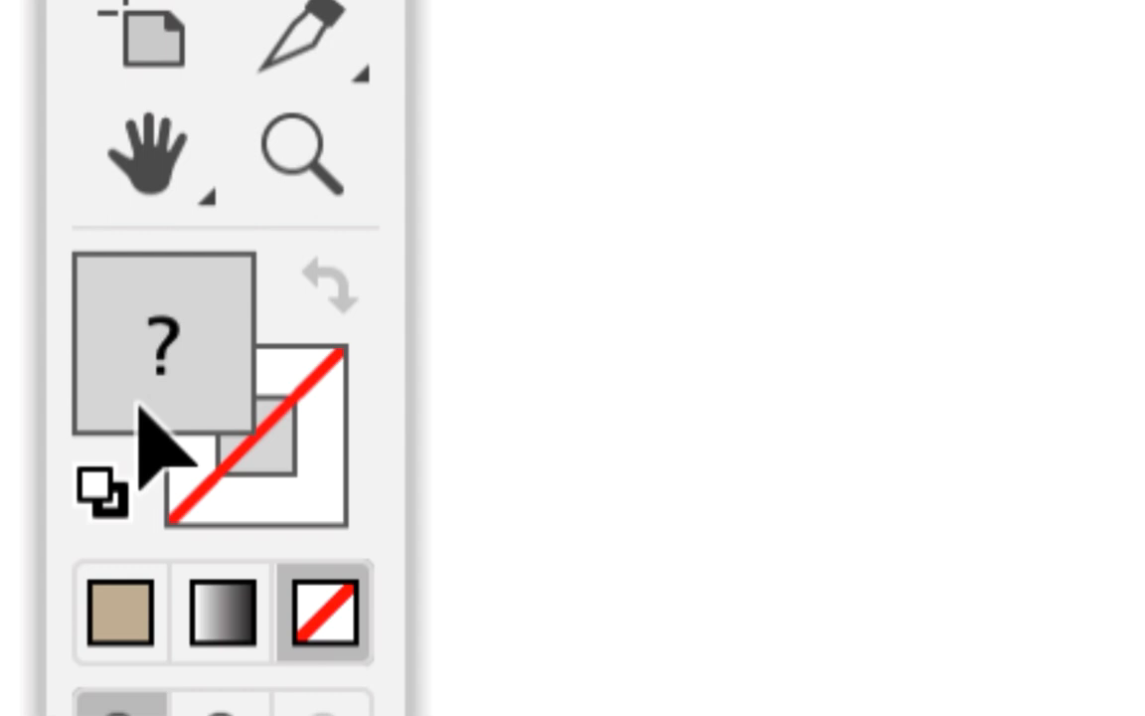
left_click(209, 502)
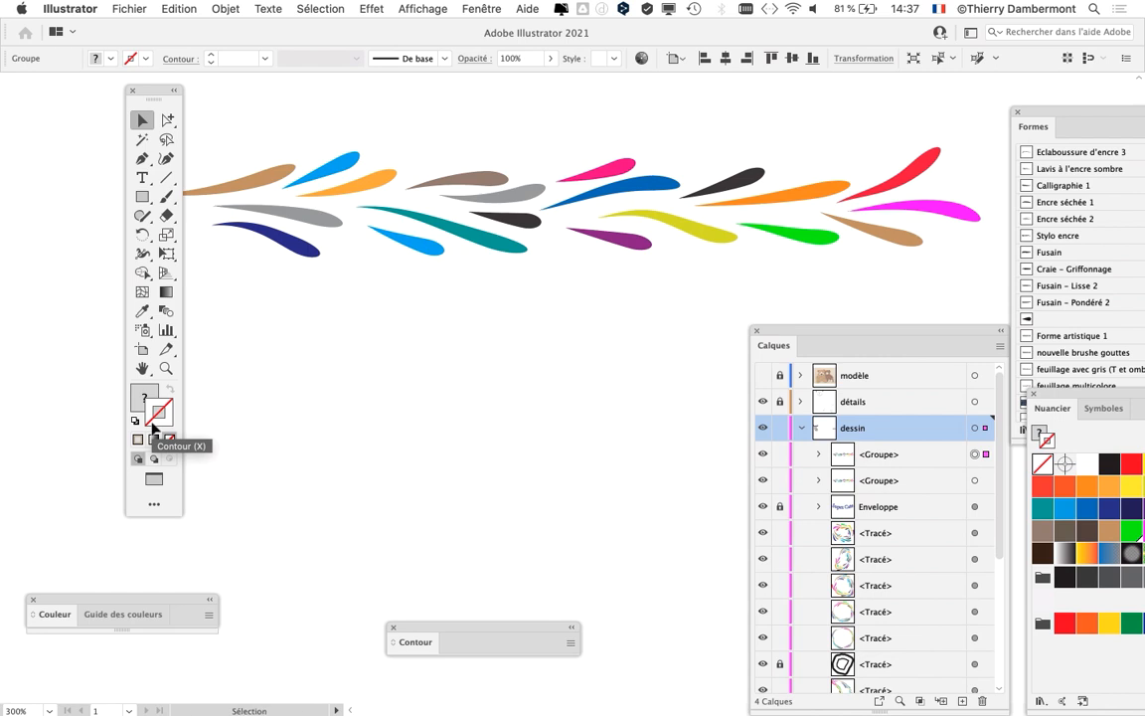
left_click_drag(1052, 407, 503, 86)
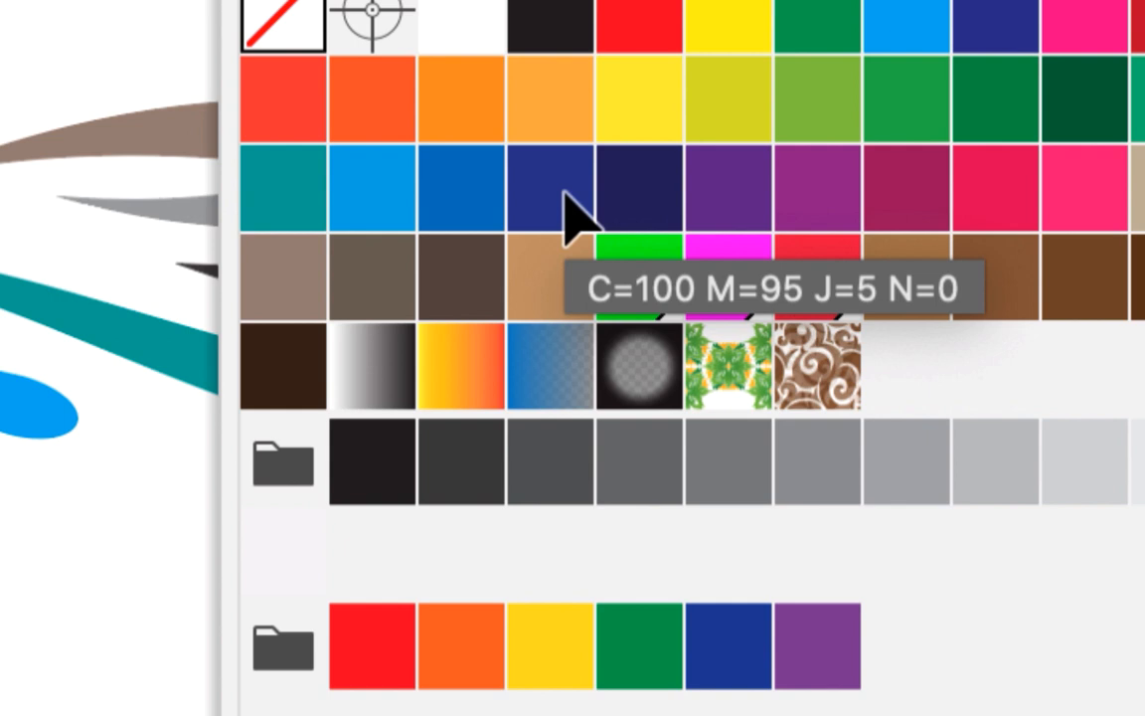
left_click(564, 197)
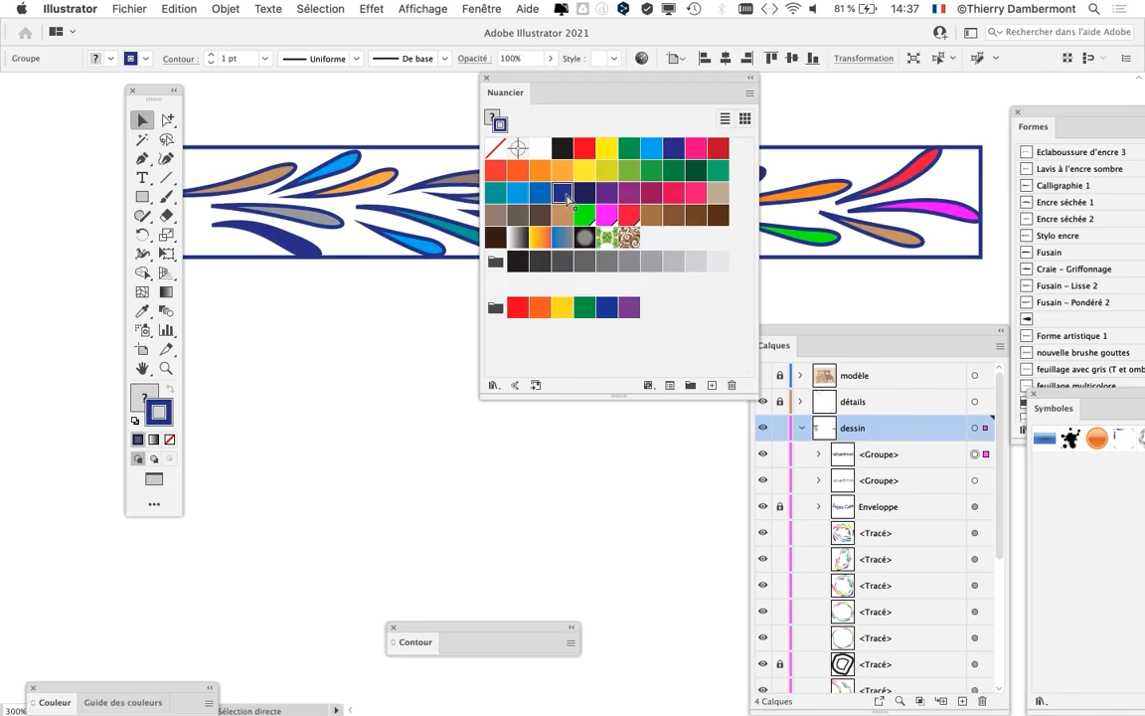
left_click_drag(577, 82, 374, 373)
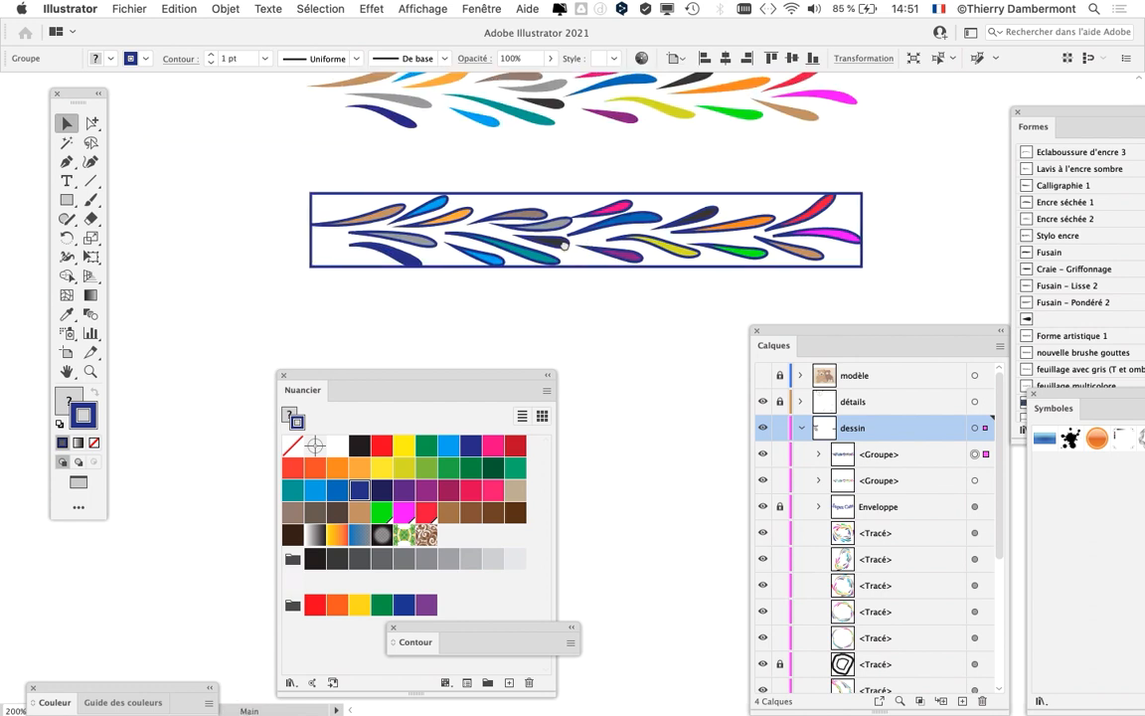
left_click_drag(566, 236, 550, 281)
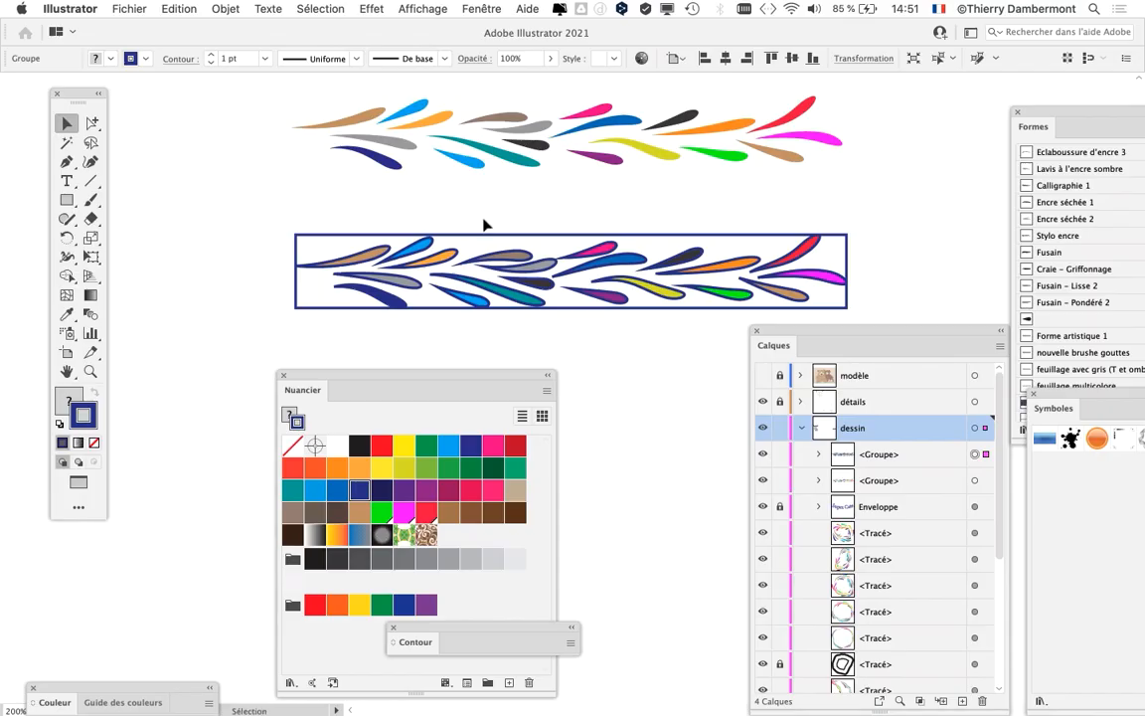
- Display the full Contour options near the yellow drop and set the duplicated motif's stroke weight to 0,5 pt
scroll(604, 294, "up", 10)
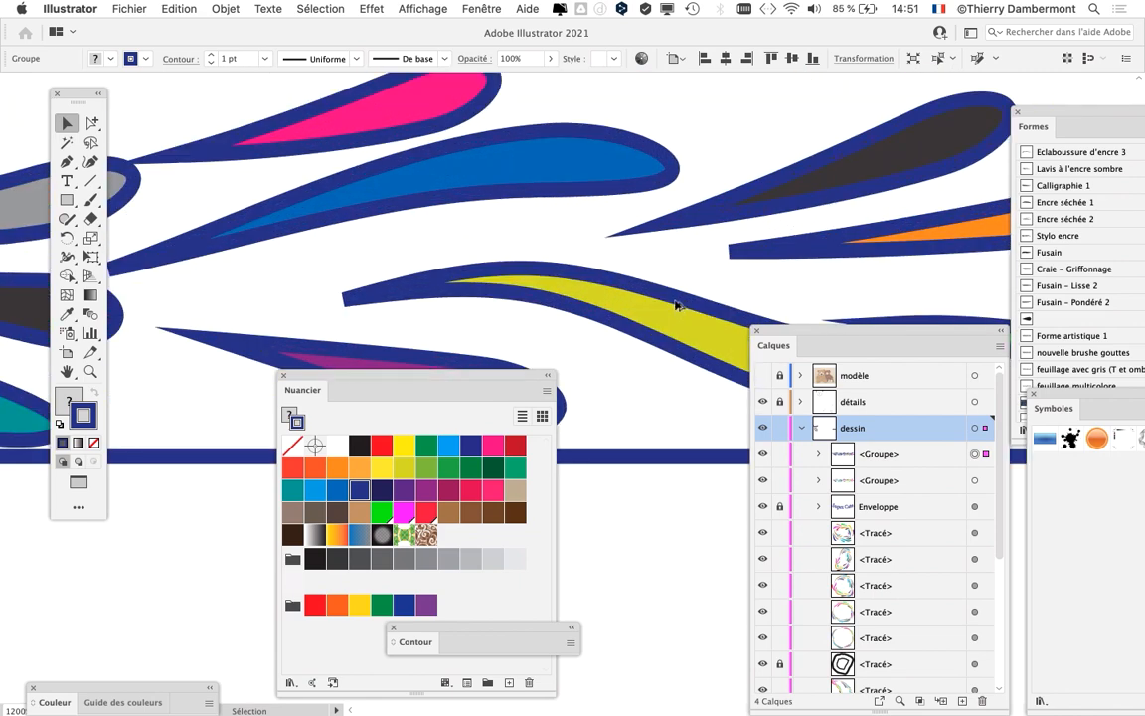
left_click_drag(569, 307, 343, 157)
scroll(692, 258, "up", 2)
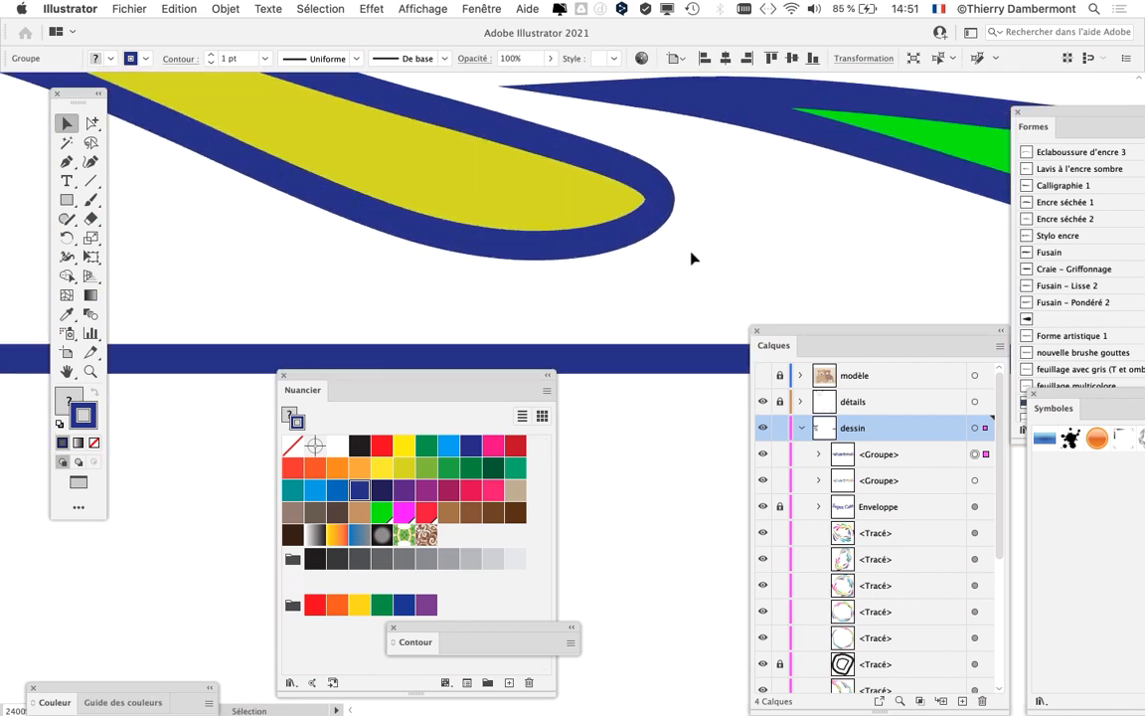
left_click_drag(490, 379, 379, 277)
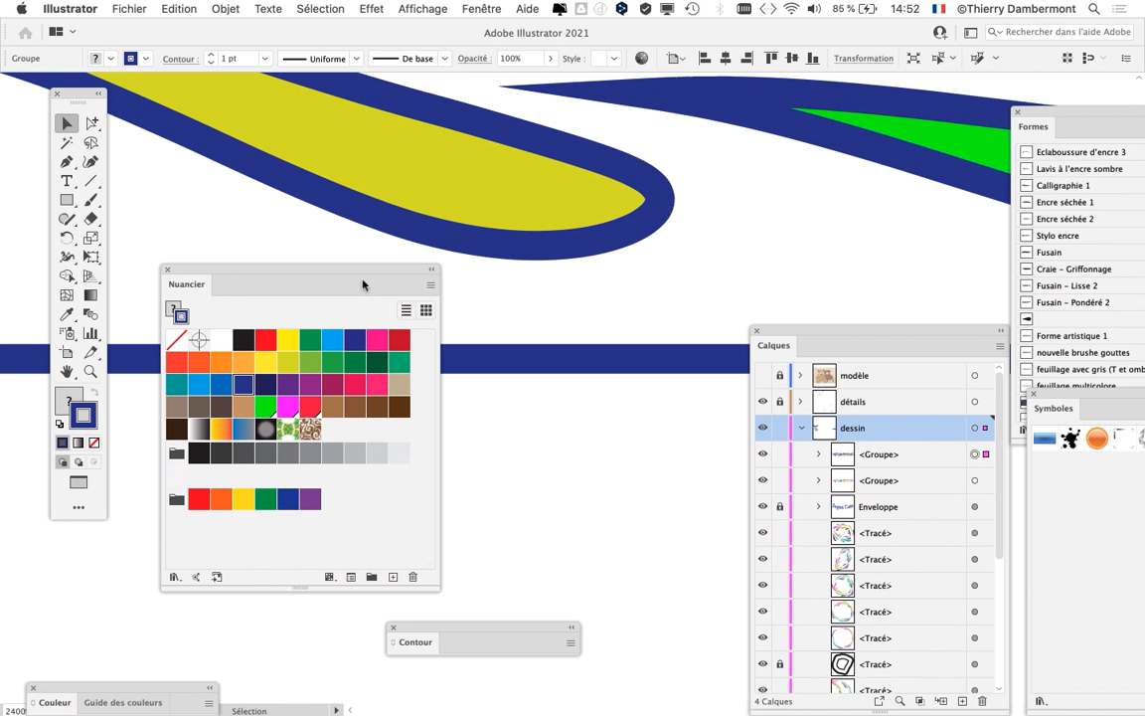
left_click_drag(373, 273, 351, 328)
left_click(472, 8)
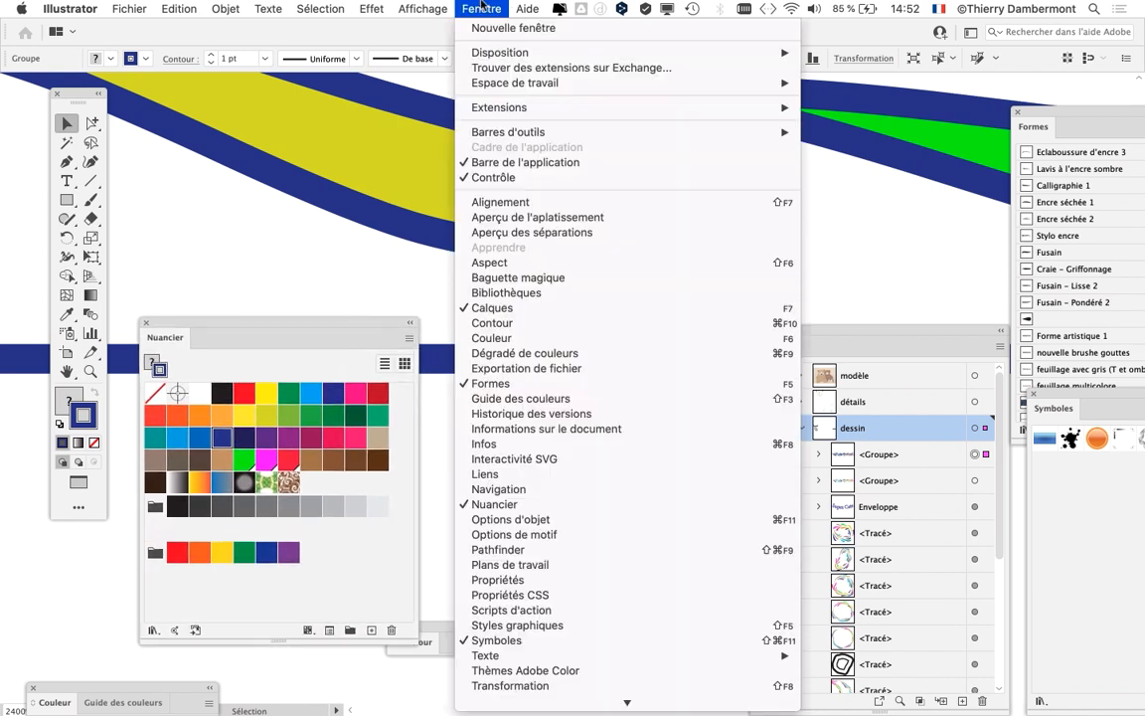
left_click(497, 323)
left_click_drag(439, 630, 706, 120)
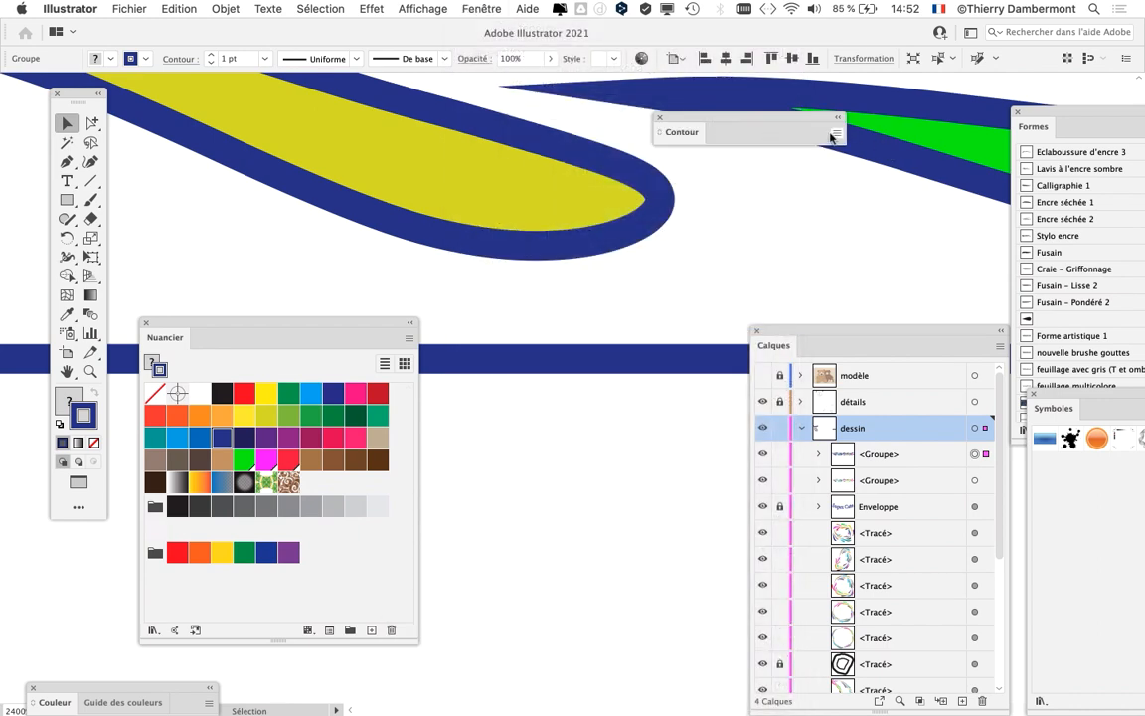
left_click_drag(814, 127, 711, 225)
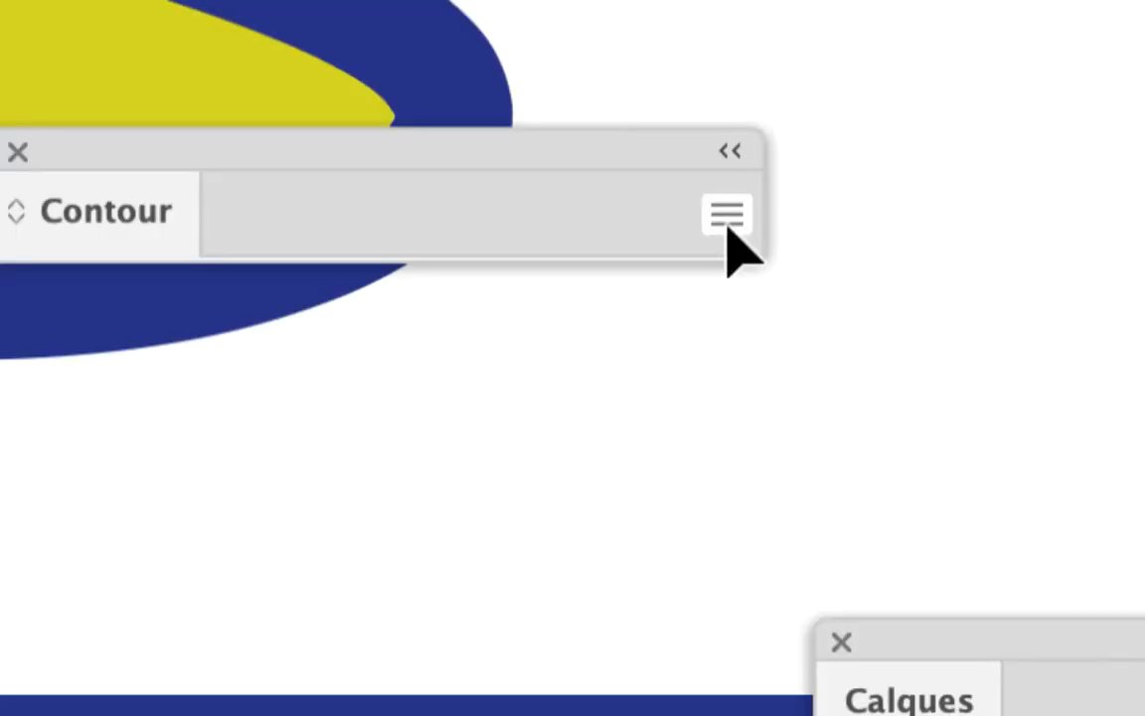
left_click(729, 227)
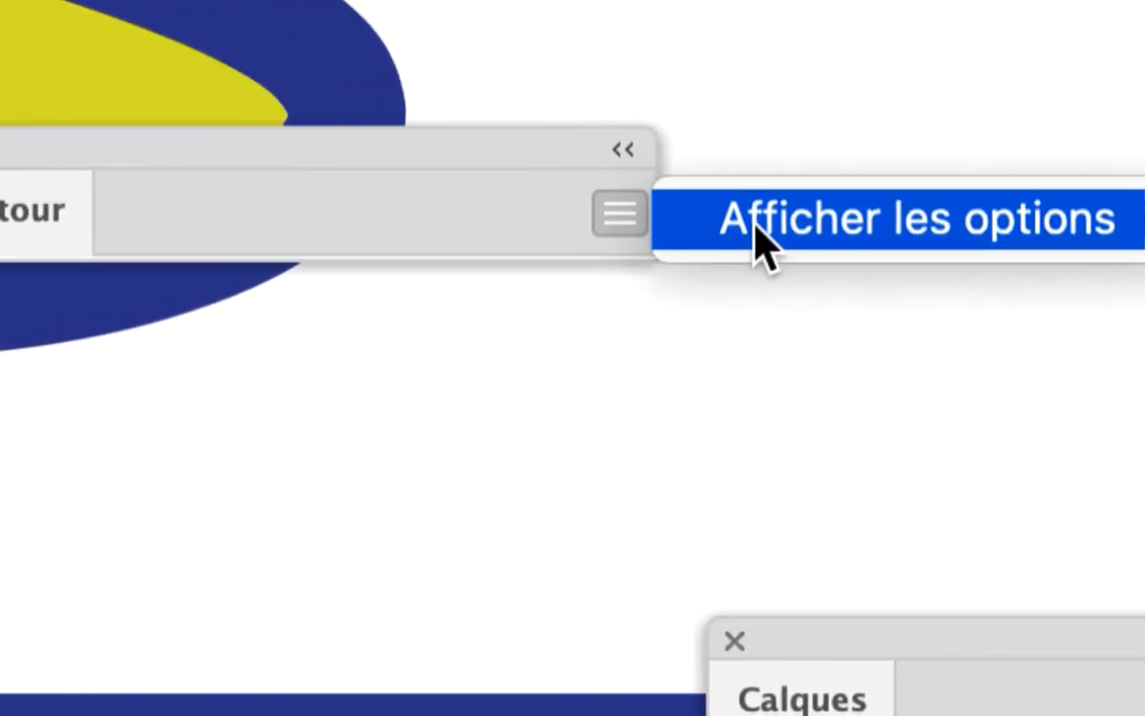
left_click(760, 240)
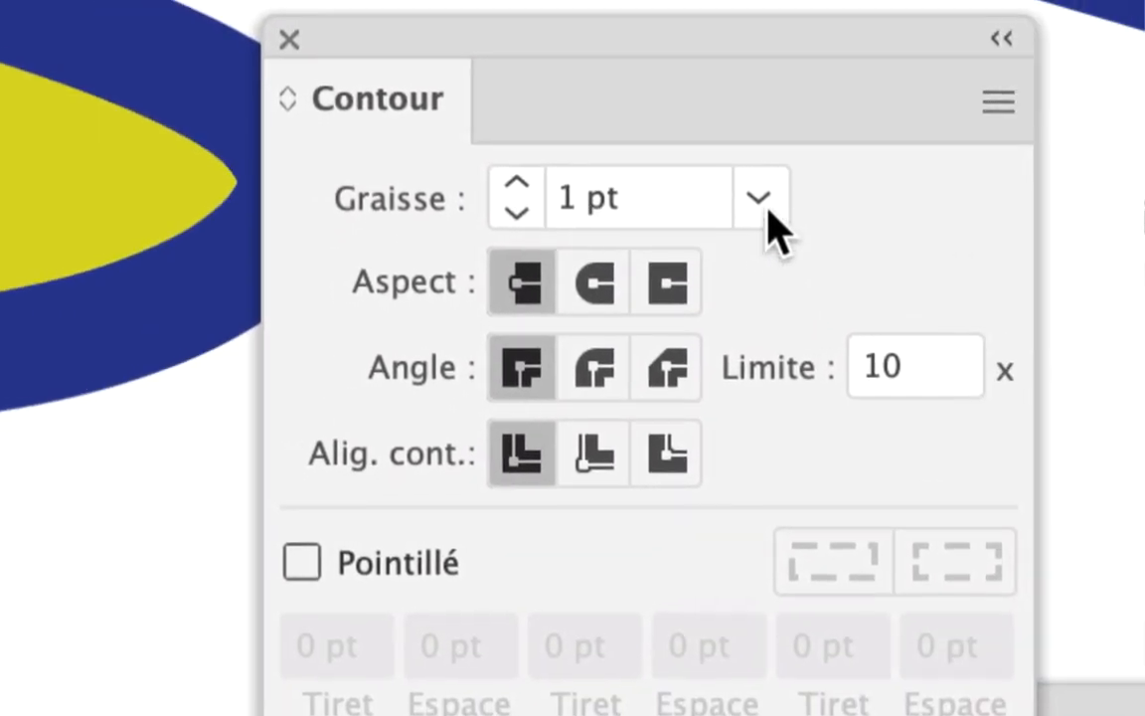
left_click(984, 284)
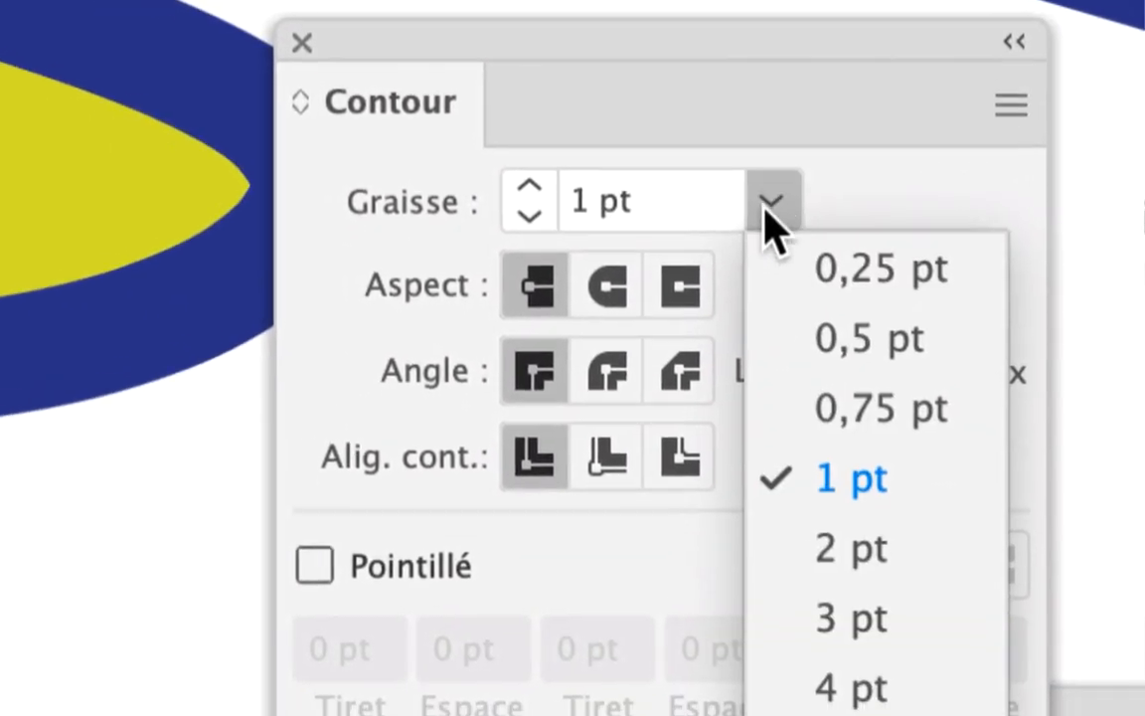
left_click(806, 344)
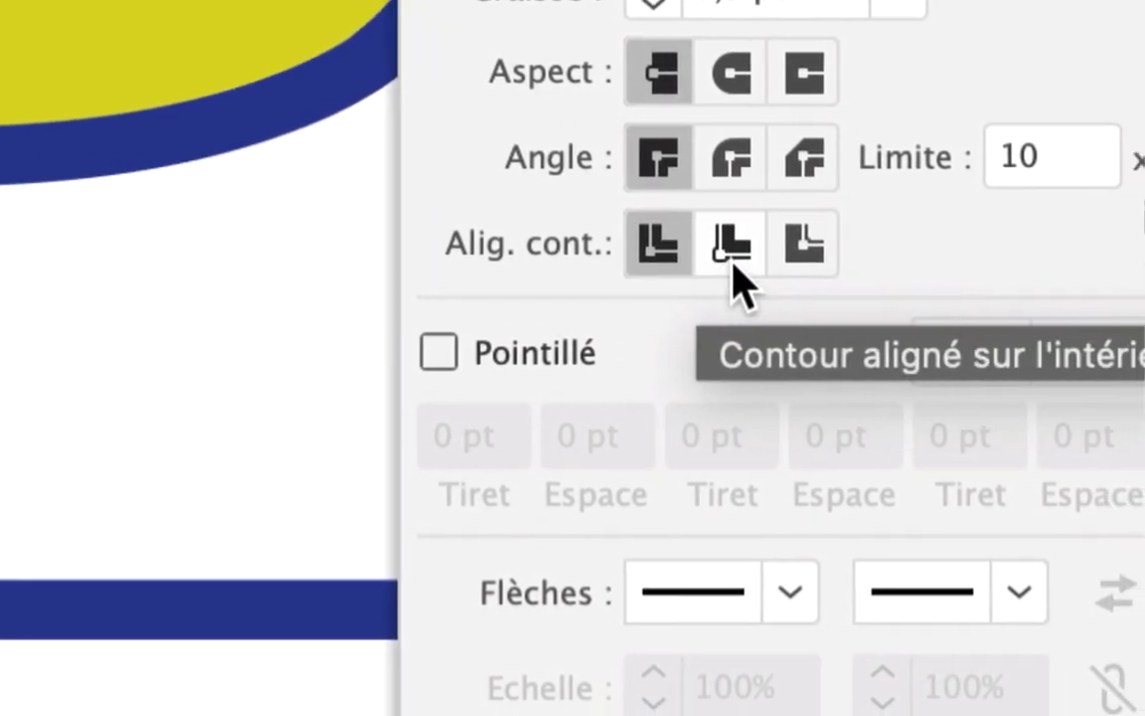
- Try the inside, outside and centred stroke alignments on the duplicated motif at 0,5 pt, ending with centred
left_click(734, 264)
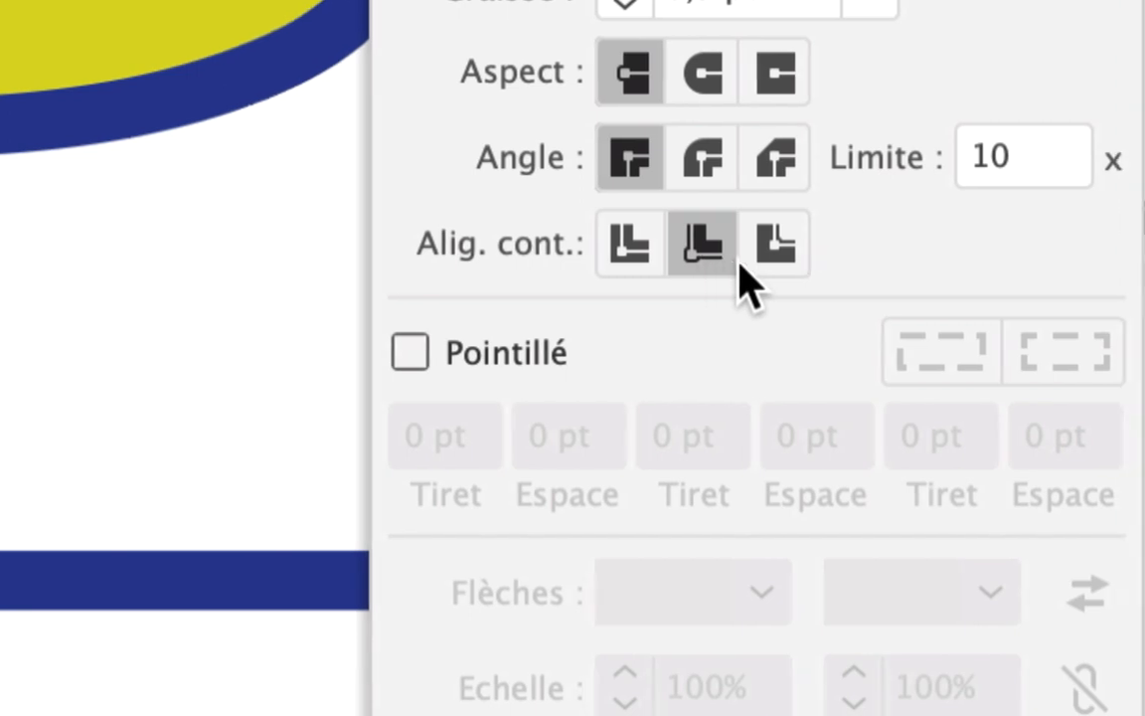
left_click(803, 260)
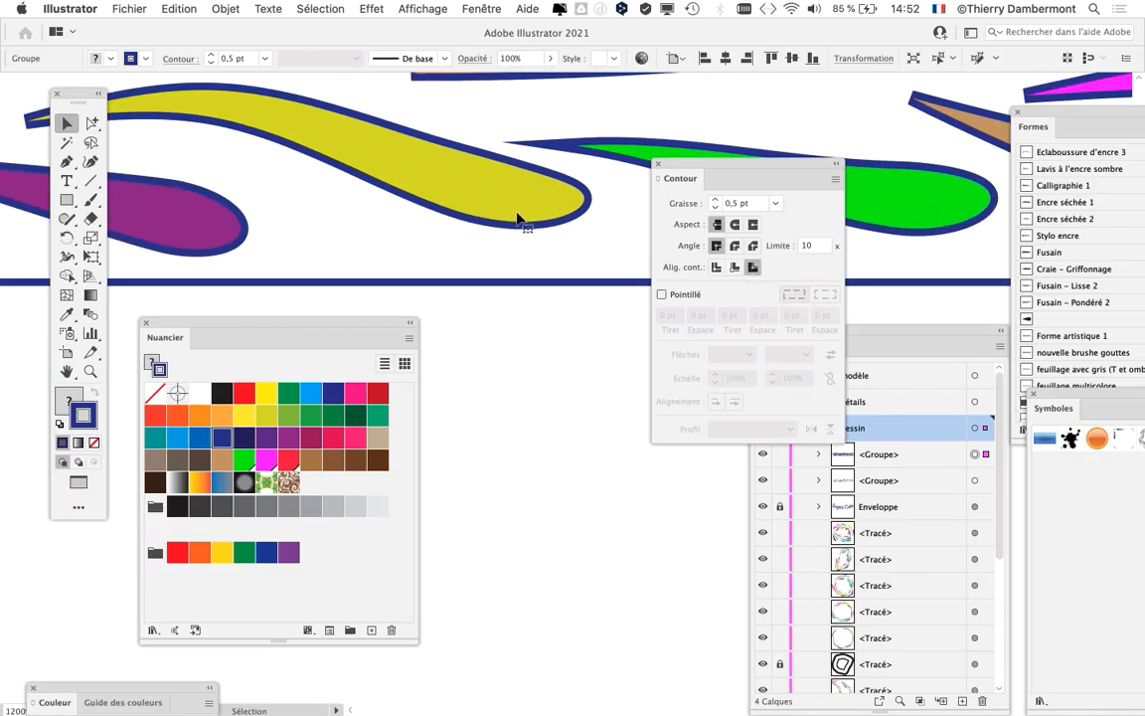
scroll(520, 218, "left", 5)
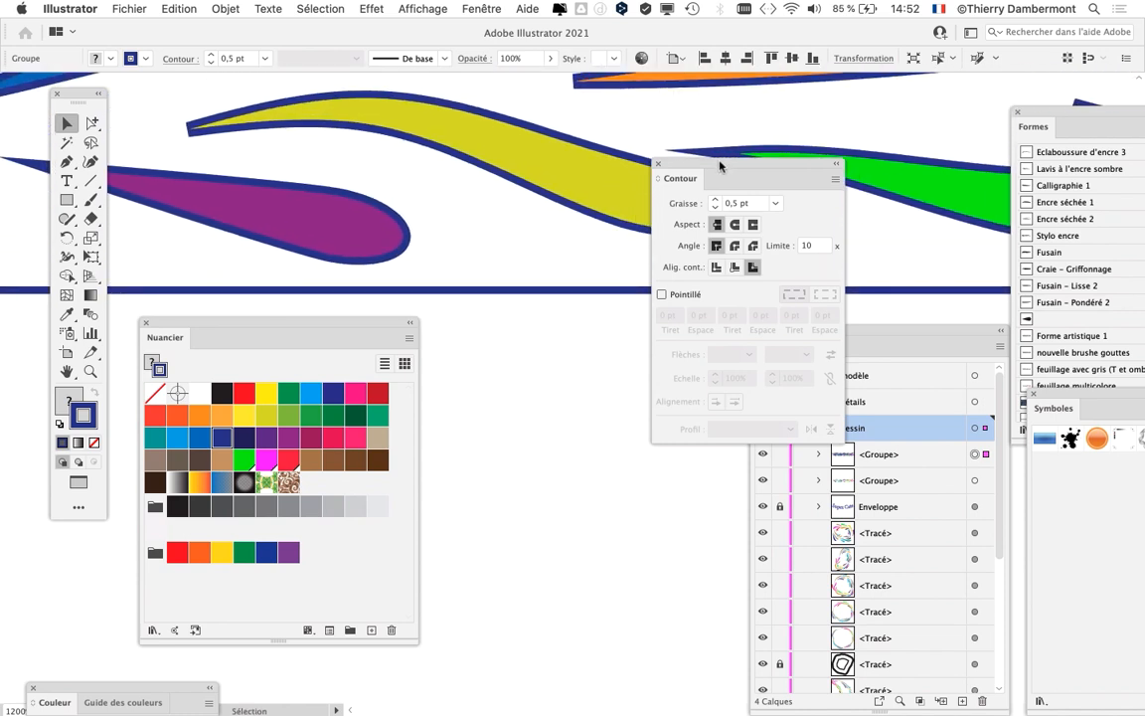
left_click_drag(723, 164, 645, 282)
left_click(658, 385)
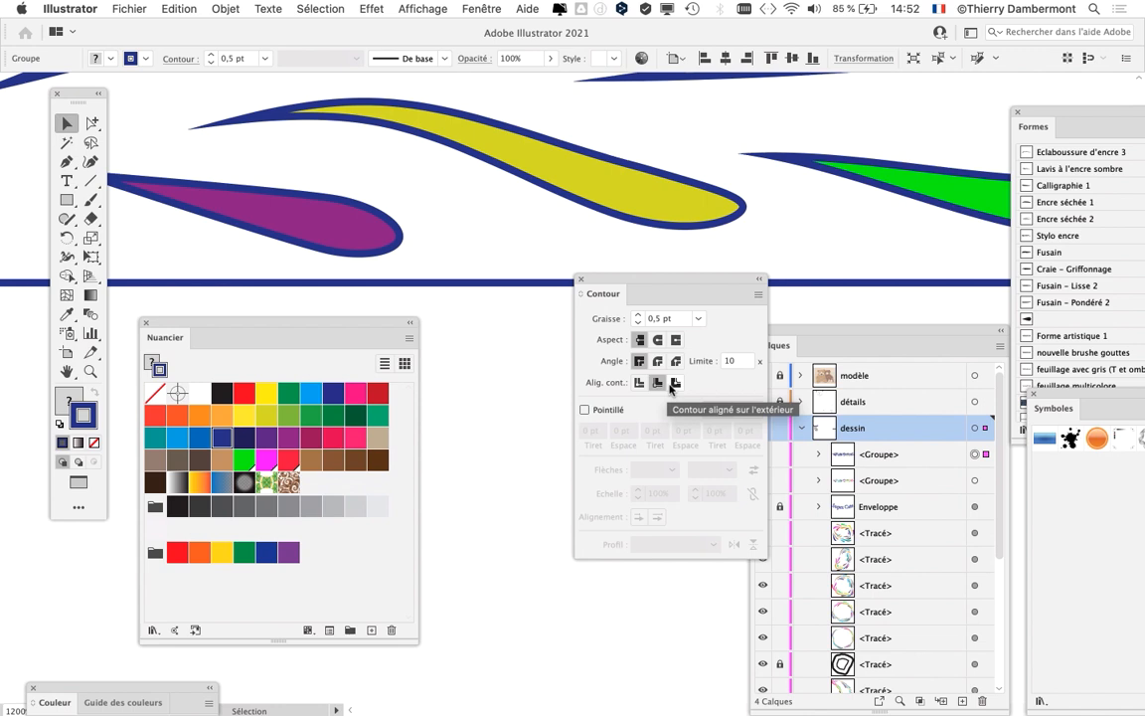
left_click(675, 384)
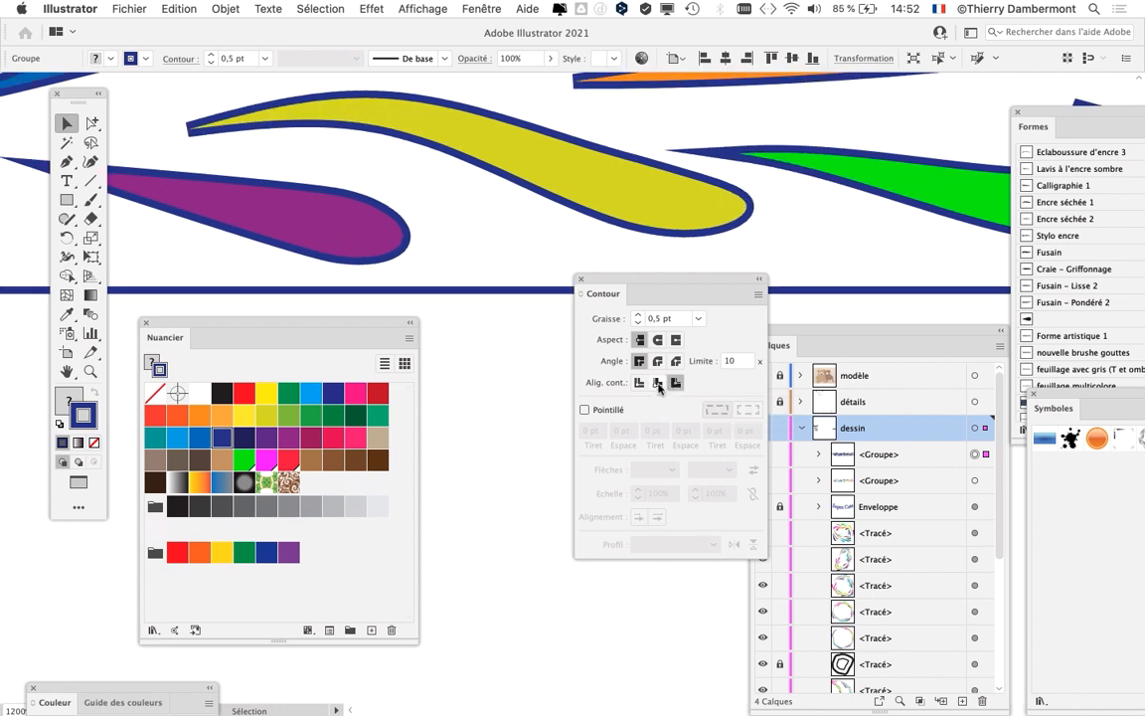
left_click(658, 384)
left_click(675, 383)
left_click(639, 385)
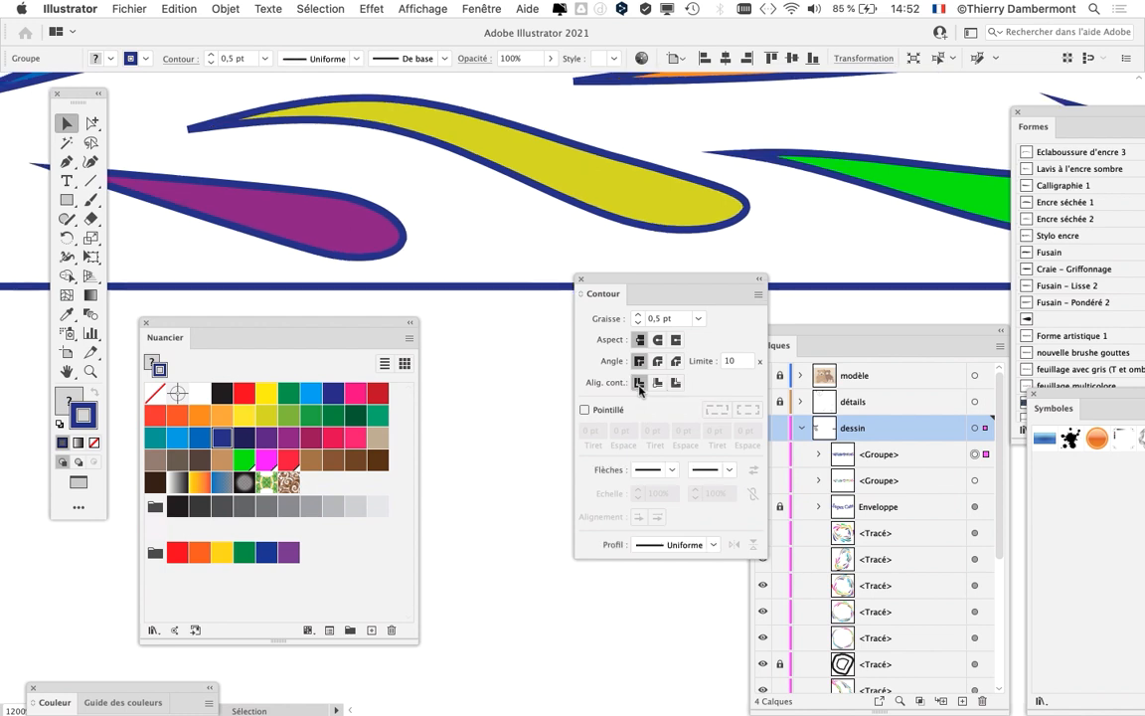
- Try a 2 pt stroke weight on the duplicated motif with inside and outside alignment
left_click(640, 316)
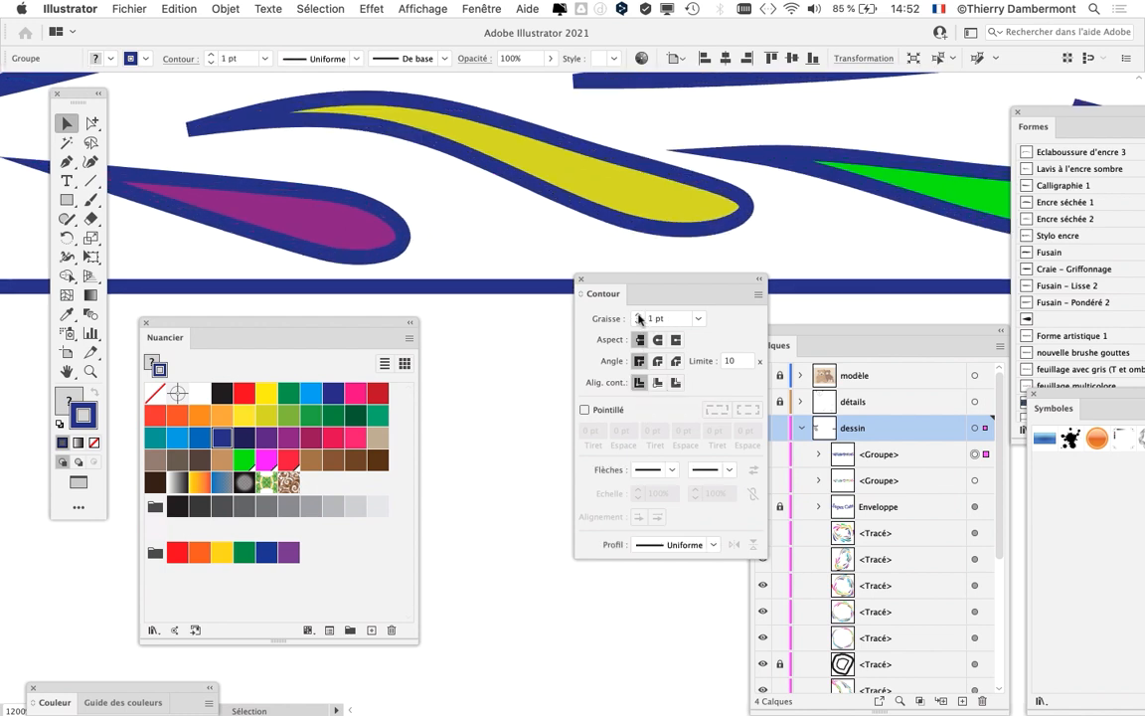
left_click(639, 316)
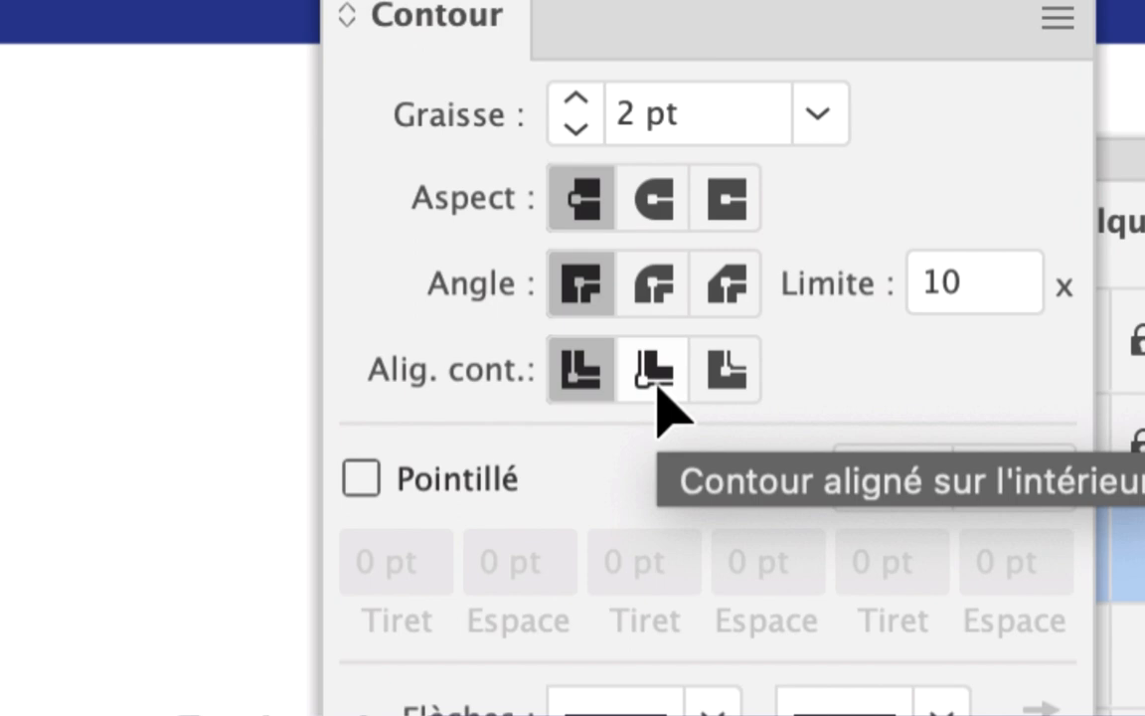
left_click(655, 376)
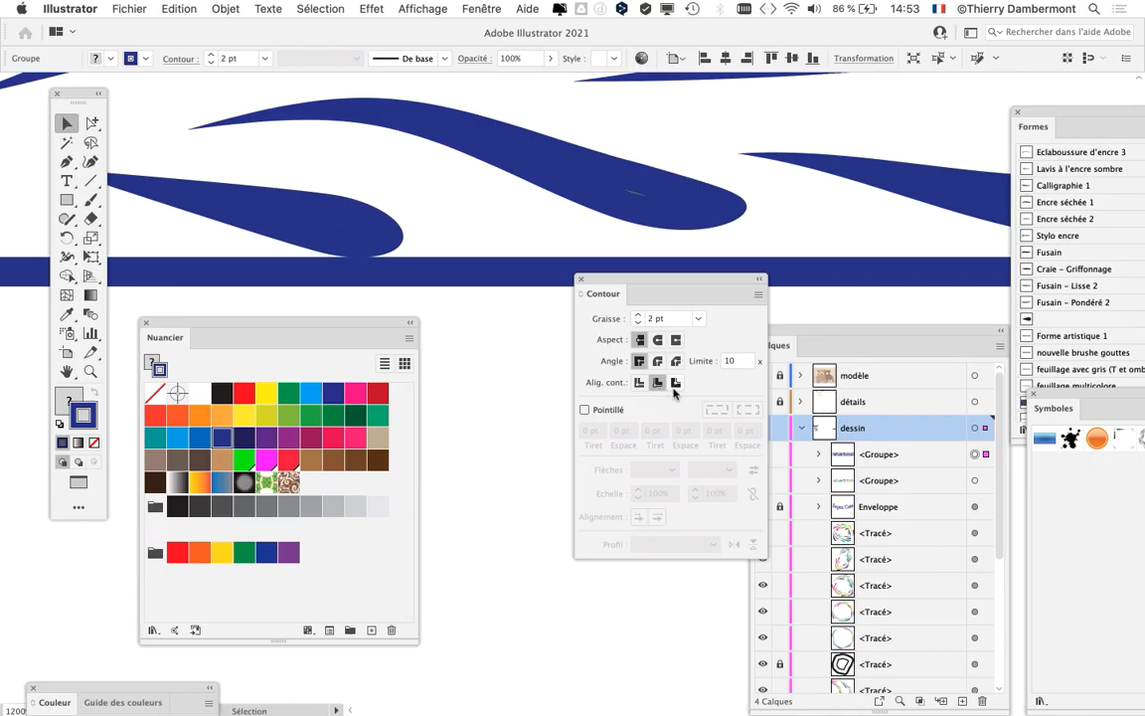
left_click(675, 387)
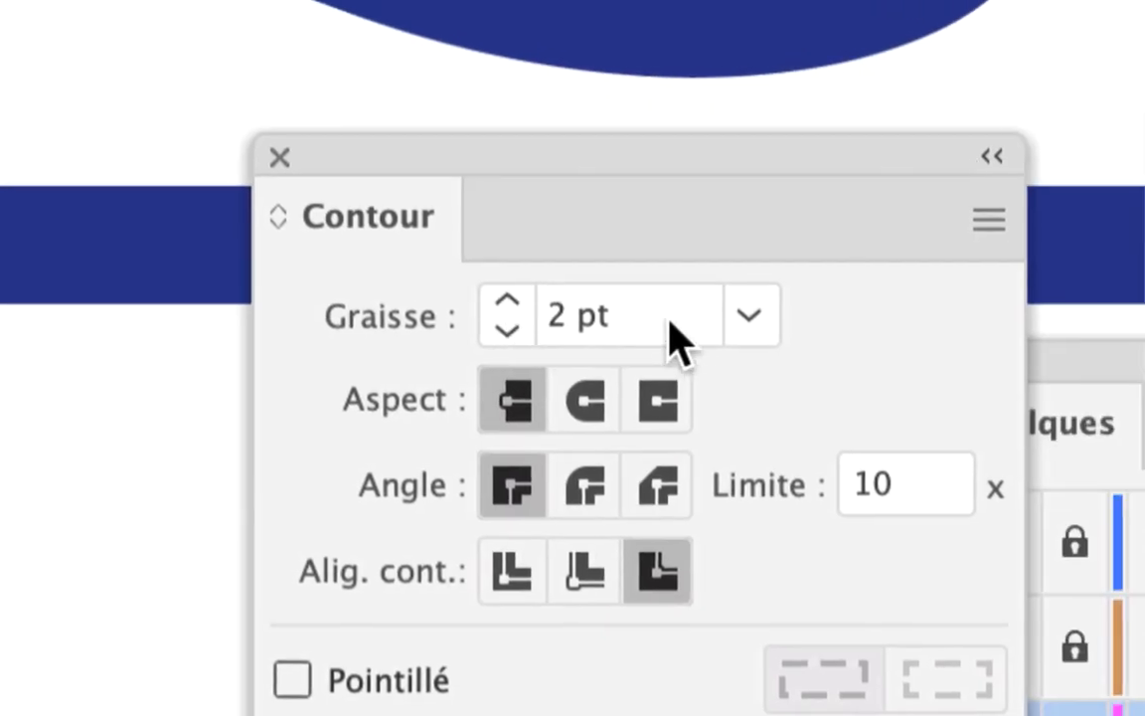
- Set the duplicated motif's stroke weight to 0,5 pt and align the stroke to the inside
left_click(749, 316)
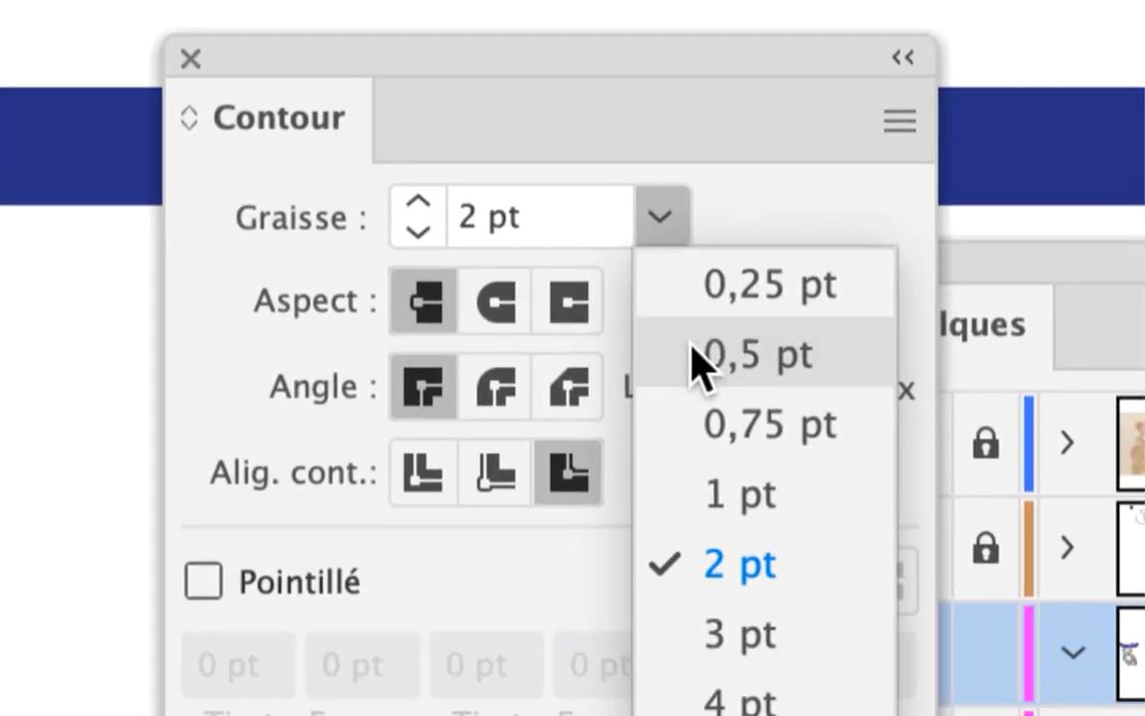
left_click(851, 456)
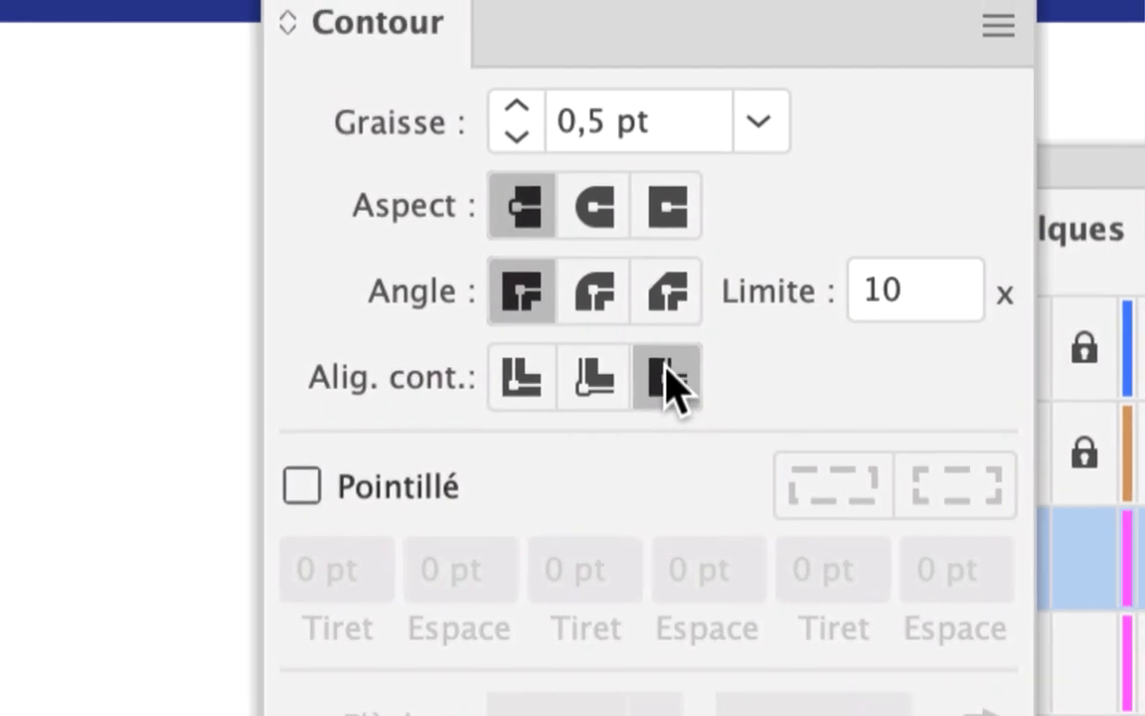
left_click(559, 492)
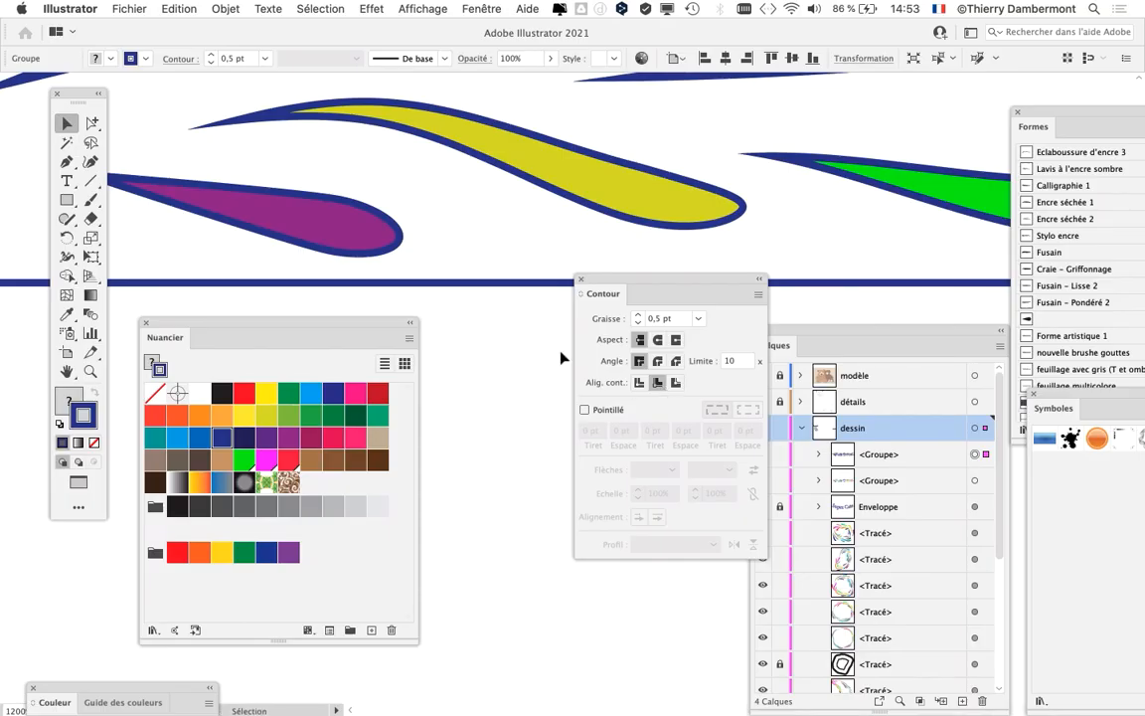
- Activate the Direct Selection tool and show the selection edges of the duplicated motif again
scroll(404, 280, "down", 3)
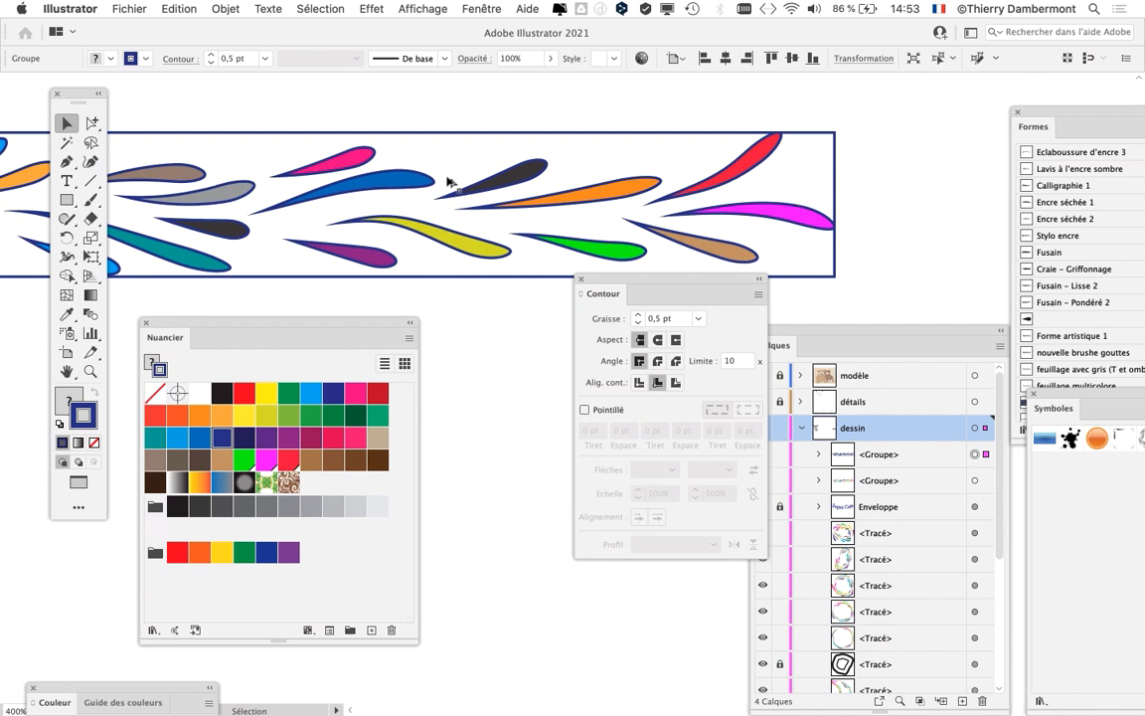
left_click_drag(453, 197, 697, 166)
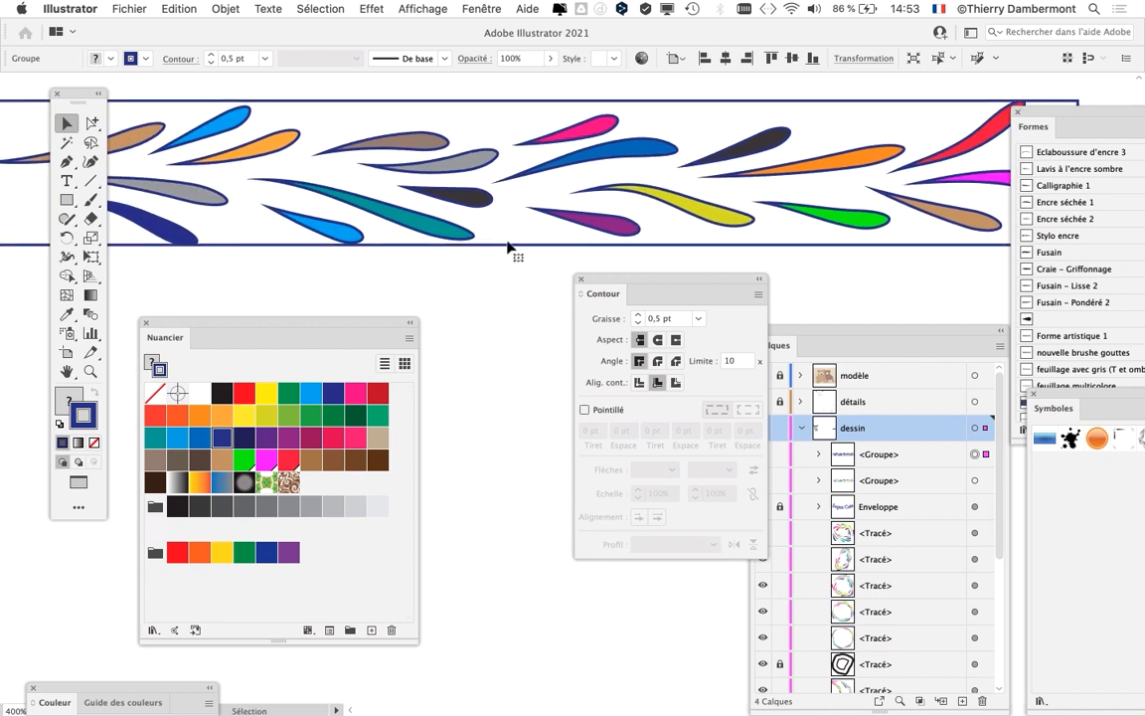
scroll(509, 248, "down", 1)
scroll(221, 157, "left", 2)
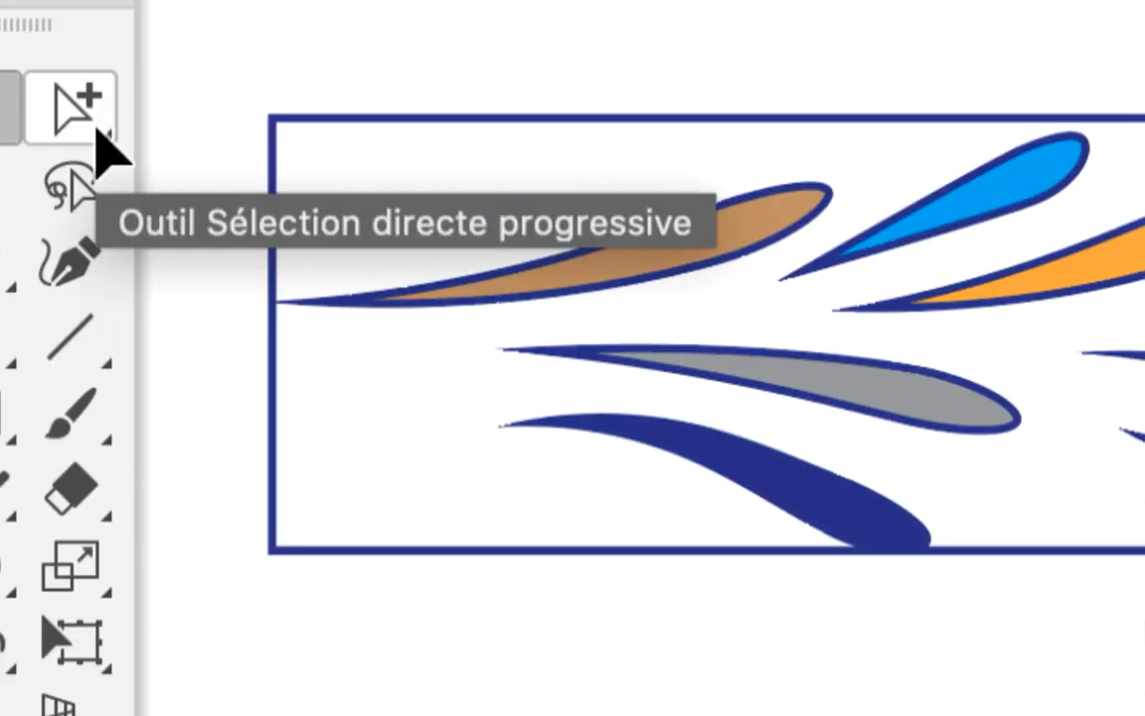
left_click(96, 131)
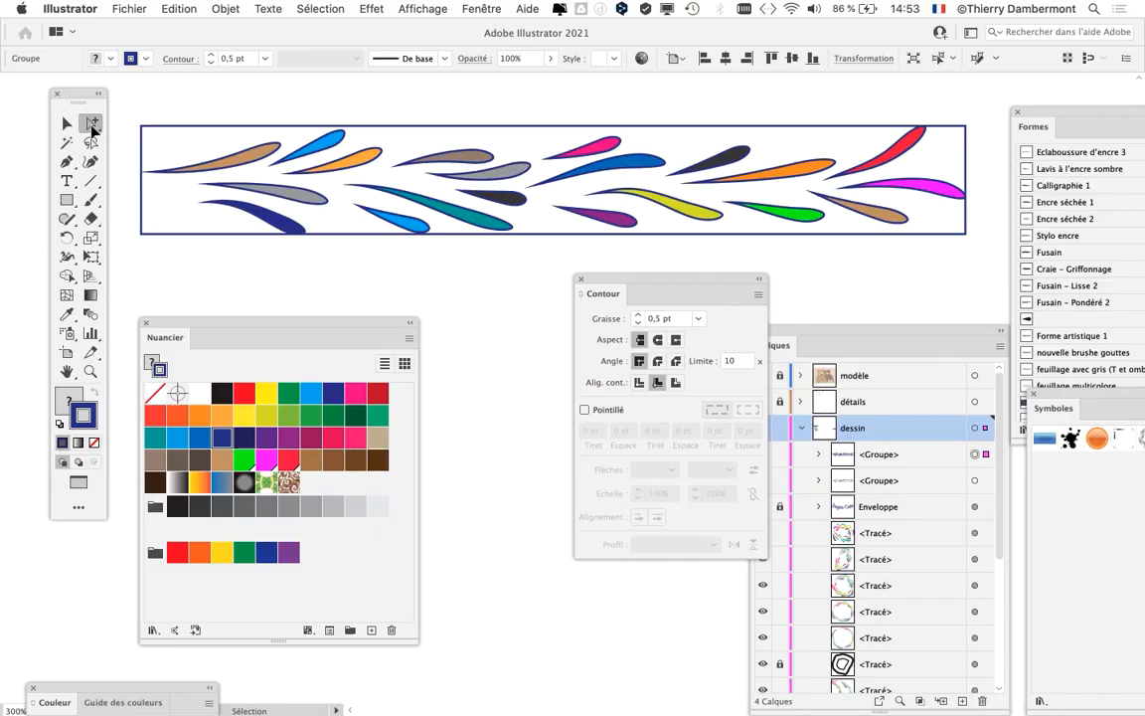
left_click(423, 8)
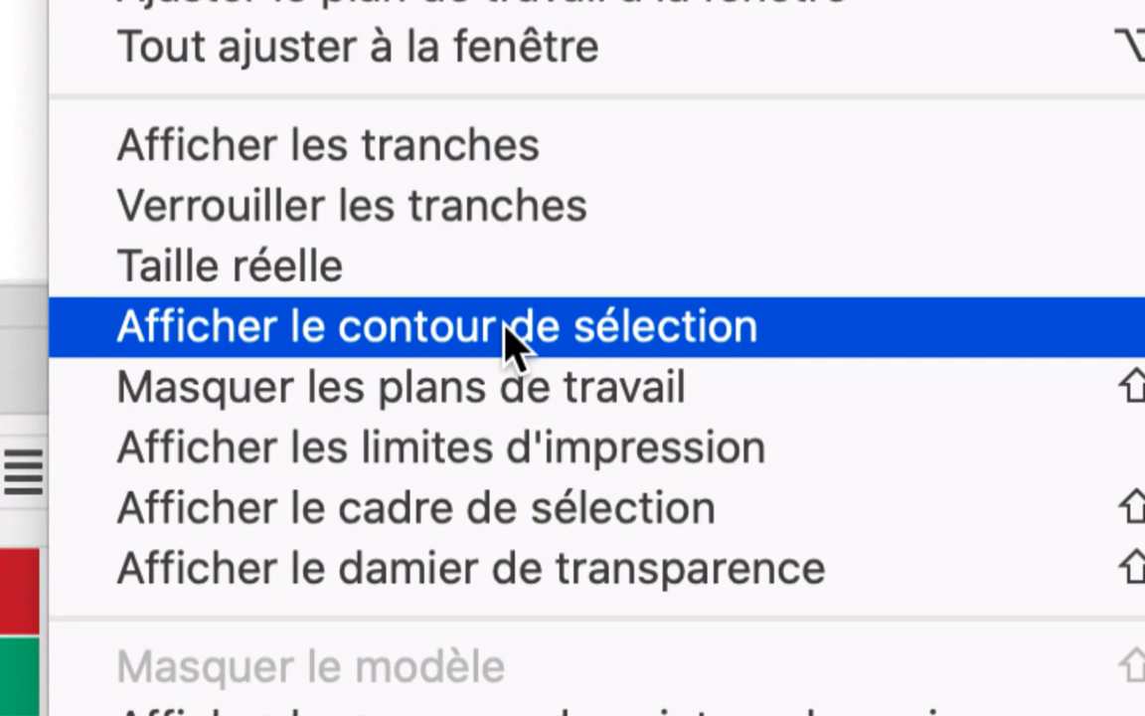
left_click(507, 333)
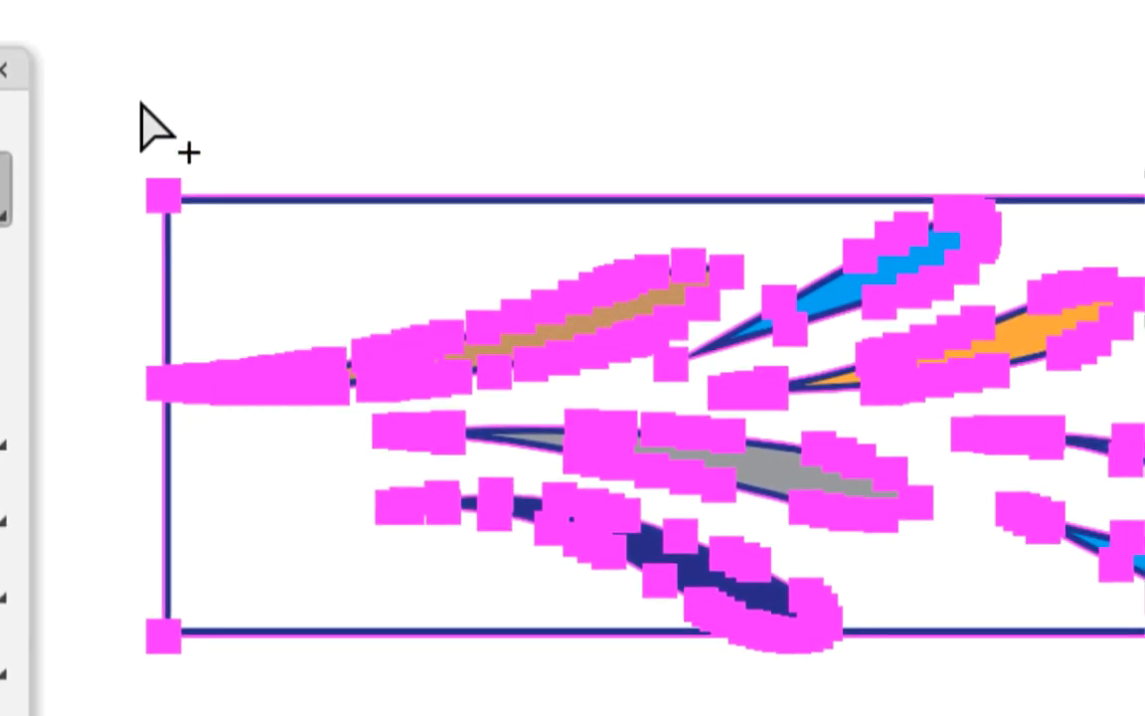
- Select only the rectangular frame around the duplicated motif and remove its stroke
left_click(141, 105)
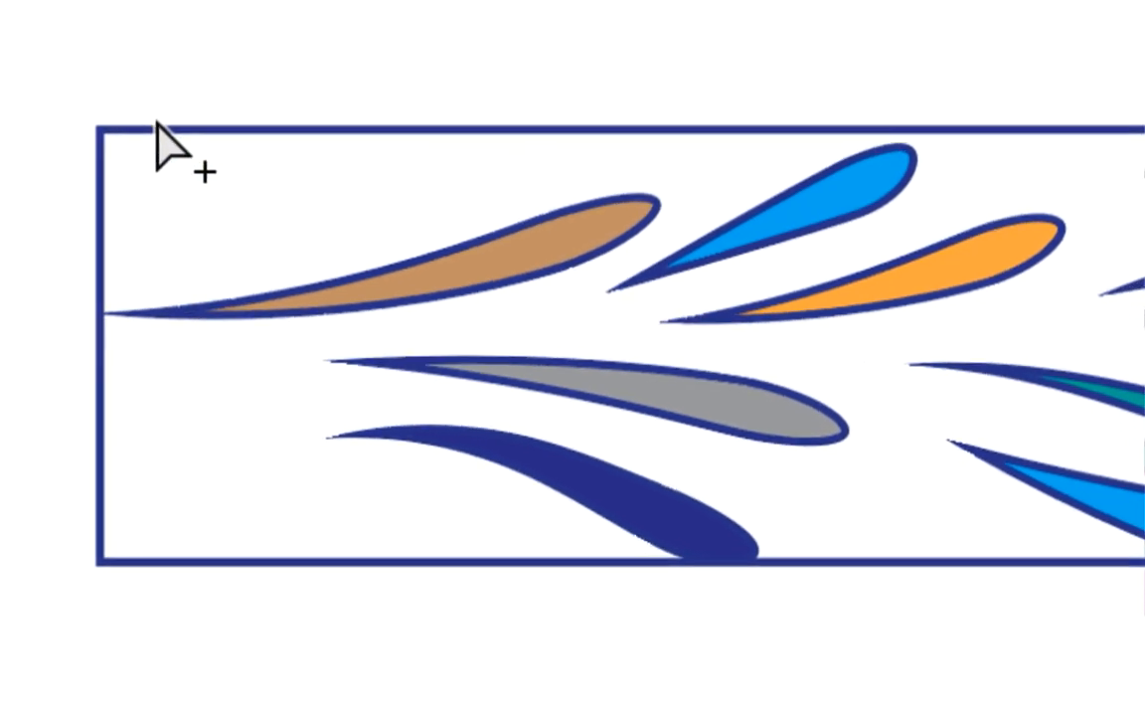
left_click(156, 124)
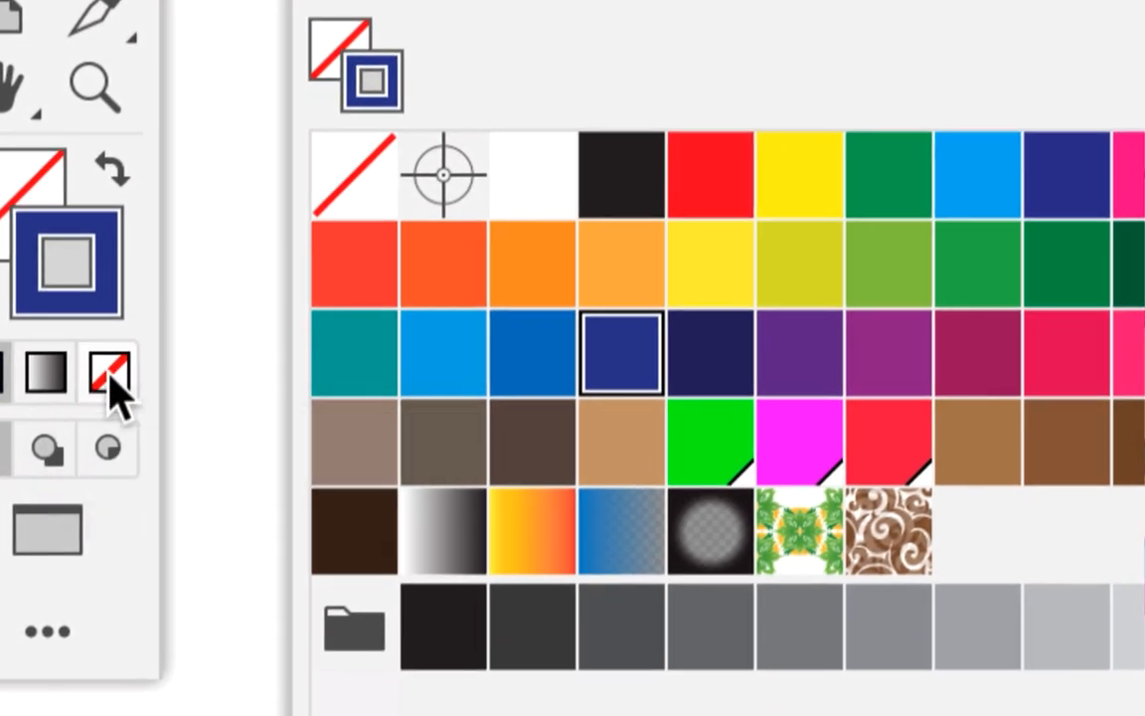
left_click(111, 386)
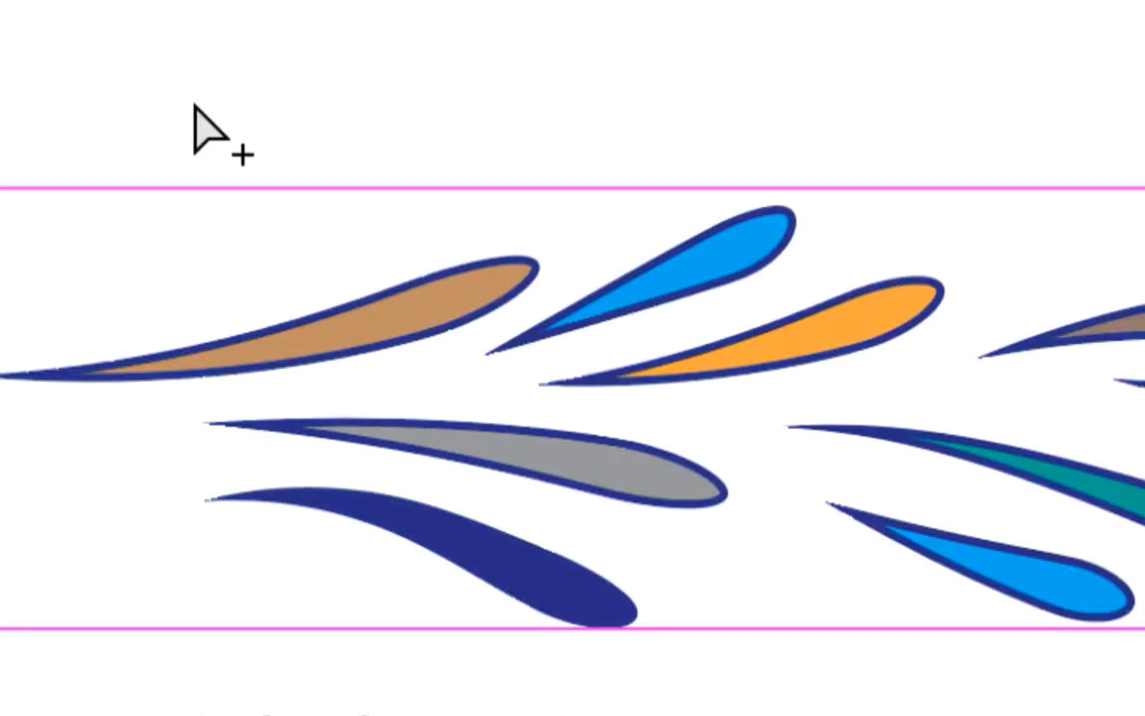
- Move the Contour and Nuancier panels below the two motifs so that both motifs can be seen
scroll(195, 107, "down", 3)
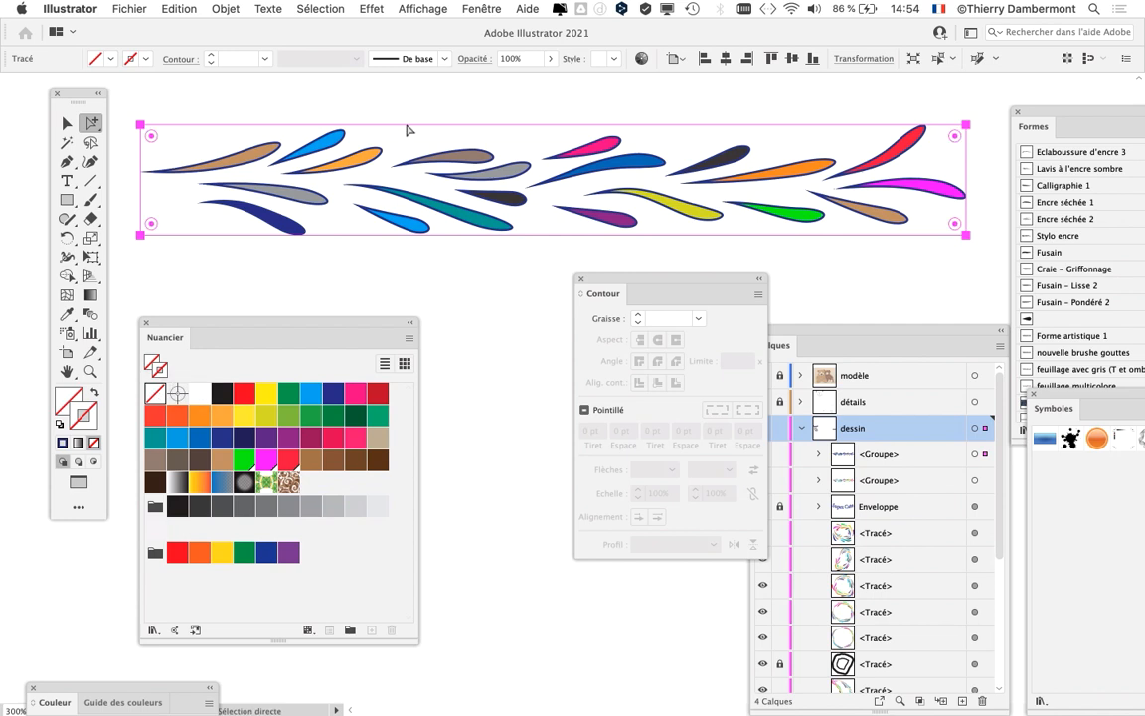
scroll(401, 159, "down", 2)
left_click_drag(501, 248, 493, 296)
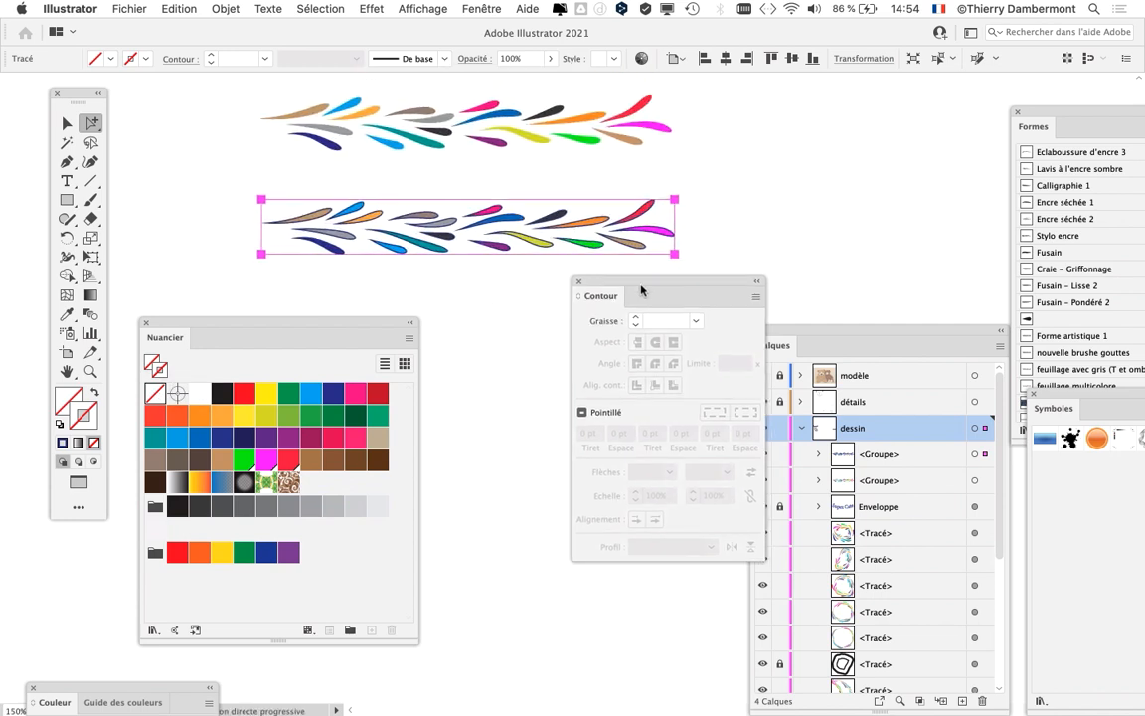
left_click_drag(646, 283, 612, 398)
left_click_drag(567, 276, 578, 311)
left_click_drag(379, 338, 388, 409)
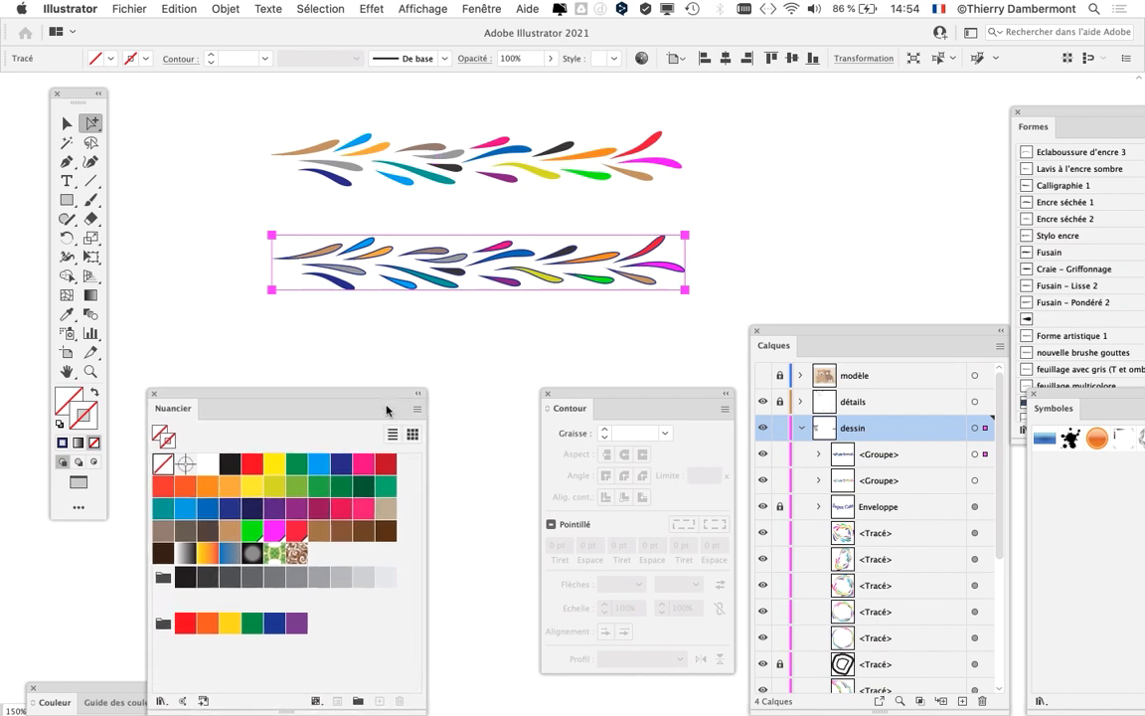
scroll(492, 258, "up", 2)
scroll(492, 259, "down", 1)
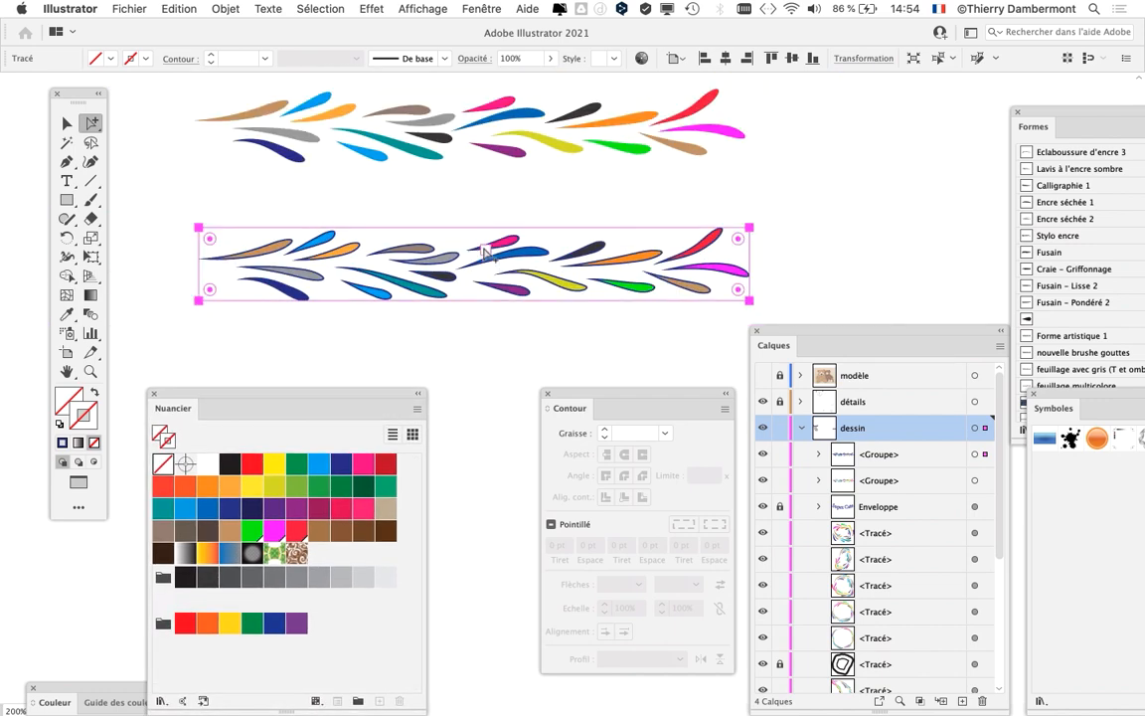
- Save the document as teddy-bears-a-redessiner-54.ai in the teddy bear 13 folder, keeping the Illustrator 2020 options
left_click(130, 8)
left_click(164, 158)
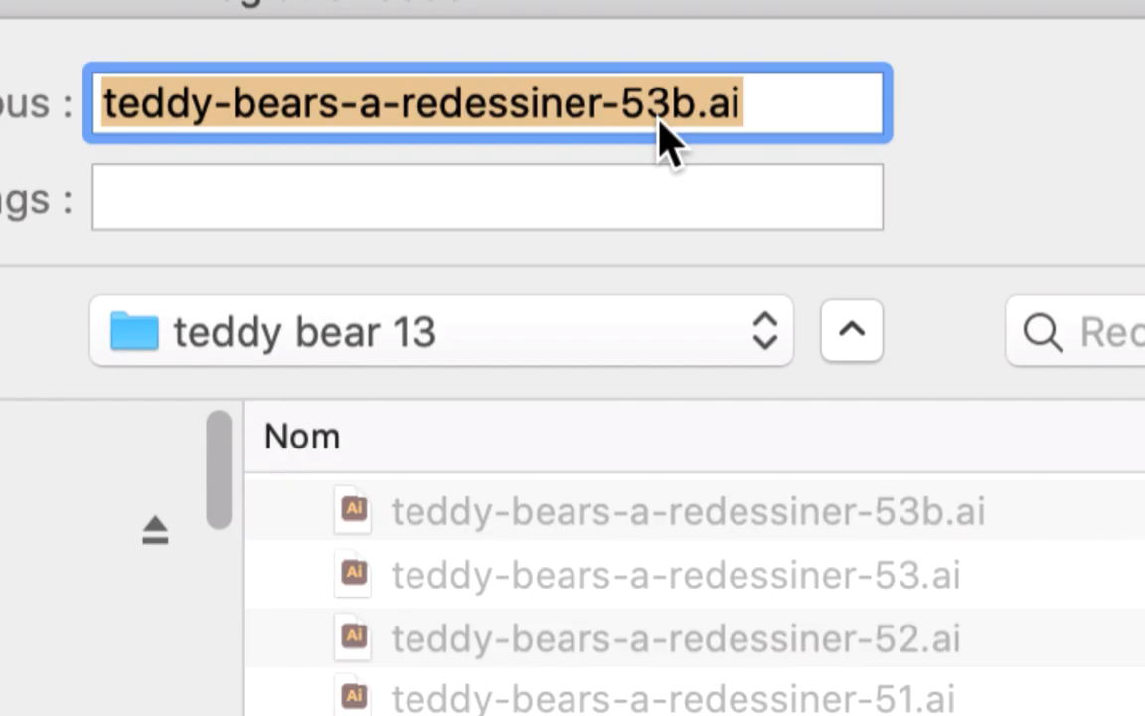
left_click(659, 117)
left_click_drag(644, 109, 687, 113)
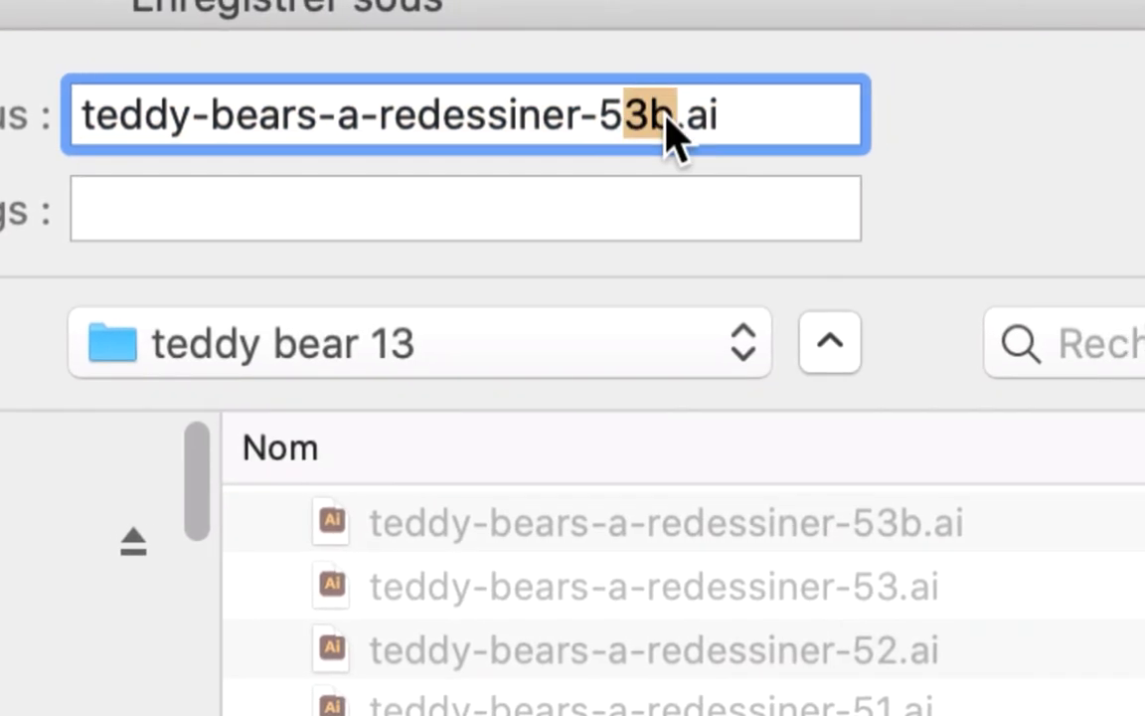
type("4")
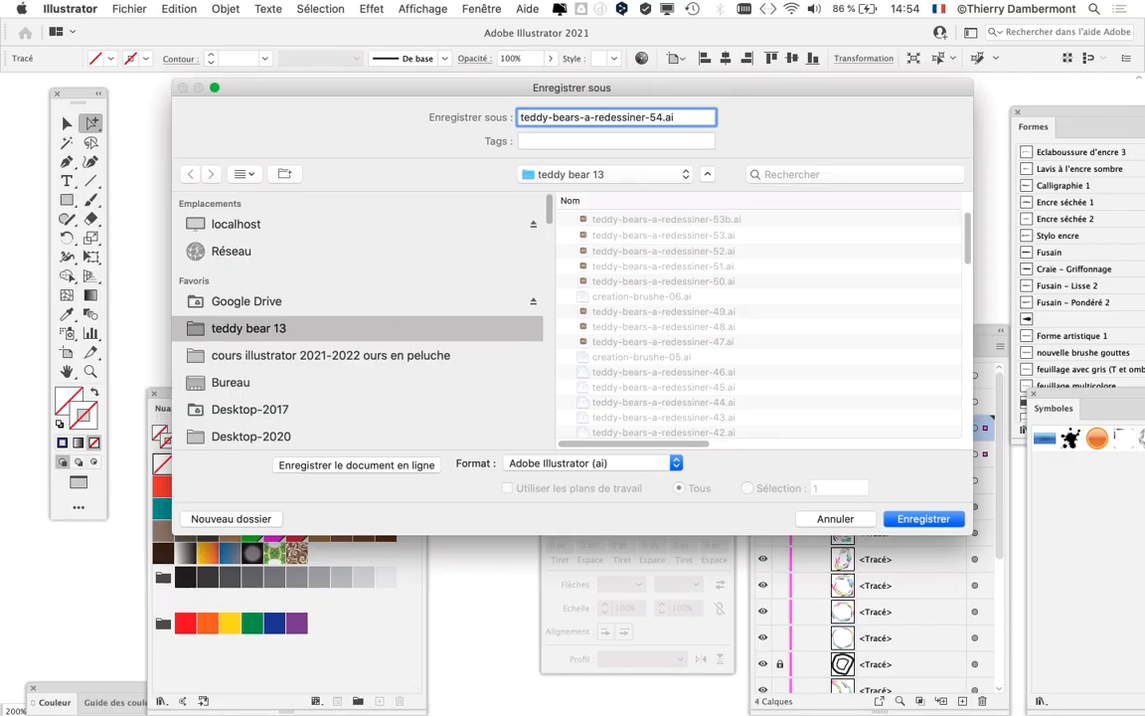
key("Return")
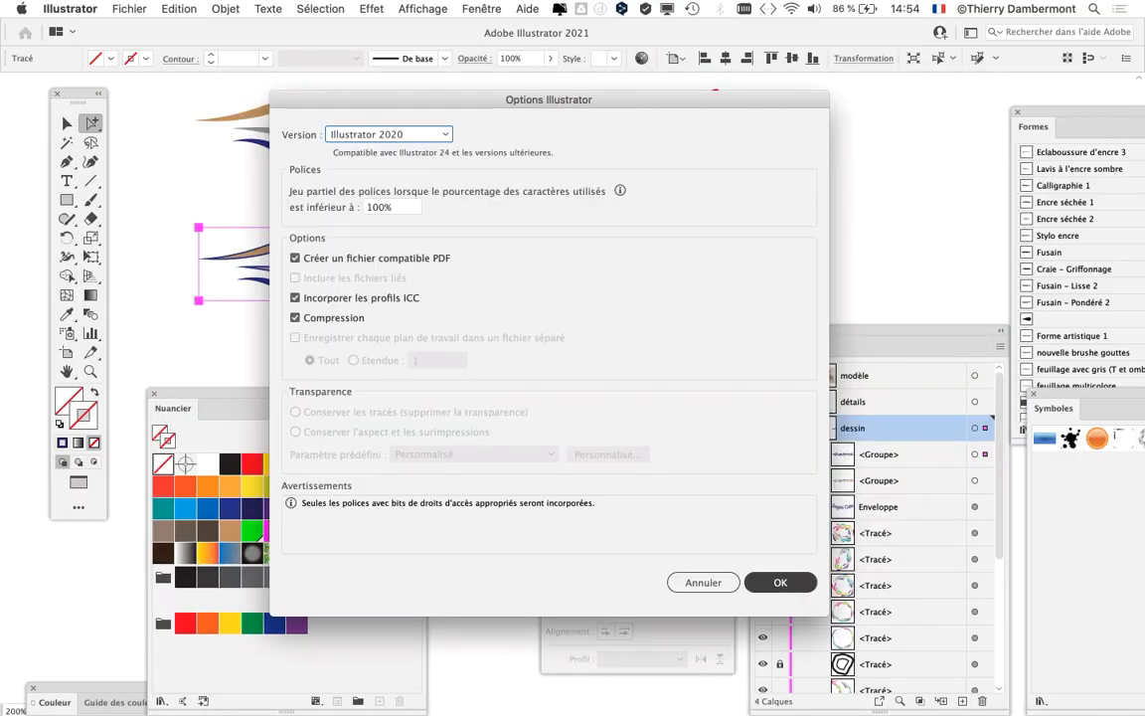
key("Return")
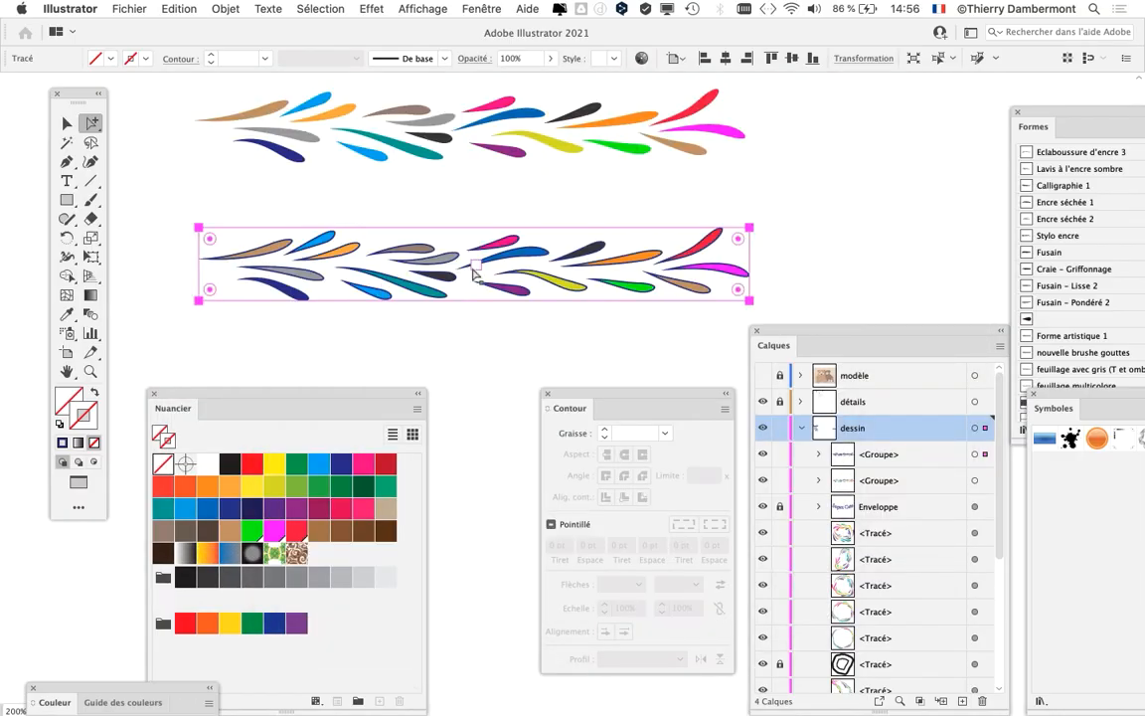
- Move the tool palette clear of the duplicated motif and select the whole outlined motif group
scroll(467, 270, "up", 1)
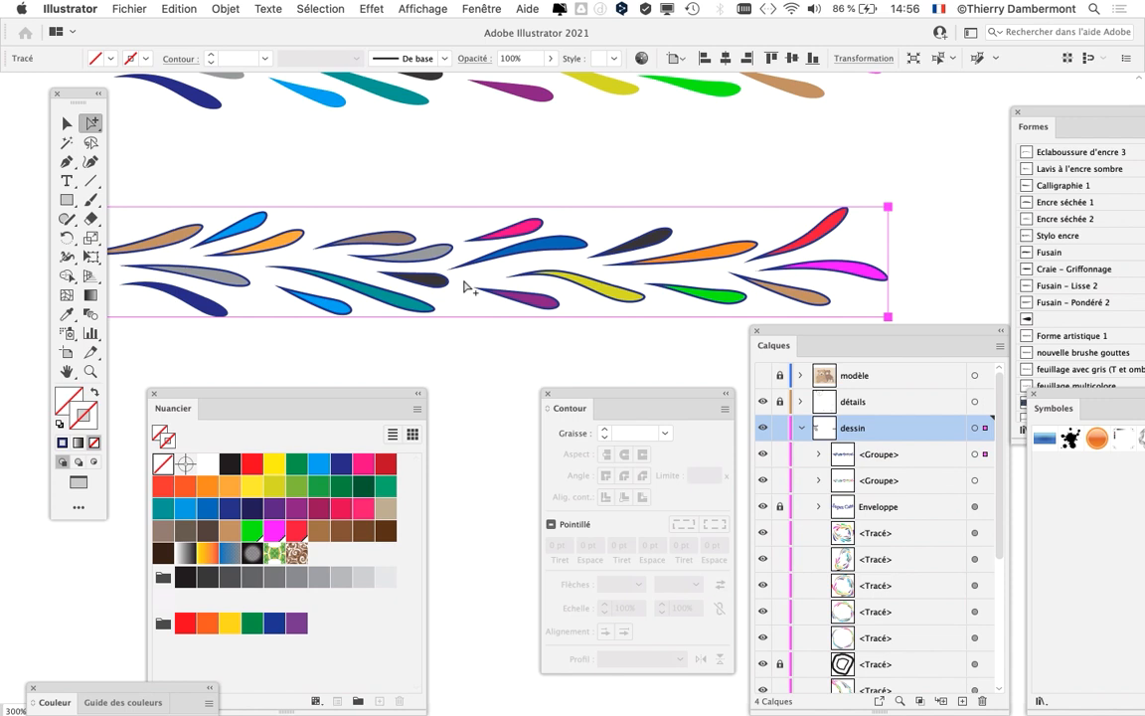
scroll(510, 248, "left", 5)
scroll(511, 248, "down", 2)
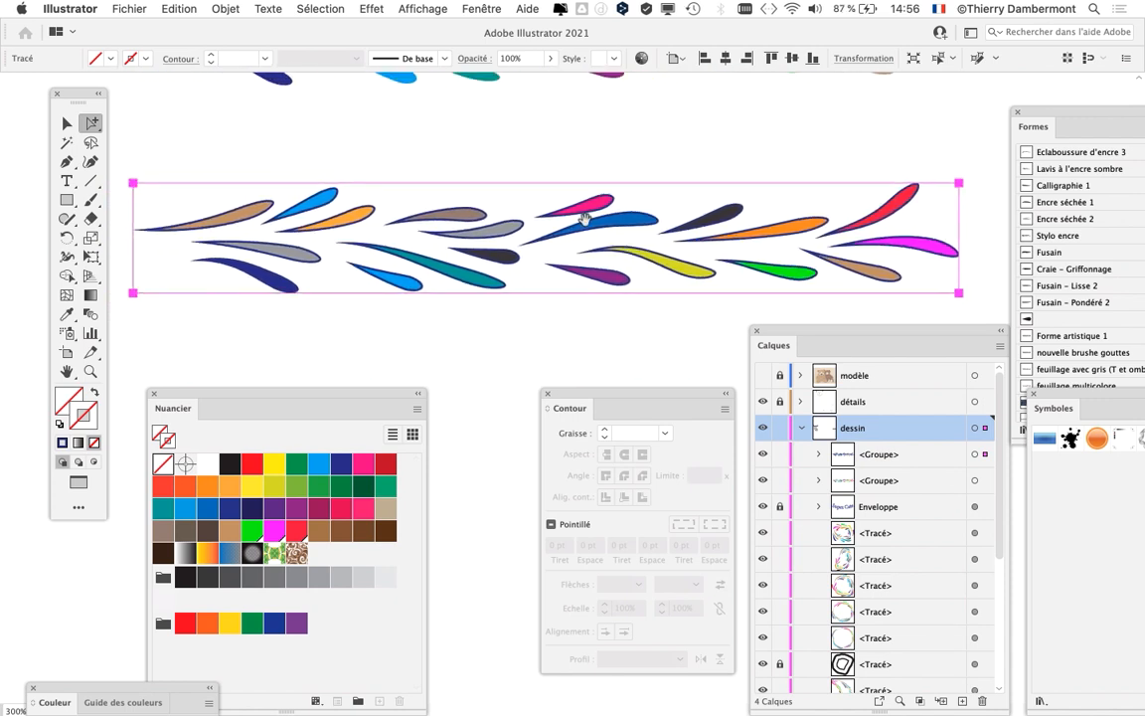
left_click_drag(72, 93, 51, 95)
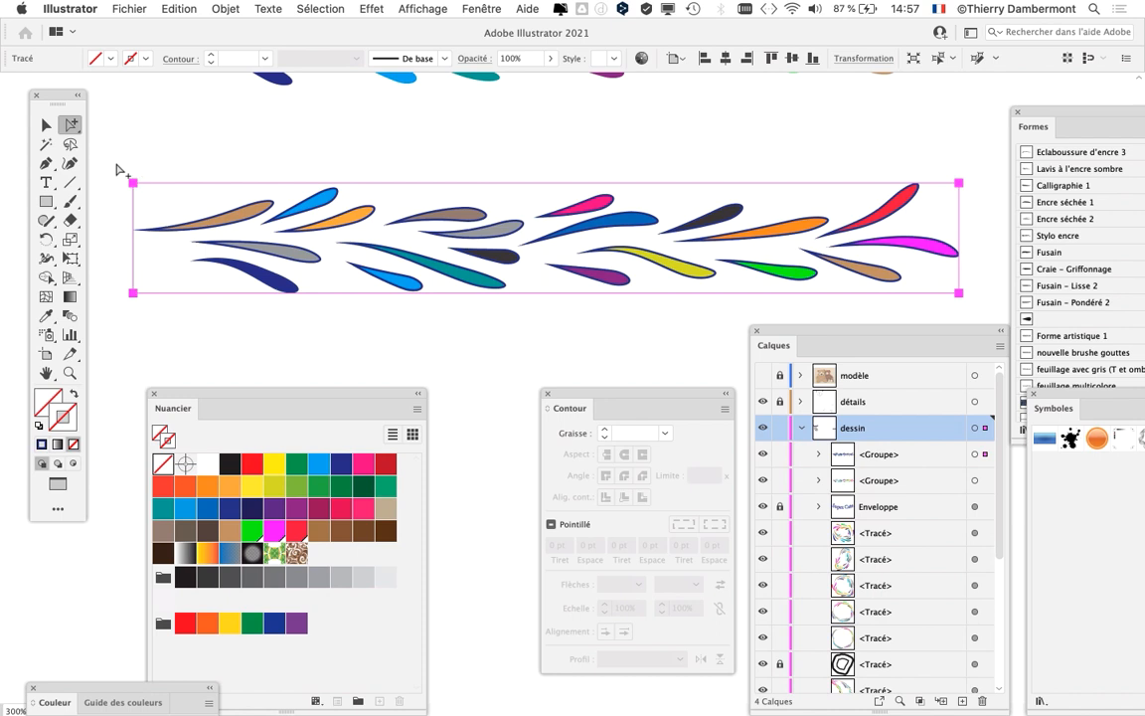
left_click(46, 125)
left_click(207, 225)
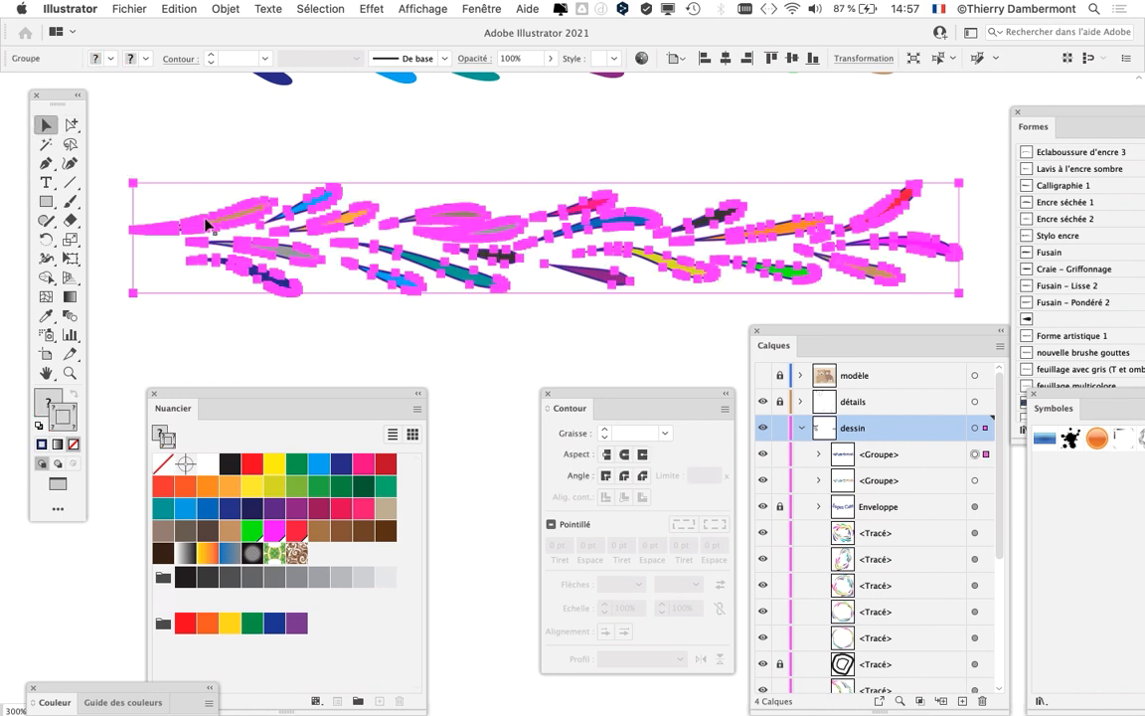
- Examine up close the thin inner outline on the leaves of the duplicated motif
left_click(188, 169)
left_click(215, 221)
scroll(748, 231, "up", 2)
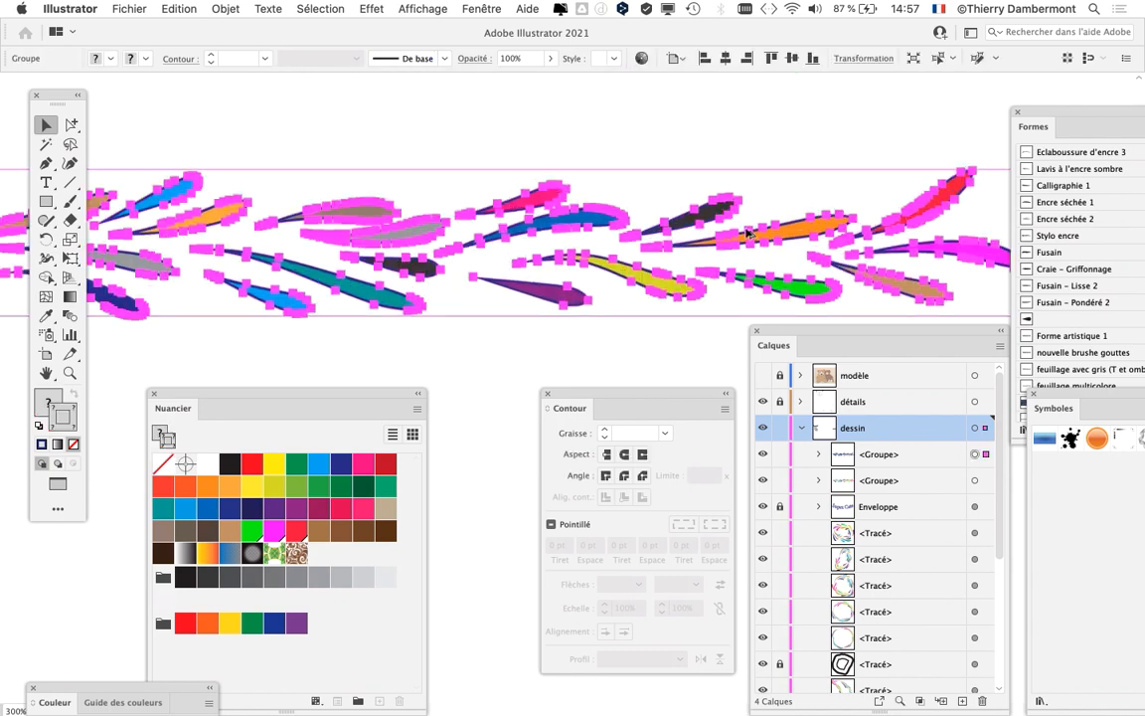
scroll(748, 233, "up", 1)
left_click_drag(739, 215, 286, 197)
scroll(529, 194, "down", 1)
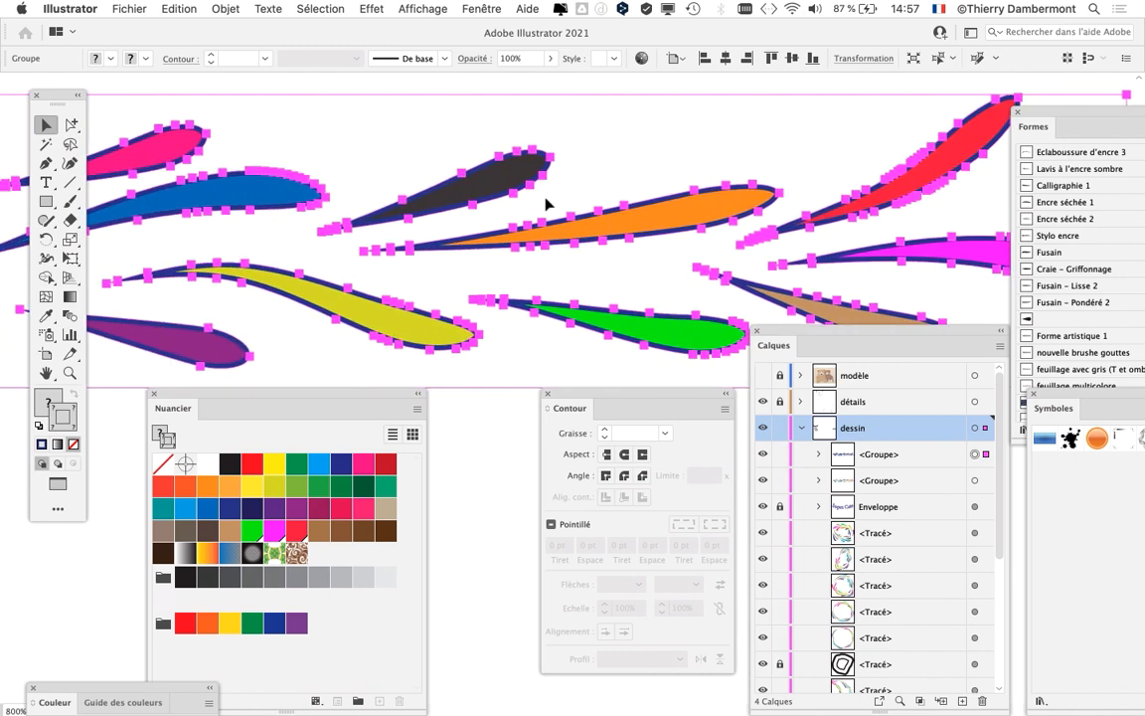
scroll(545, 205, "down", 2)
left_click_drag(457, 220, 635, 215)
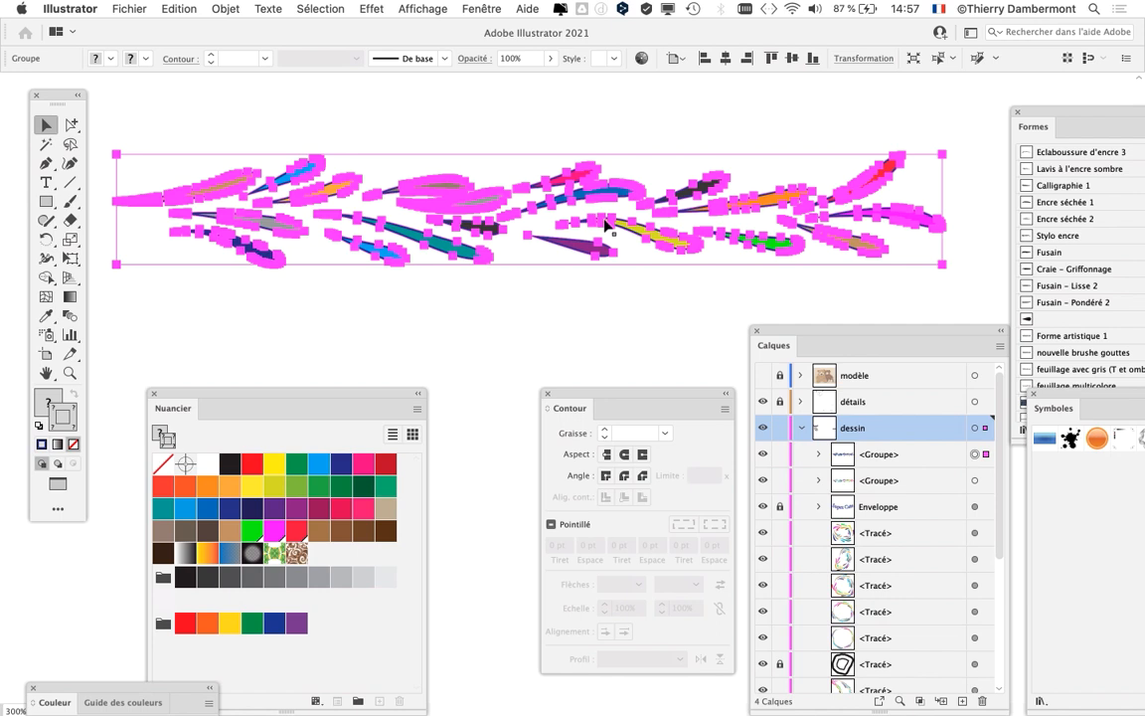
- Select all the leaf shapes of the outlined motif, and reselect the motif as one group
left_click(71, 127)
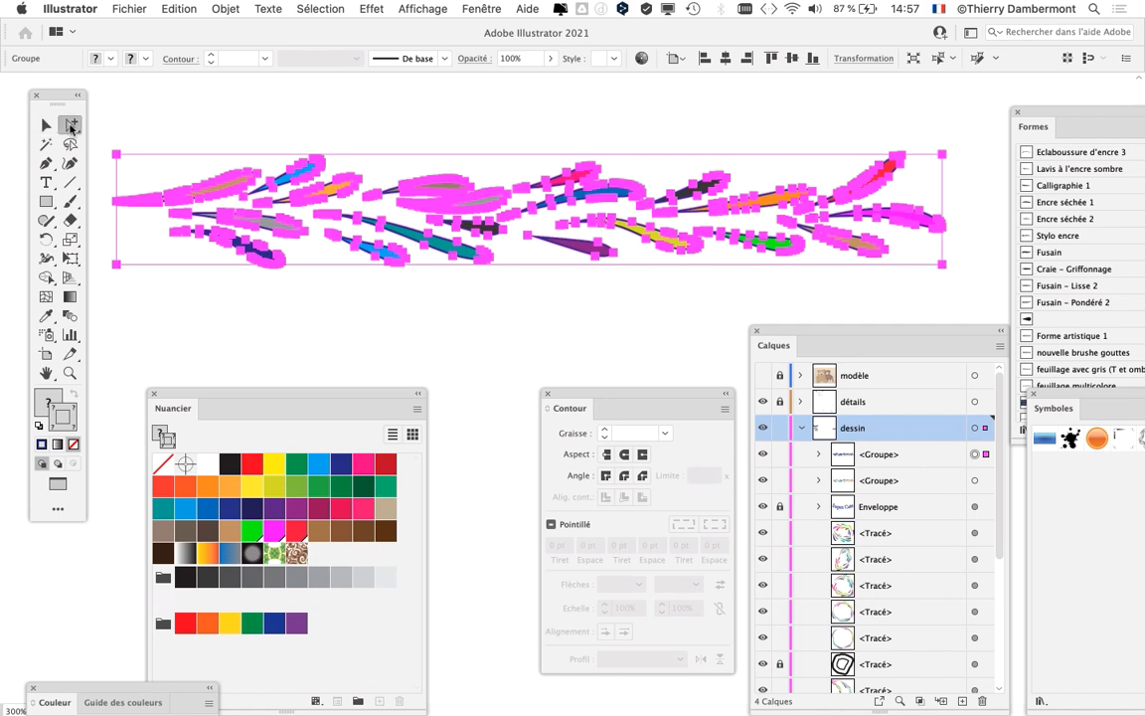
left_click_drag(95, 134, 947, 289)
left_click(46, 124)
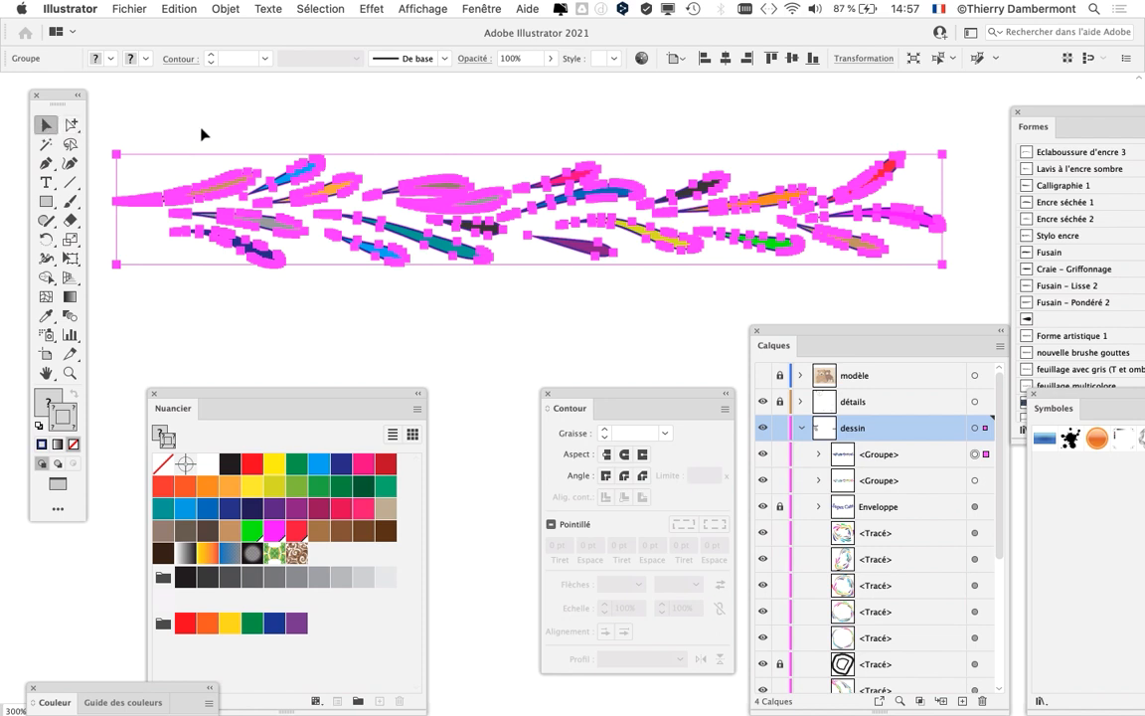
left_click(185, 127)
left_click(230, 191)
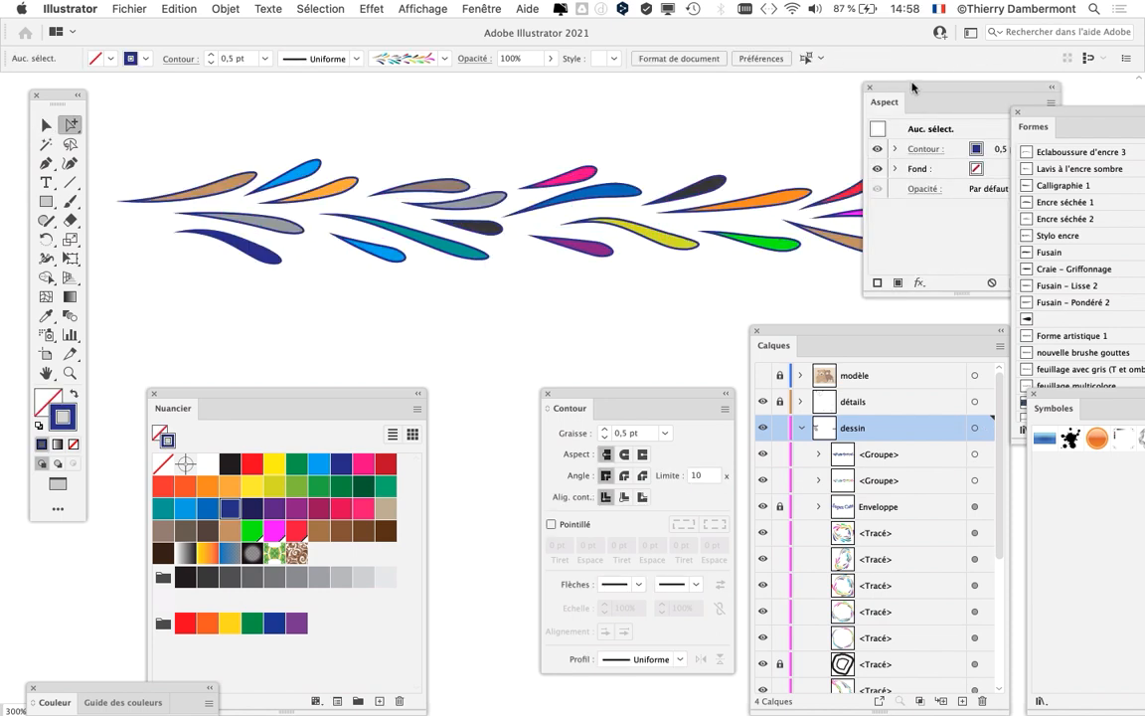
- Move the Aspect panel clear of the outlined motif and select the whole motif group
left_click_drag(913, 88, 872, 99)
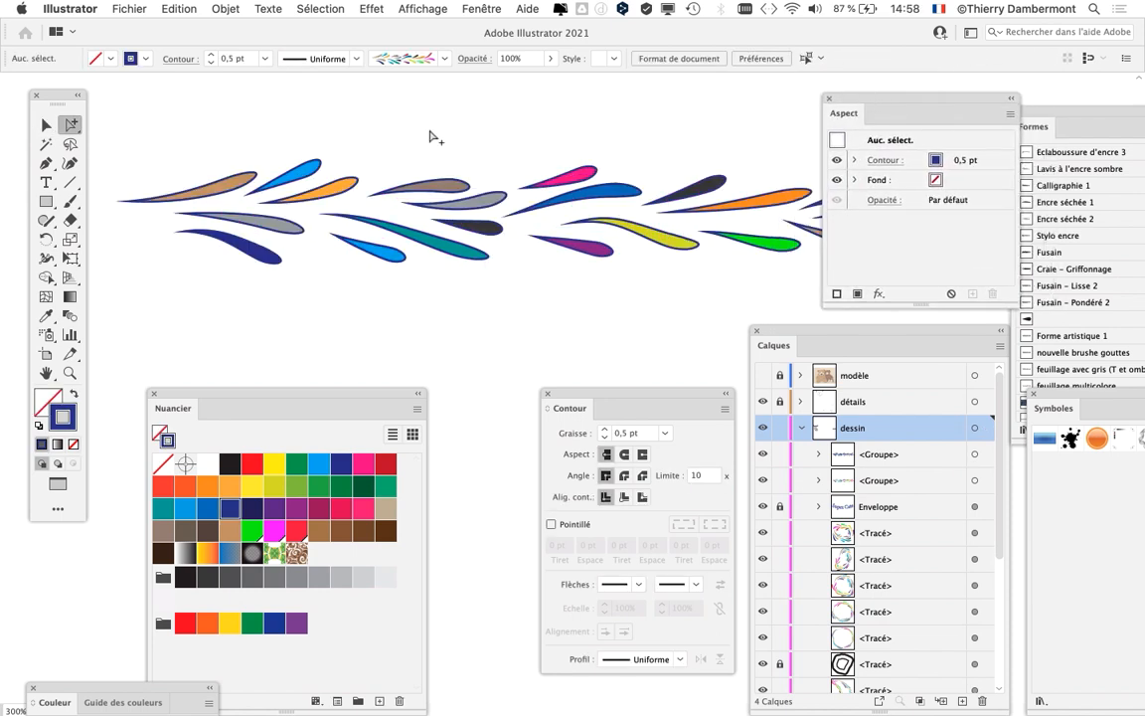
scroll(422, 187, "down", 2)
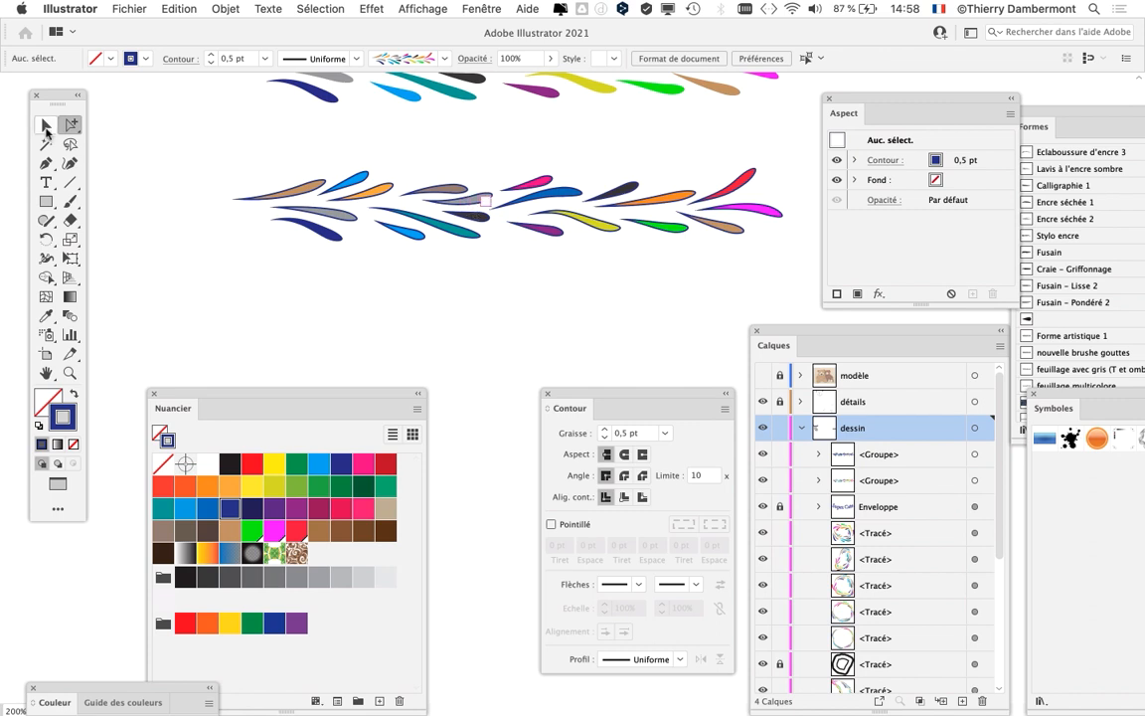
left_click(46, 124)
left_click(340, 183)
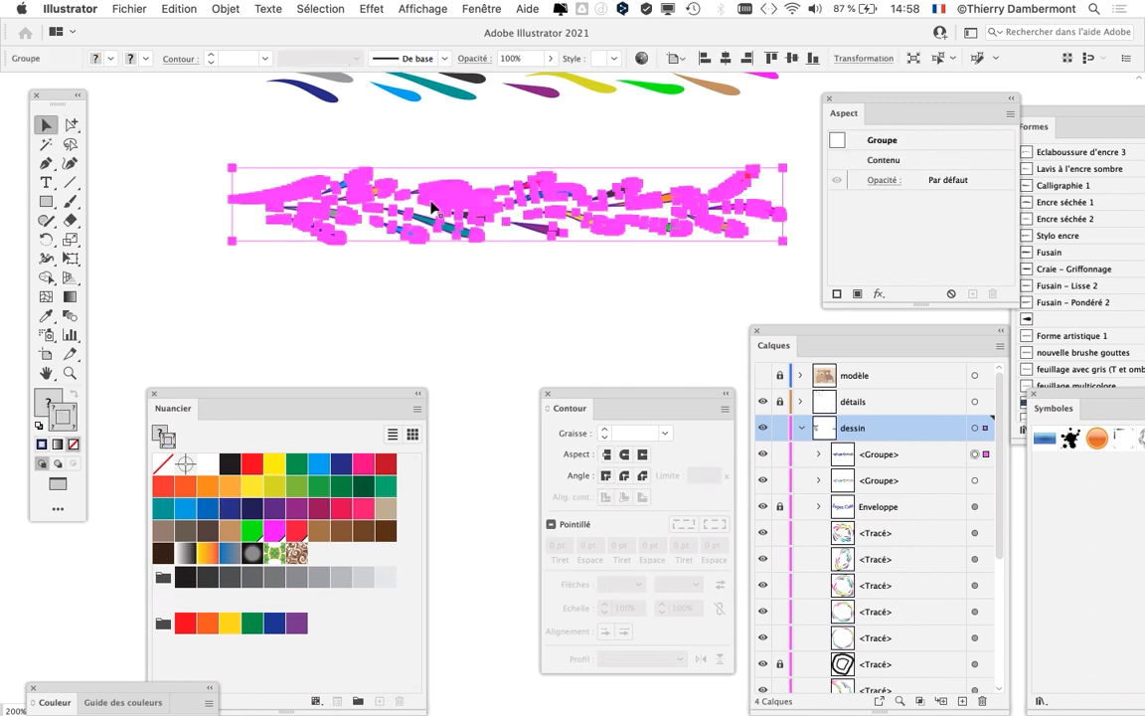
left_click_drag(830, 106, 911, 85)
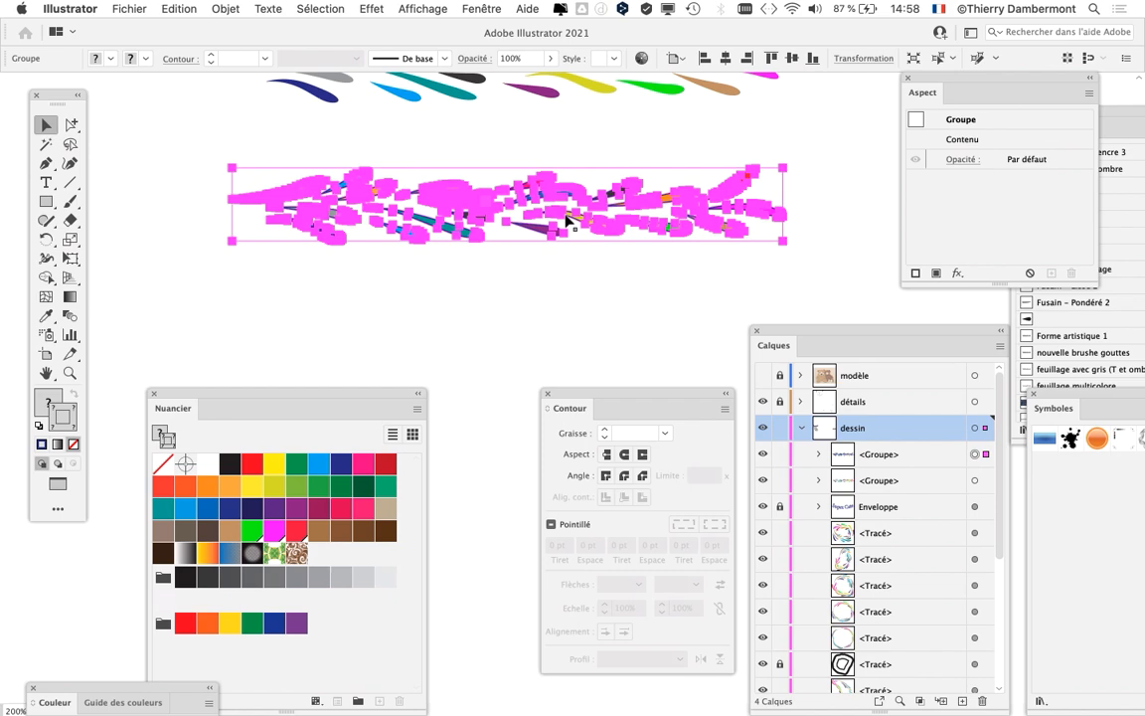
left_click(605, 260)
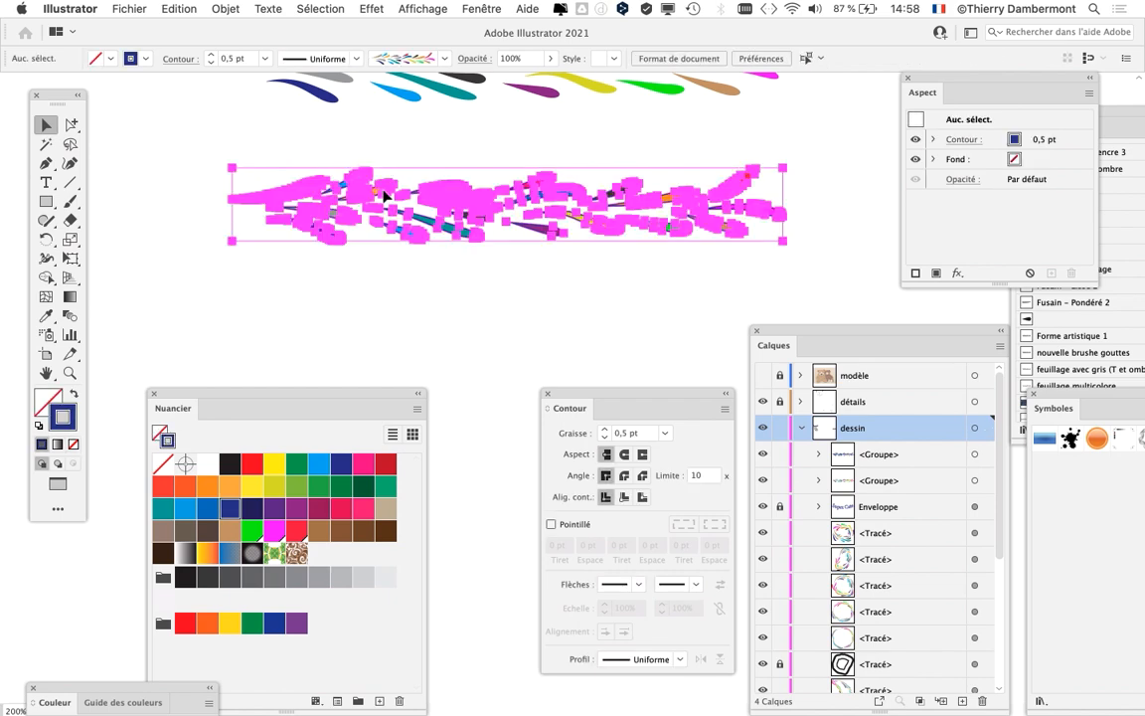
left_click(385, 196)
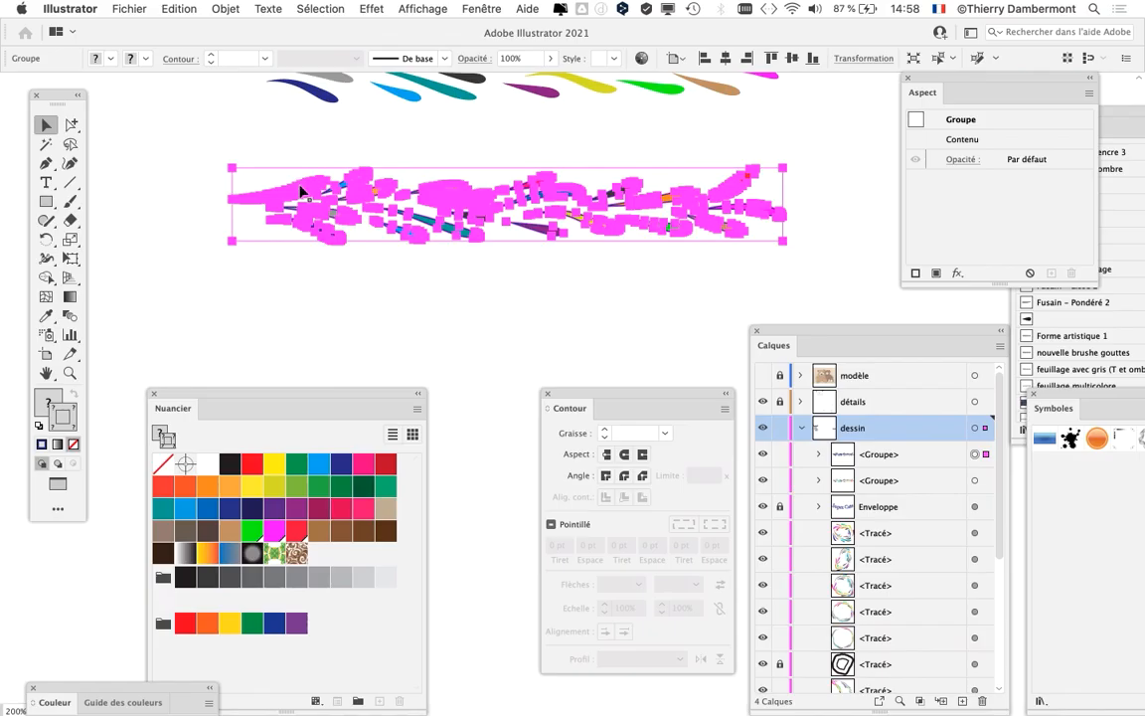
- Reposition the Calques and Formes panels so that the brush list sits beside the selected outlined motif
left_click_drag(783, 331, 943, 532)
left_click_drag(1113, 111, 586, 114)
left_click_drag(441, 220, 312, 181)
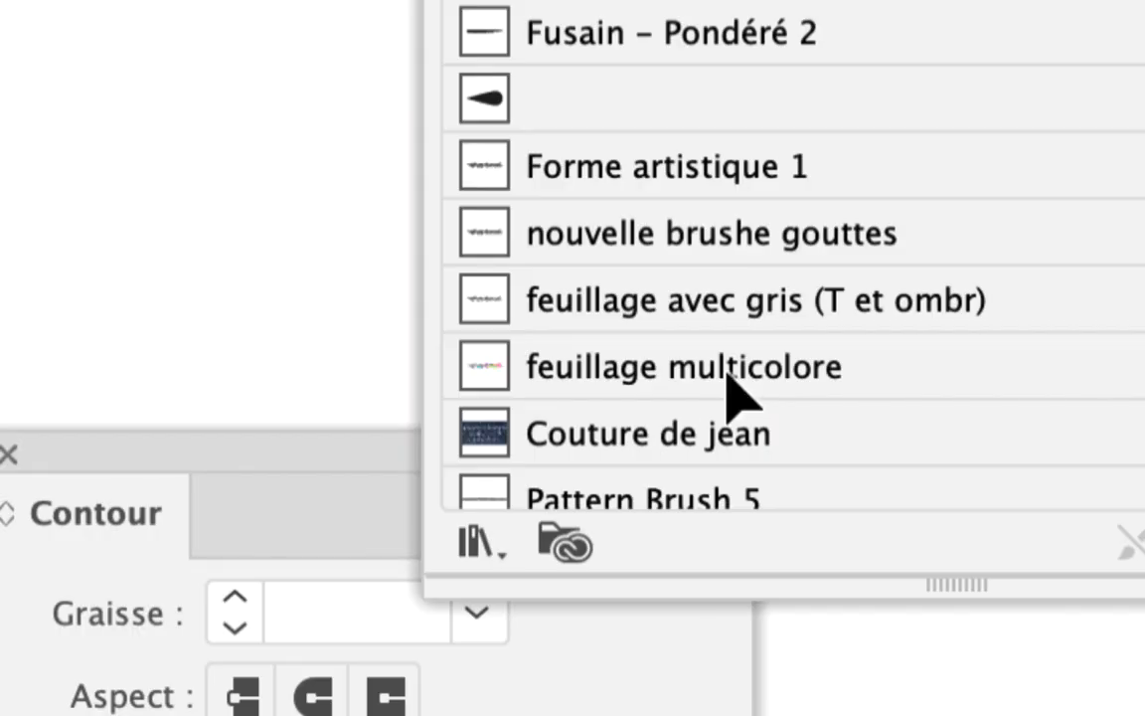
- Replace the feuillage multicolore art brush with the outlined motif, keep its options, and apply the change to existing strokes
left_click_drag(705, 374, 499, 226)
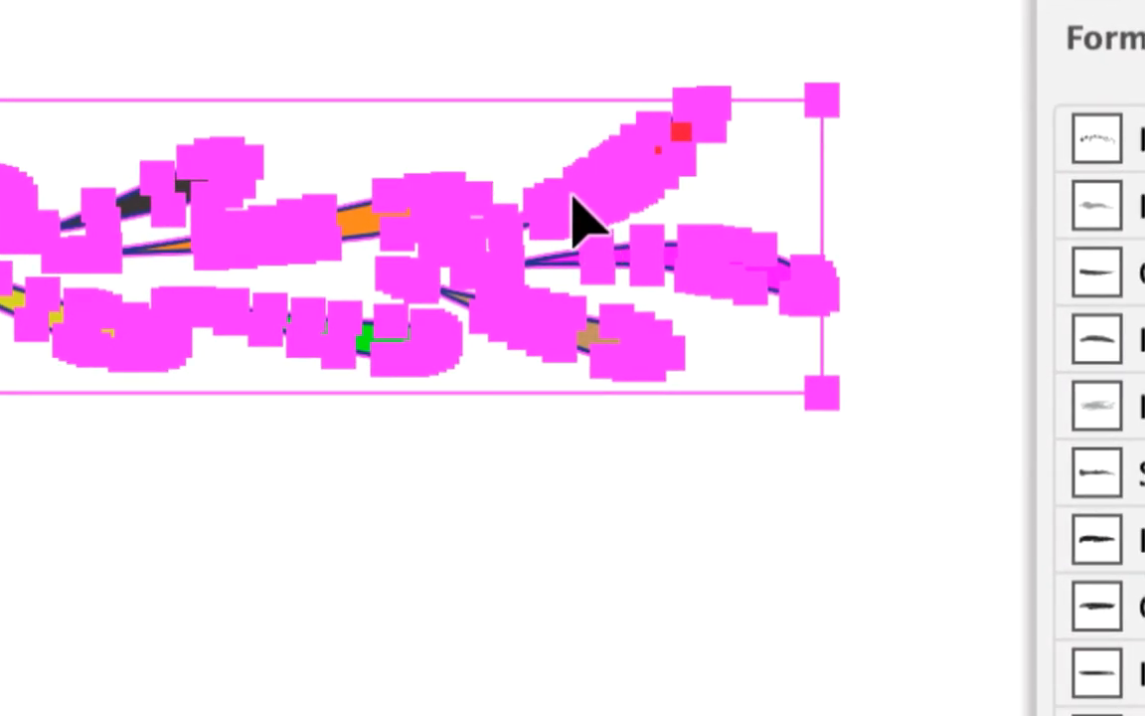
mouse_move(586, 224)
left_mouse_down()
mouse_move(708, 283)
mouse_move(764, 667)
left_mouse_up()
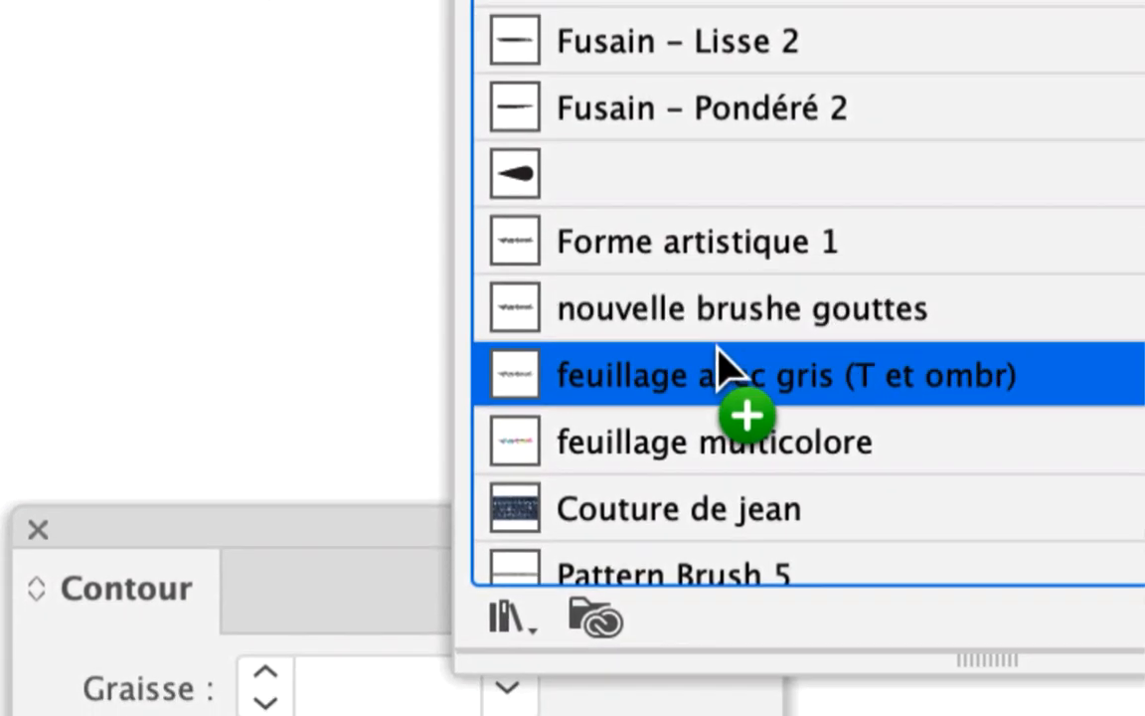
mouse_move(717, 348)
left_mouse_down()
mouse_move(723, 428)
mouse_move(736, 443)
mouse_move(770, 448)
mouse_move(697, 375)
mouse_move(733, 376)
mouse_move(699, 376)
mouse_move(720, 364)
left_mouse_up()
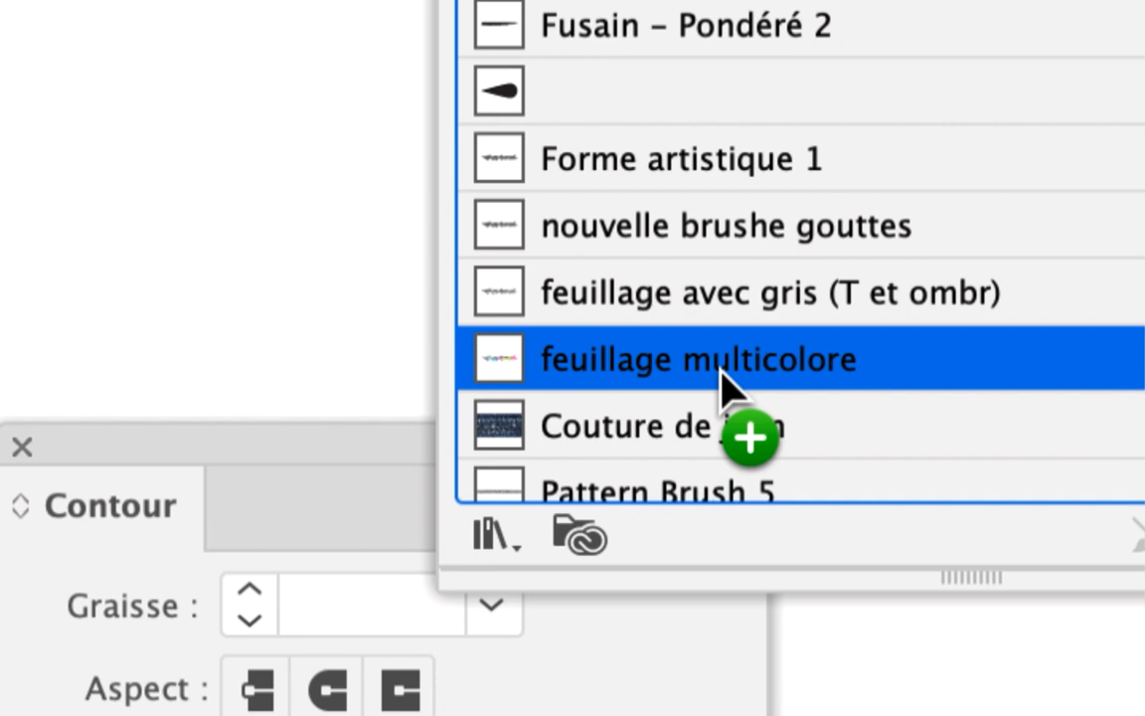
left_click_drag(721, 366, 724, 376)
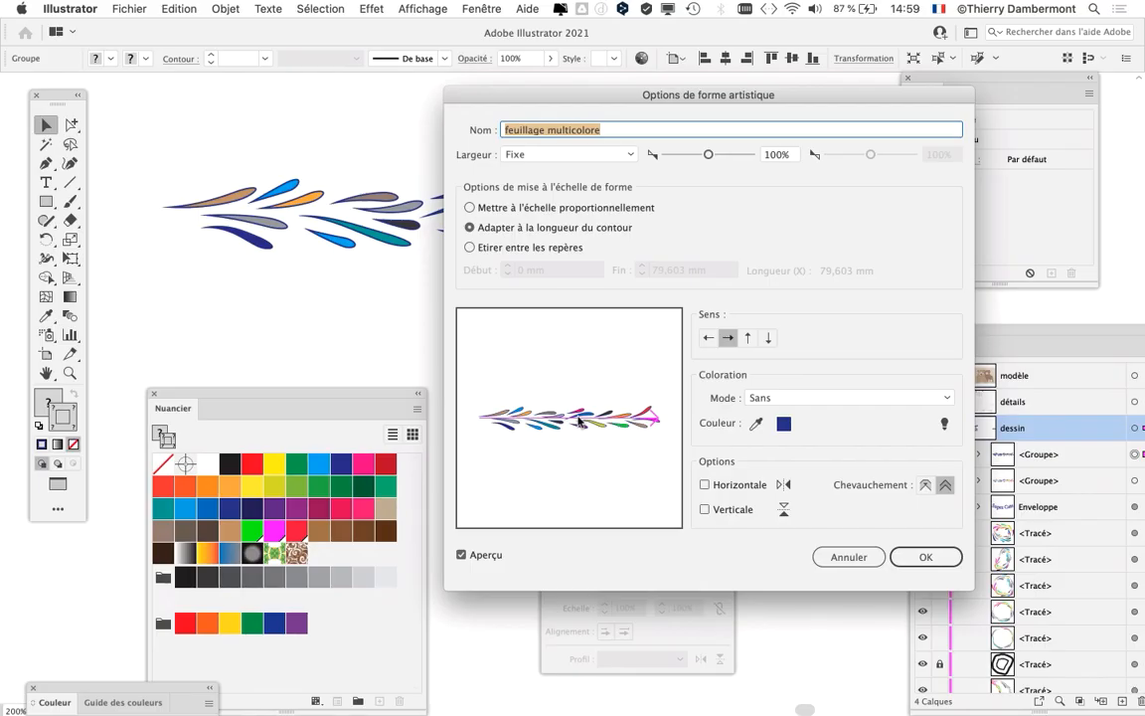
left_click(944, 563)
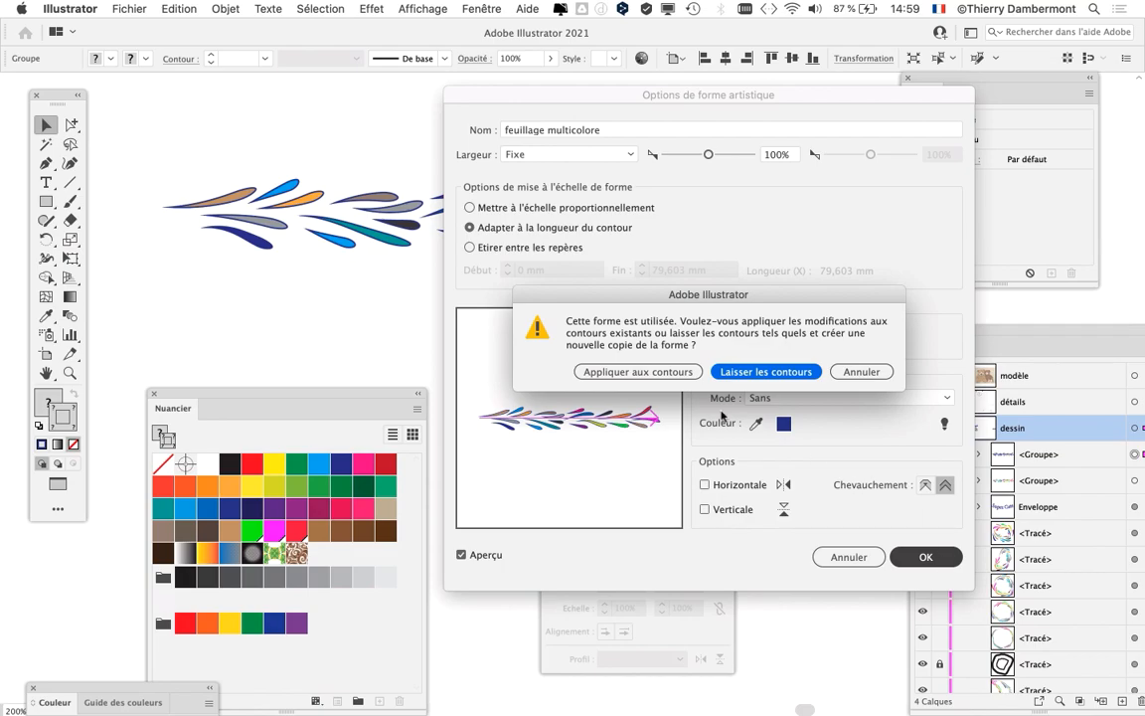
left_click(624, 373)
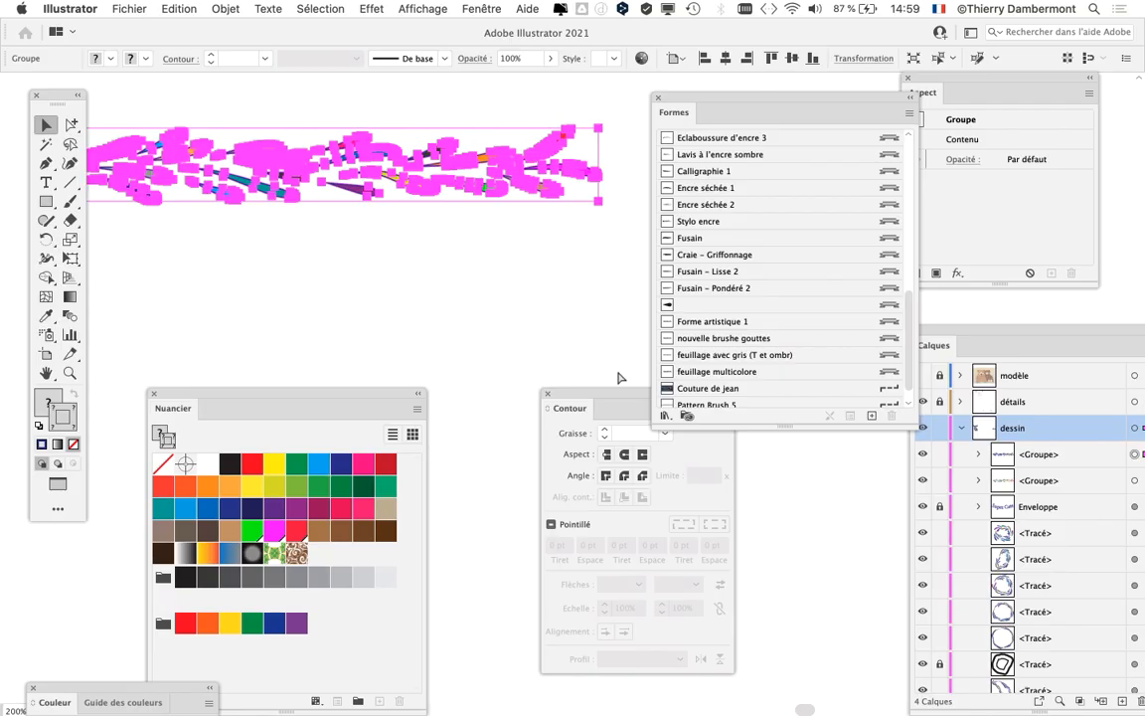
- Bring the teddy bear into view and move the Nuancier panel clear of the drawing
scroll(403, 254, "down", 1)
left_click_drag(288, 265, 633, 311)
left_click_drag(334, 248, 646, 253)
left_click_drag(353, 204, 666, 270)
scroll(467, 260, "down", 3)
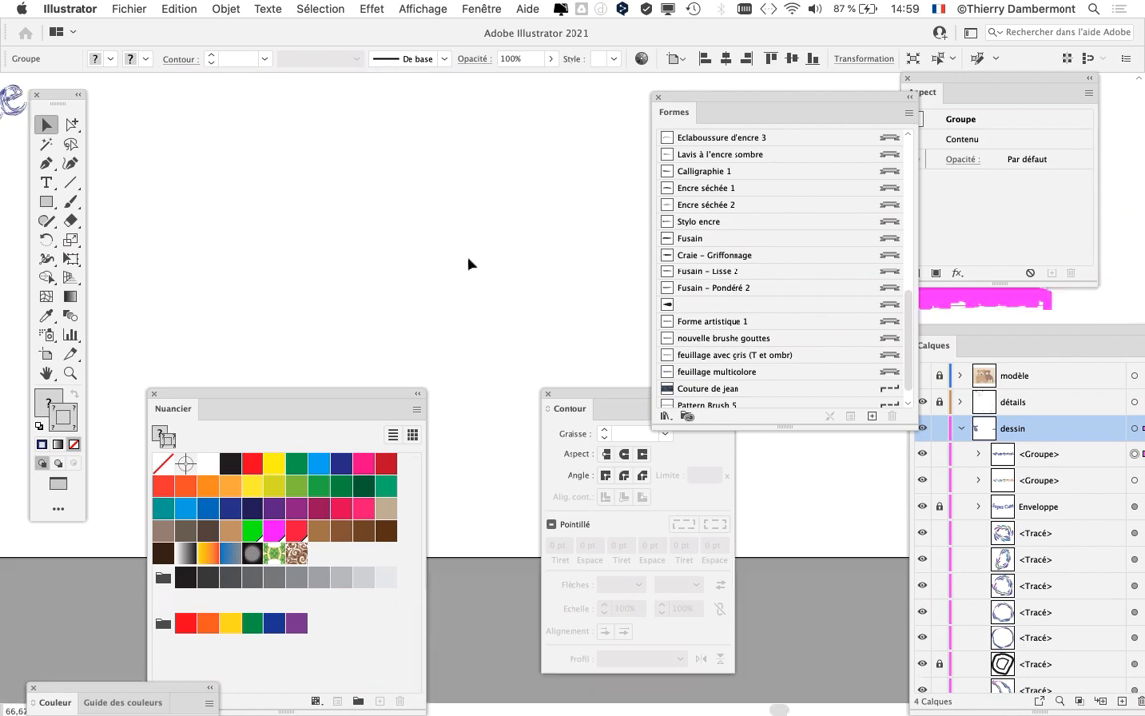
left_click_drag(355, 229, 676, 204)
scroll(467, 242, "up", 6)
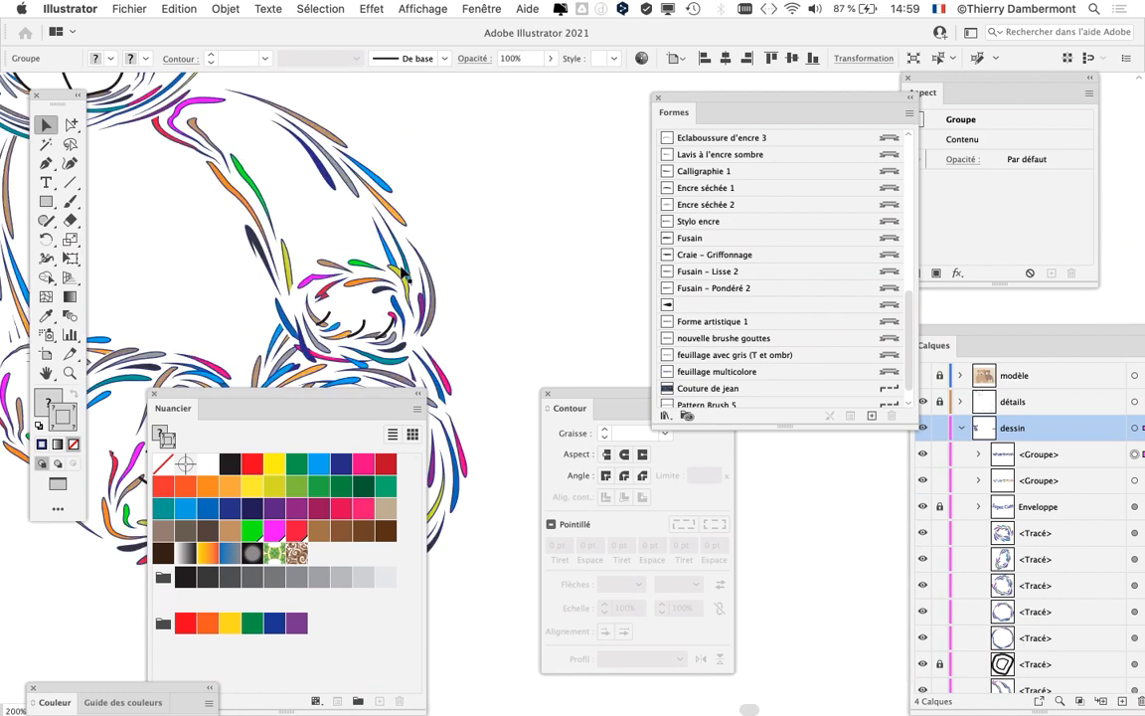
left_click_drag(383, 400, 1007, 509)
- Examine the outlined foliage strokes on the teddy bear's paws, face and body, up close and as a whole
scroll(288, 370, "up", 3)
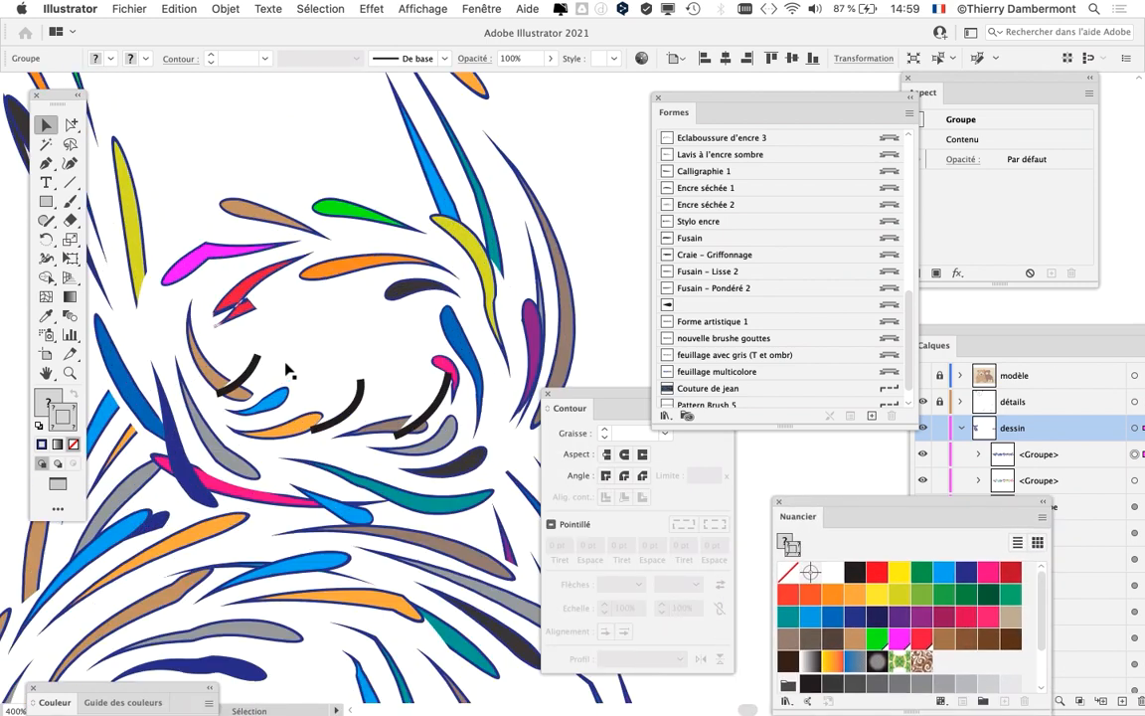
scroll(288, 370, "down", 5)
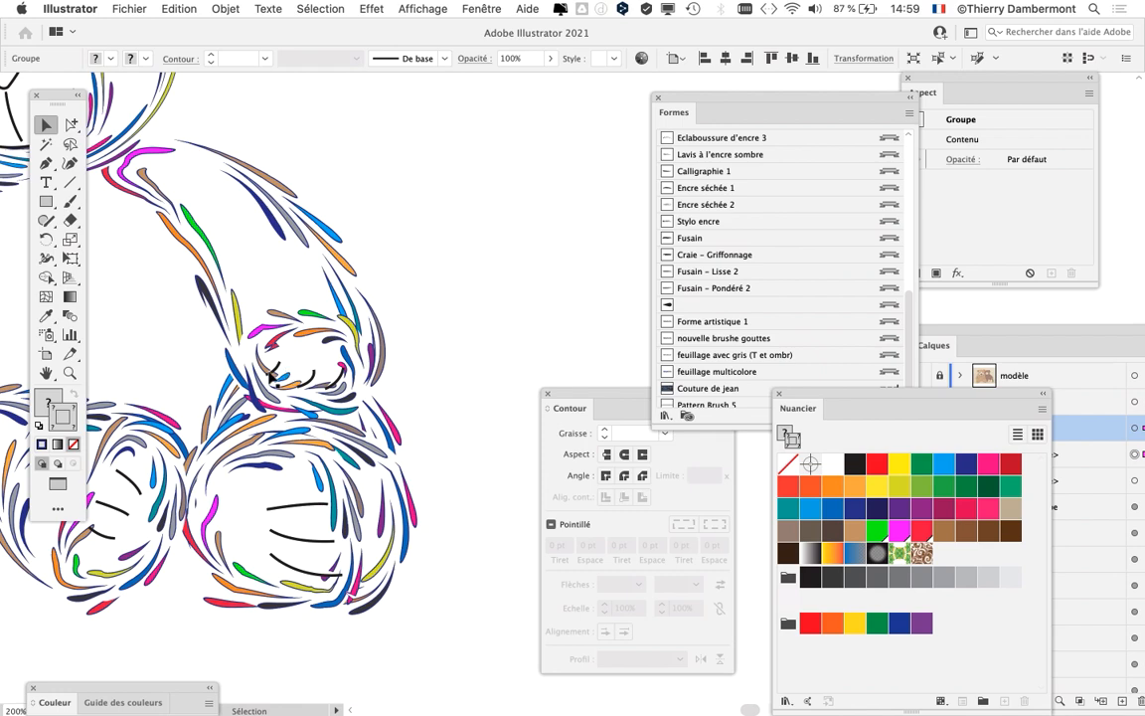
scroll(266, 223, "up", 6)
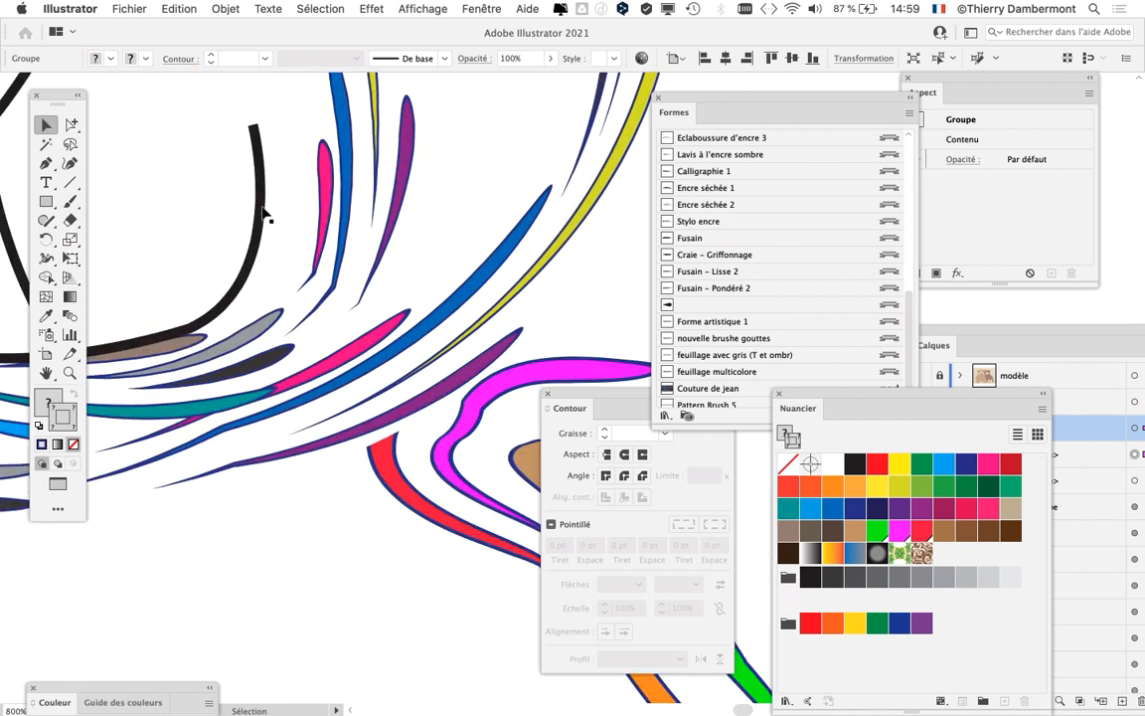
scroll(265, 223, "down", 8)
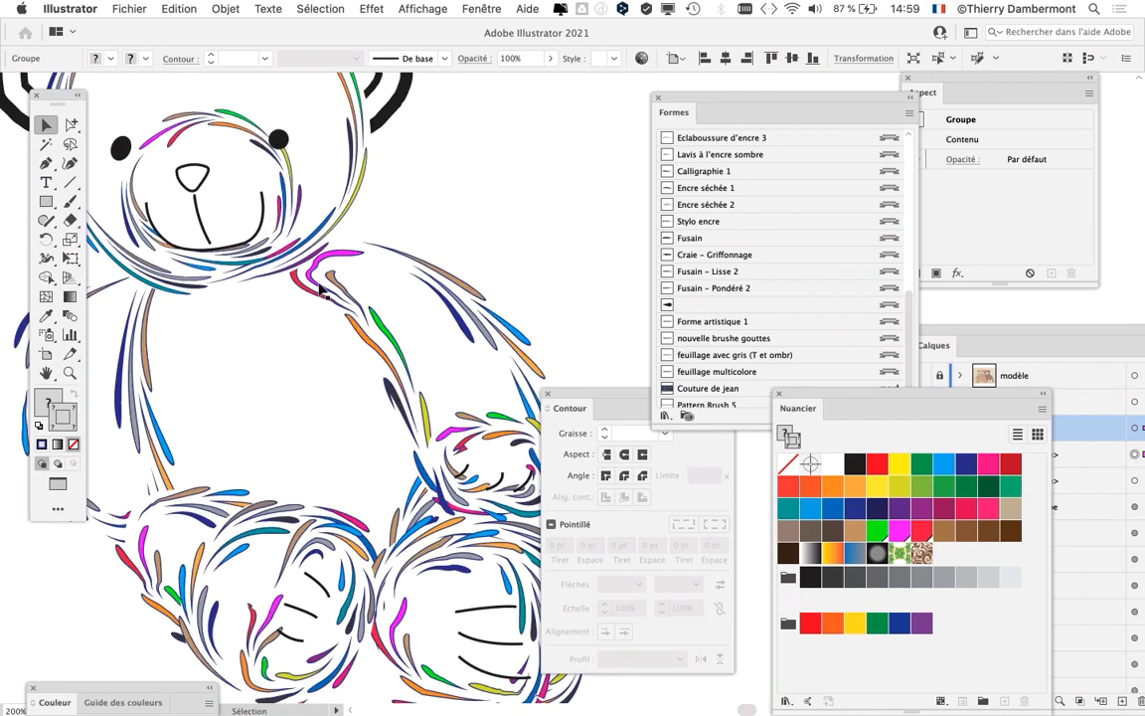
left_click_drag(397, 354, 299, 317)
scroll(299, 317, "up", 2)
scroll(299, 317, "down", 2)
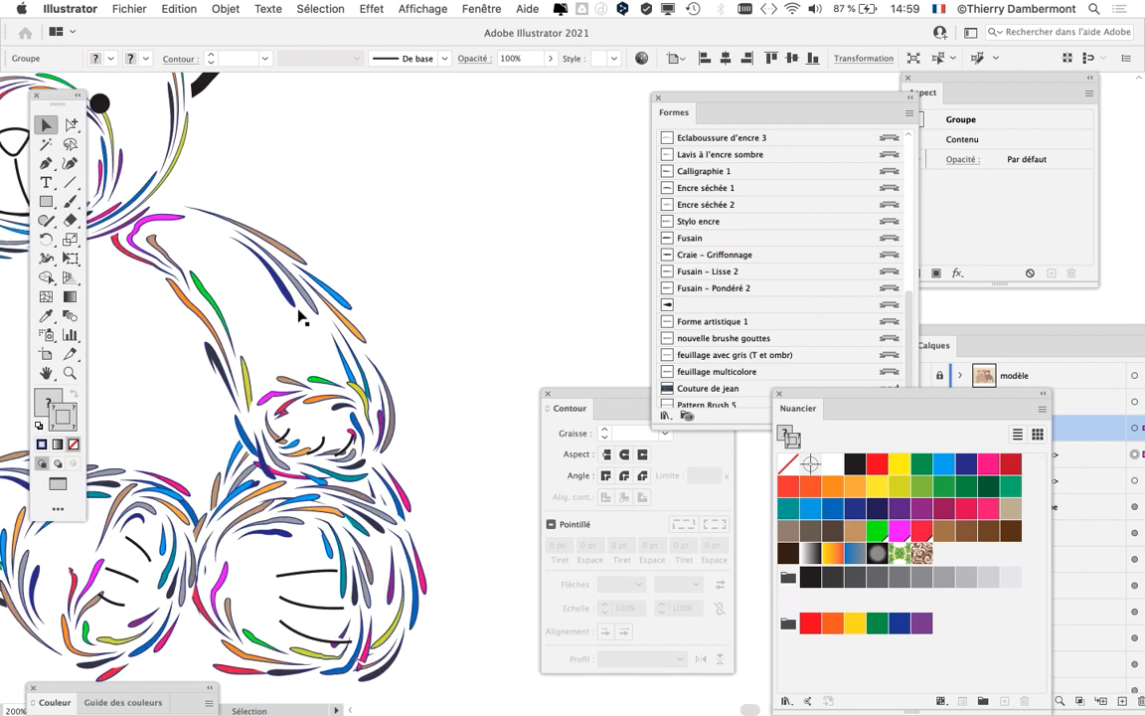
scroll(316, 375, "up", 3)
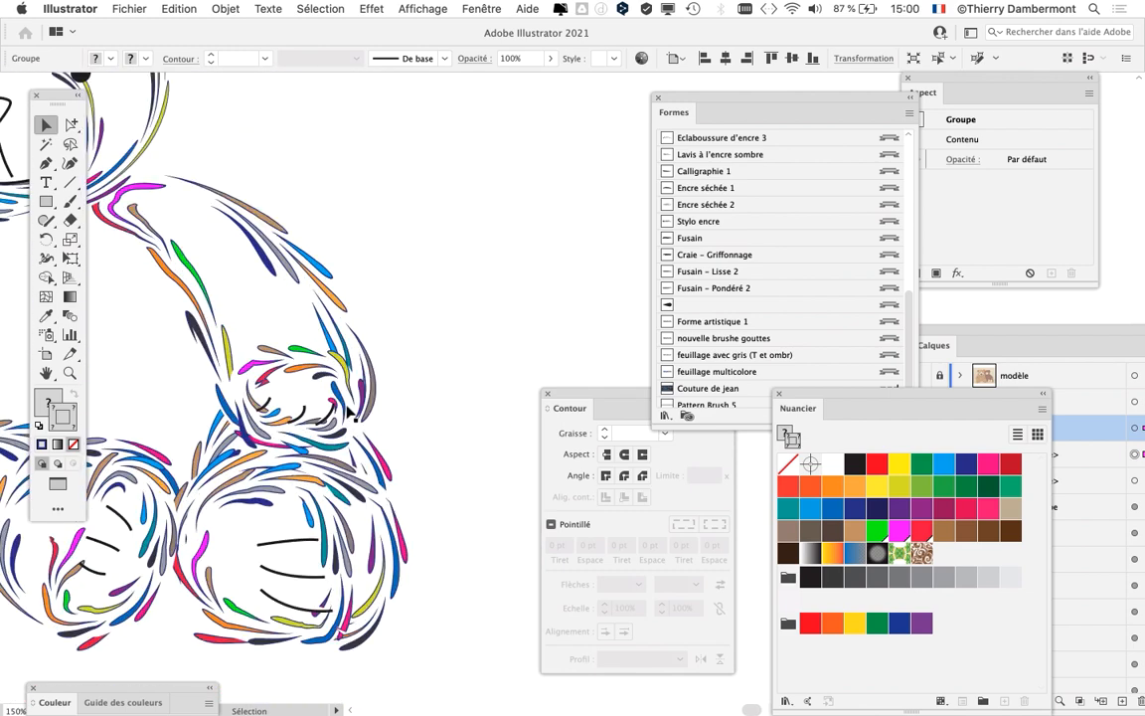
scroll(350, 416, "down", 4)
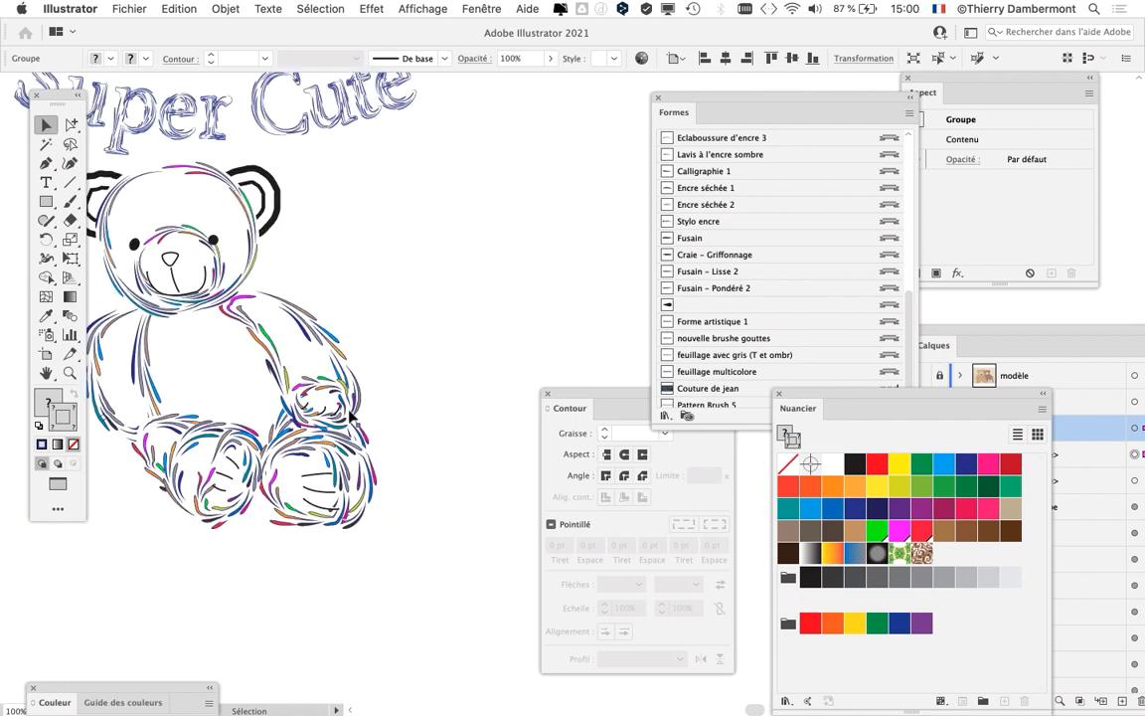
- Return to the two motifs, select the original motif without outline to compare it with the copy, and deselect it
left_click_drag(529, 291, 202, 350)
left_click_drag(284, 318, 183, 376)
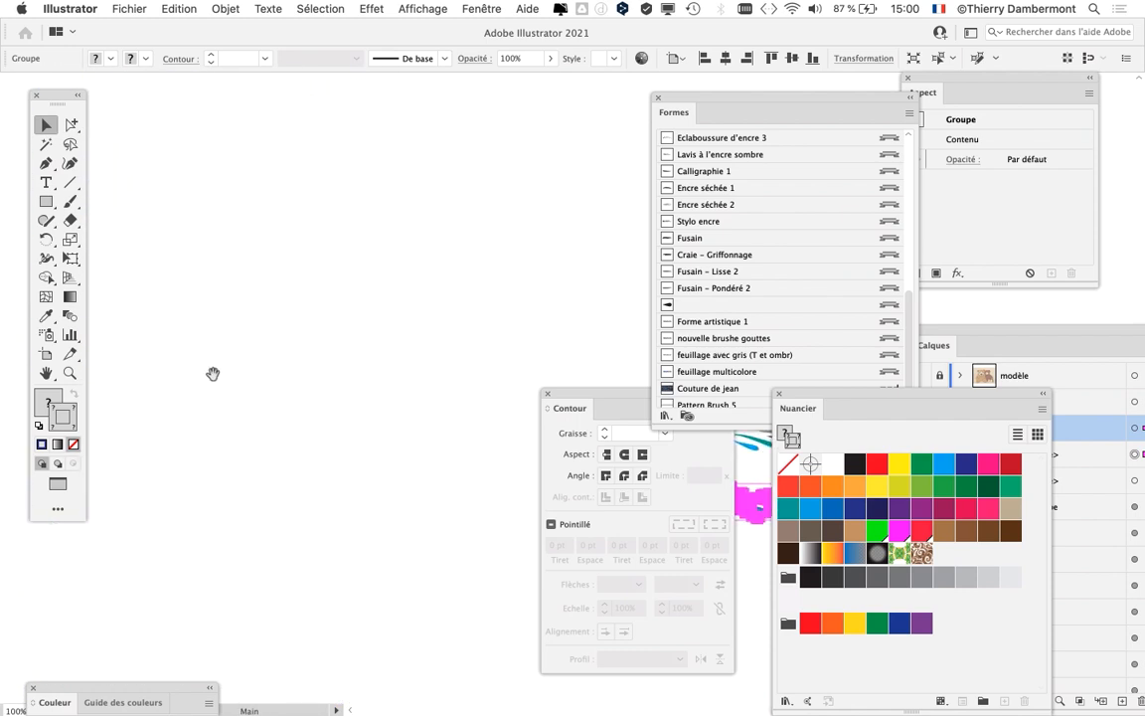
left_click_drag(589, 381, 169, 265)
left_click_drag(345, 291, 253, 225)
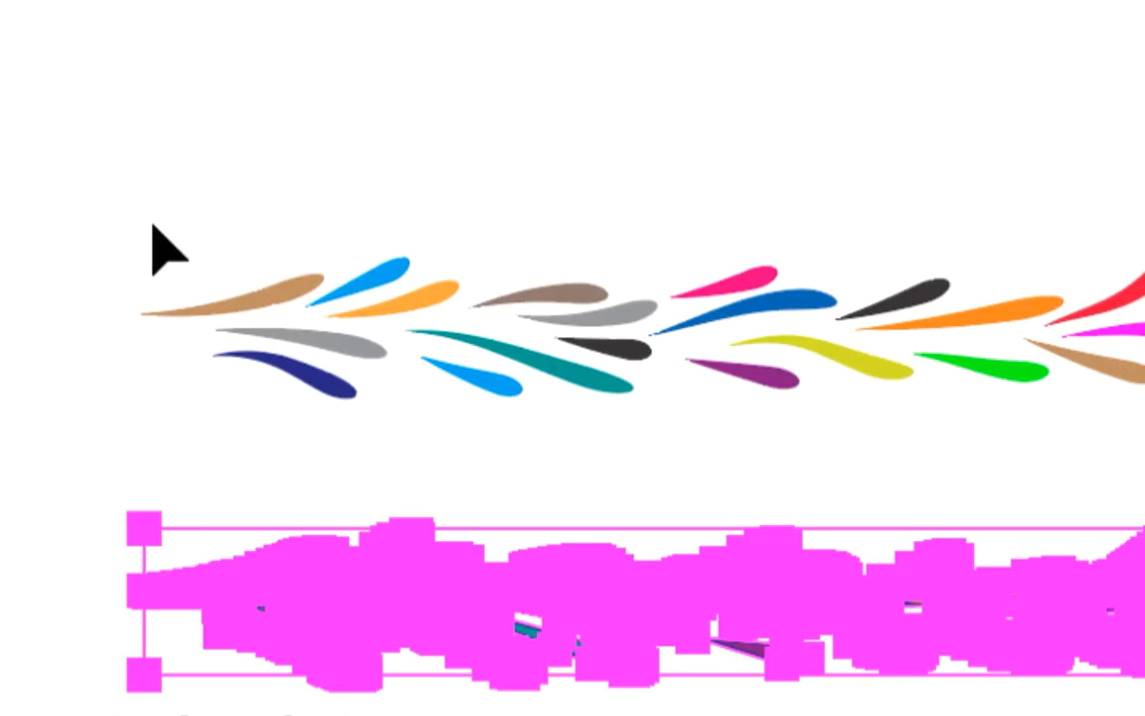
left_click_drag(152, 225, 283, 257)
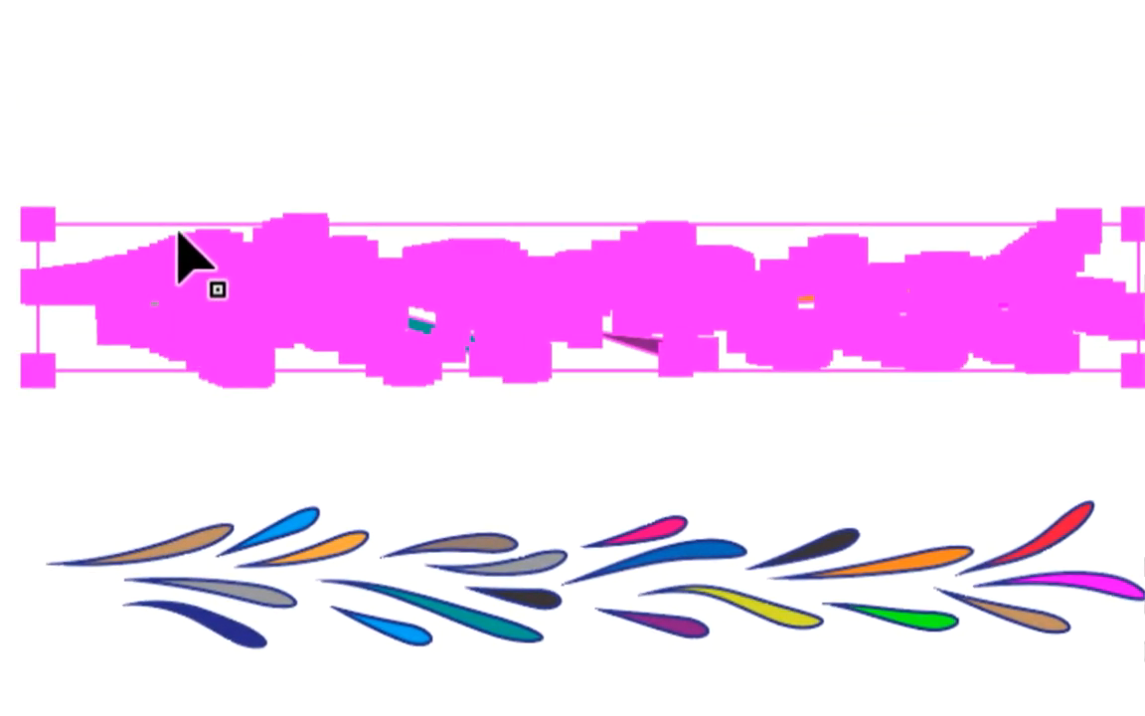
left_click(171, 244)
left_click(185, 280)
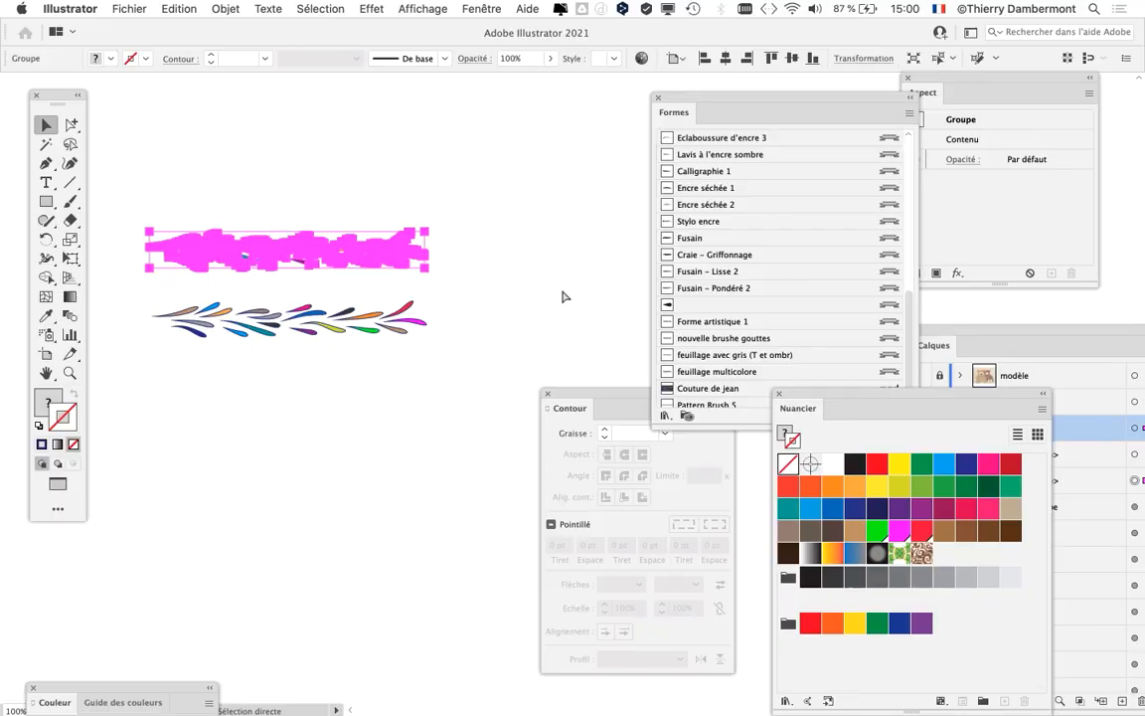
left_click(481, 284)
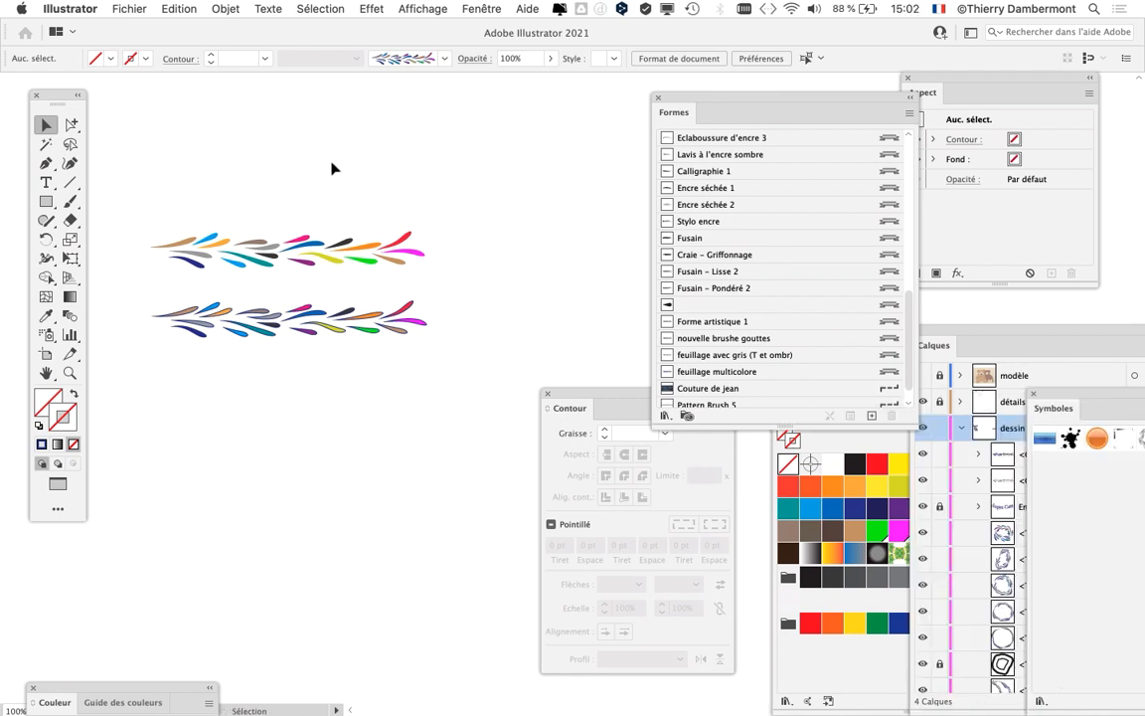
- Restore the normal window display with document tabs, view creation-brushe-06.ai, and return to teddy-bears-a-redessiner-54.ai
key("f")
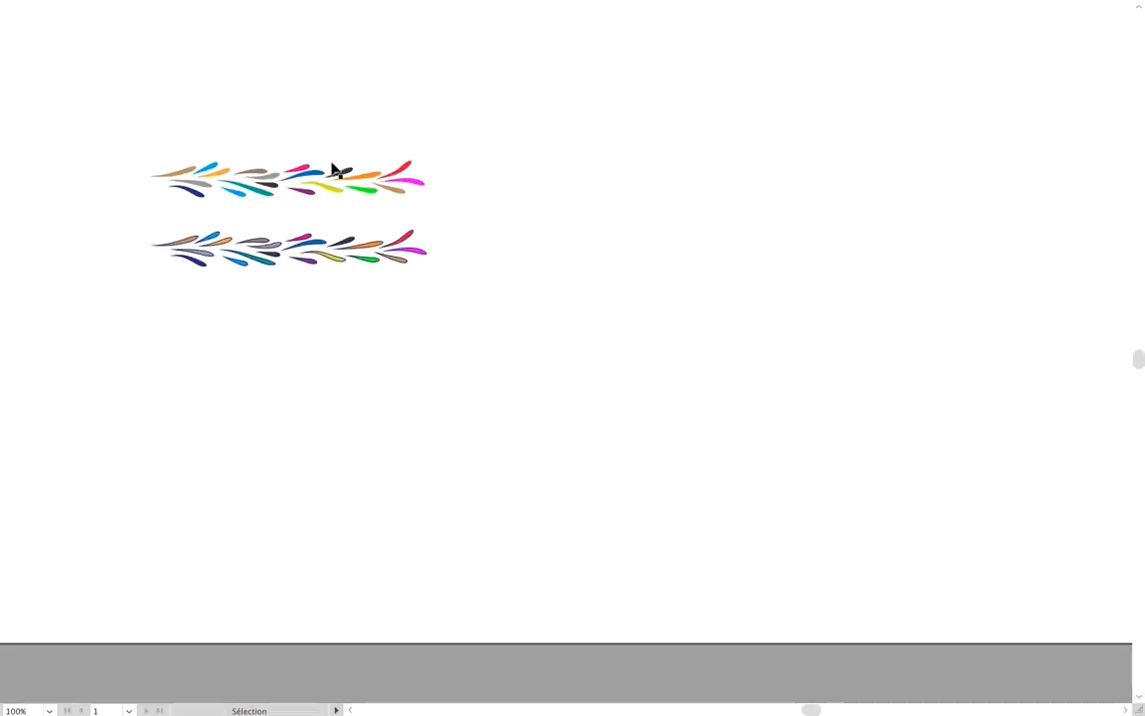
key("f")
left_click(283, 101)
left_click(168, 102)
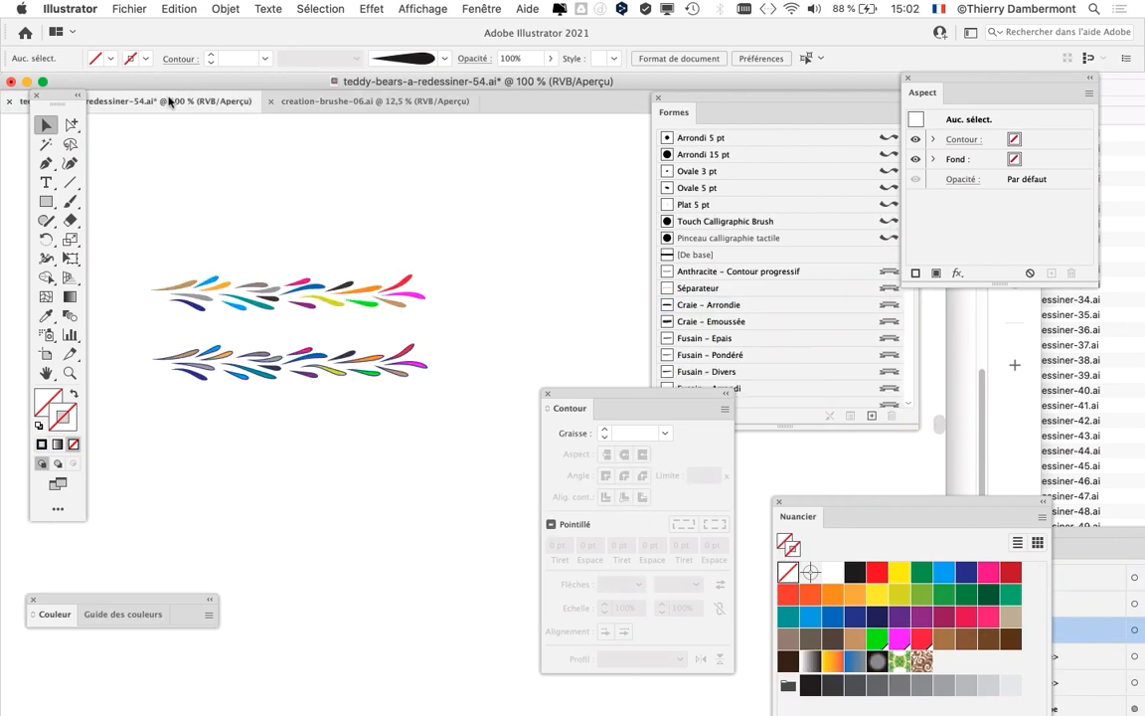
- Move the tools panel down so that it no longer covers the document tabs
left_click(295, 117)
left_click(158, 116)
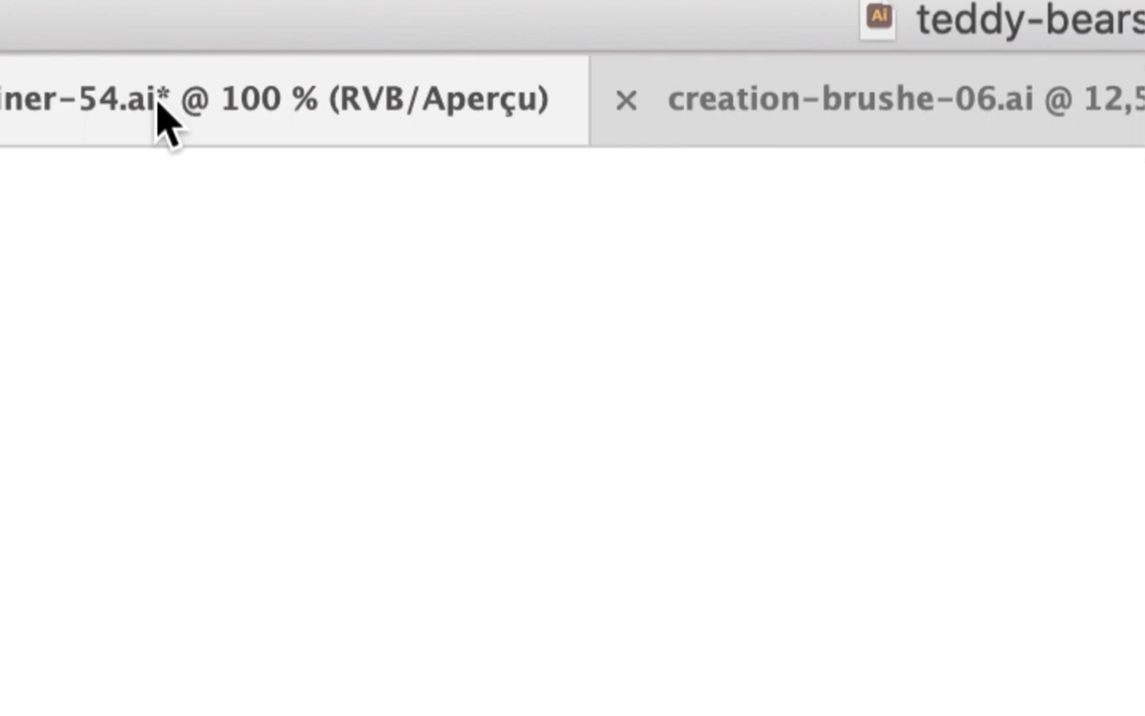
left_click_drag(164, 117, 261, 252)
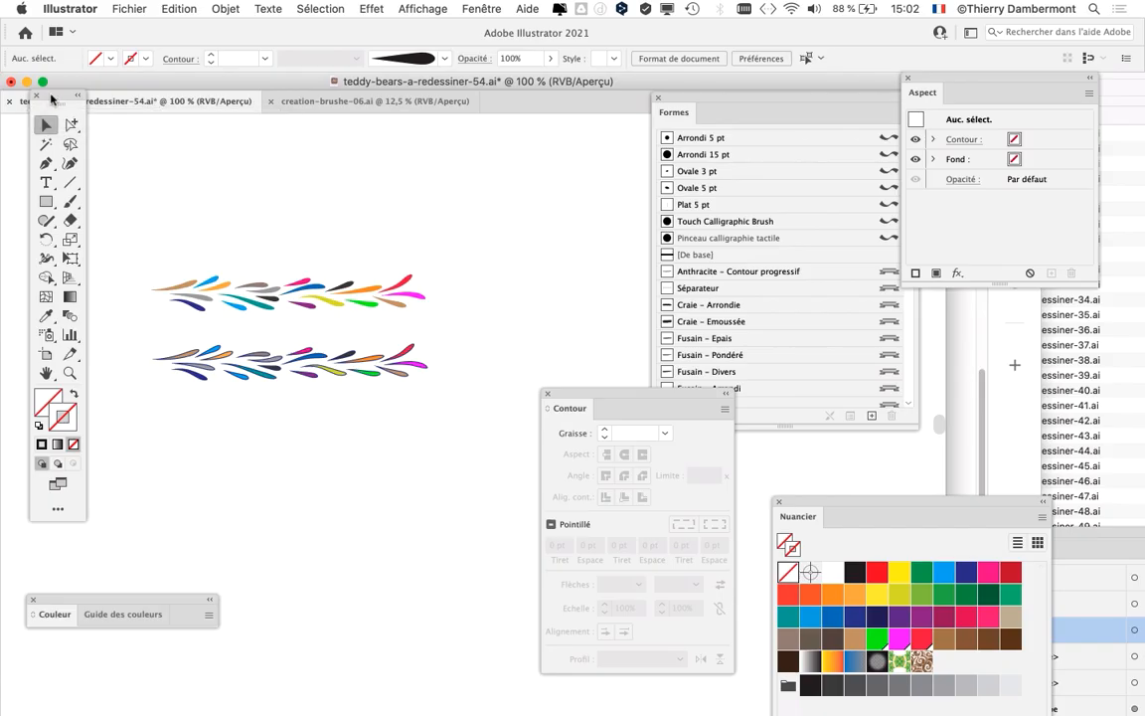
left_click_drag(52, 99, 47, 183)
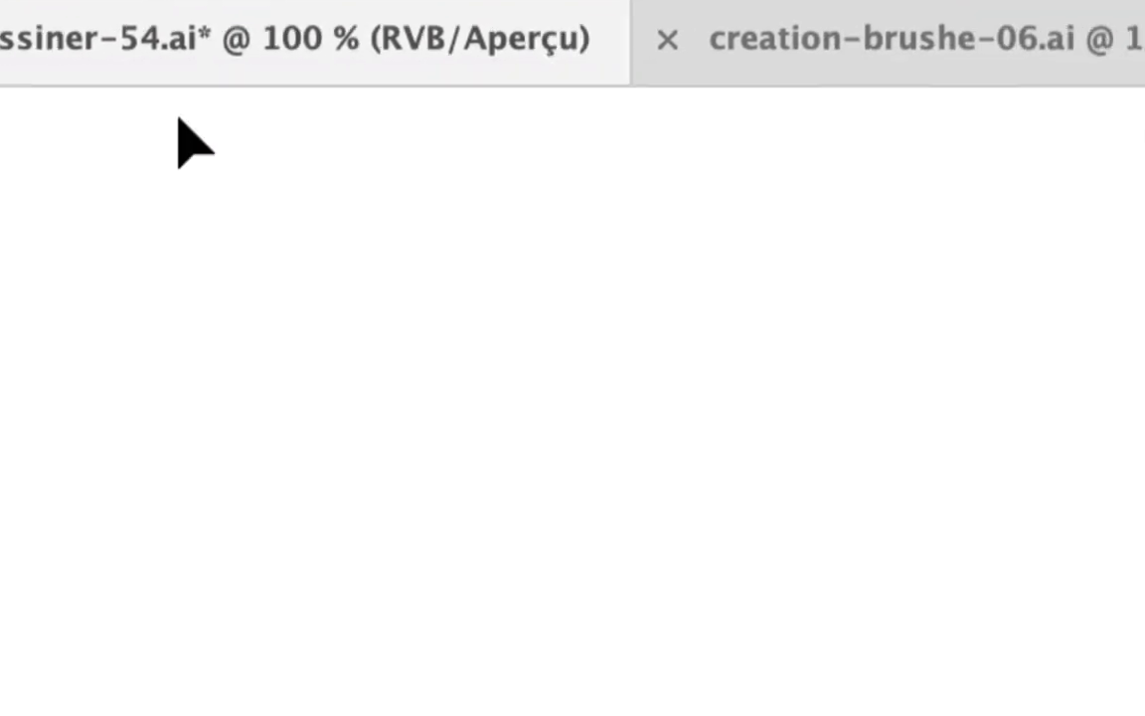
- Switch to creation-brushe-06.ai and move the Contour panel clear of the foliage motifs
left_click(298, 104)
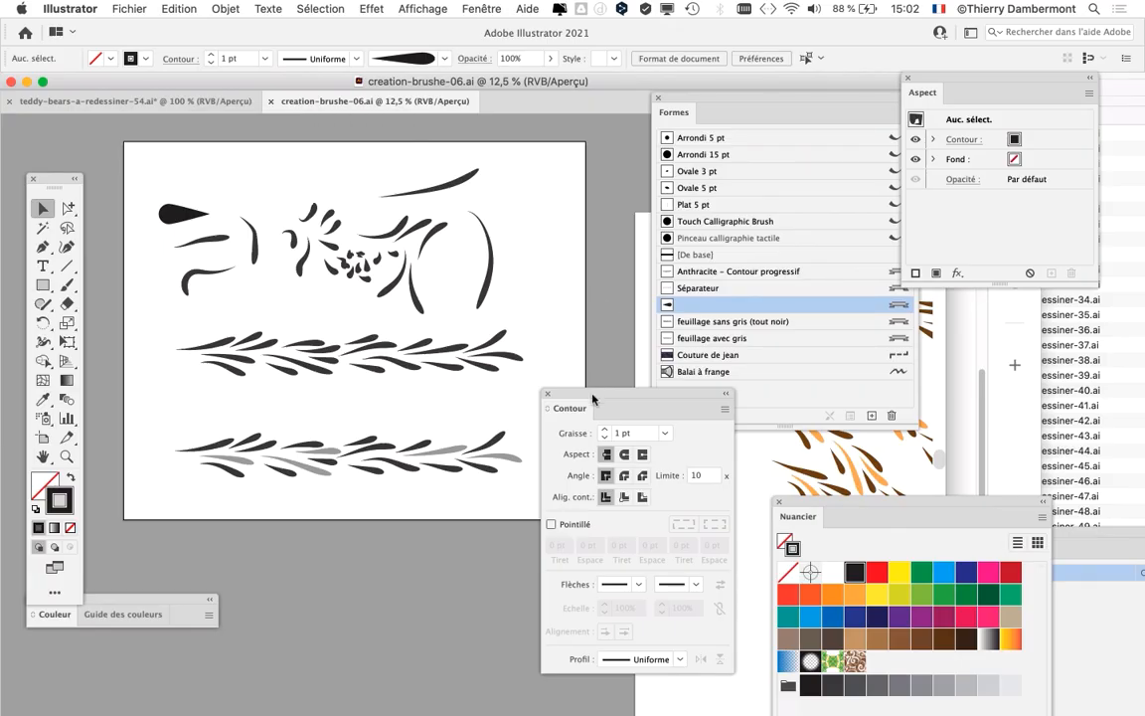
left_click_drag(562, 402, 536, 541)
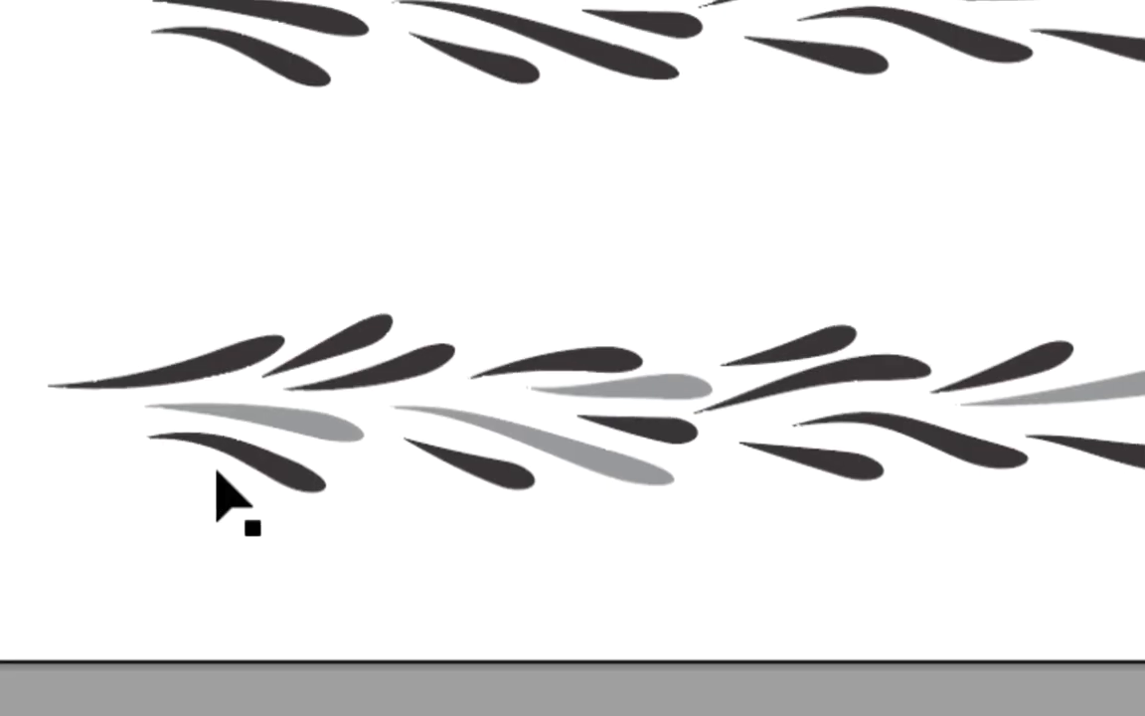
- Select a black leaf stroke in the black-and-grey motif to see its path, deselect it, and show the Calques panel
left_click(226, 463)
left_click(292, 417)
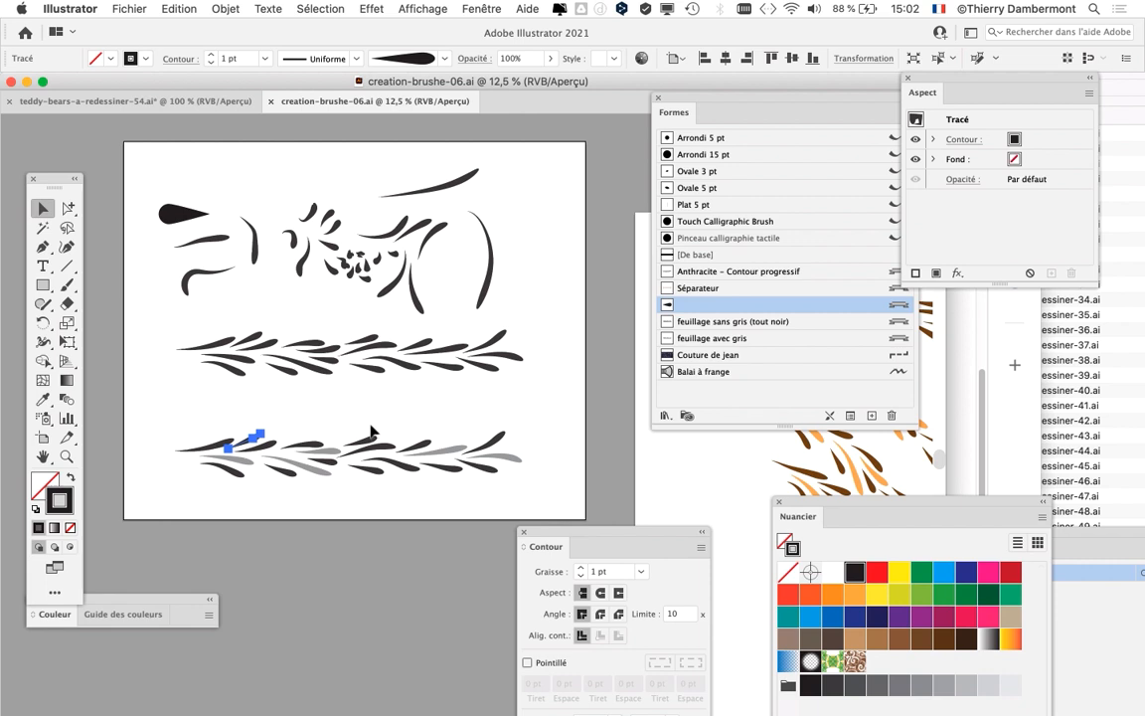
left_click(393, 185)
key("F7")
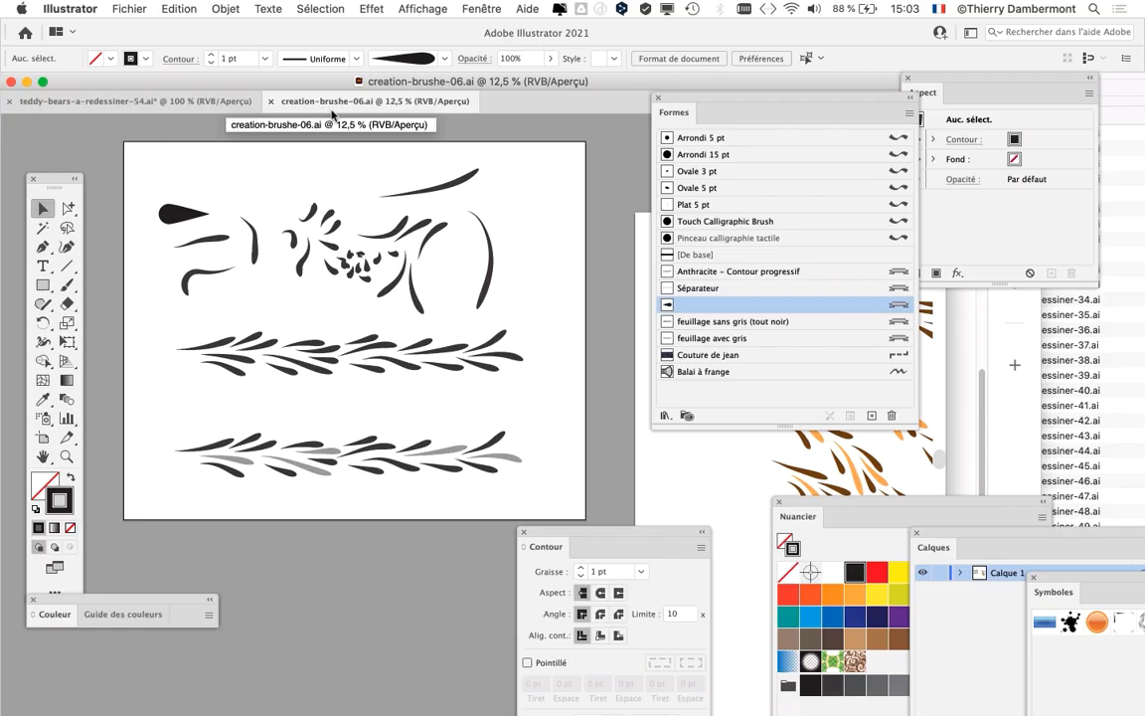
- Examine the paths of individual black and grey leaves in the lower foliage motif, selecting them one by one up close
scroll(356, 486, "up", 1)
scroll(340, 478, "up", 2)
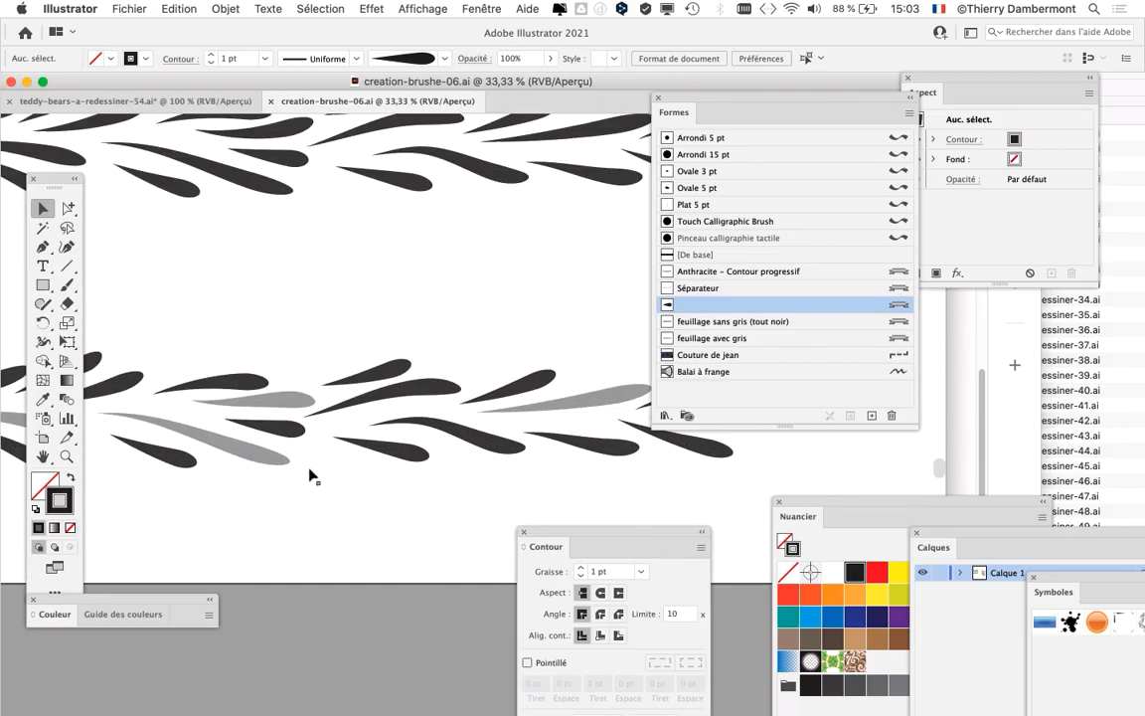
scroll(371, 327, "down", 2)
scroll(369, 327, "up", 3)
scroll(289, 377, "down", 1)
left_click(301, 261)
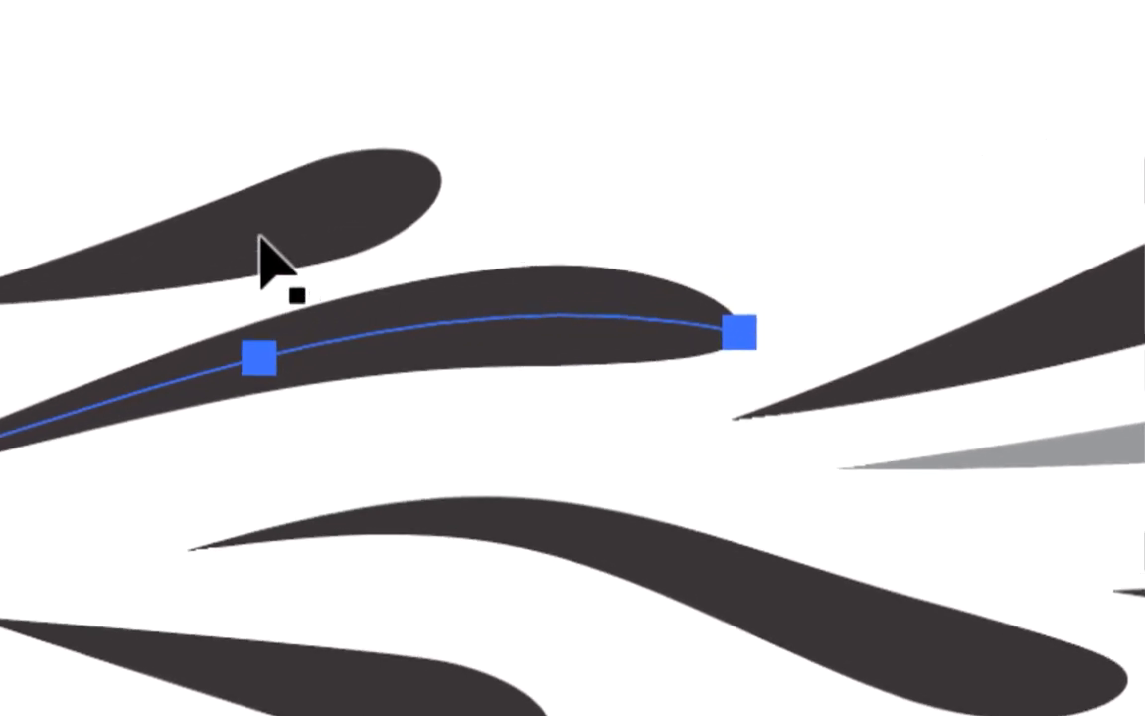
left_click(25, 183)
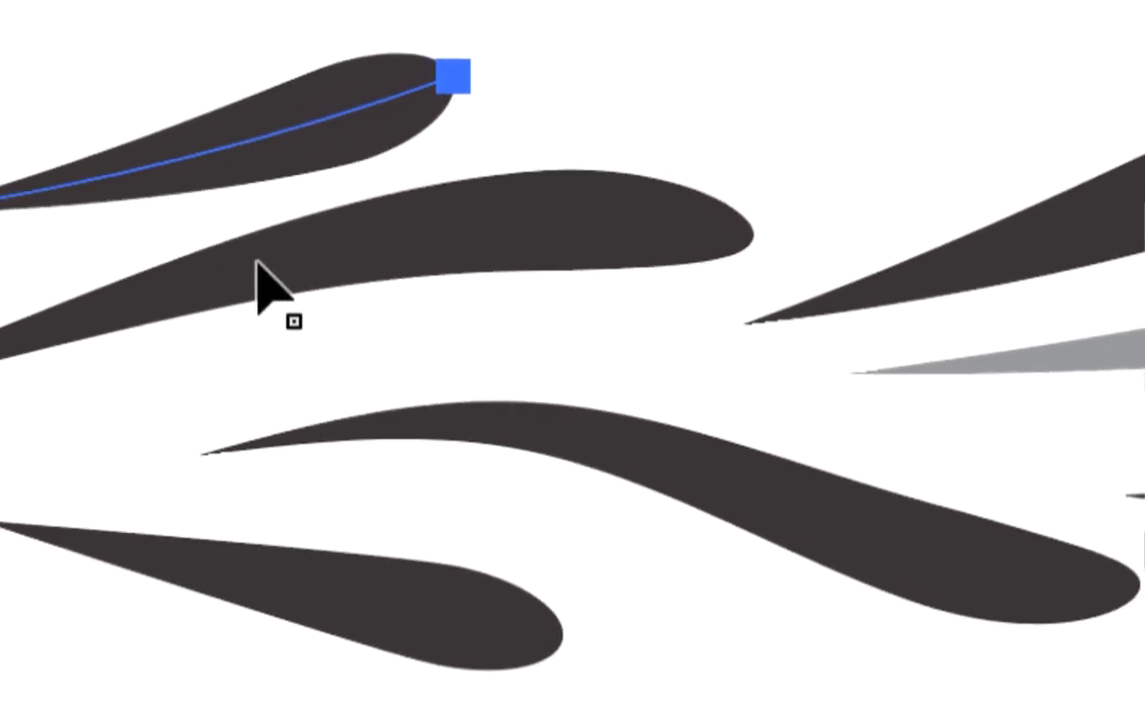
left_click(198, 367)
left_click(157, 266)
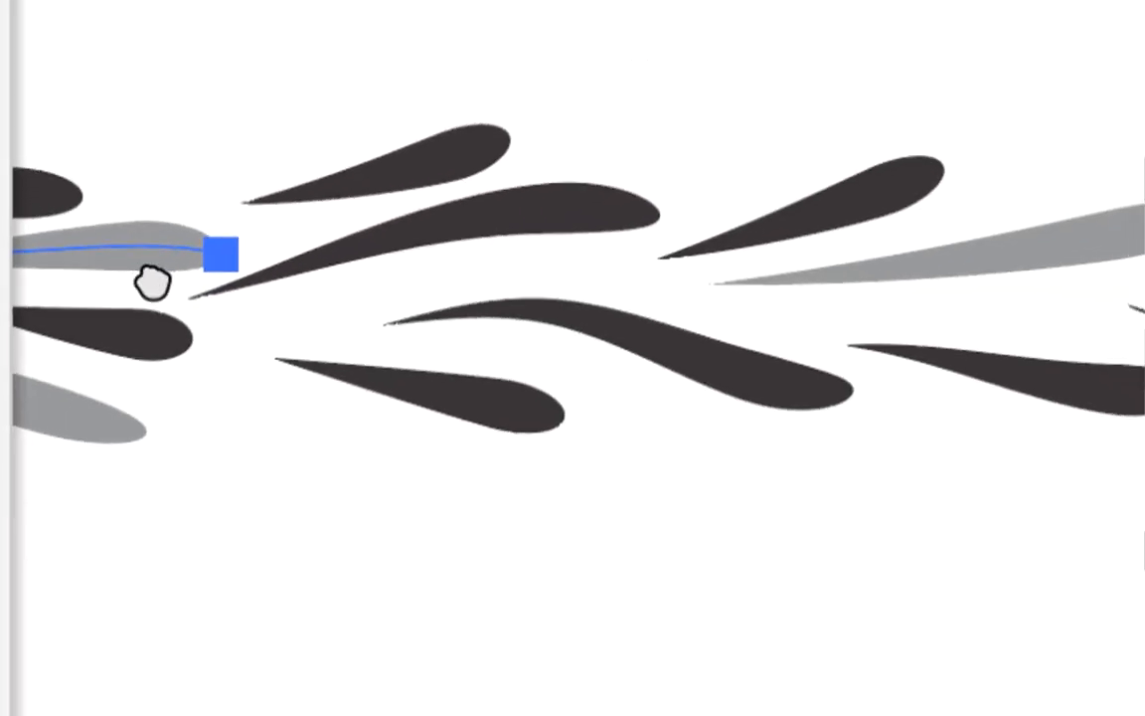
left_click(92, 335)
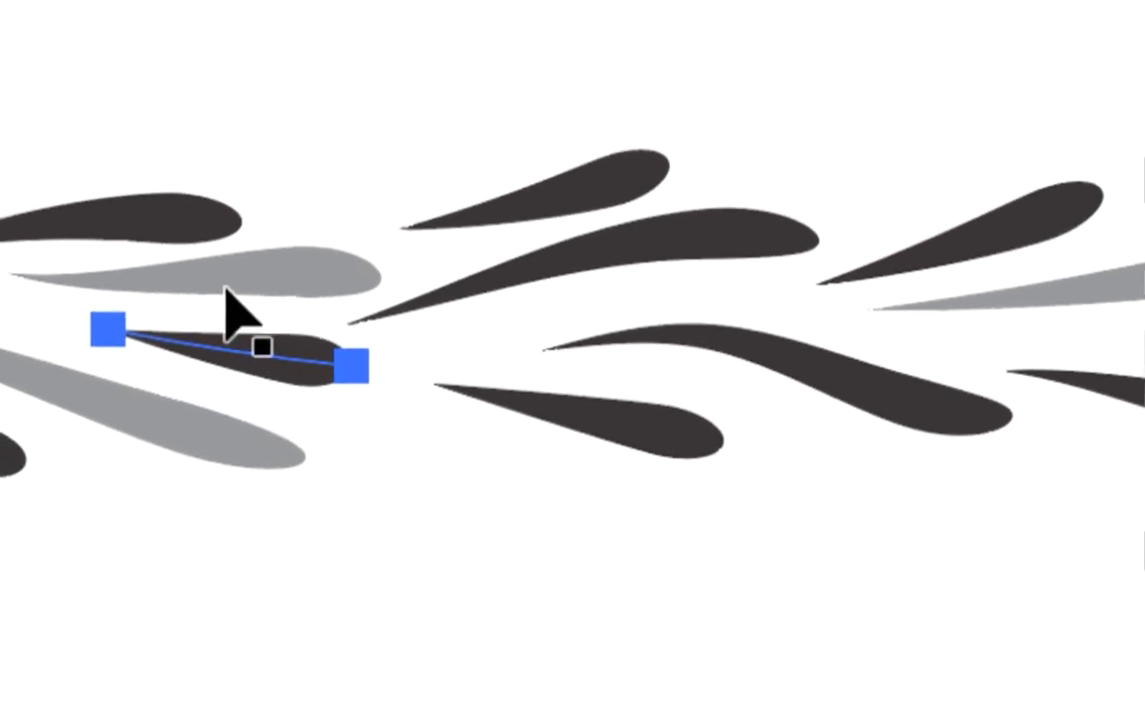
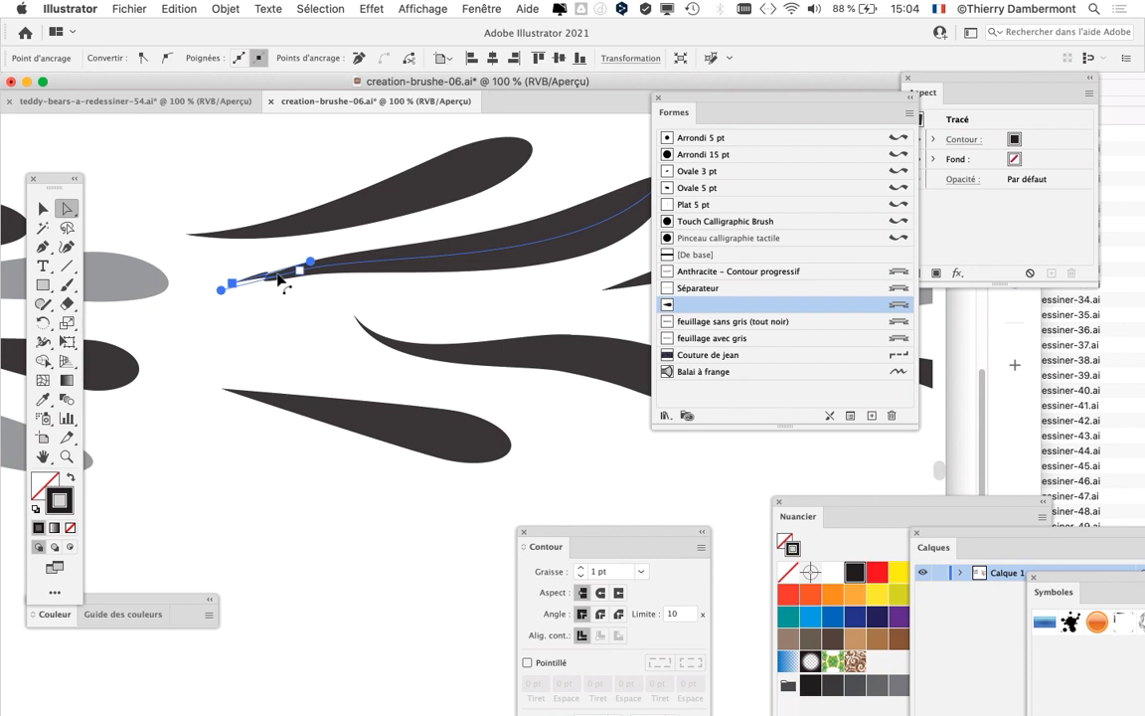
- Reshape the upper middle leaf of the black-and-grey motif into a wavy curve by moving its middle and end anchor points, and deselect it
mouse_move(299, 271)
left_mouse_down()
mouse_move(453, 261)
mouse_move(445, 255)
left_mouse_up()
mouse_move(525, 237)
left_mouse_down()
mouse_move(521, 266)
mouse_move(568, 239)
left_mouse_up()
scroll(449, 289, "down", 2)
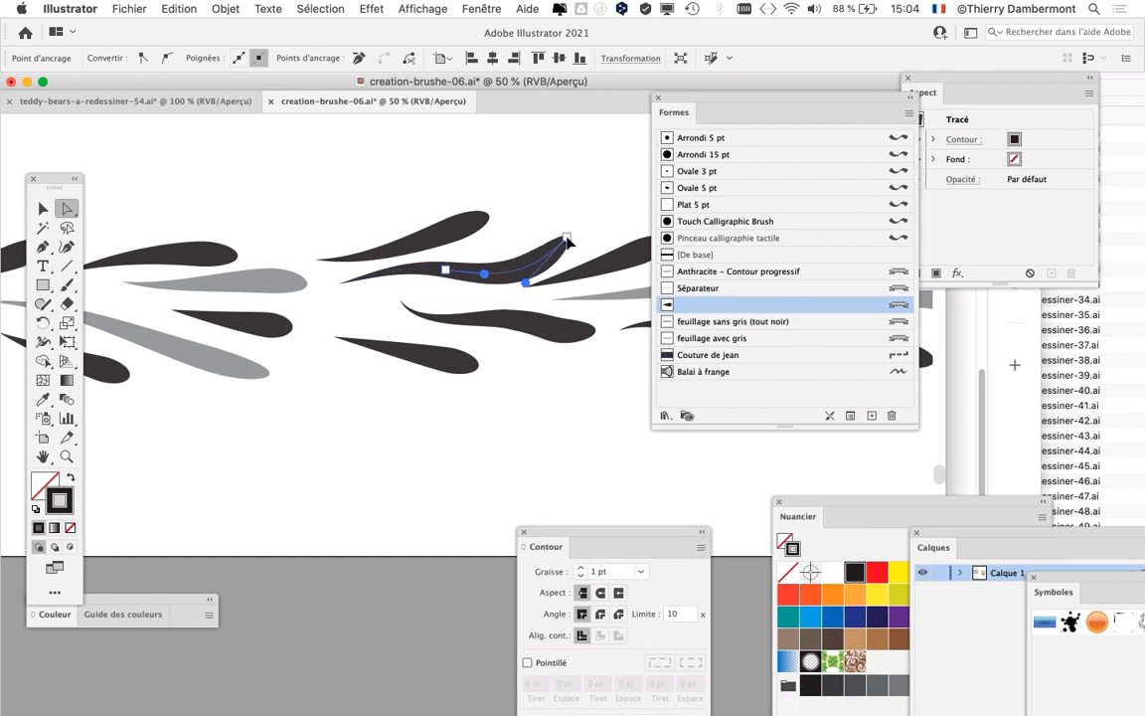
left_click(502, 401)
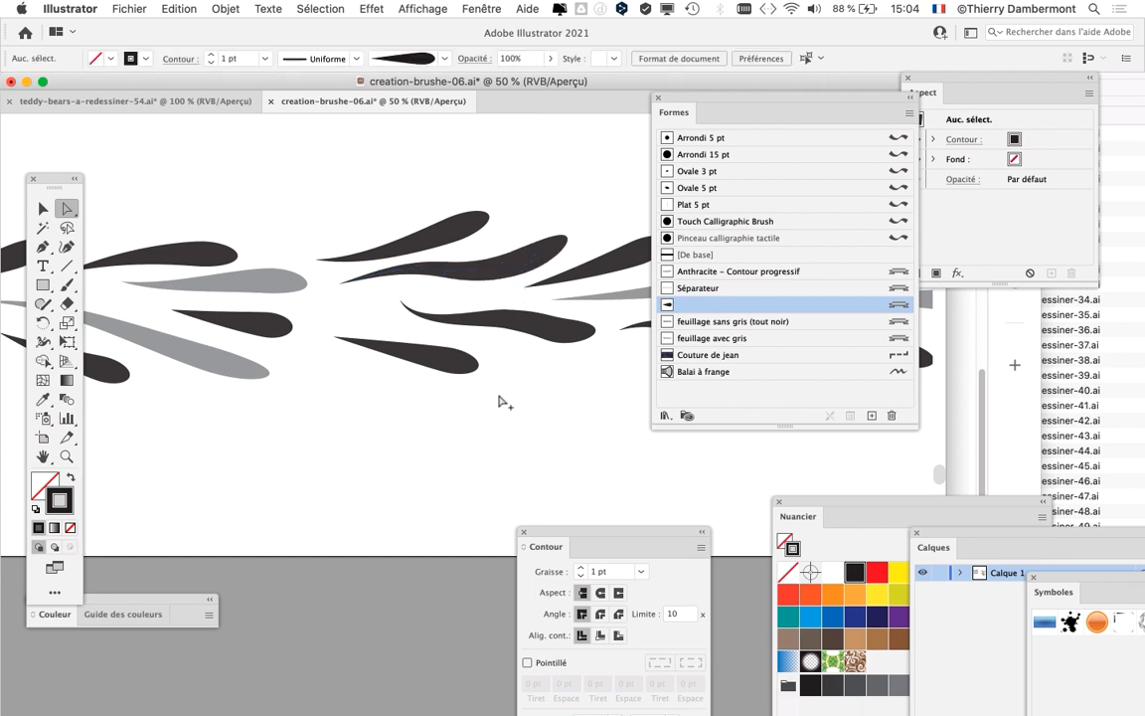
- Reshape the wavy leaf just beneath it by straightening its pointed start with the handle and raising its middle anchor point slightly
left_click(415, 324)
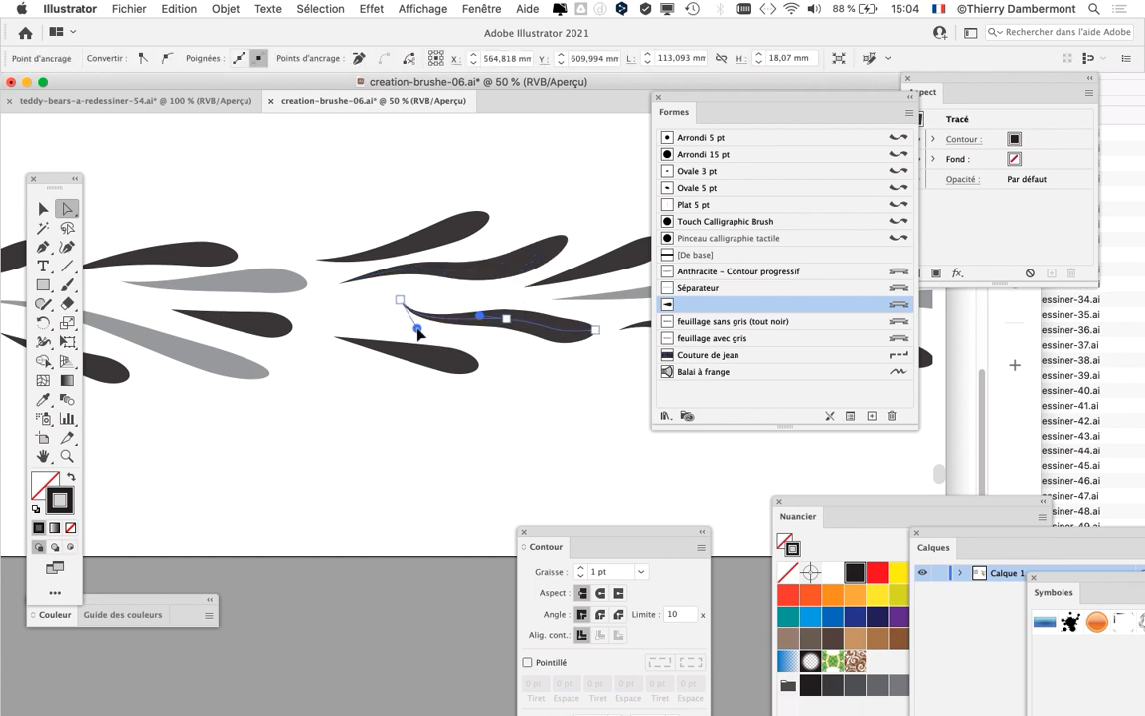
left_click_drag(418, 330, 440, 300)
mouse_move(507, 320)
left_mouse_down()
mouse_move(511, 311)
mouse_move(561, 326)
mouse_move(558, 335)
mouse_move(505, 313)
left_mouse_up()
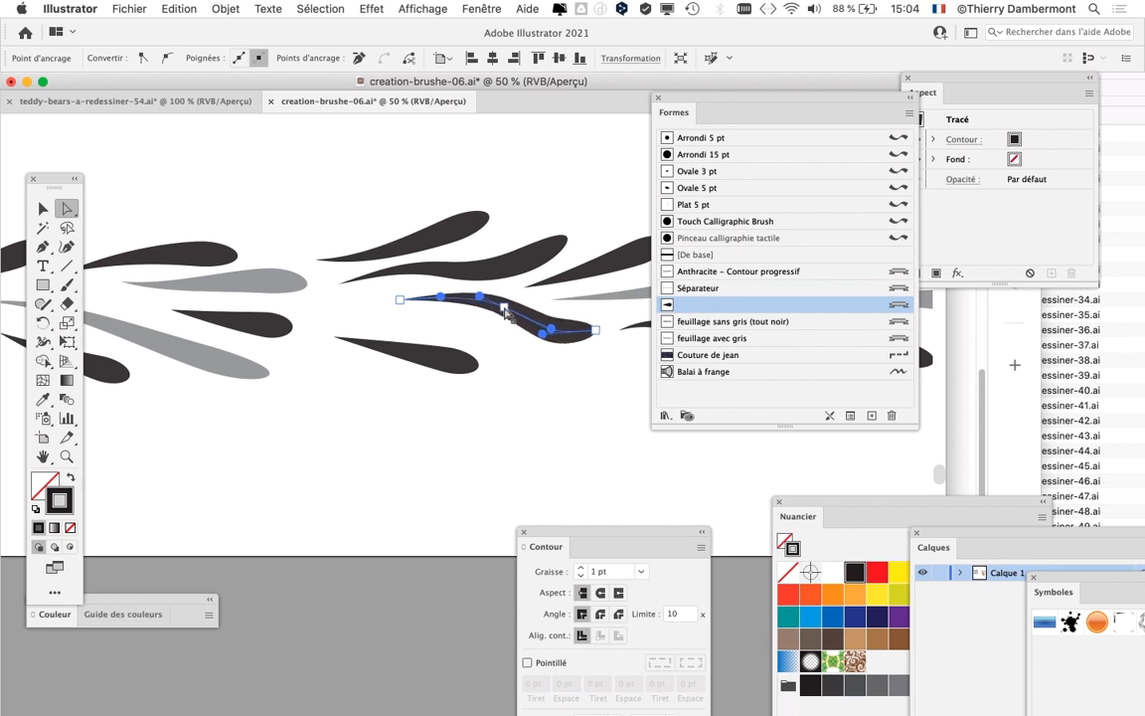
- Reposition the reshaped lower leaf between its neighbours in the black-and-grey motif and deselect it
left_click(45, 210)
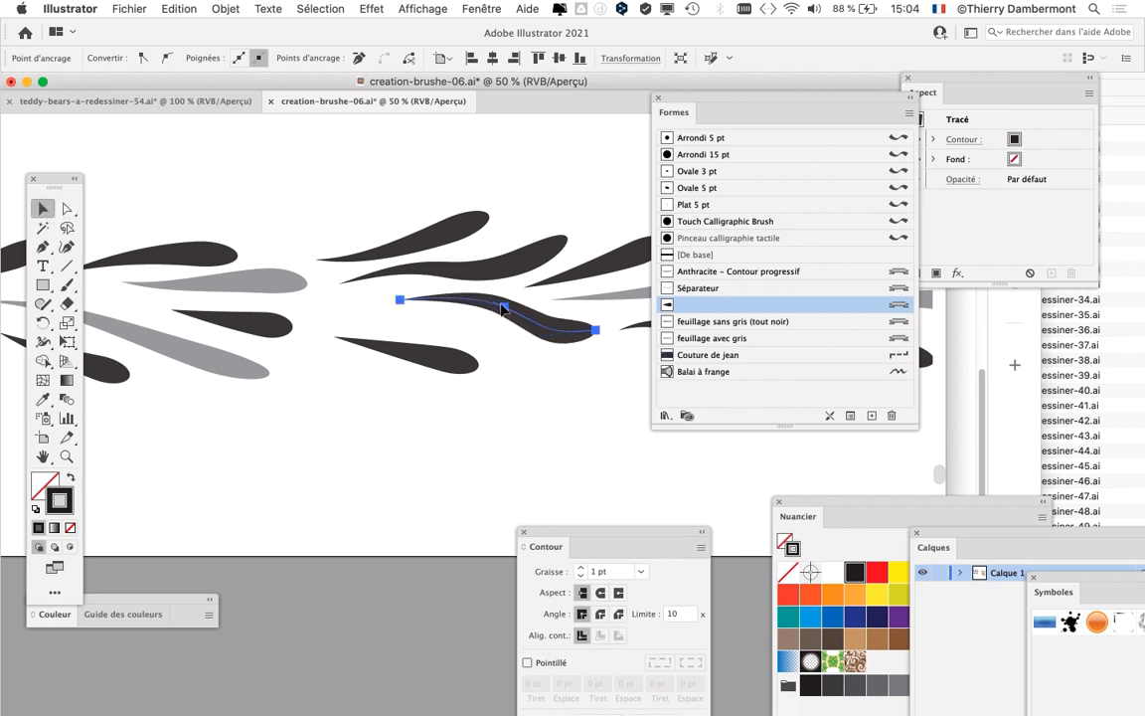
left_click(504, 309)
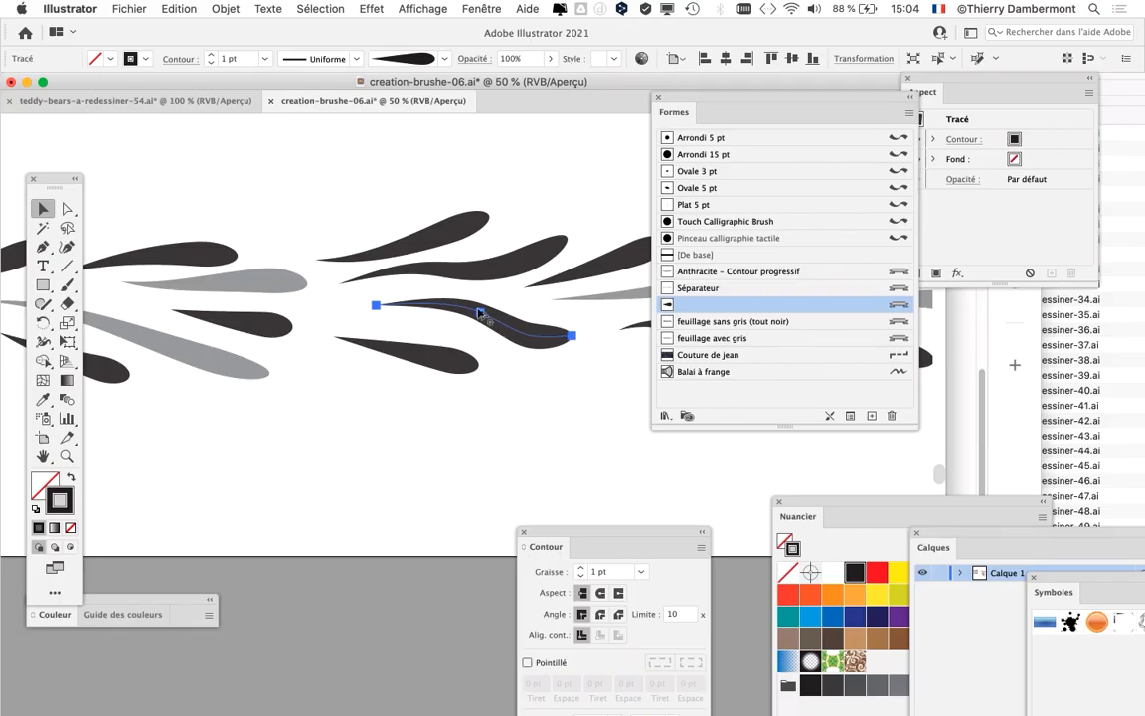
key("super+minus")
key("super+minus")
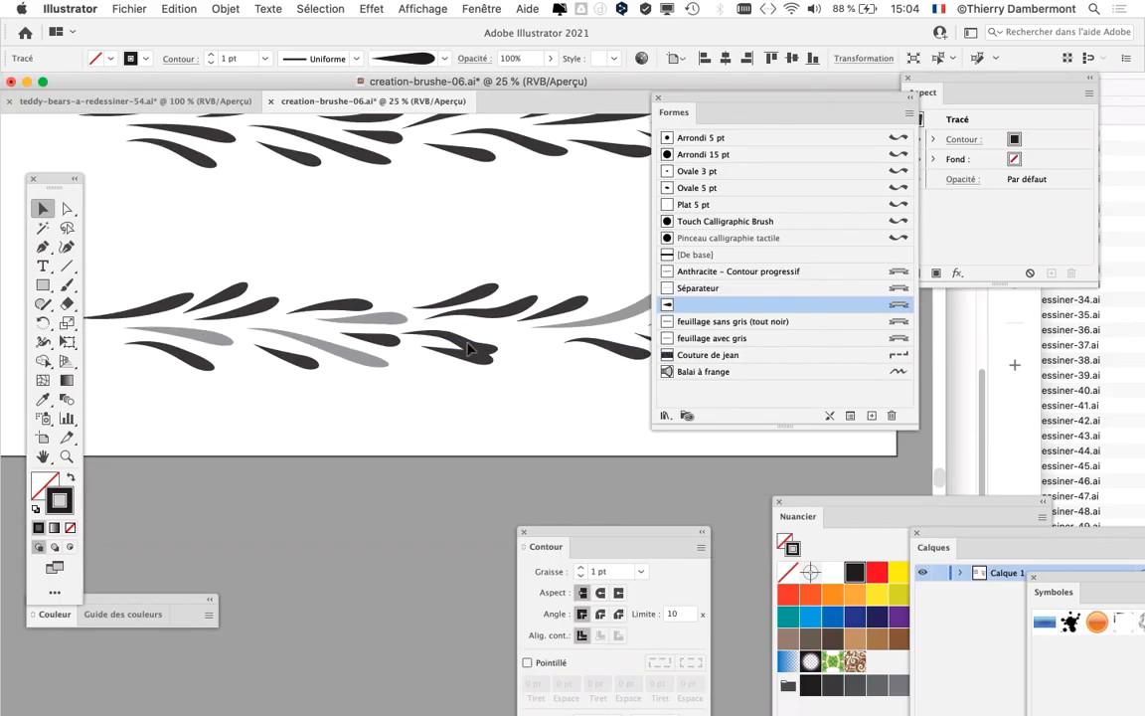
mouse_move(482, 339)
left_mouse_down()
mouse_move(584, 332)
mouse_move(545, 338)
left_mouse_up()
left_click(522, 369)
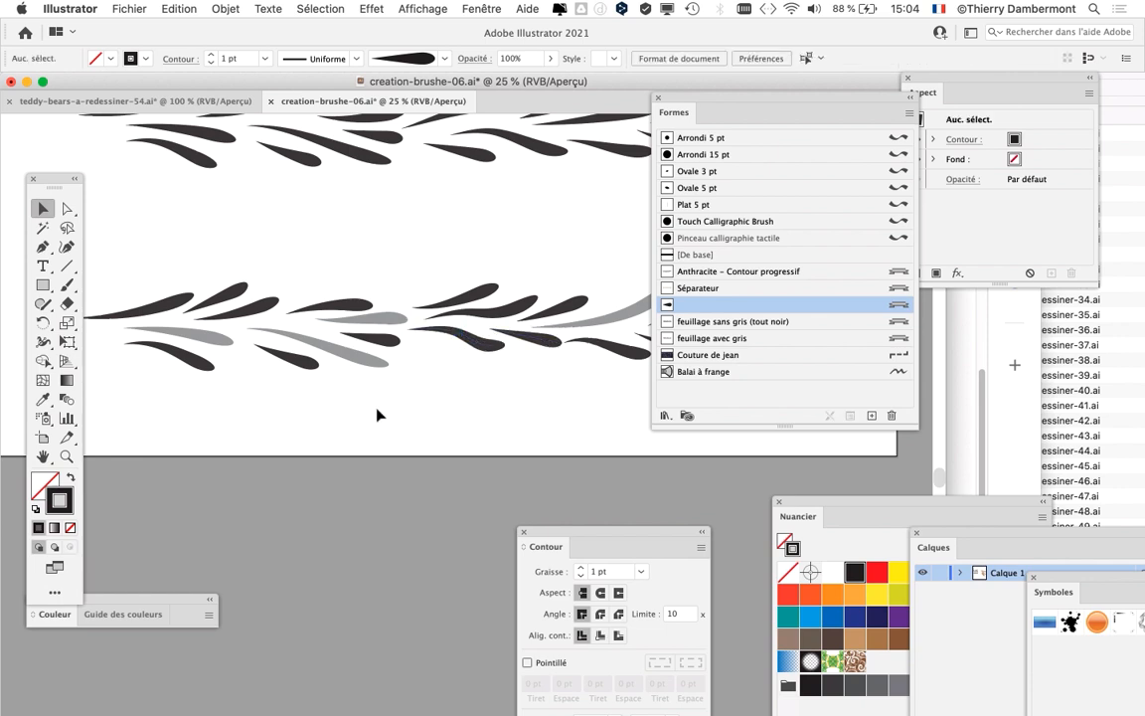
- Move the Formes panel off the artboard and select the black and grey leaves at the lower motif's end to inspect them
scroll(377, 415, "down", 1)
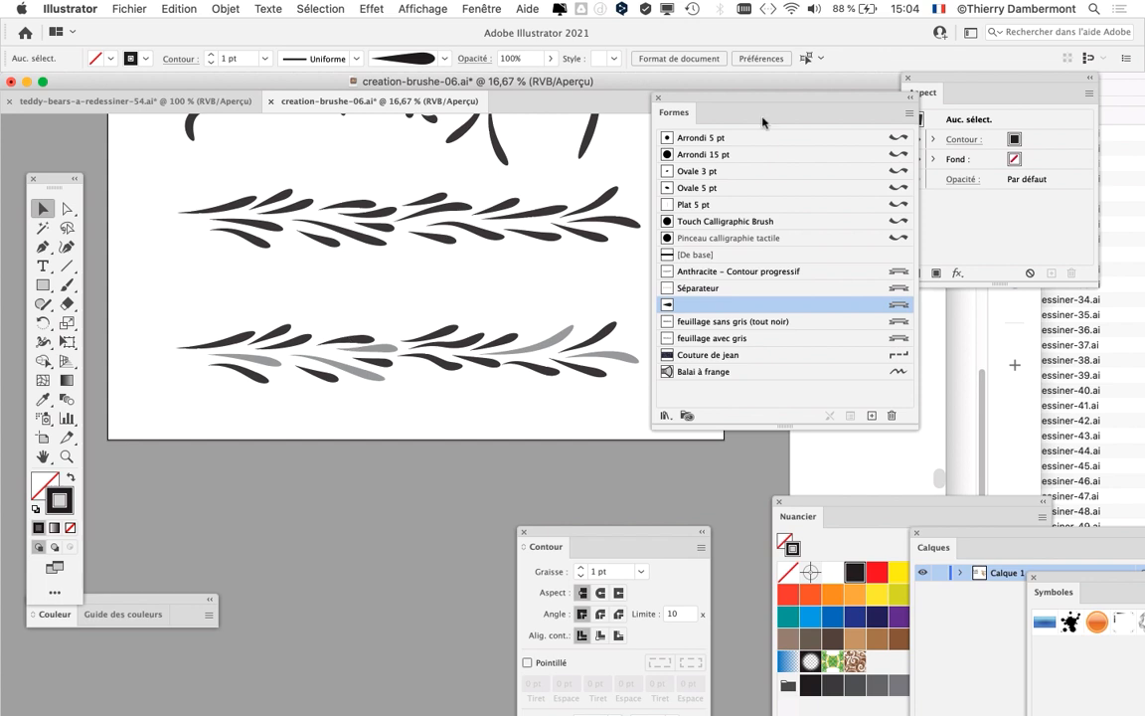
left_click_drag(718, 99, 855, 105)
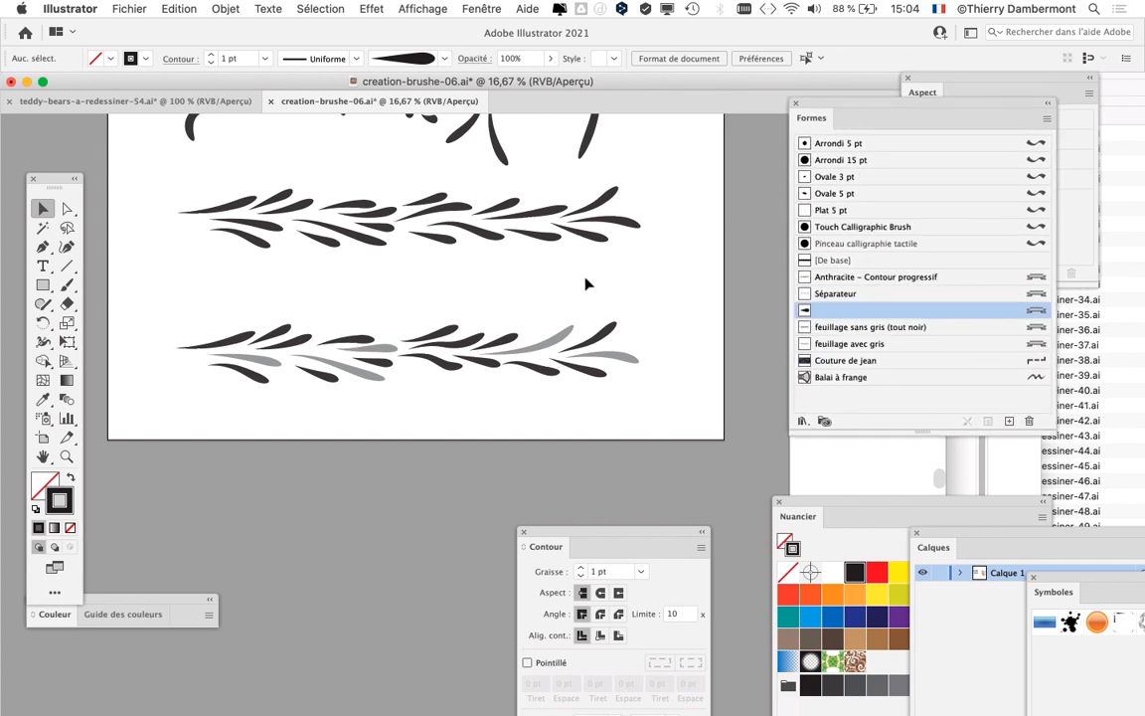
left_click(603, 342)
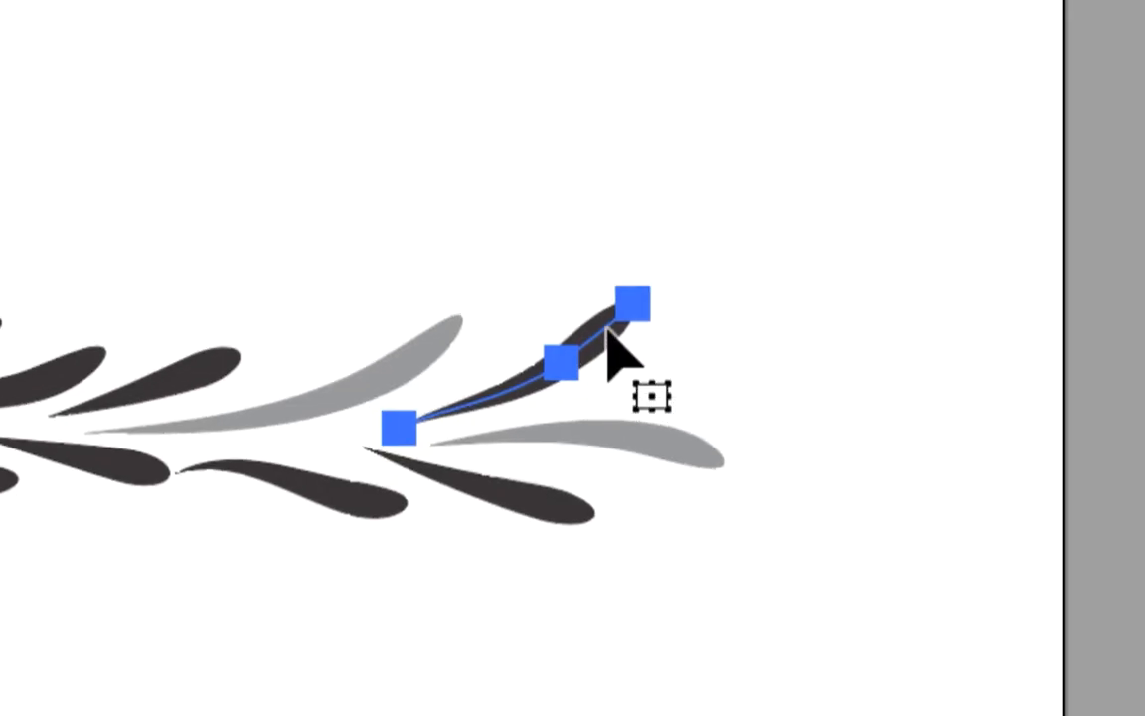
left_click(608, 368)
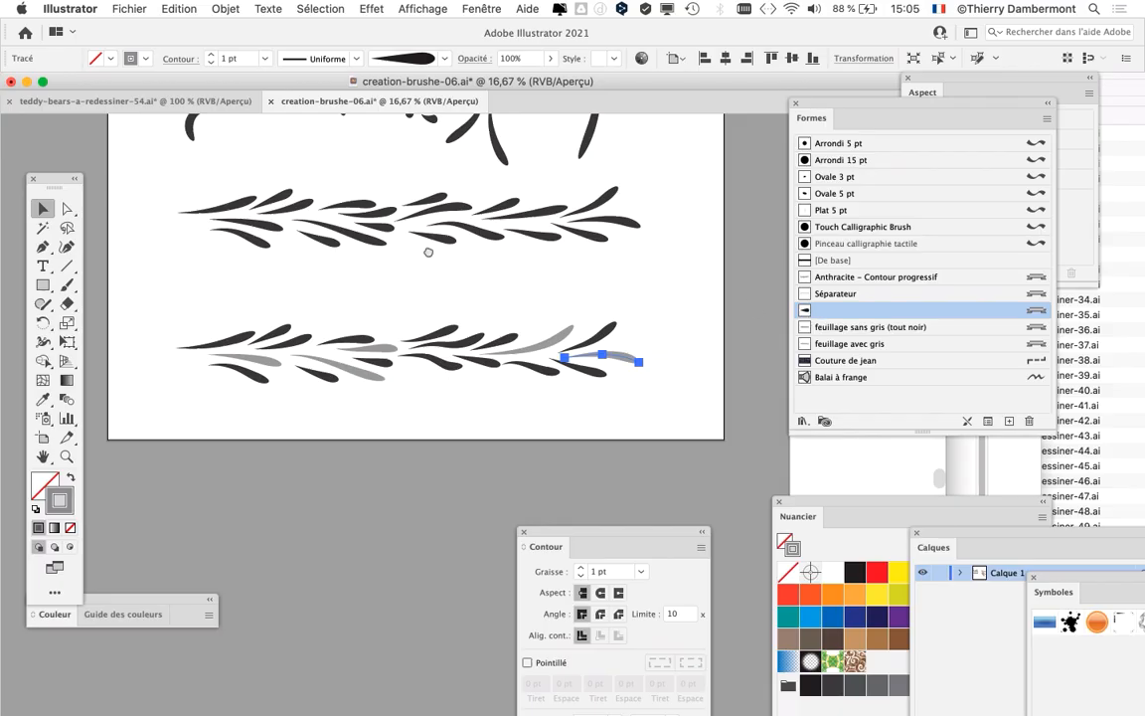
- Bring the black teardrop shape into view, deselect it, and move the Contour panel clear of the lower foliage motif
scroll(171, 196, "up", 5)
scroll(171, 196, "left", 2)
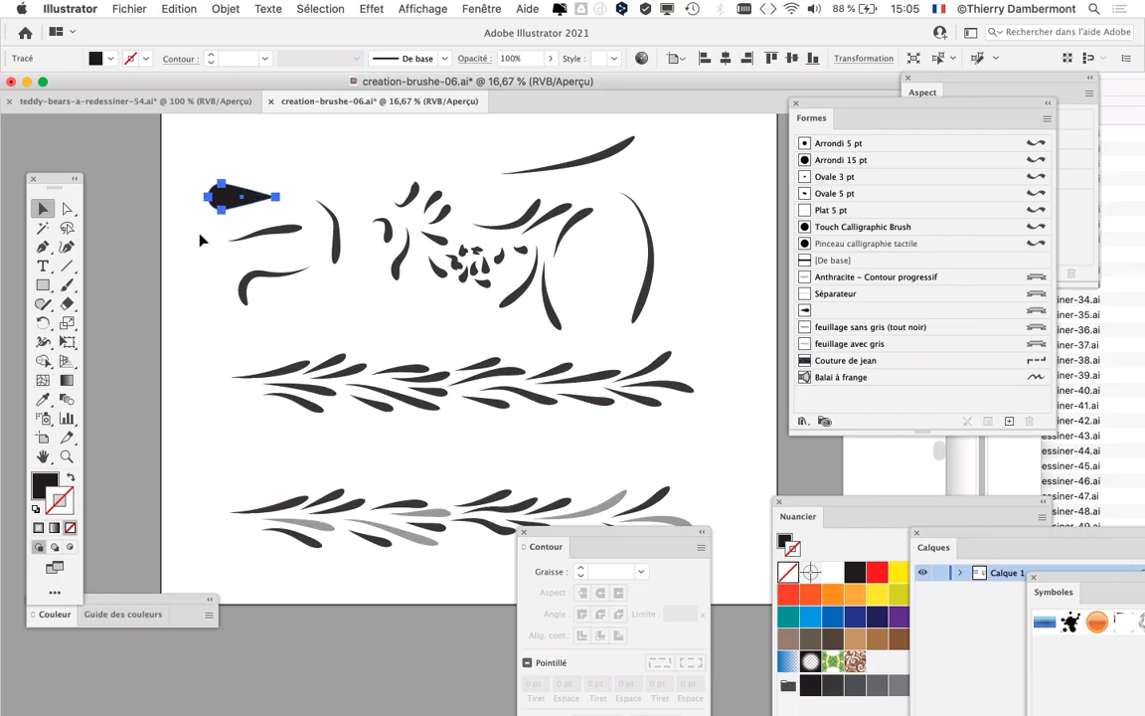
left_click(199, 240)
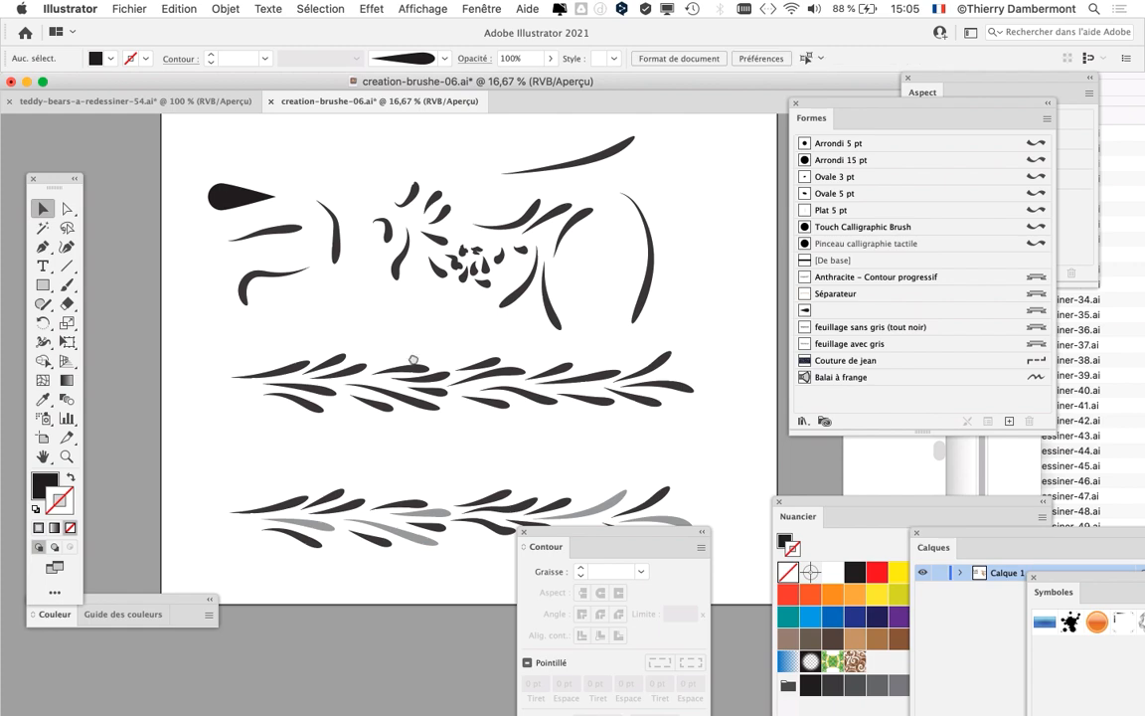
scroll(398, 333, "down", 2)
left_click_drag(584, 533, 562, 577)
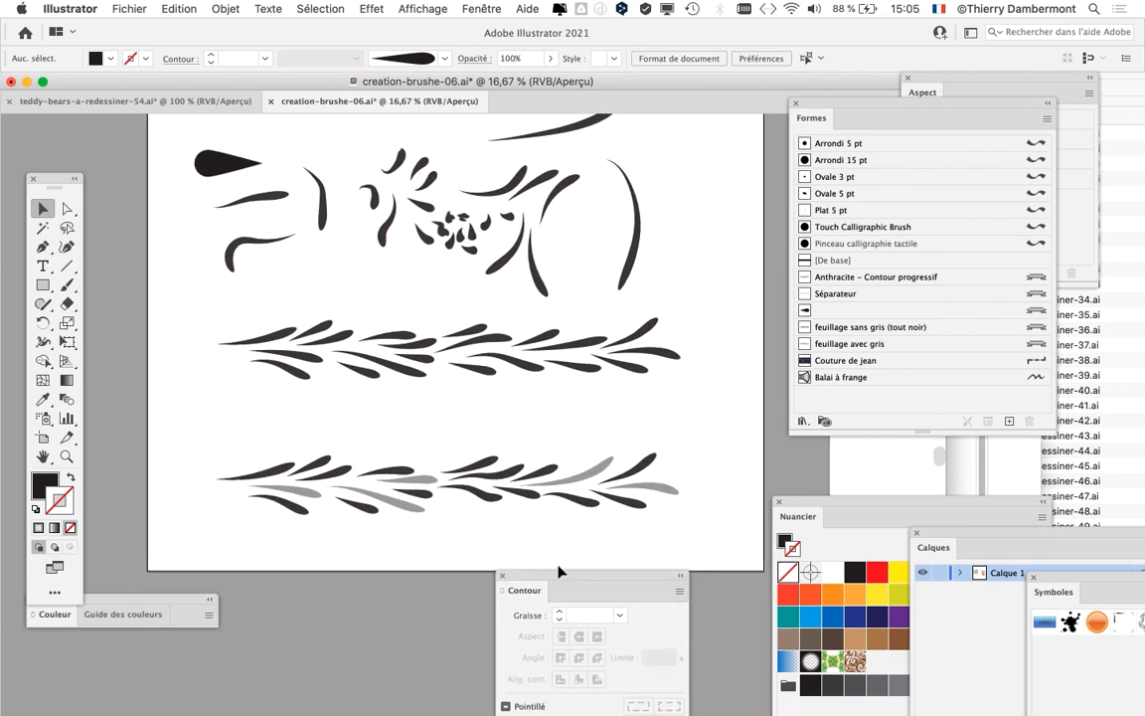
- Duplicate the black teardrop shape directly above the original
scroll(215, 212, "up", 2)
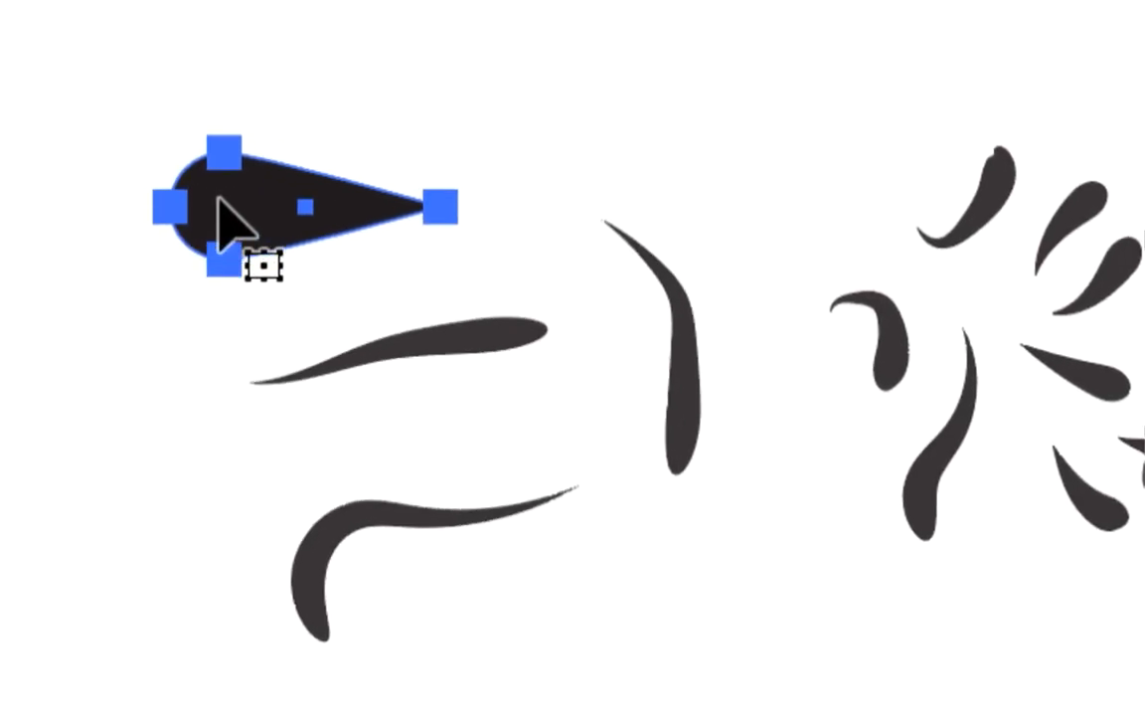
scroll(220, 195, "up", 1)
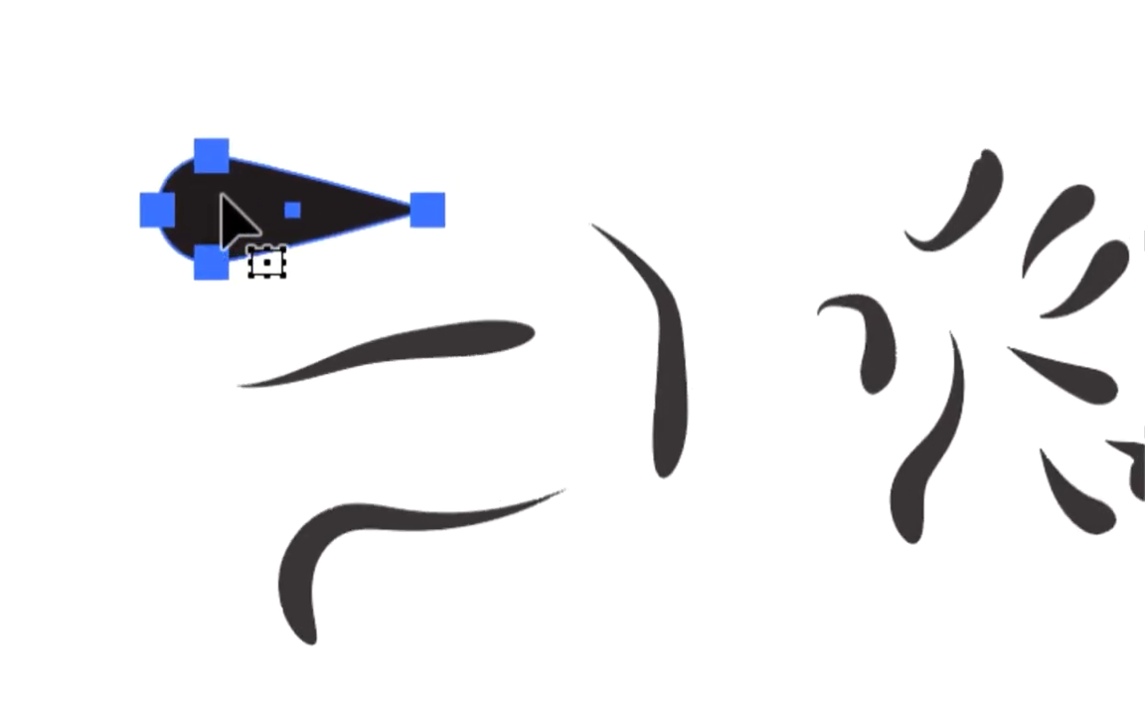
scroll(222, 196, "right", 1)
scroll(225, 193, "up", 1)
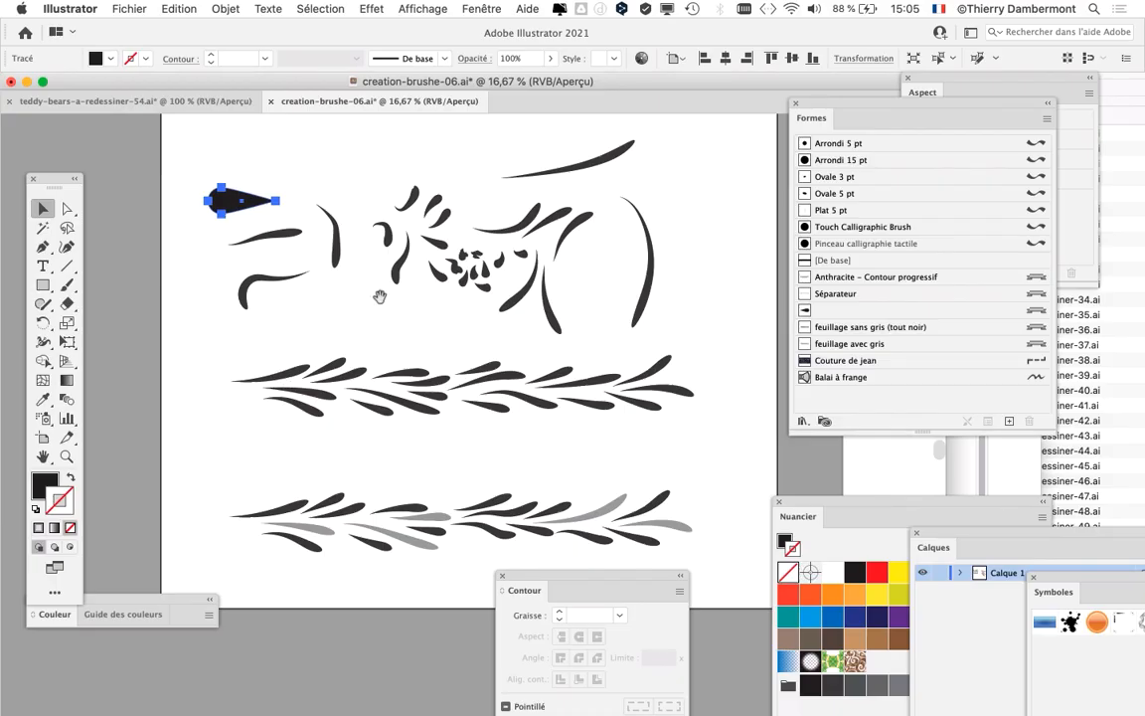
left_click_drag(379, 296, 386, 309)
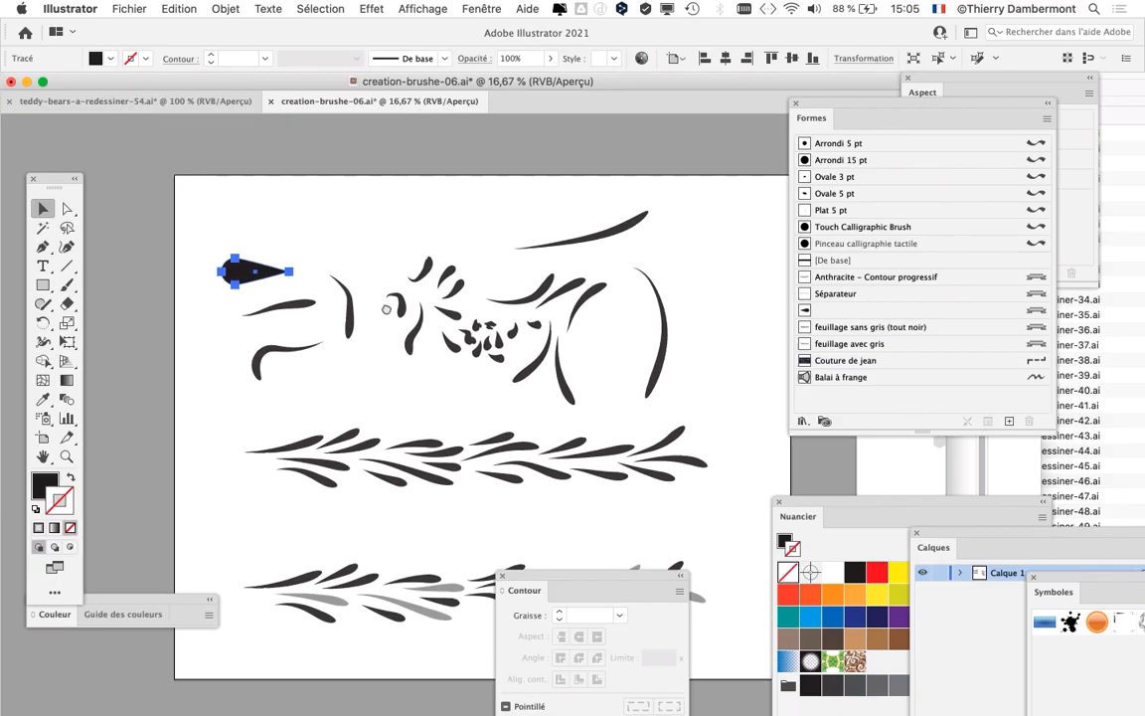
left_click_drag(253, 309, 259, 289)
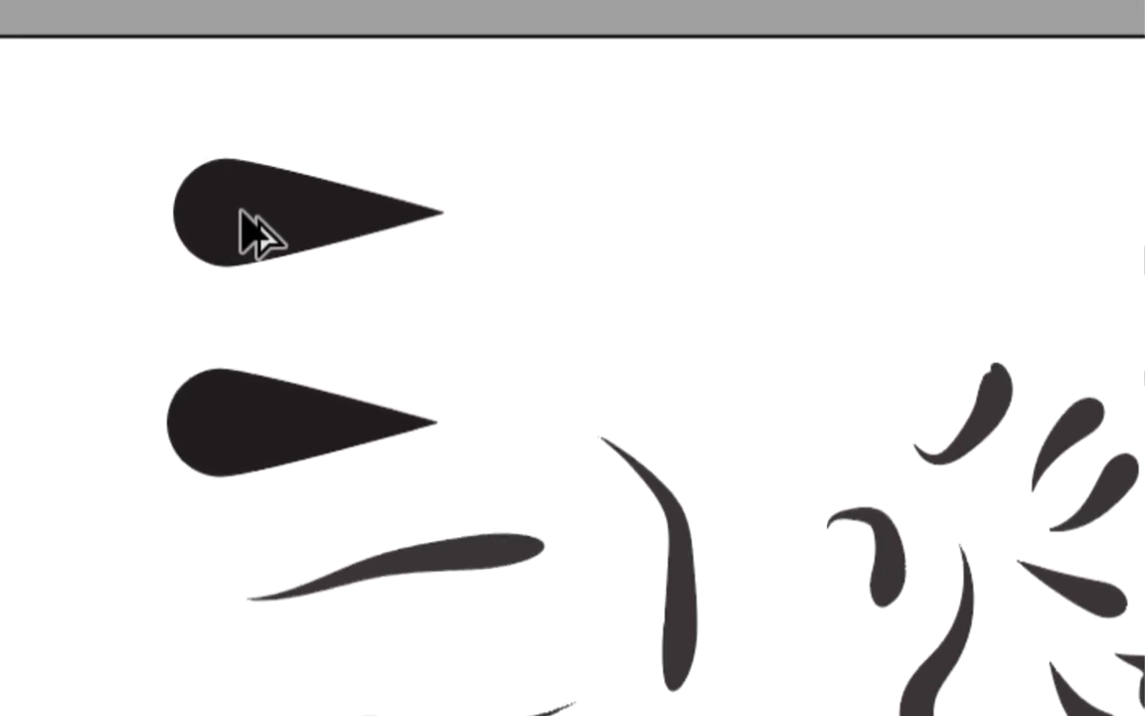
- Select the upper teardrop copy, move the toolbox clear of it and activate the Twirl tool (Outil Tourbillon)
left_click(240, 226)
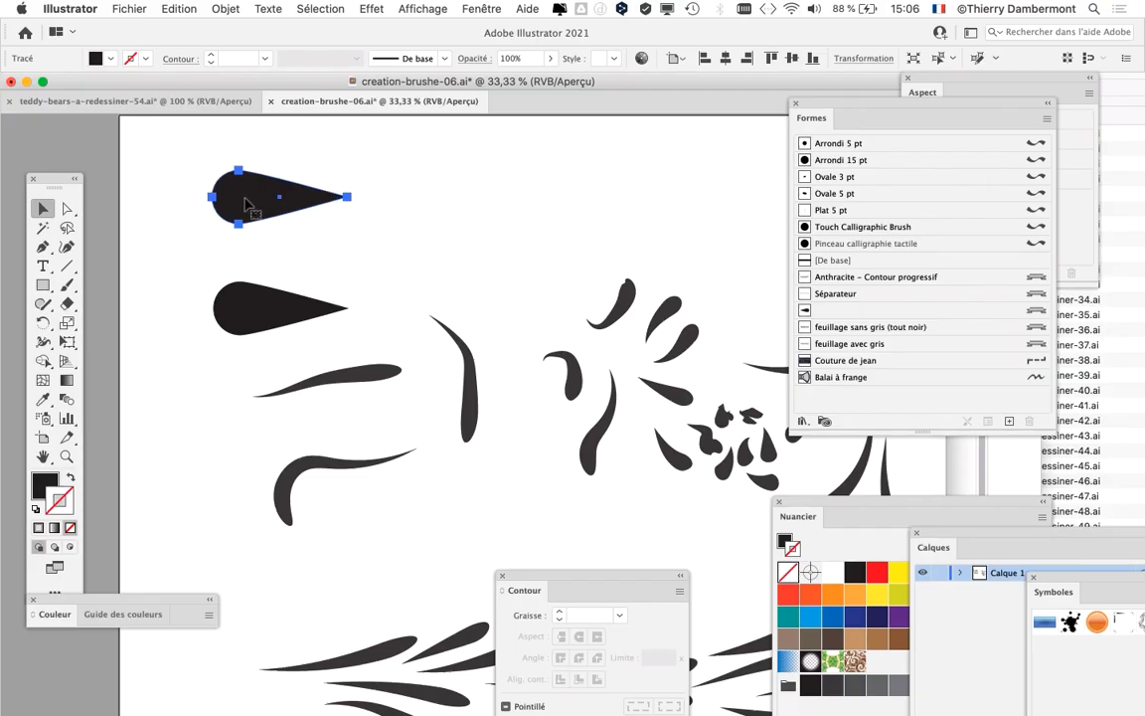
left_click_drag(244, 200, 232, 301)
scroll(381, 358, "up", 2)
scroll(377, 377, "up", 1)
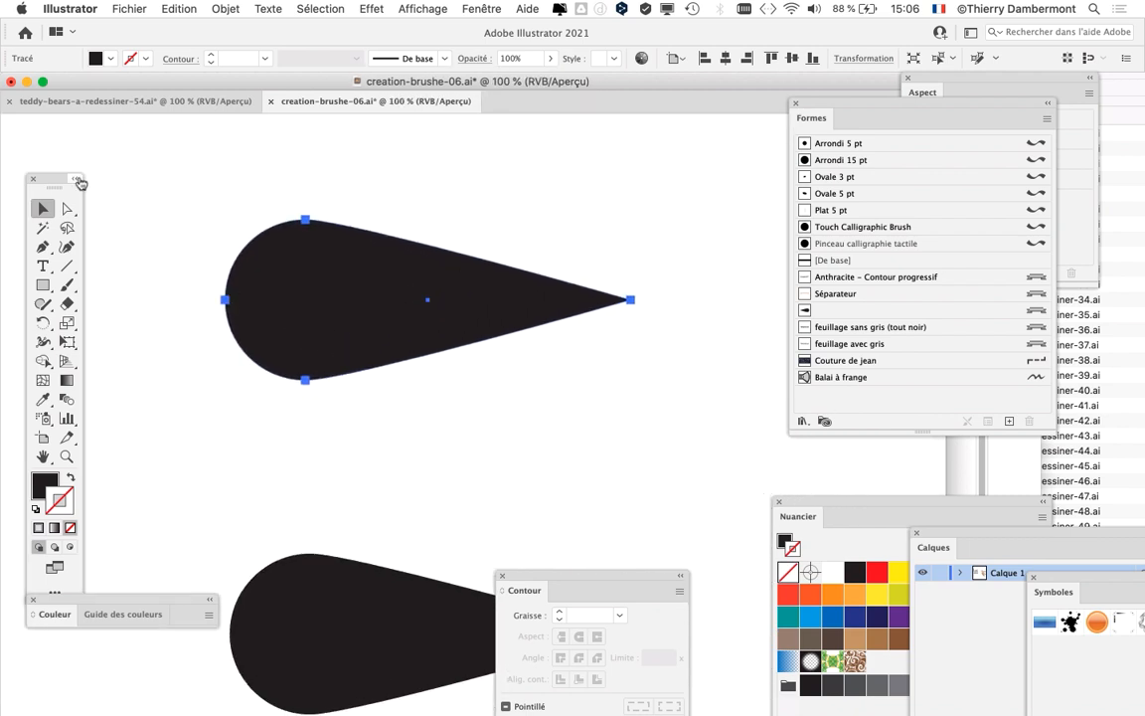
left_click_drag(81, 183, 82, 149)
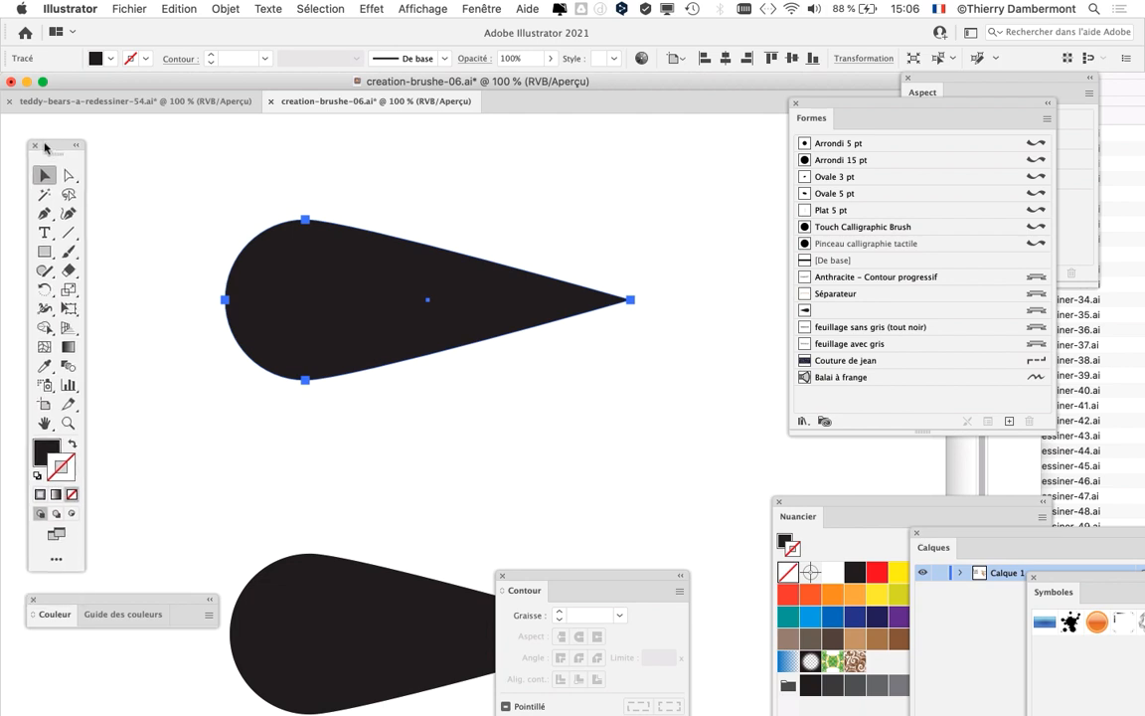
left_click(45, 309)
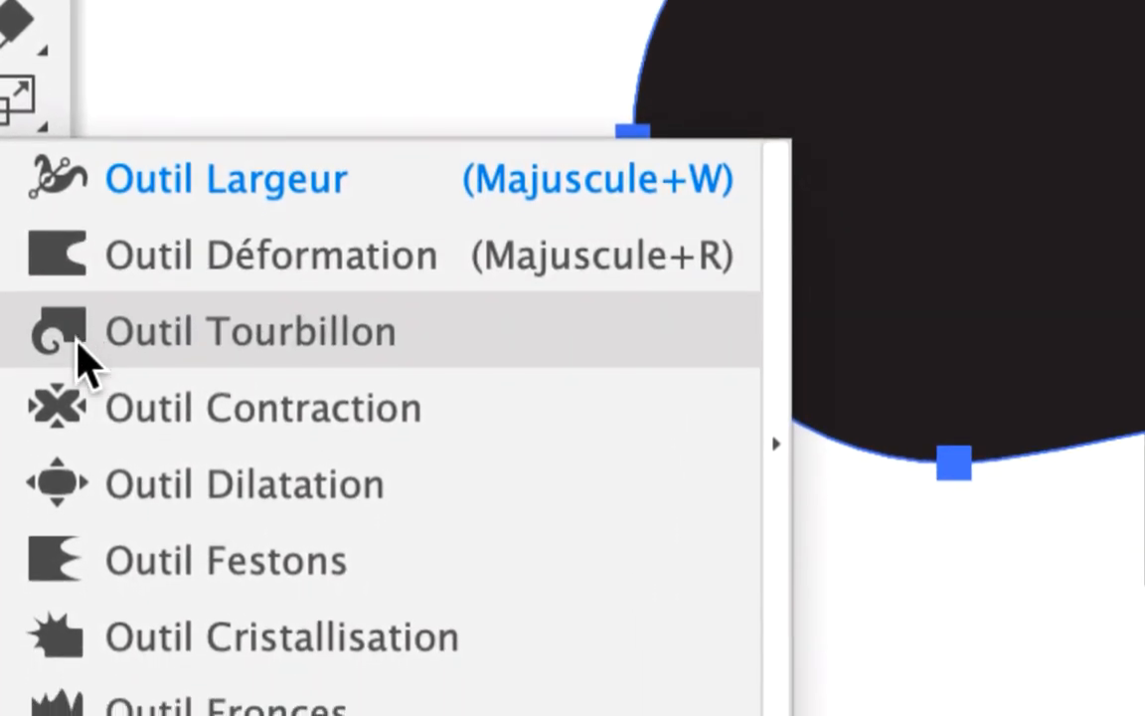
left_click(78, 348)
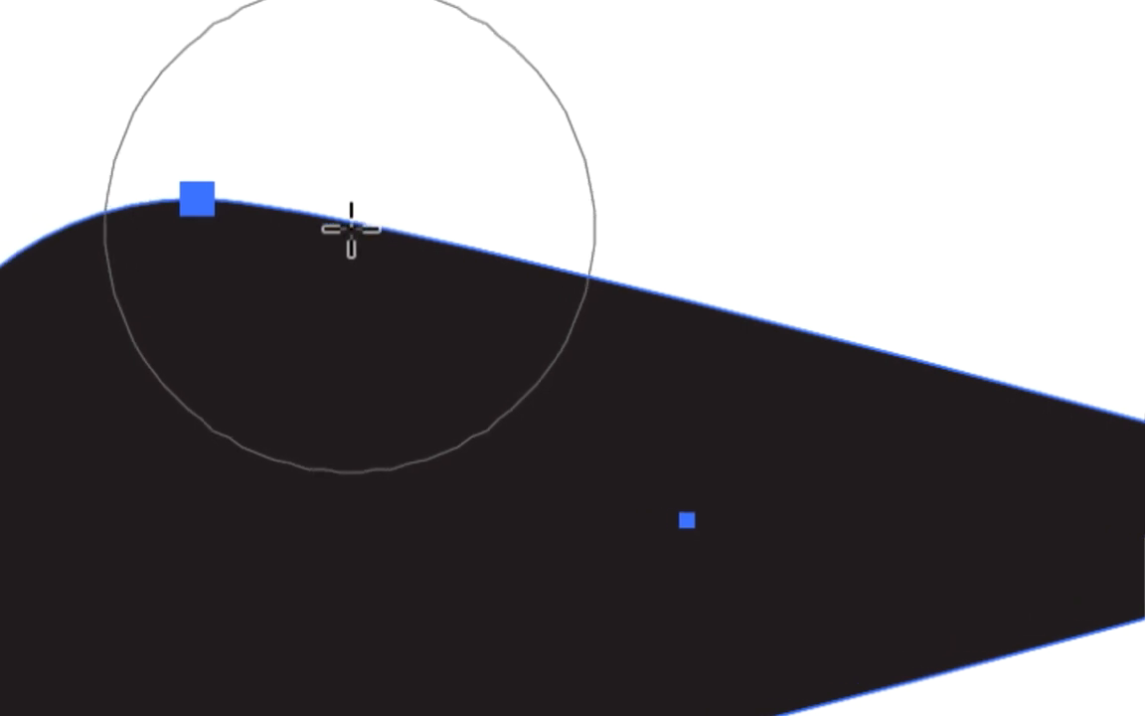
- Try the Twirl tool at several spots along the upper teardrop's outline, undoing each twirl
left_click_drag(350, 228, 350, 228)
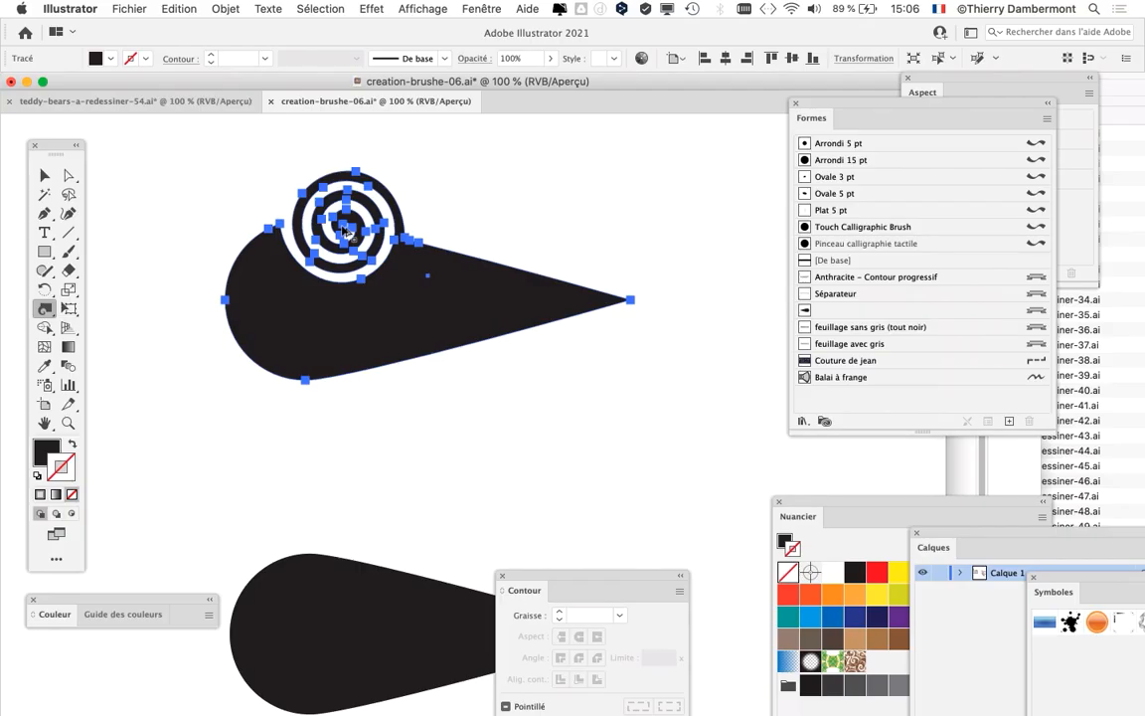
key("super+z")
left_click_drag(376, 244, 351, 318)
key("super+z")
left_click_drag(345, 230, 350, 320)
key("super+z")
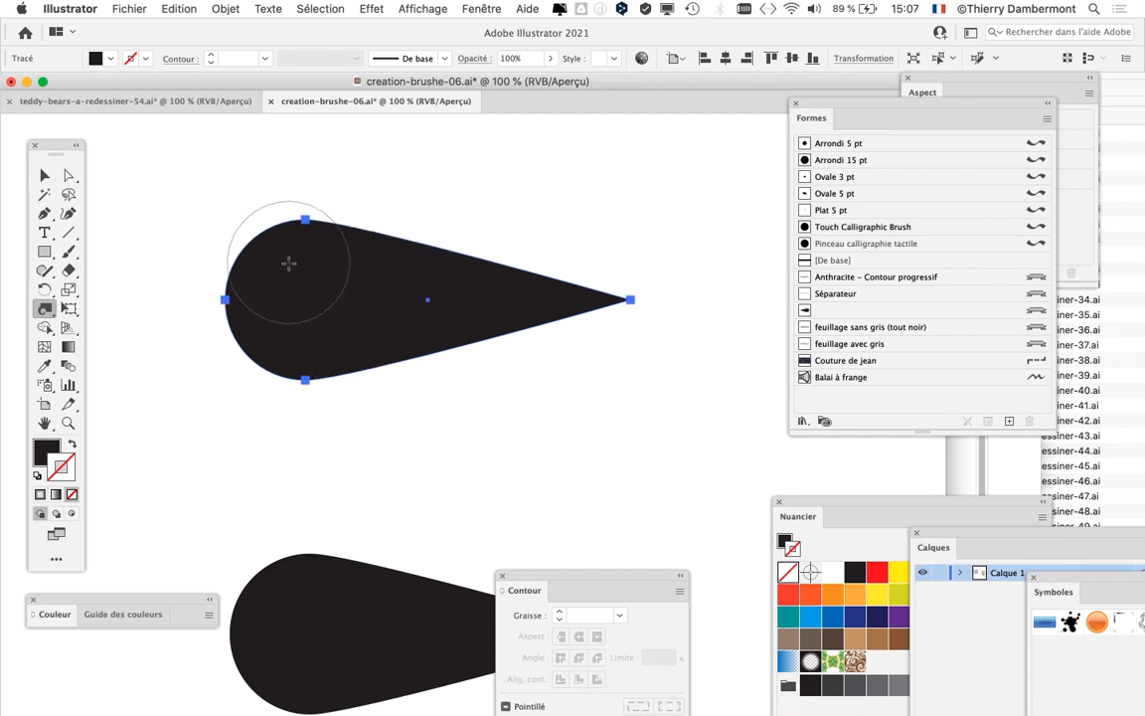
left_click_drag(272, 252, 261, 244)
key("super+z")
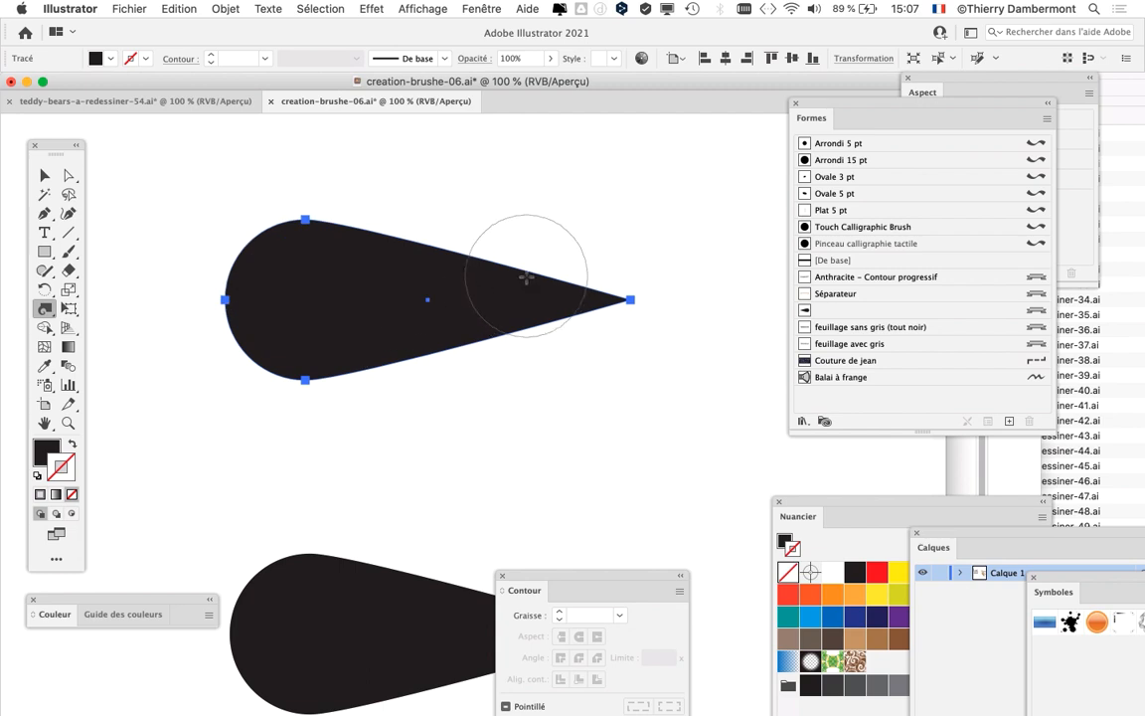
left_click_drag(522, 261, 519, 276)
key("super+z")
left_click_drag(397, 340, 399, 342)
key("super+z")
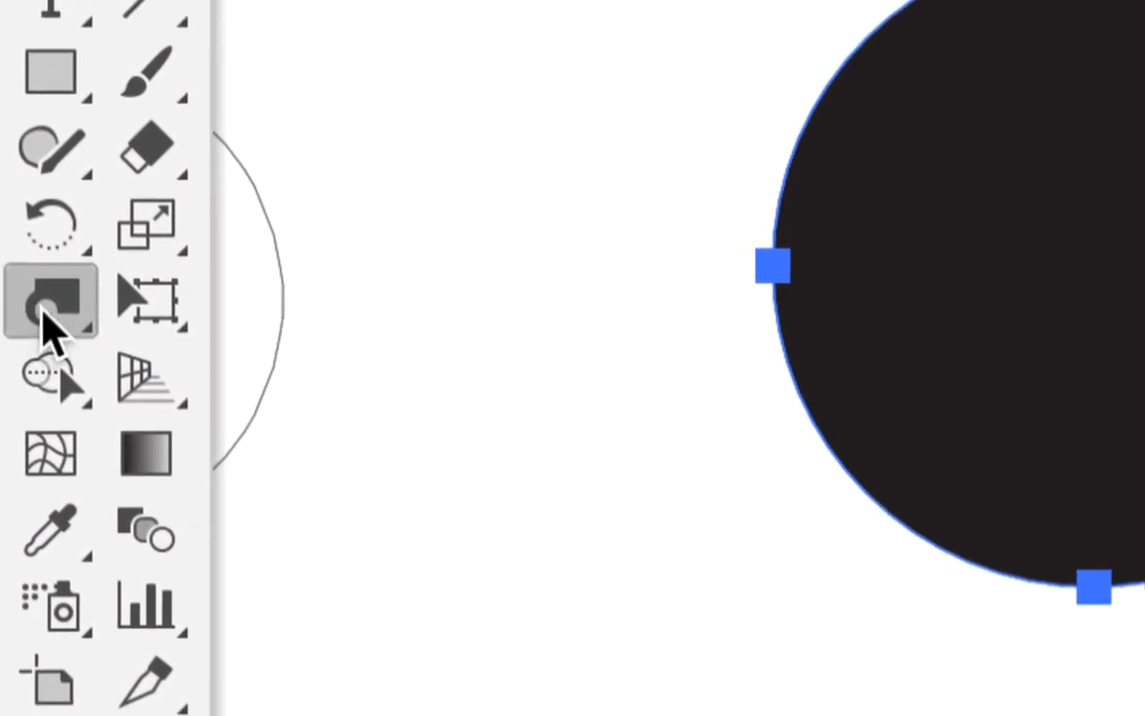
- Set the Twirl tool's width and height to 20 mm, testing and undoing one twirl on the teardrop's upper edge
double_click(42, 312)
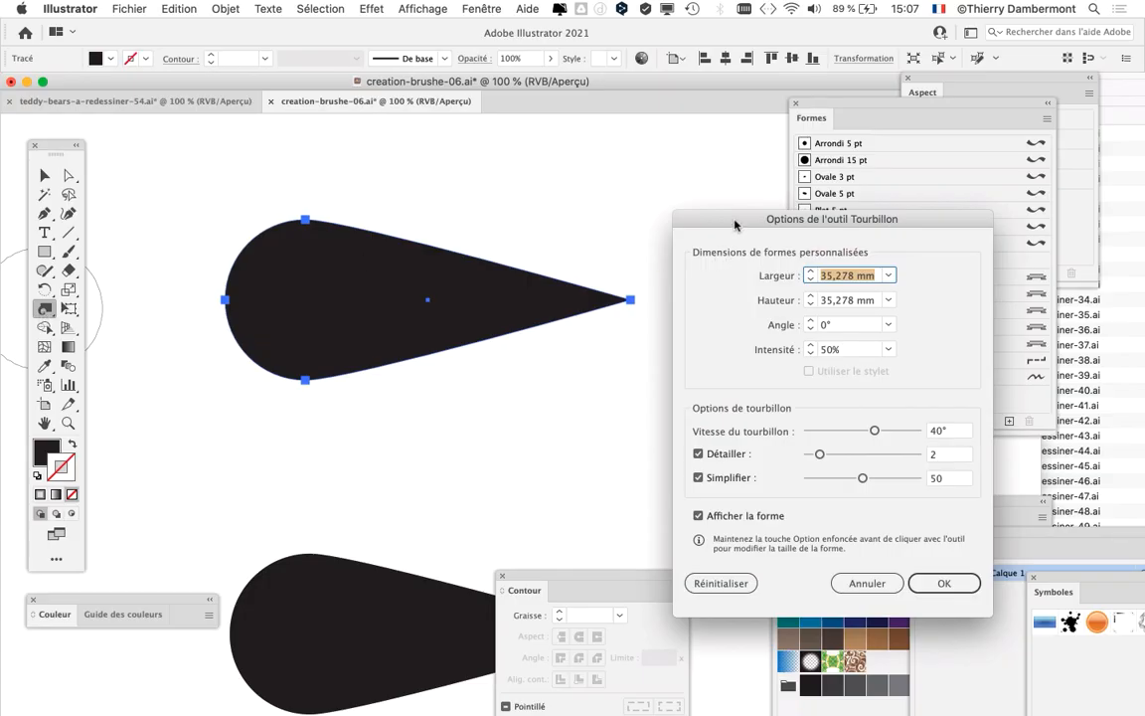
mouse_move(736, 224)
left_mouse_down()
mouse_move(507, 37)
mouse_move(504, 130)
left_mouse_up()
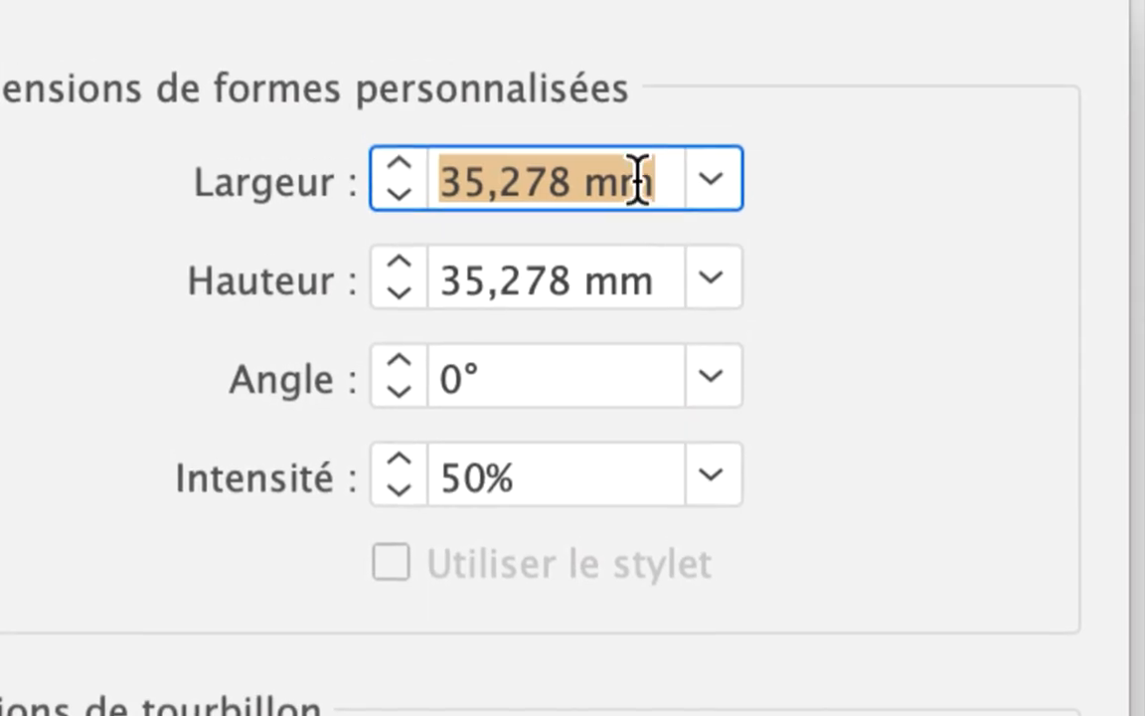
left_click(640, 181)
left_click_drag(625, 183, 458, 180)
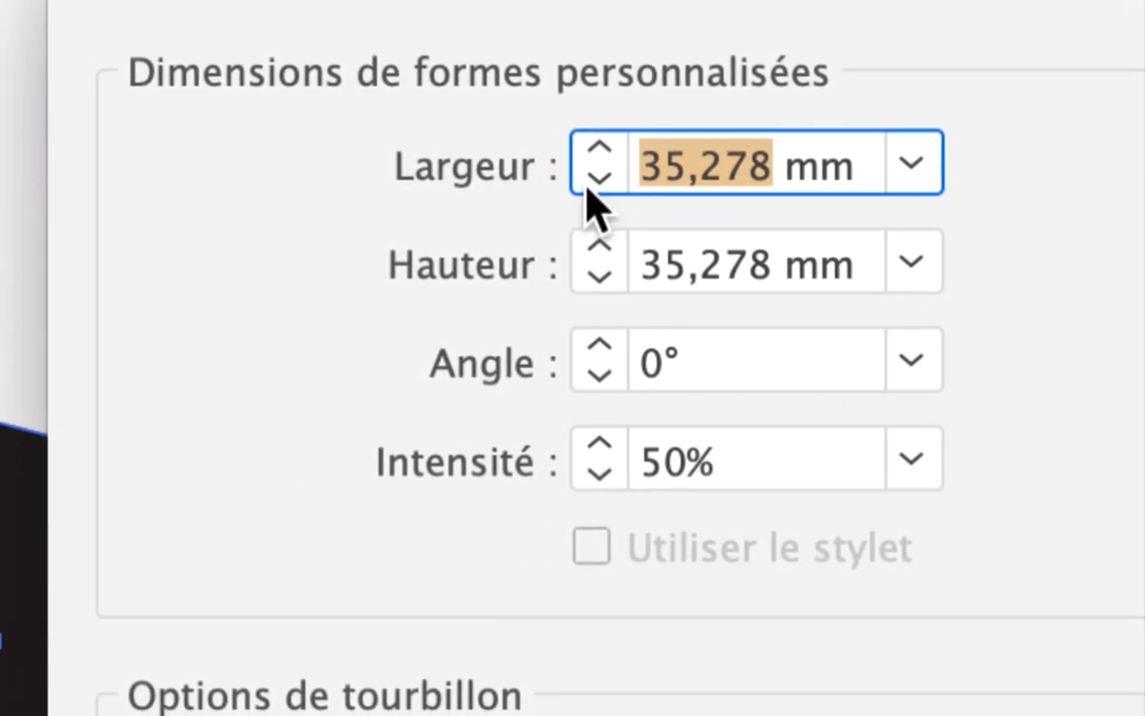
type("20")
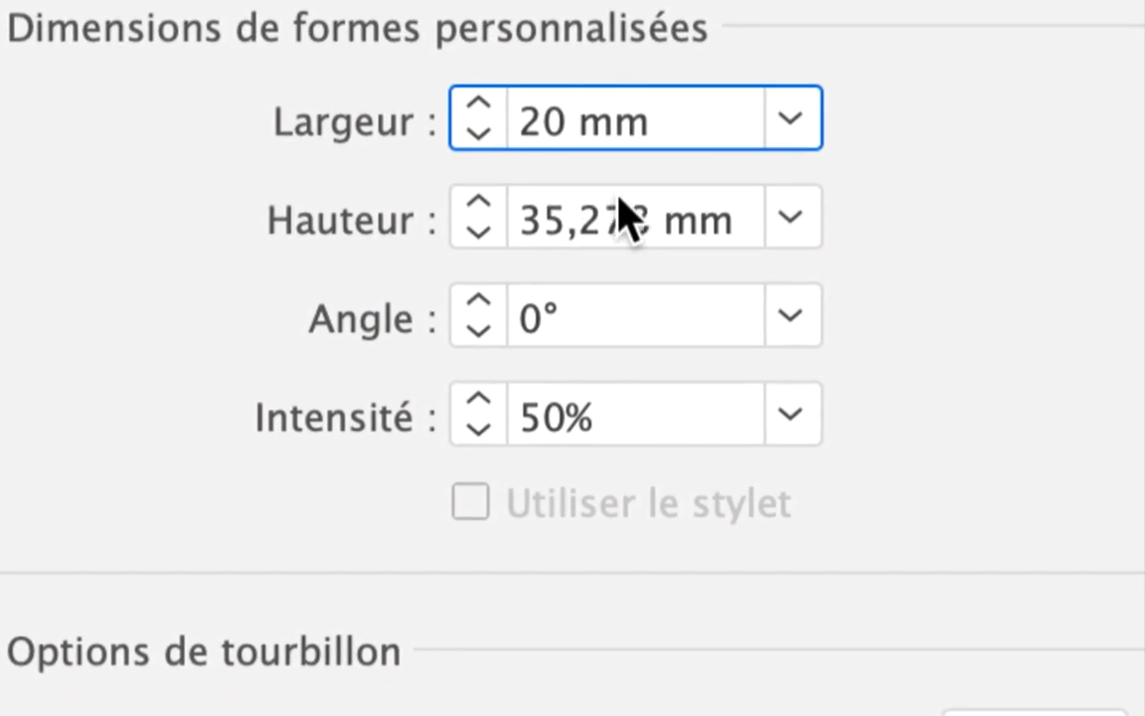
left_click_drag(774, 264, 634, 273)
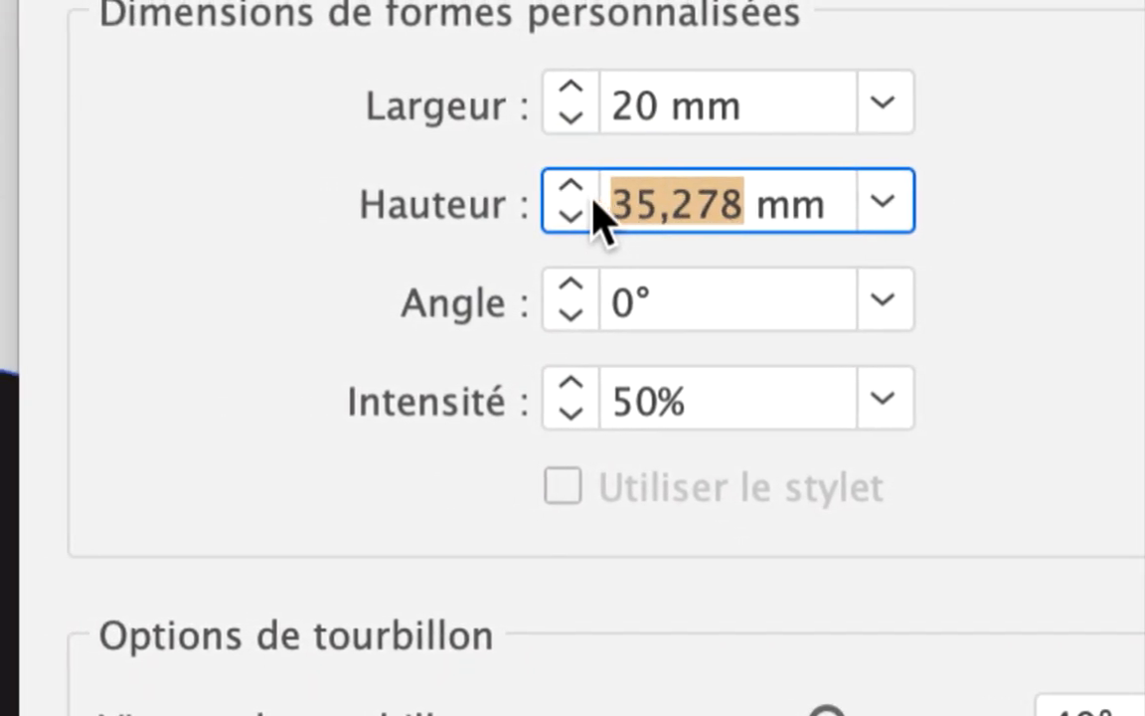
type("20")
key("Tab")
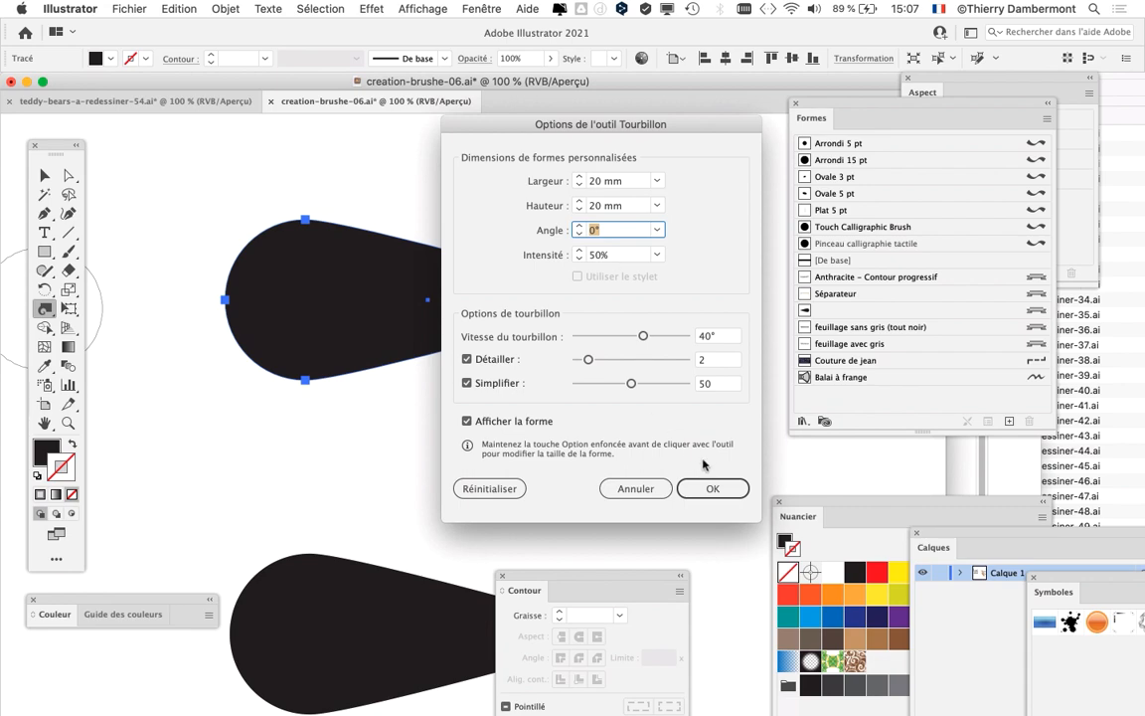
left_click(708, 486)
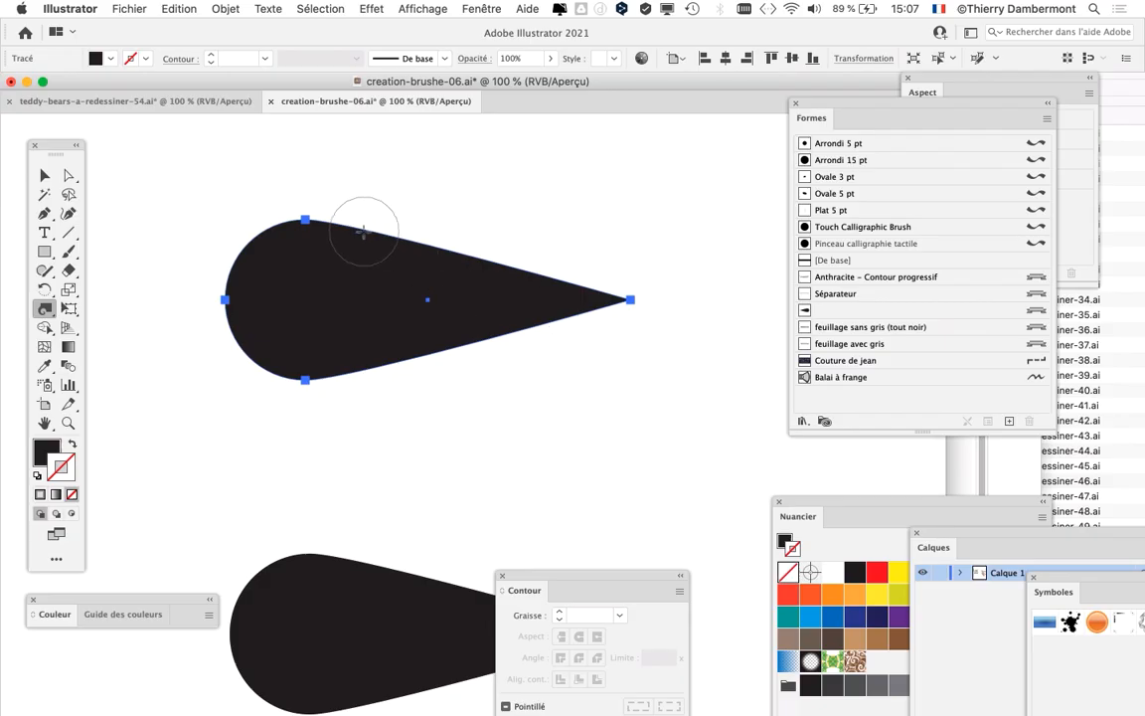
left_click_drag(366, 235, 363, 230)
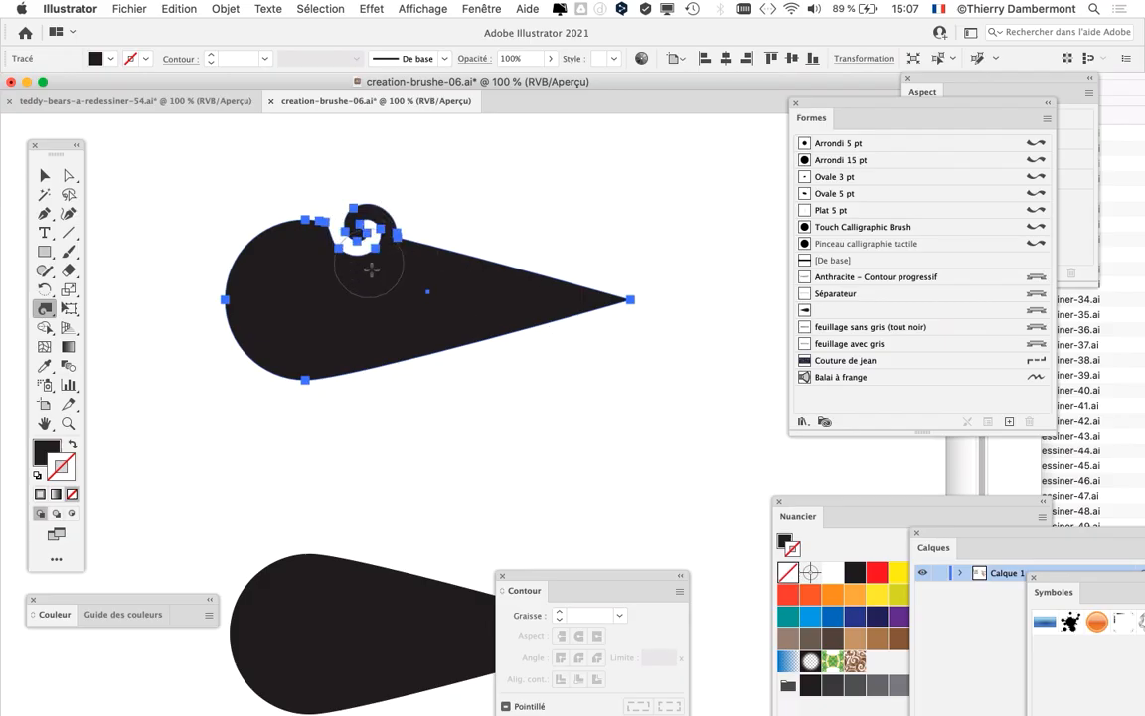
key("super+z")
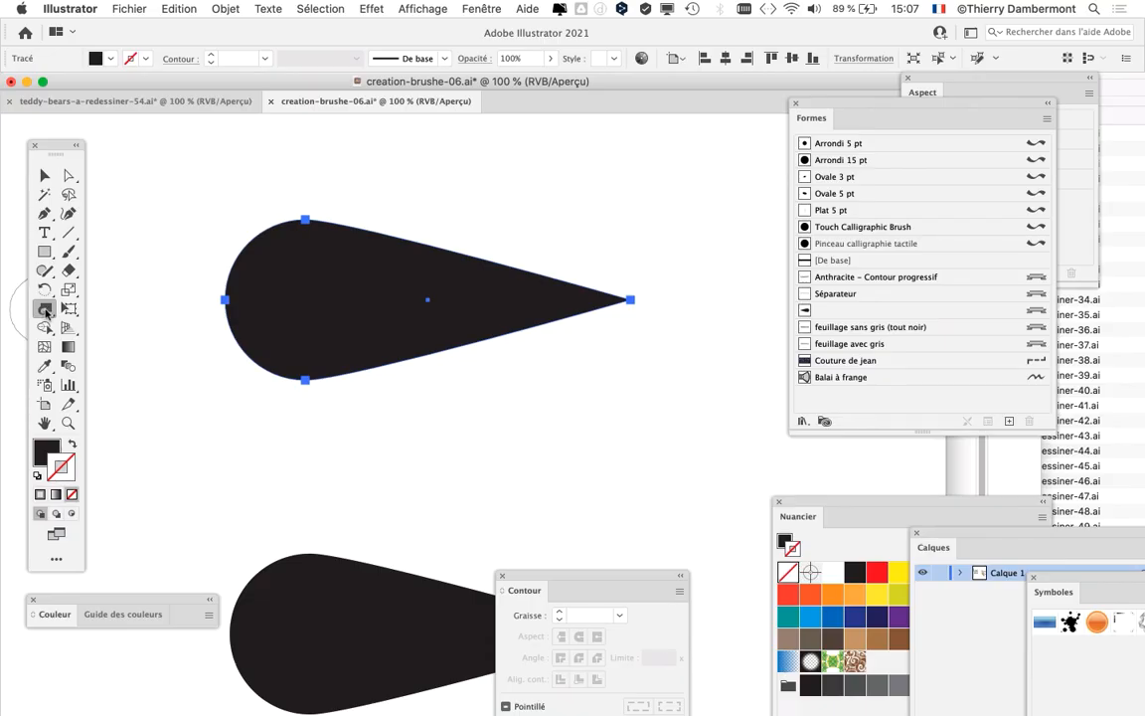
- Set the Twirl tool's intensity to 15%
double_click(44, 311)
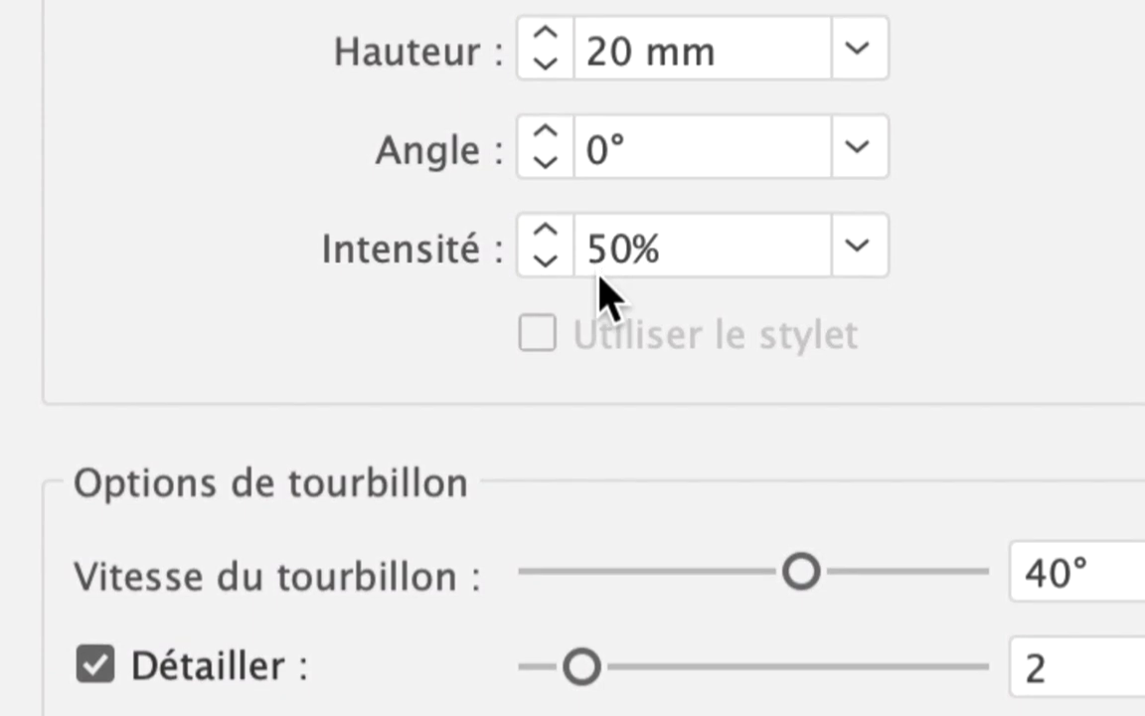
left_click_drag(634, 260, 575, 267)
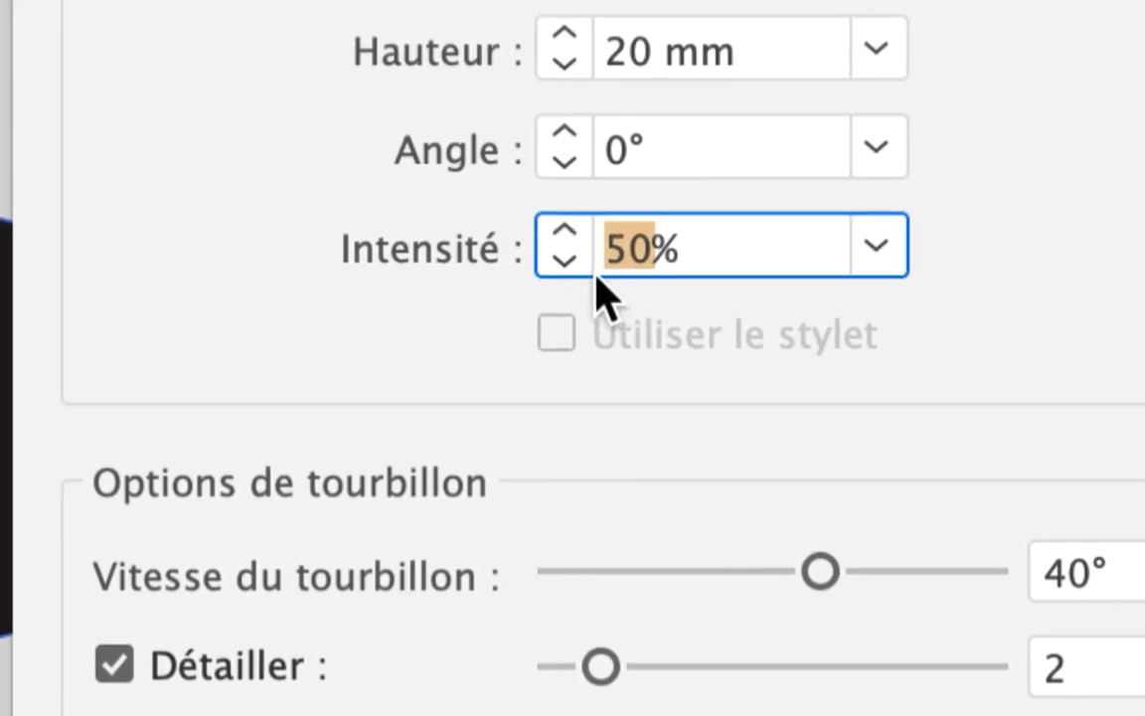
type("15")
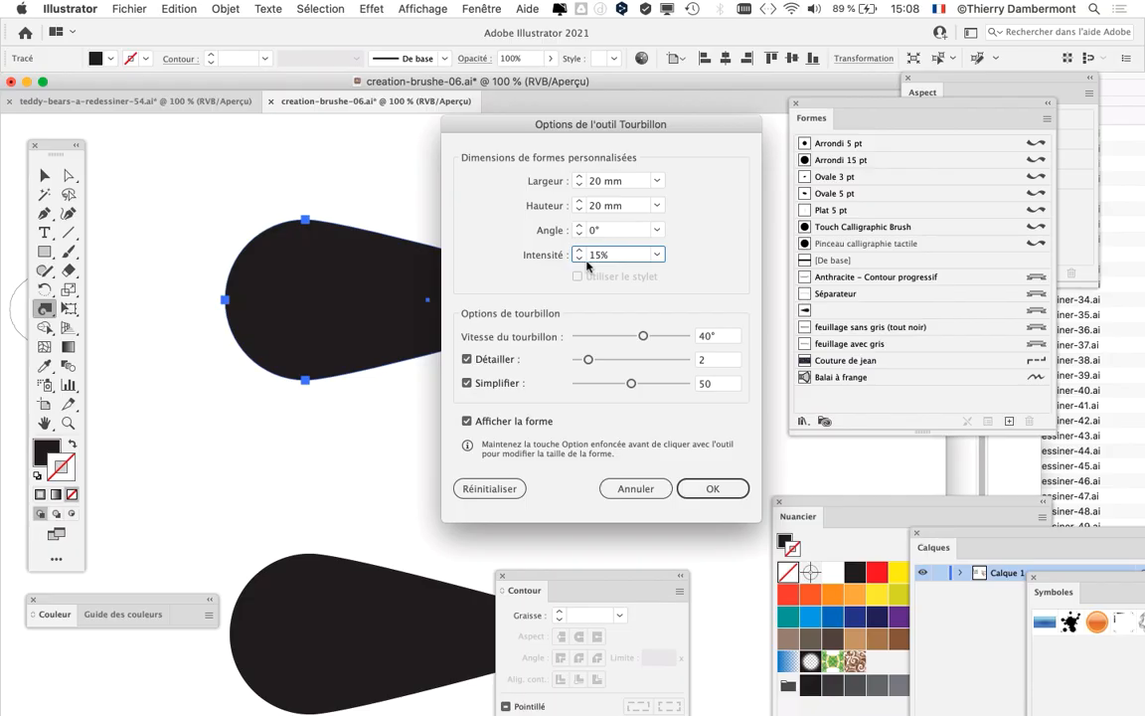
left_click(713, 488)
- Try twirls at three spots around the teardrop's upper edge and rounded end, and undo all three
left_click_drag(347, 234, 350, 231)
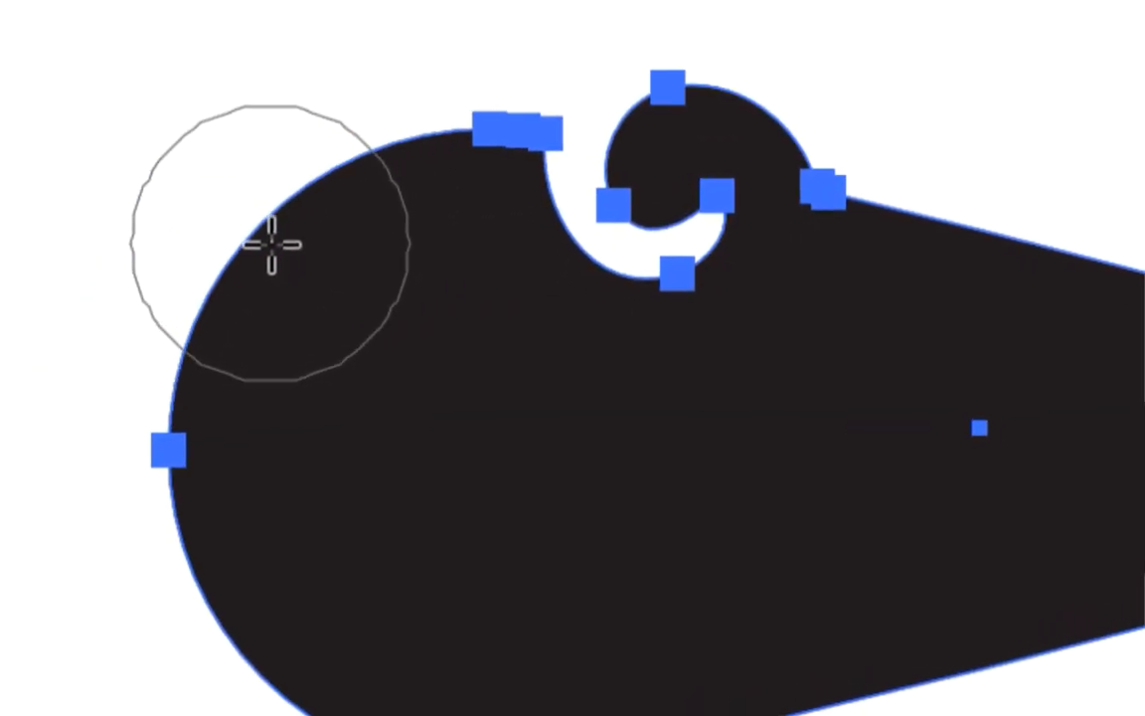
left_click_drag(272, 242, 269, 242)
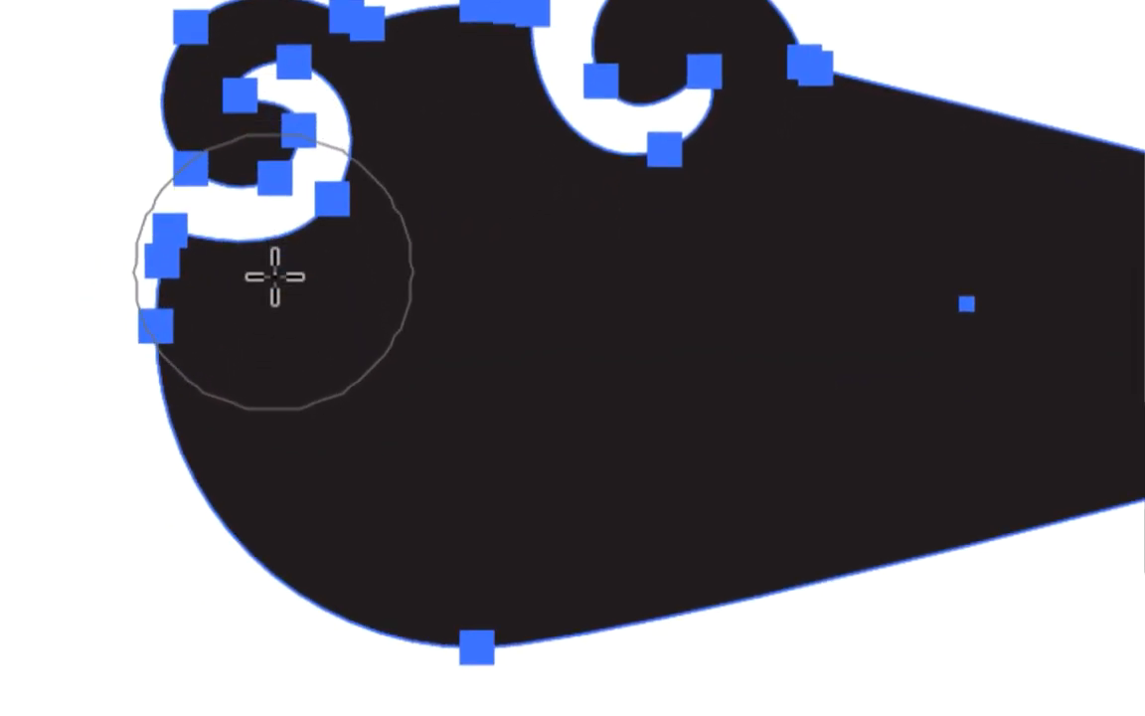
left_click_drag(220, 475, 219, 475)
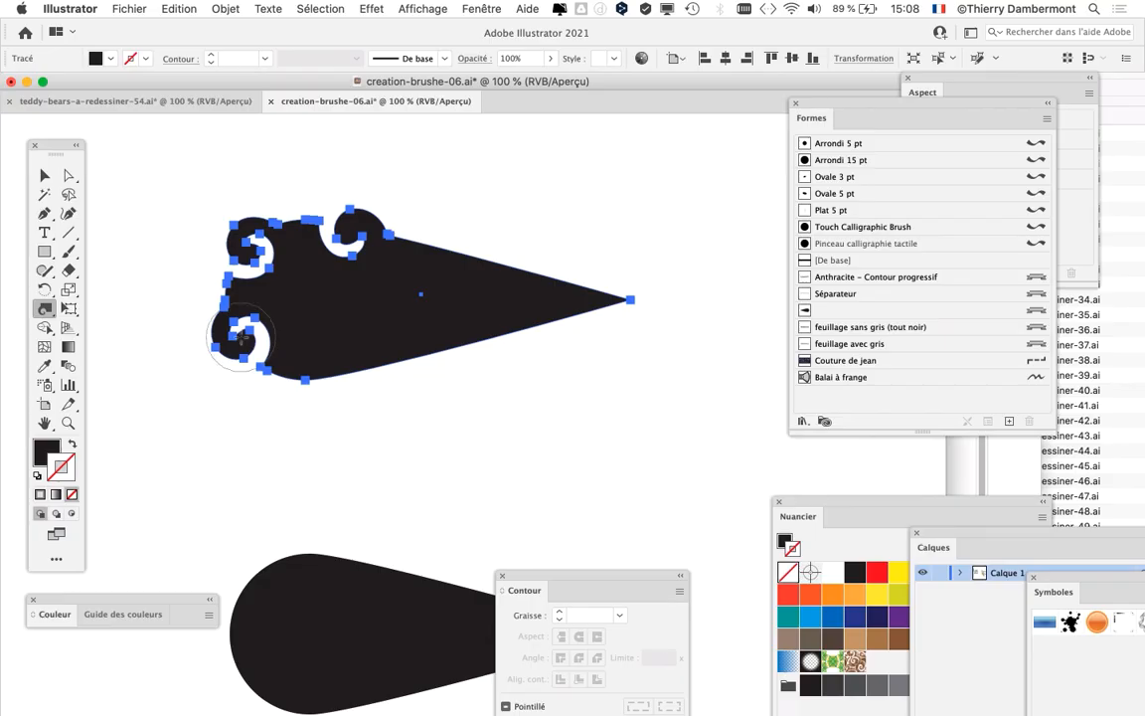
key("super+z")
key("super+z")
key("super+z")
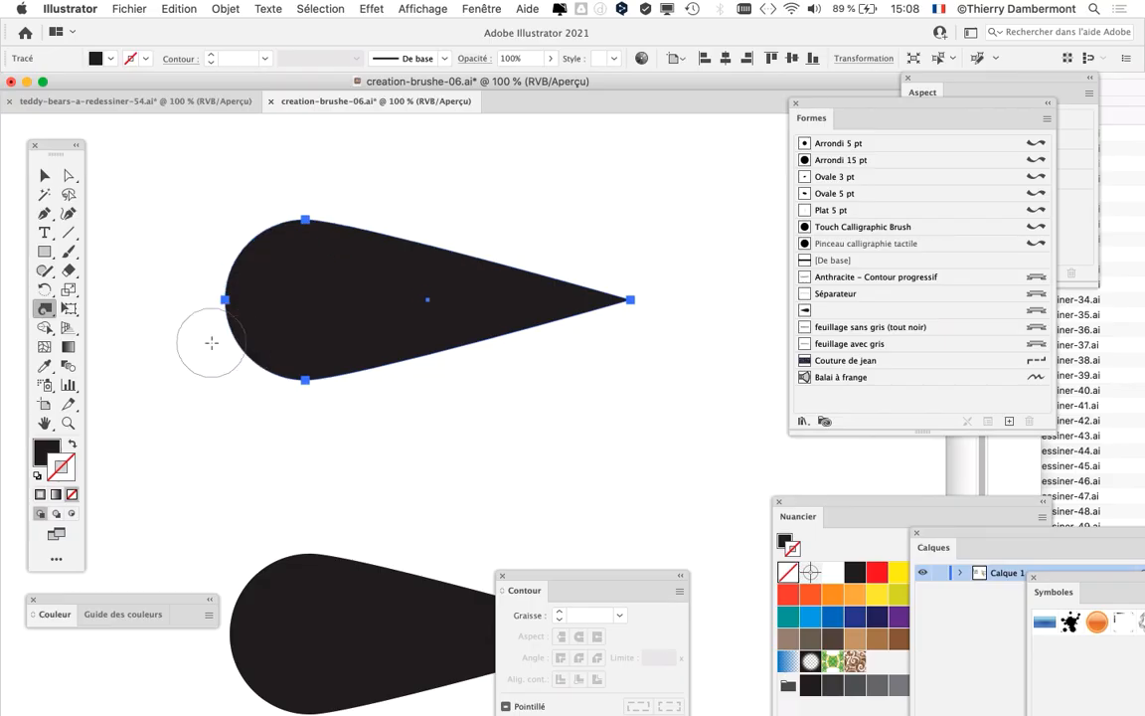
- Set the twirl rate to -42° and twirl two spots along the teardrop's upper edge
double_click(45, 310)
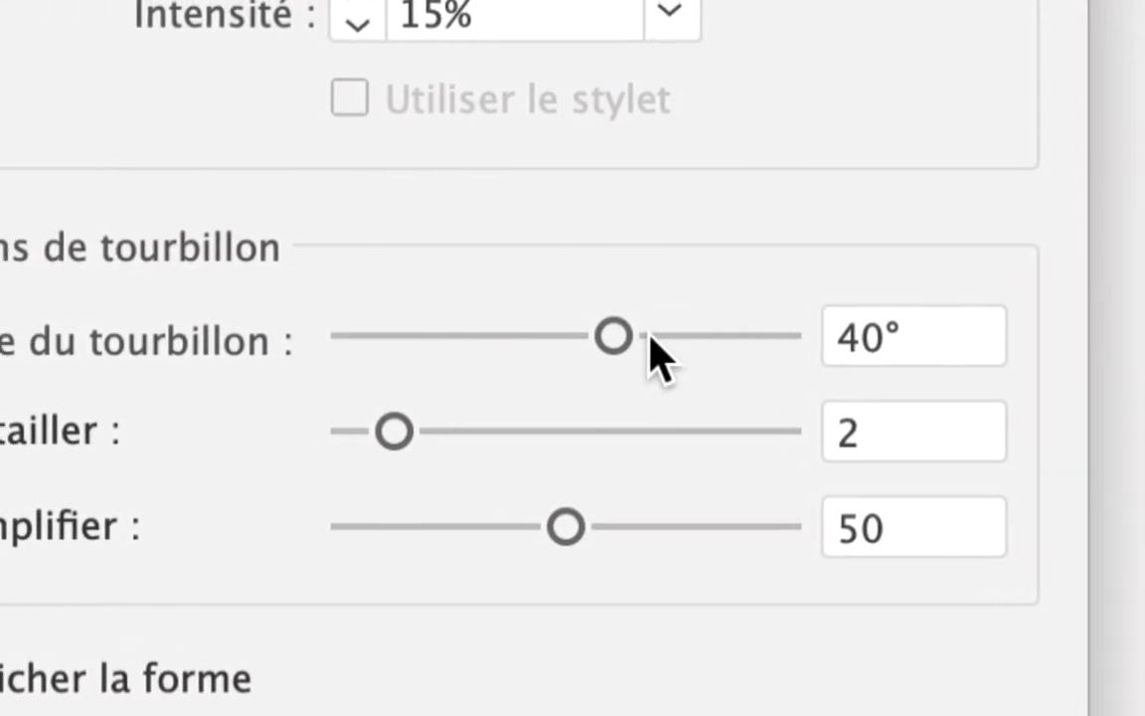
left_click_drag(487, 331, 464, 333)
left_click_drag(636, 333, 621, 334)
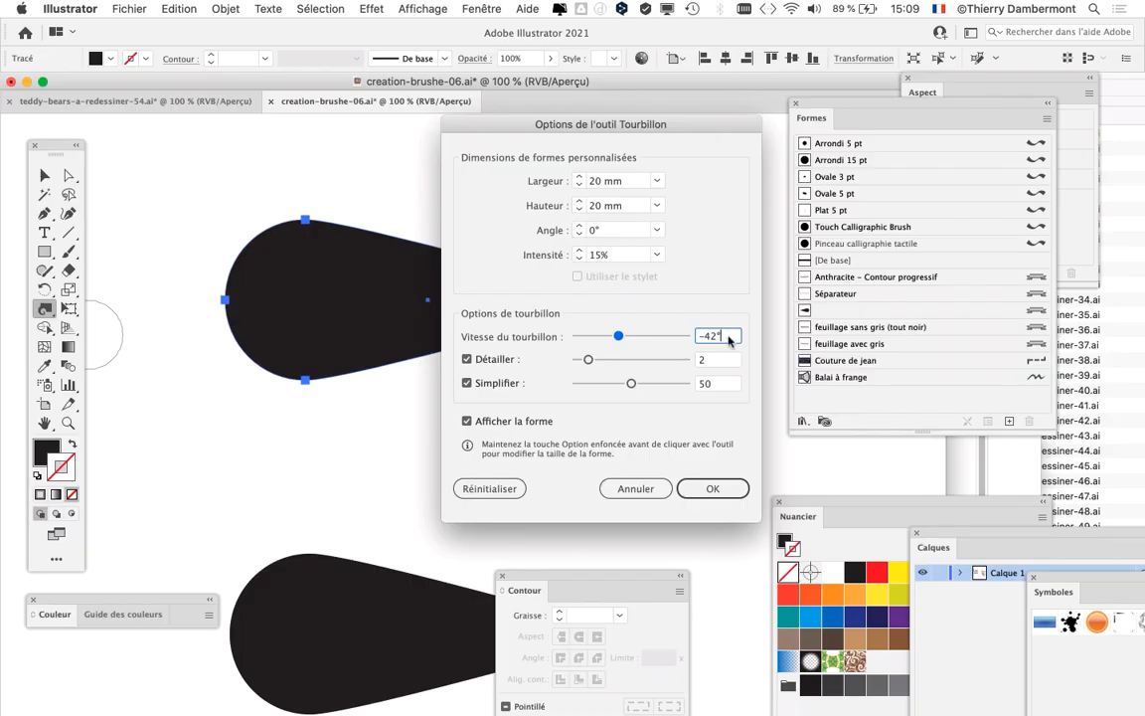
left_click(712, 488)
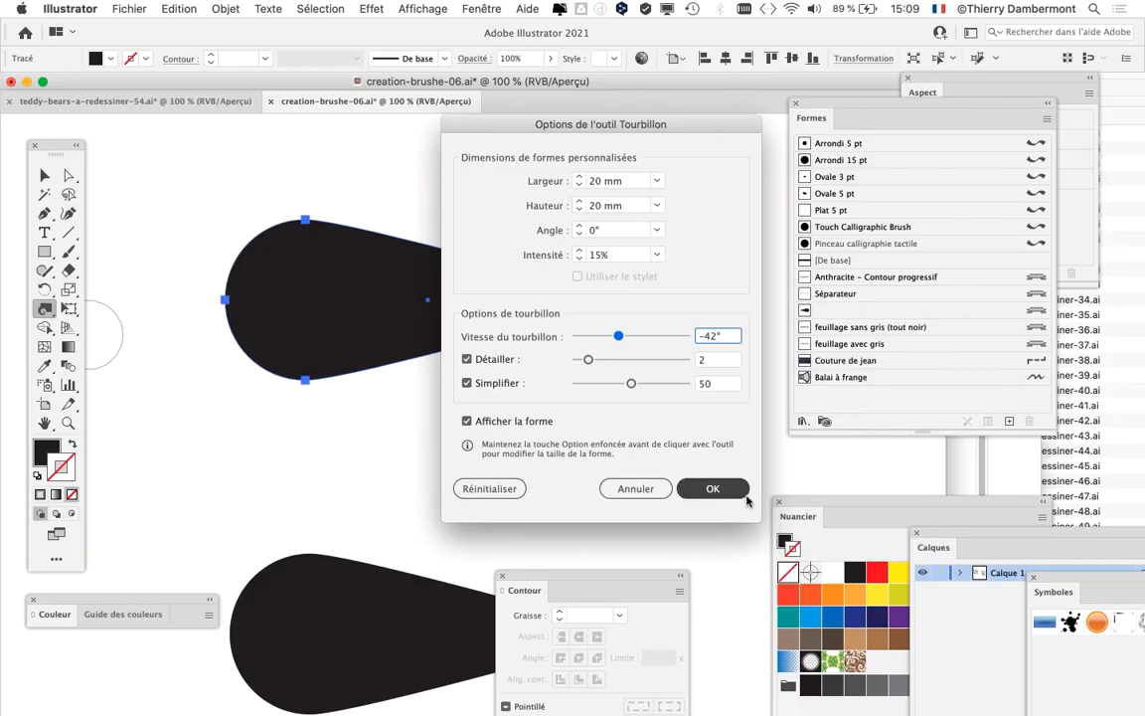
left_click(338, 229)
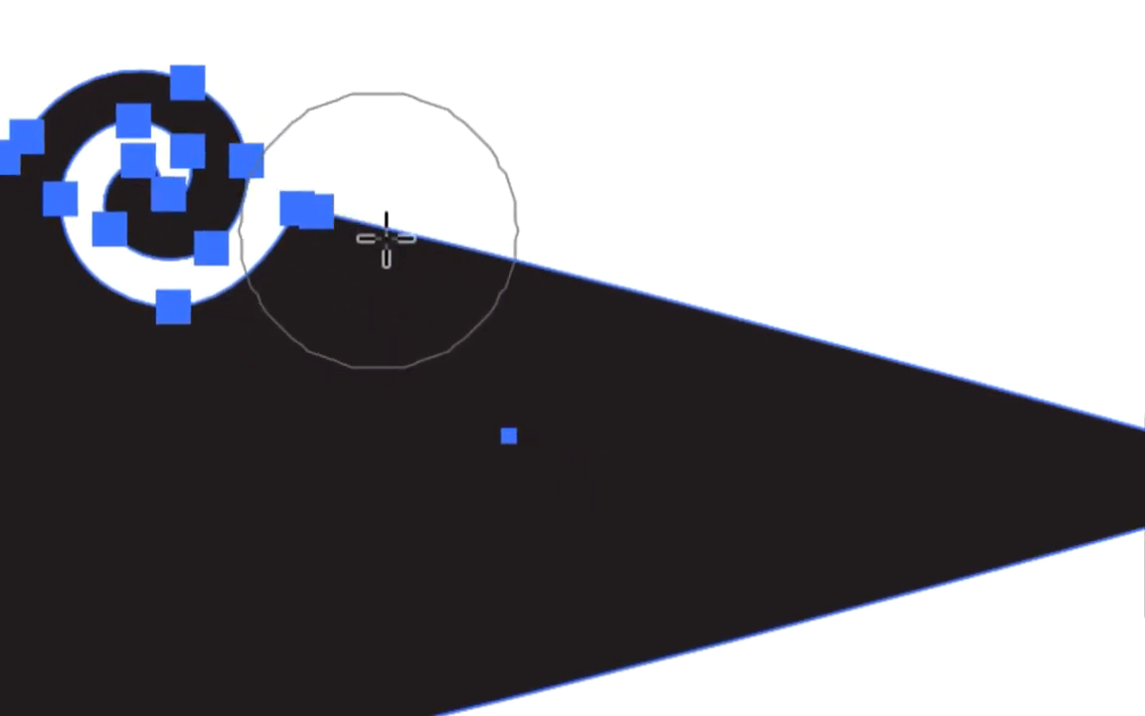
left_click(405, 238)
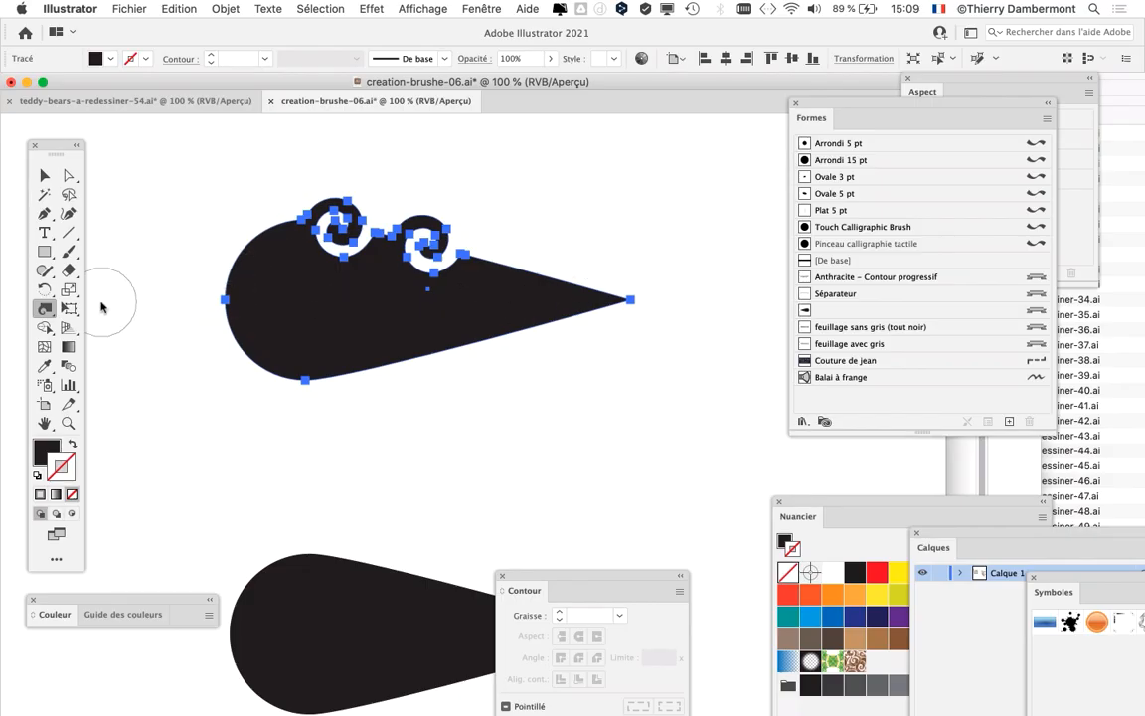
- Set the twirl rate to 40° and twirl two spots along the teardrop's lower edge
double_click(45, 311)
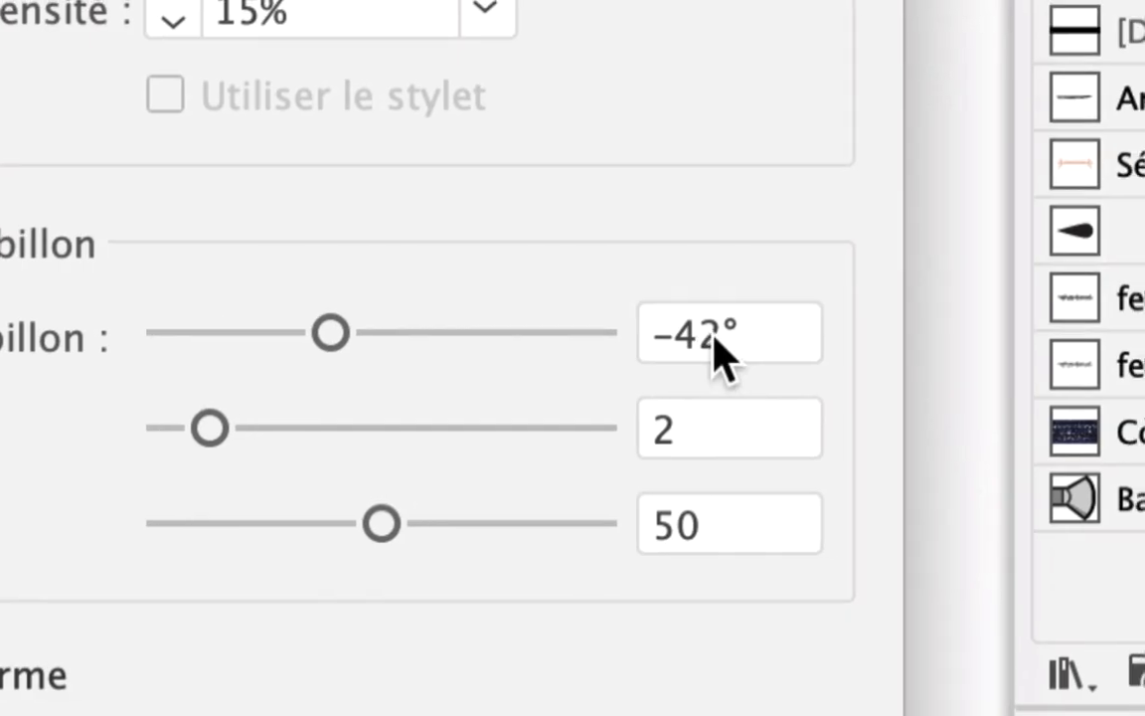
left_click_drag(714, 339, 701, 338)
type("40")
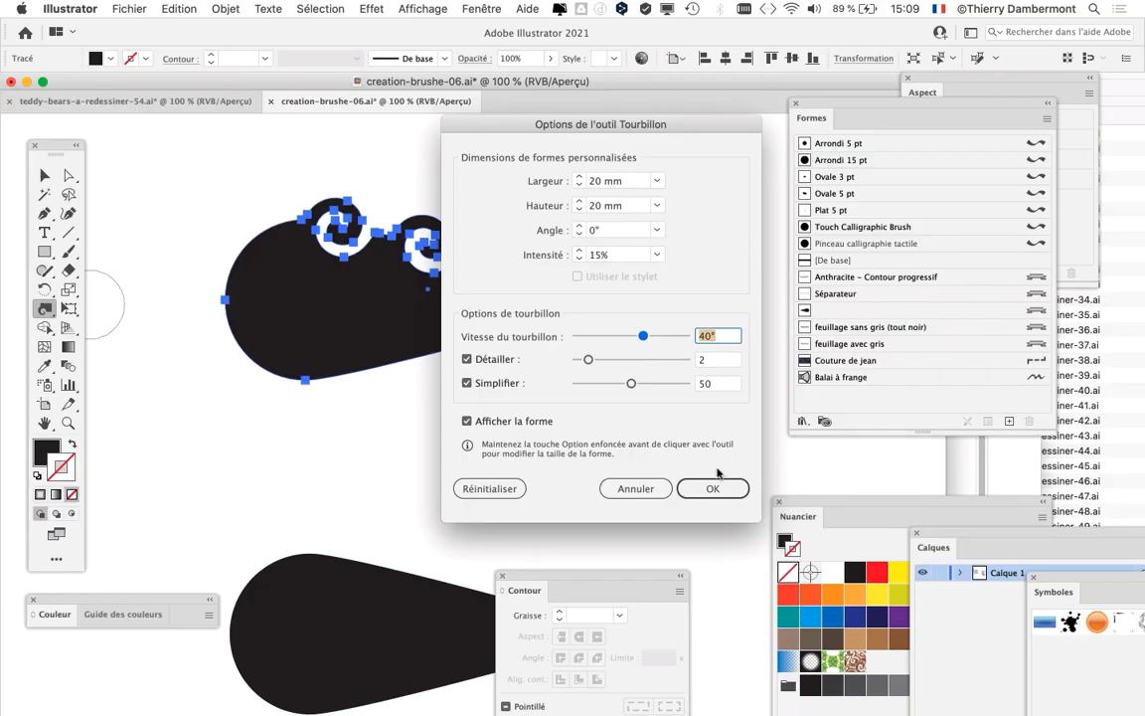
left_click(701, 487)
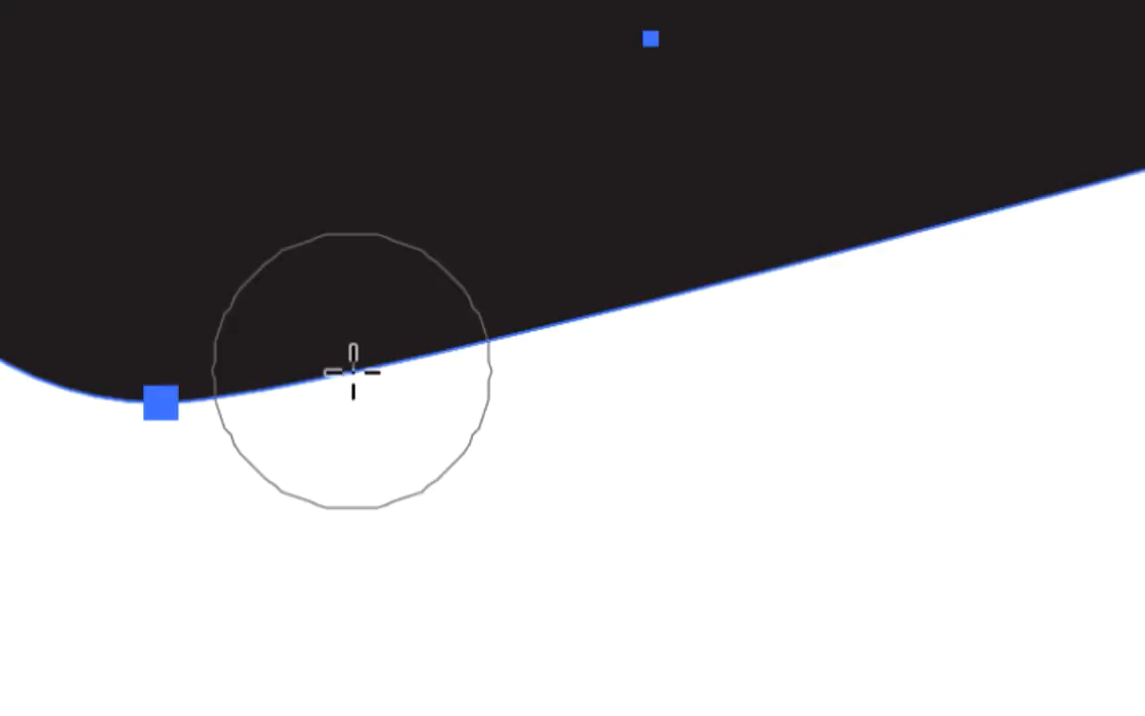
left_click(354, 372)
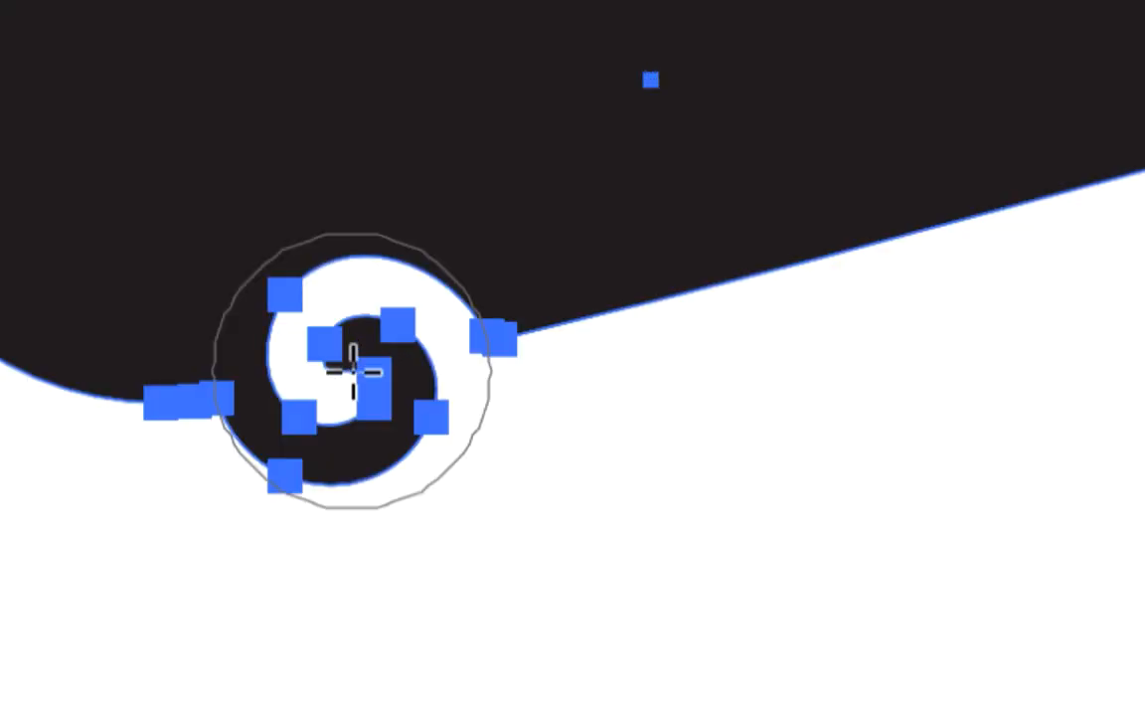
left_click(772, 268)
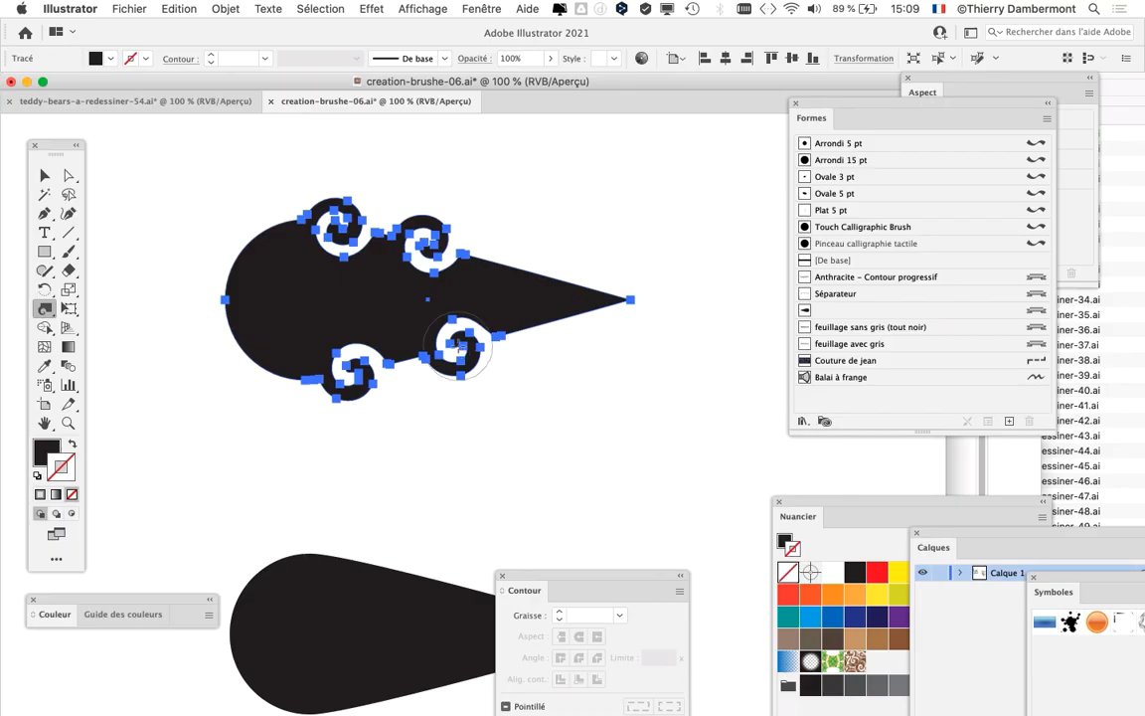
- Twirl three more curls around the teardrop's rounded end and one on its upper edge near the tip
left_click_drag(266, 366, 264, 362)
left_click(223, 291)
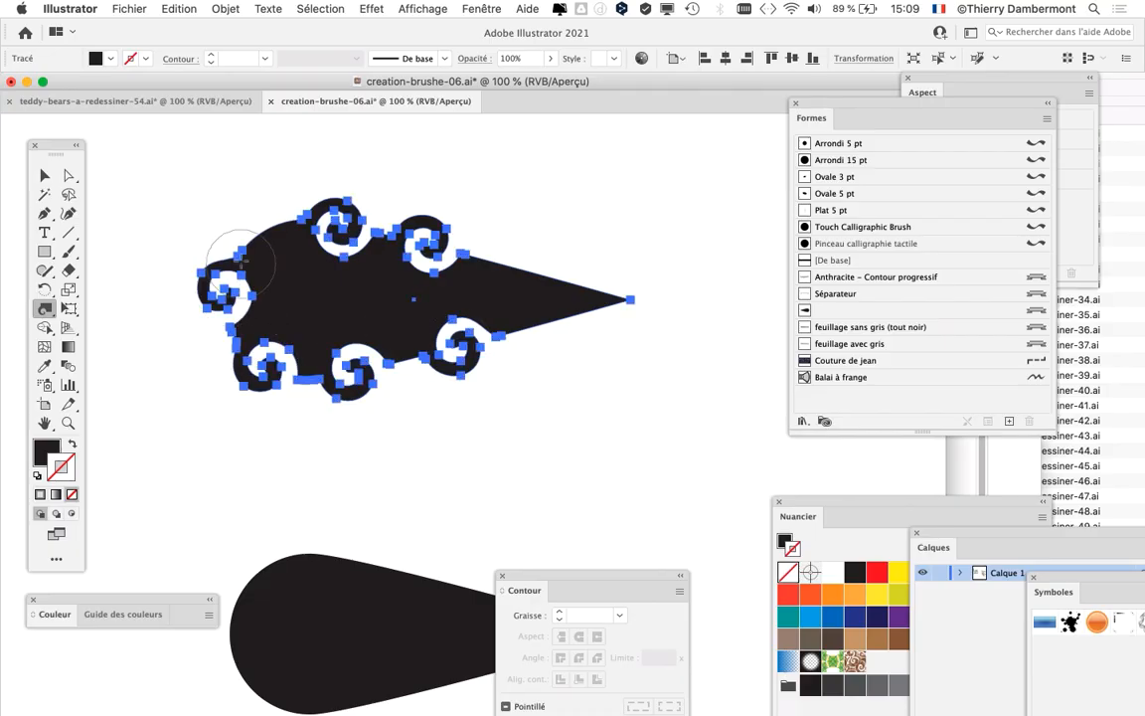
left_click(263, 227)
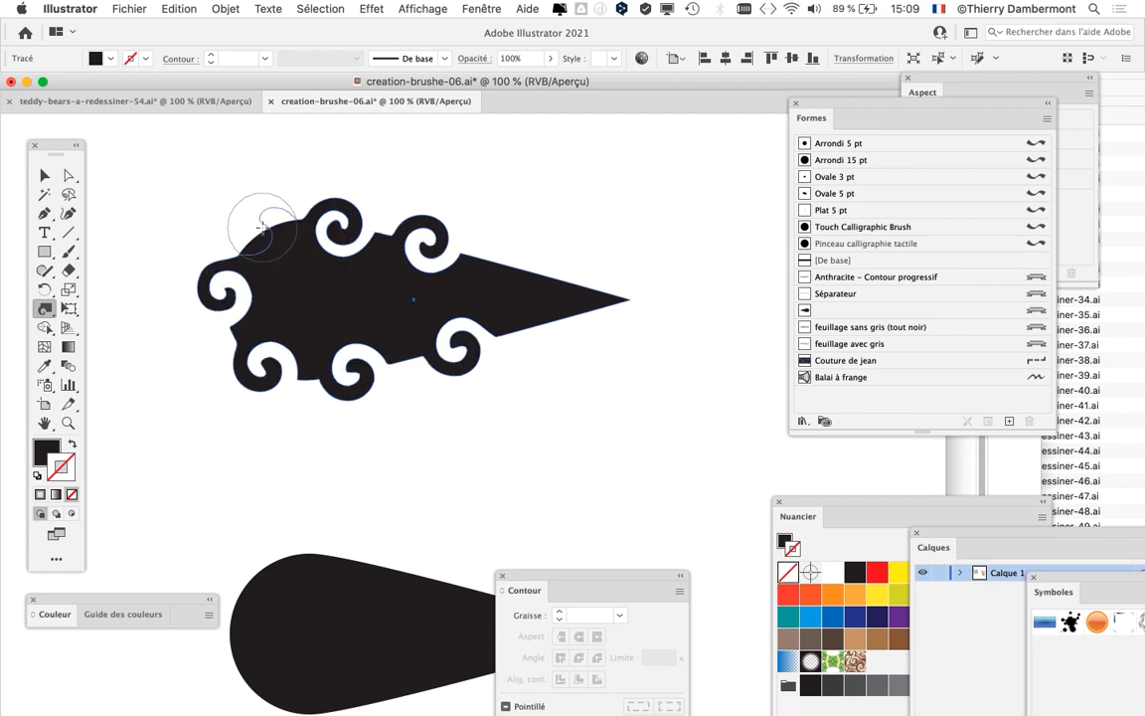
left_click(511, 269)
left_click_drag(511, 268, 511, 267)
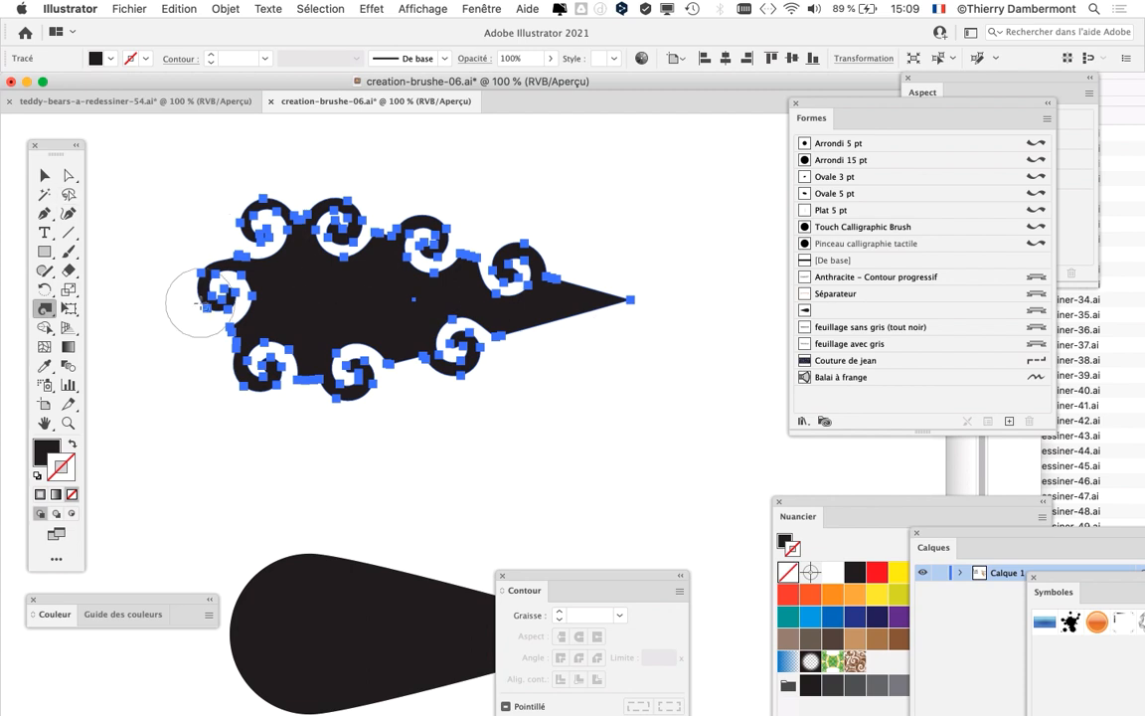
- Examine the single brush strokes and both foliage rows drawn with the teardrop brush across the artboard
scroll(204, 309, "down", 3)
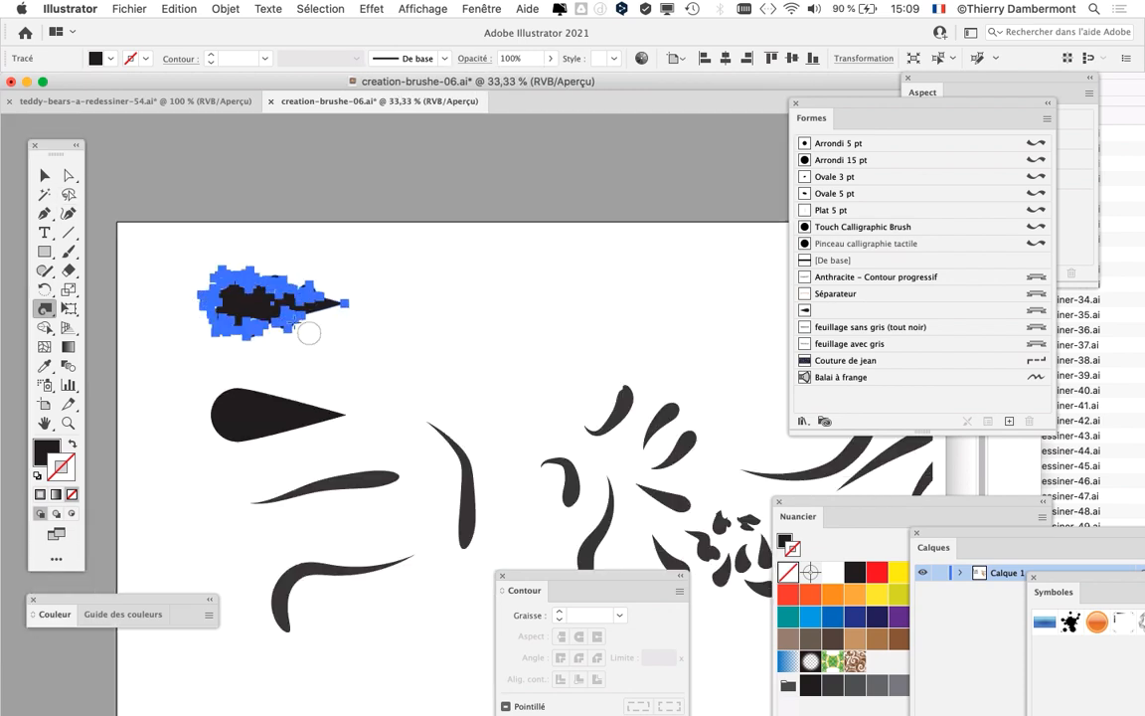
scroll(308, 333, "up", 2)
scroll(254, 401, "down", 1)
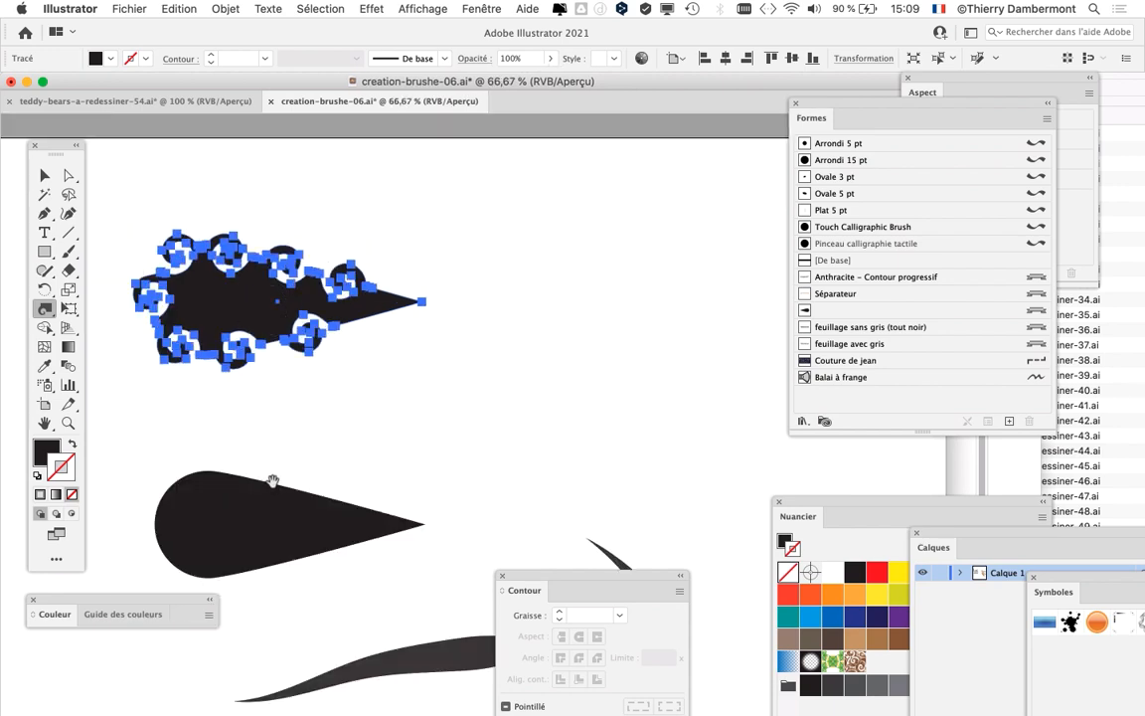
left_click_drag(273, 481, 288, 325)
scroll(449, 454, "down", 1)
scroll(460, 516, "down", 3)
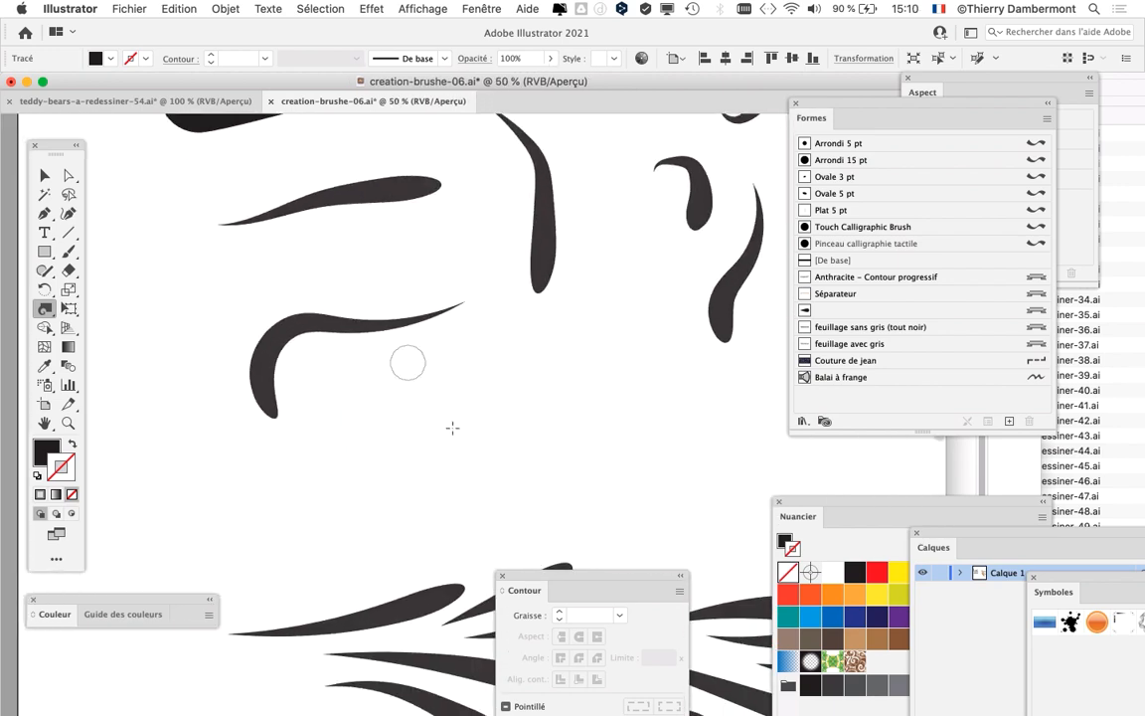
scroll(452, 427, "down", 2)
scroll(224, 256, "down", 3)
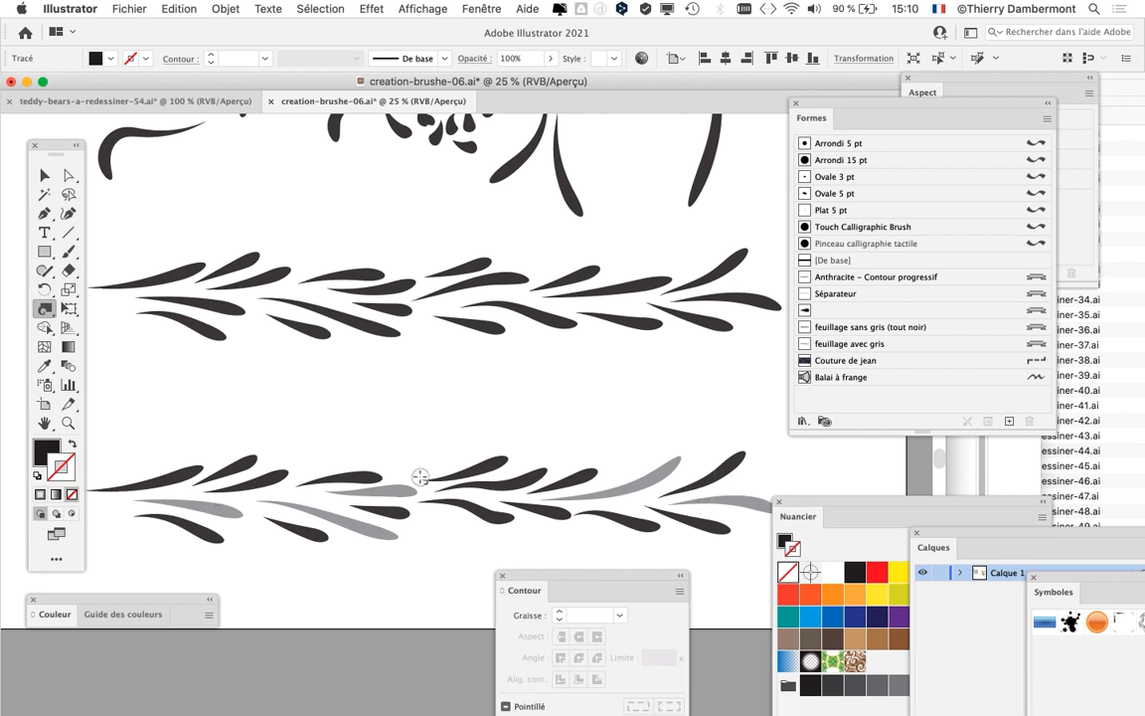
scroll(420, 478, "down", 1)
scroll(341, 201, "up", 1)
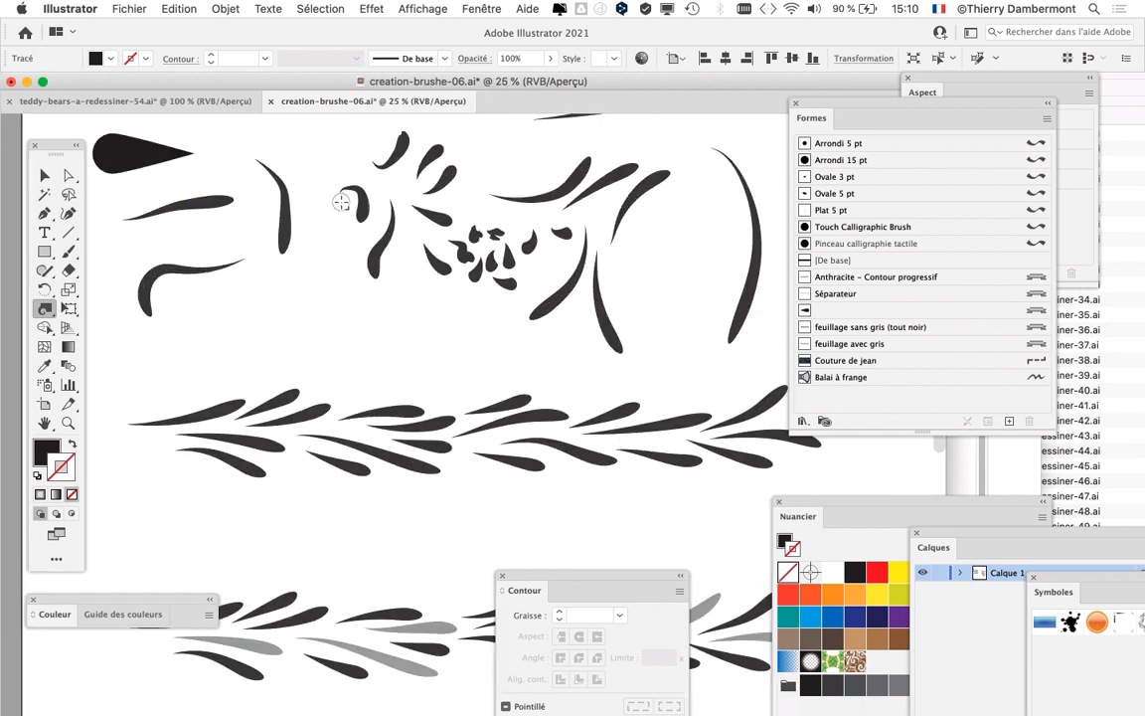
scroll(282, 239, "up", 3)
scroll(282, 240, "left", 2)
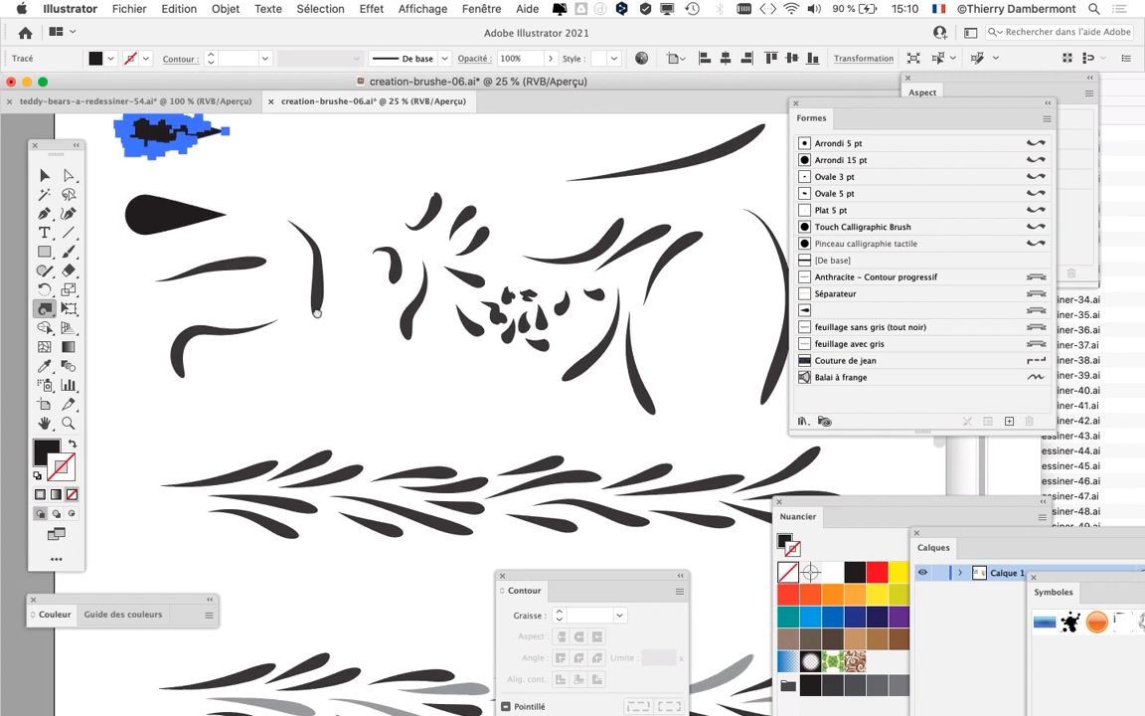
- Select the curled teardrop with the Selection tool and move the brushes panel next to the artwork
left_click(47, 175)
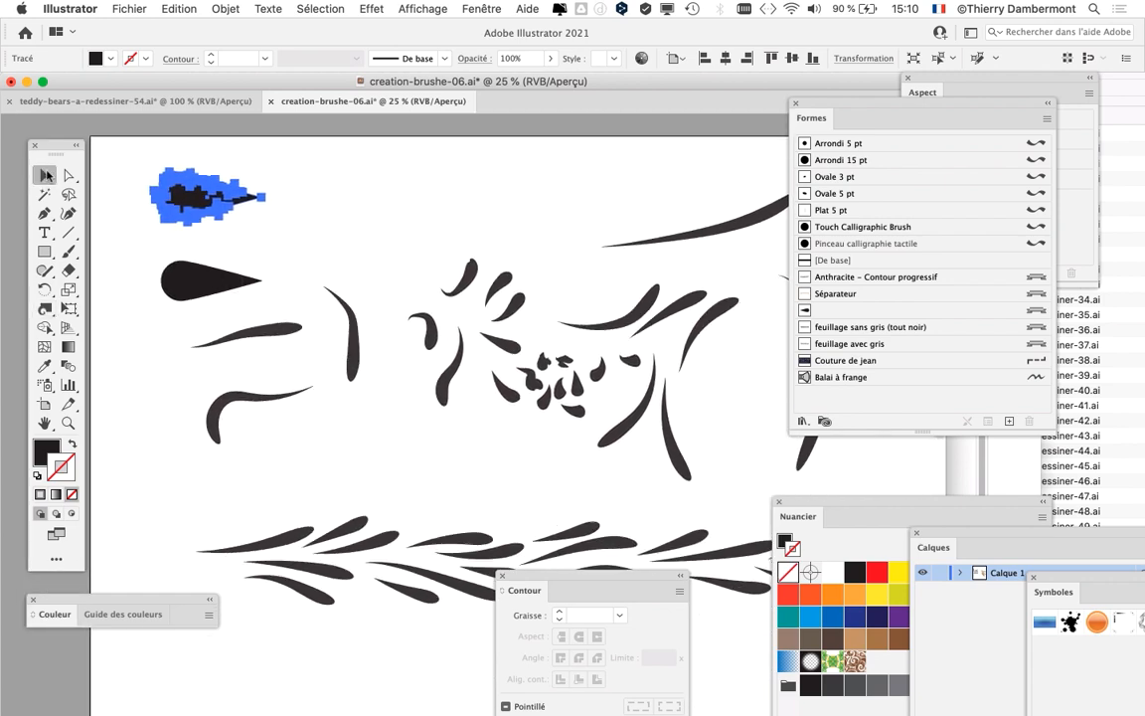
left_click(313, 233)
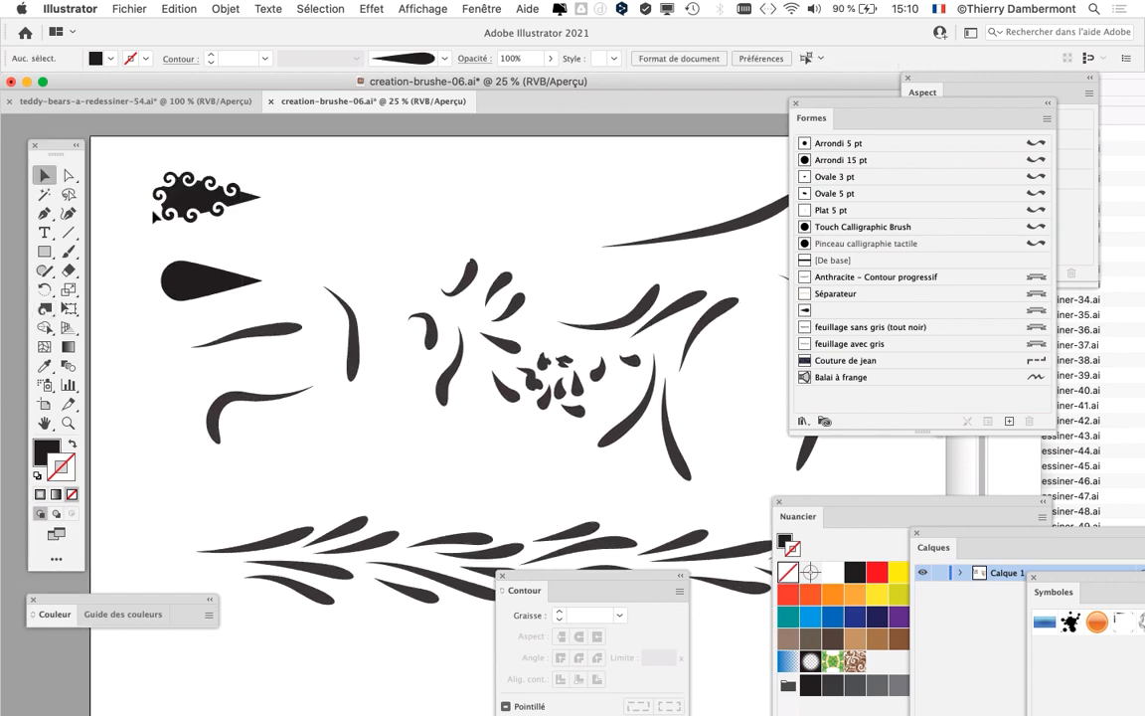
scroll(179, 201, "up", 3)
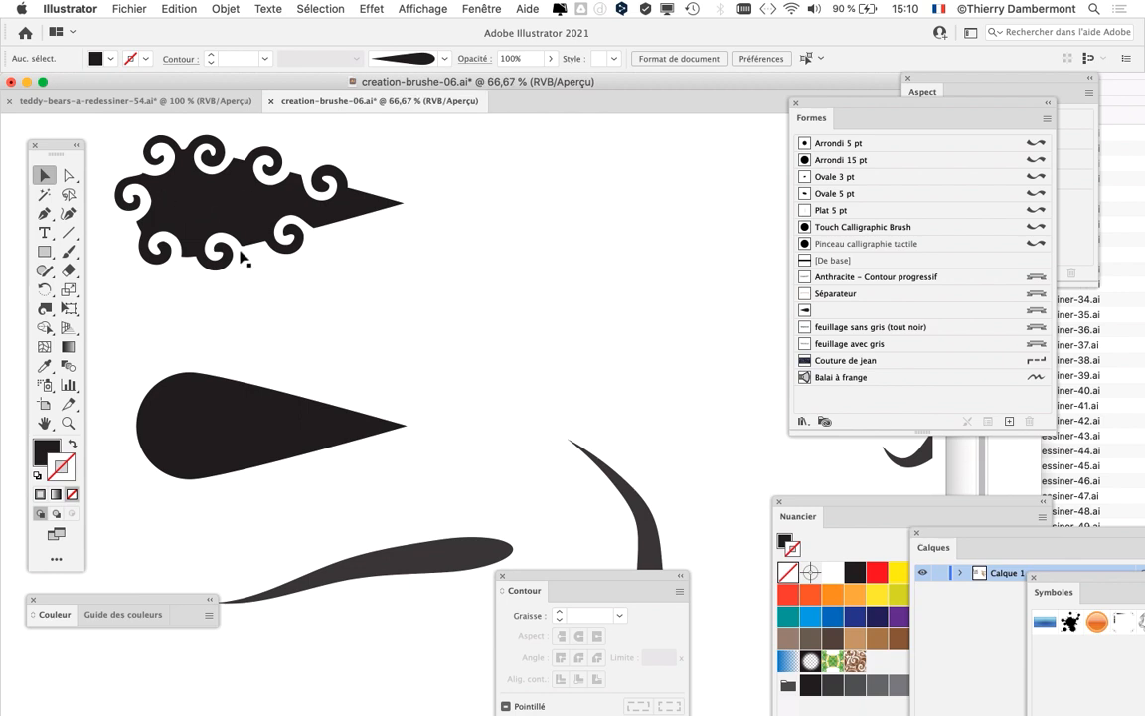
left_click(213, 201)
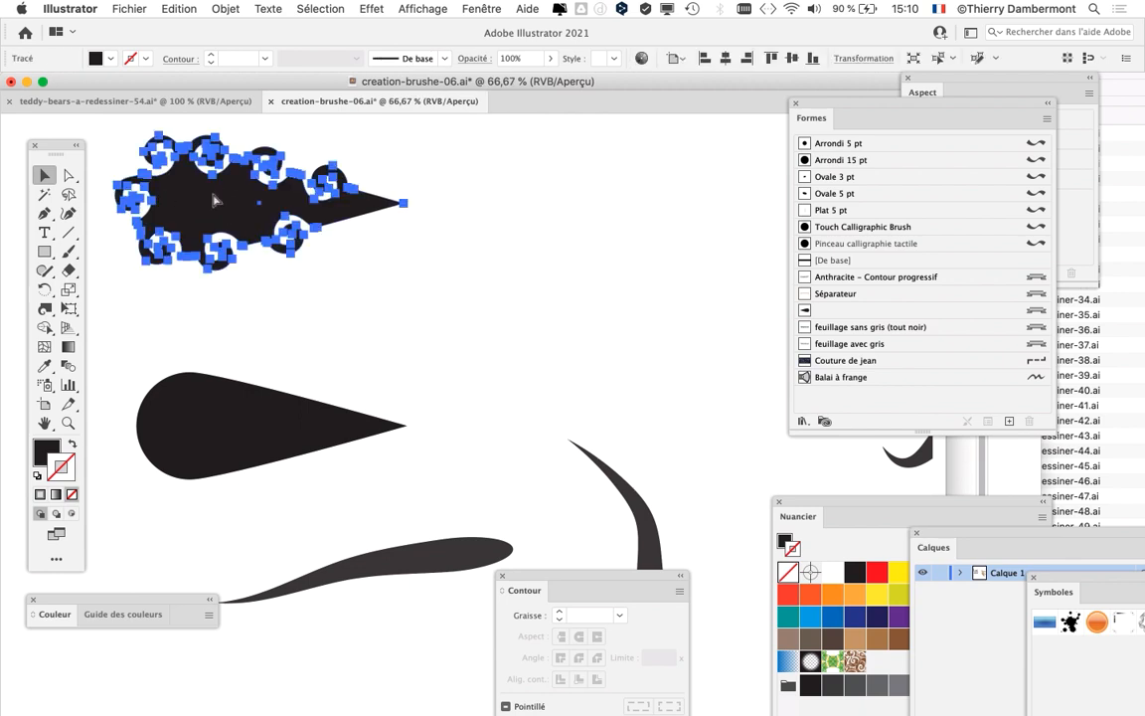
scroll(346, 271, "down", 2)
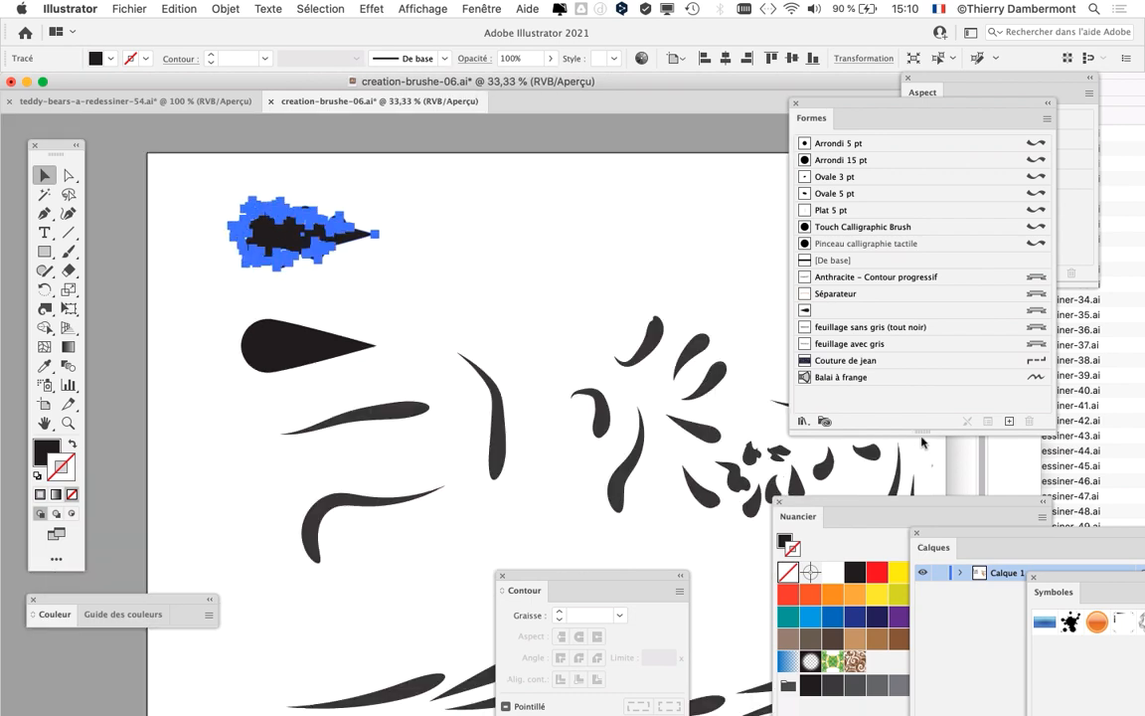
left_click_drag(821, 106, 549, 126)
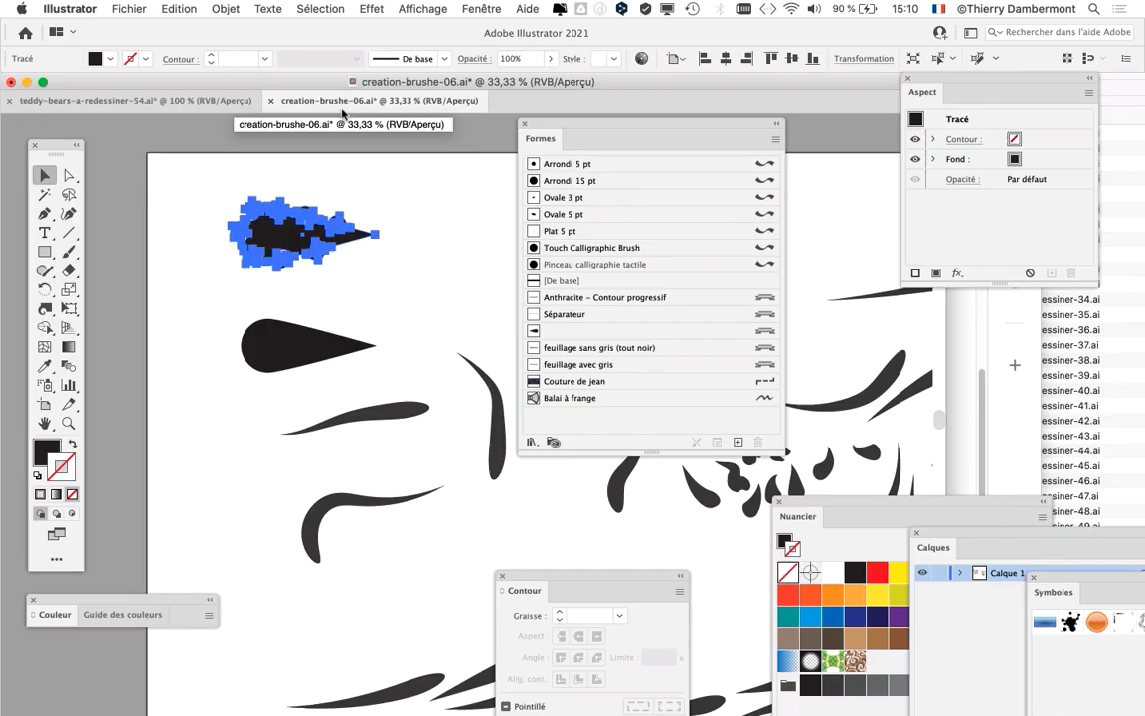
- Save the document under the new name creation-brushe-07.ai in the teddy bear 13 folder, keeping the Illustrator 2020 options
left_click(129, 9)
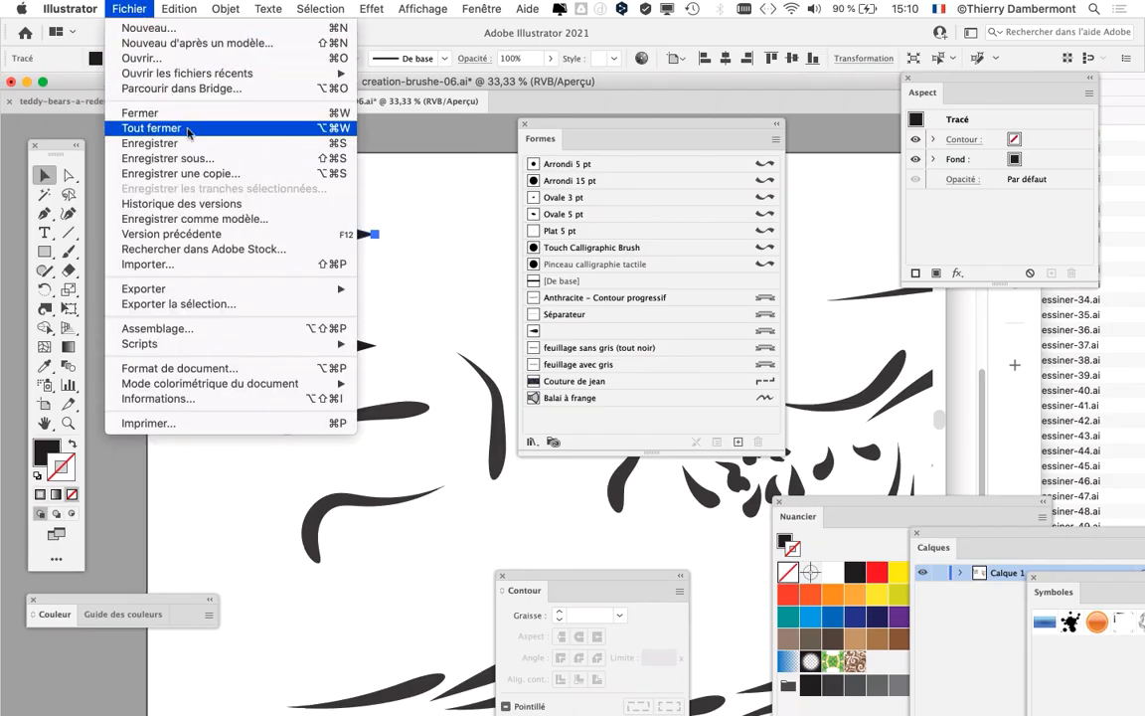
left_click(200, 159)
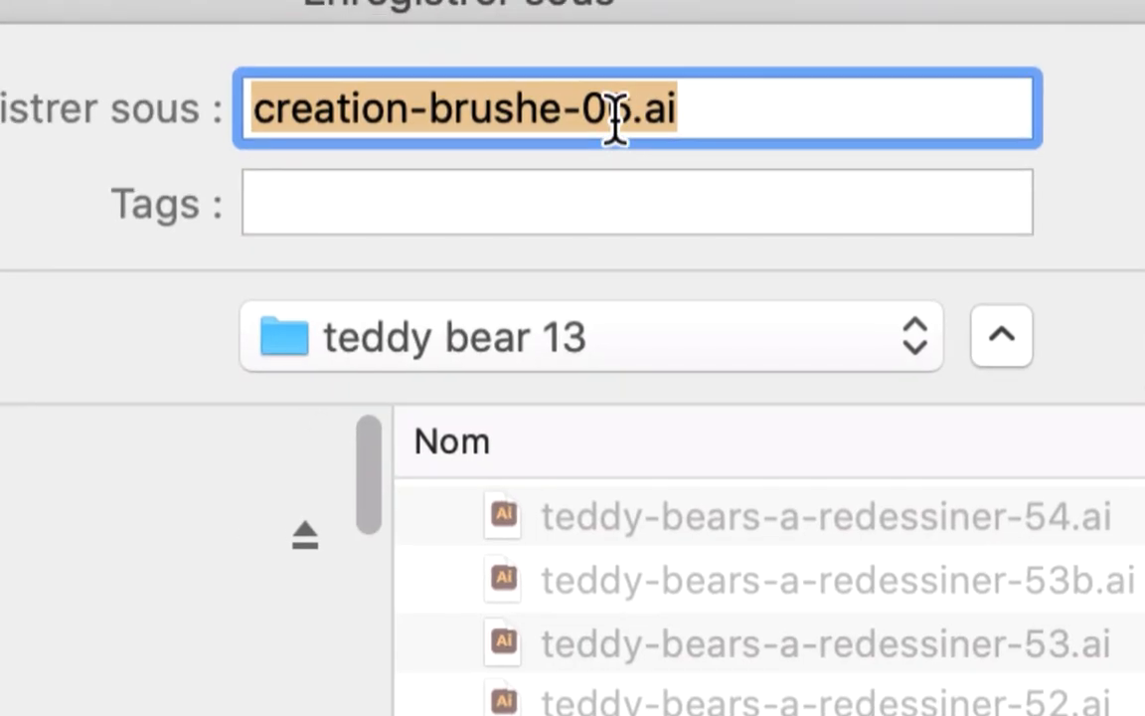
left_click(541, 98)
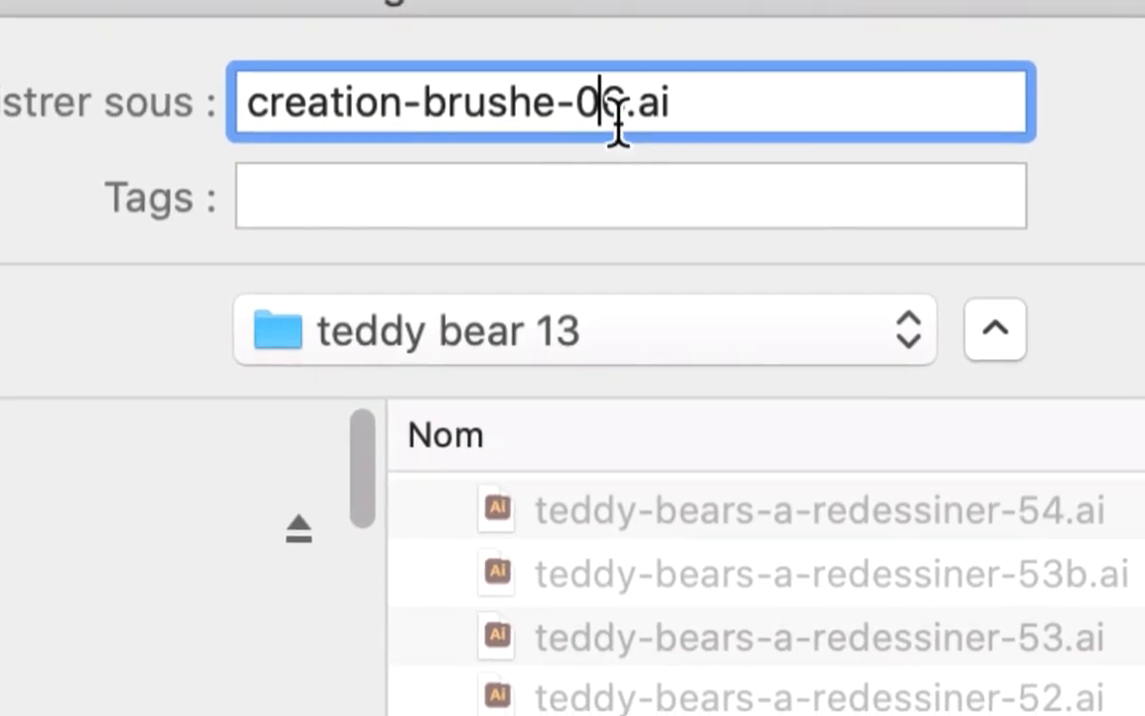
left_click_drag(603, 118, 617, 120)
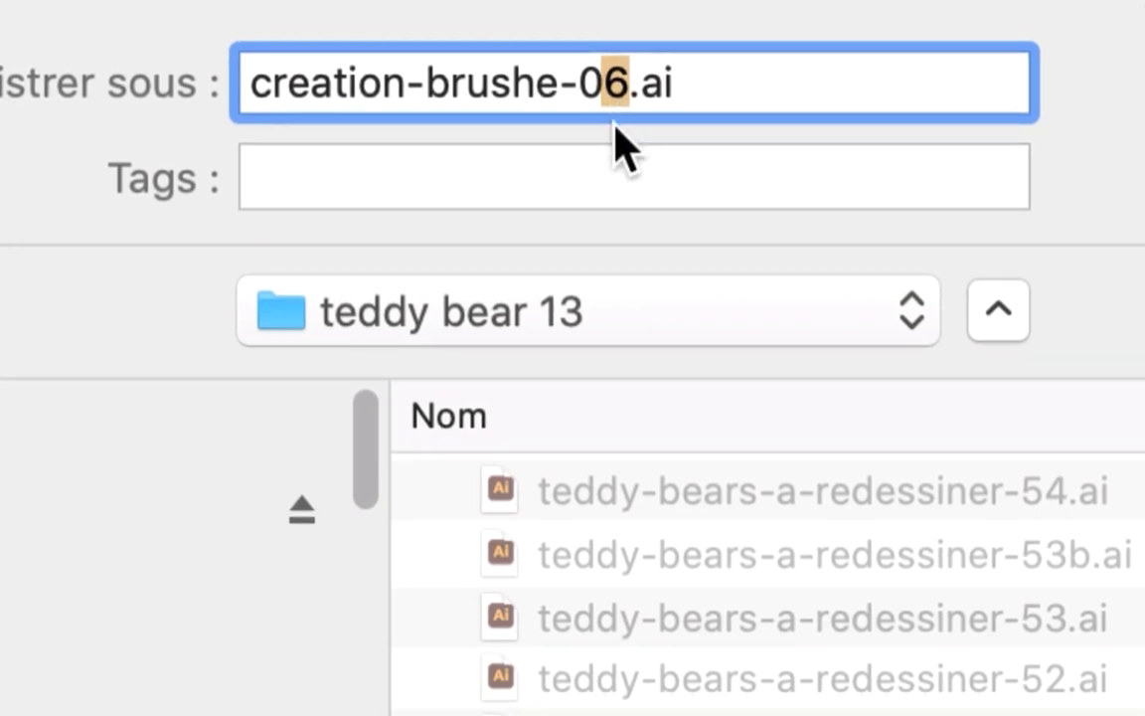
type("7")
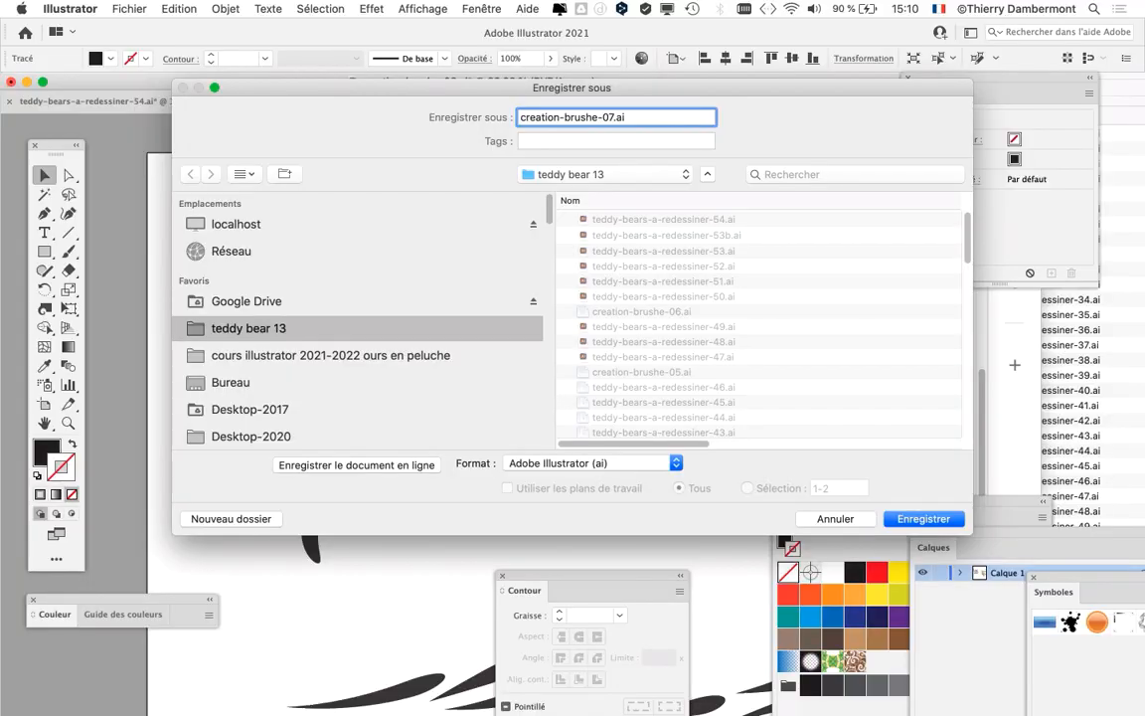
key("Return")
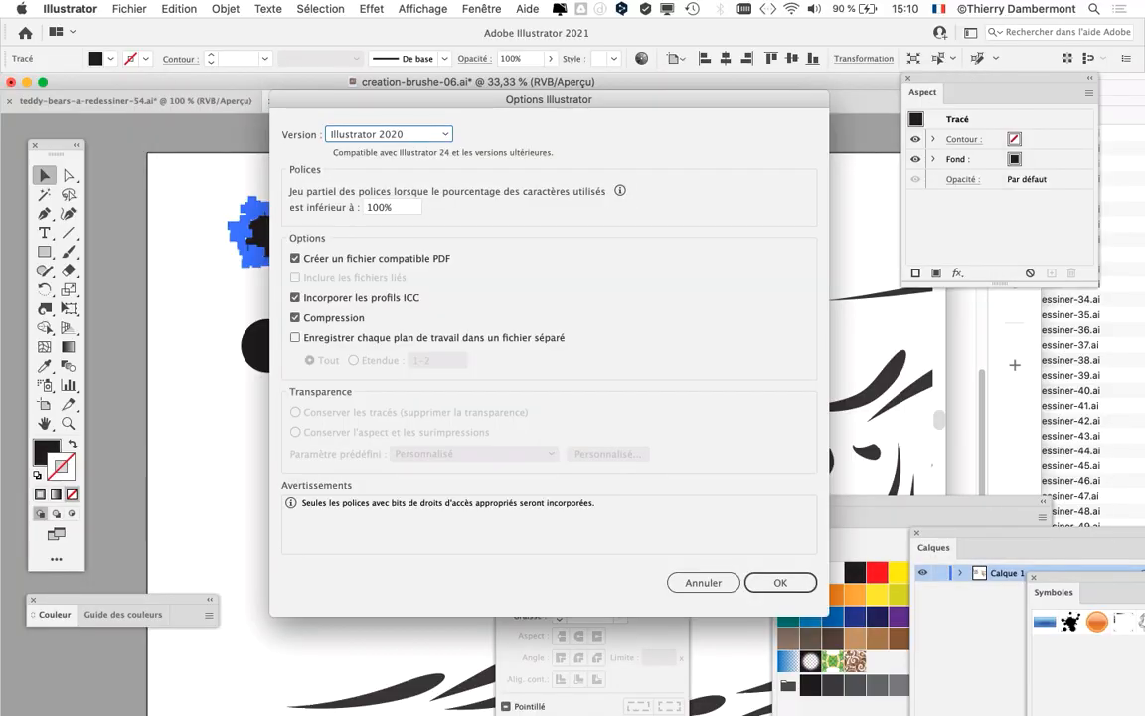
key("Return")
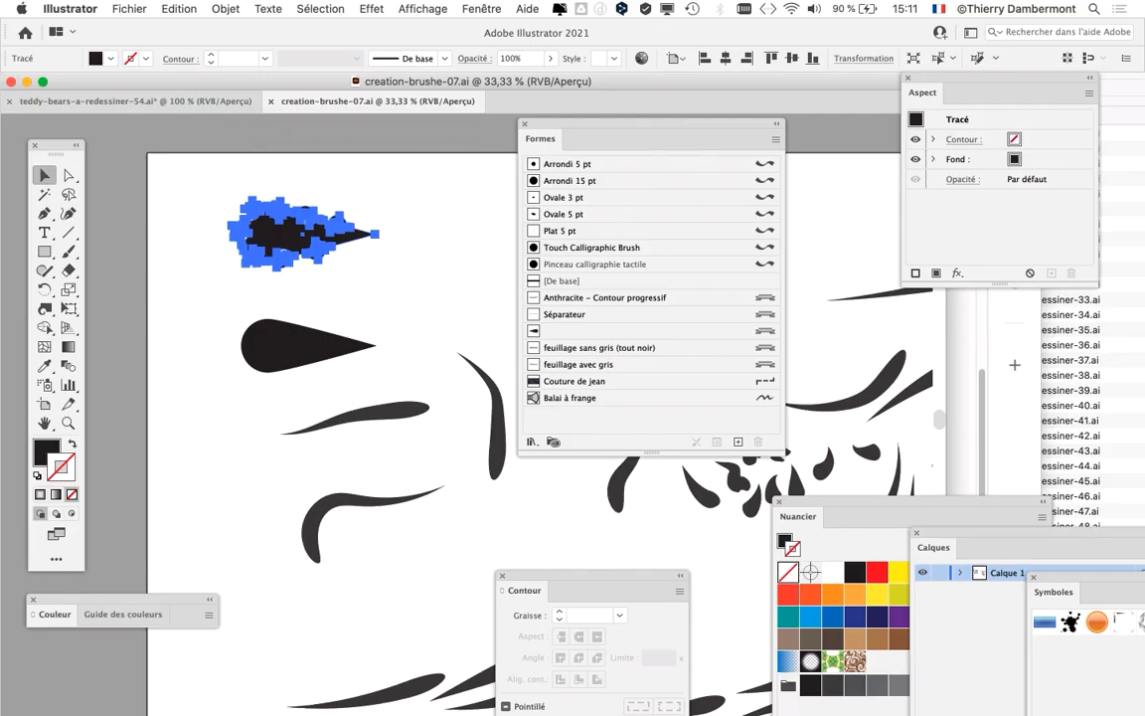
- Replace the artwork of the unnamed teardrop art brush with the curled teardrop
key("super+minus")
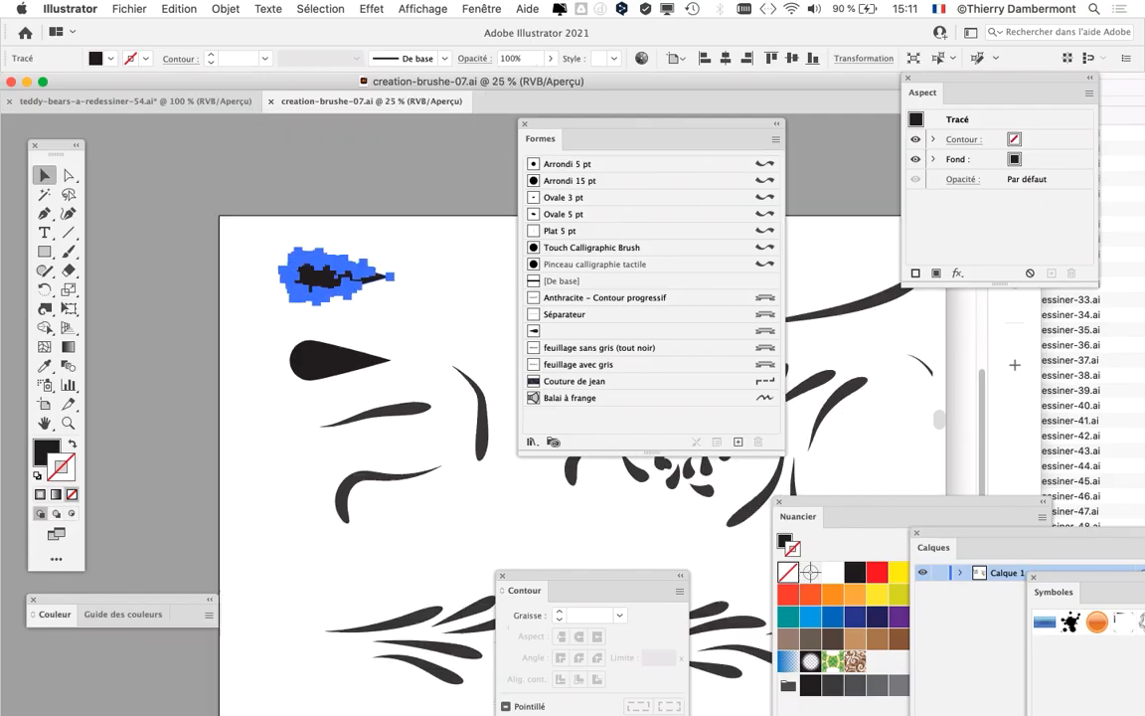
scroll(437, 377, "down", 5)
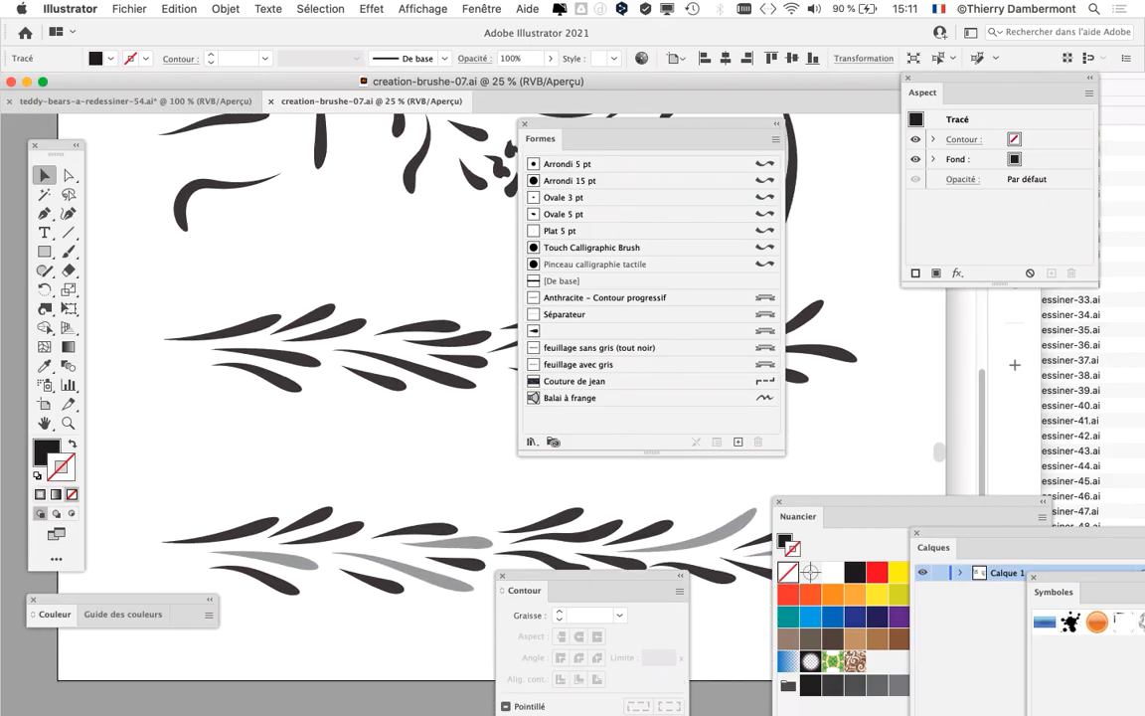
mouse_move(596, 138)
left_mouse_down()
mouse_move(750, 151)
mouse_move(755, 139)
mouse_move(484, 154)
left_mouse_up()
scroll(437, 397, "up", 4)
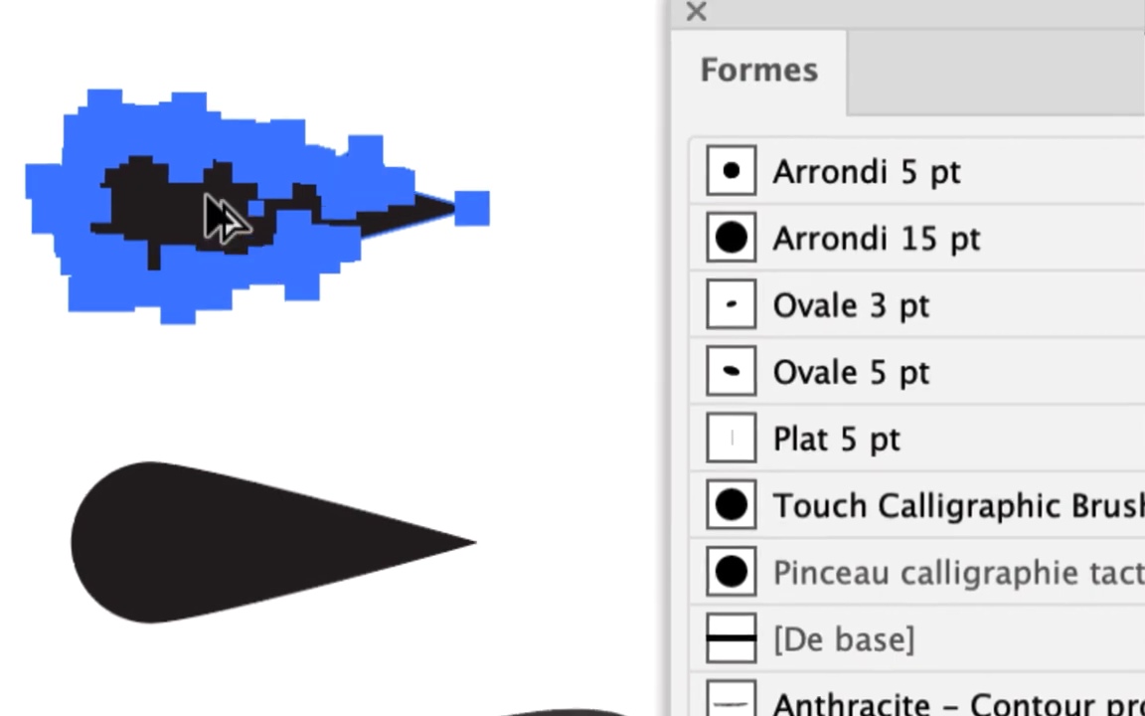
scroll(205, 196, "up", 5)
mouse_move(204, 195)
left_mouse_down()
mouse_move(444, 284)
mouse_move(927, 504)
mouse_move(833, 715)
left_mouse_up()
mouse_move(333, 310)
left_mouse_down()
mouse_move(325, 332)
mouse_move(335, 328)
left_mouse_up()
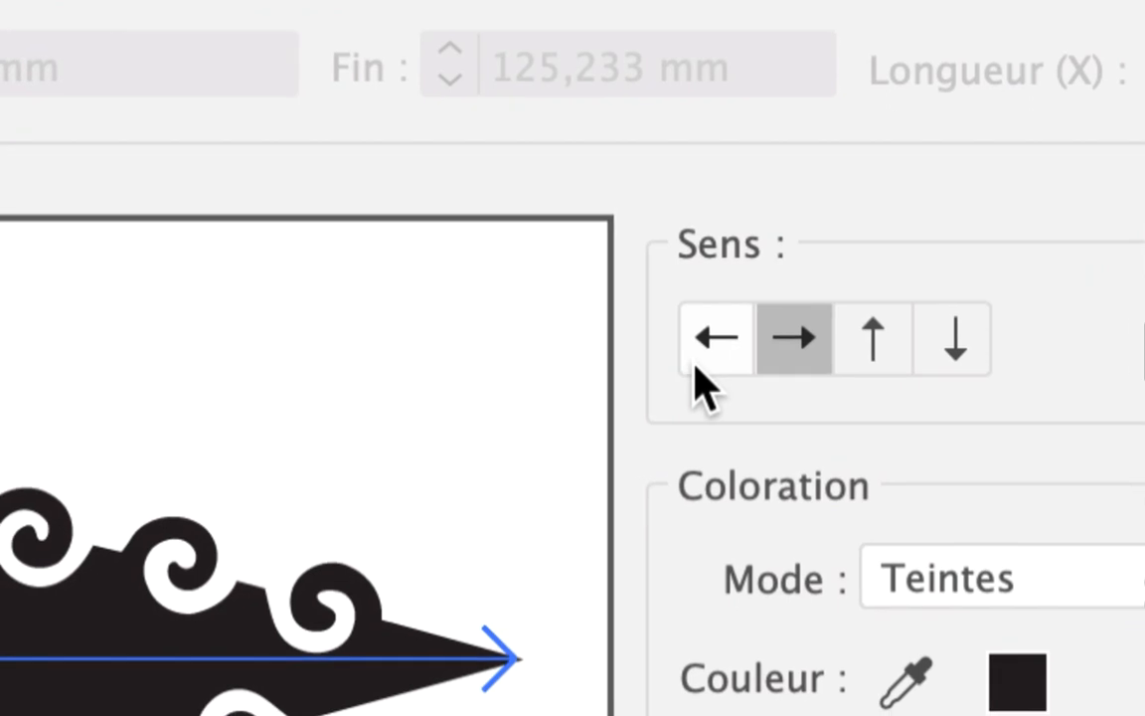
- Set the art brush direction to point left and apply the modified brush to the existing strokes
left_click(698, 366)
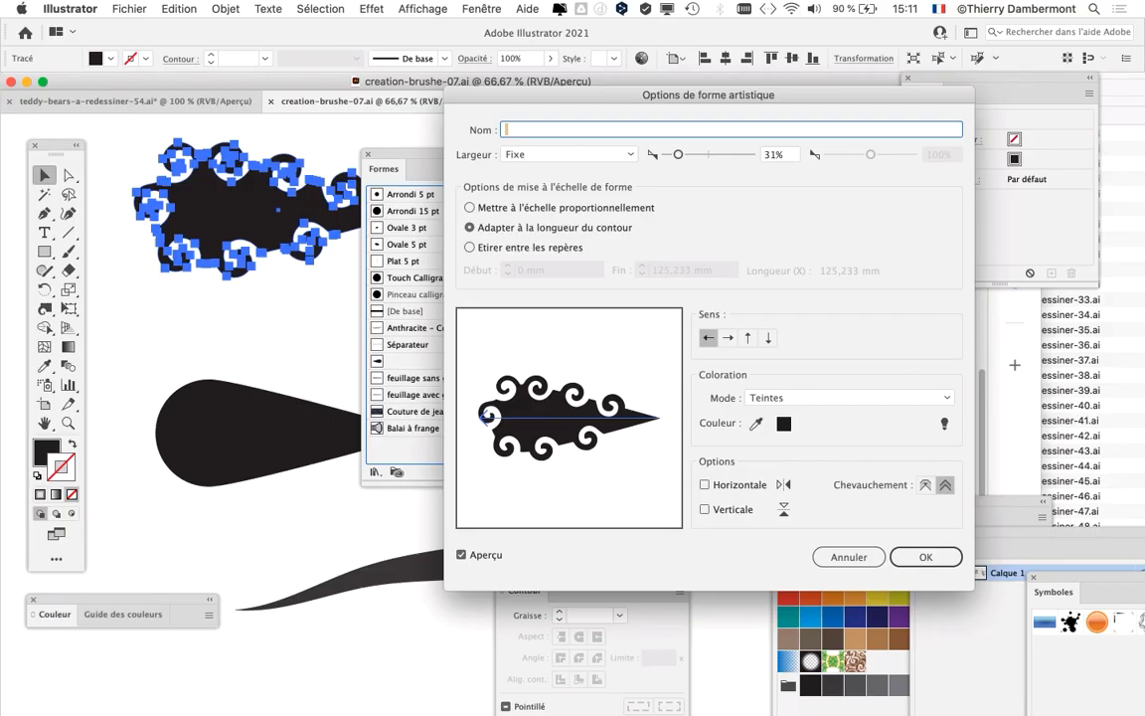
key("Return")
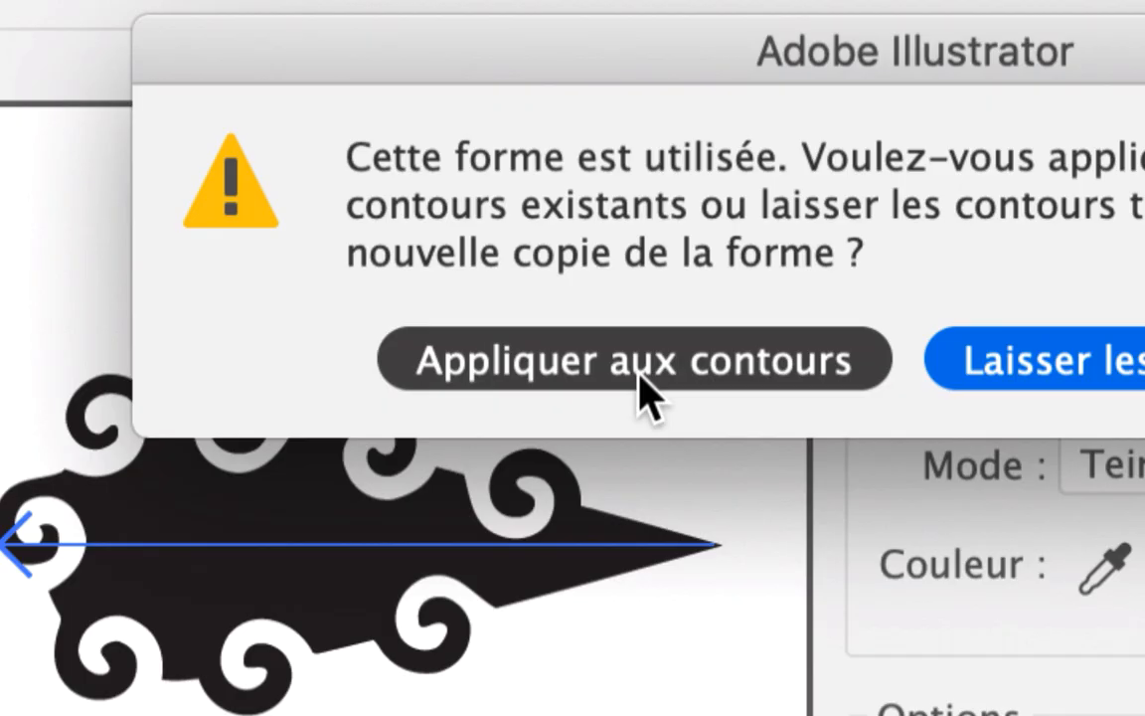
left_click(641, 376)
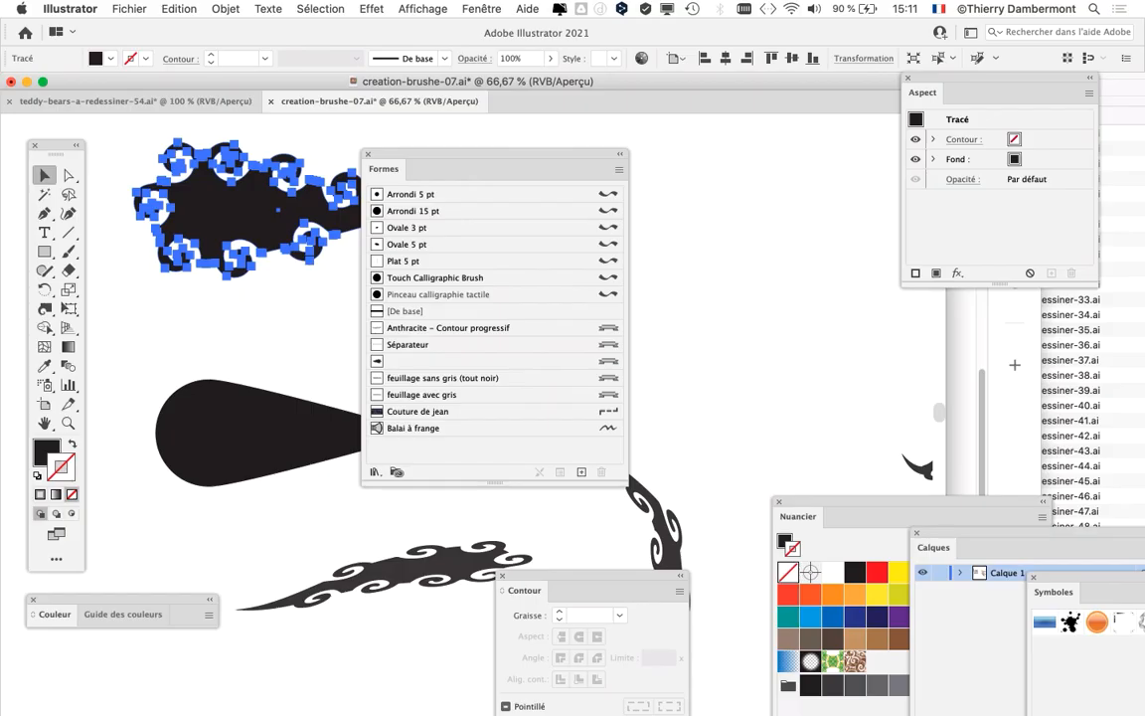
- Examine the curled foliage rows along their full length, moving the brushes panel out of the way
key("super+minus")
key("super+minus")
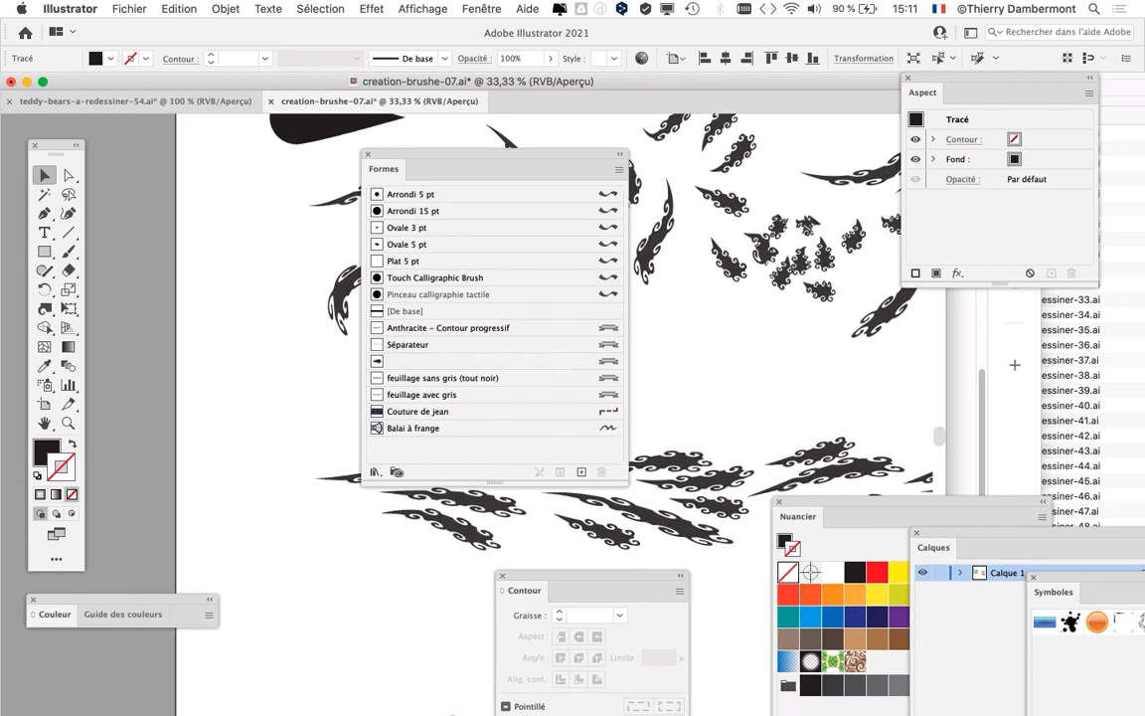
scroll(497, 398, "down", 5)
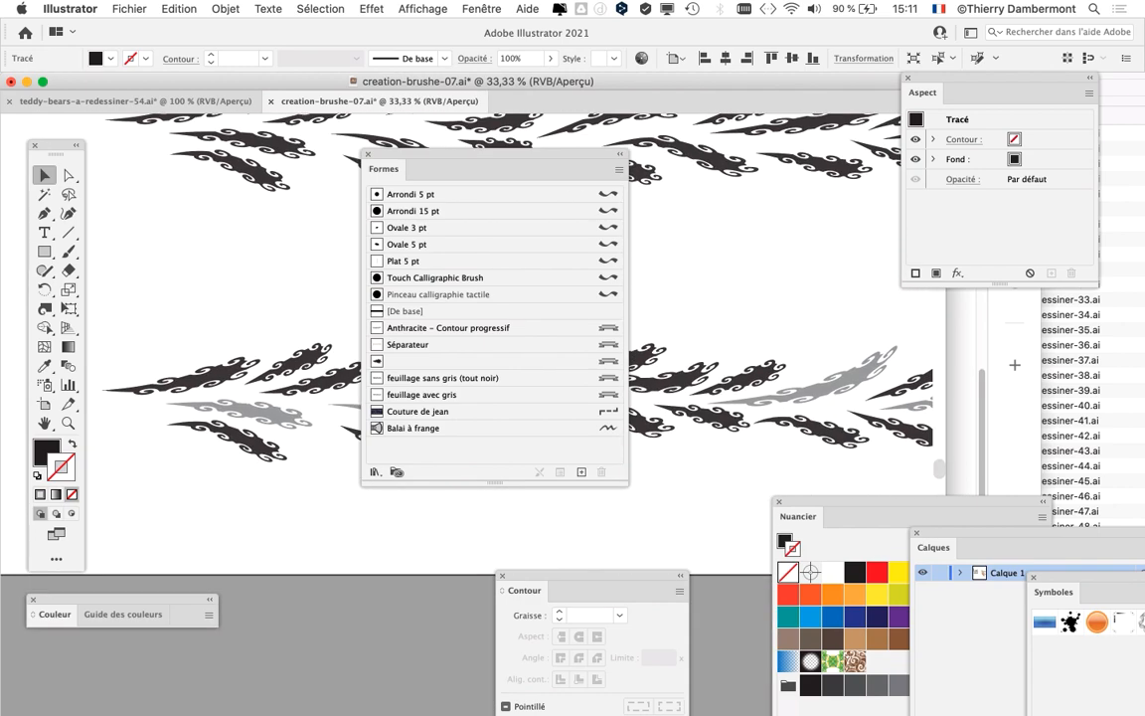
left_click_drag(383, 168, 304, 537)
key("super+plus")
key("super+plus")
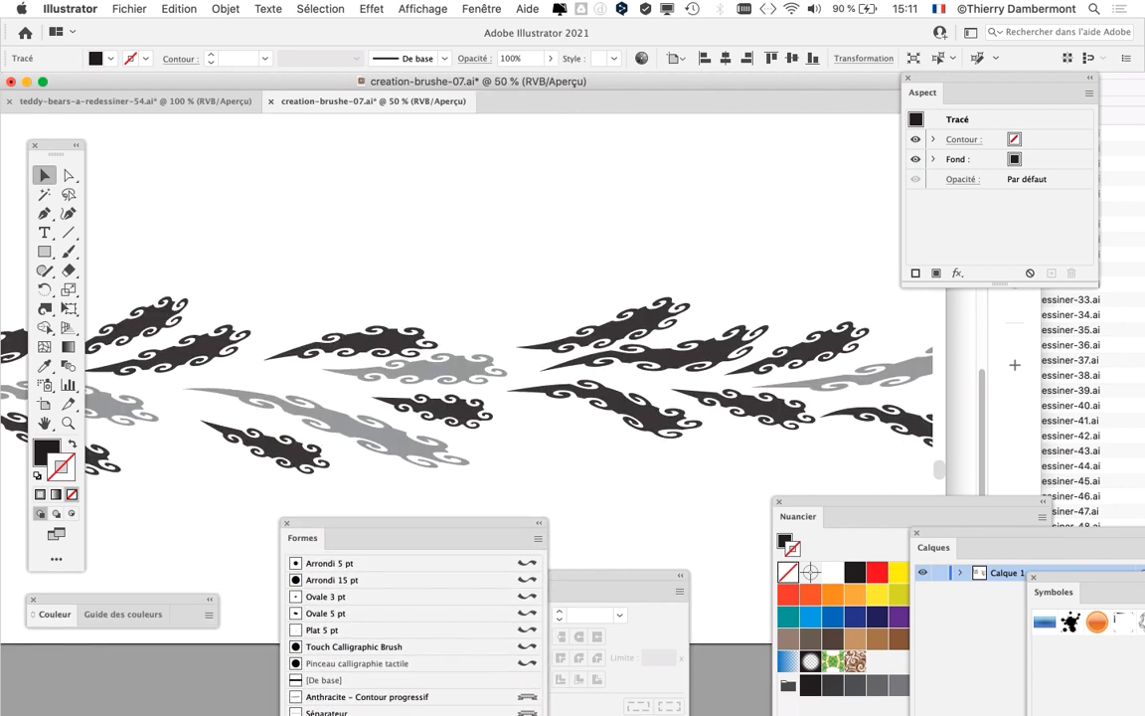
scroll(497, 348, "right", 14)
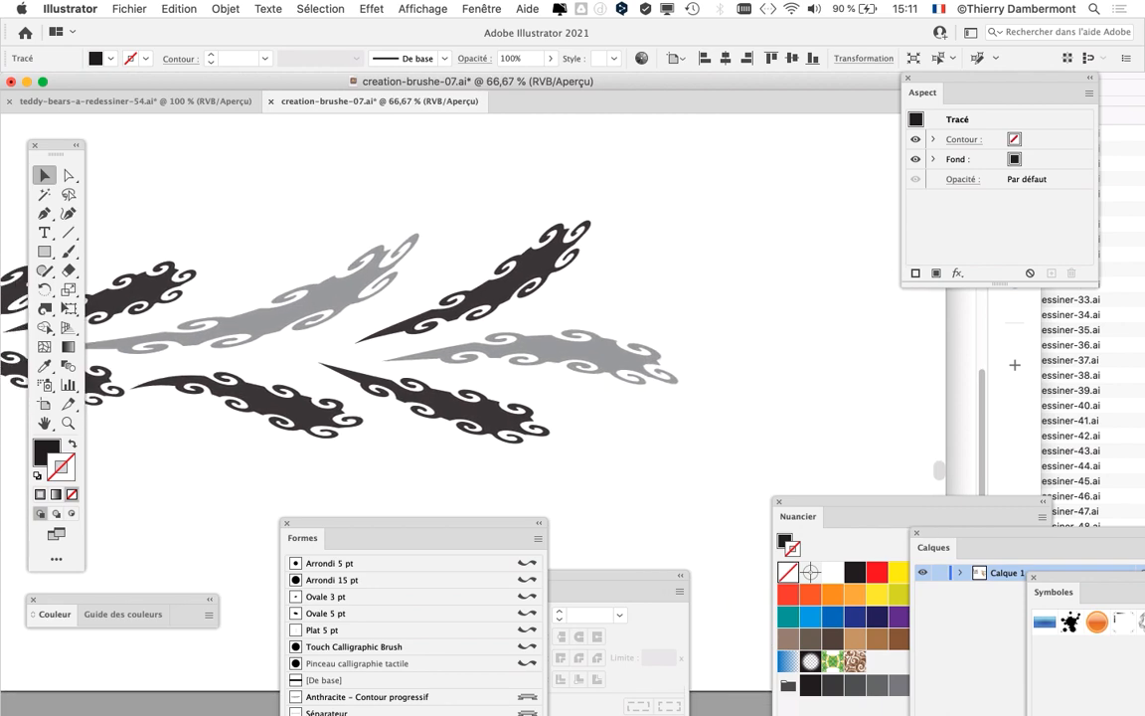
scroll(497, 347, "left", 5)
scroll(497, 328, "left", 6)
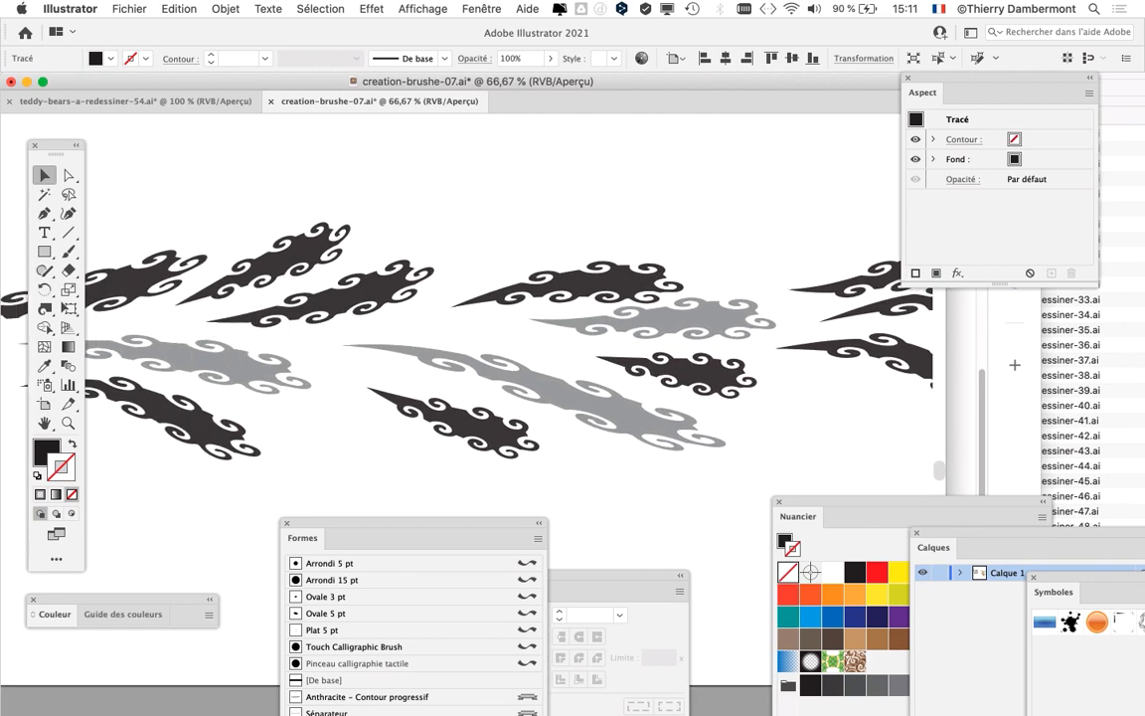
key("super+minus")
key("super+minus")
key("super+minus")
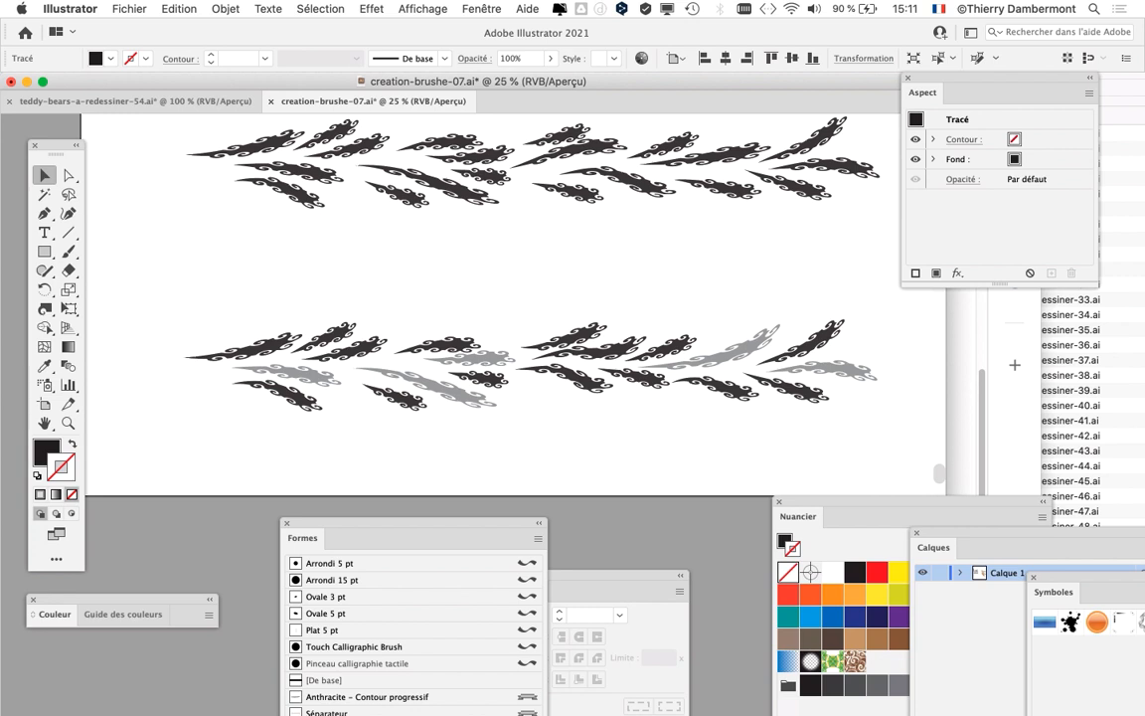
- Enlarge the curled teardrop proportionally with Free Transform to about 199 mm long, keeping its lower-left corner in place
scroll(512, 308, "up", 2)
scroll(512, 308, "left", 2)
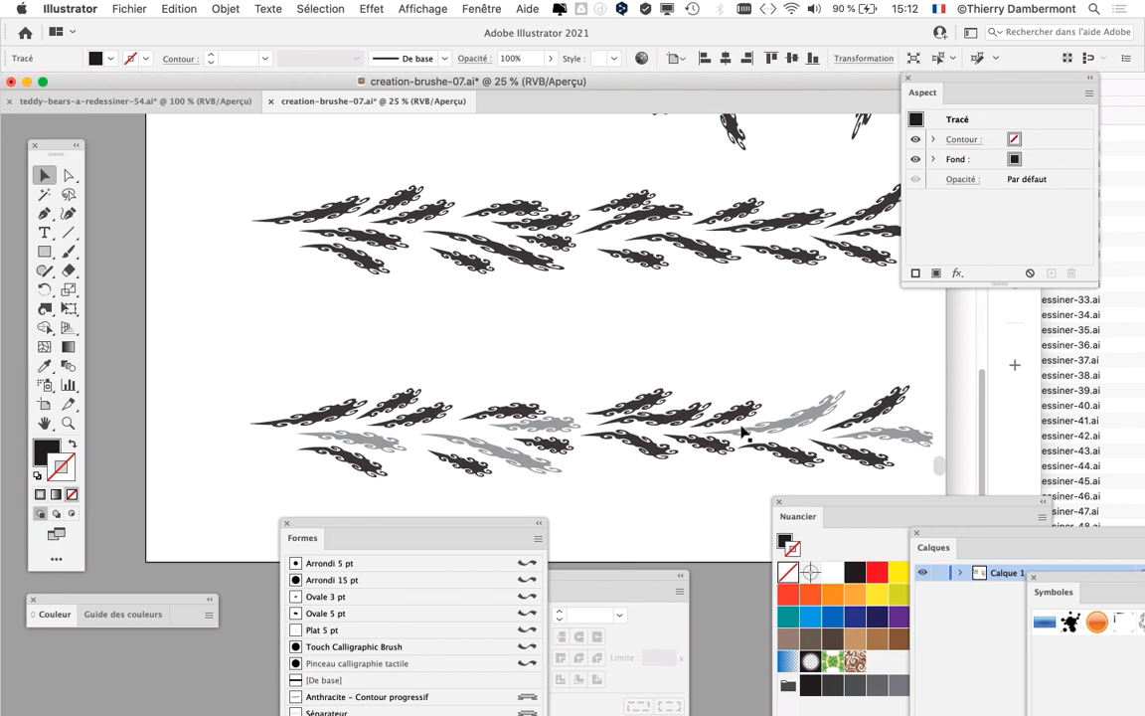
scroll(775, 438, "down", 2)
scroll(775, 438, "right", 5)
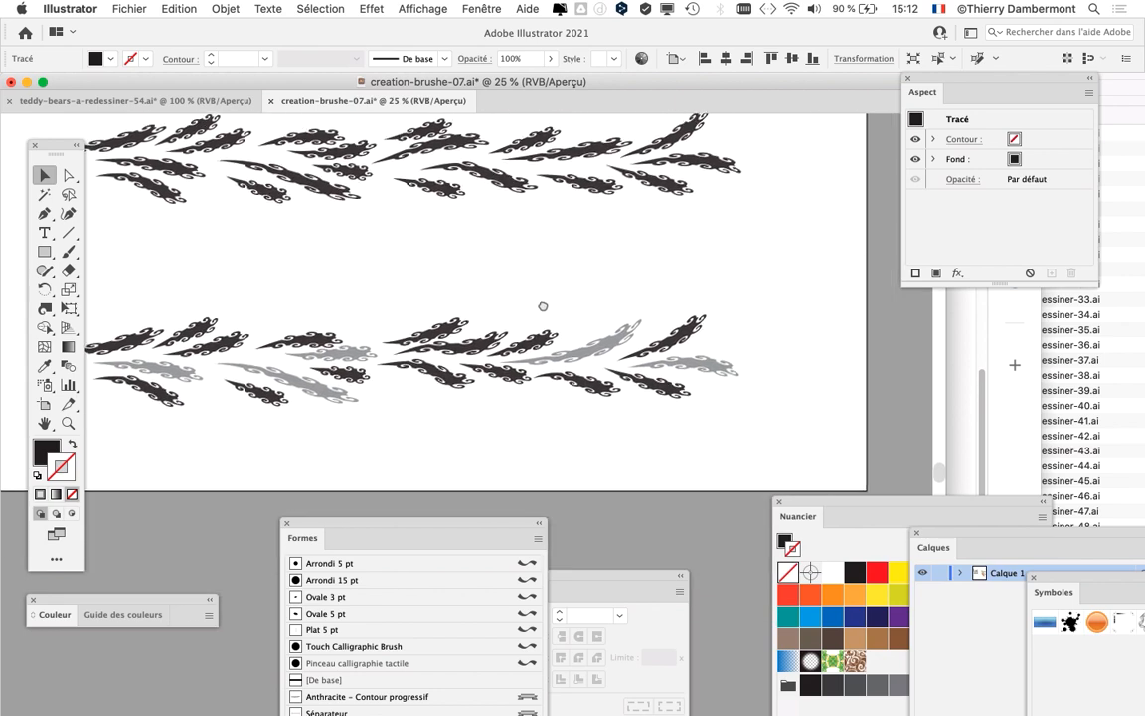
scroll(624, 372, "up", 6)
scroll(624, 371, "left", 5)
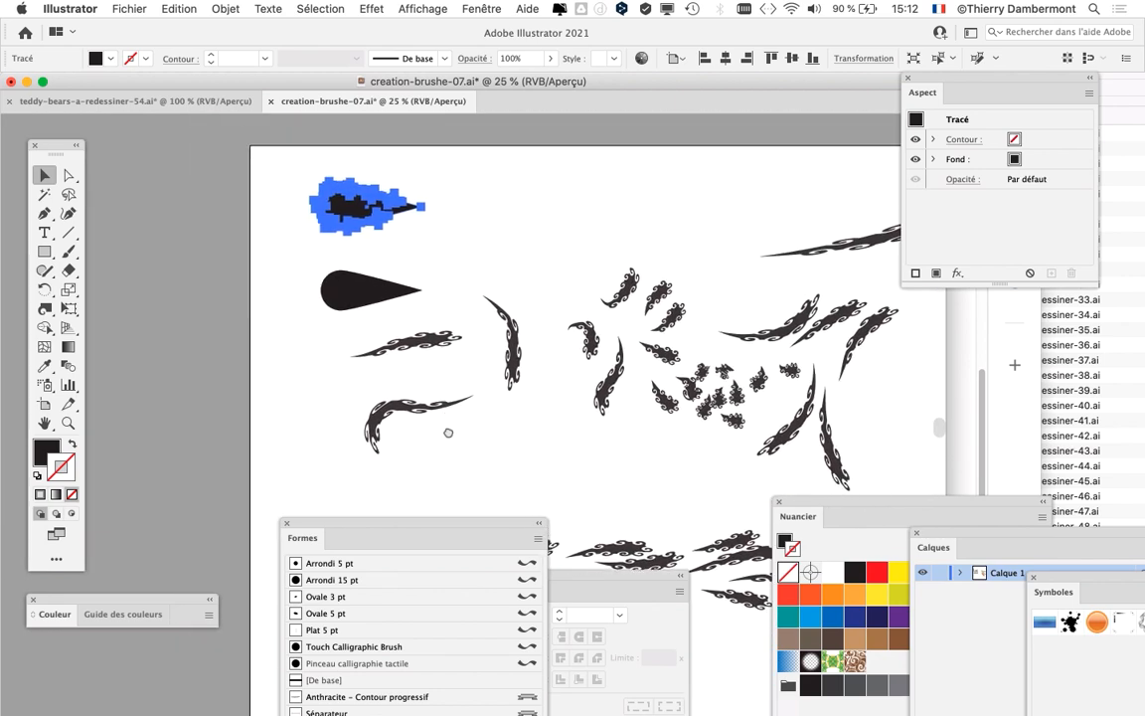
scroll(347, 302, "up", 3)
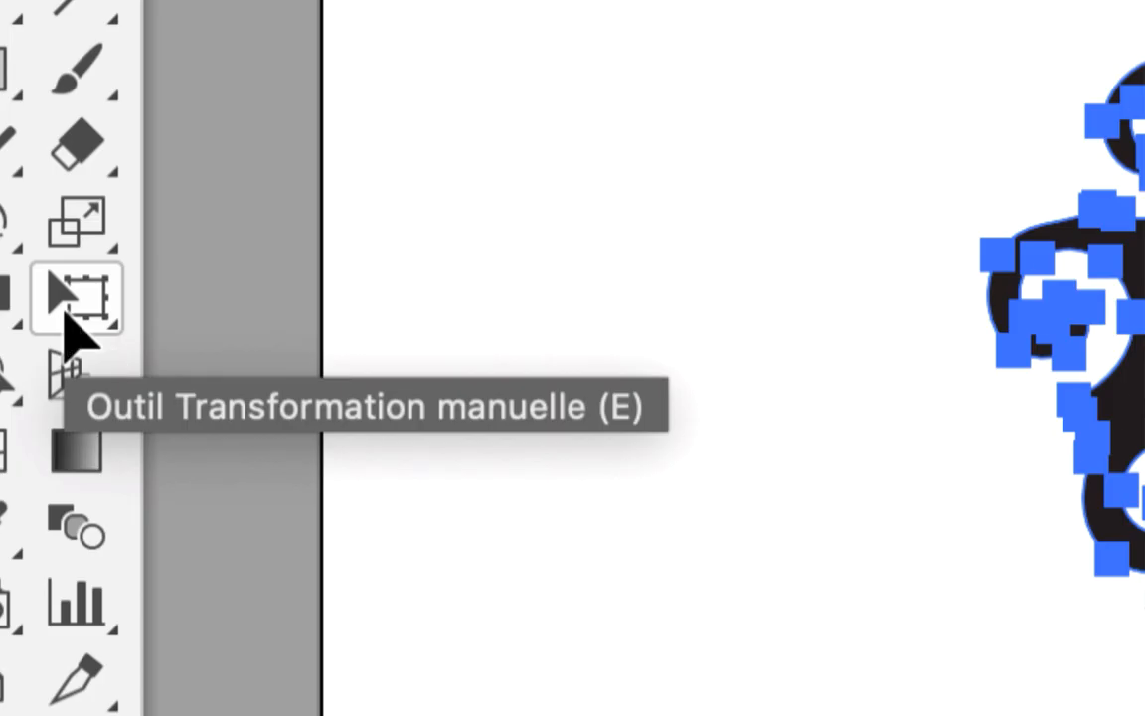
left_click(66, 310)
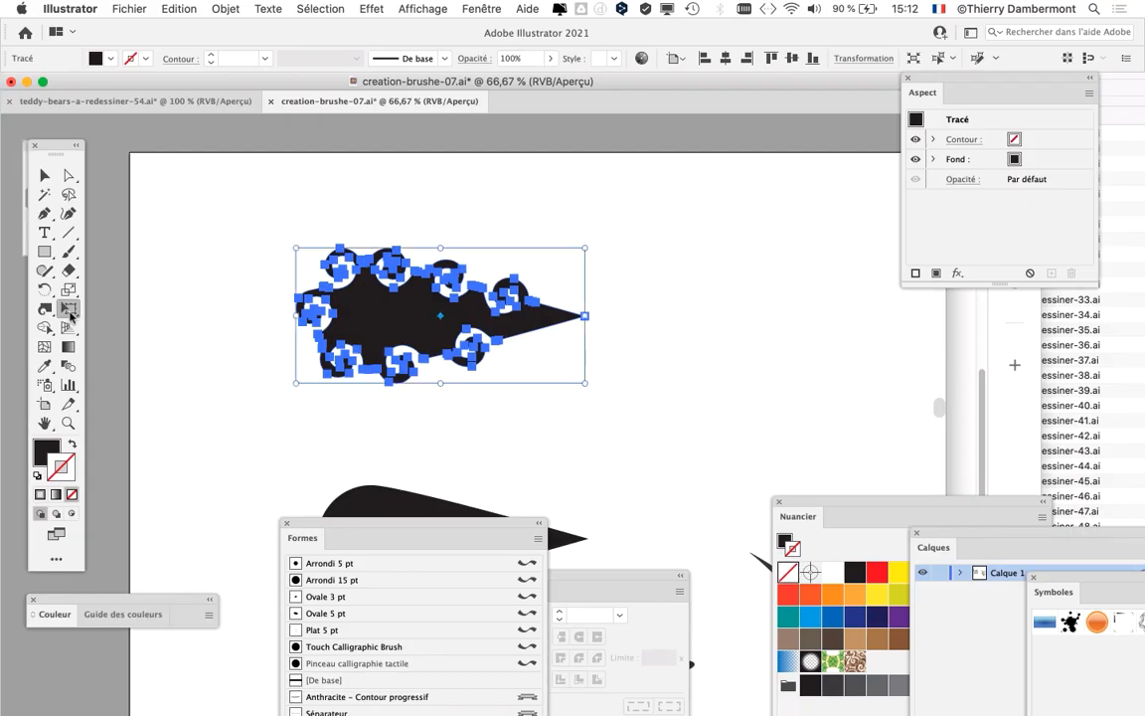
left_click_drag(582, 247, 773, 183)
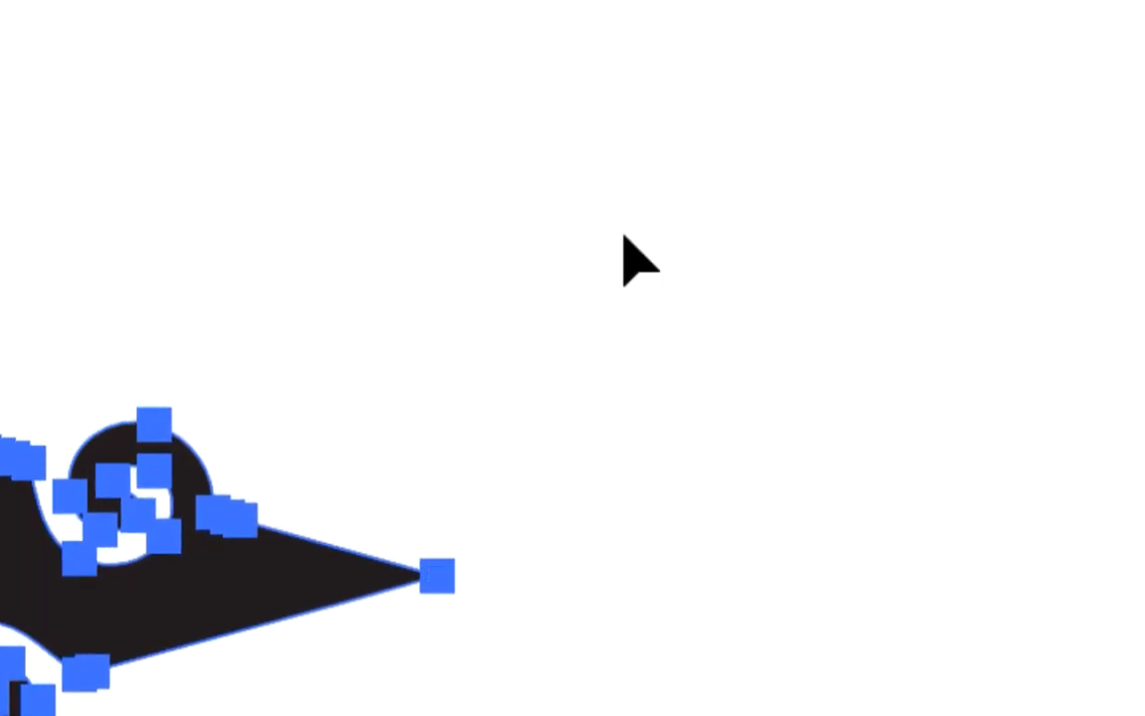
left_click_drag(623, 235, 756, 174)
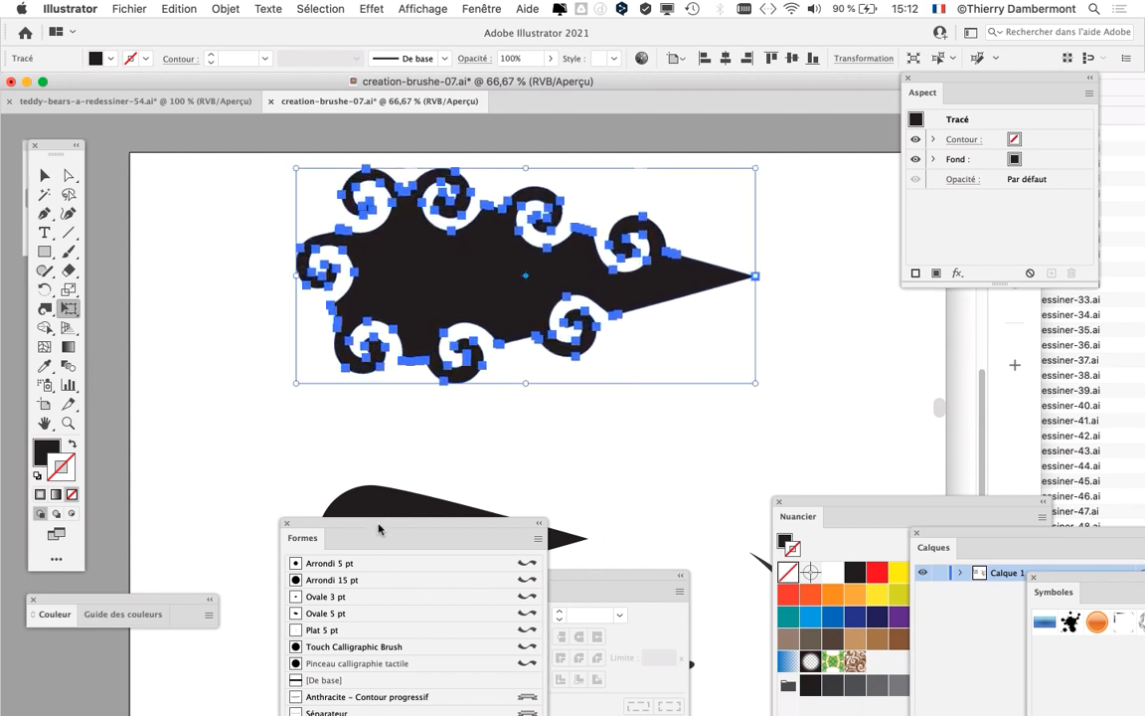
- Replace the artwork of the unnamed teardrop art brush with the enlarged curled teardrop, moving the brushes panel within reach
mouse_move(378, 529)
left_mouse_down()
mouse_move(895, 248)
mouse_move(737, 97)
left_mouse_up()
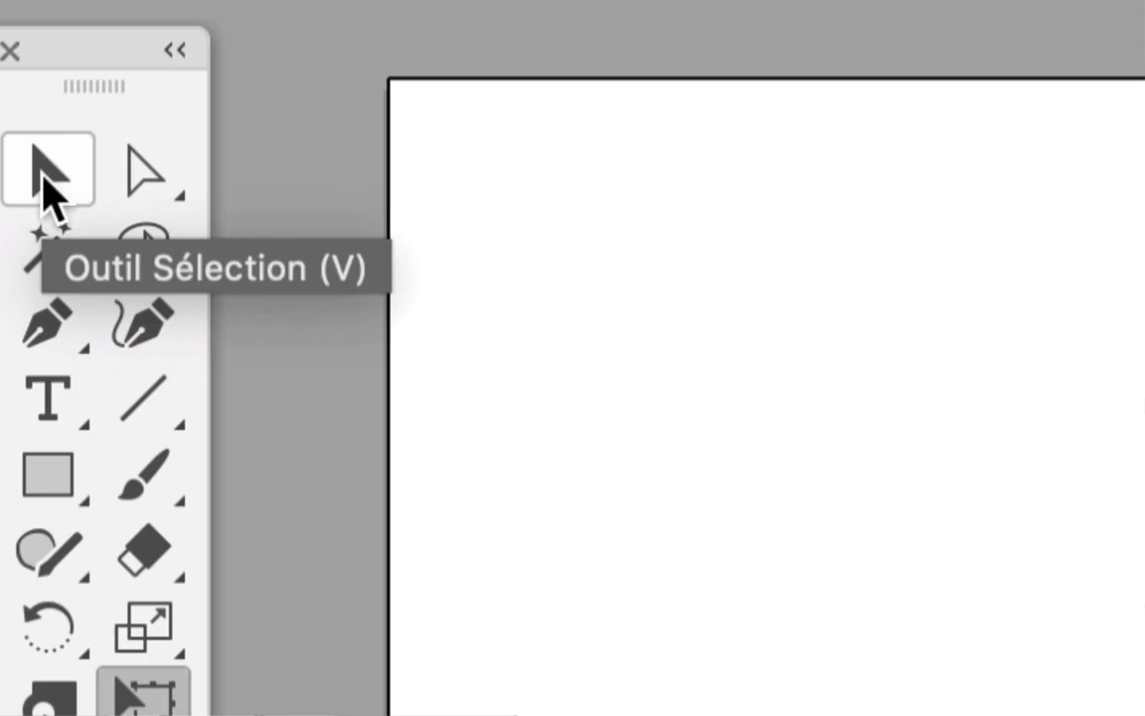
left_click(46, 177)
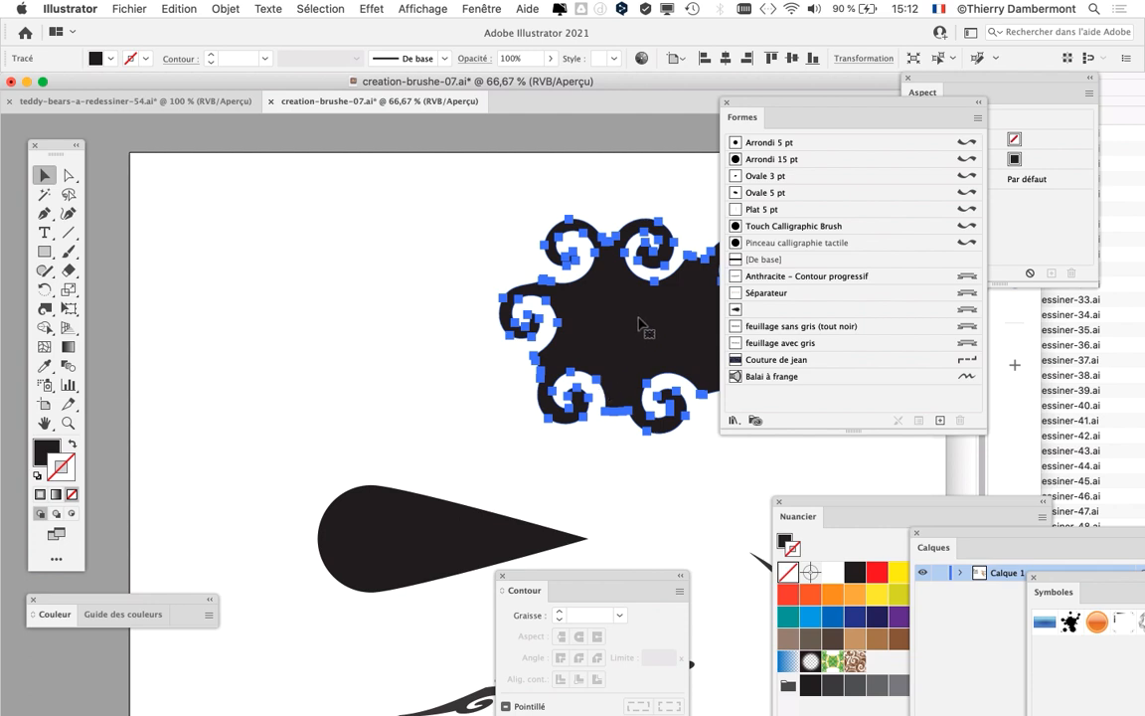
scroll(641, 326, "right", 10)
scroll(350, 277, "left", 2)
key("super+shift+a")
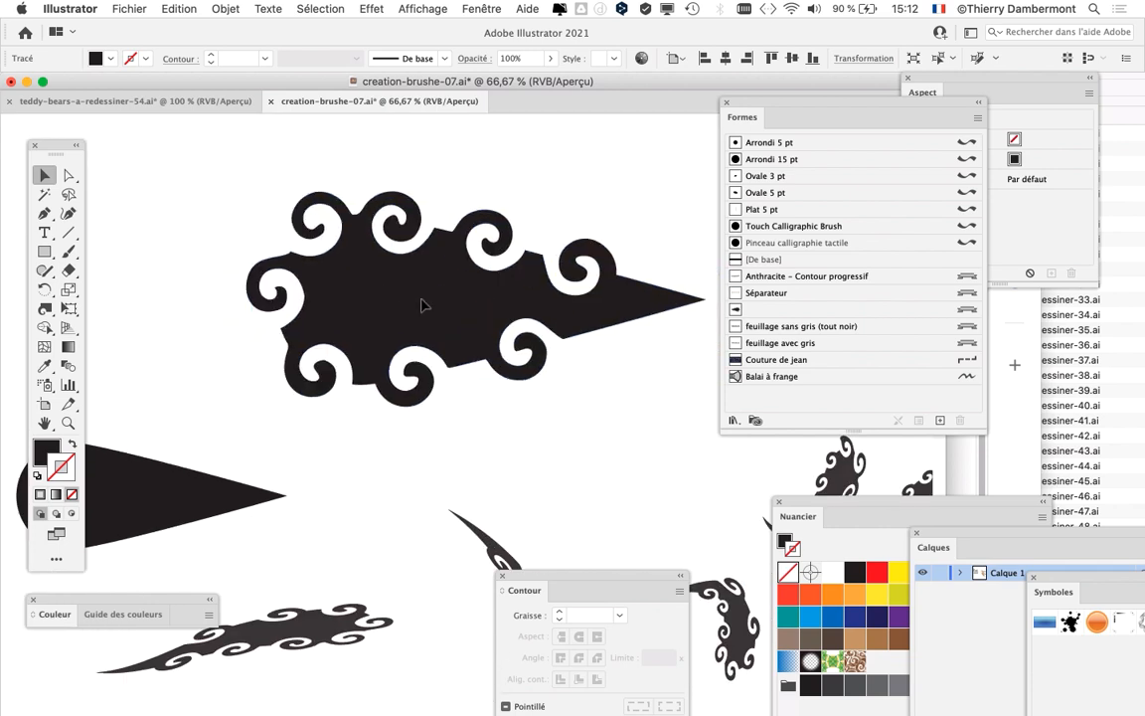
mouse_move(422, 305)
left_mouse_down()
mouse_move(801, 325)
mouse_move(797, 316)
left_mouse_up()
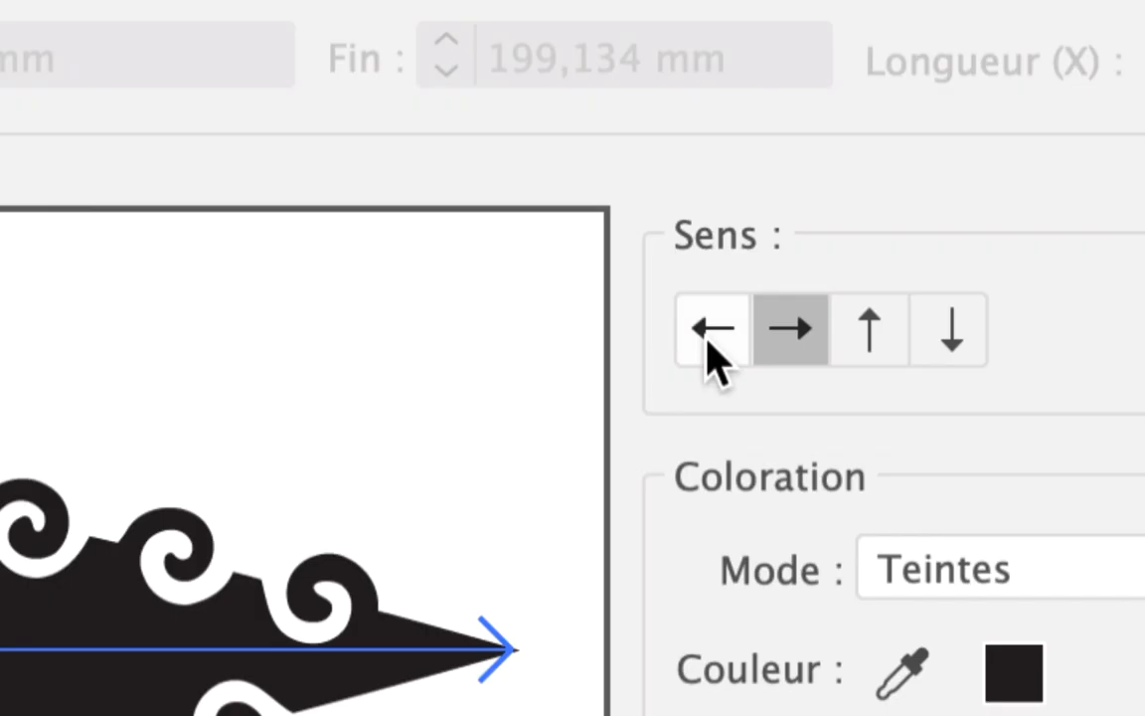
- Point the redefined art brush's direction to the left and apply the change to the existing strokes
left_click(707, 339)
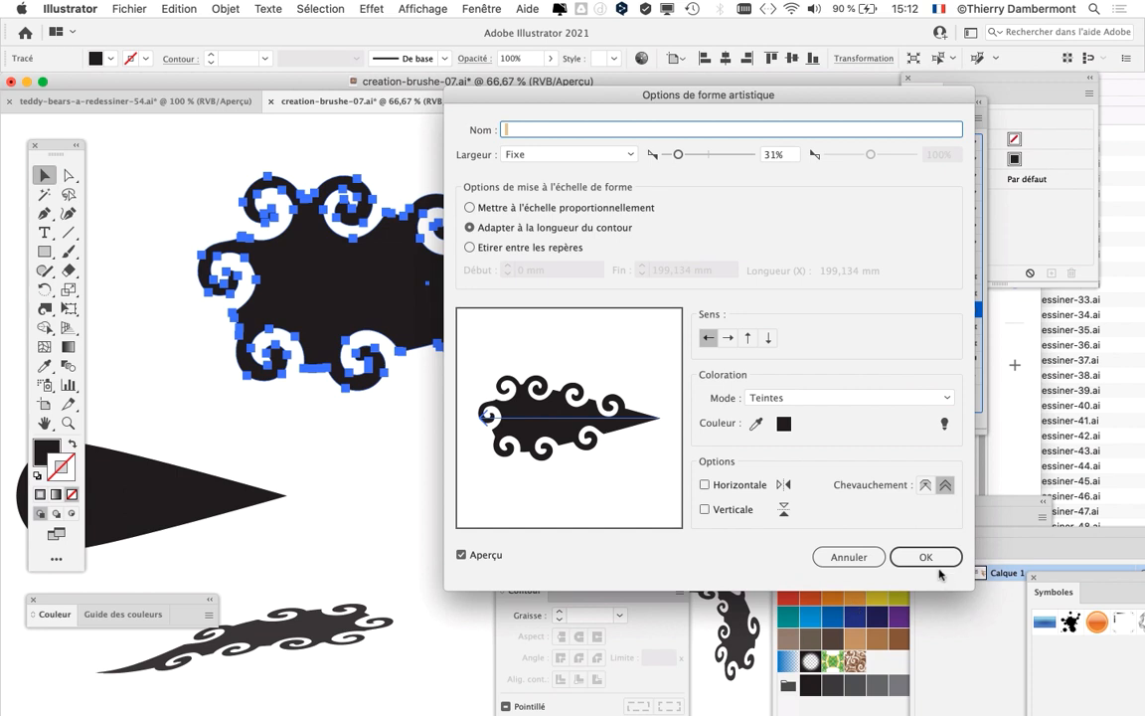
left_click(934, 560)
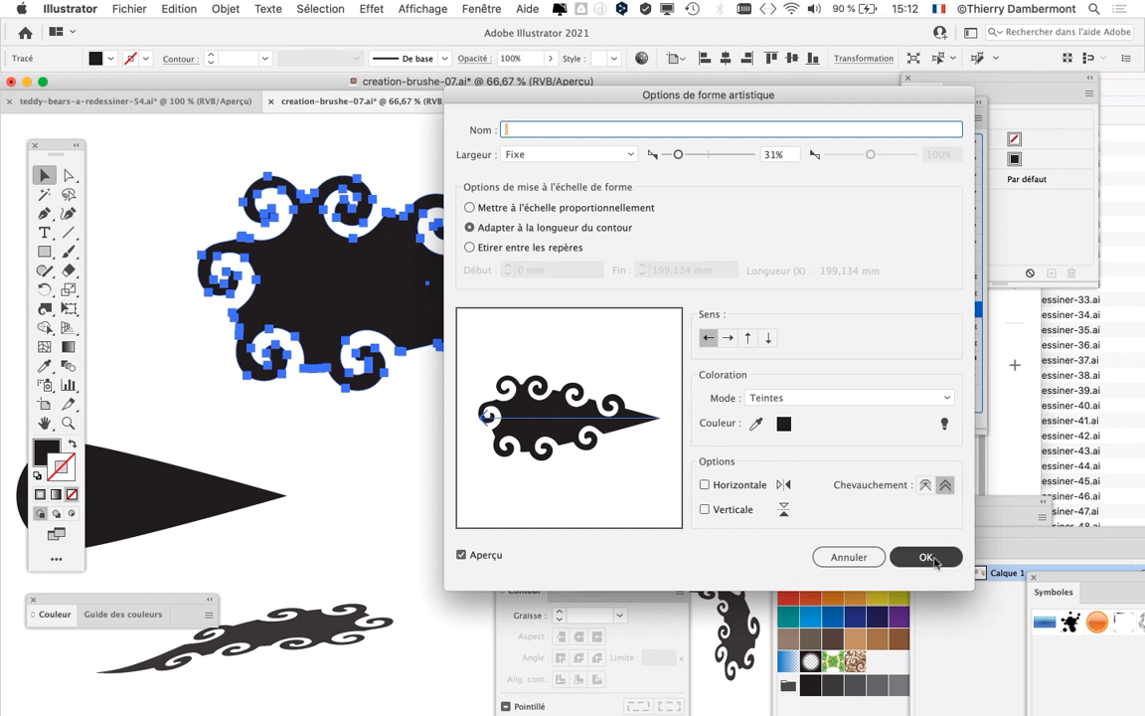
left_click(934, 561)
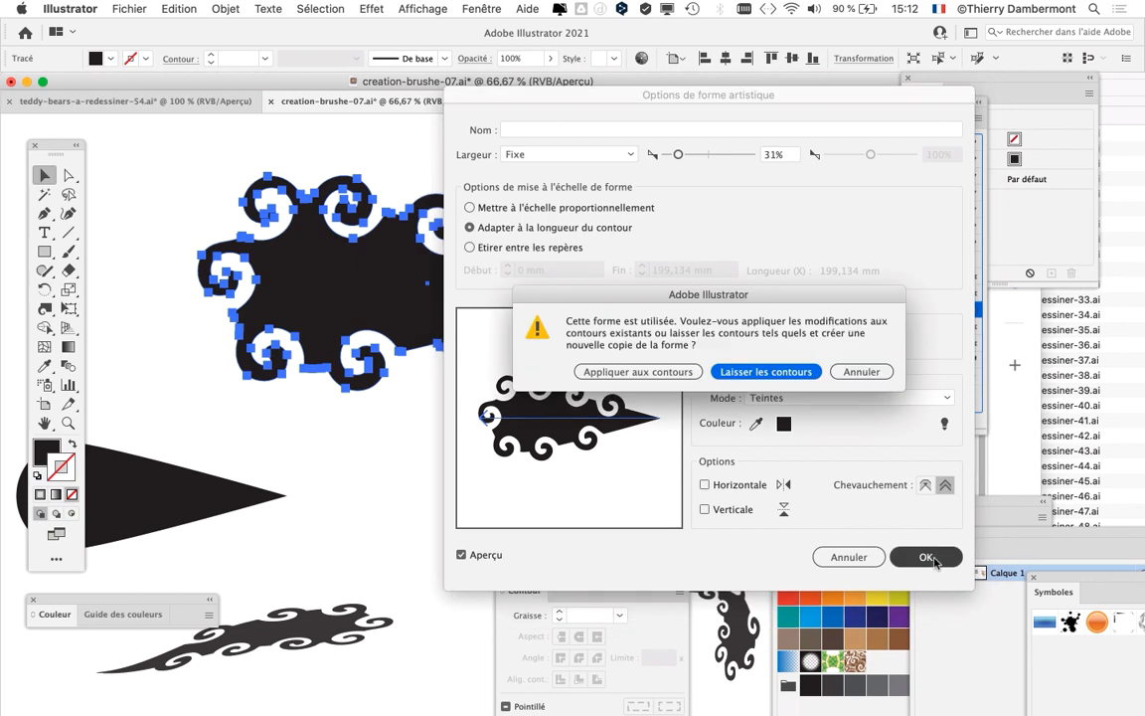
left_click(616, 371)
- Examine how the enlarged curls look on the single strokes and both foliage rows, moving the brushes panel clear of the artboard
scroll(514, 491, "down", 5)
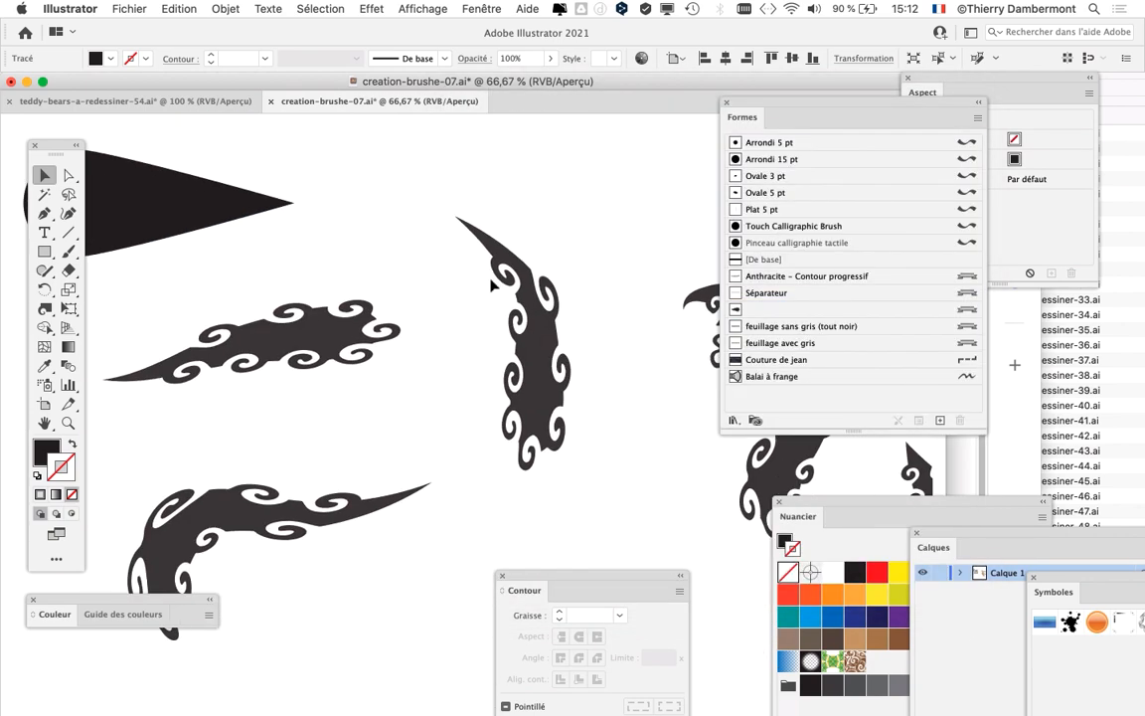
scroll(514, 491, "down", 3)
scroll(587, 516, "down", 4)
scroll(591, 504, "up", 2)
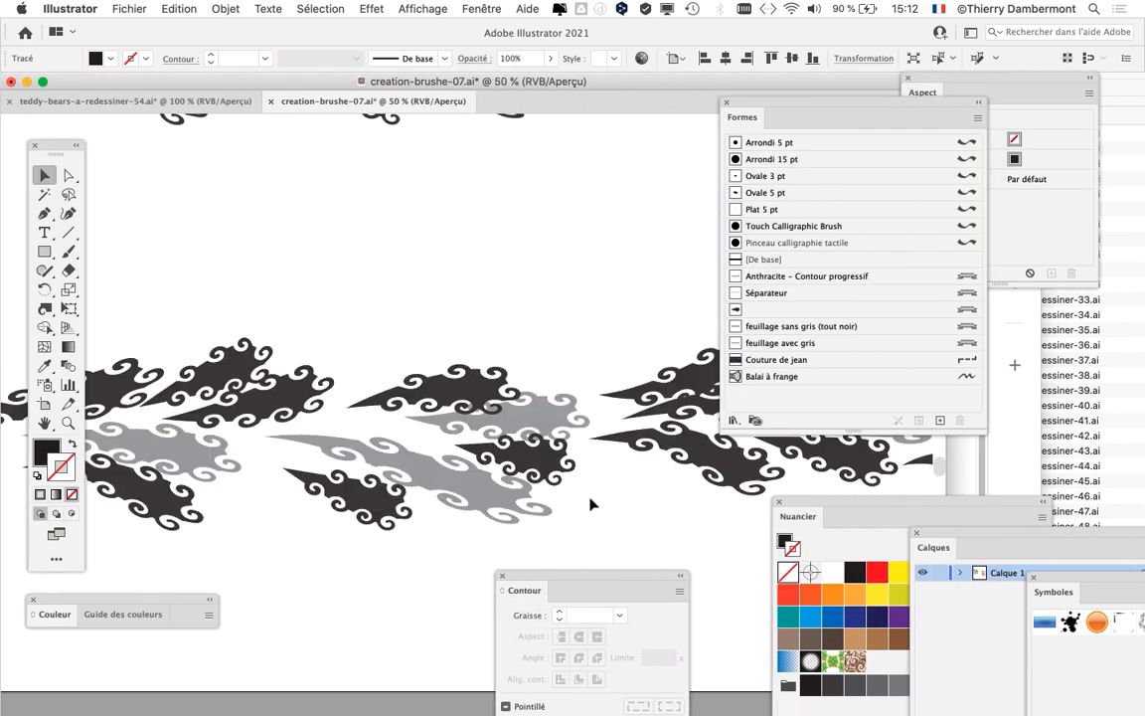
left_click_drag(641, 501, 357, 474)
mouse_move(510, 503)
left_mouse_down()
mouse_move(383, 516)
mouse_move(269, 503)
mouse_move(456, 460)
mouse_move(518, 467)
left_mouse_up()
scroll(383, 497, "down", 1)
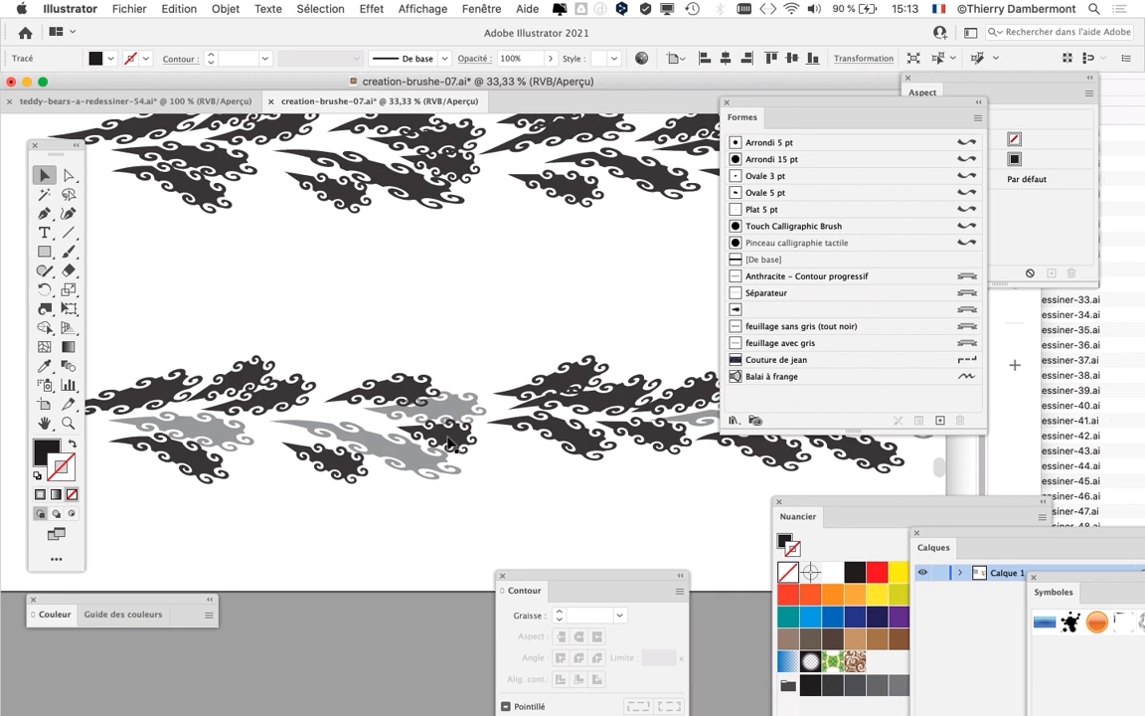
scroll(449, 442, "down", 1)
scroll(628, 444, "down", 2)
scroll(628, 444, "right", 3)
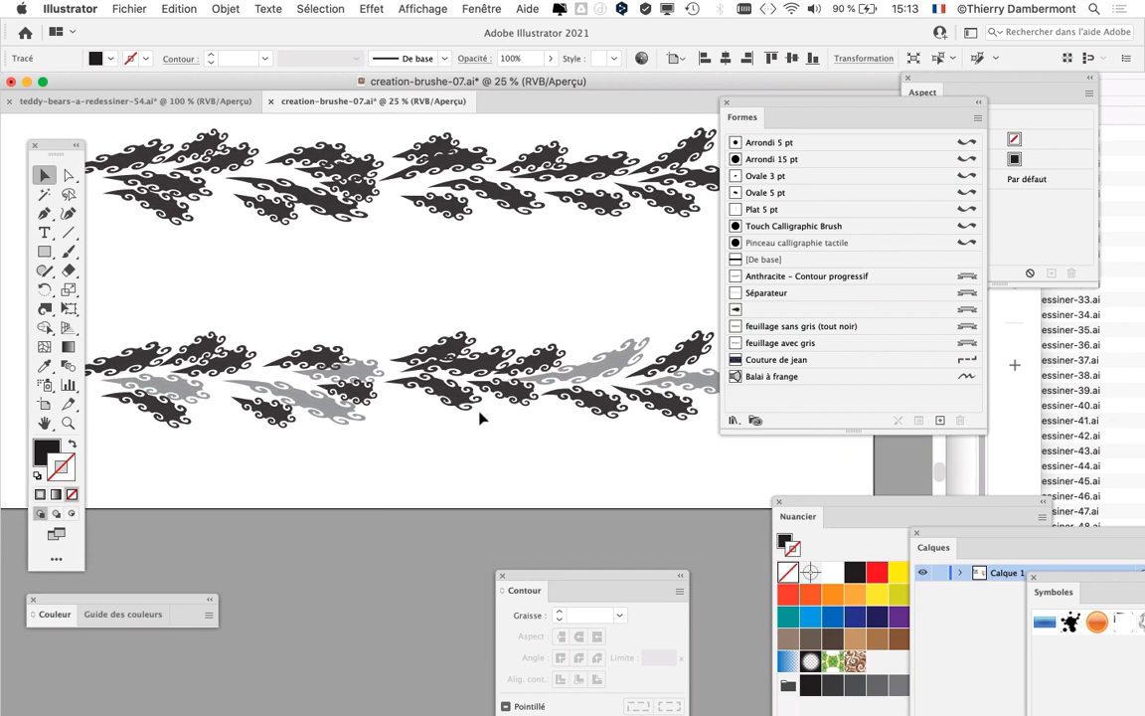
scroll(480, 426, "down", 1)
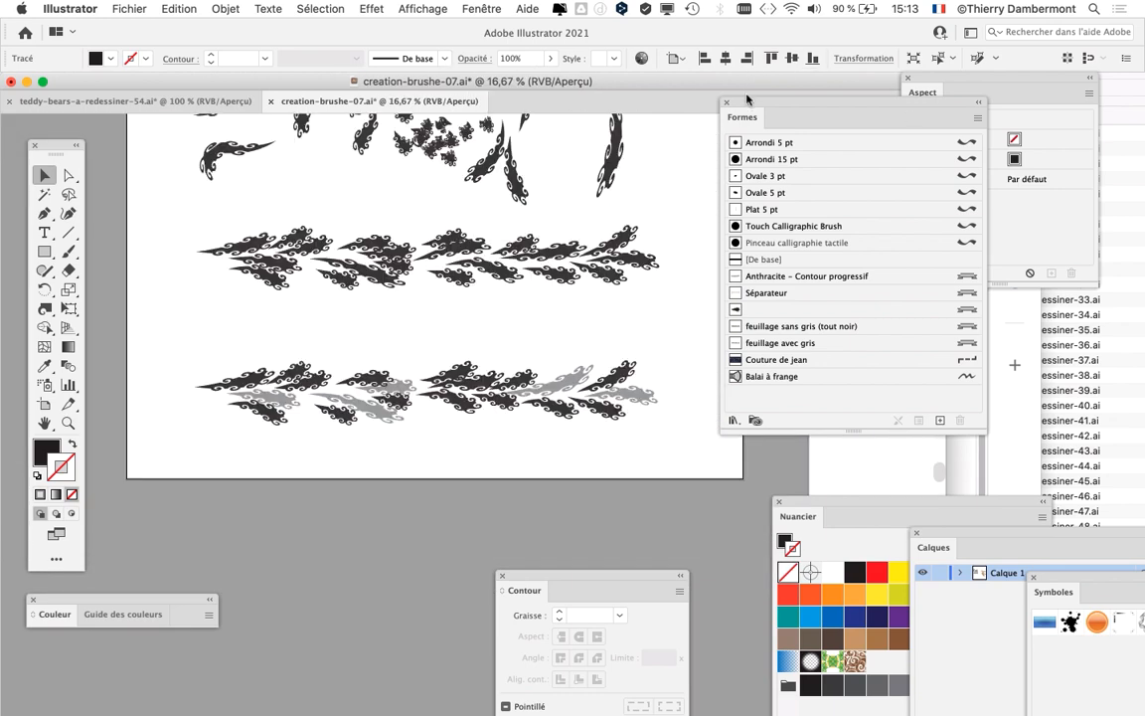
left_click_drag(747, 99, 880, 106)
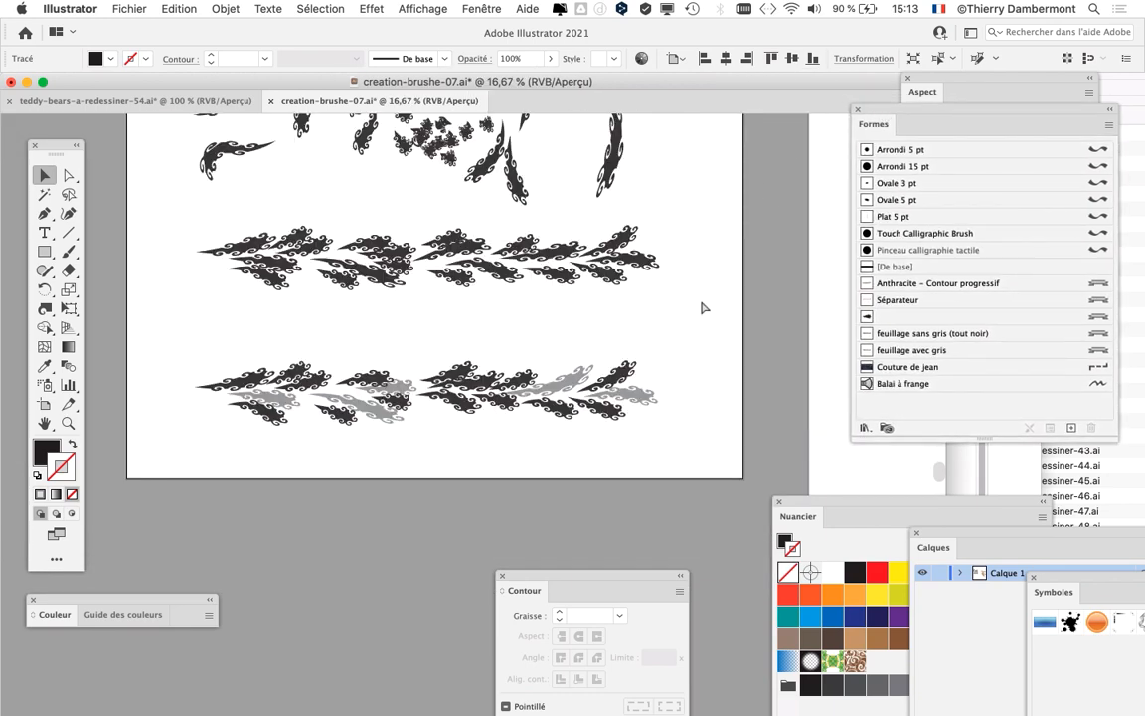